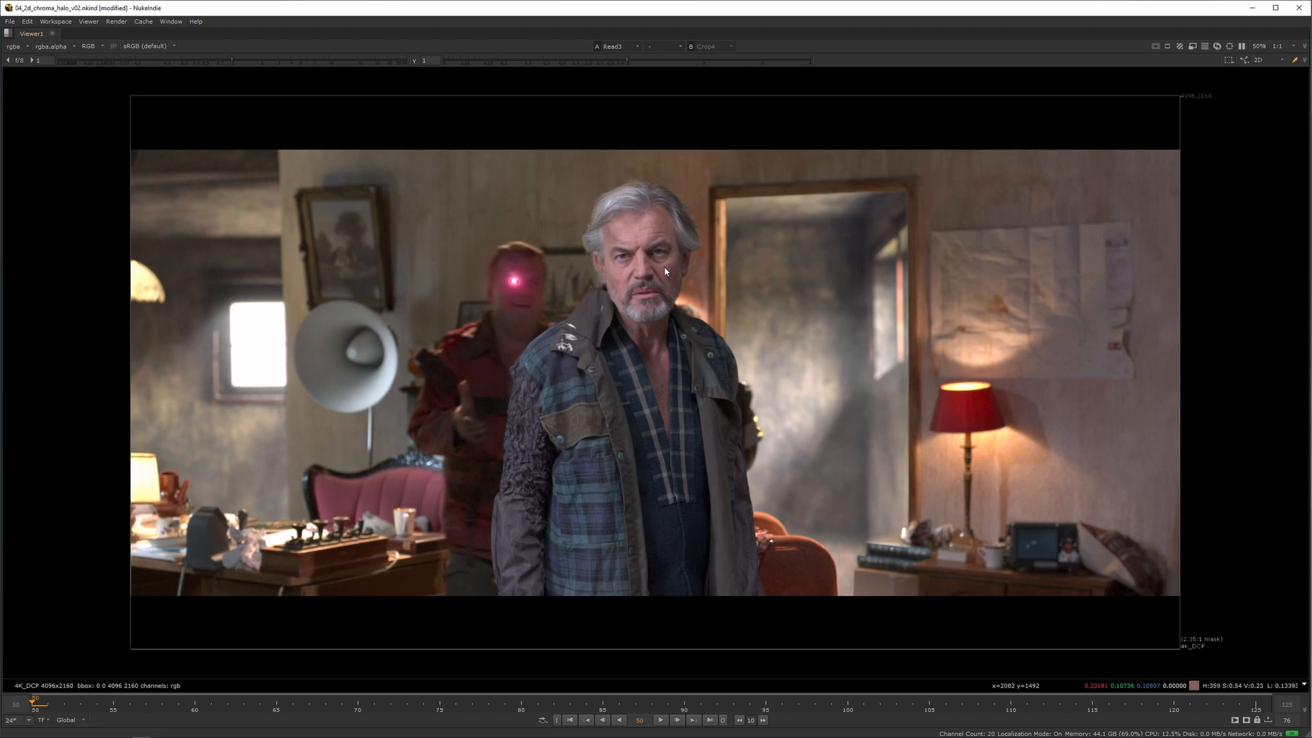
- Compare the orange chair's edges at close range between the Read3 and Crop4 outputs
{"action": "scroll", "coordinate": [809, 425], "scroll_direction": "up", "scroll_amount": 10}
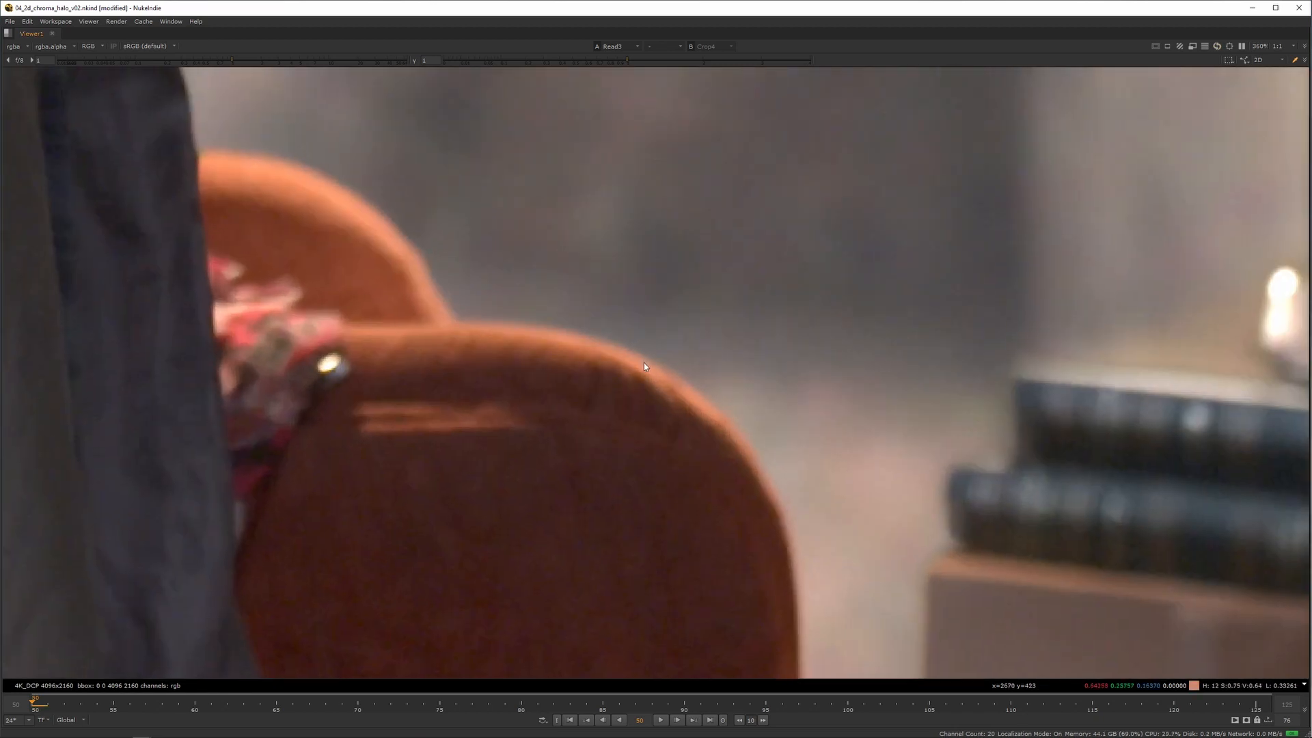
{"action": "scroll", "coordinate": [601, 407], "scroll_direction": "up", "scroll_amount": 1}
{"action": "key", "text": "2"}
{"action": "scroll", "coordinate": [627, 317], "scroll_direction": "up", "scroll_amount": 10}
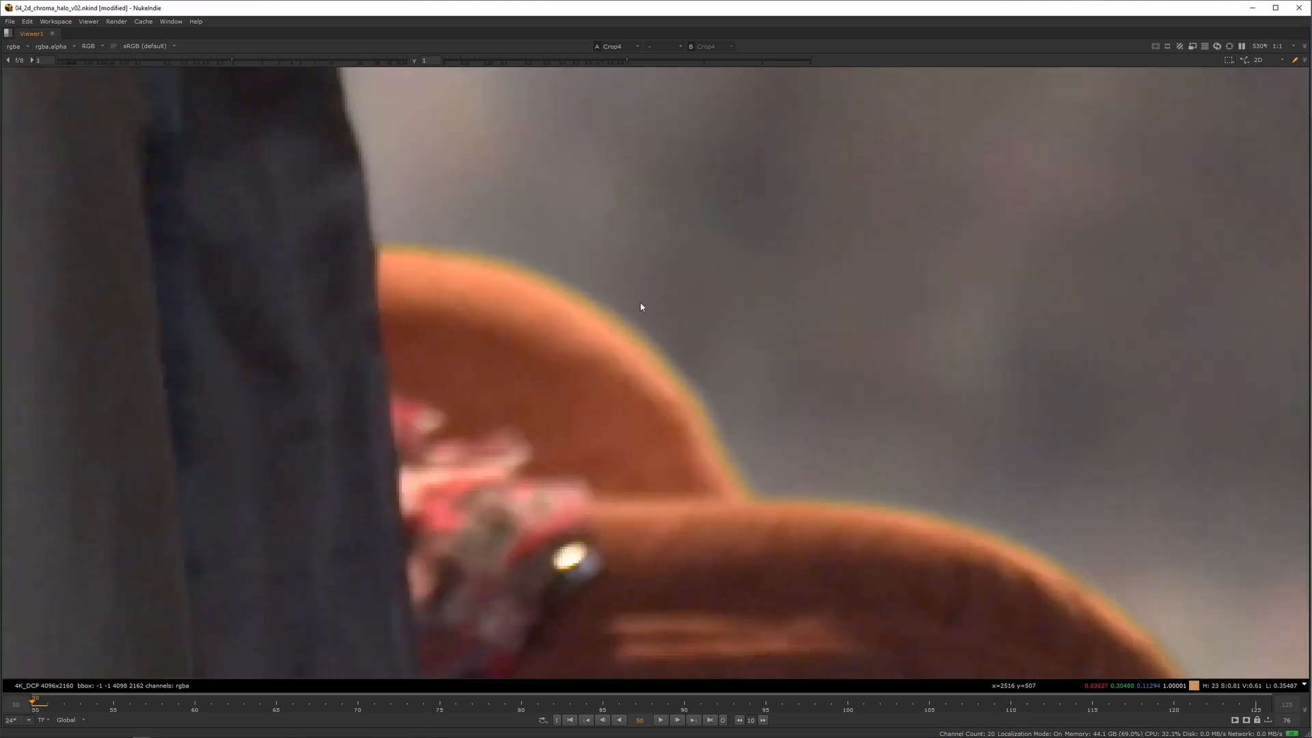
{"action": "scroll", "coordinate": [566, 351], "scroll_direction": "down", "scroll_amount": 5}
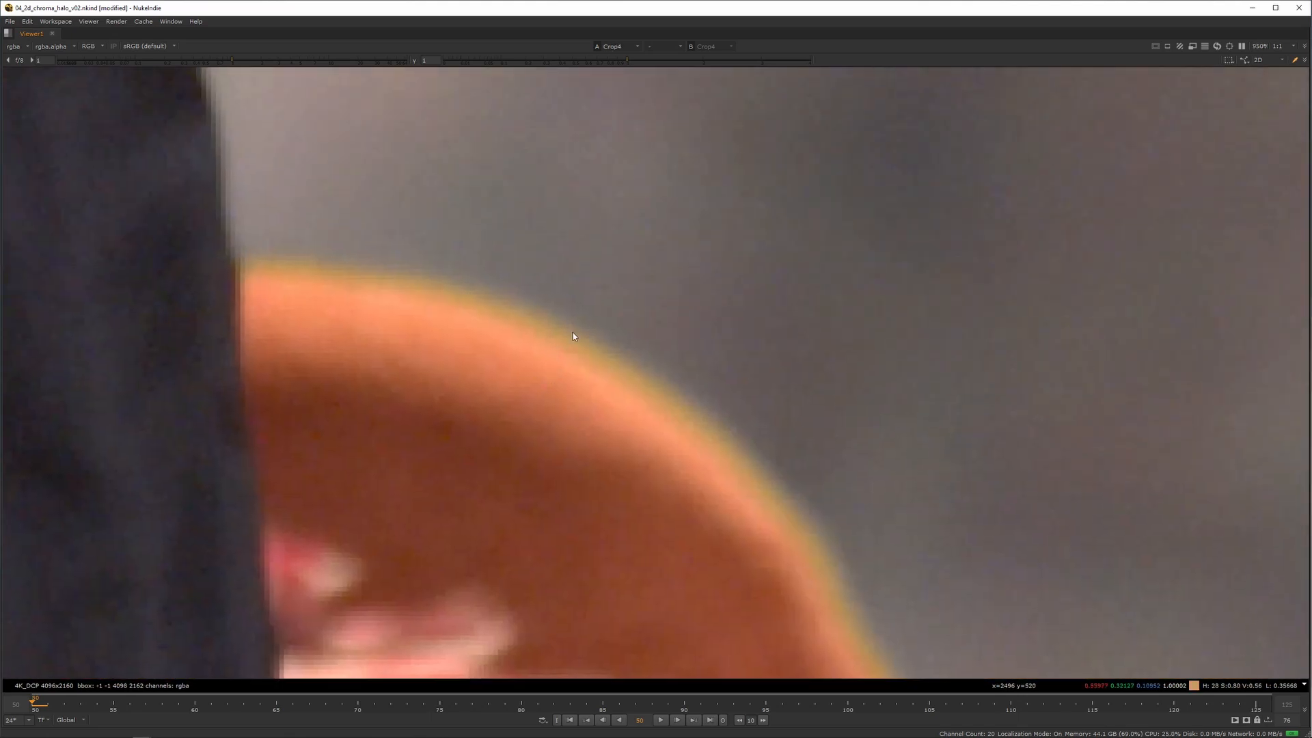
{"action": "scroll", "coordinate": [550, 329], "scroll_direction": "down", "scroll_amount": 3}
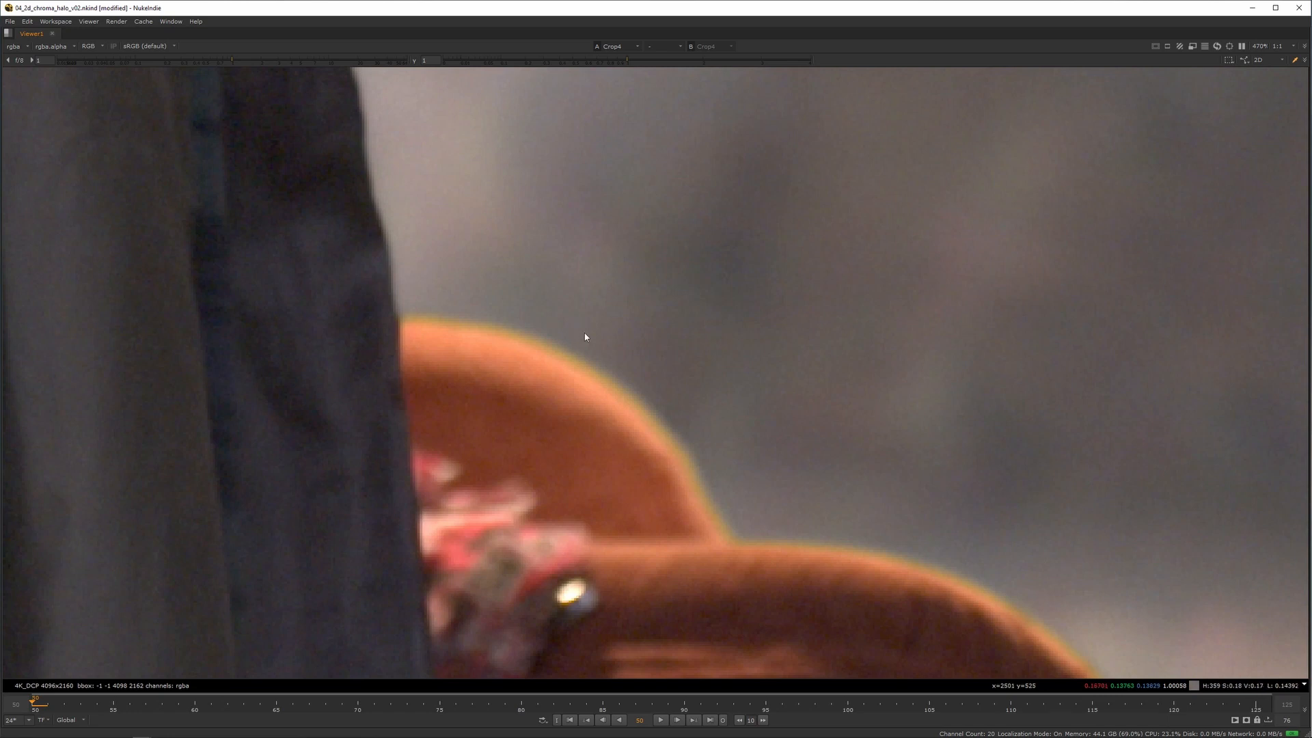
- Examine the hanging lampshade's edges against the dark background in the Crop4 output
{"action": "scroll", "coordinate": [561, 354], "scroll_direction": "down", "scroll_amount": 3}
{"action": "middle_click_drag", "start_coordinate": [562, 348], "coordinate": [1025, 400]}
{"action": "scroll", "coordinate": [602, 311], "scroll_direction": "up", "scroll_amount": 2}
{"action": "middle_click_drag", "start_coordinate": [369, 257], "coordinate": [768, 357]}
{"action": "middle_click_drag", "start_coordinate": [462, 464], "coordinate": [556, 408]}
{"action": "middle_click_drag", "start_coordinate": [563, 157], "coordinate": [519, 466]}
{"action": "scroll", "coordinate": [547, 369], "scroll_direction": "up", "scroll_amount": 4}
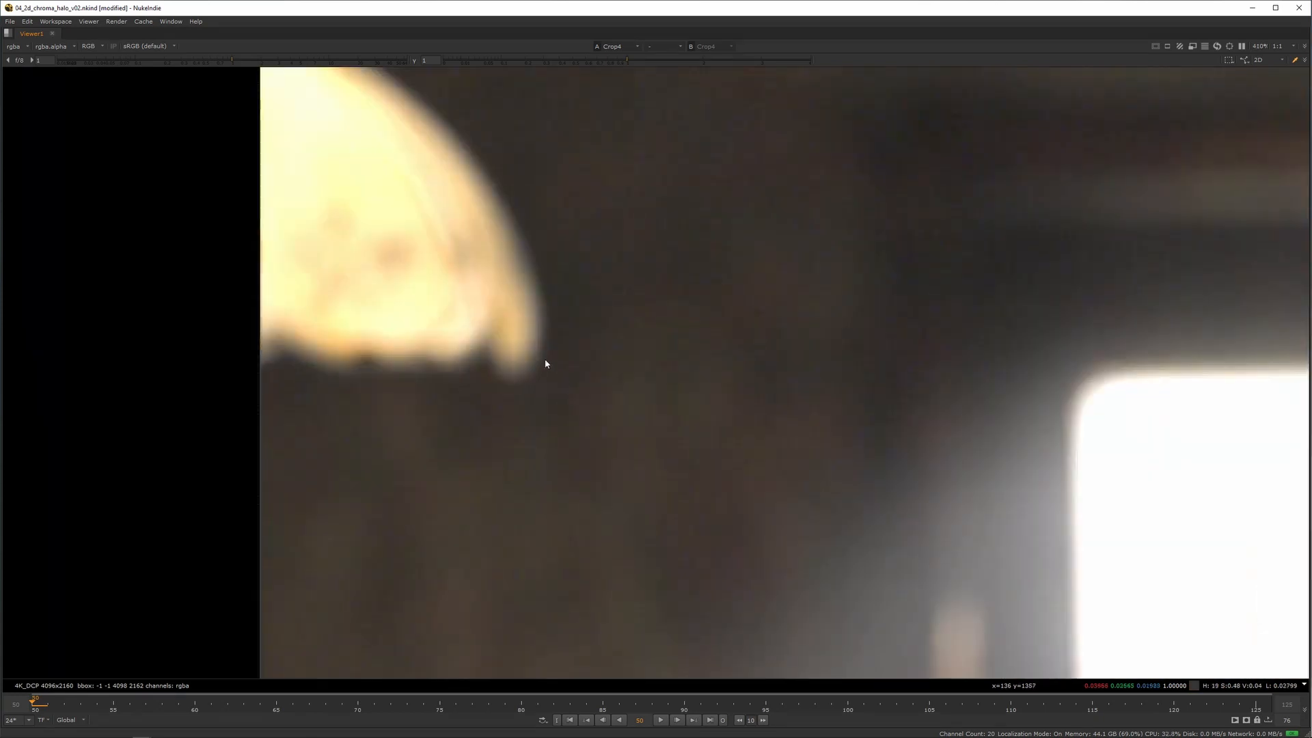
- Examine the inner edges of the large mirror frame and the orange chair's outline in the Crop4 output
{"action": "scroll", "coordinate": [532, 324], "scroll_direction": "down", "scroll_amount": 5}
{"action": "middle_click_drag", "start_coordinate": [1152, 354], "coordinate": [612, 354]}
{"action": "scroll", "coordinate": [612, 354], "scroll_direction": "up", "scroll_amount": 5}
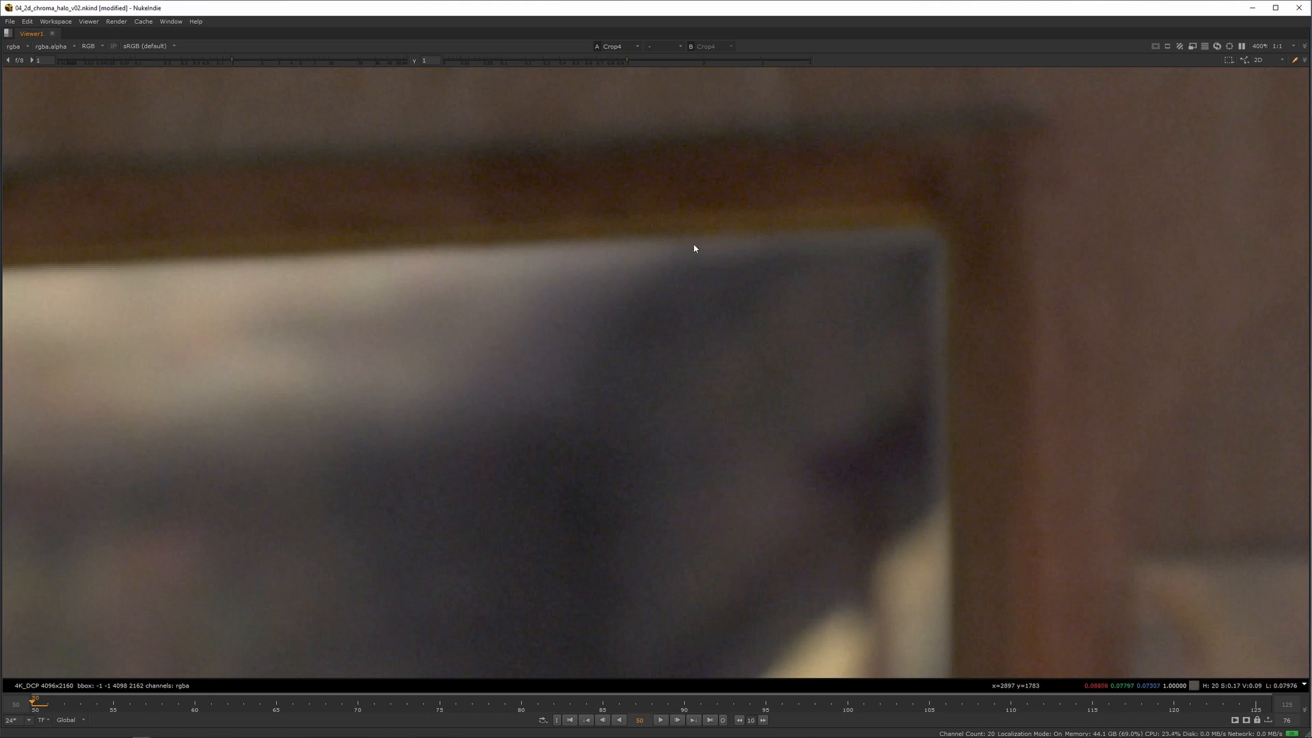
{"action": "scroll", "coordinate": [694, 247], "scroll_direction": "down", "scroll_amount": 5}
{"action": "scroll", "coordinate": [659, 343], "scroll_direction": "up", "scroll_amount": 4}
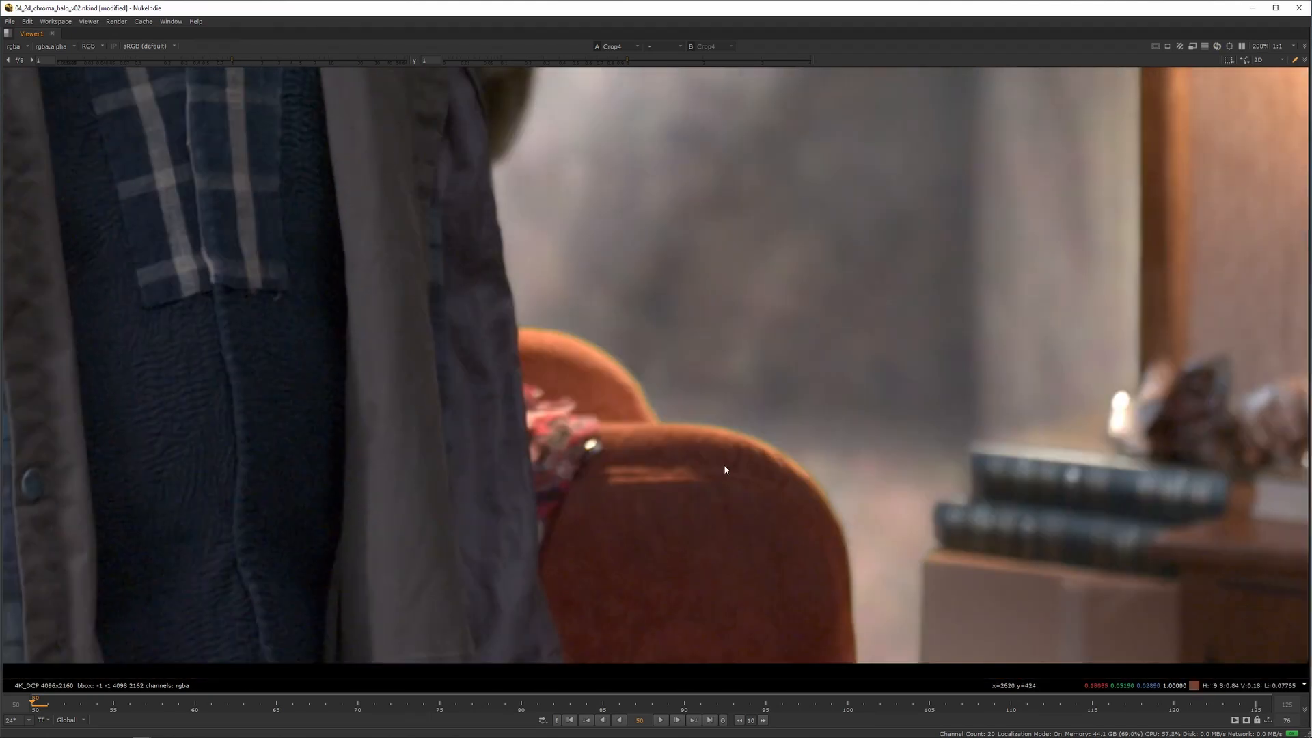
{"action": "scroll", "coordinate": [644, 445], "scroll_direction": "up", "scroll_amount": 2}
{"action": "scroll", "coordinate": [516, 396], "scroll_direction": "down", "scroll_amount": 5}
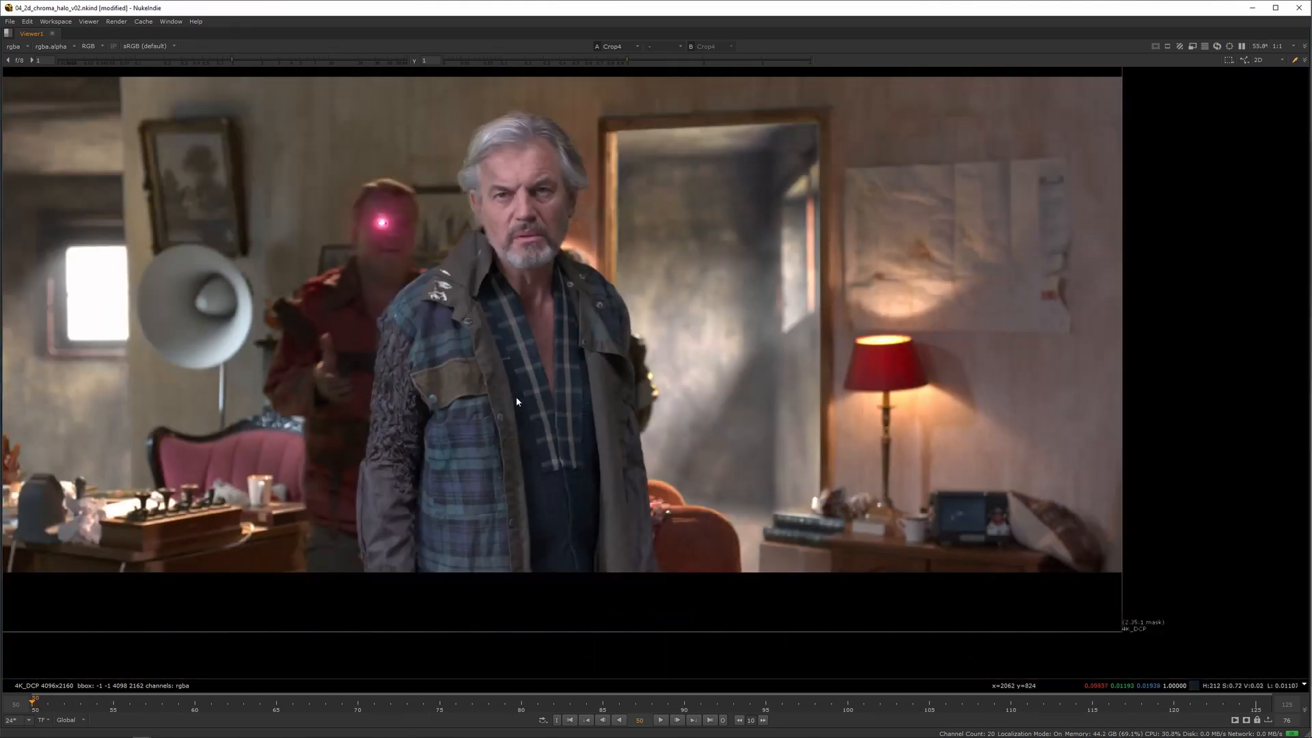
- Examine the foreground man's coat edge against the bright wall in the Crop4 output
{"action": "middle_click_drag", "start_coordinate": [515, 397], "coordinate": [711, 382]}
{"action": "middle_click_drag", "start_coordinate": [806, 335], "coordinate": [729, 361]}
{"action": "scroll", "coordinate": [813, 352], "scroll_direction": "up", "scroll_amount": 4}
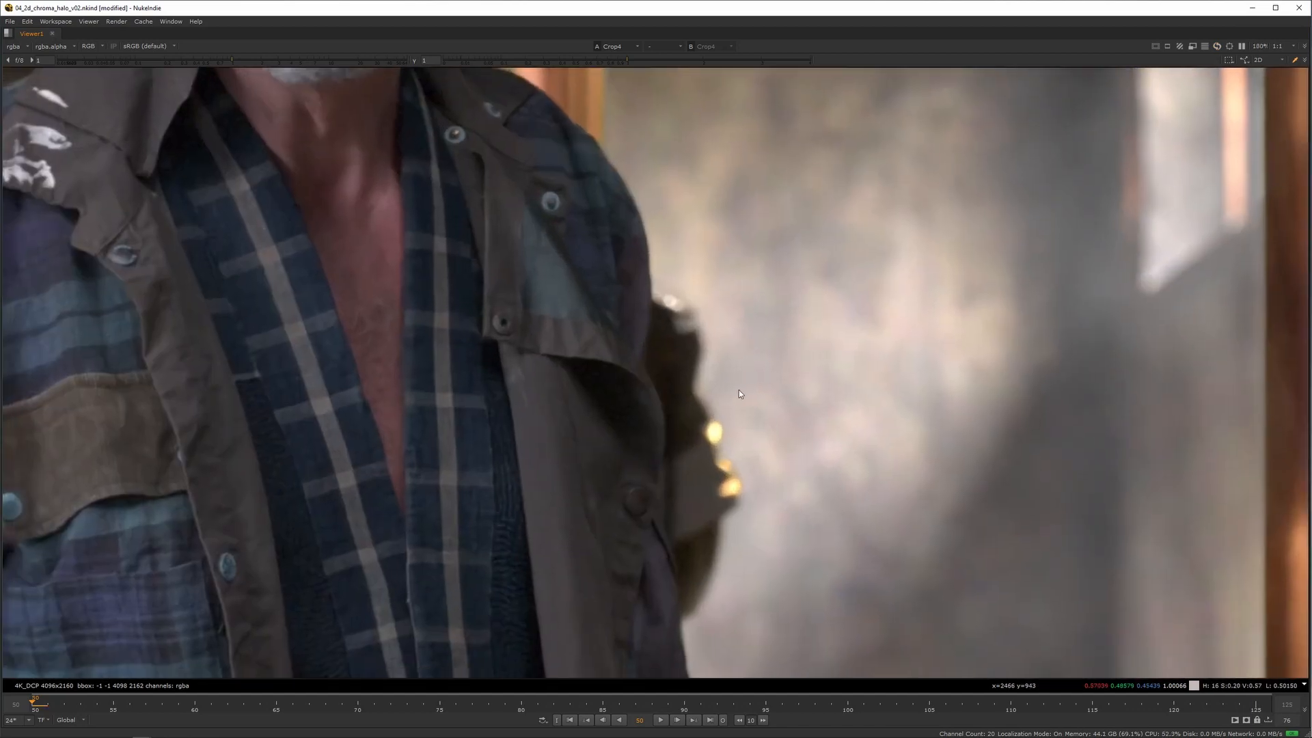
{"action": "scroll", "coordinate": [736, 369], "scroll_direction": "down", "scroll_amount": 4}
{"action": "middle_click_drag", "start_coordinate": [367, 529], "coordinate": [464, 529]}
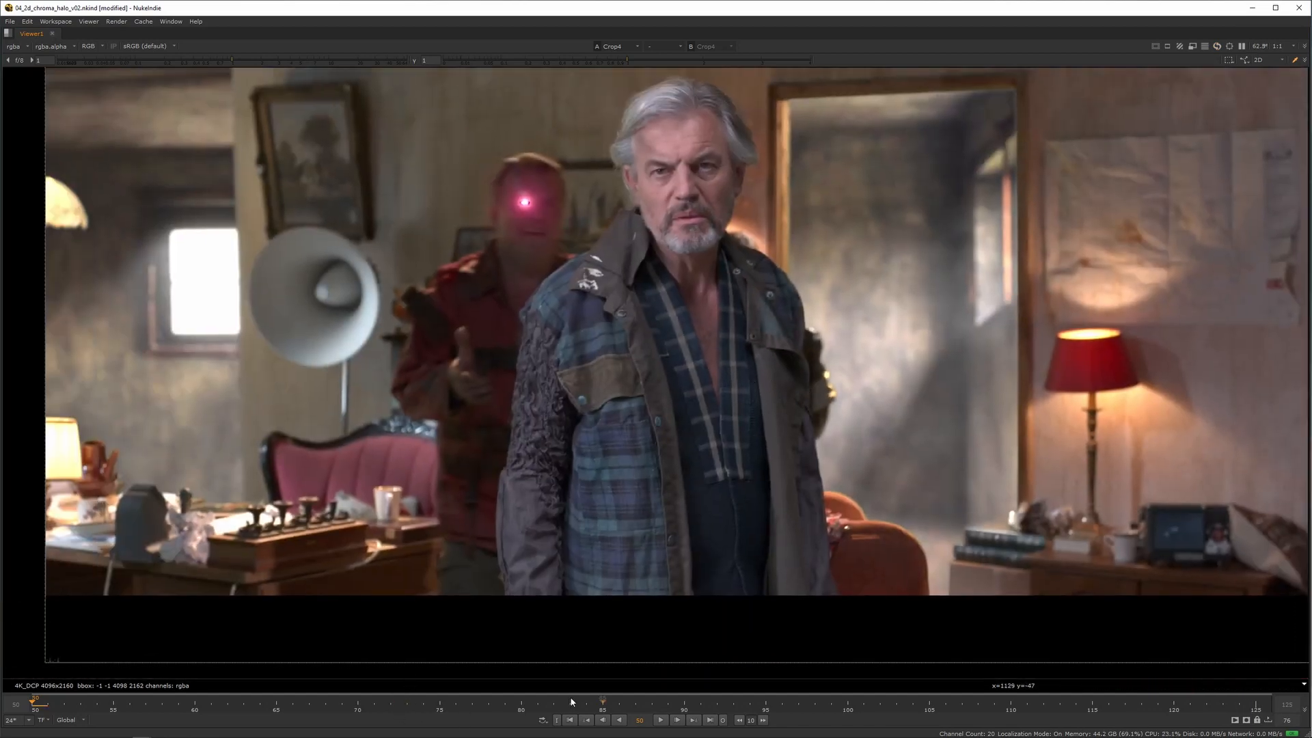
- Go to frame 89 and compare the whole shot between the Read3 and Crop4 outputs
{"action": "left_click", "coordinate": [233, 705]}
{"action": "left_click", "coordinate": [374, 704]}
{"action": "scroll", "coordinate": [854, 387], "scroll_direction": "down", "scroll_amount": 5}
{"action": "key", "text": "2"}
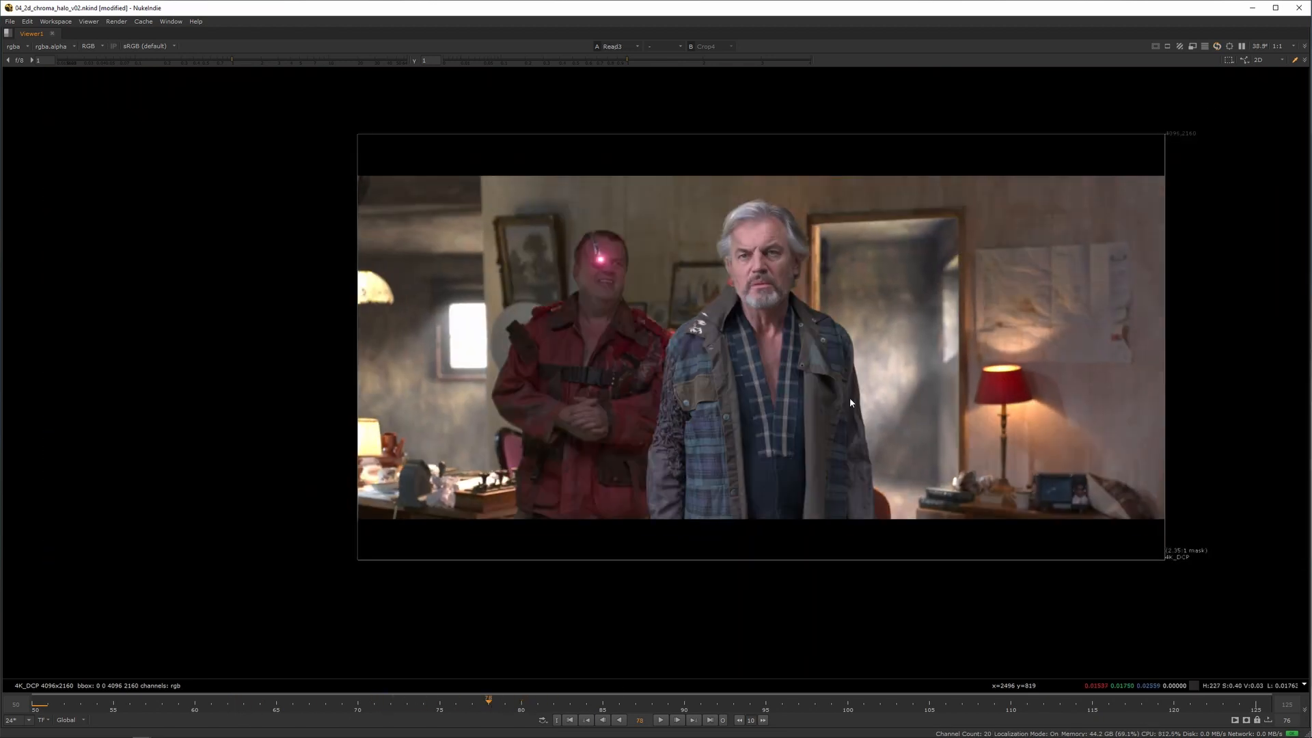
{"action": "left_click", "coordinate": [592, 705]}
{"action": "left_click", "coordinate": [668, 705]}
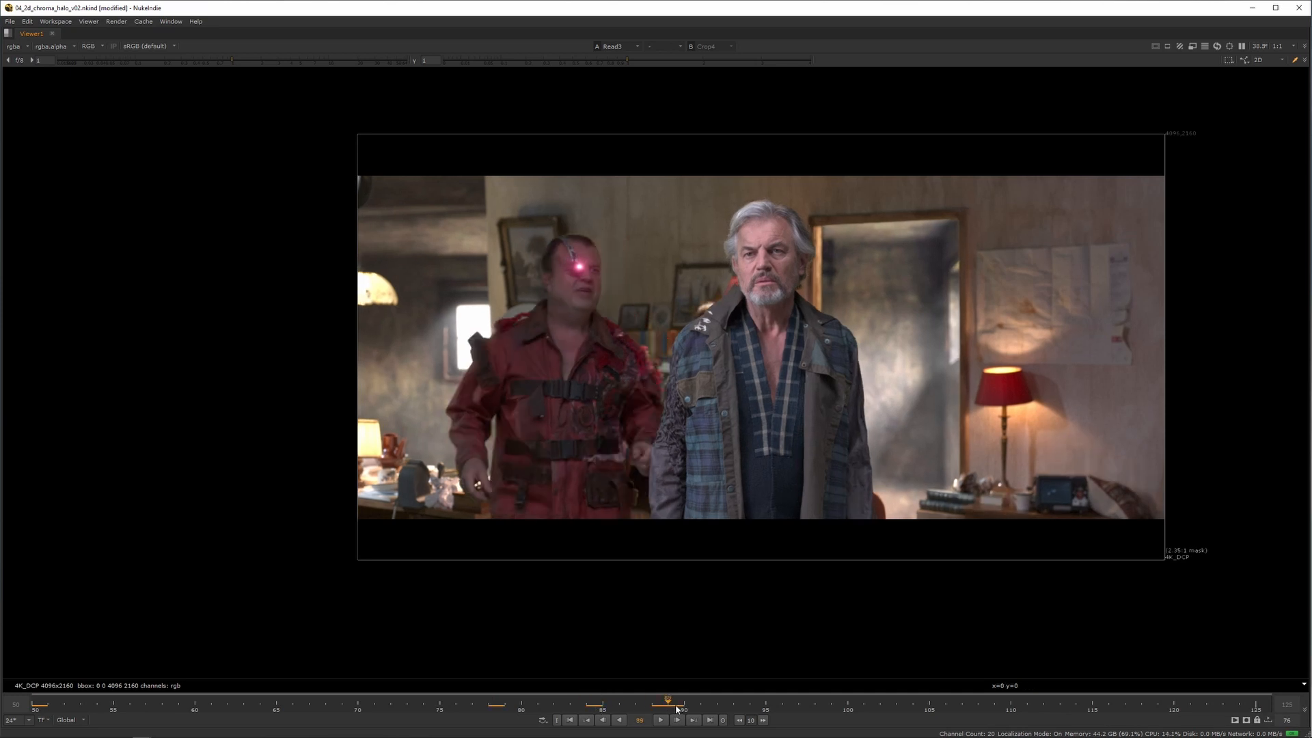
{"action": "key", "text": "1"}
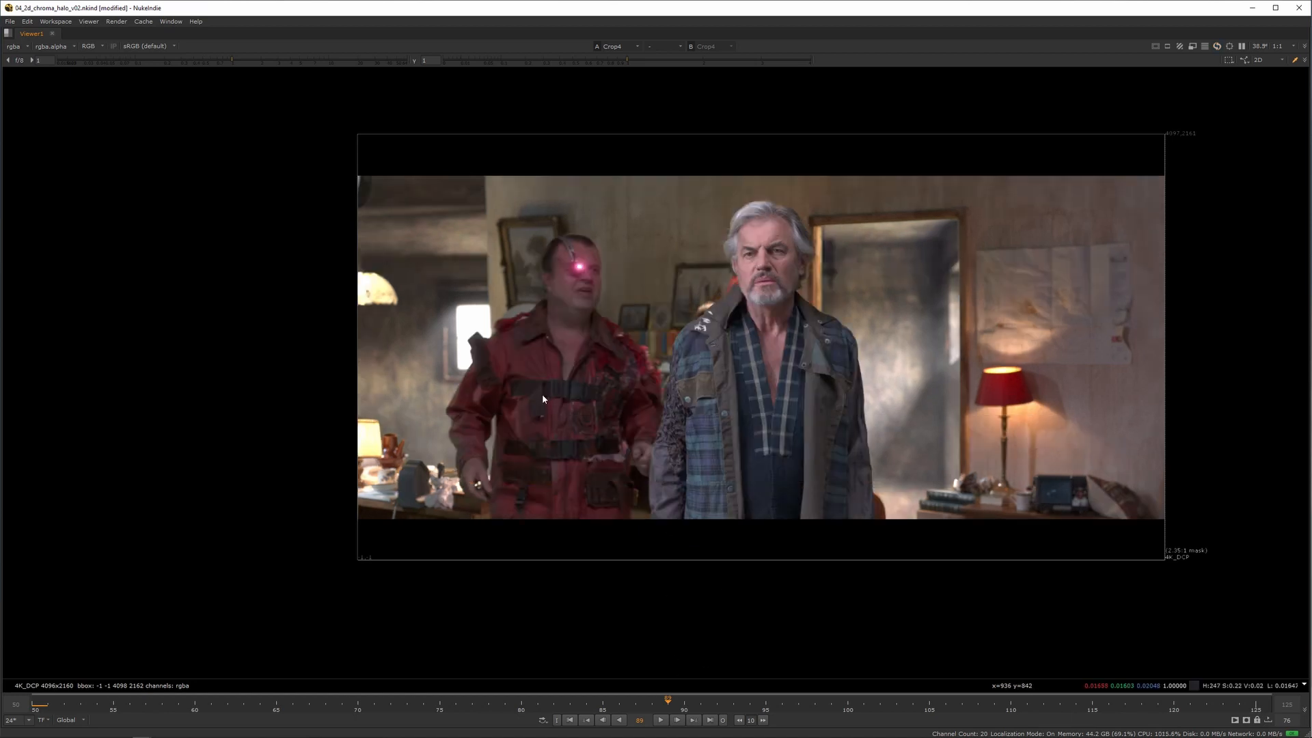
- Compare the edge of the red jacket's sleeve against the wall between the Crop4 and Read3 outputs
{"action": "scroll", "coordinate": [479, 408], "scroll_direction": "up", "scroll_amount": 10}
{"action": "scroll", "coordinate": [451, 380], "scroll_direction": "up", "scroll_amount": 7}
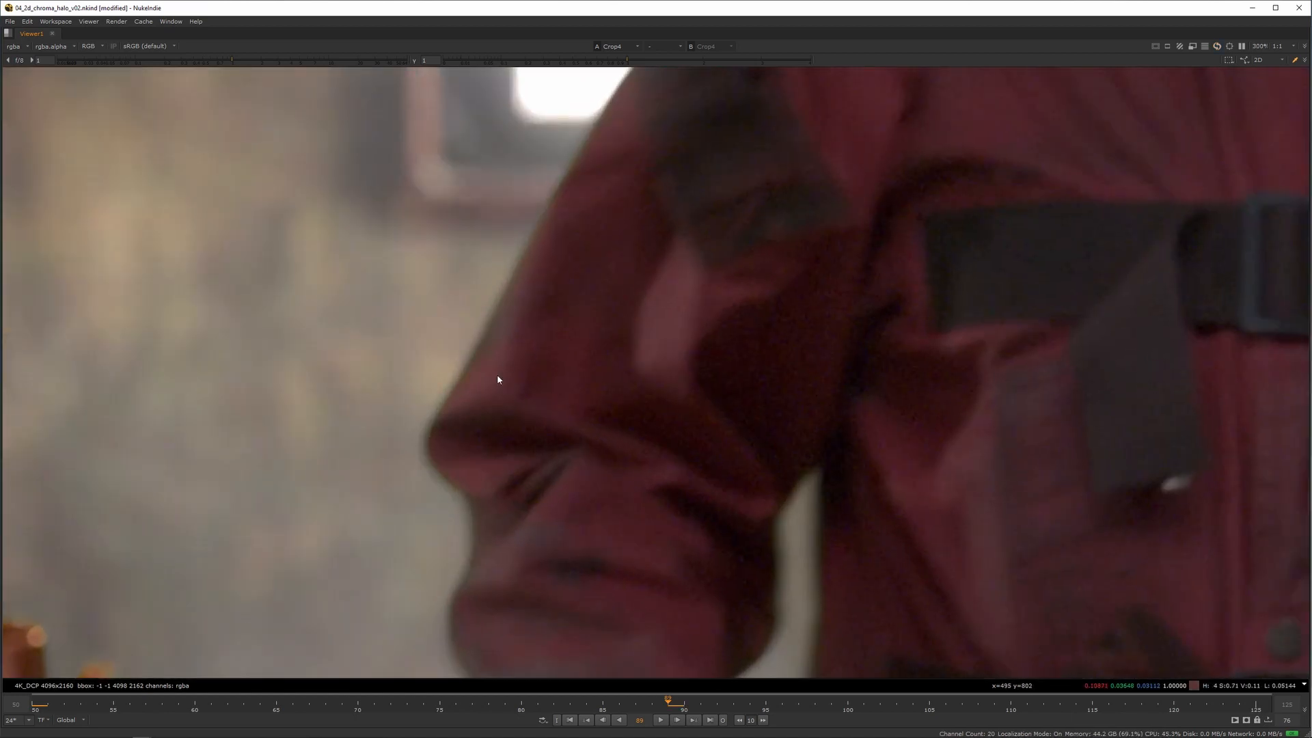
{"action": "scroll", "coordinate": [503, 374], "scroll_direction": "up", "scroll_amount": 4}
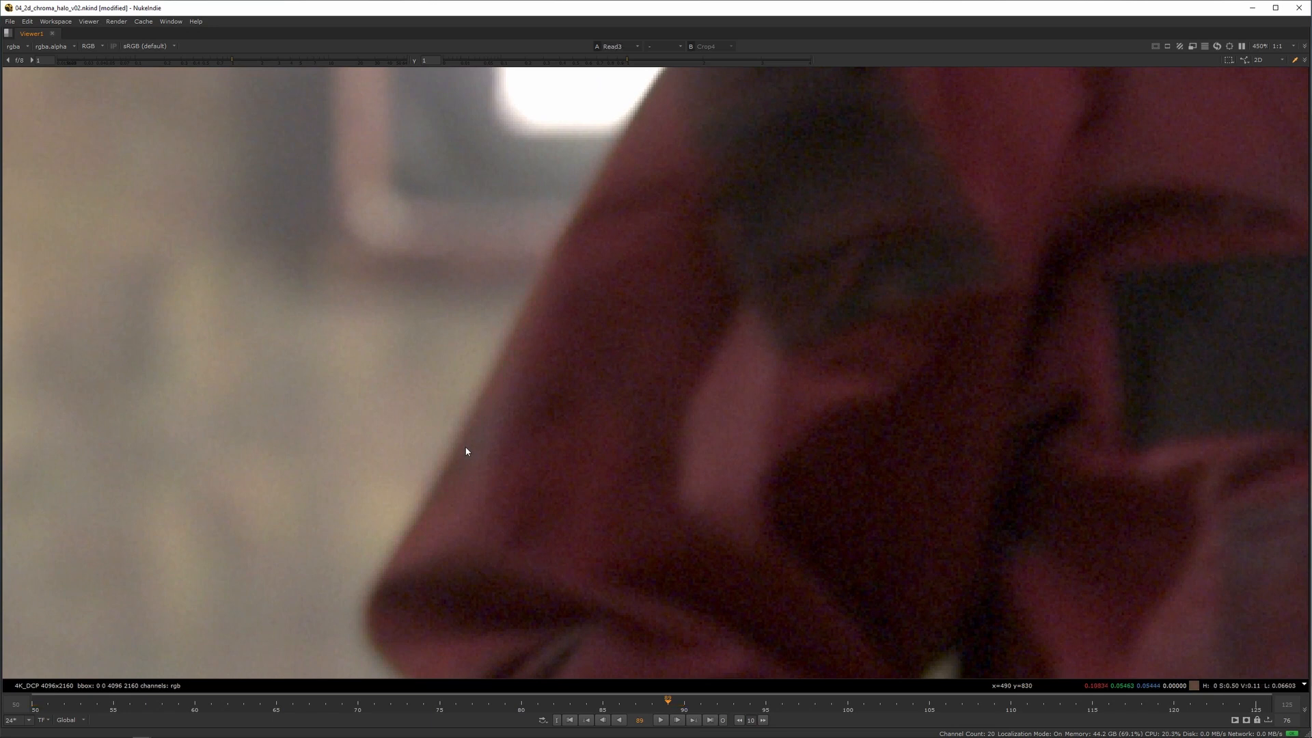
{"action": "scroll", "coordinate": [458, 498], "scroll_direction": "down", "scroll_amount": 8}
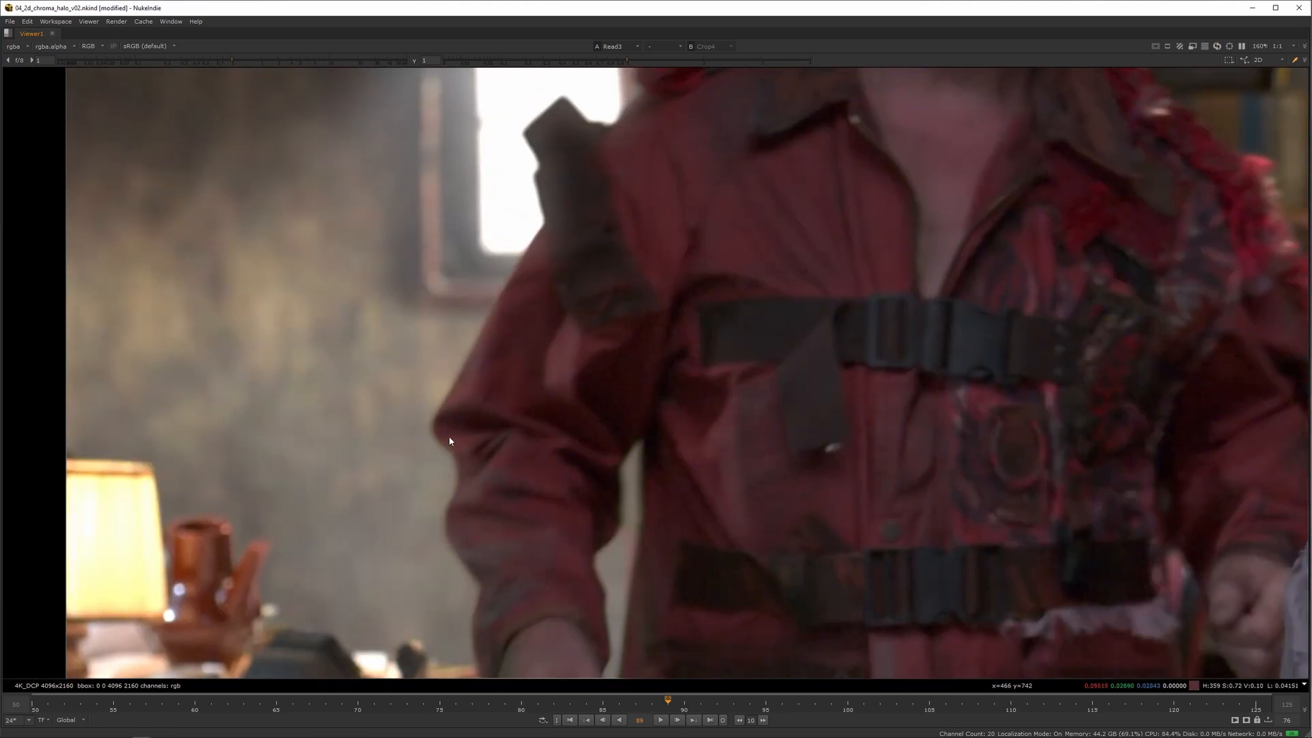
{"action": "scroll", "coordinate": [461, 400], "scroll_direction": "up", "scroll_amount": 3}
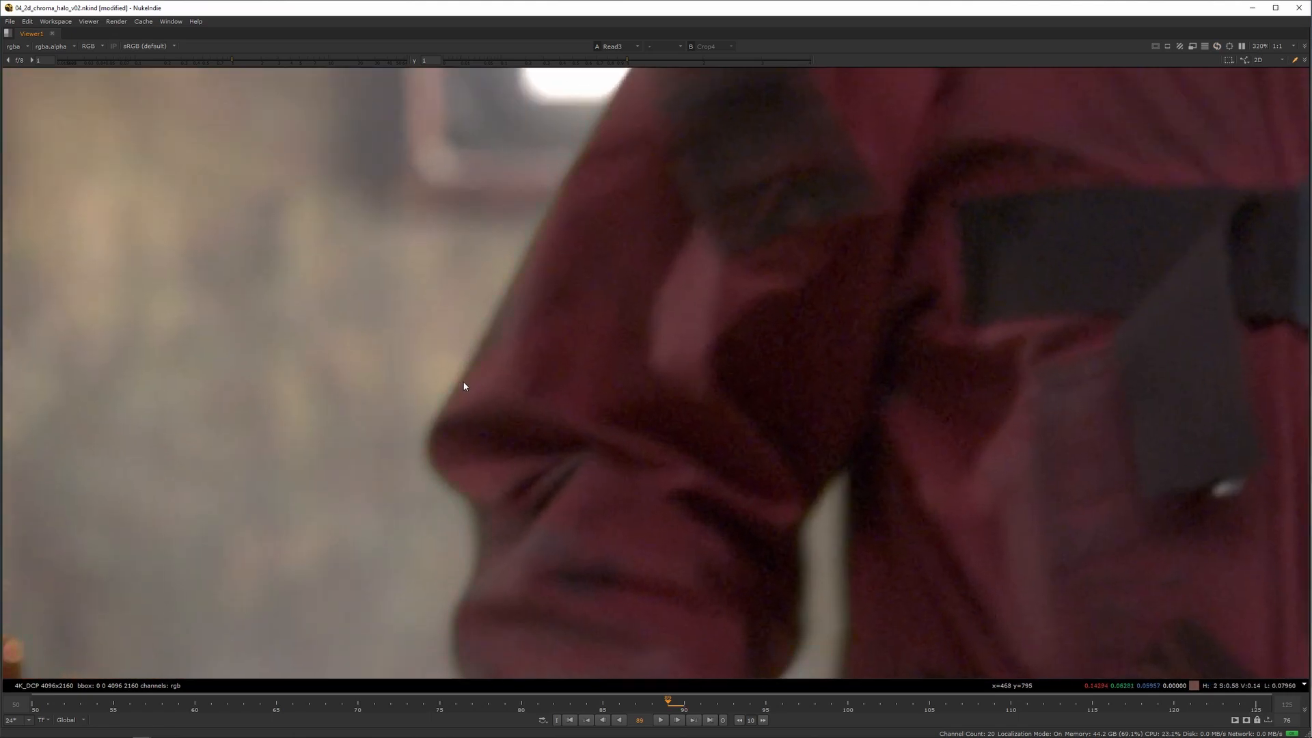
{"action": "key", "text": "1"}
{"action": "middle_click_drag", "start_coordinate": [461, 380], "coordinate": [464, 439]}
{"action": "scroll", "coordinate": [464, 443], "scroll_direction": "up", "scroll_amount": 3}
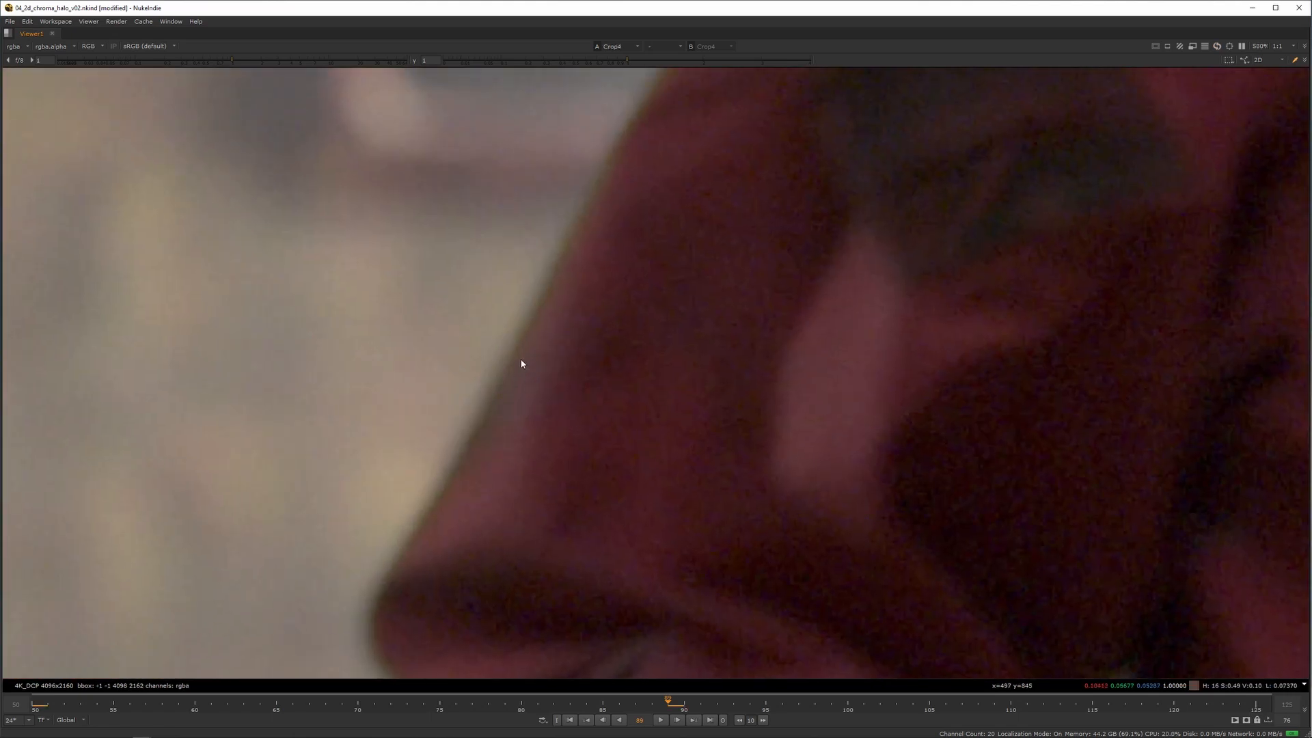
{"action": "scroll", "coordinate": [518, 368], "scroll_direction": "down", "scroll_amount": 3}
{"action": "middle_click_drag", "start_coordinate": [513, 377], "coordinate": [545, 357]}
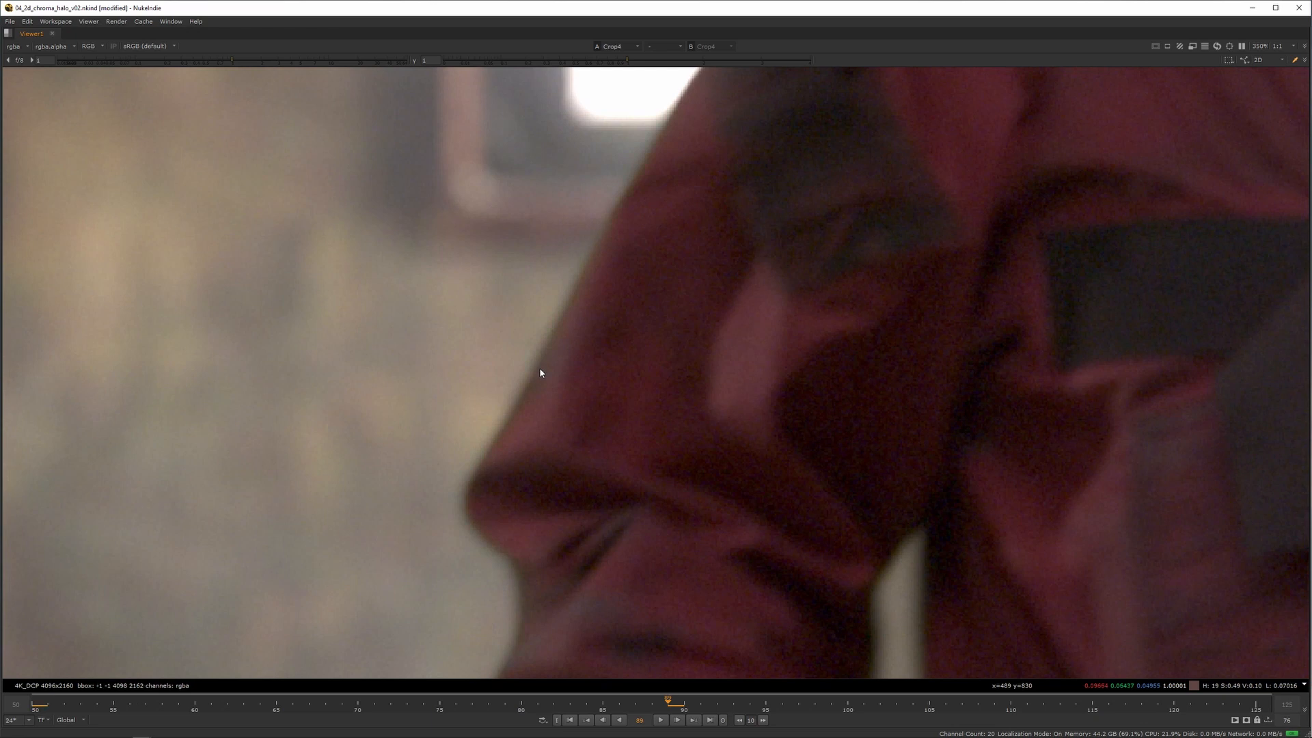
- Compare the visible piece of orange chair beside the grey coat between the Crop4 and Read3 outputs
{"action": "scroll", "coordinate": [540, 368], "scroll_direction": "down", "scroll_amount": 9}
{"action": "middle_click_drag", "start_coordinate": [759, 465], "coordinate": [605, 433]}
{"action": "middle_click_drag", "start_coordinate": [879, 430], "coordinate": [687, 423]}
{"action": "scroll", "coordinate": [820, 444], "scroll_direction": "up", "scroll_amount": 10}
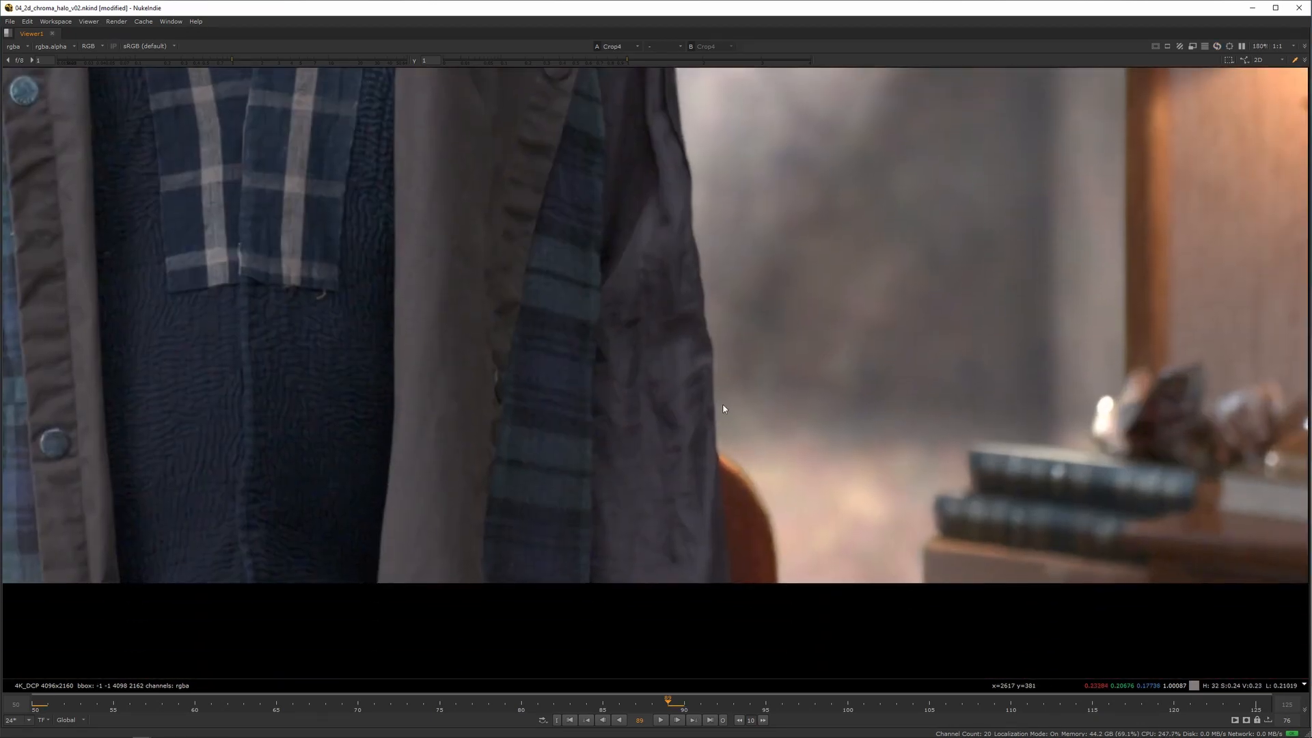
{"action": "key", "text": "1"}
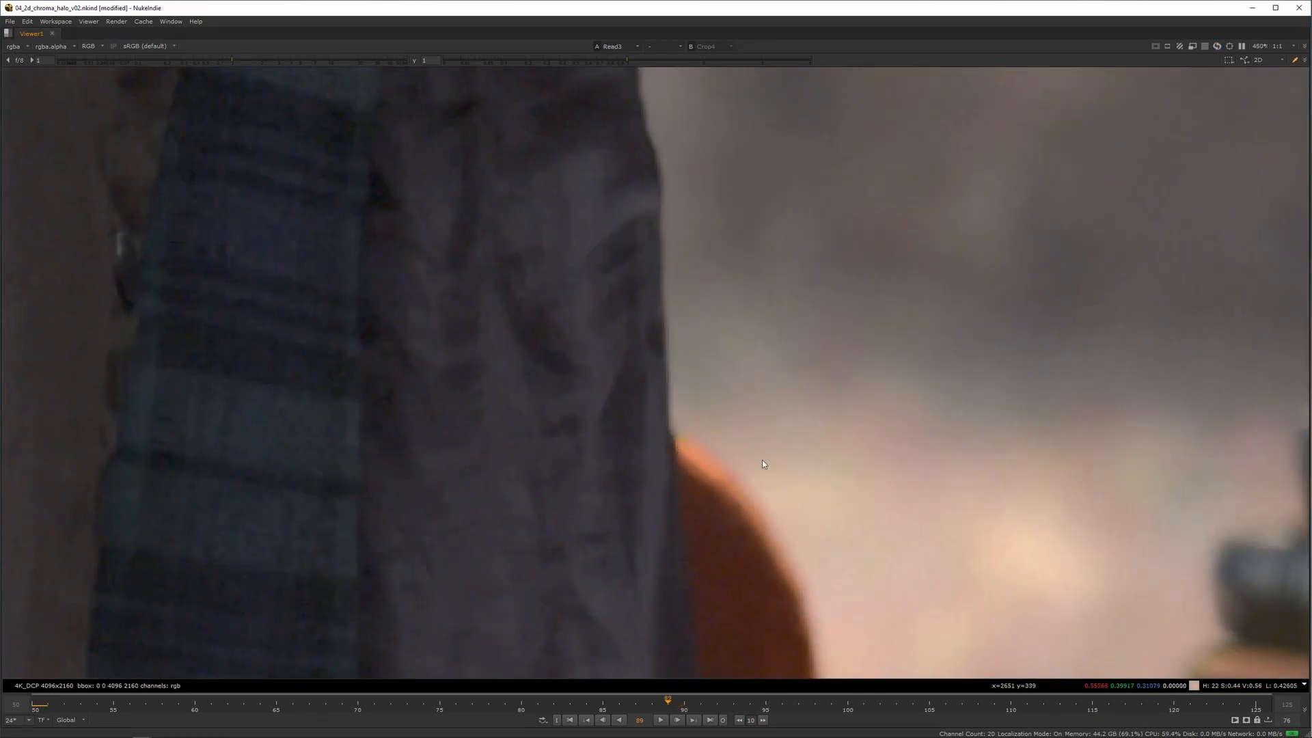
{"action": "scroll", "coordinate": [586, 376], "scroll_direction": "down", "scroll_amount": 10}
- Examine the edges of the brown teapot beside the table lamp in the Crop4 output
{"action": "scroll", "coordinate": [795, 368], "scroll_direction": "up", "scroll_amount": 8}
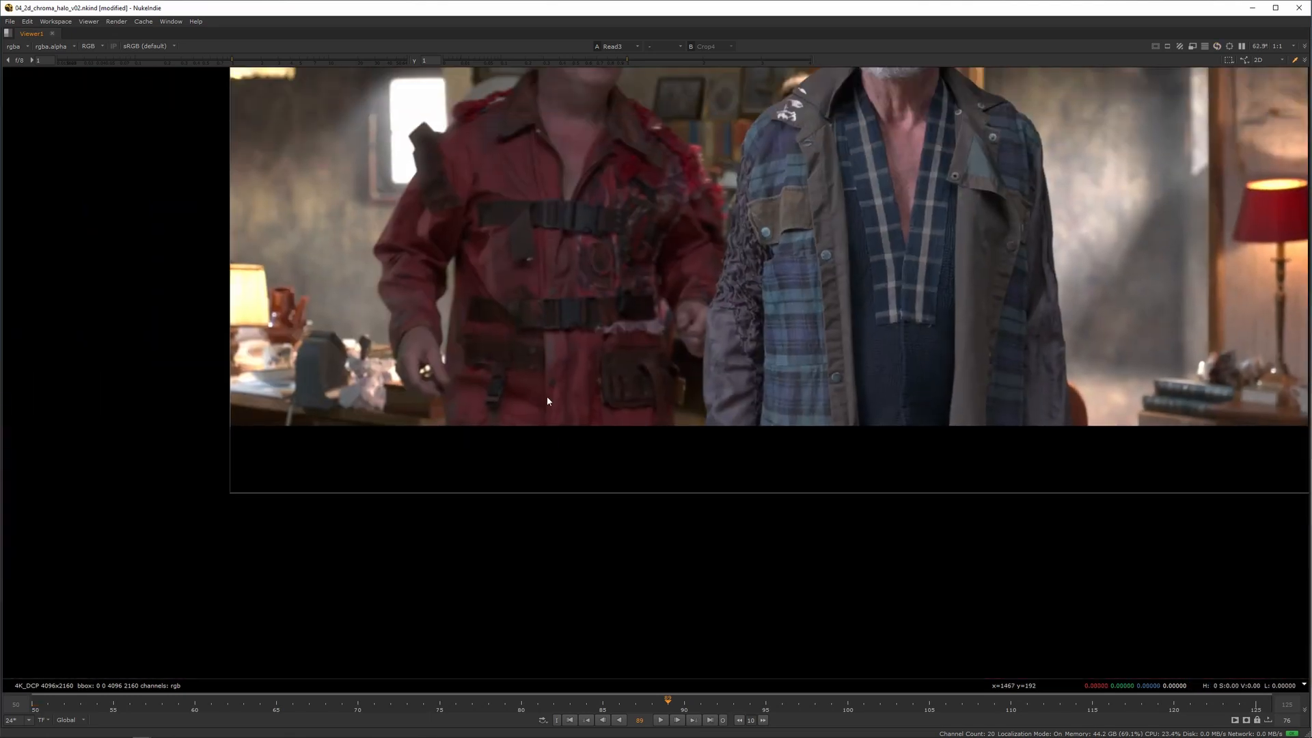
{"action": "scroll", "coordinate": [502, 431], "scroll_direction": "up", "scroll_amount": 3}
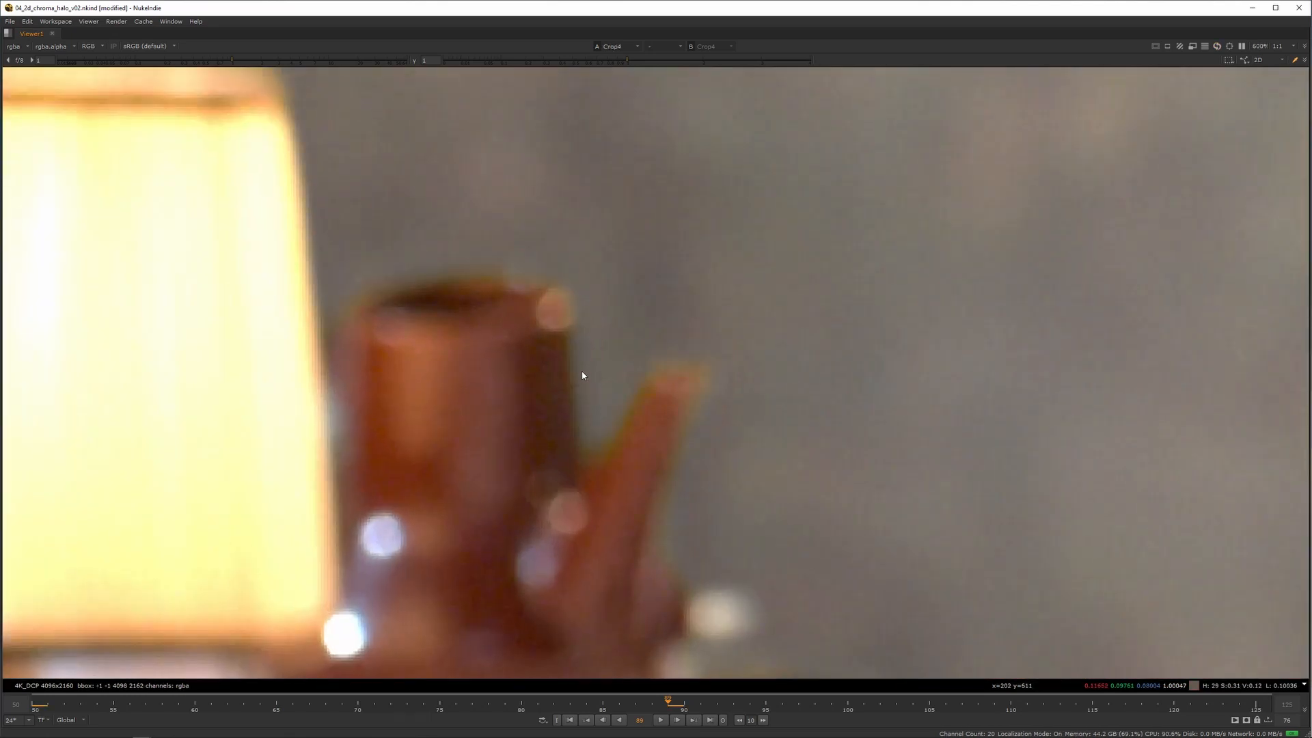
{"action": "scroll", "coordinate": [595, 377], "scroll_direction": "down", "scroll_amount": 12}
- Bring back the full workspace and display the output of the dot below the Denoise node
{"action": "middle_click_drag", "start_coordinate": [580, 390], "coordinate": [151, 560]}
{"action": "key", "text": "space"}
{"action": "middle_click_drag", "start_coordinate": [844, 273], "coordinate": [754, 311]}
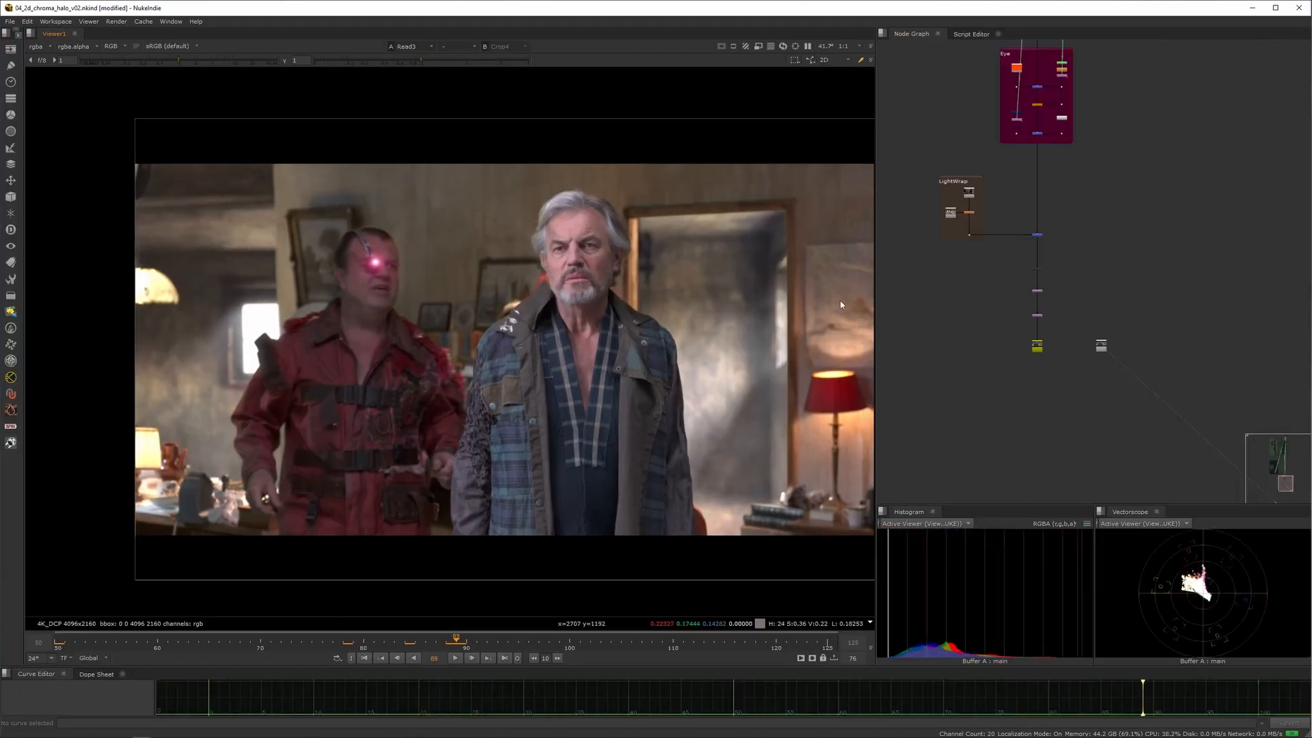
{"action": "scroll", "coordinate": [1063, 451], "scroll_direction": "down", "scroll_amount": 6}
{"action": "middle_click_drag", "start_coordinate": [1047, 167], "coordinate": [1078, 442]}
{"action": "scroll", "coordinate": [1088, 423], "scroll_direction": "up", "scroll_amount": 6}
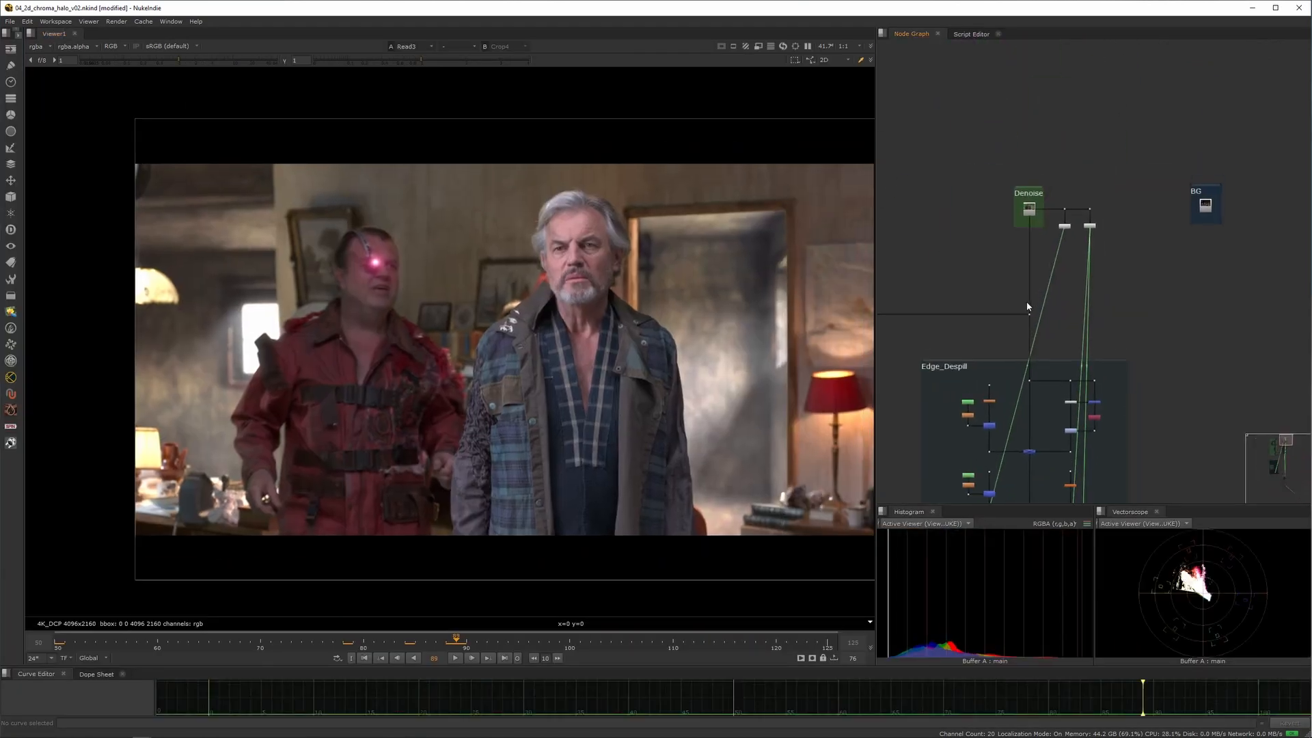
{"action": "left_click", "coordinate": [1029, 313]}
{"action": "key", "text": "1"}
- Examine the denoised green-screen plate in a maximized viewer
{"action": "key", "text": "space"}
{"action": "middle_click_drag", "start_coordinate": [591, 382], "coordinate": [663, 341]}
{"action": "scroll", "coordinate": [662, 339], "scroll_direction": "up", "scroll_amount": 3}
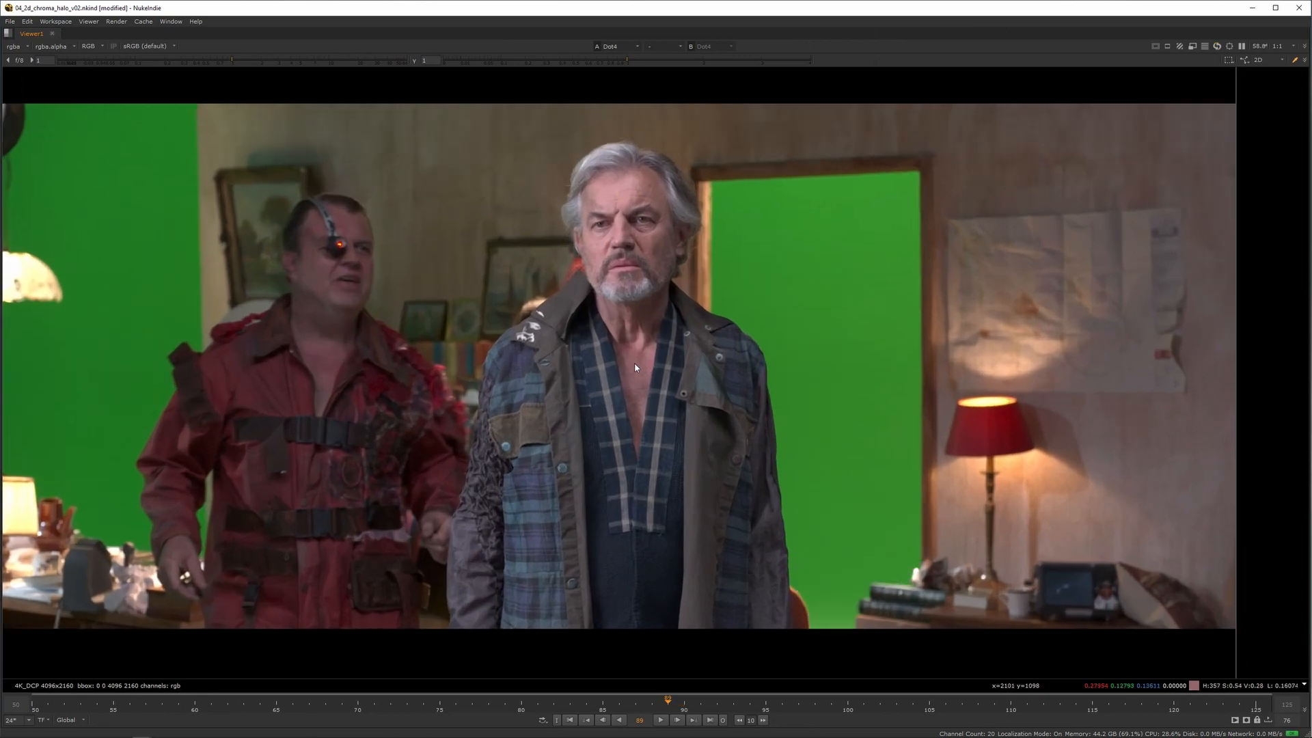
{"action": "scroll", "coordinate": [711, 376], "scroll_direction": "down", "scroll_amount": 2}
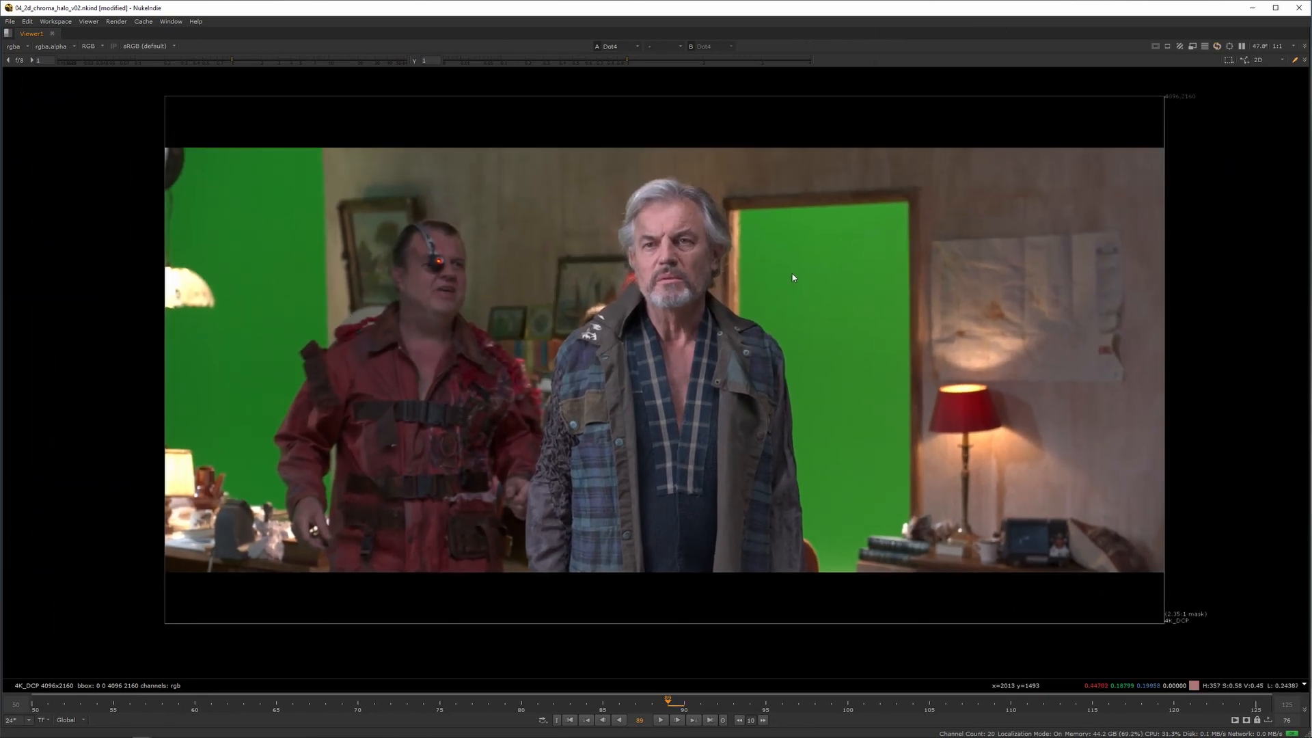
- Return to the node graph and examine the Matte group with its Soft_Matte, Edge_Matte and Core_Matte sections
{"action": "key", "text": "space"}
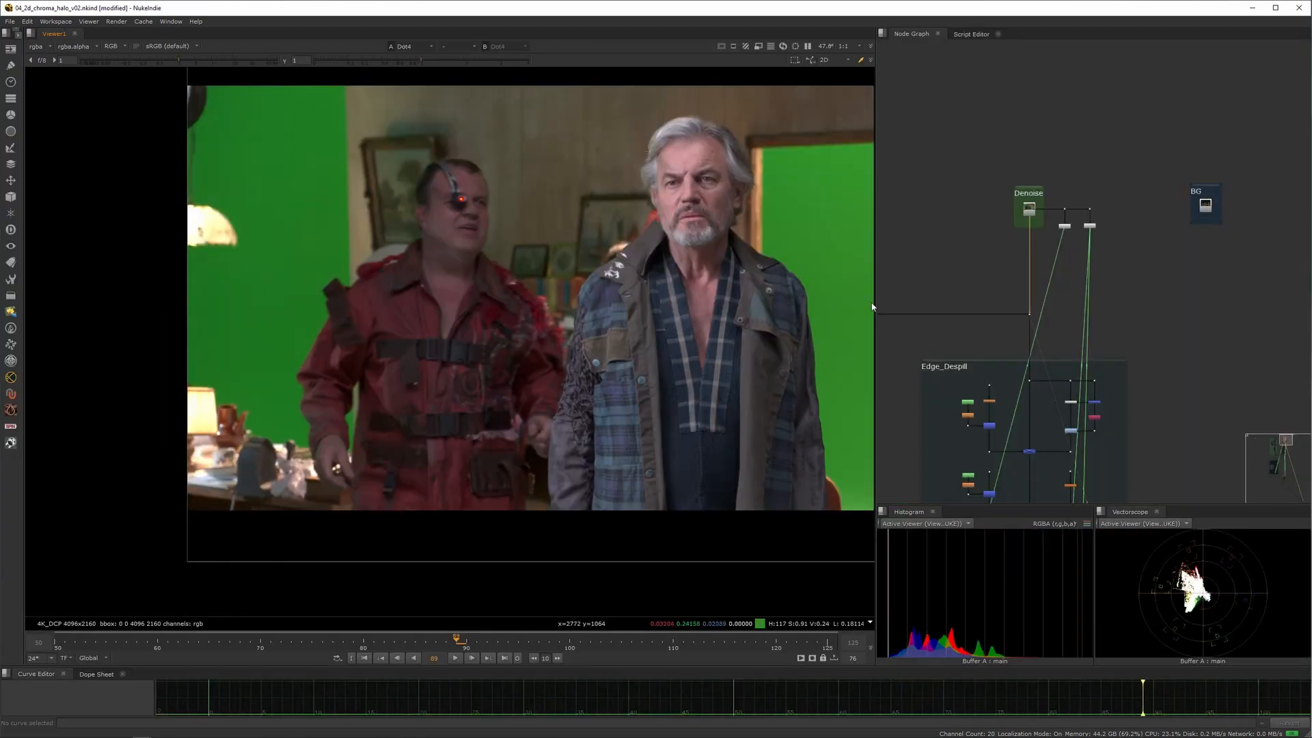
{"action": "middle_click_drag", "start_coordinate": [611, 306], "coordinate": [408, 342]}
{"action": "scroll", "coordinate": [1031, 305], "scroll_direction": "down", "scroll_amount": 4}
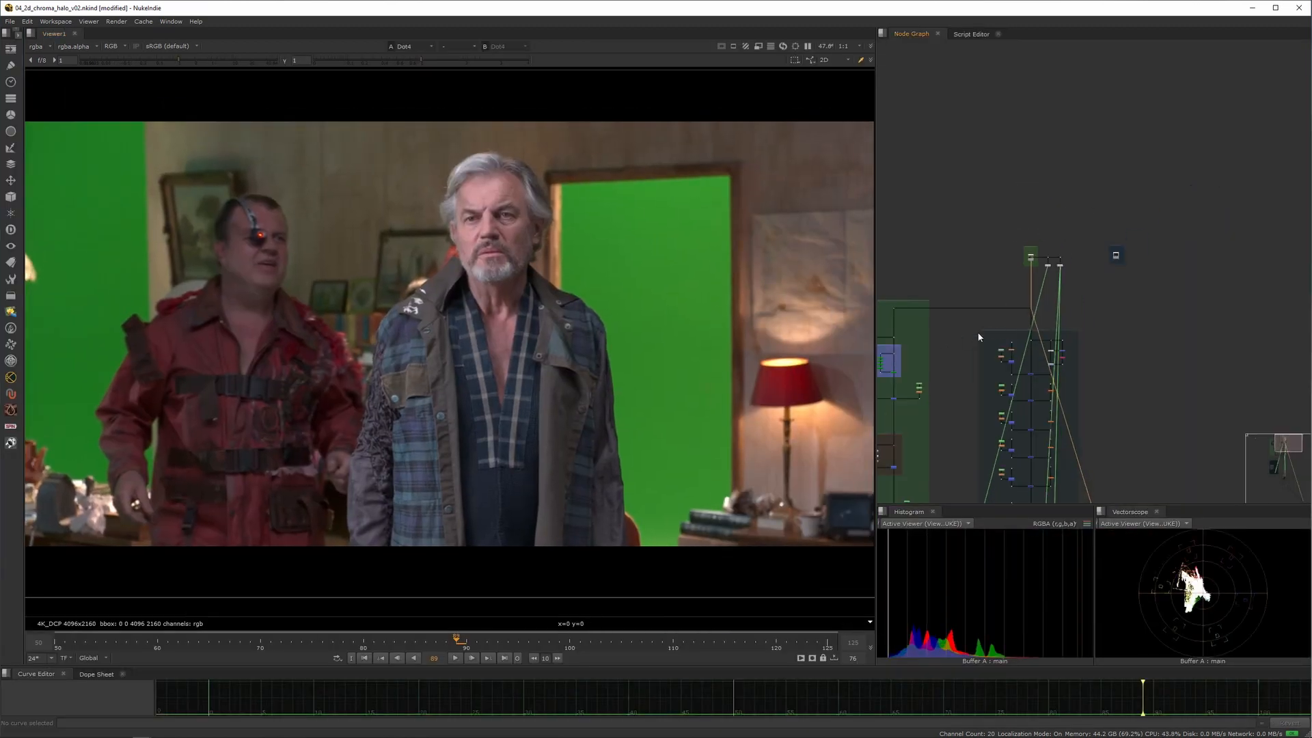
{"action": "middle_click_drag", "start_coordinate": [966, 332], "coordinate": [1071, 308]}
{"action": "scroll", "coordinate": [505, 328], "scroll_direction": "down", "scroll_amount": 4}
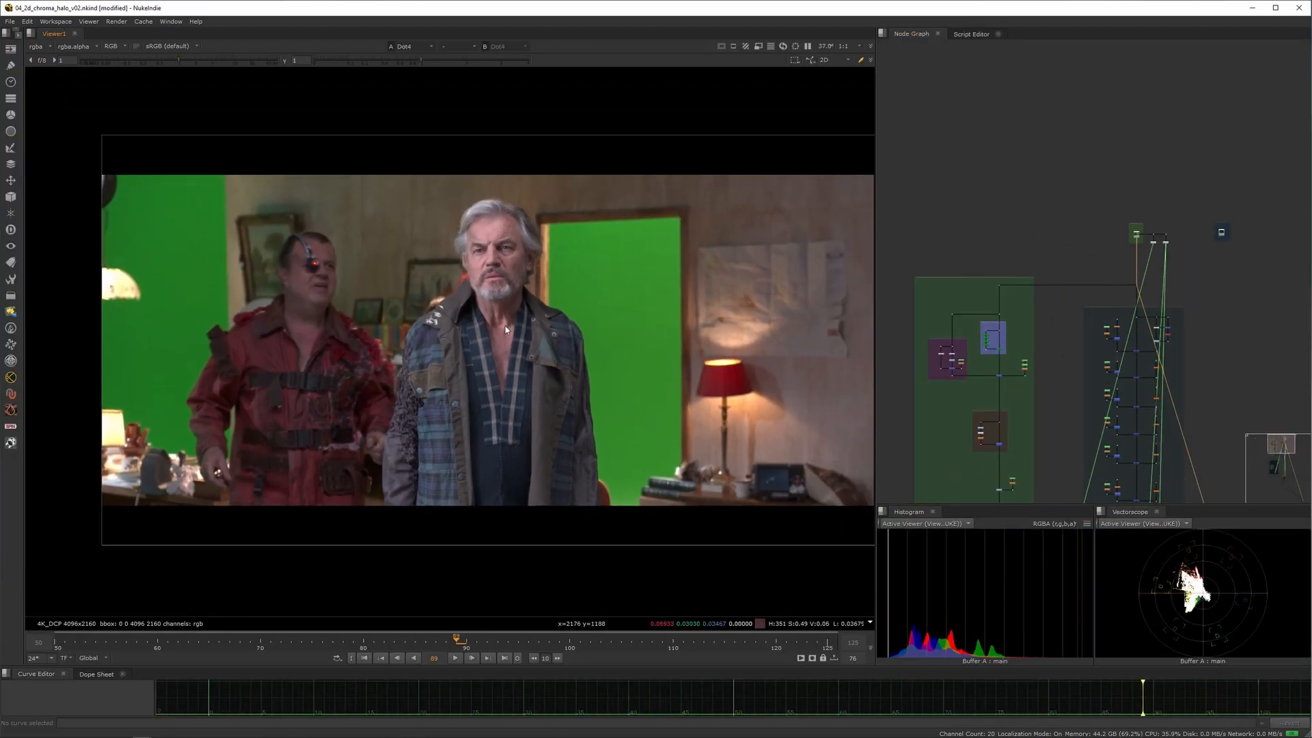
{"action": "scroll", "coordinate": [501, 332], "scroll_direction": "up", "scroll_amount": 2}
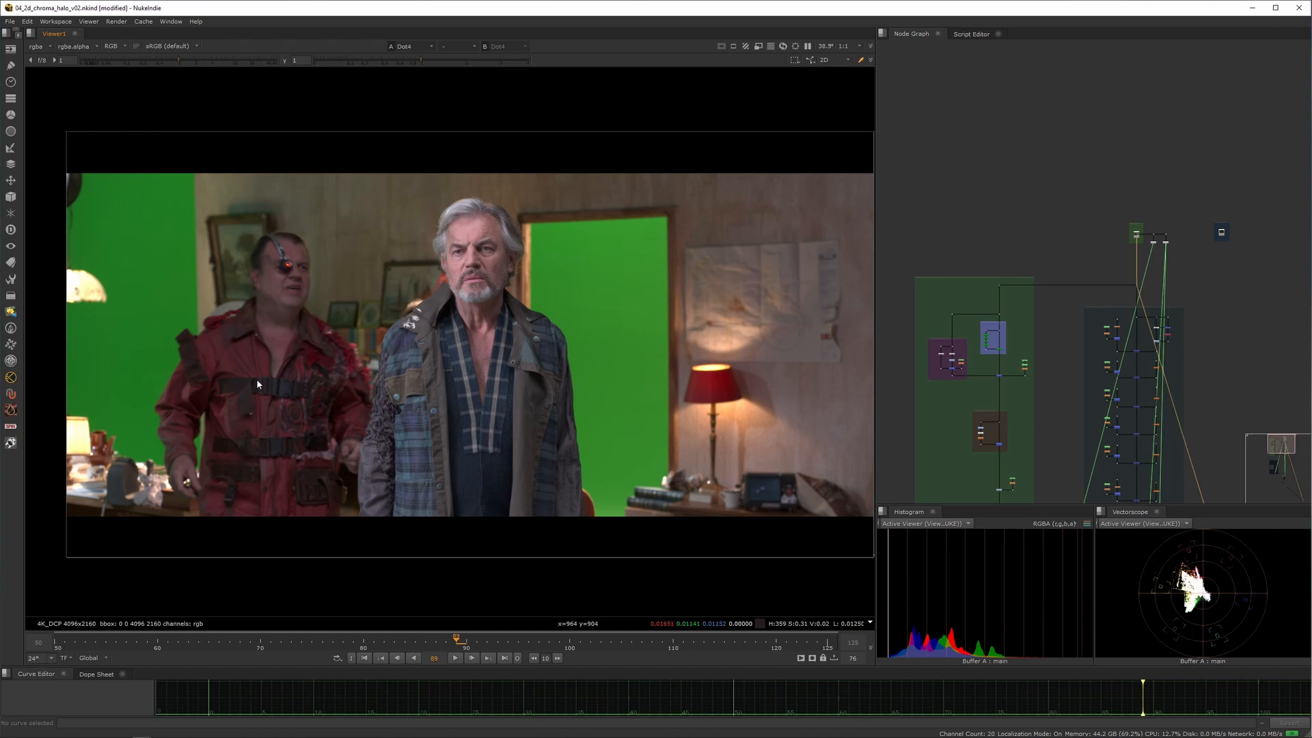
{"action": "scroll", "coordinate": [963, 371], "scroll_direction": "up", "scroll_amount": 3}
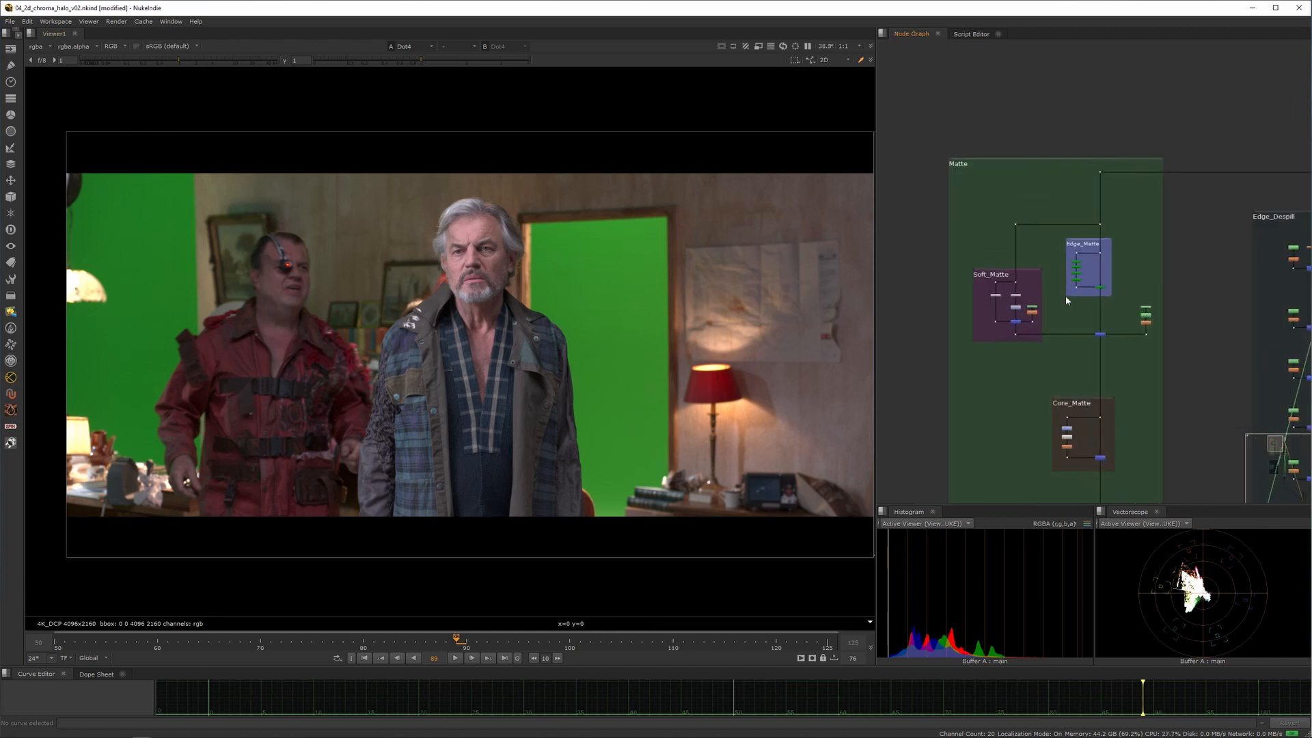
{"action": "scroll", "coordinate": [1061, 287], "scroll_direction": "up", "scroll_amount": 1}
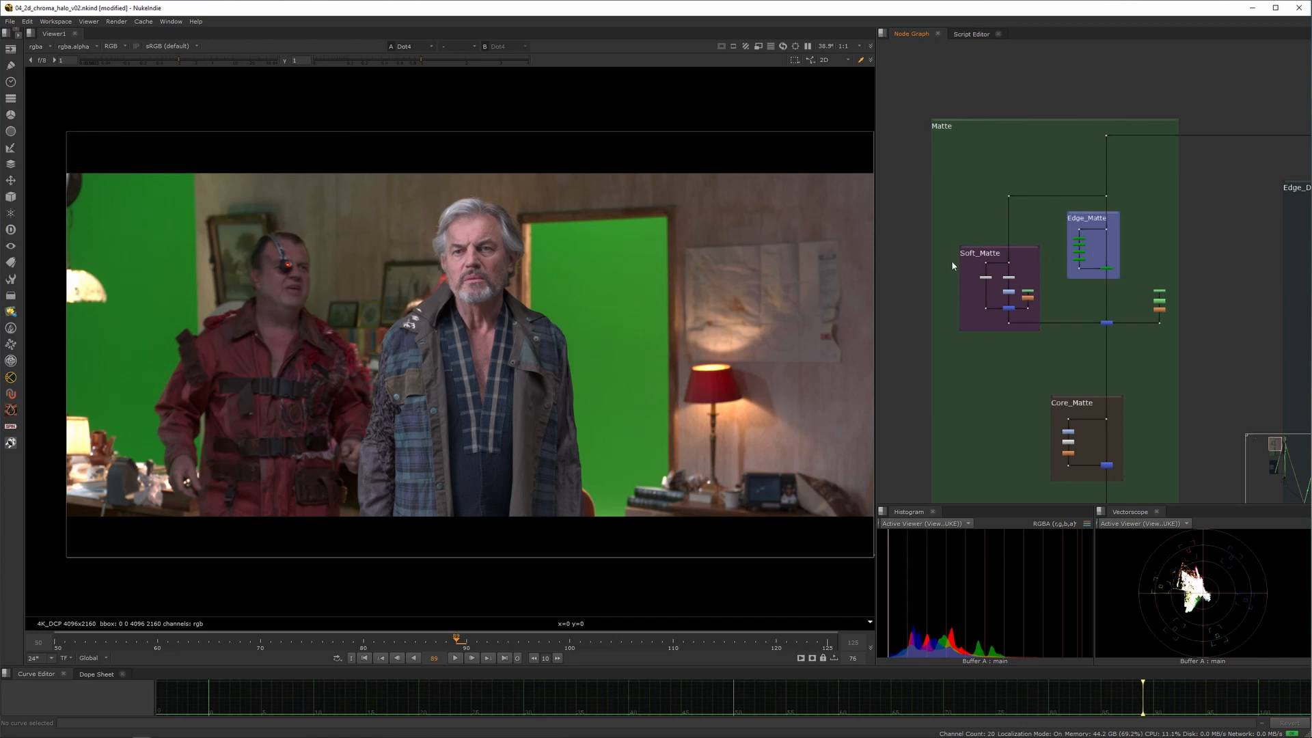
- Examine the coat's edge against the green screen, then look closely at the Soft_Matte section
{"action": "scroll", "coordinate": [568, 375], "scroll_direction": "up", "scroll_amount": 6}
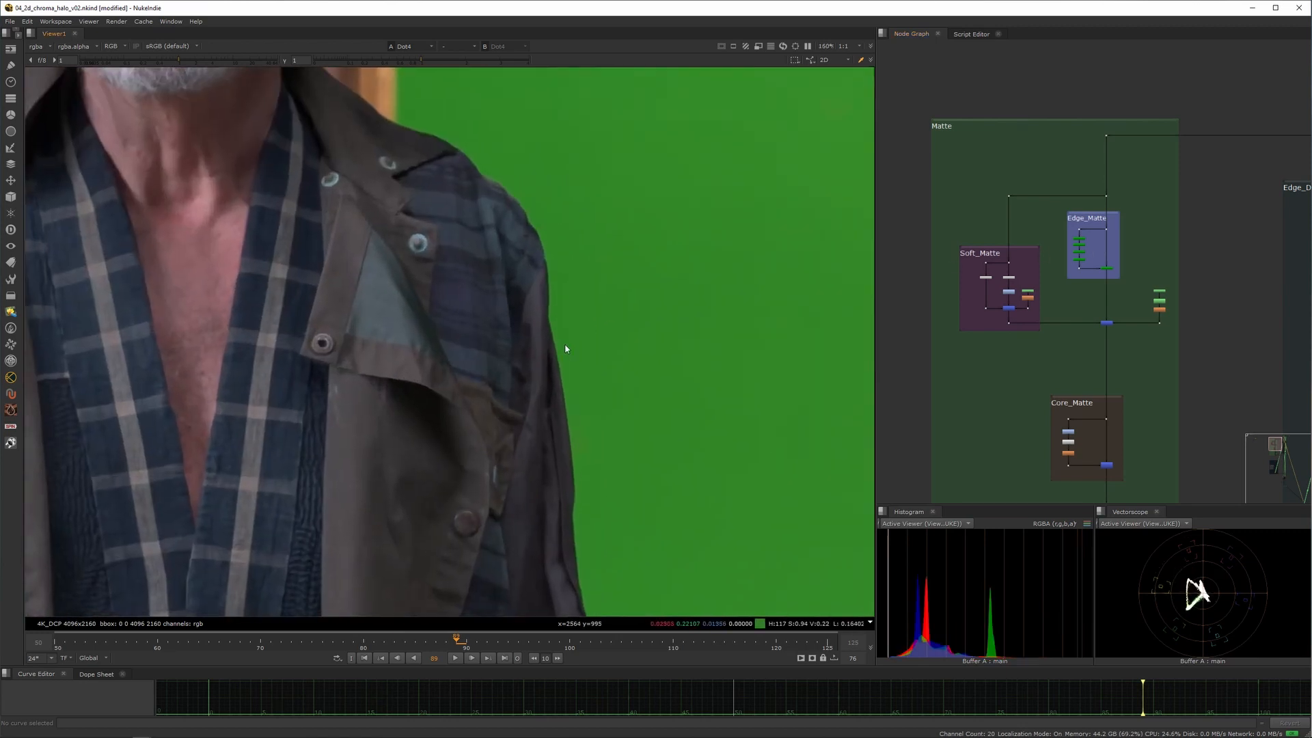
{"action": "scroll", "coordinate": [557, 347], "scroll_direction": "down", "scroll_amount": 6}
{"action": "middle_click_drag", "start_coordinate": [1014, 264], "coordinate": [1019, 261]}
{"action": "scroll", "coordinate": [1019, 260], "scroll_direction": "up", "scroll_amount": 3}
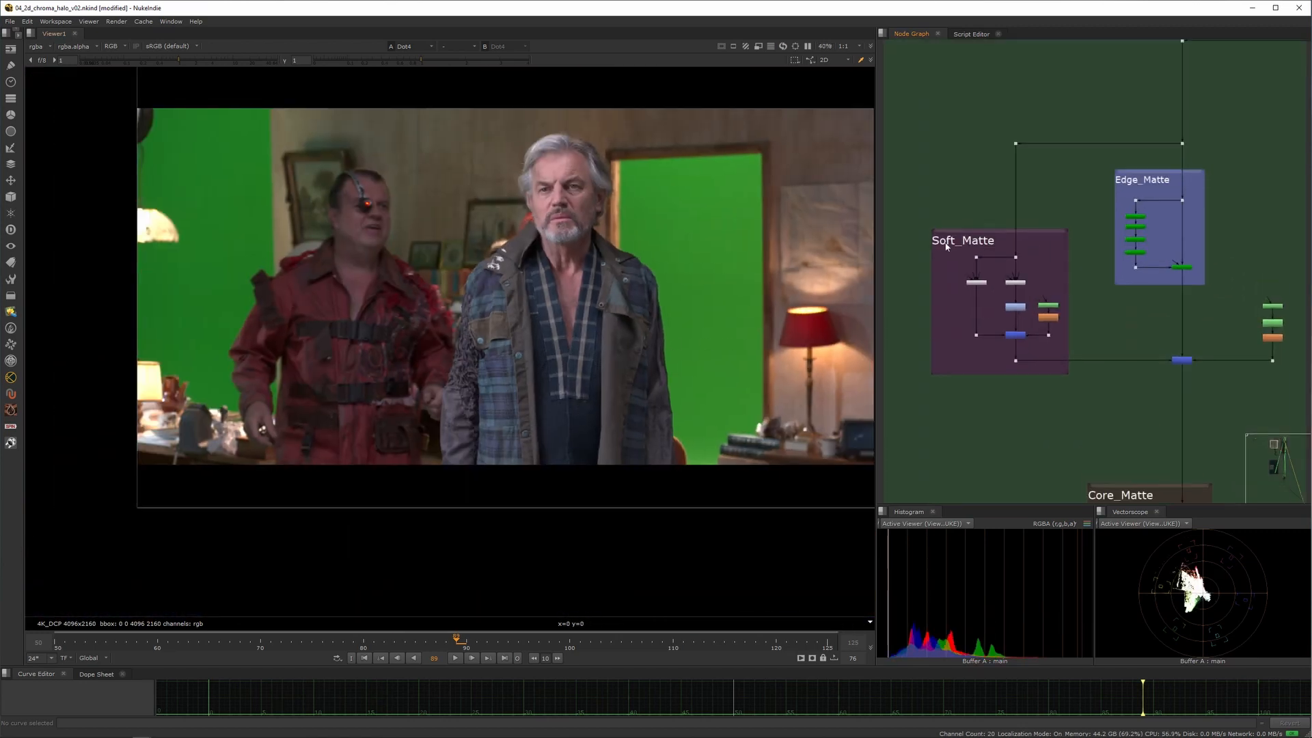
- Inspect the edge of the man in red against the green screen and bring the Core_Matte section into view
{"action": "middle_click_drag", "start_coordinate": [226, 317], "coordinate": [337, 366]}
{"action": "scroll", "coordinate": [375, 355], "scroll_direction": "up", "scroll_amount": 5}
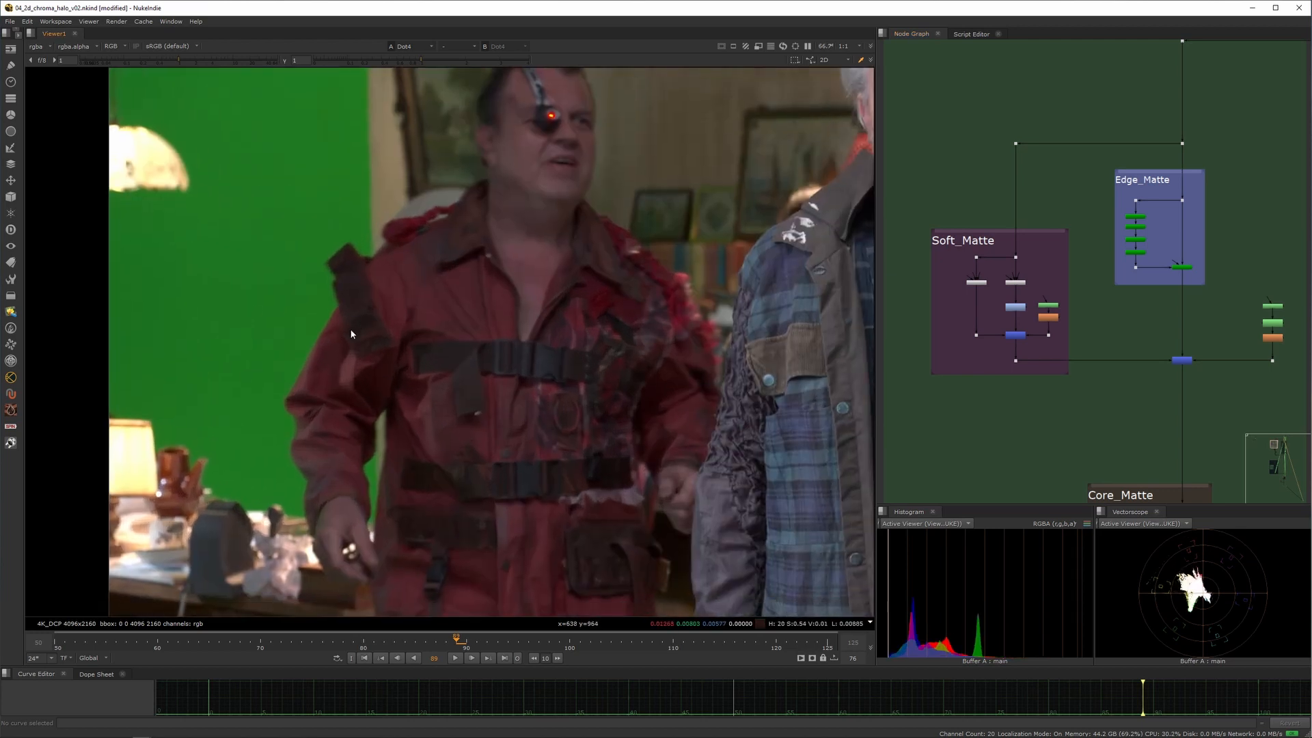
{"action": "scroll", "coordinate": [351, 331], "scroll_direction": "down", "scroll_amount": 4}
{"action": "middle_click_drag", "start_coordinate": [1181, 480], "coordinate": [1059, 257]}
{"action": "middle_click_drag", "start_coordinate": [571, 304], "coordinate": [339, 351]}
{"action": "scroll", "coordinate": [421, 333], "scroll_direction": "down", "scroll_amount": 2}
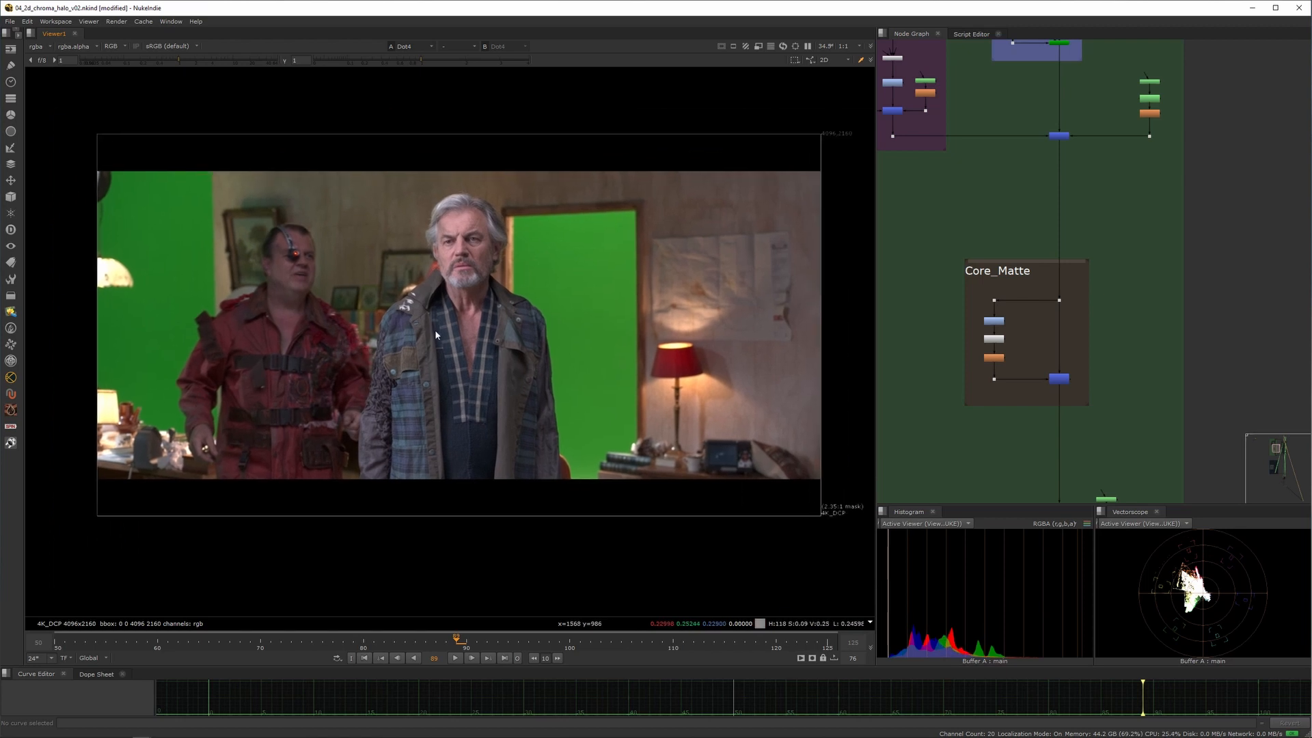
- Display the output of the dot at the bottom end of the Matte group in the viewer
{"action": "scroll", "coordinate": [1037, 324], "scroll_direction": "down", "scroll_amount": 6}
{"action": "middle_click_drag", "start_coordinate": [1132, 313], "coordinate": [1019, 240]}
{"action": "scroll", "coordinate": [1043, 296], "scroll_direction": "up", "scroll_amount": 3}
{"action": "scroll", "coordinate": [1052, 347], "scroll_direction": "up", "scroll_amount": 3}
{"action": "left_click", "coordinate": [1032, 346]}
{"action": "key", "text": "1"}
{"action": "middle_click_drag", "start_coordinate": [359, 390], "coordinate": [425, 369]}
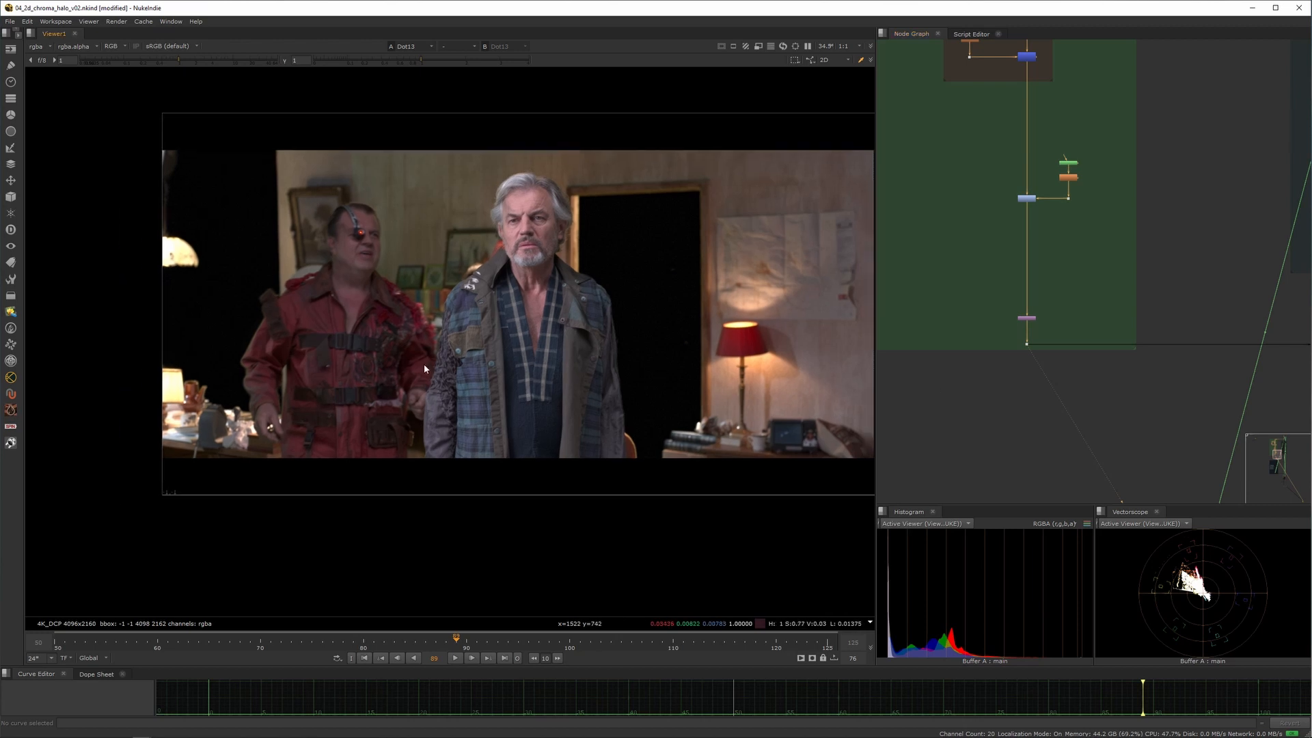
- Show only the alpha channel and examine the matte's edge softness around the man in red and the wall edge
{"action": "key", "text": "a"}
{"action": "middle_click_drag", "start_coordinate": [240, 379], "coordinate": [409, 342]}
{"action": "scroll", "coordinate": [315, 366], "scroll_direction": "up", "scroll_amount": 6}
{"action": "scroll", "coordinate": [418, 335], "scroll_direction": "up", "scroll_amount": 2}
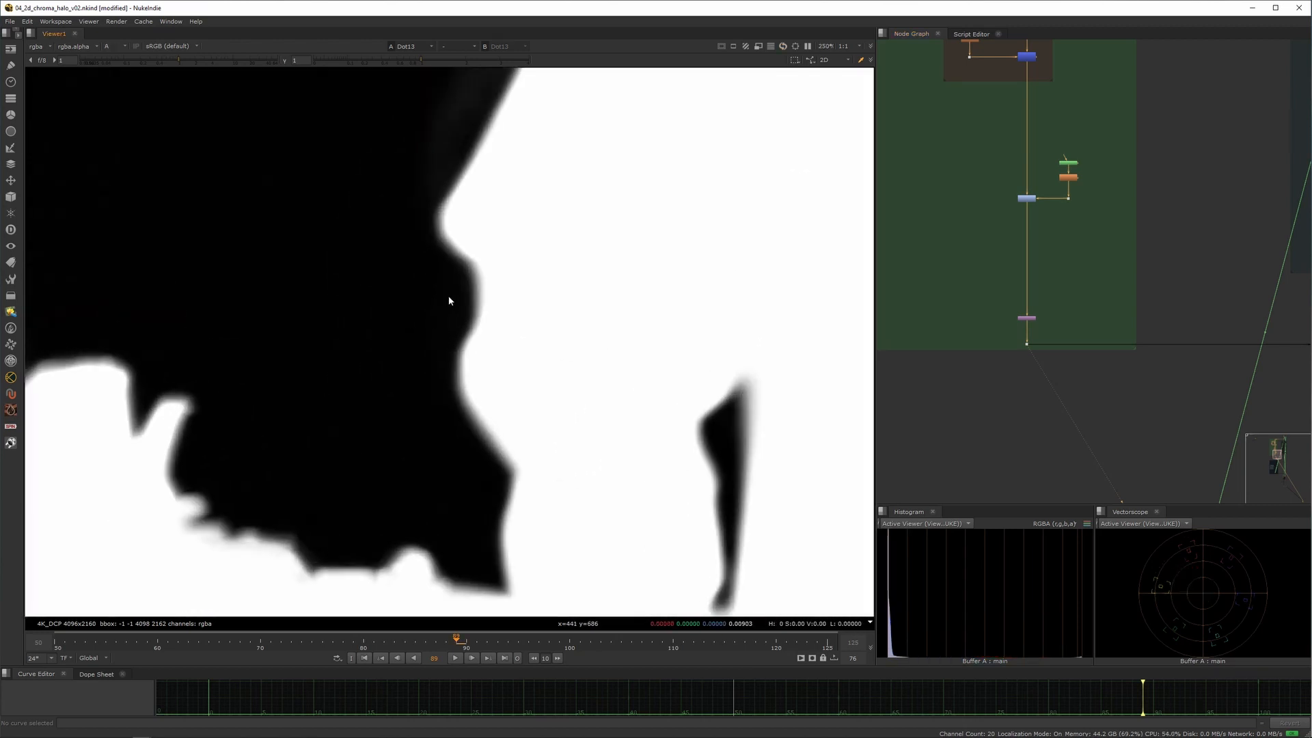
{"action": "middle_click_drag", "start_coordinate": [483, 258], "coordinate": [425, 357]}
{"action": "mouse_move", "coordinate": [494, 204]}
{"action": "middle_mouse_down"}
{"action": "mouse_move", "coordinate": [425, 355]}
{"action": "mouse_move", "coordinate": [407, 513]}
{"action": "mouse_move", "coordinate": [416, 506]}
{"action": "middle_mouse_up"}
{"action": "middle_click_drag", "start_coordinate": [458, 270], "coordinate": [455, 352]}
{"action": "scroll", "coordinate": [458, 448], "scroll_direction": "up", "scroll_amount": 2}
{"action": "middle_click_drag", "start_coordinate": [458, 448], "coordinate": [417, 428]}
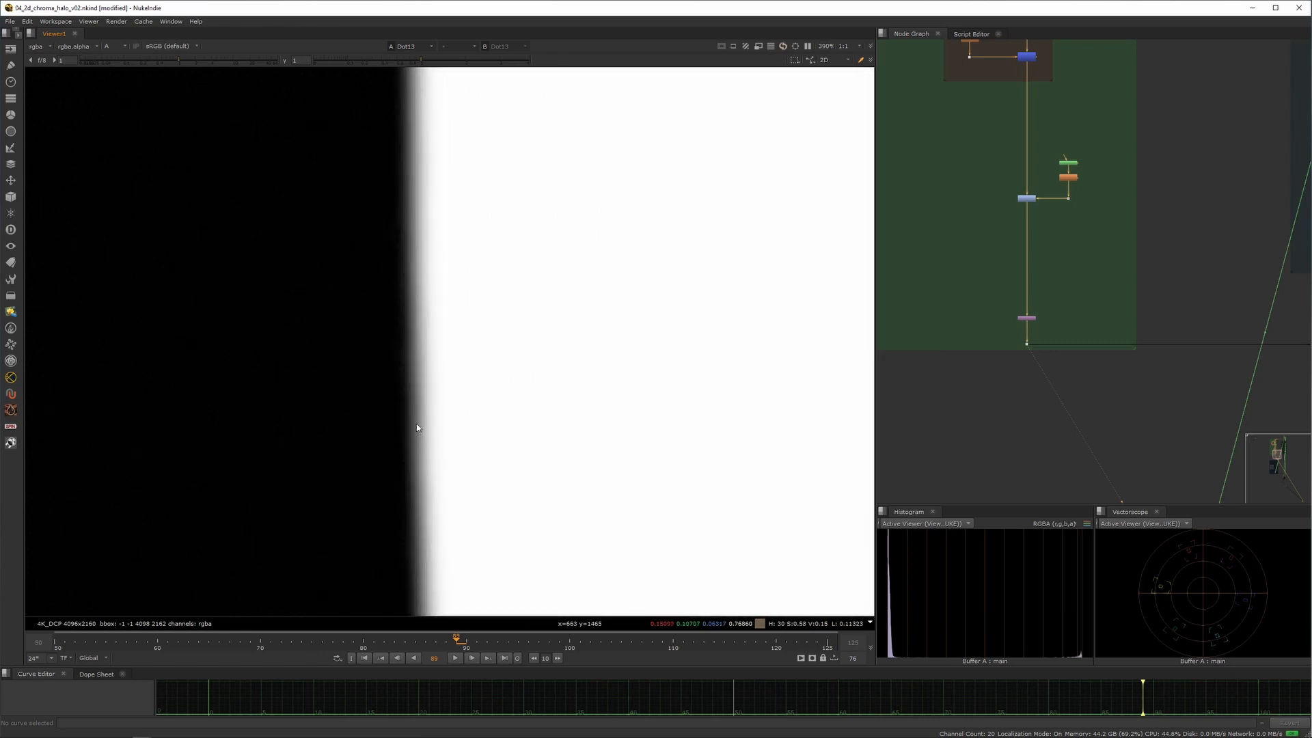
- Examine the alpha matte's edges around the doorway opening and the hanging lamp
{"action": "scroll", "coordinate": [522, 294], "scroll_direction": "down", "scroll_amount": 10}
{"action": "middle_click_drag", "start_coordinate": [531, 321], "coordinate": [304, 291]}
{"action": "scroll", "coordinate": [519, 363], "scroll_direction": "up", "scroll_amount": 7}
{"action": "middle_click_drag", "start_coordinate": [591, 441], "coordinate": [473, 300]}
{"action": "scroll", "coordinate": [576, 391], "scroll_direction": "up", "scroll_amount": 4}
{"action": "middle_click_drag", "start_coordinate": [551, 466], "coordinate": [618, 307]}
{"action": "scroll", "coordinate": [593, 334], "scroll_direction": "down", "scroll_amount": 3}
{"action": "scroll", "coordinate": [629, 290], "scroll_direction": "up", "scroll_amount": 4}
{"action": "middle_click_drag", "start_coordinate": [437, 215], "coordinate": [676, 304]}
{"action": "scroll", "coordinate": [676, 324], "scroll_direction": "down", "scroll_amount": 10}
{"action": "middle_click_drag", "start_coordinate": [514, 313], "coordinate": [501, 380]}
{"action": "scroll", "coordinate": [292, 244], "scroll_direction": "up", "scroll_amount": 10}
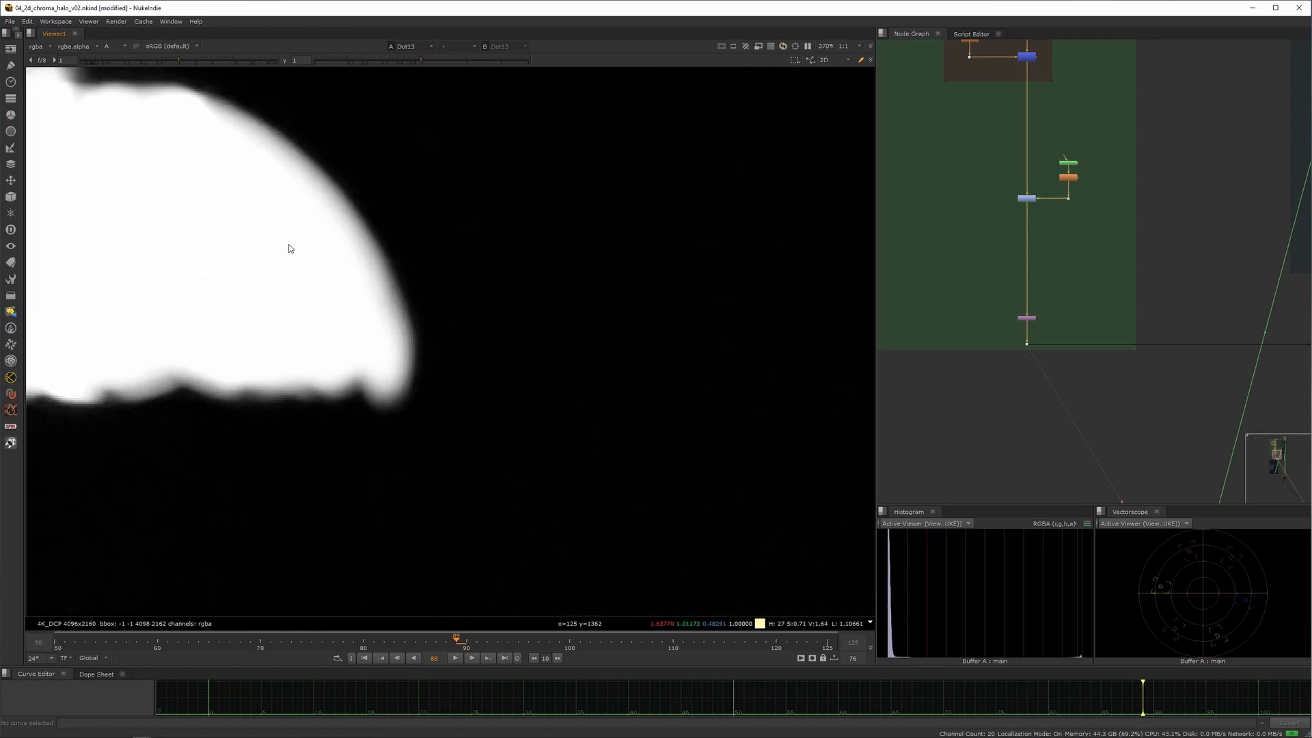
{"action": "scroll", "coordinate": [307, 238], "scroll_direction": "down", "scroll_amount": 8}
{"action": "scroll", "coordinate": [454, 290], "scroll_direction": "up", "scroll_amount": 3}
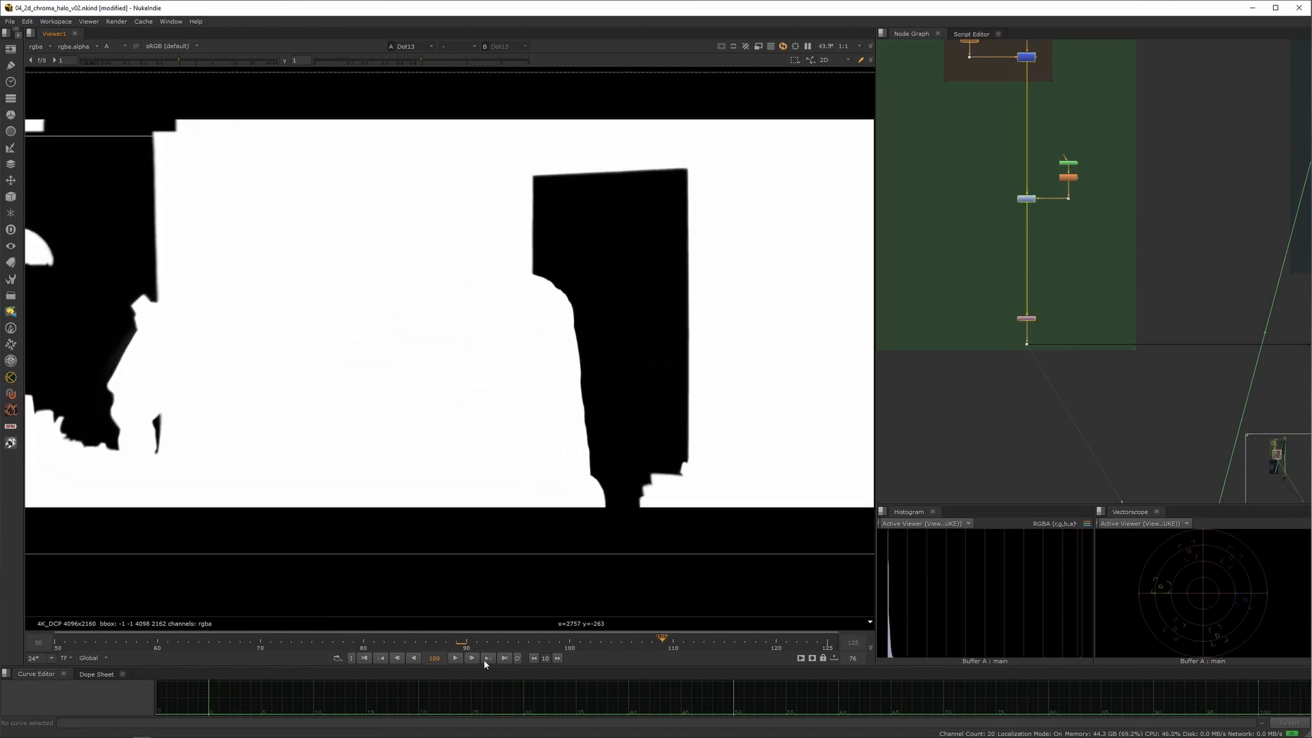
- Check the alpha matte on the last frame, 120, and on the first frame, 50
{"action": "left_click", "coordinate": [503, 659]}
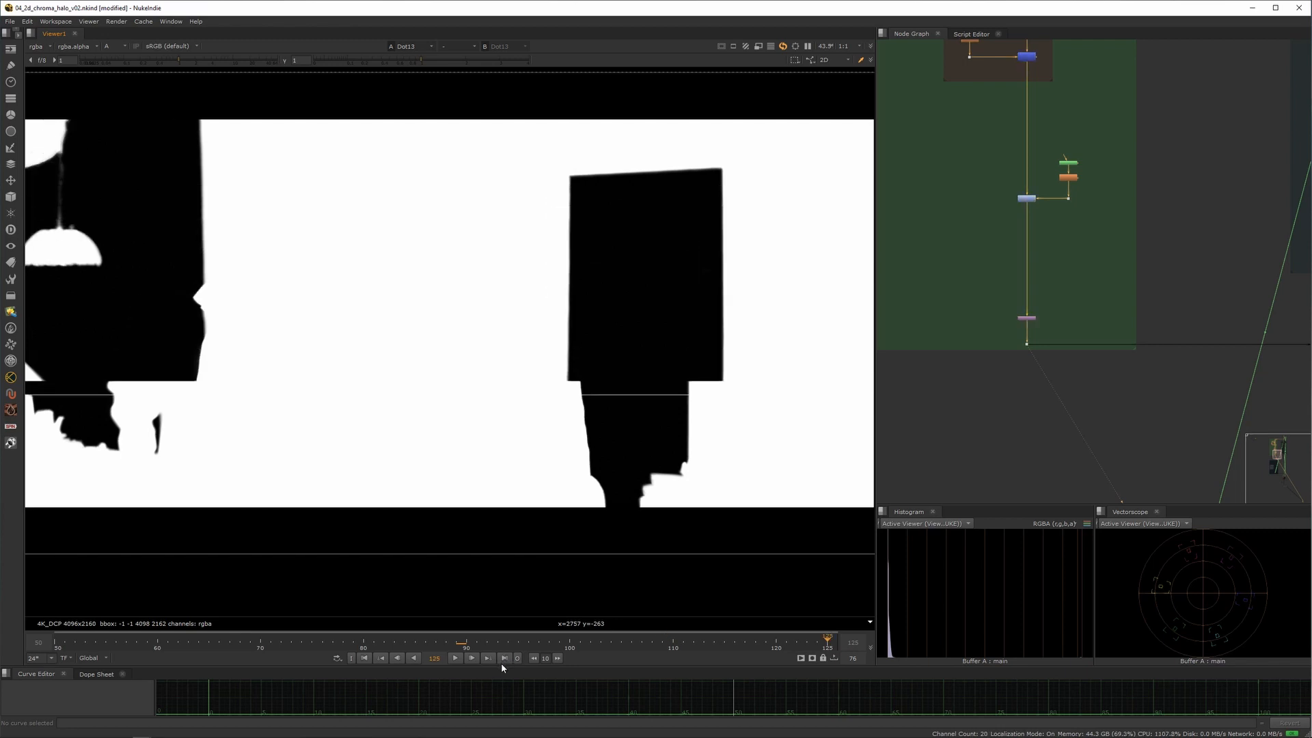
{"action": "middle_click_drag", "start_coordinate": [291, 555], "coordinate": [380, 557]}
{"action": "left_click", "coordinate": [365, 659]}
{"action": "scroll", "coordinate": [444, 425], "scroll_direction": "down", "scroll_amount": 2}
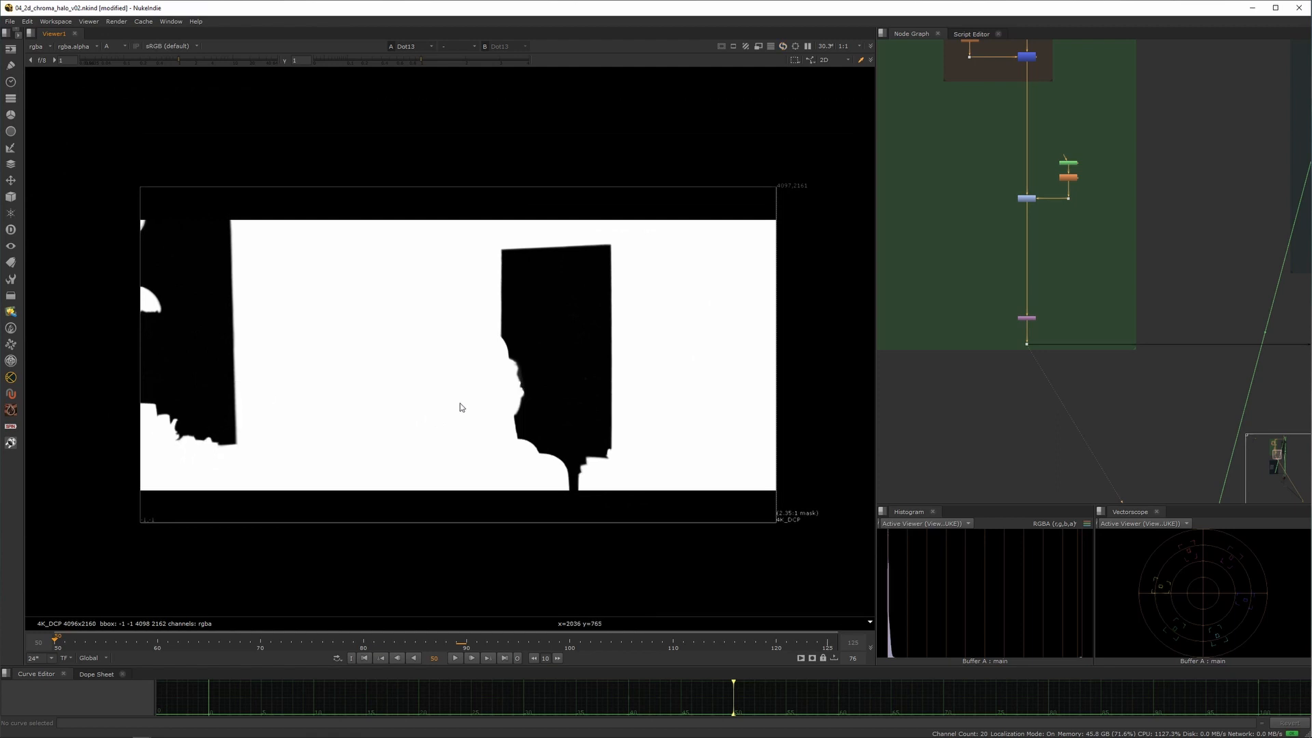
{"action": "scroll", "coordinate": [179, 417], "scroll_direction": "up", "scroll_amount": 7}
{"action": "scroll", "coordinate": [283, 378], "scroll_direction": "down", "scroll_amount": 5}
{"action": "middle_click_drag", "start_coordinate": [391, 364], "coordinate": [438, 358]}
{"action": "scroll", "coordinate": [418, 354], "scroll_direction": "down", "scroll_amount": 1}
{"action": "scroll", "coordinate": [438, 354], "scroll_direction": "up", "scroll_amount": 1}
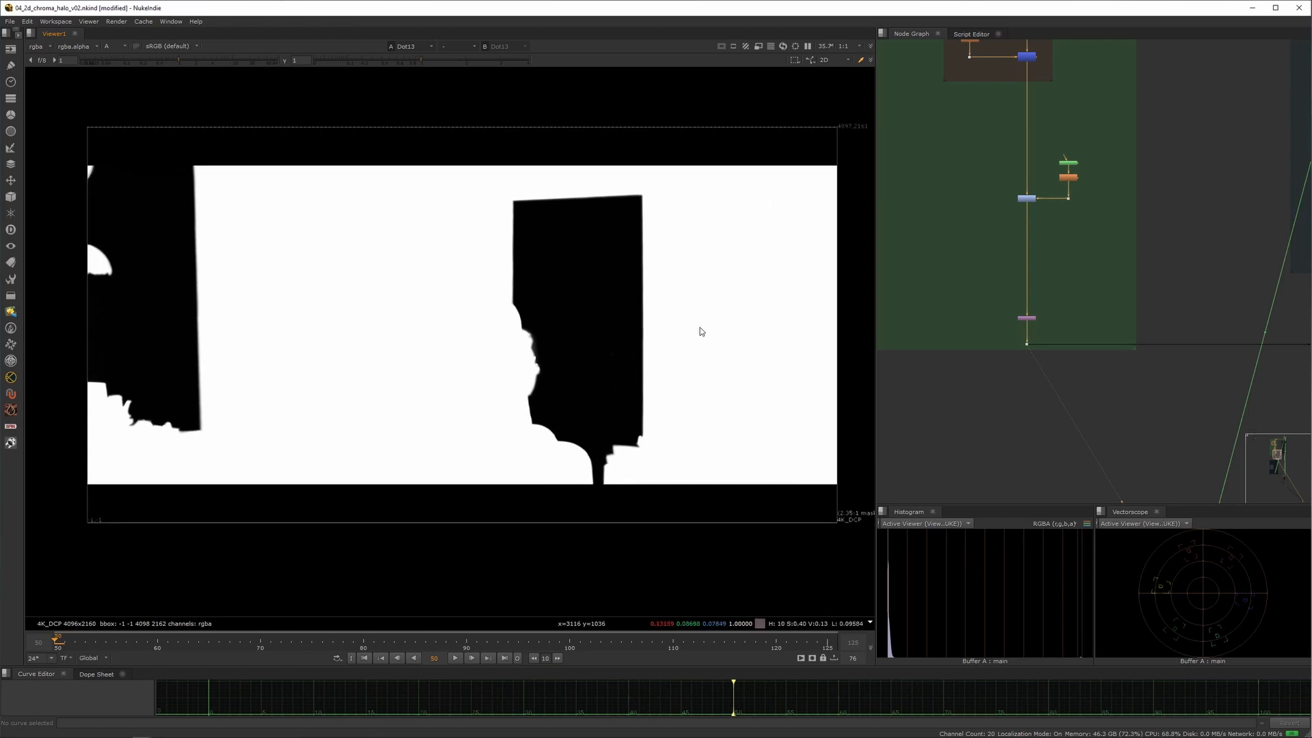
- Return the viewer to the colour channels and compare the keyed plate with its alpha
{"action": "scroll", "coordinate": [1111, 300], "scroll_direction": "down", "scroll_amount": 3}
{"action": "middle_click_drag", "start_coordinate": [1194, 316], "coordinate": [1007, 361]}
{"action": "middle_click_drag", "start_coordinate": [532, 354], "coordinate": [528, 355]}
{"action": "key", "text": "a"}
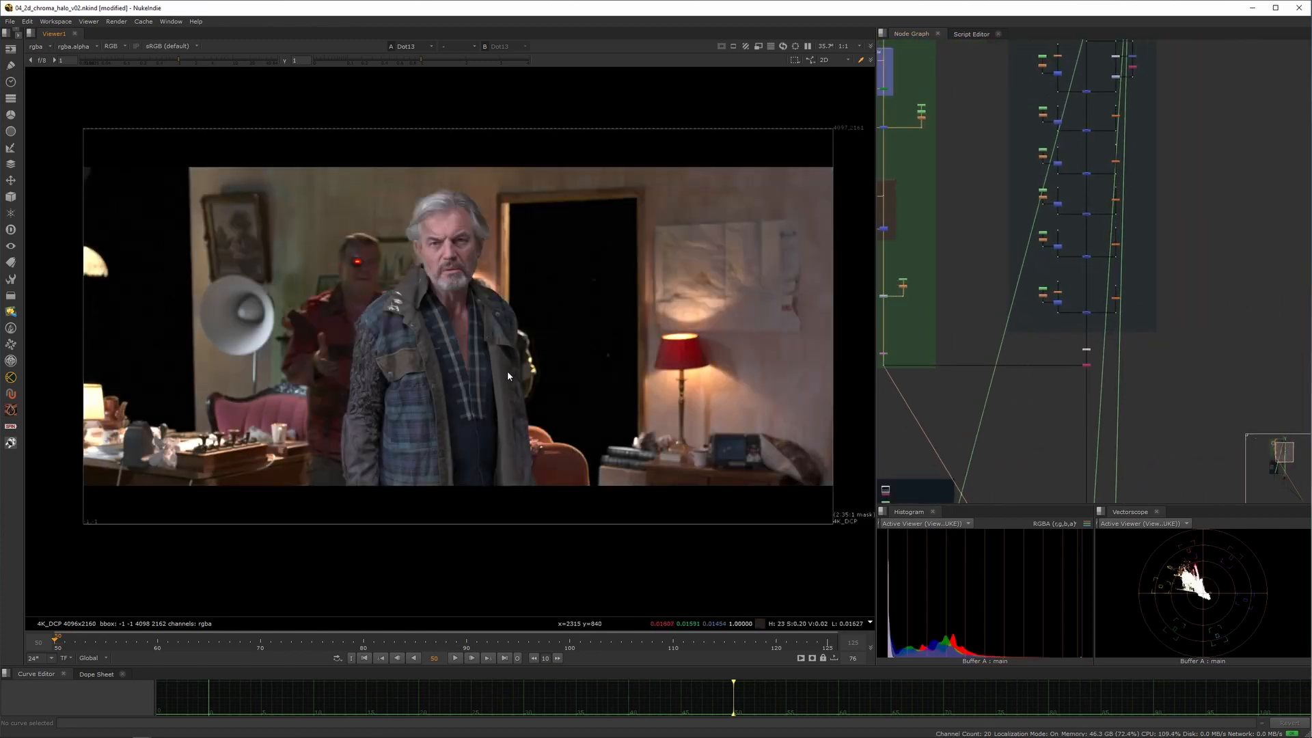
{"action": "key", "text": "a"}
{"action": "key", "text": "a"}
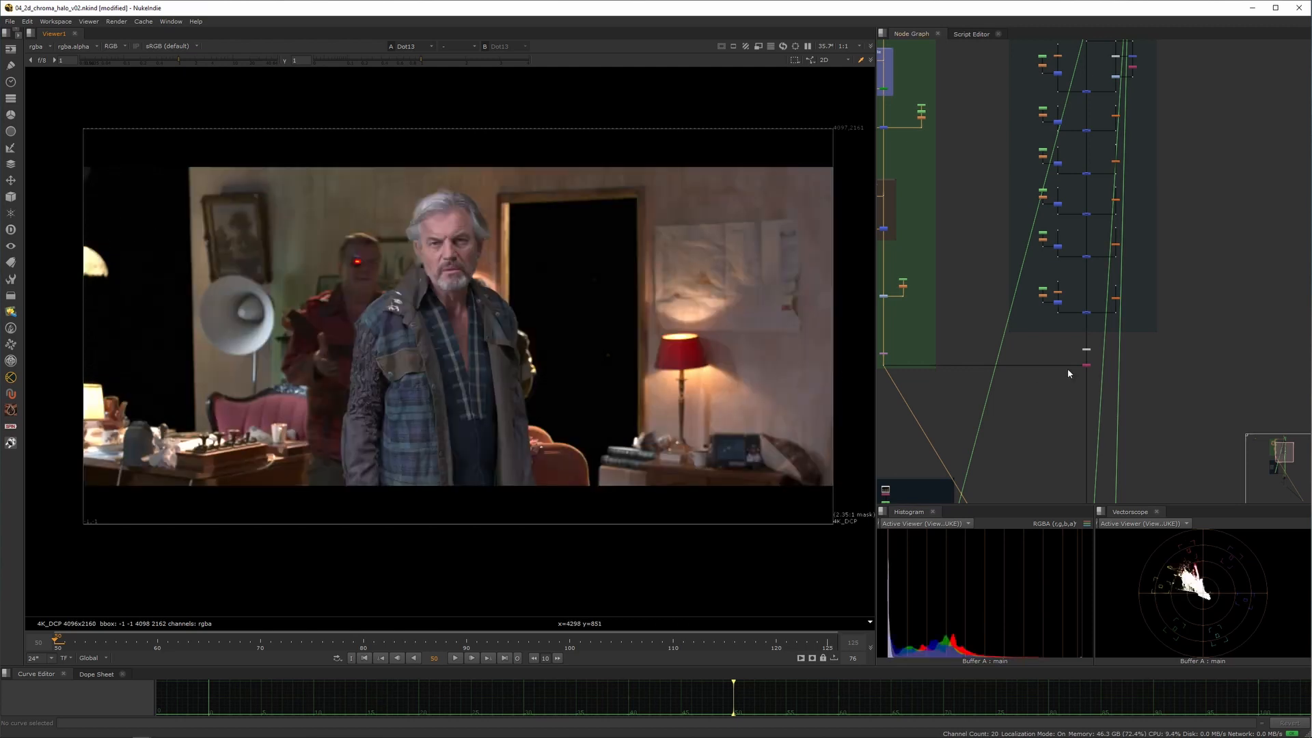
- Display the output of the Copy1 node and examine the despilled plate
{"action": "middle_click_drag", "start_coordinate": [892, 393], "coordinate": [1002, 329]}
{"action": "middle_click_drag", "start_coordinate": [1160, 432], "coordinate": [1049, 398]}
{"action": "key", "text": "1"}
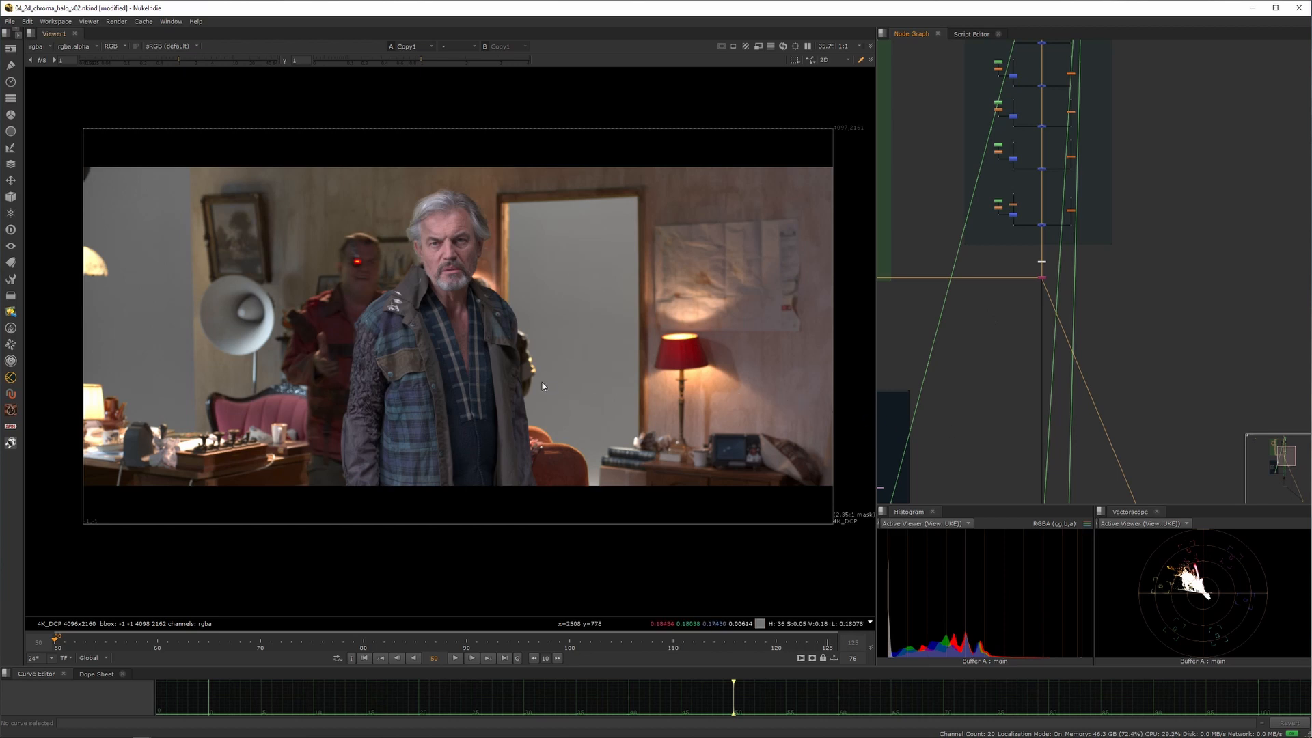
{"action": "scroll", "coordinate": [542, 387], "scroll_direction": "up", "scroll_amount": 2}
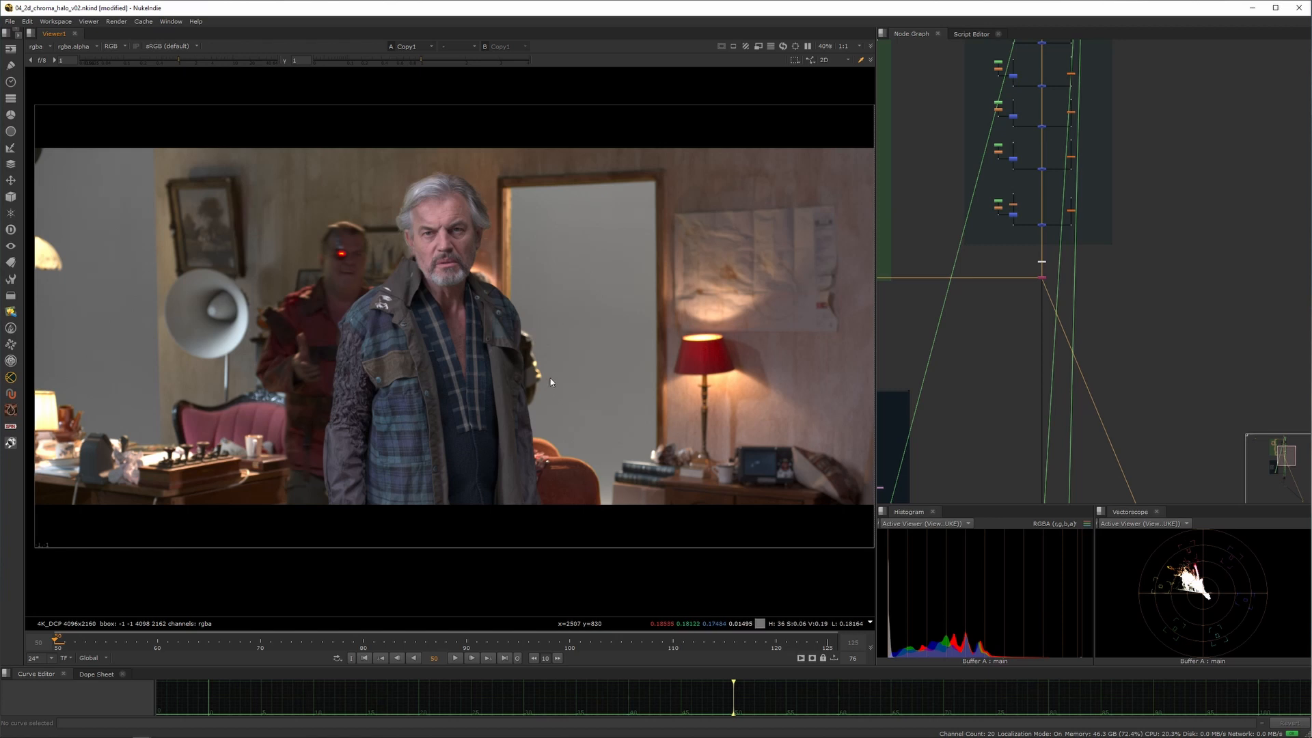
{"action": "scroll", "coordinate": [449, 349], "scroll_direction": "down", "scroll_amount": 2}
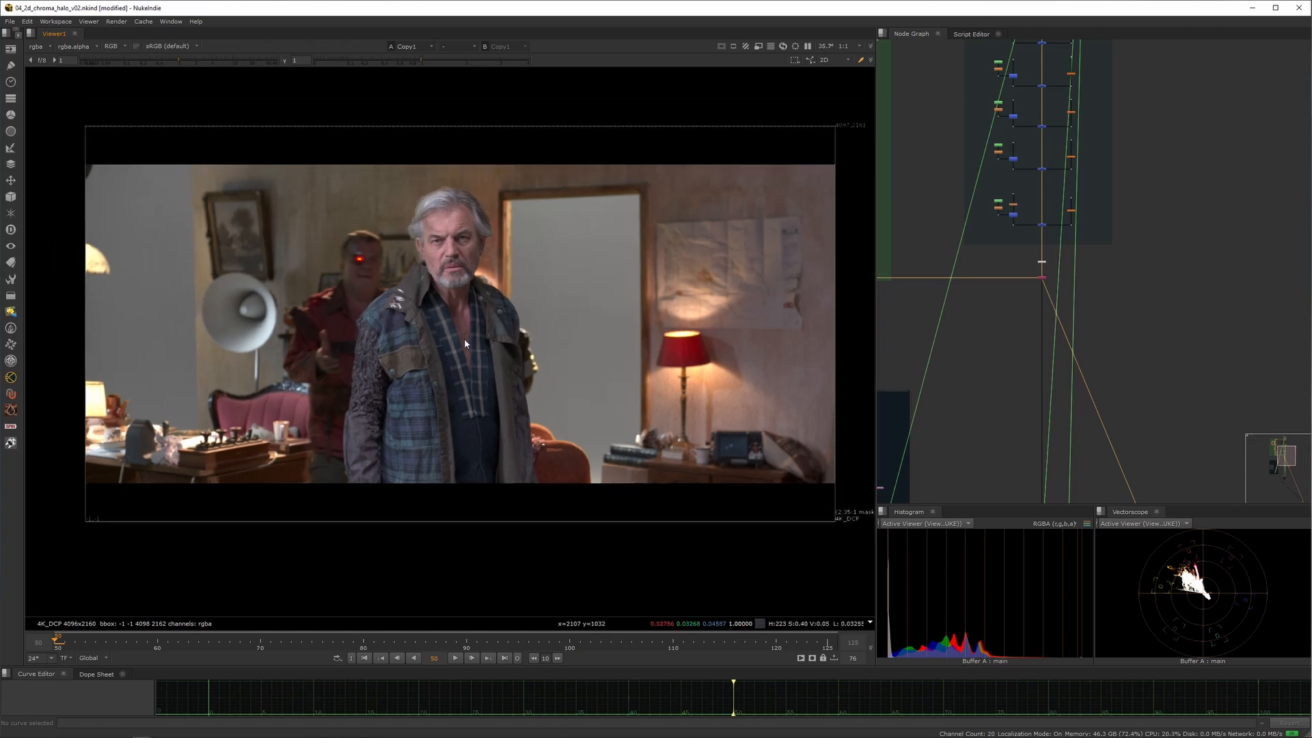
{"action": "scroll", "coordinate": [232, 294], "scroll_direction": "up", "scroll_amount": 3}
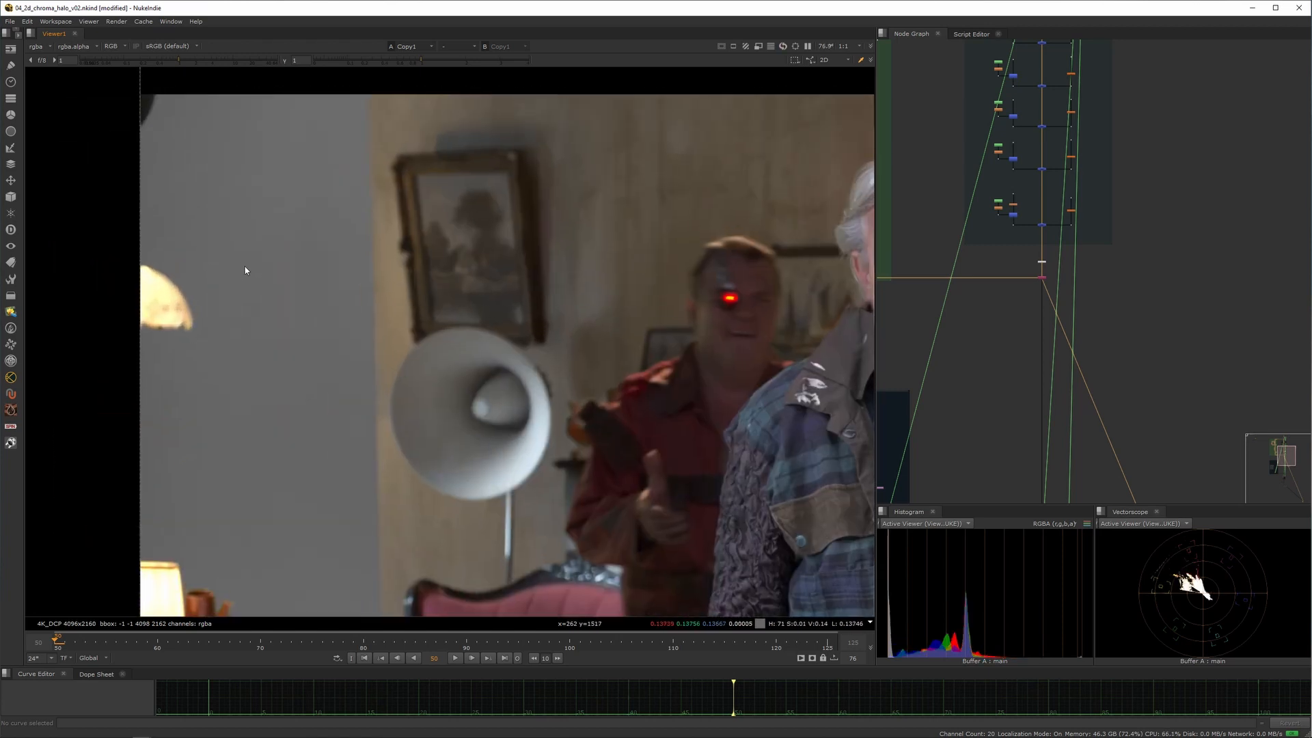
{"action": "scroll", "coordinate": [319, 329], "scroll_direction": "down", "scroll_amount": 1}
{"action": "scroll", "coordinate": [320, 329], "scroll_direction": "down", "scroll_amount": 3}
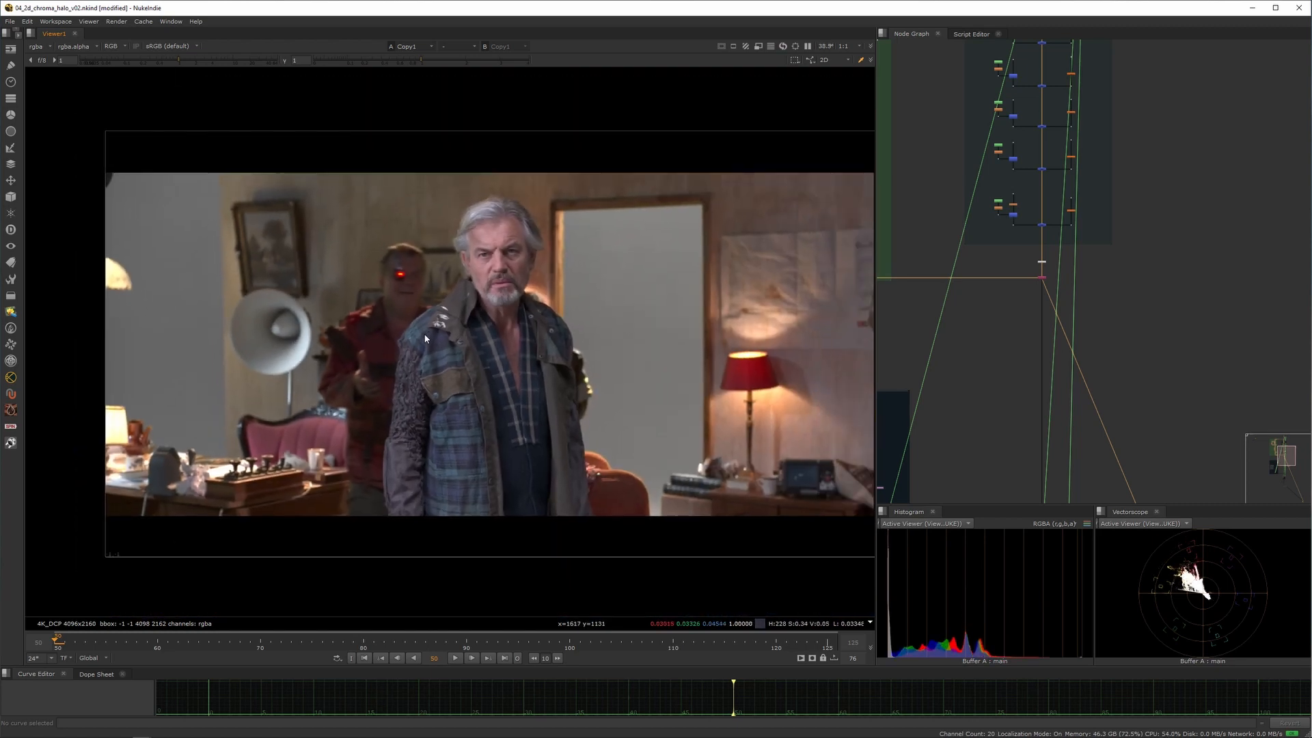
{"action": "scroll", "coordinate": [434, 339], "scroll_direction": "up", "scroll_amount": 1}
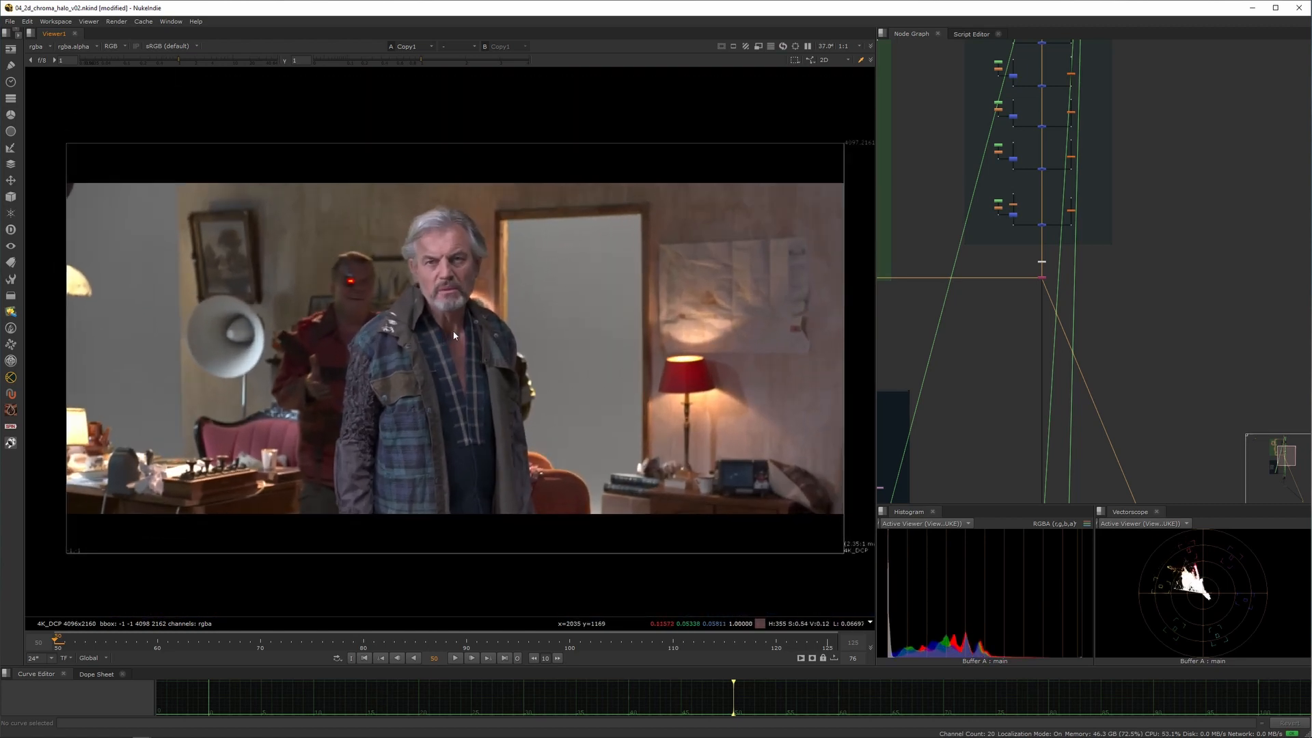
{"action": "middle_click_drag", "start_coordinate": [455, 336], "coordinate": [465, 321]}
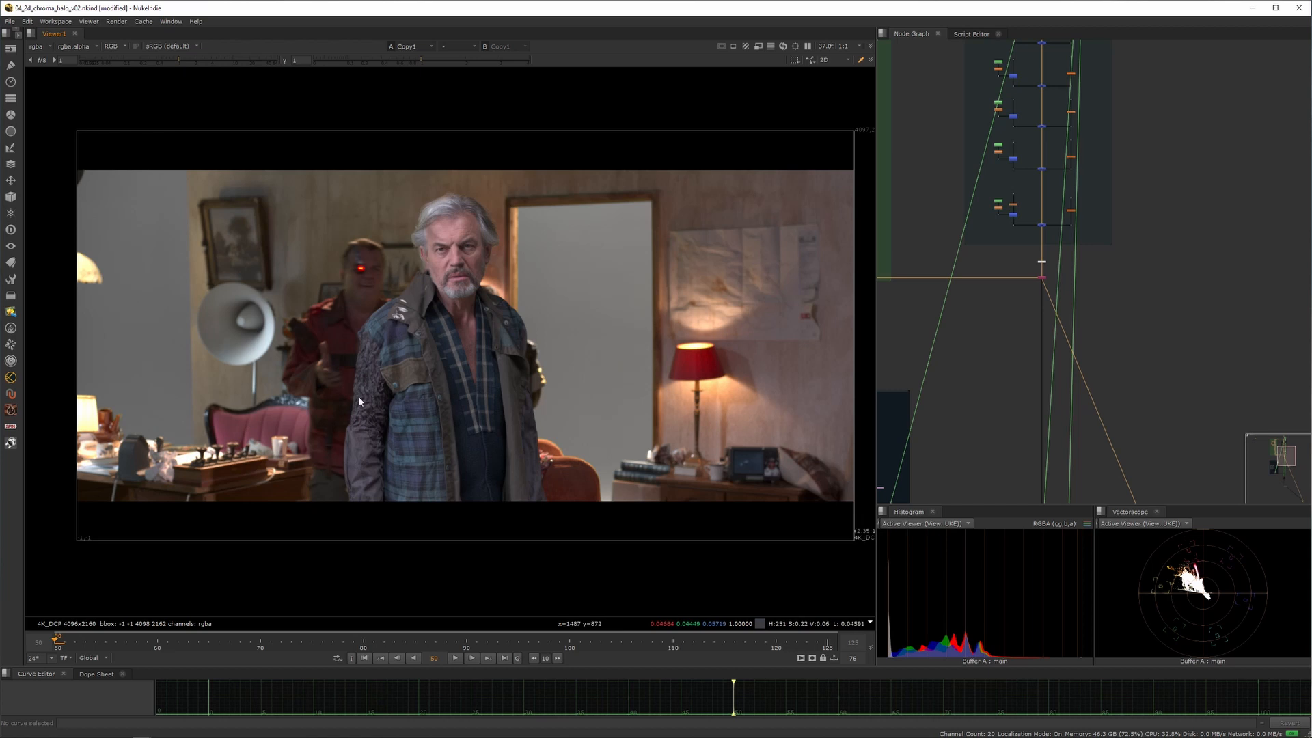
- Inspect the despilled plate closely around the lamps and desk, then view the whole frame
{"action": "middle_click_drag", "start_coordinate": [89, 430], "coordinate": [190, 391]}
{"action": "scroll", "coordinate": [189, 383], "scroll_direction": "up", "scroll_amount": 5}
{"action": "middle_click_drag", "start_coordinate": [444, 365], "coordinate": [294, 387]}
{"action": "scroll", "coordinate": [454, 329], "scroll_direction": "down", "scroll_amount": 4}
{"action": "middle_click_drag", "start_coordinate": [581, 336], "coordinate": [349, 378]}
{"action": "scroll", "coordinate": [362, 376], "scroll_direction": "down", "scroll_amount": 1}
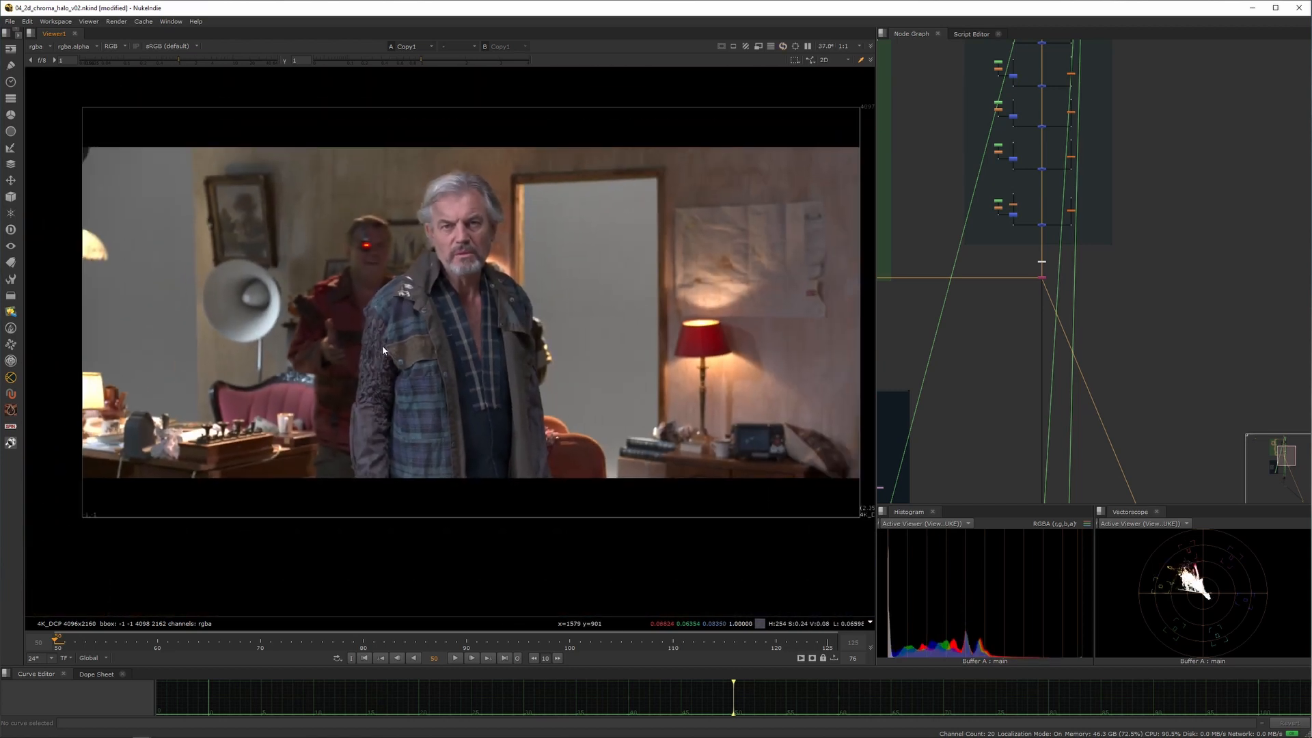
{"action": "middle_click_drag", "start_coordinate": [430, 344], "coordinate": [399, 351]}
{"action": "scroll", "coordinate": [441, 348], "scroll_direction": "down", "scroll_amount": 1}
- Display the output of the Merge1 node, where the keyed foreground is combined with the new background
{"action": "middle_click_drag", "start_coordinate": [1068, 437], "coordinate": [1062, 194]}
{"action": "scroll", "coordinate": [1061, 194], "scroll_direction": "down", "scroll_amount": 3}
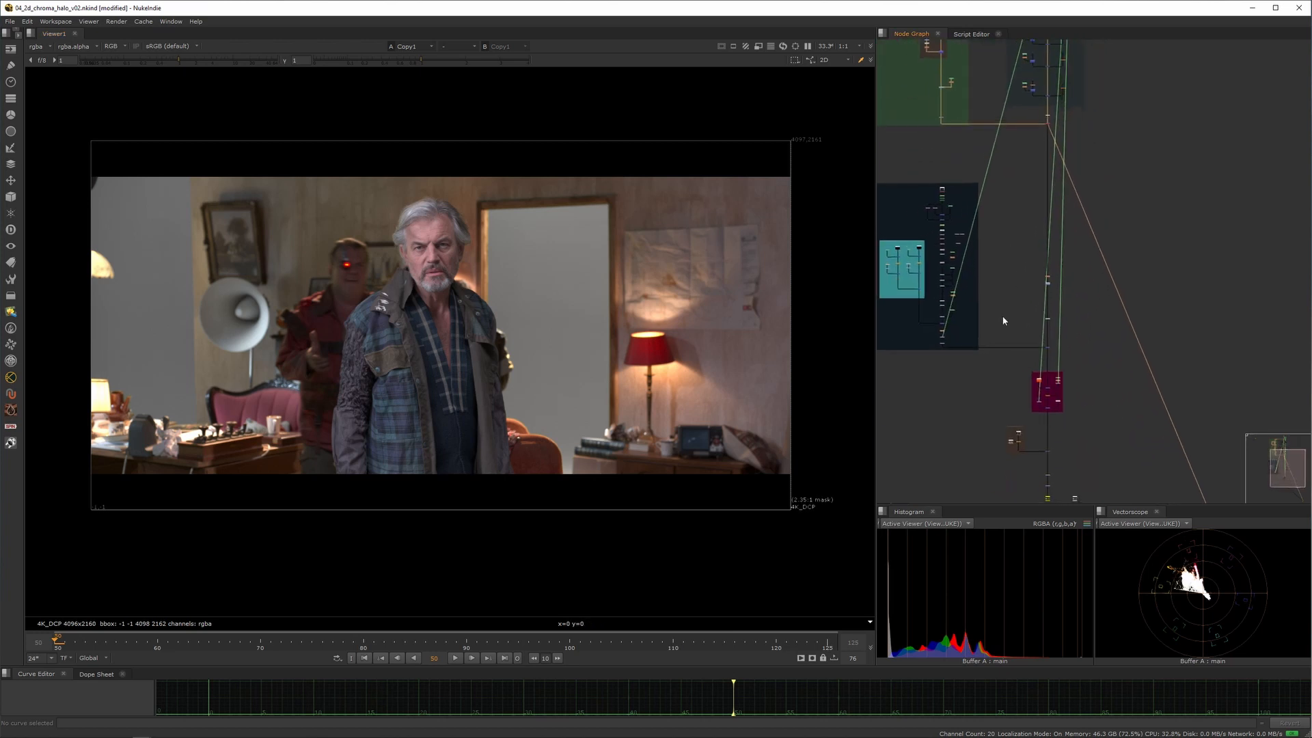
{"action": "scroll", "coordinate": [989, 347], "scroll_direction": "up", "scroll_amount": 3}
{"action": "left_click_drag", "start_coordinate": [1137, 328], "coordinate": [1059, 375]}
{"action": "key", "text": "1"}
- Examine the foreground edges around the desk and wall in the Merge1 composite, then view the whole frame
{"action": "mouse_move", "coordinate": [498, 382]}
{"action": "middle_mouse_down"}
{"action": "mouse_move", "coordinate": [609, 368]}
{"action": "mouse_move", "coordinate": [494, 374]}
{"action": "middle_mouse_up"}
{"action": "scroll", "coordinate": [187, 350], "scroll_direction": "up", "scroll_amount": 7}
{"action": "middle_click_drag", "start_coordinate": [188, 434], "coordinate": [211, 501]}
{"action": "middle_click_drag", "start_coordinate": [276, 183], "coordinate": [242, 295]}
{"action": "scroll", "coordinate": [304, 325], "scroll_direction": "down", "scroll_amount": 6}
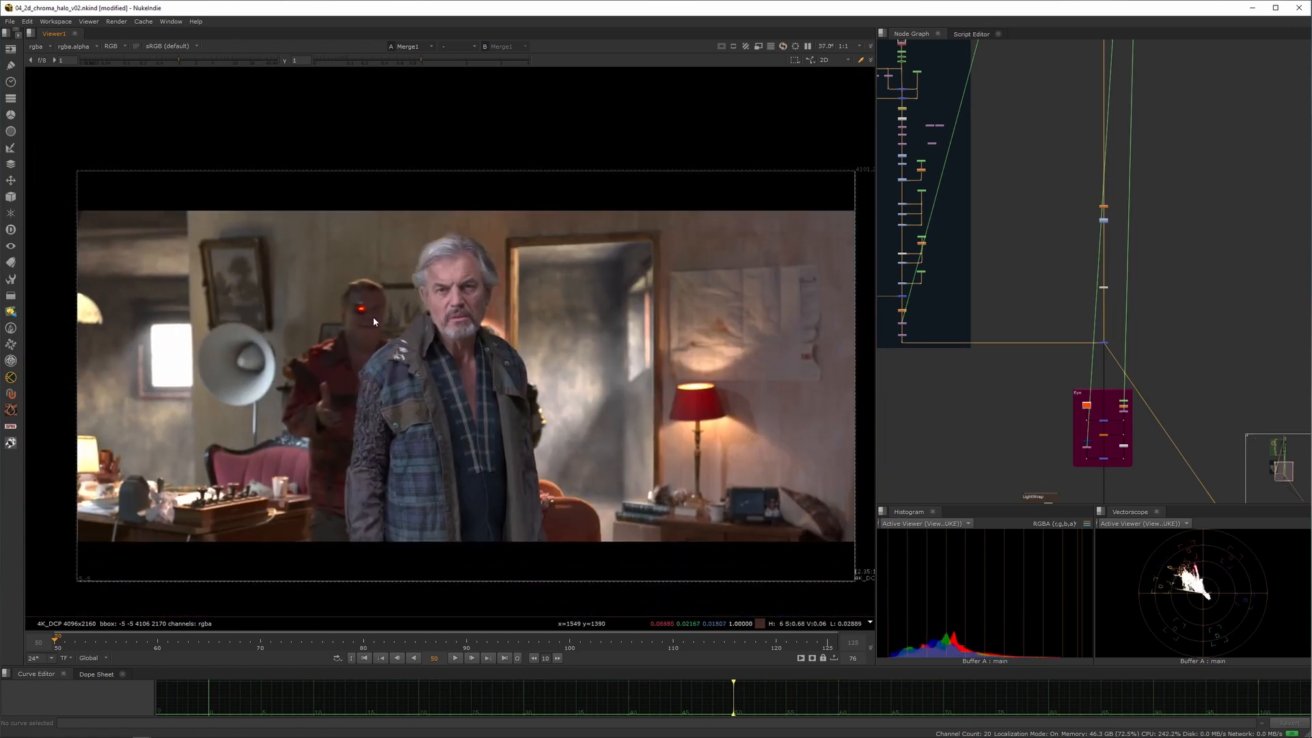
{"action": "middle_click_drag", "start_coordinate": [397, 362], "coordinate": [316, 331]}
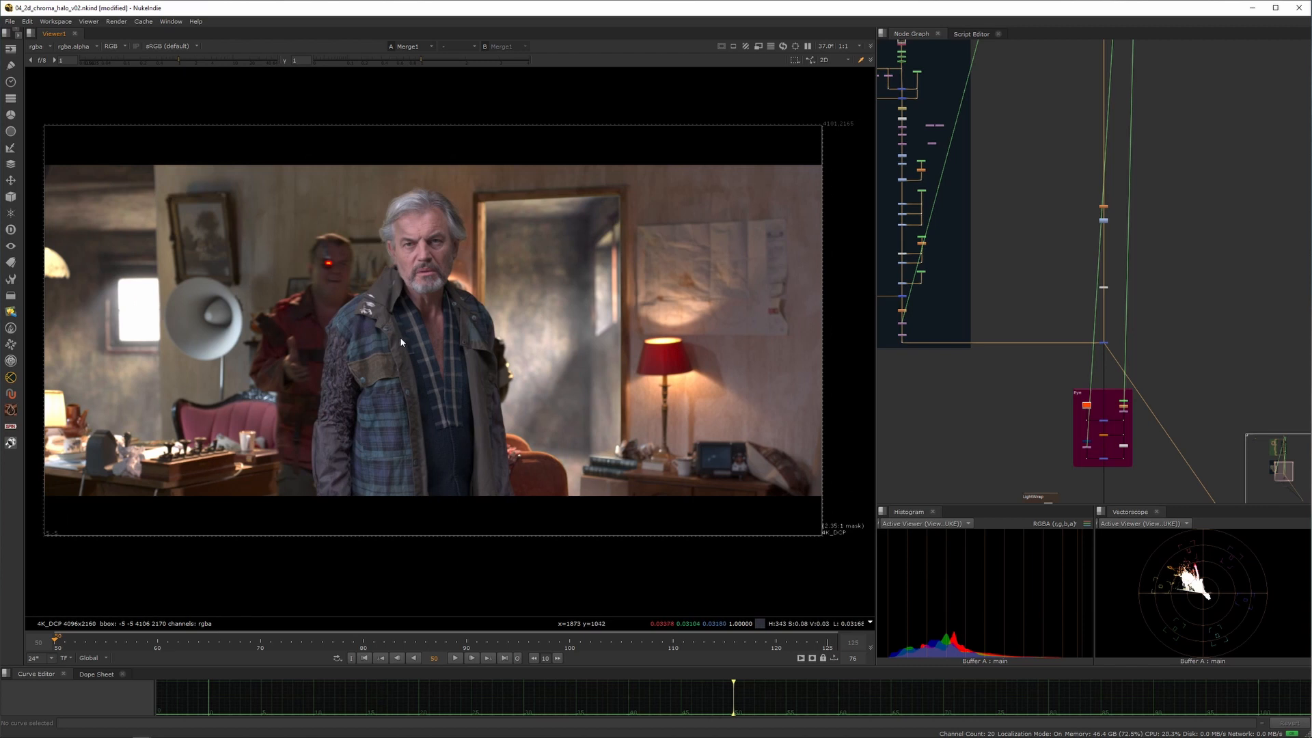
{"action": "scroll", "coordinate": [537, 456], "scroll_direction": "down", "scroll_amount": 1}
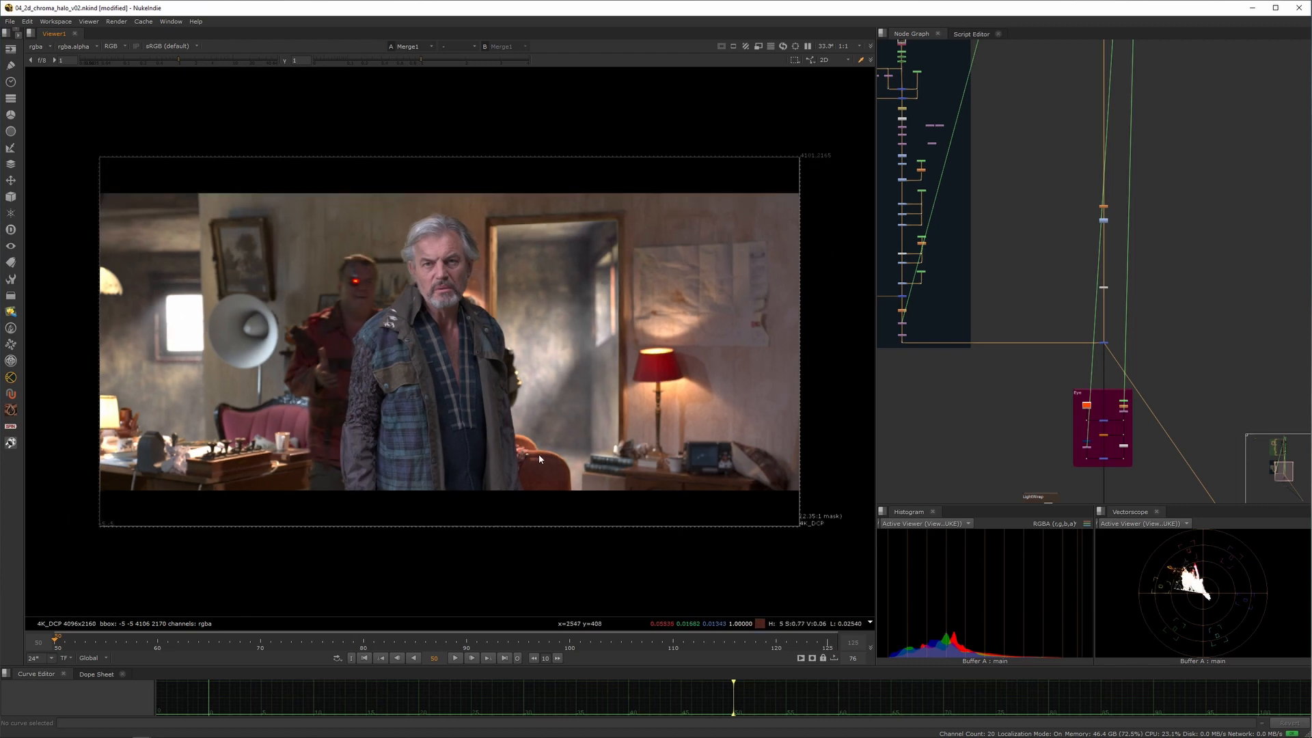
- Inspect the edge of the orange chair in the composite up close and return to the wider view
{"action": "scroll", "coordinate": [538, 454], "scroll_direction": "up", "scroll_amount": 12}
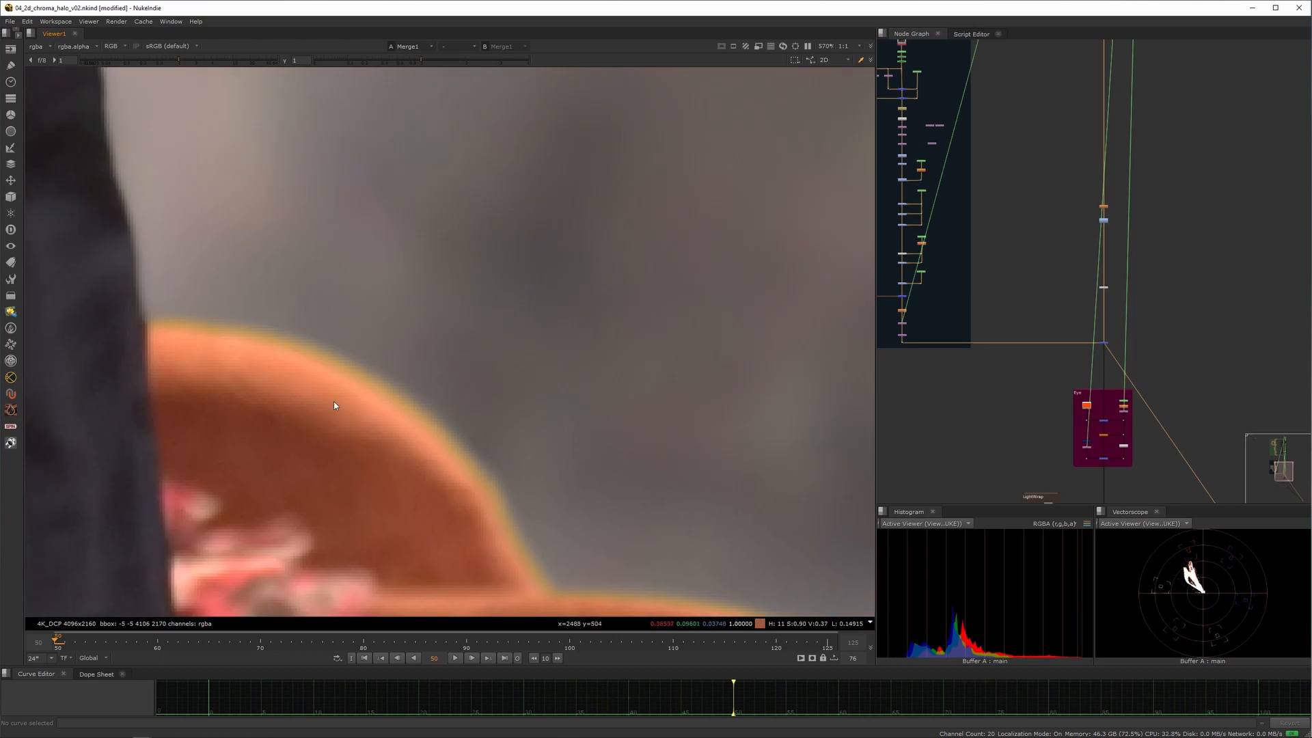
{"action": "scroll", "coordinate": [309, 402], "scroll_direction": "down", "scroll_amount": 11}
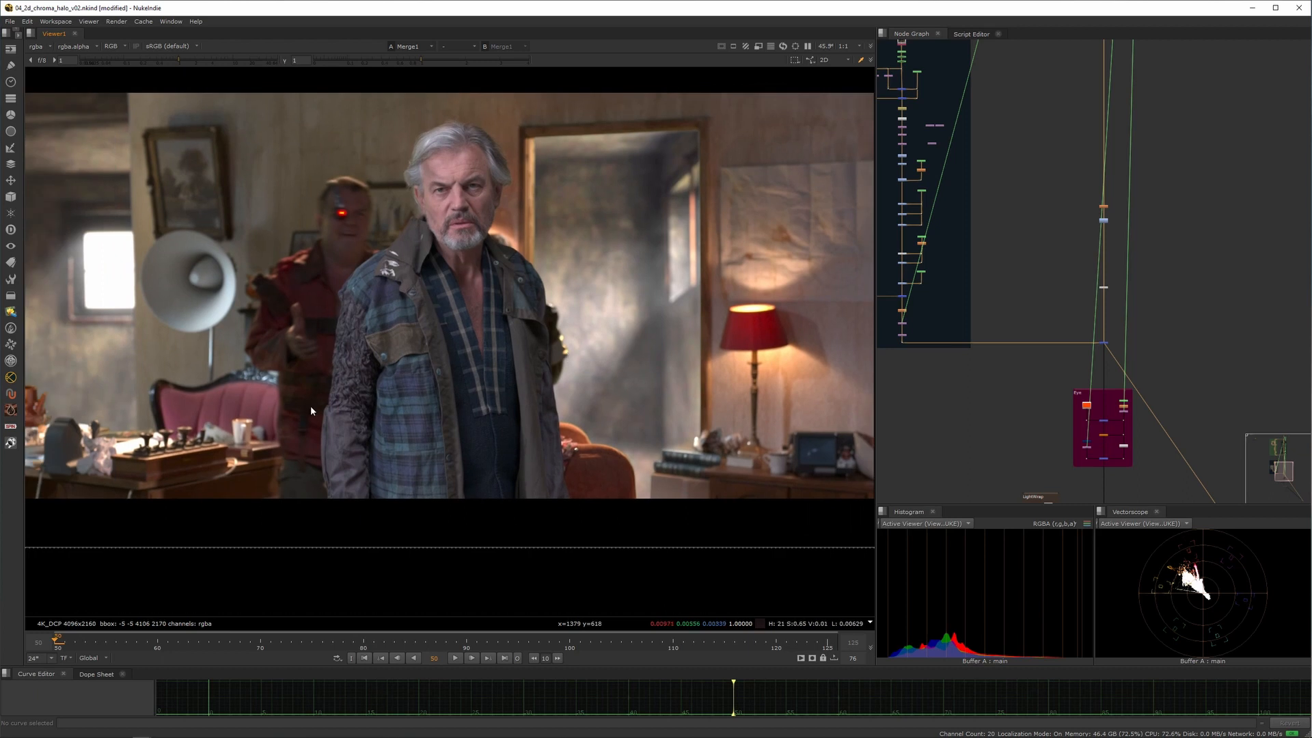
{"action": "middle_click_drag", "start_coordinate": [310, 408], "coordinate": [379, 400]}
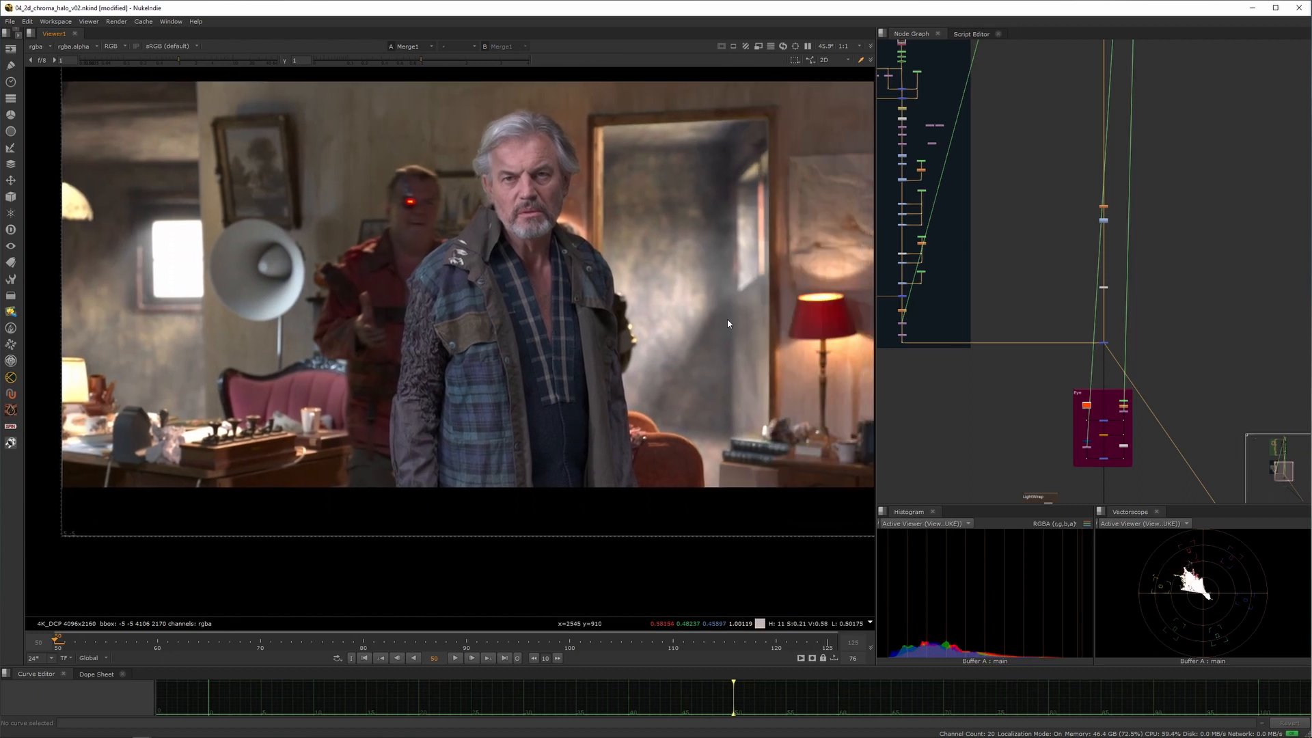
- Trace the node graph from the merge back up to the Despill group
{"action": "middle_click_drag", "start_coordinate": [1043, 427], "coordinate": [983, 315]}
{"action": "scroll", "coordinate": [402, 374], "scroll_direction": "up", "scroll_amount": 1}
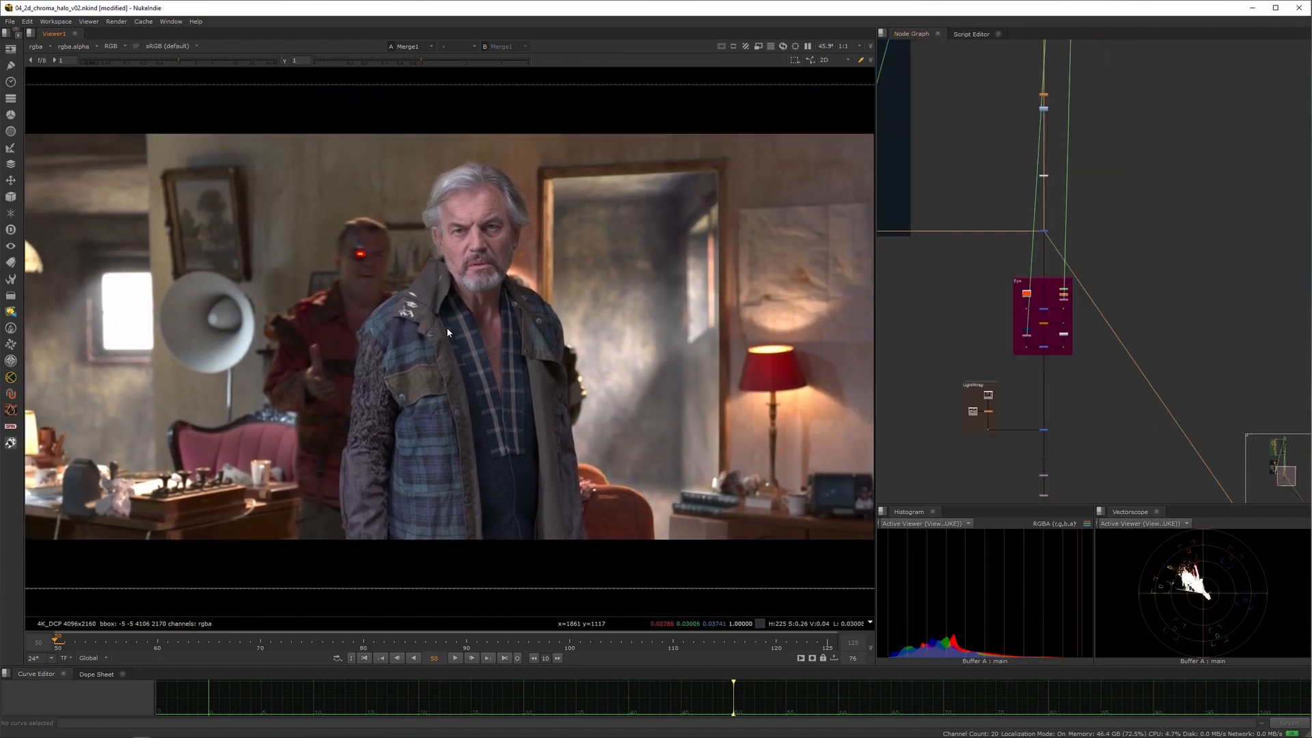
{"action": "scroll", "coordinate": [445, 335], "scroll_direction": "down", "scroll_amount": 2}
{"action": "middle_click_drag", "start_coordinate": [984, 89], "coordinate": [977, 289]}
{"action": "scroll", "coordinate": [977, 288], "scroll_direction": "up", "scroll_amount": 6}
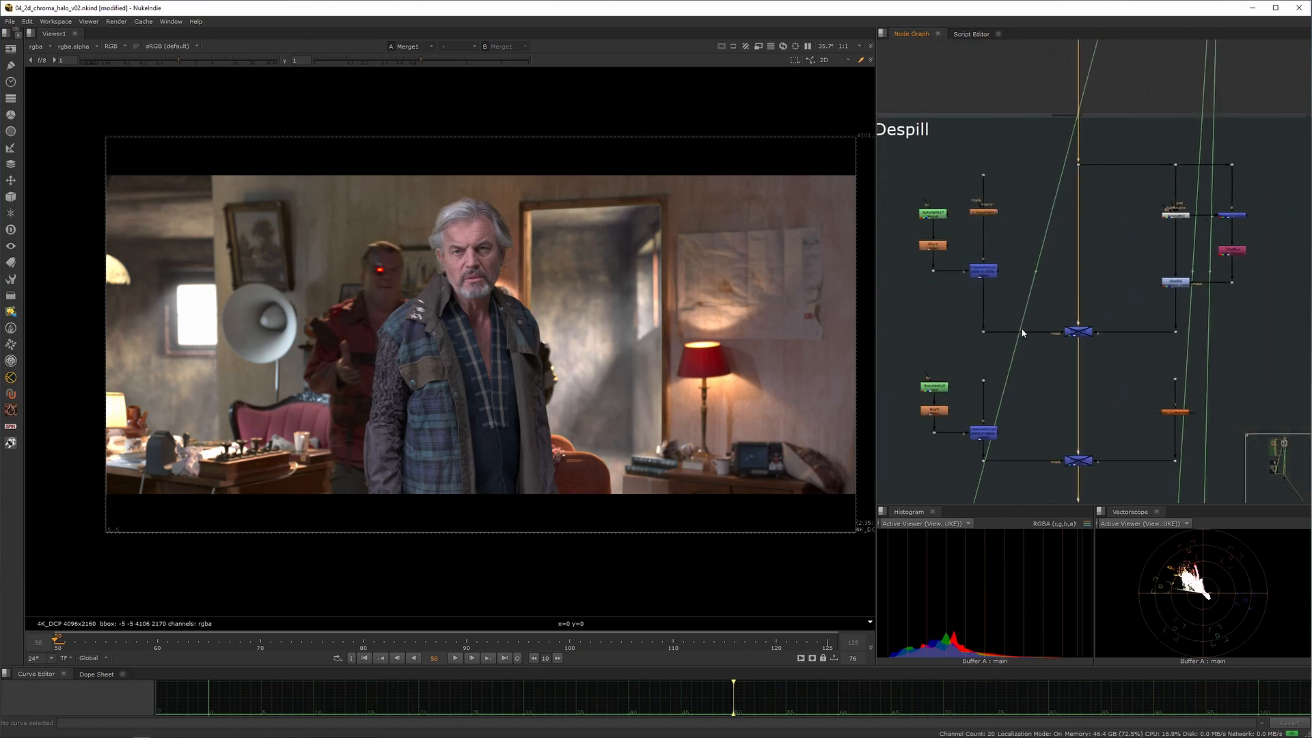
- Toggle the main-pipe merge nodes of the Despill group on and off together to compare the orange chair's edge
{"action": "middle_click_drag", "start_coordinate": [709, 361], "coordinate": [686, 359]}
{"action": "scroll", "coordinate": [686, 359], "scroll_direction": "up", "scroll_amount": 10}
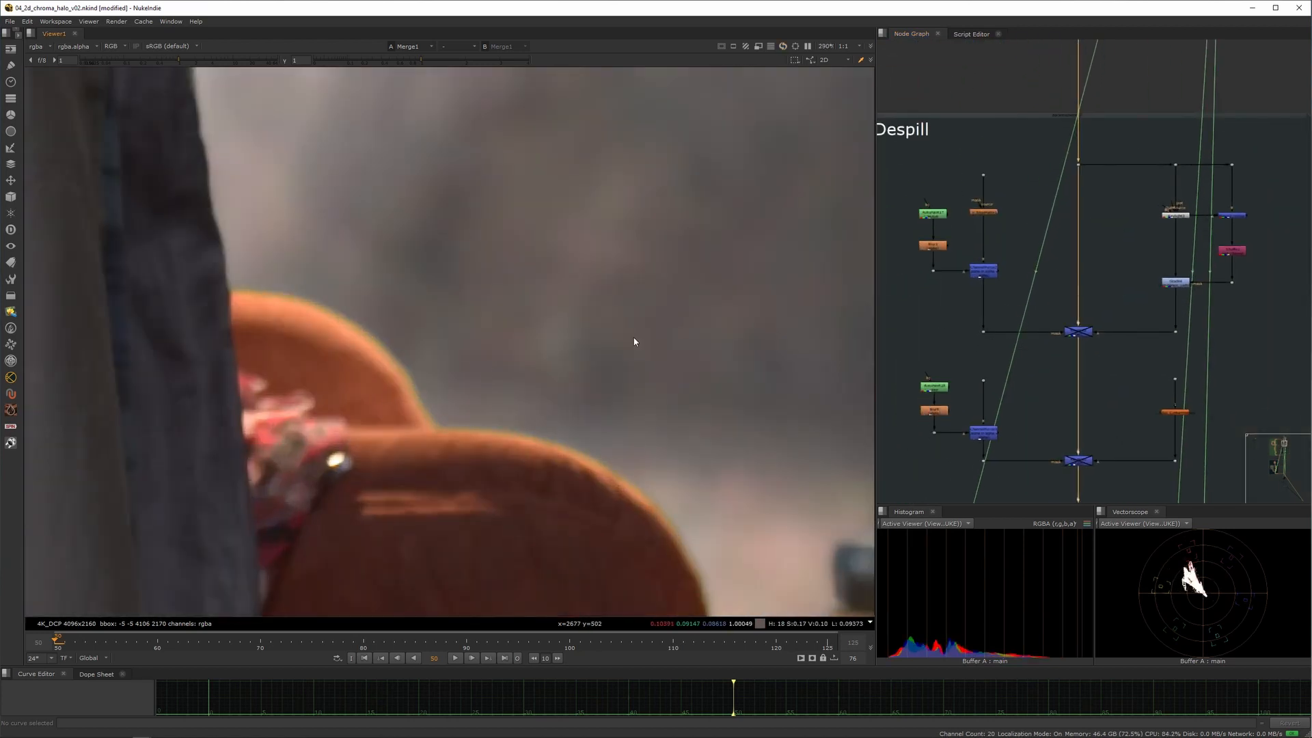
{"action": "scroll", "coordinate": [1053, 320], "scroll_direction": "down", "scroll_amount": 6}
{"action": "left_click_drag", "start_coordinate": [1045, 206], "coordinate": [1025, 402]}
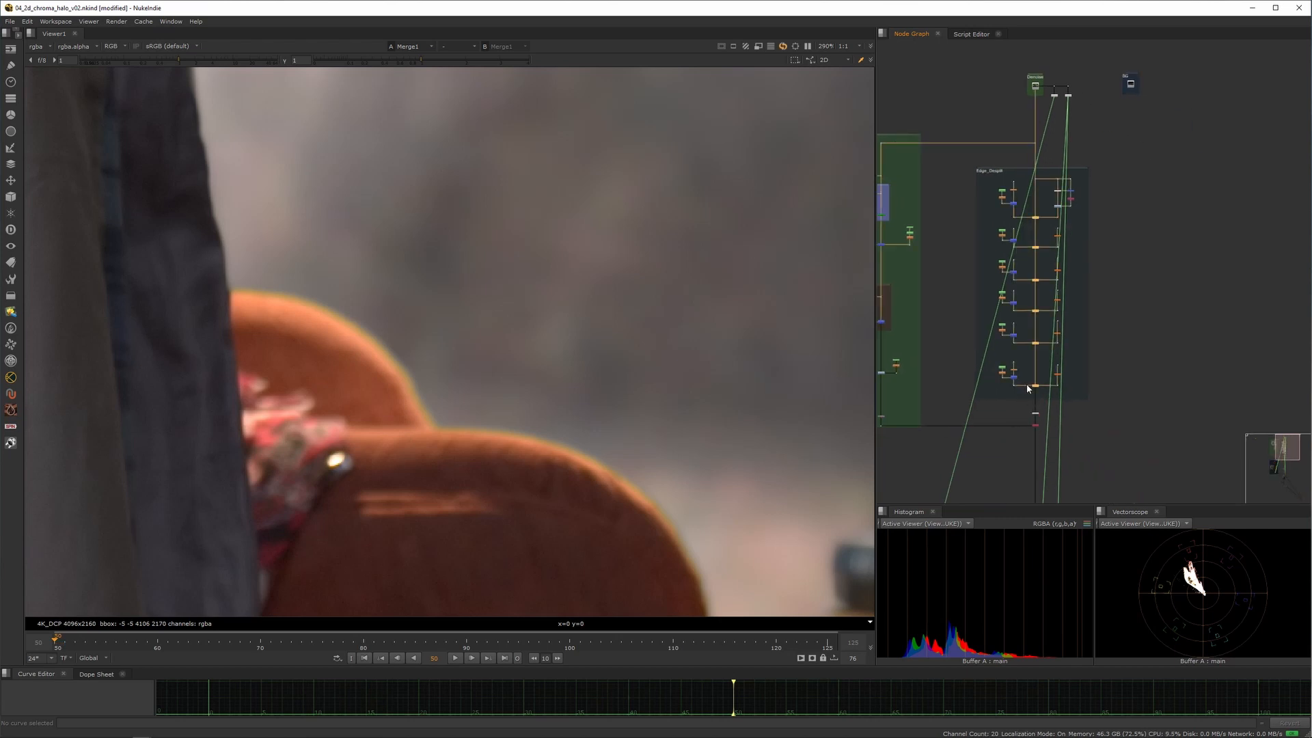
{"action": "scroll", "coordinate": [459, 333], "scroll_direction": "up", "scroll_amount": 5}
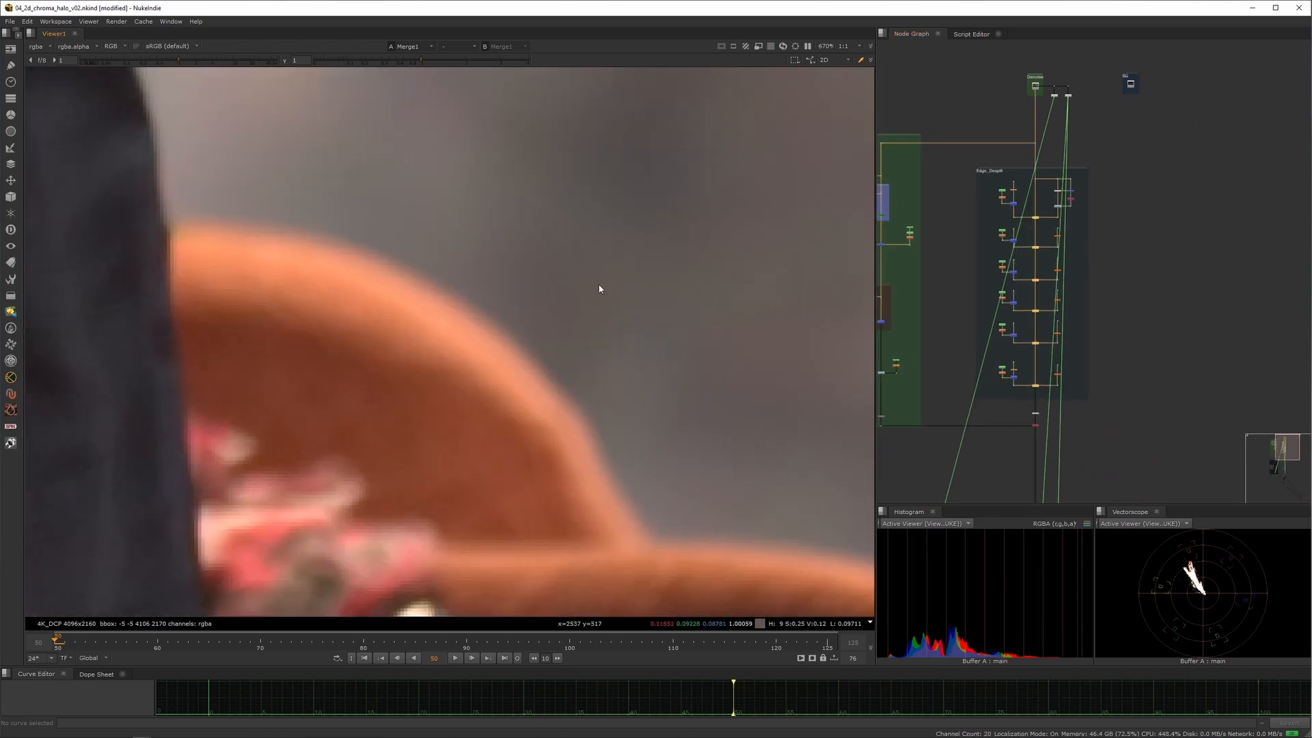
{"action": "key", "text": "d"}
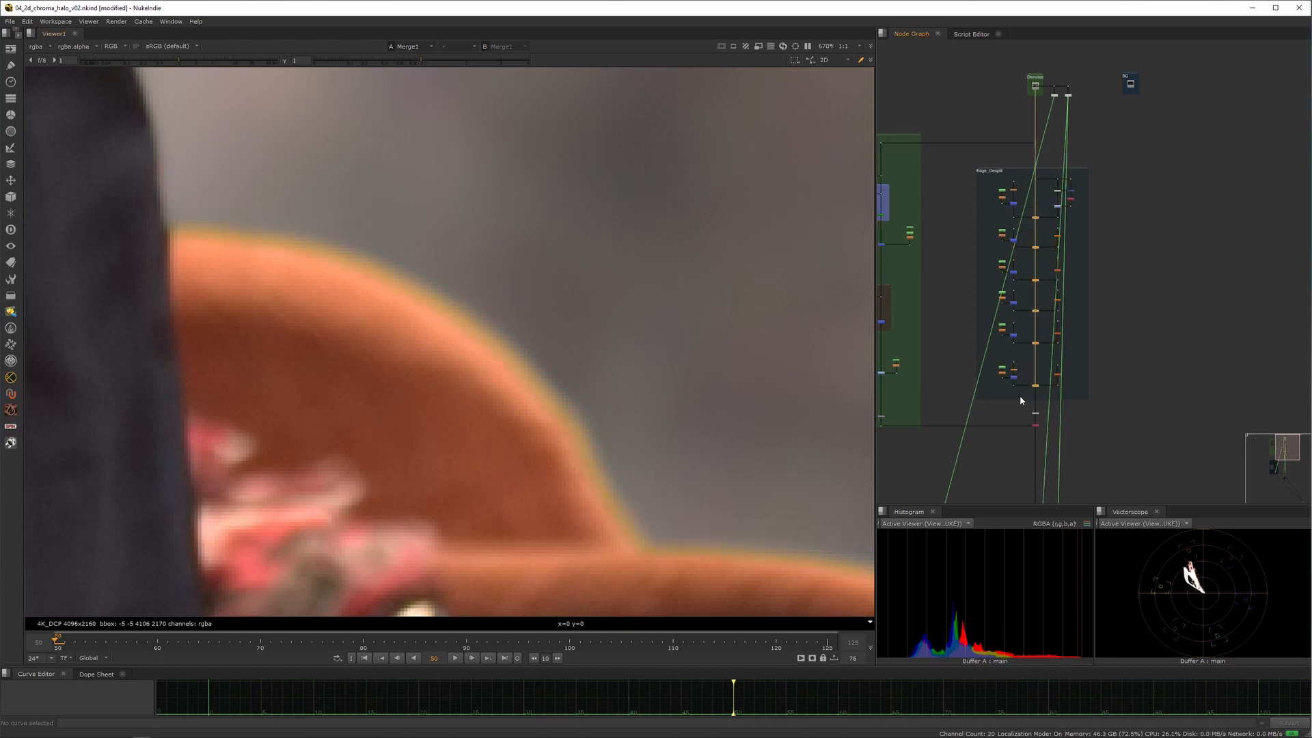
{"action": "scroll", "coordinate": [537, 272], "scroll_direction": "up", "scroll_amount": 3}
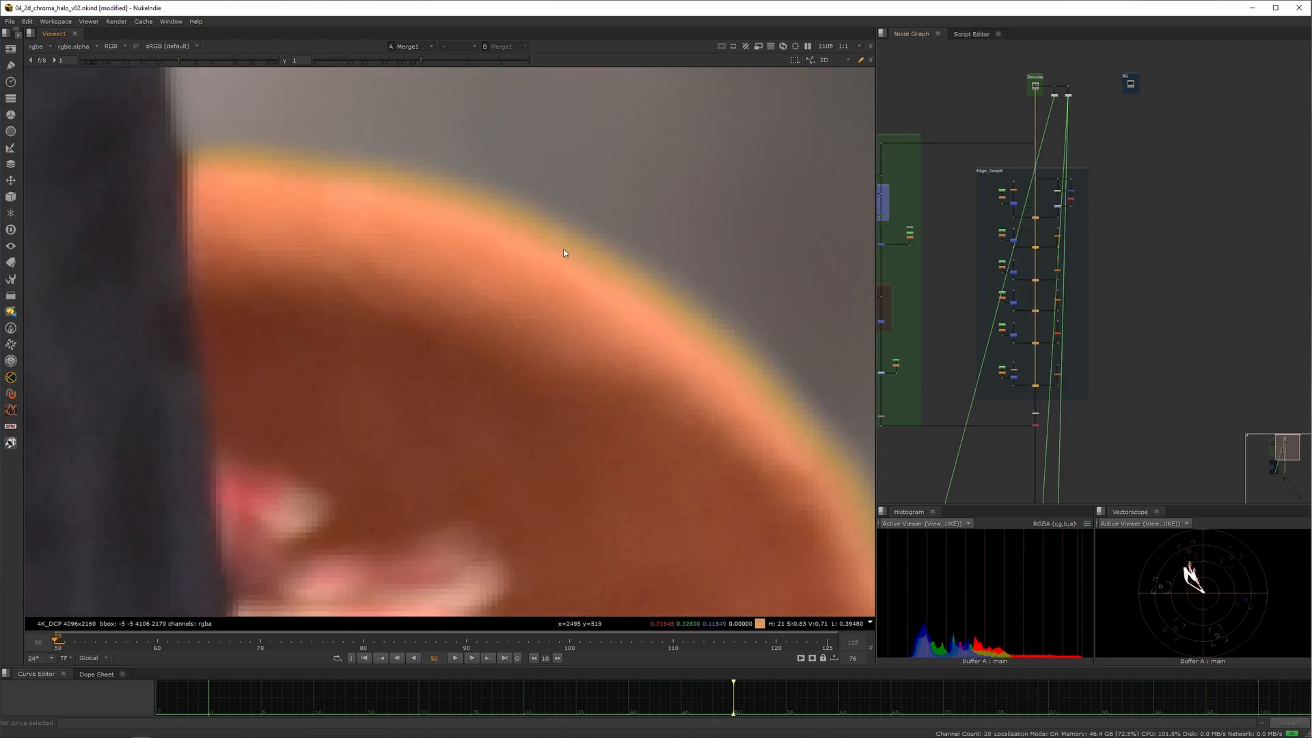
- Examine the composite's edge along the inner corner of the door frame
{"action": "scroll", "coordinate": [588, 239], "scroll_direction": "down", "scroll_amount": 10}
{"action": "middle_click_drag", "start_coordinate": [729, 340], "coordinate": [326, 343]}
{"action": "middle_click_drag", "start_coordinate": [673, 311], "coordinate": [522, 575]}
{"action": "middle_click_drag", "start_coordinate": [575, 378], "coordinate": [472, 356]}
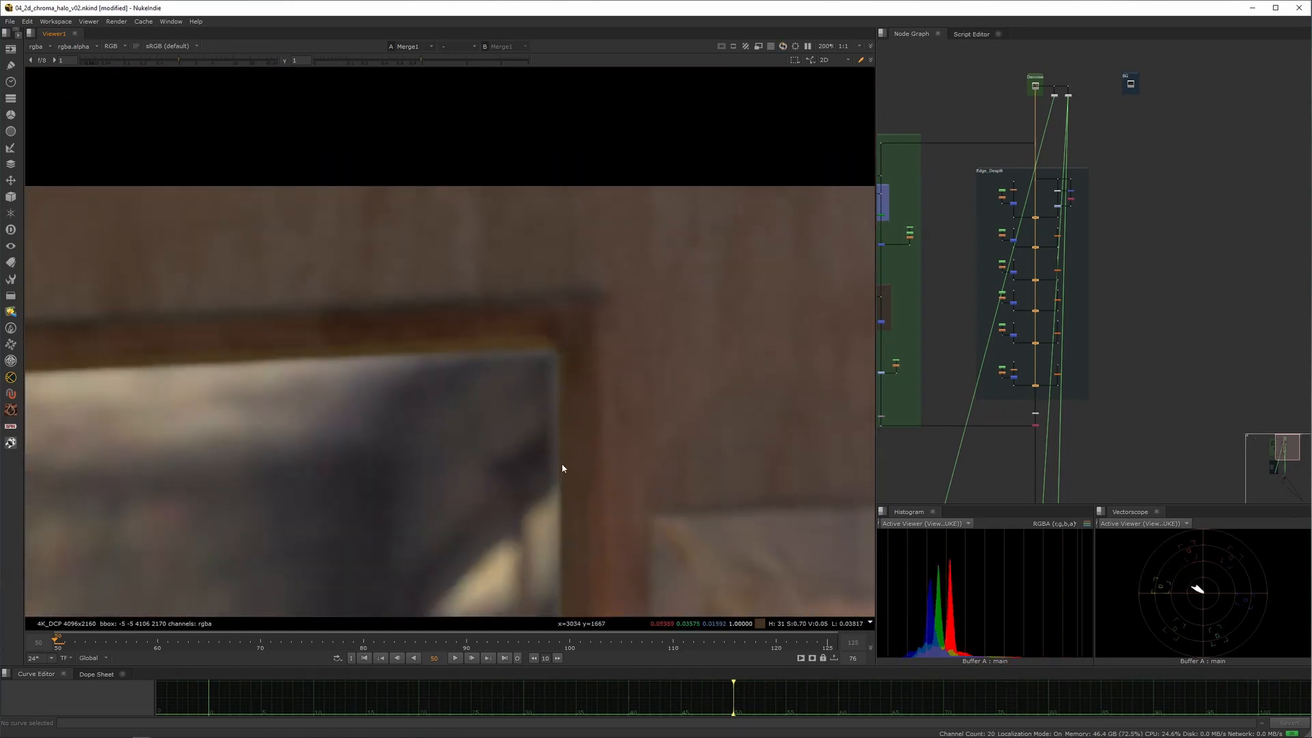
- Examine the composite's door frame edge beside the grey-haired man's head up close
{"action": "scroll", "coordinate": [357, 330], "scroll_direction": "down", "scroll_amount": 1}
{"action": "middle_click_drag", "start_coordinate": [342, 349], "coordinate": [580, 343]}
{"action": "middle_click_drag", "start_coordinate": [246, 417], "coordinate": [656, 259]}
{"action": "middle_click_drag", "start_coordinate": [786, 294], "coordinate": [513, 365]}
{"action": "scroll", "coordinate": [514, 364], "scroll_direction": "up", "scroll_amount": 3}
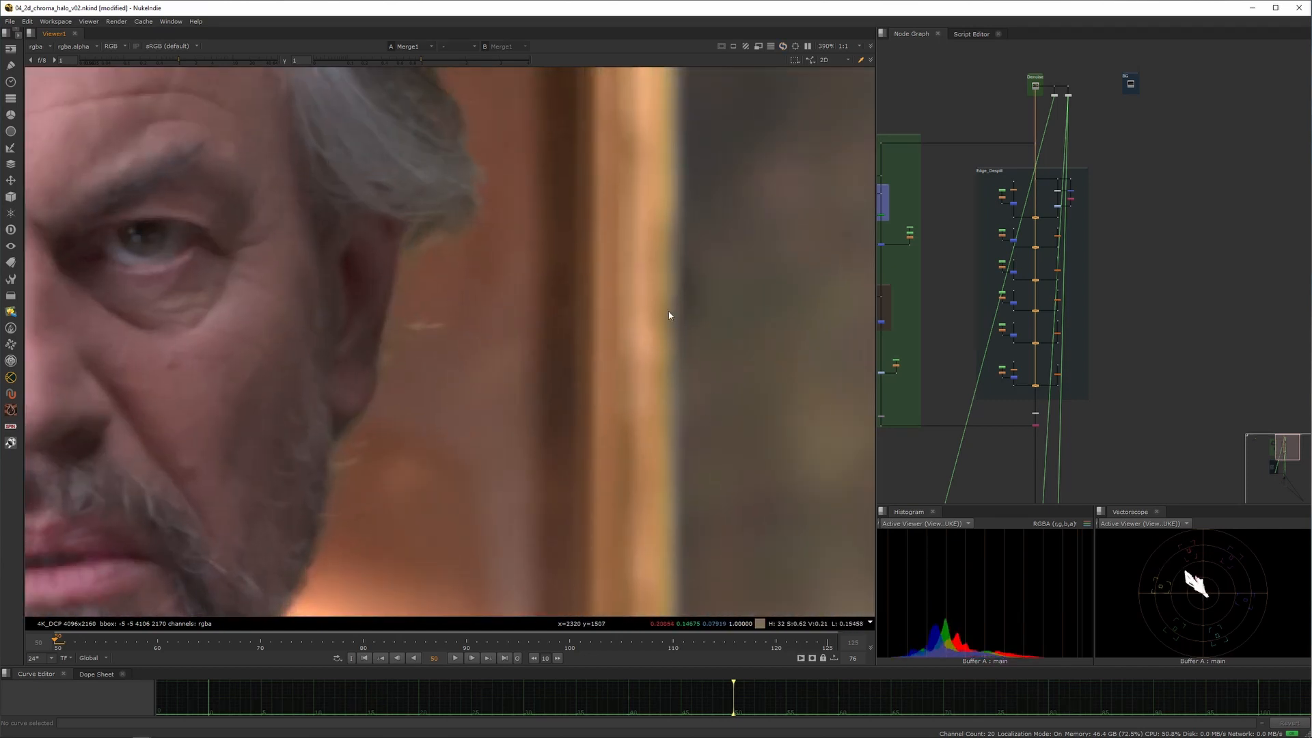
{"action": "scroll", "coordinate": [669, 315], "scroll_direction": "up", "scroll_amount": 3}
{"action": "scroll", "coordinate": [623, 283], "scroll_direction": "down", "scroll_amount": 6}
- Examine the edges of the window, the horn and the hanging lamp in the composite's background
{"action": "middle_click_drag", "start_coordinate": [478, 356], "coordinate": [871, 279]}
{"action": "middle_click_drag", "start_coordinate": [374, 455], "coordinate": [490, 332]}
{"action": "scroll", "coordinate": [353, 398], "scroll_direction": "up", "scroll_amount": 1}
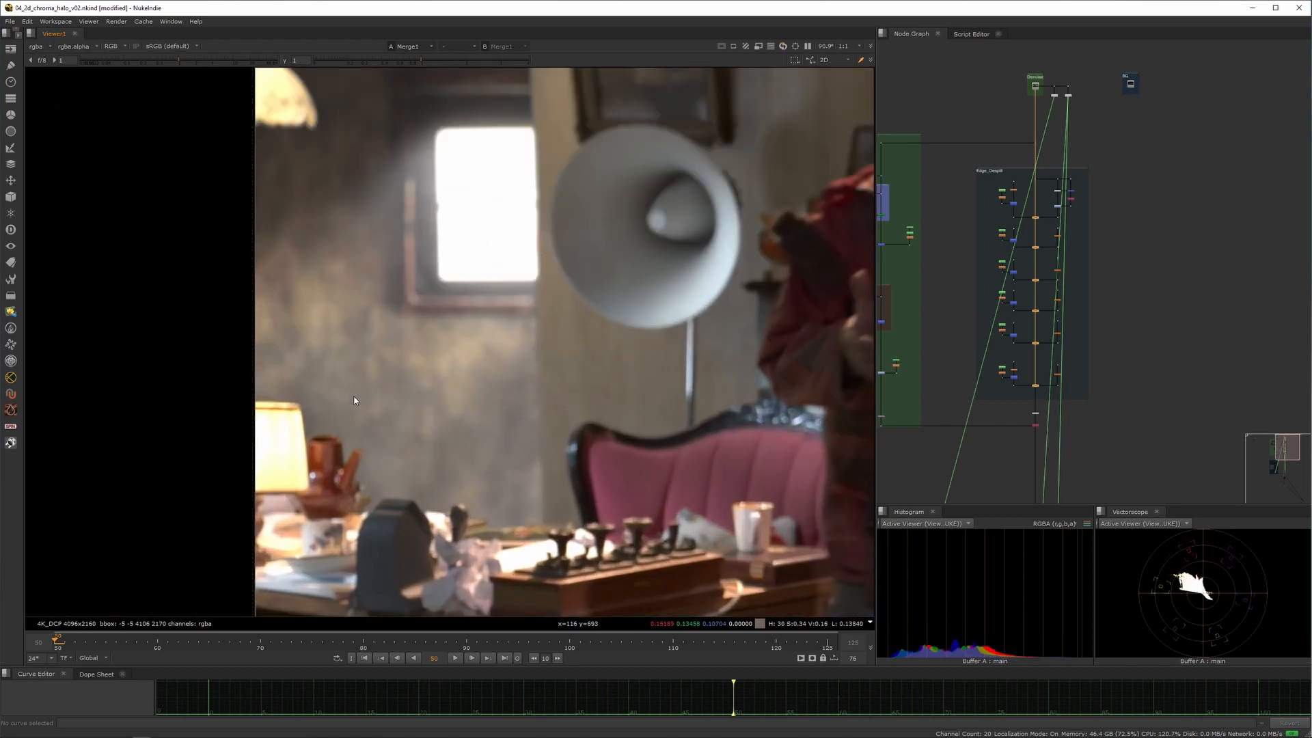
{"action": "scroll", "coordinate": [354, 401], "scroll_direction": "up", "scroll_amount": 4}
{"action": "scroll", "coordinate": [428, 404], "scroll_direction": "down", "scroll_amount": 5}
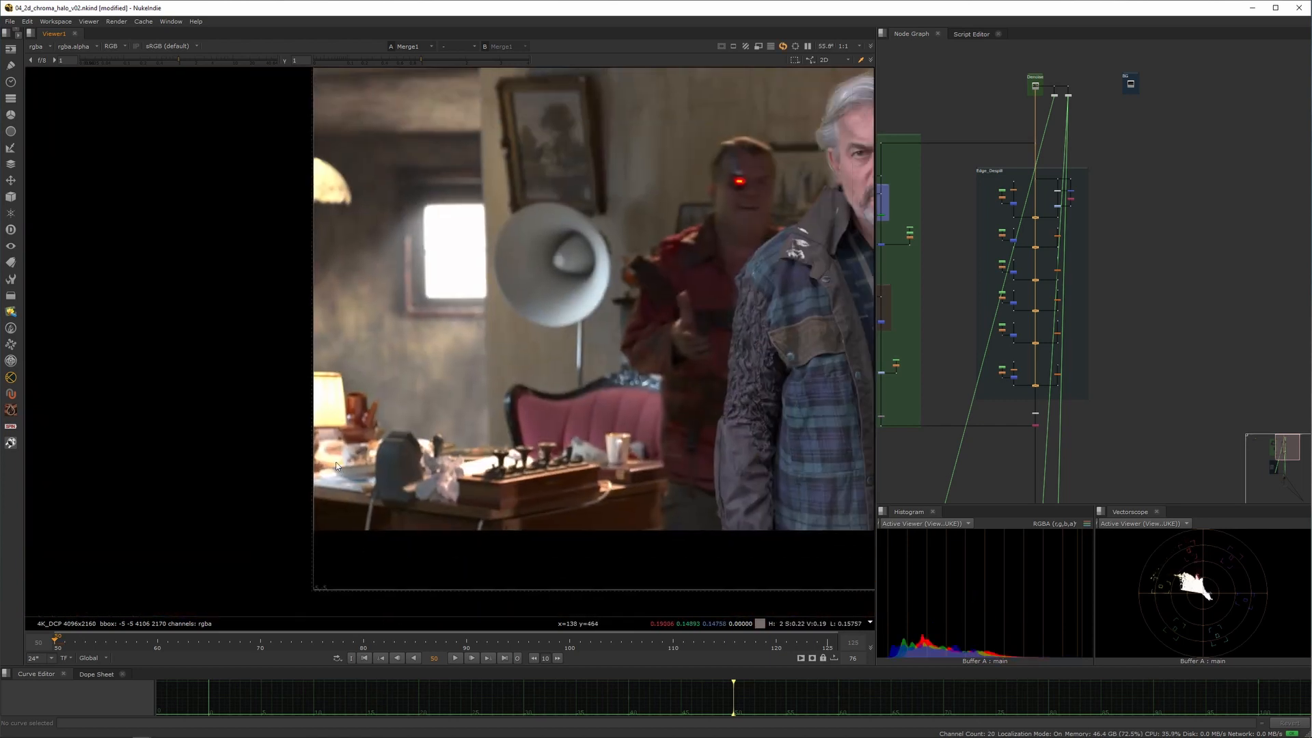
{"action": "scroll", "coordinate": [342, 308], "scroll_direction": "up", "scroll_amount": 5}
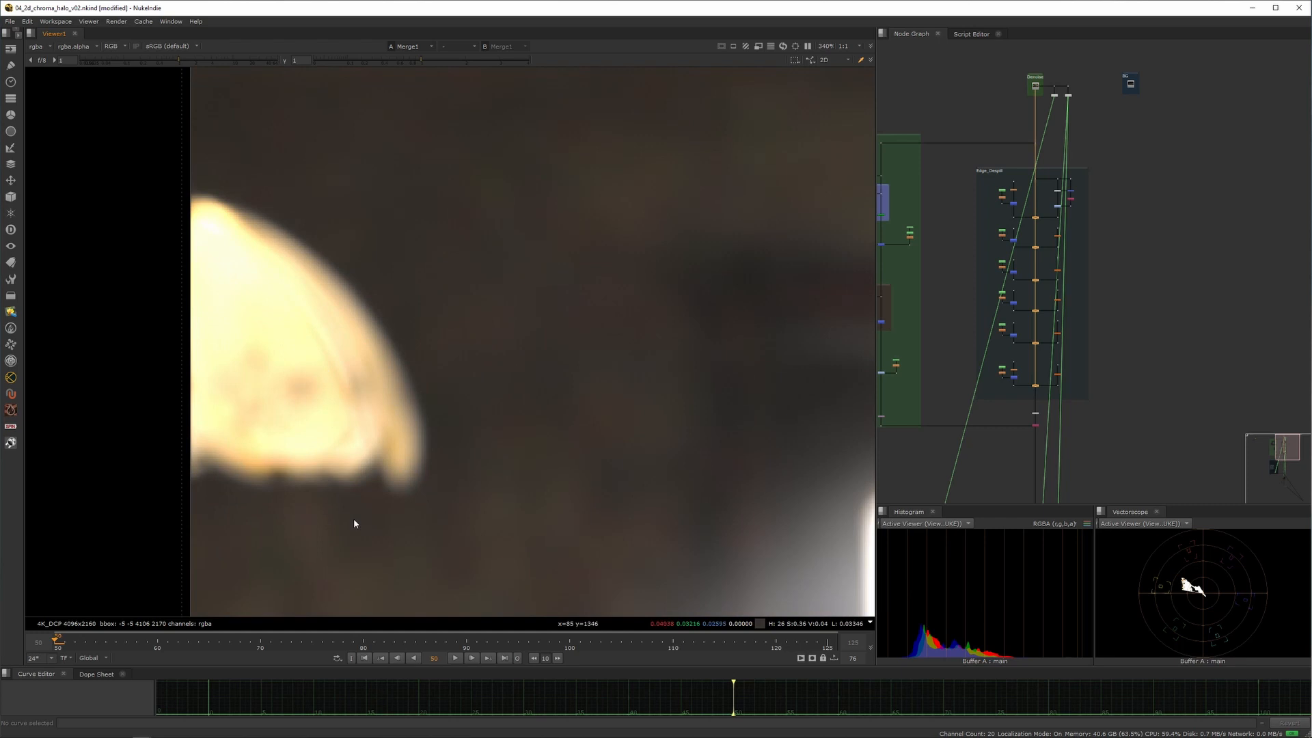
- Check the hanging lamp and window area of the composite at the last frame and at several earlier frames
{"action": "left_click", "coordinate": [506, 659]}
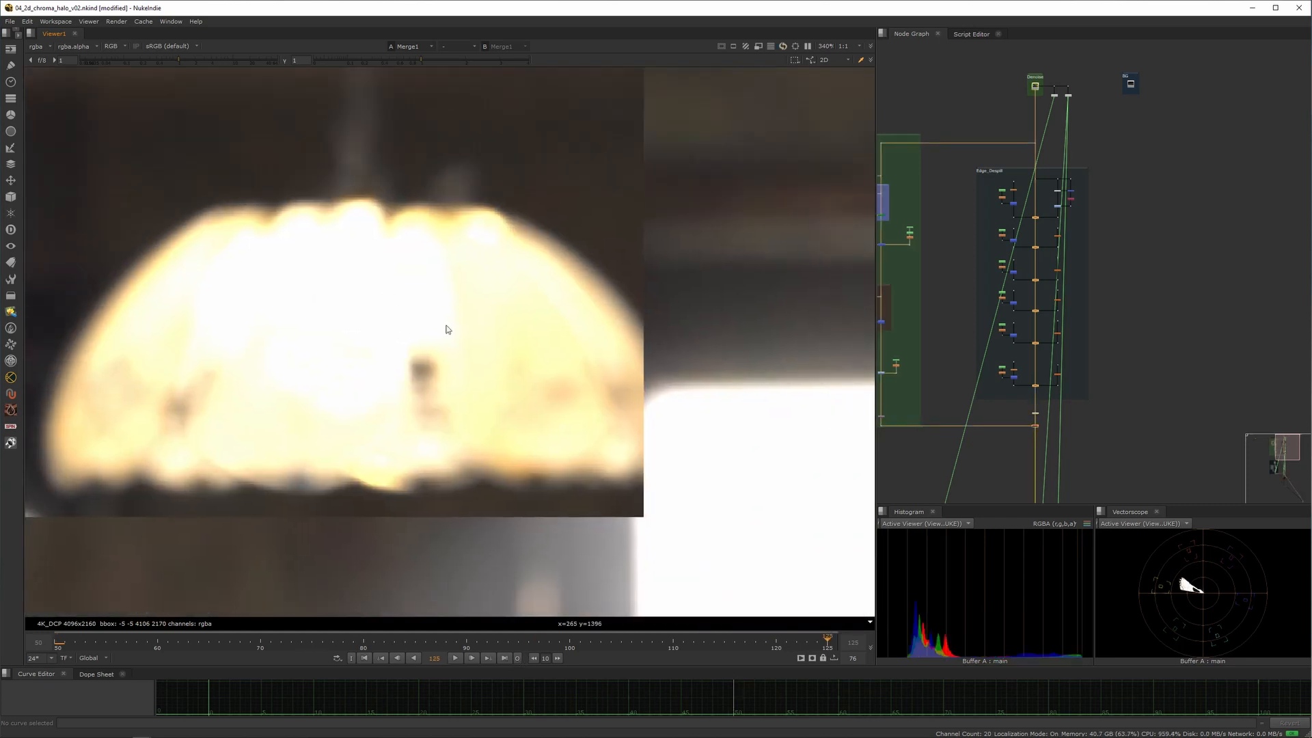
{"action": "middle_click_drag", "start_coordinate": [653, 397], "coordinate": [494, 324]}
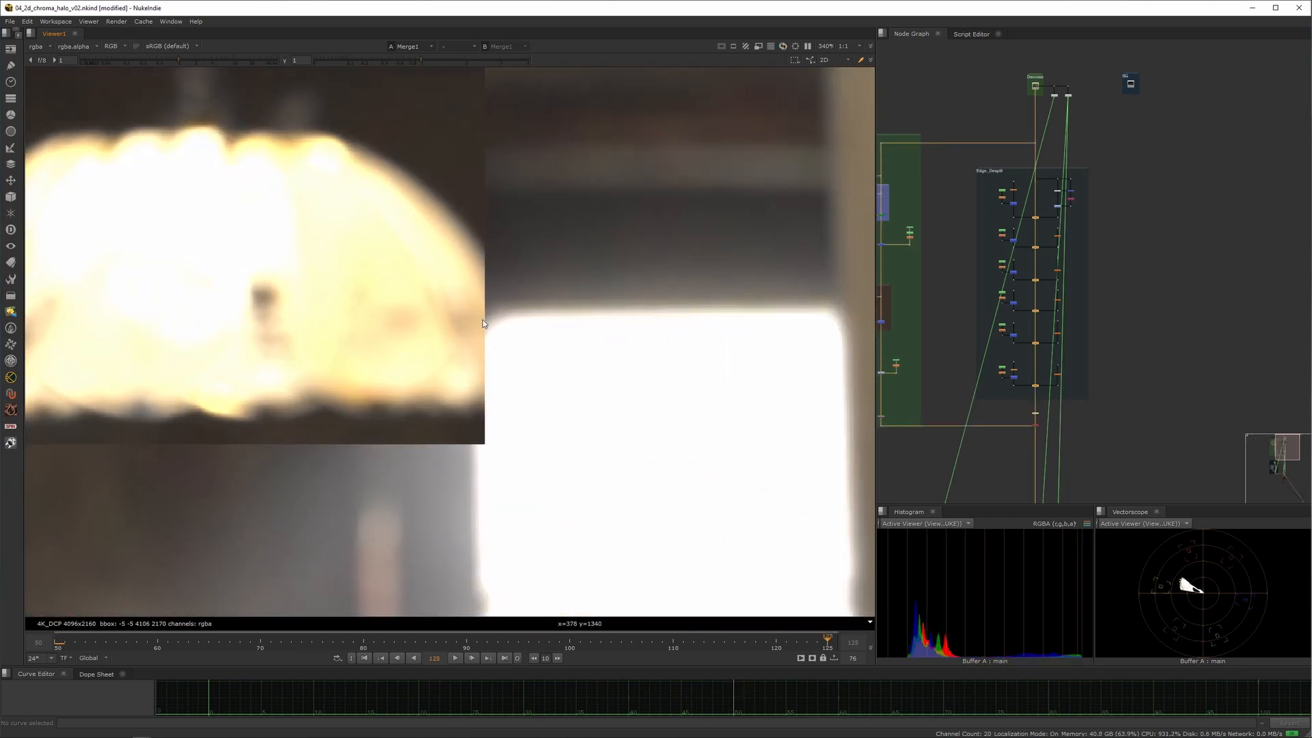
{"action": "scroll", "coordinate": [483, 323], "scroll_direction": "down", "scroll_amount": 6}
{"action": "left_click", "coordinate": [352, 641]}
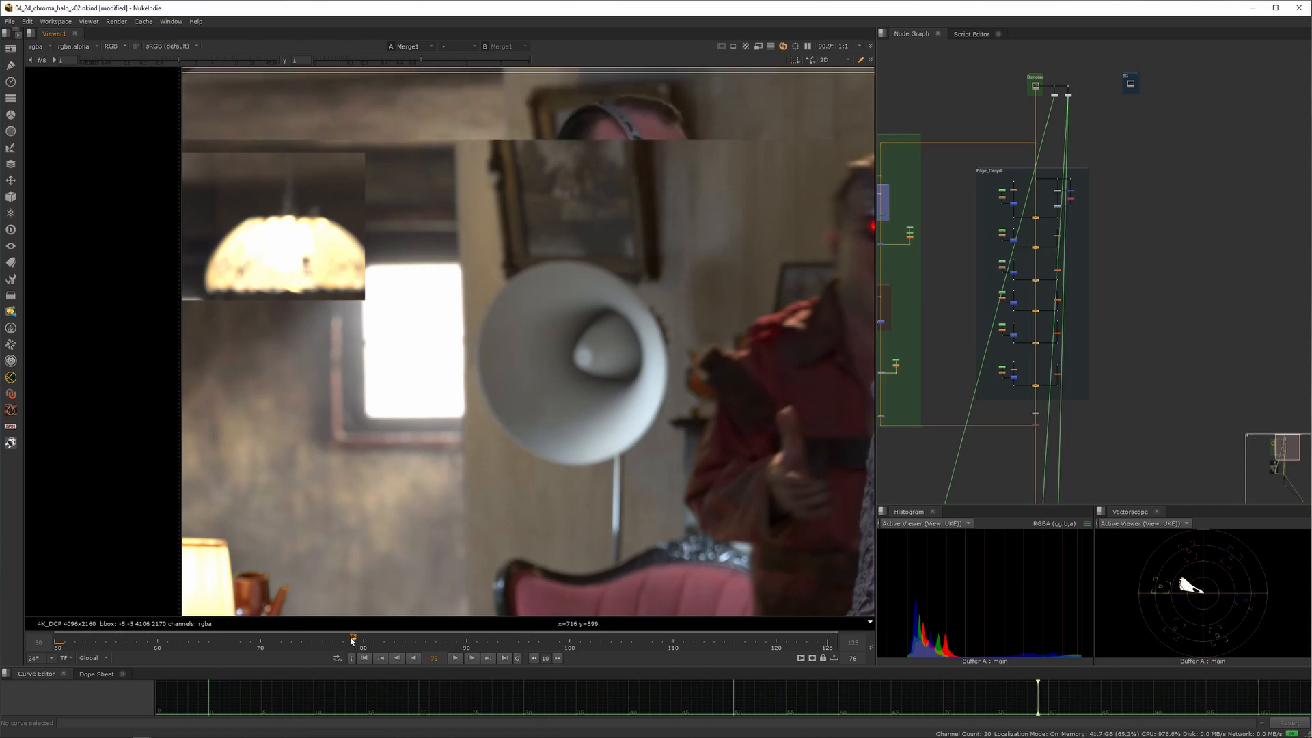
{"action": "middle_click_drag", "start_coordinate": [460, 513], "coordinate": [522, 400]}
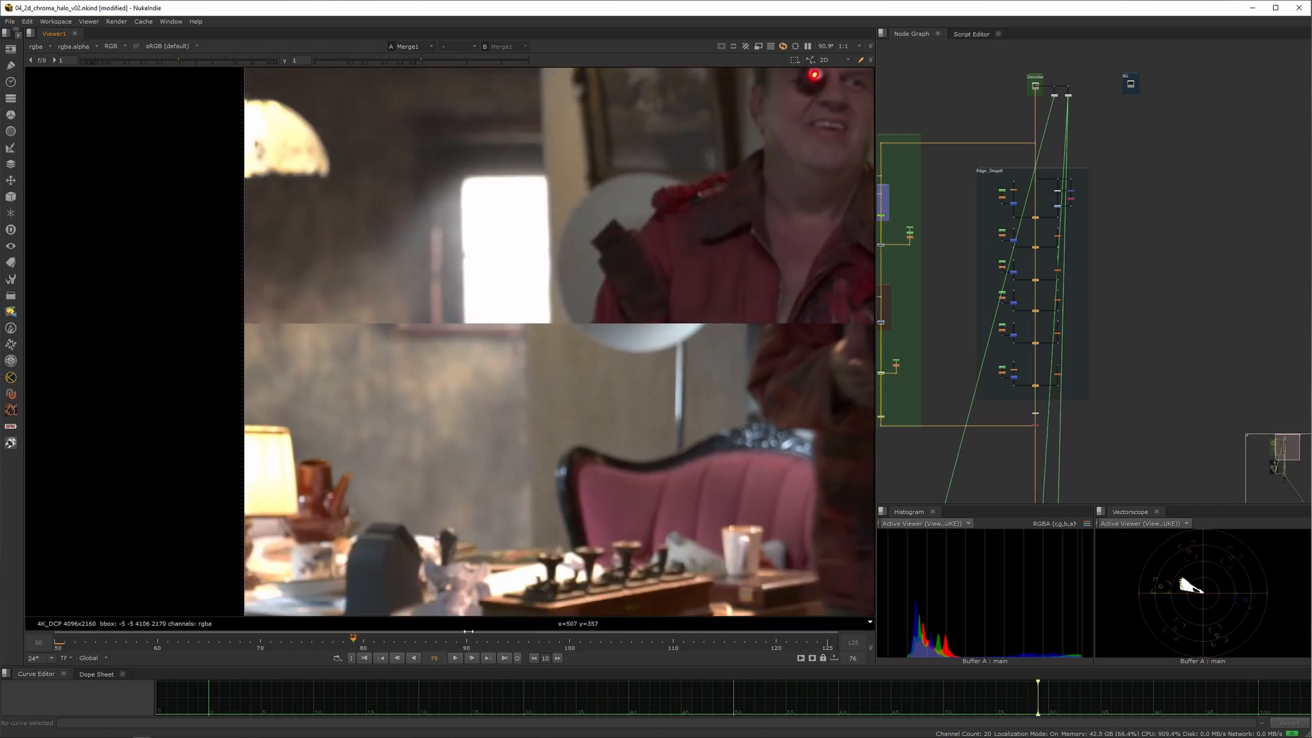
{"action": "left_click", "coordinate": [312, 642]}
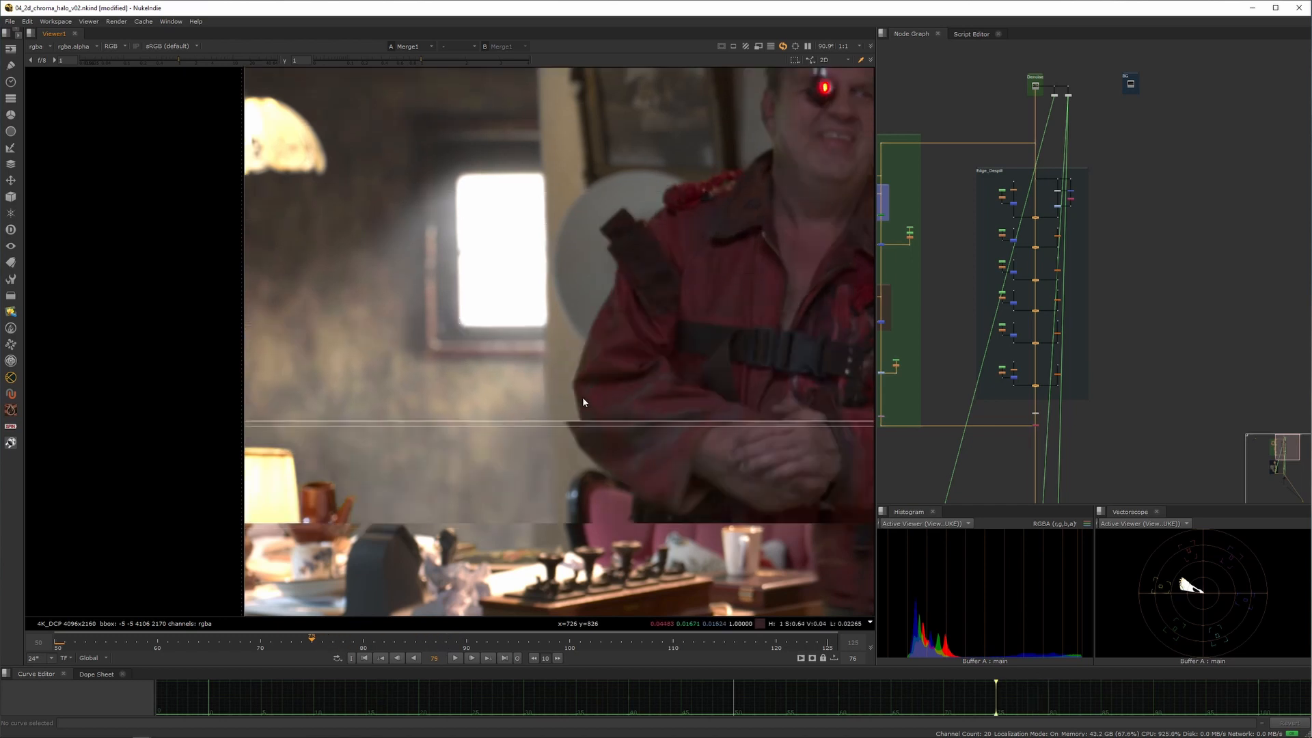
{"action": "left_click", "coordinate": [234, 641]}
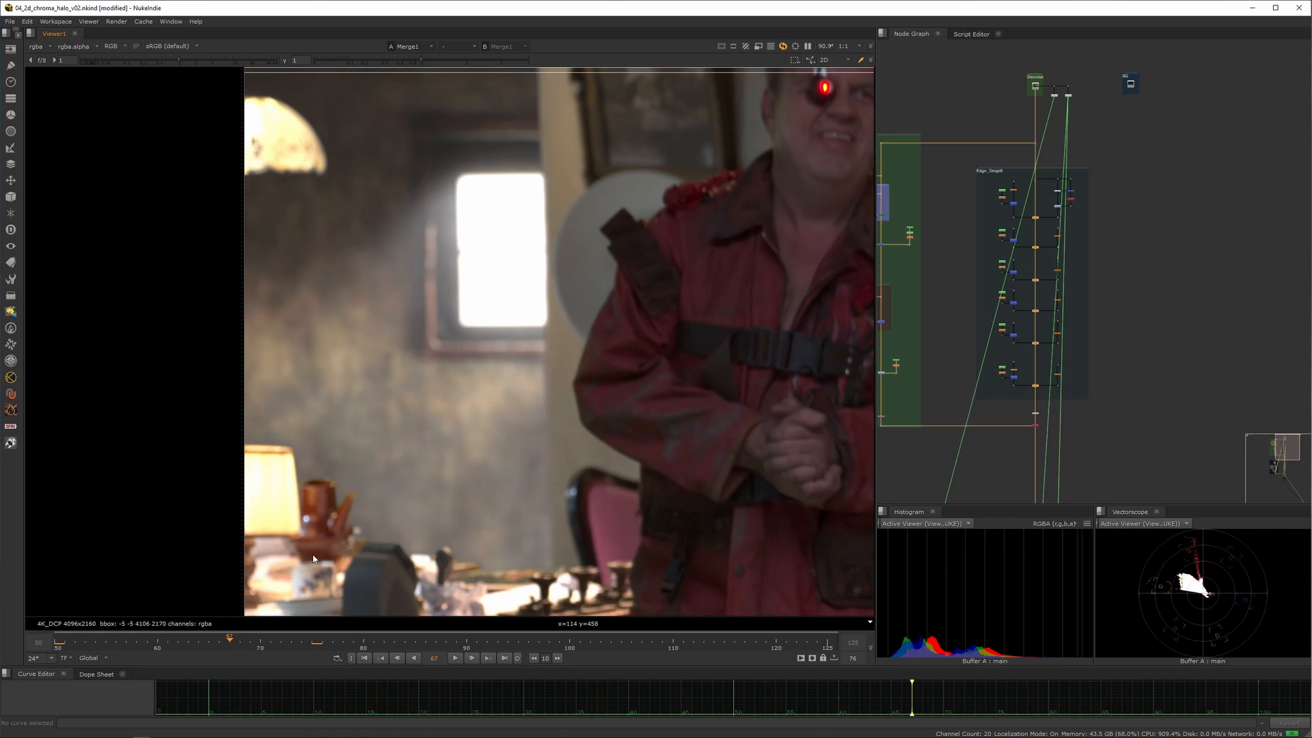
- Go to frame 102 and examine the edge of the red jacket's sleeve against the background wall
{"action": "left_click", "coordinate": [592, 640]}
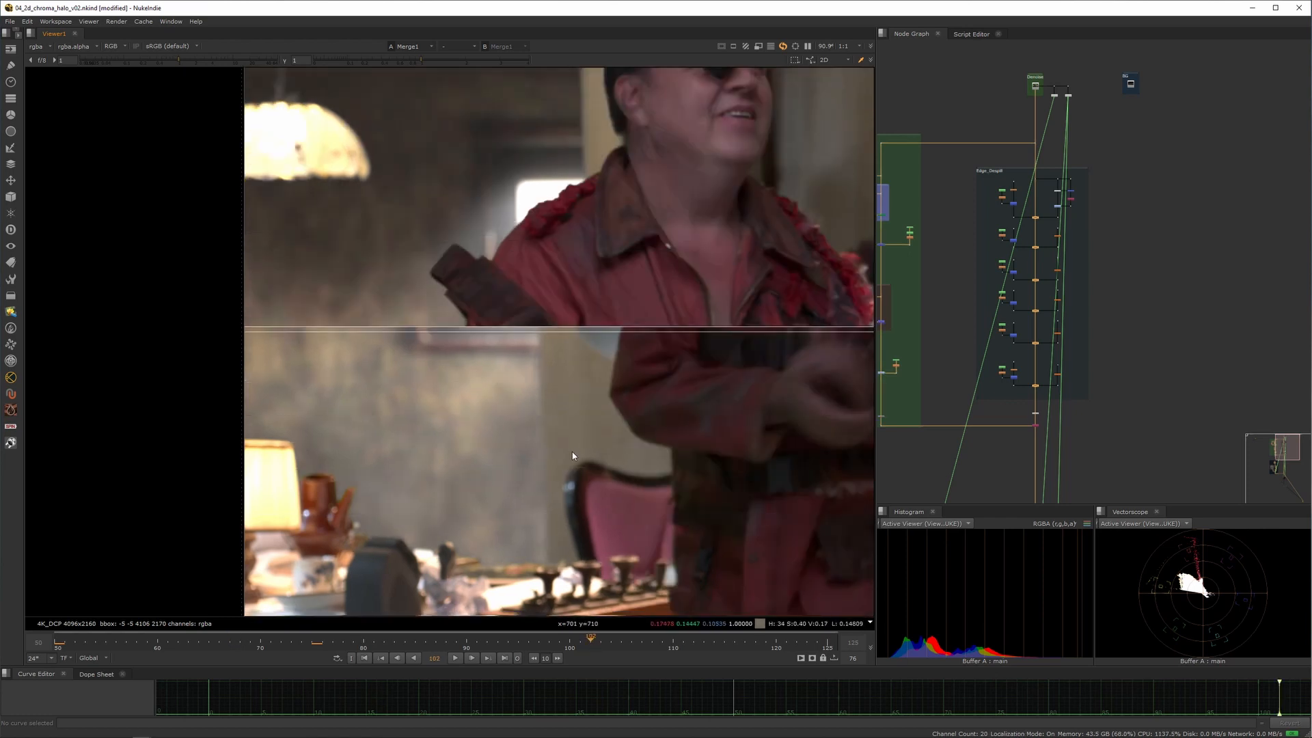
{"action": "scroll", "coordinate": [461, 390], "scroll_direction": "up", "scroll_amount": 5}
{"action": "scroll", "coordinate": [456, 360], "scroll_direction": "up", "scroll_amount": 5}
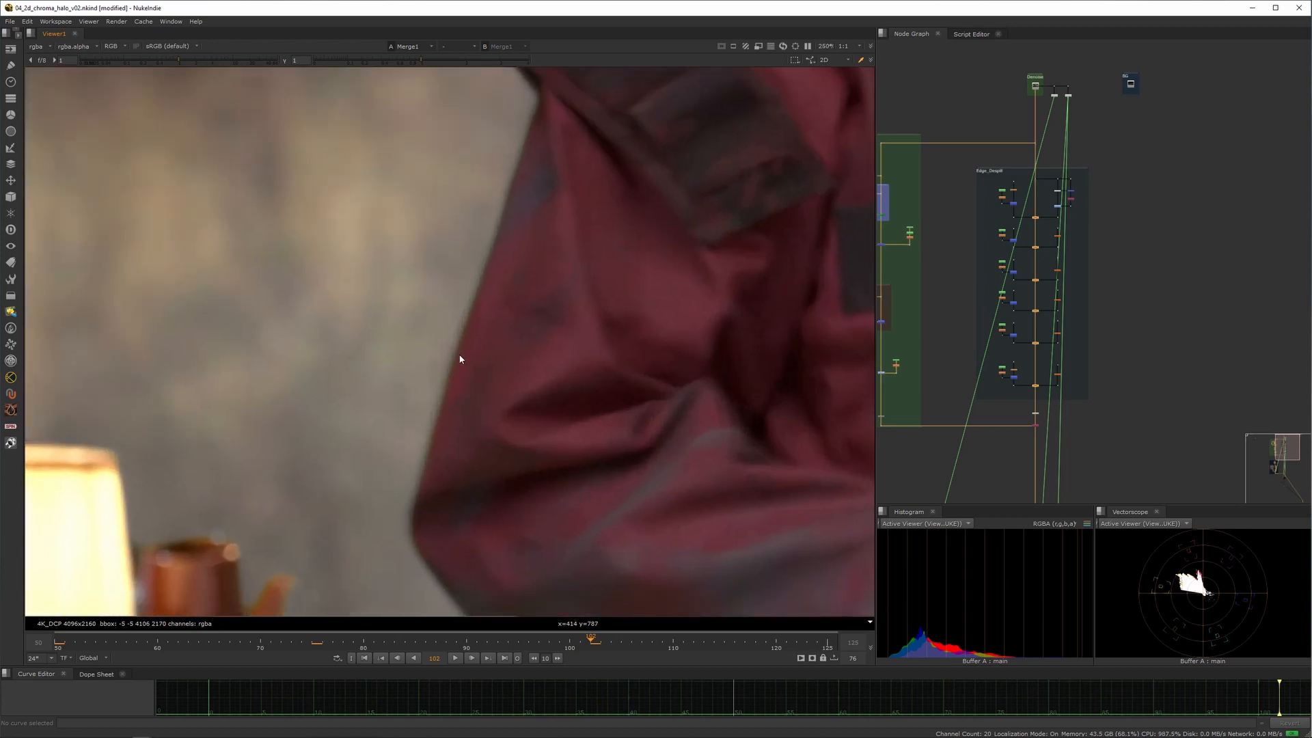
{"action": "scroll", "coordinate": [440, 362], "scroll_direction": "up", "scroll_amount": 4}
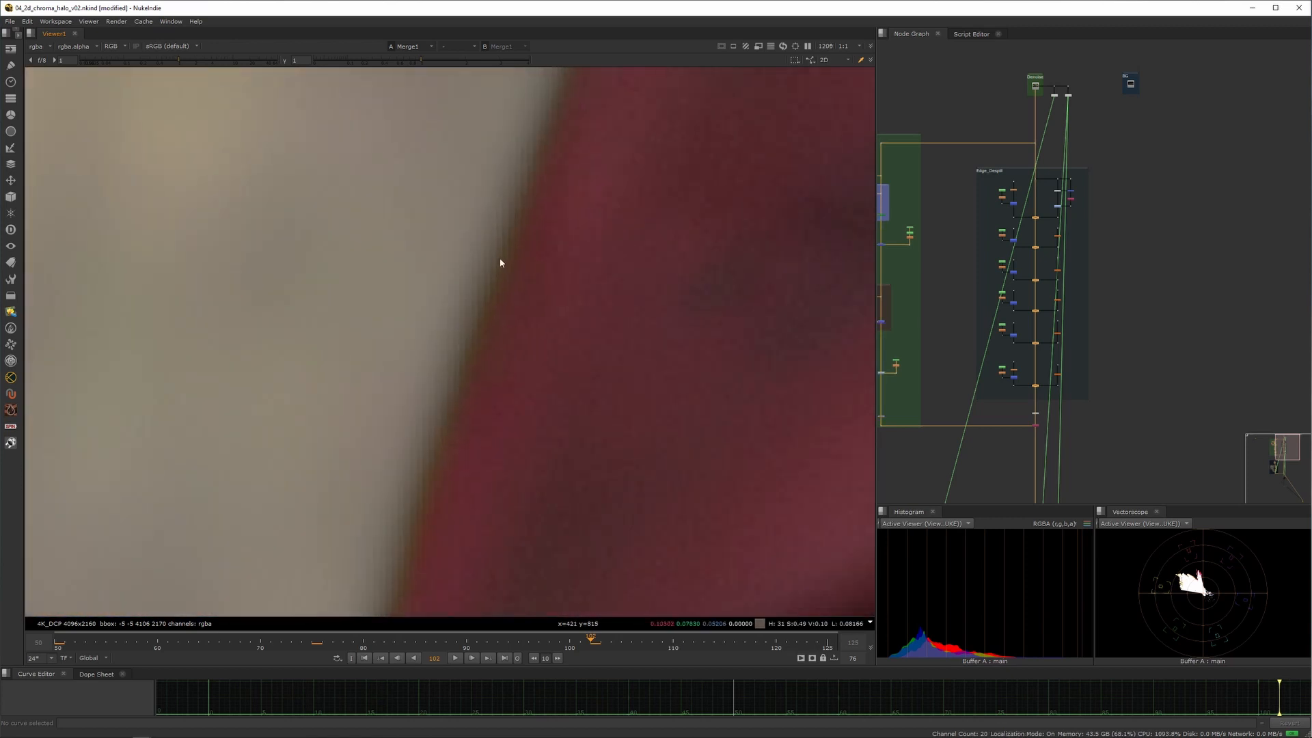
{"action": "scroll", "coordinate": [491, 277], "scroll_direction": "down", "scroll_amount": 3}
{"action": "scroll", "coordinate": [513, 263], "scroll_direction": "down", "scroll_amount": 3}
{"action": "scroll", "coordinate": [511, 280], "scroll_direction": "up", "scroll_amount": 2}
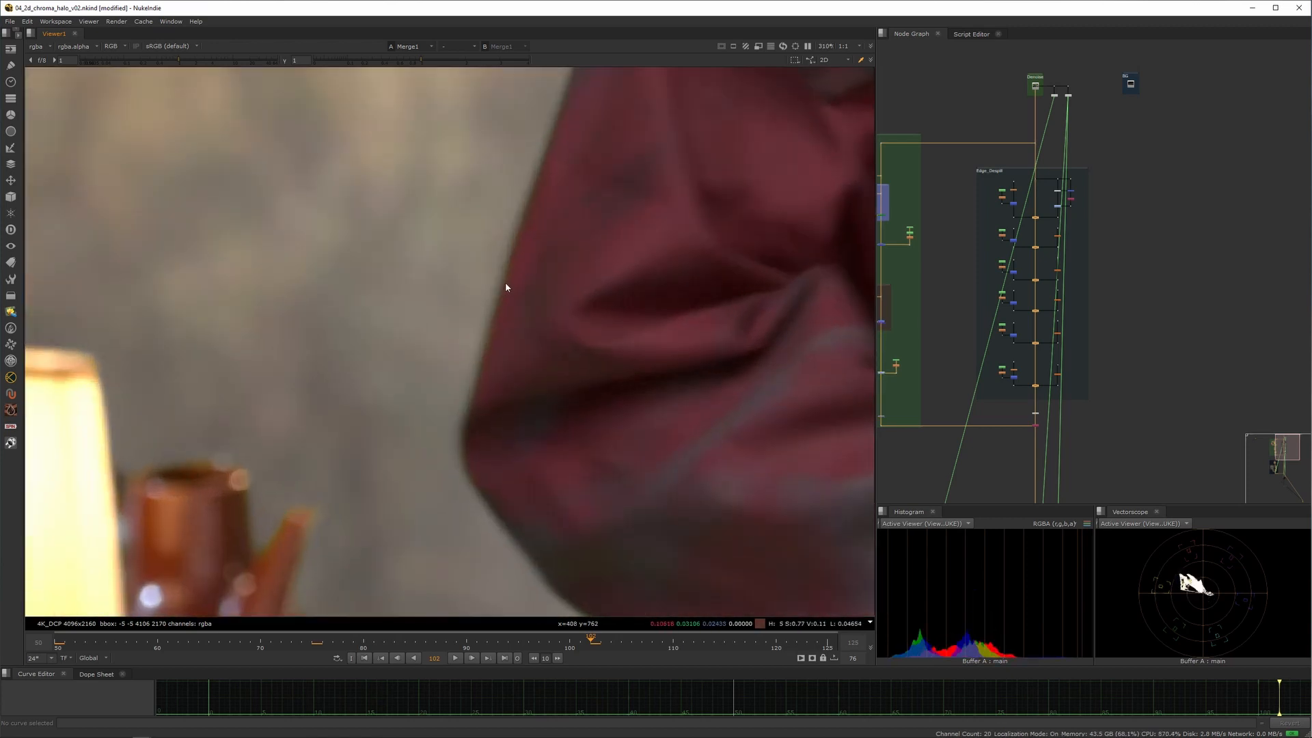
{"action": "scroll", "coordinate": [511, 280], "scroll_direction": "down", "scroll_amount": 8}
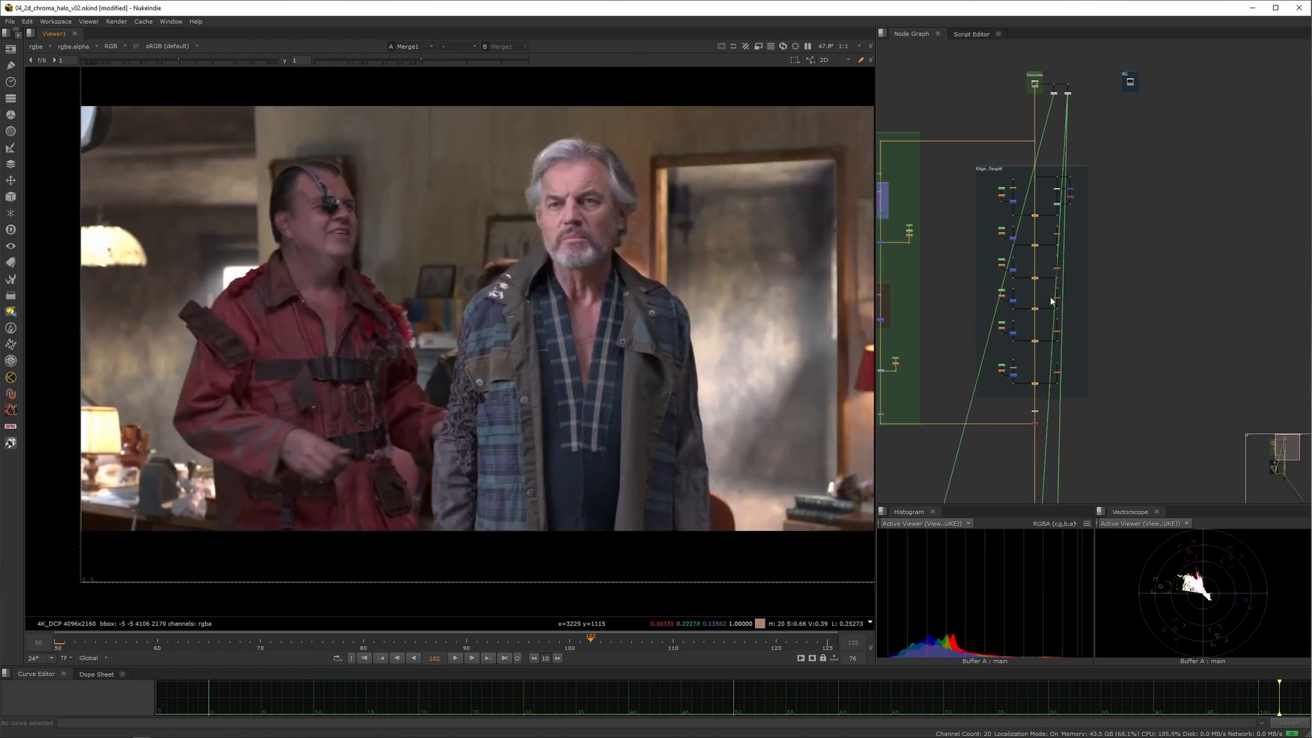
- Compare the Keymix4 output with the Read3 render around the orange chair
{"action": "middle_click_drag", "start_coordinate": [1051, 308], "coordinate": [1041, 288]}
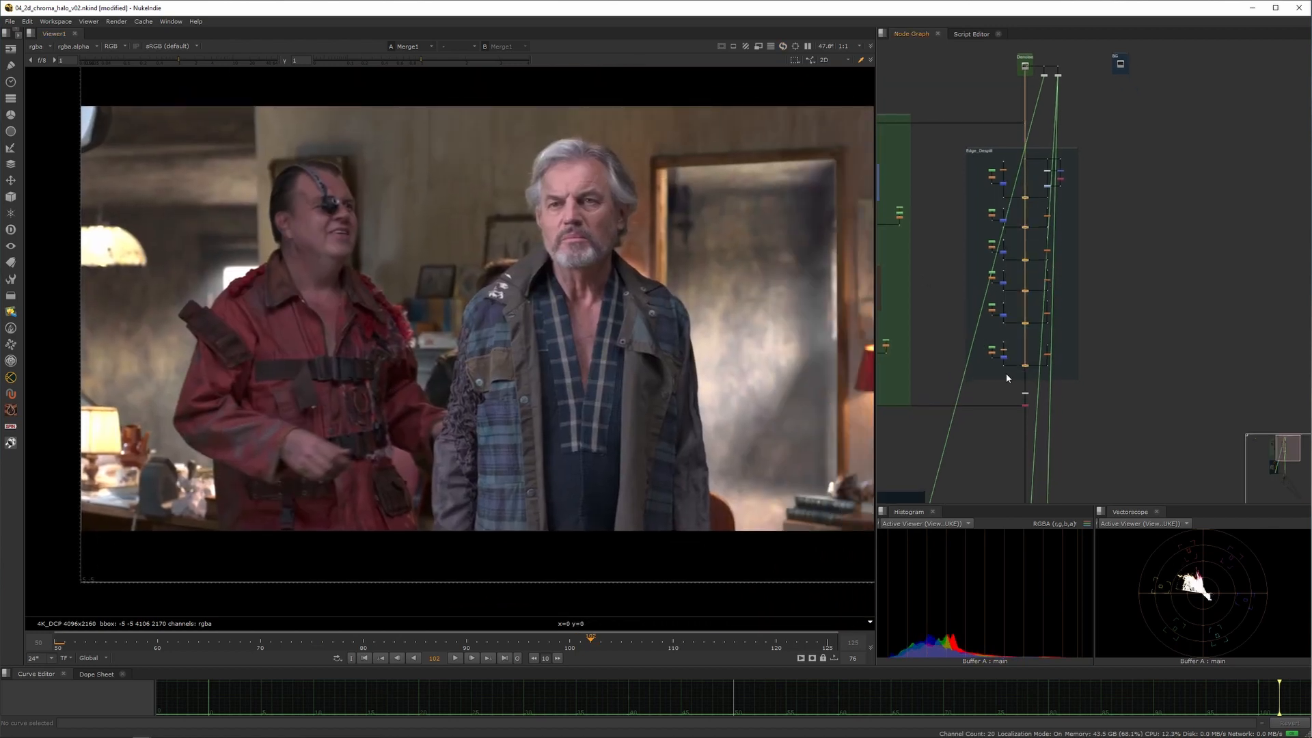
{"action": "scroll", "coordinate": [728, 369], "scroll_direction": "up", "scroll_amount": 6}
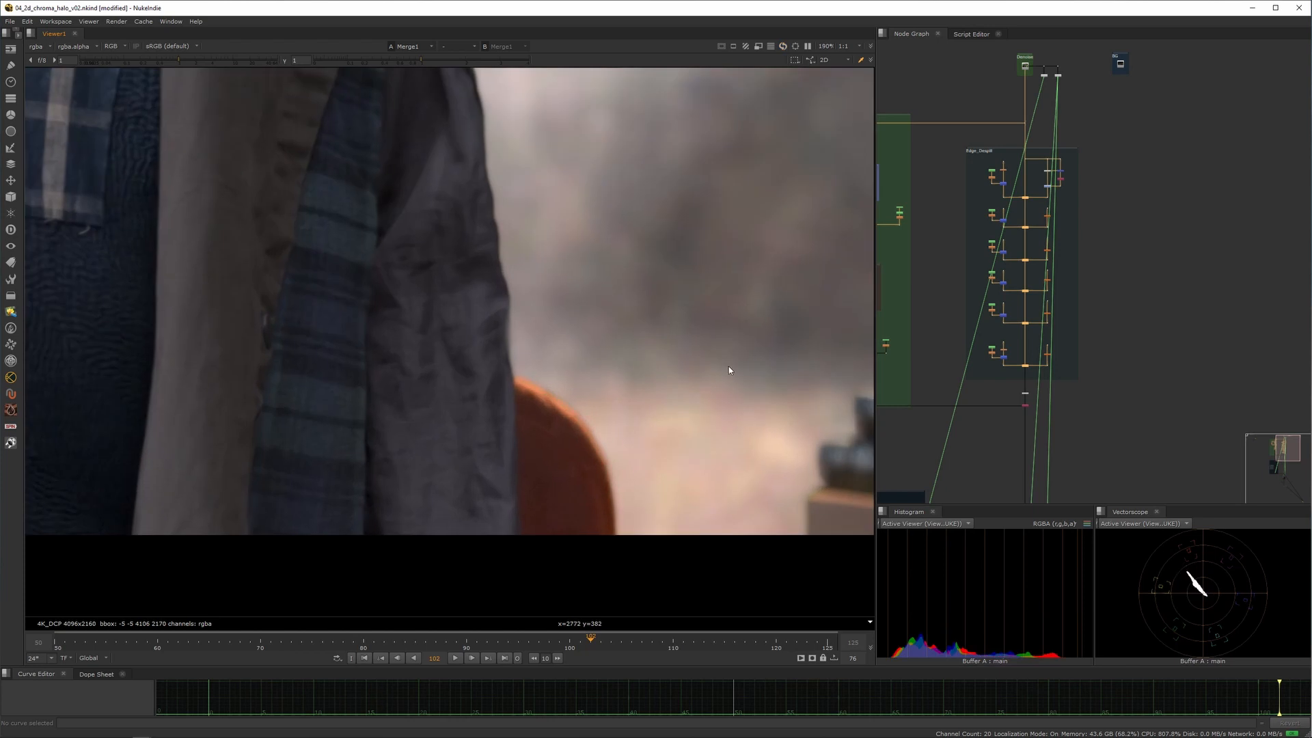
{"action": "scroll", "coordinate": [1066, 322], "scroll_direction": "down", "scroll_amount": 8}
{"action": "scroll", "coordinate": [1114, 371], "scroll_direction": "up", "scroll_amount": 6}
{"action": "middle_click_drag", "start_coordinate": [1114, 371], "coordinate": [1053, 239]}
{"action": "scroll", "coordinate": [923, 359], "scroll_direction": "up", "scroll_amount": 7}
{"action": "middle_click_drag", "start_coordinate": [950, 372], "coordinate": [1078, 303]}
{"action": "key", "text": "1"}
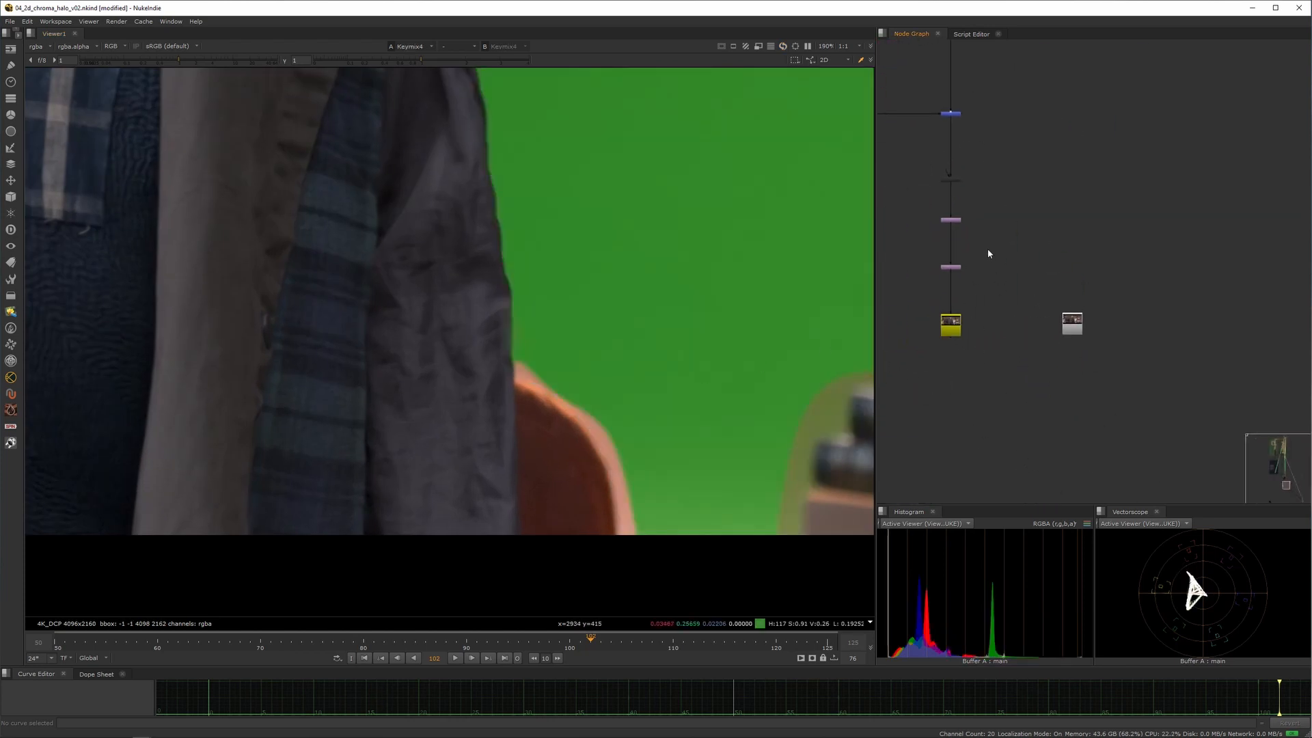
{"action": "key", "text": "1"}
{"action": "key", "text": "2"}
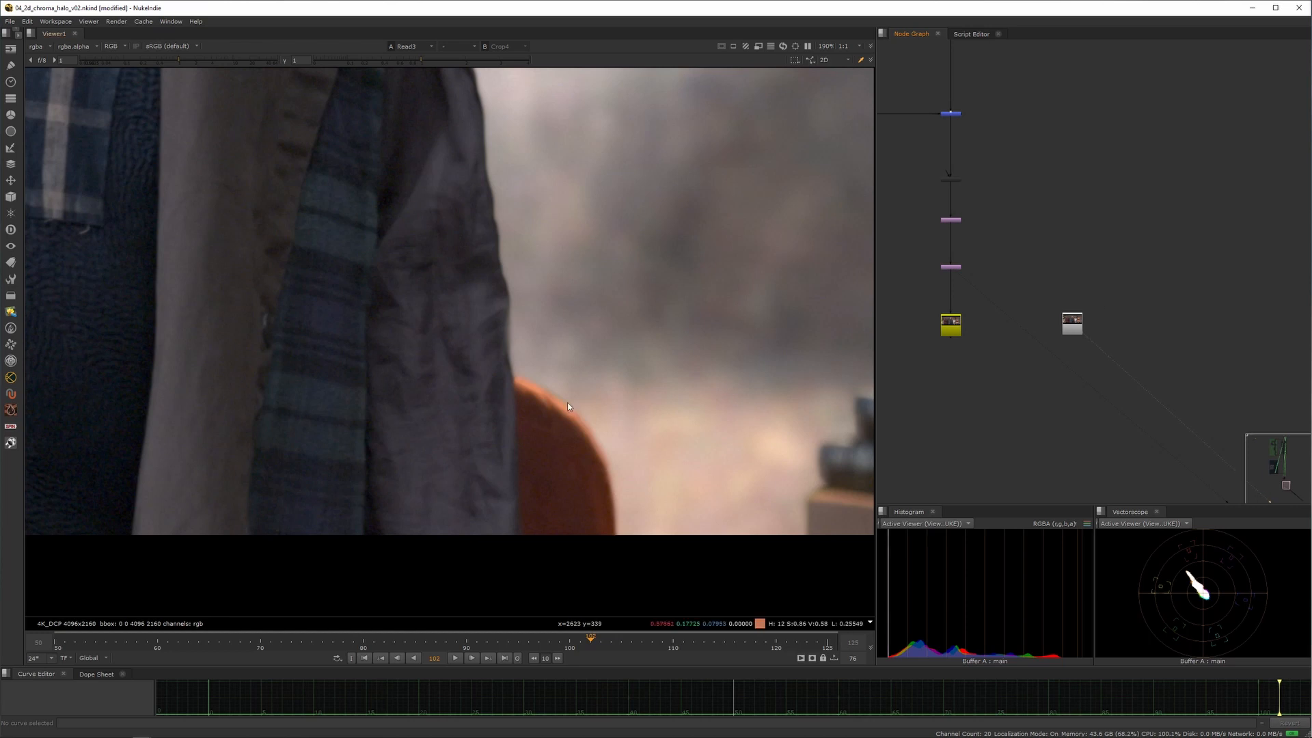
- Inspect the Read3 render around the orange chair, then the coat's edge at the first frame
{"action": "scroll", "coordinate": [568, 403], "scroll_direction": "up", "scroll_amount": 5}
{"action": "scroll", "coordinate": [605, 362], "scroll_direction": "down", "scroll_amount": 10}
{"action": "middle_click_drag", "start_coordinate": [605, 362], "coordinate": [539, 428]}
{"action": "scroll", "coordinate": [539, 428], "scroll_direction": "up", "scroll_amount": 2}
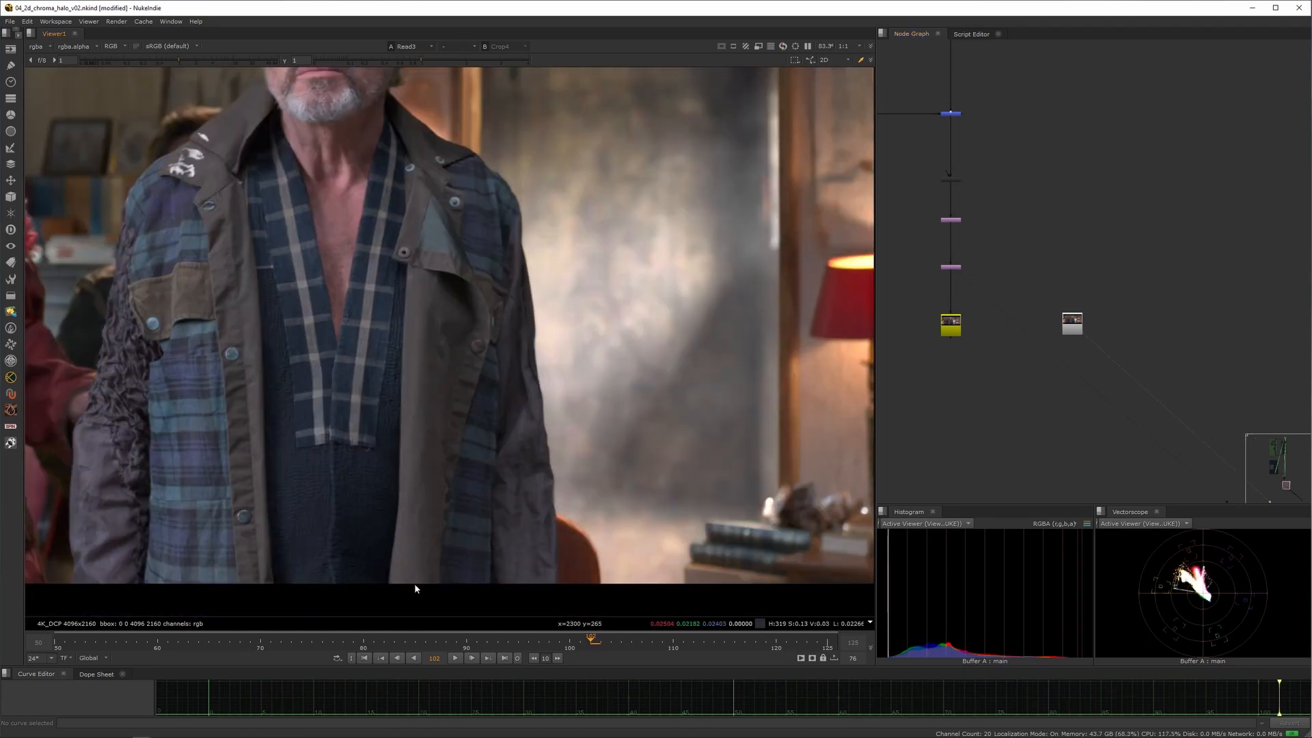
{"action": "left_click", "coordinate": [364, 658]}
{"action": "scroll", "coordinate": [489, 384], "scroll_direction": "up", "scroll_amount": 5}
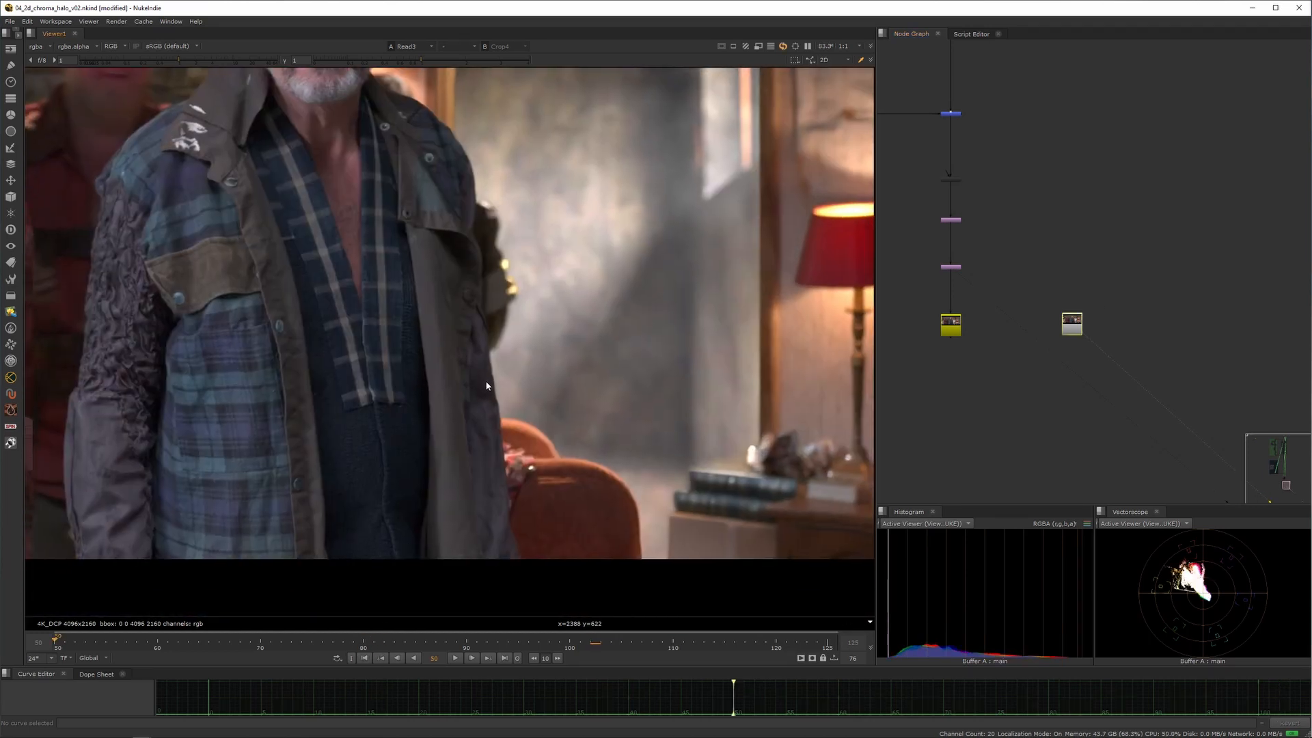
{"action": "scroll", "coordinate": [496, 327], "scroll_direction": "up", "scroll_amount": 5}
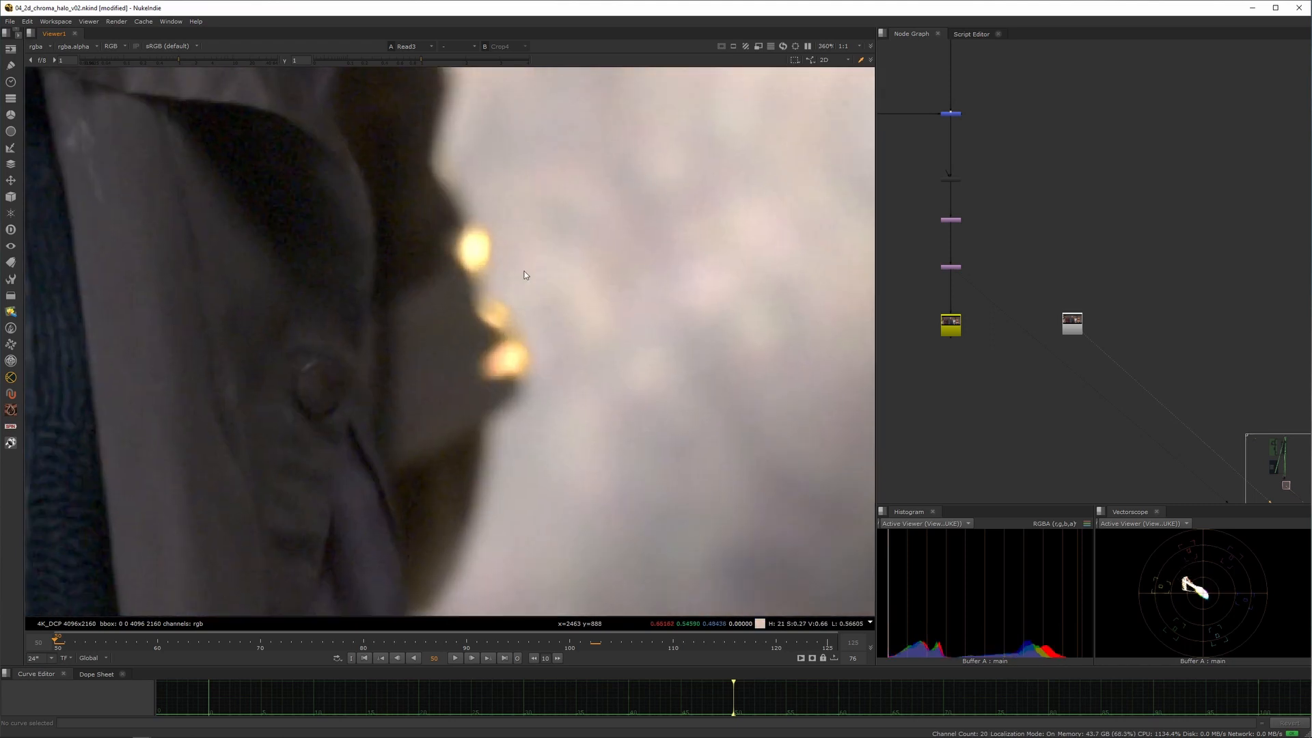
- Look over the whole picture of the Read3 render, play the shot and return to the first frame
{"action": "scroll", "coordinate": [386, 330], "scroll_direction": "down", "scroll_amount": 15}
{"action": "middle_click_drag", "start_coordinate": [196, 307], "coordinate": [415, 309]}
{"action": "scroll", "coordinate": [409, 352], "scroll_direction": "up", "scroll_amount": 4}
{"action": "middle_click_drag", "start_coordinate": [673, 277], "coordinate": [351, 371]}
{"action": "scroll", "coordinate": [447, 336], "scroll_direction": "down", "scroll_amount": 6}
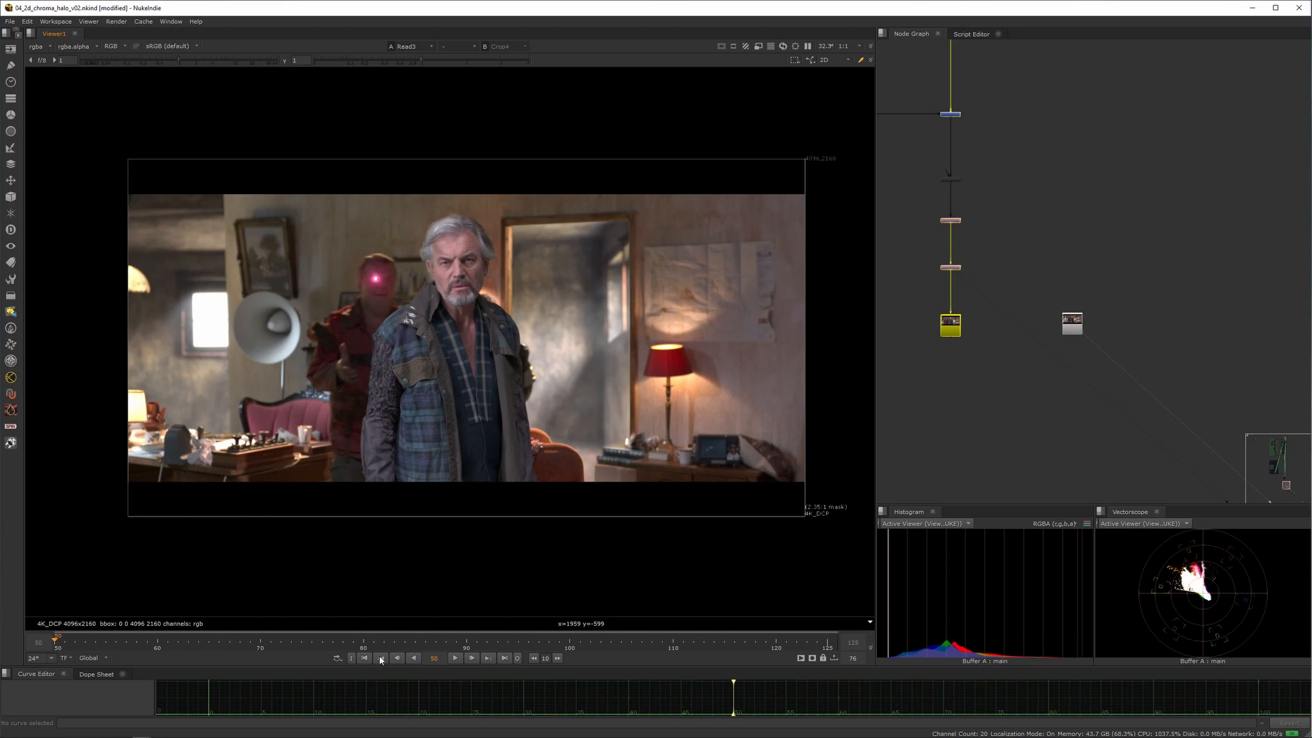
{"action": "scroll", "coordinate": [480, 448], "scroll_direction": "up", "scroll_amount": 3}
{"action": "middle_click_drag", "start_coordinate": [485, 437], "coordinate": [465, 450]}
{"action": "scroll", "coordinate": [472, 444], "scroll_direction": "down", "scroll_amount": 2}
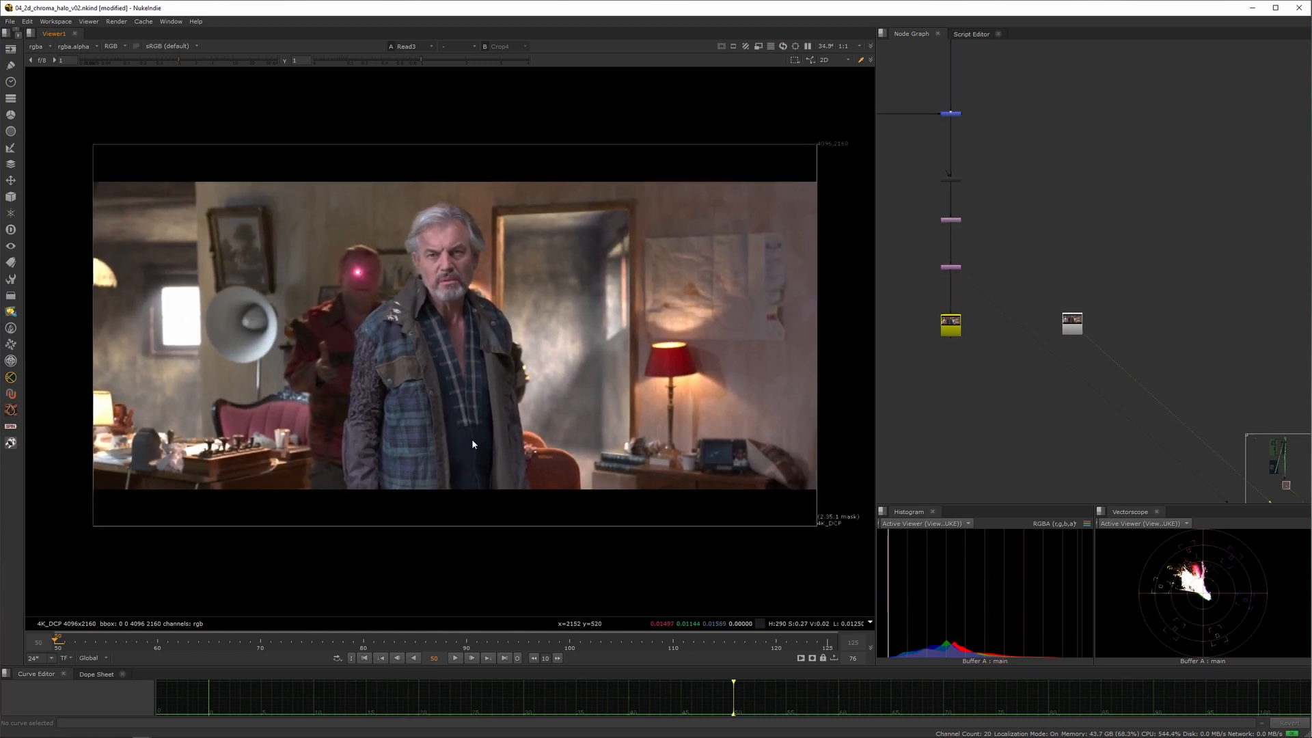
{"action": "left_click", "coordinate": [453, 659]}
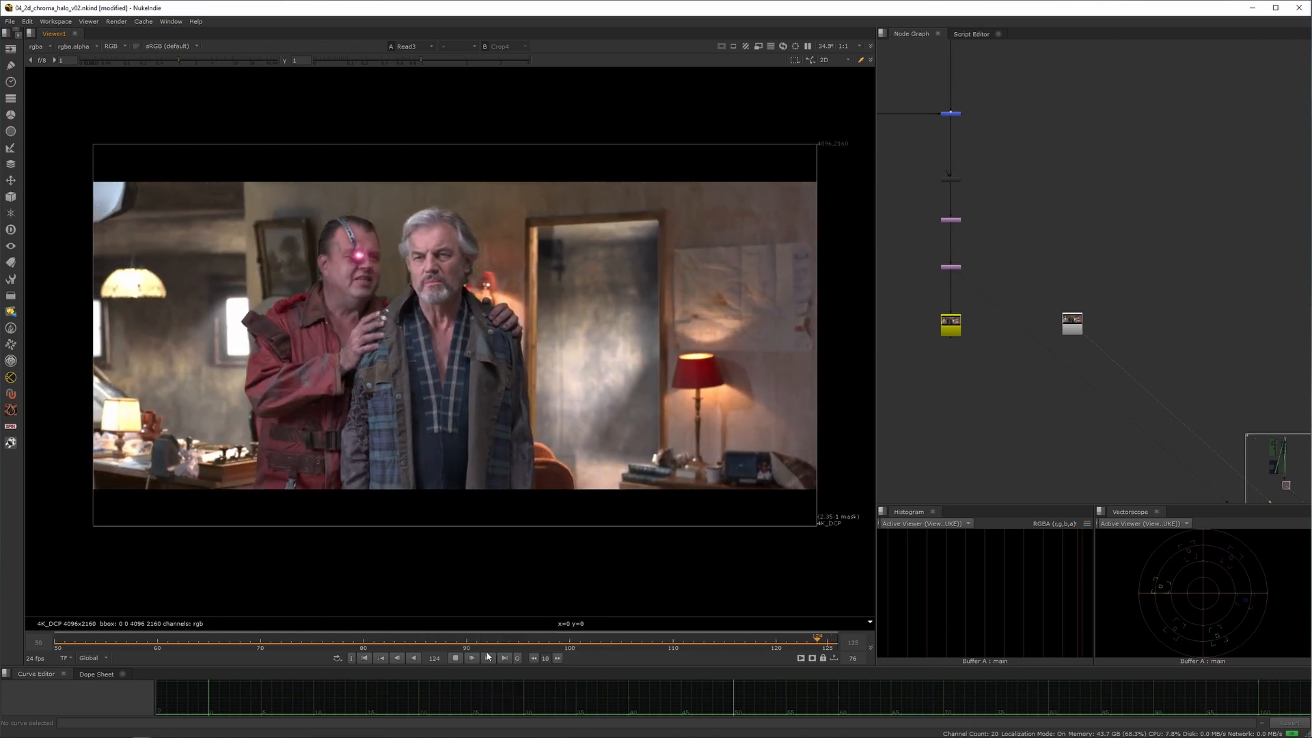
{"action": "left_click", "coordinate": [453, 658]}
{"action": "left_click", "coordinate": [367, 660]}
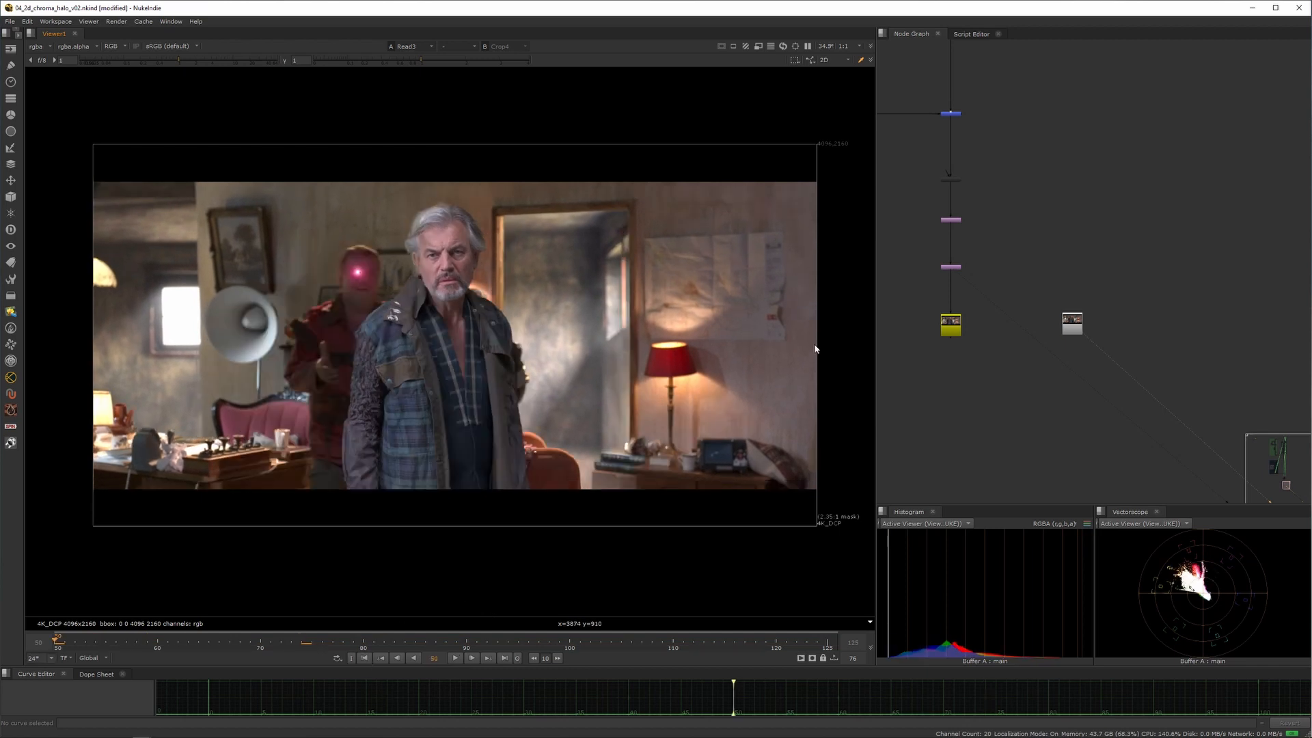
- Trace the node graph back up to the Despill group and view the Copy1 output
{"action": "scroll", "coordinate": [1054, 205], "scroll_direction": "down", "scroll_amount": 5}
{"action": "middle_click_drag", "start_coordinate": [1029, 117], "coordinate": [991, 399]}
{"action": "middle_click_drag", "start_coordinate": [993, 190], "coordinate": [995, 414]}
{"action": "middle_click_drag", "start_coordinate": [1012, 92], "coordinate": [981, 401]}
{"action": "left_click_drag", "start_coordinate": [961, 240], "coordinate": [944, 370]}
{"action": "left_click_drag", "start_coordinate": [943, 443], "coordinate": [944, 445]}
{"action": "middle_click_drag", "start_coordinate": [981, 463], "coordinate": [984, 352]}
{"action": "key", "text": "1"}
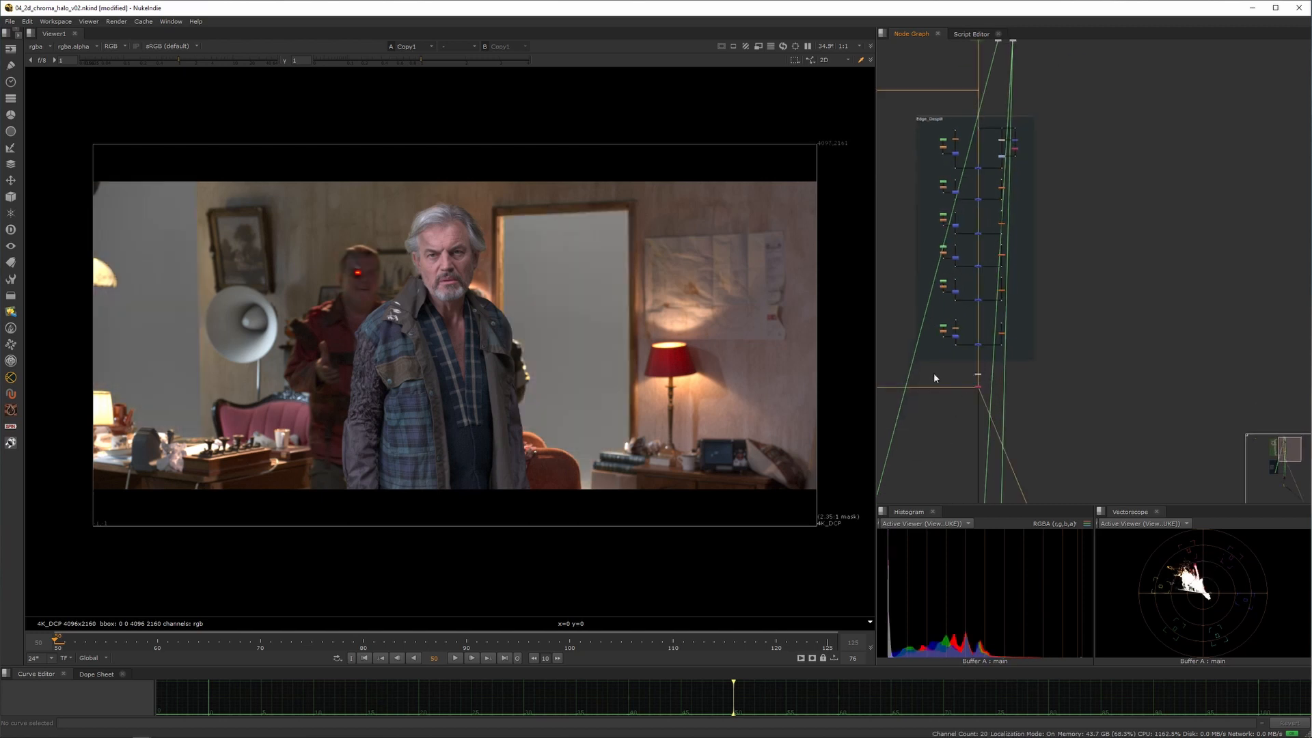
{"action": "scroll", "coordinate": [970, 354], "scroll_direction": "up", "scroll_amount": 7}
{"action": "middle_click_drag", "start_coordinate": [1008, 403], "coordinate": [1031, 359]}
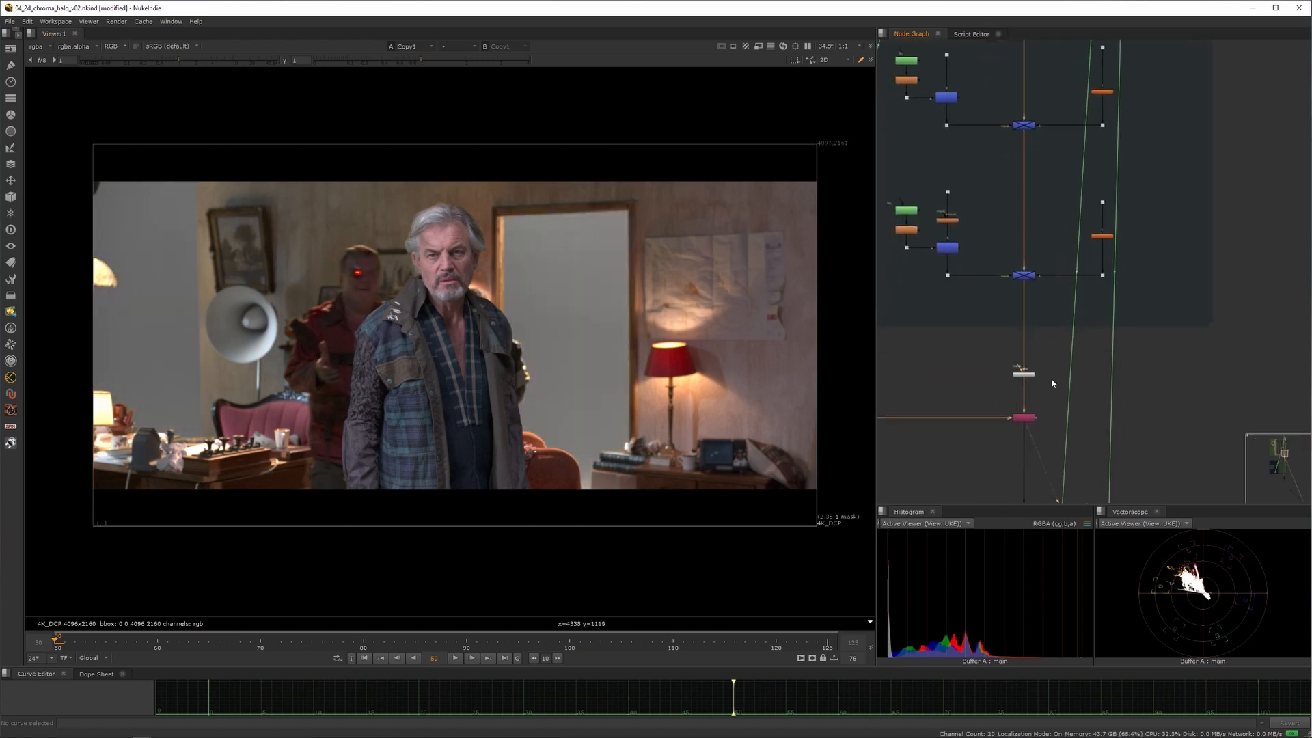
- View the Merge1 composite again and inspect the area around the coat and the orange chair
{"action": "scroll", "coordinate": [1048, 377], "scroll_direction": "down", "scroll_amount": 6}
{"action": "middle_click_drag", "start_coordinate": [1025, 435], "coordinate": [1011, 379]}
{"action": "left_click", "coordinate": [1004, 313]}
{"action": "key", "text": "1"}
{"action": "scroll", "coordinate": [512, 362], "scroll_direction": "up", "scroll_amount": 5}
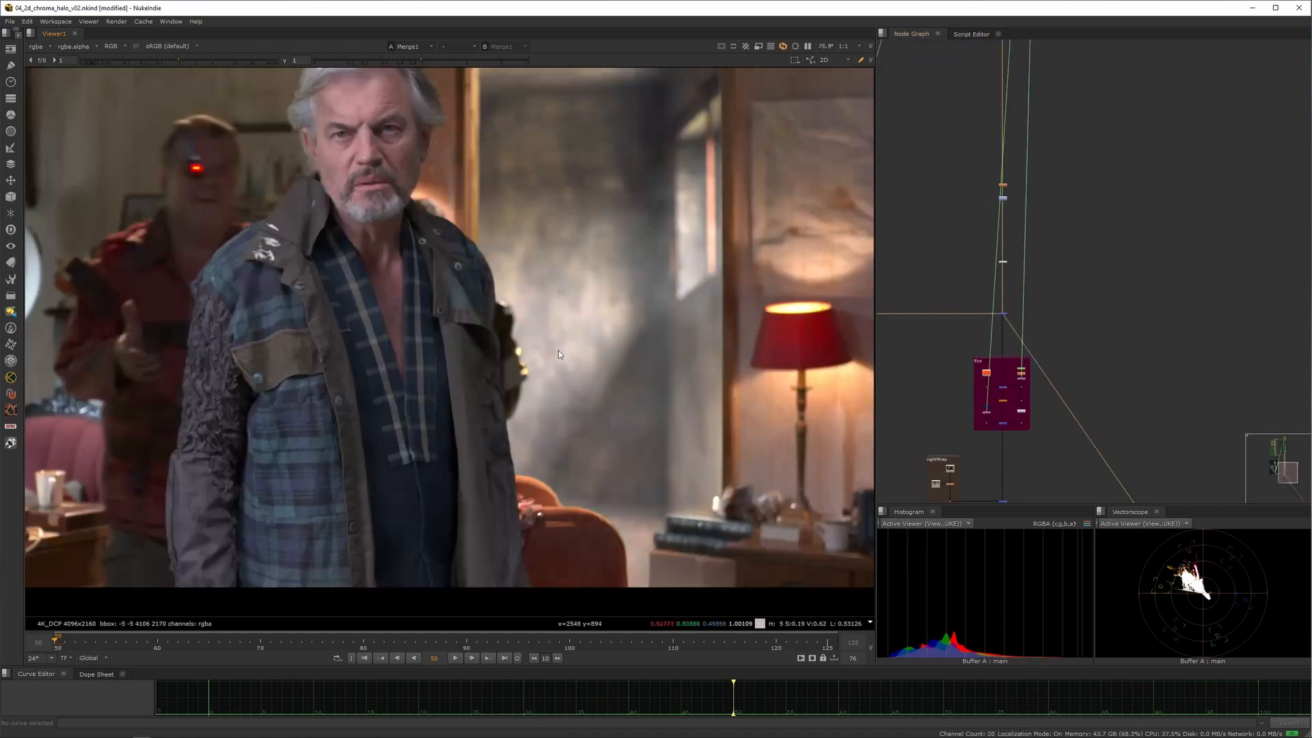
{"action": "scroll", "coordinate": [1048, 416], "scroll_direction": "up", "scroll_amount": 5}
{"action": "scroll", "coordinate": [1053, 339], "scroll_direction": "up", "scroll_amount": 4}
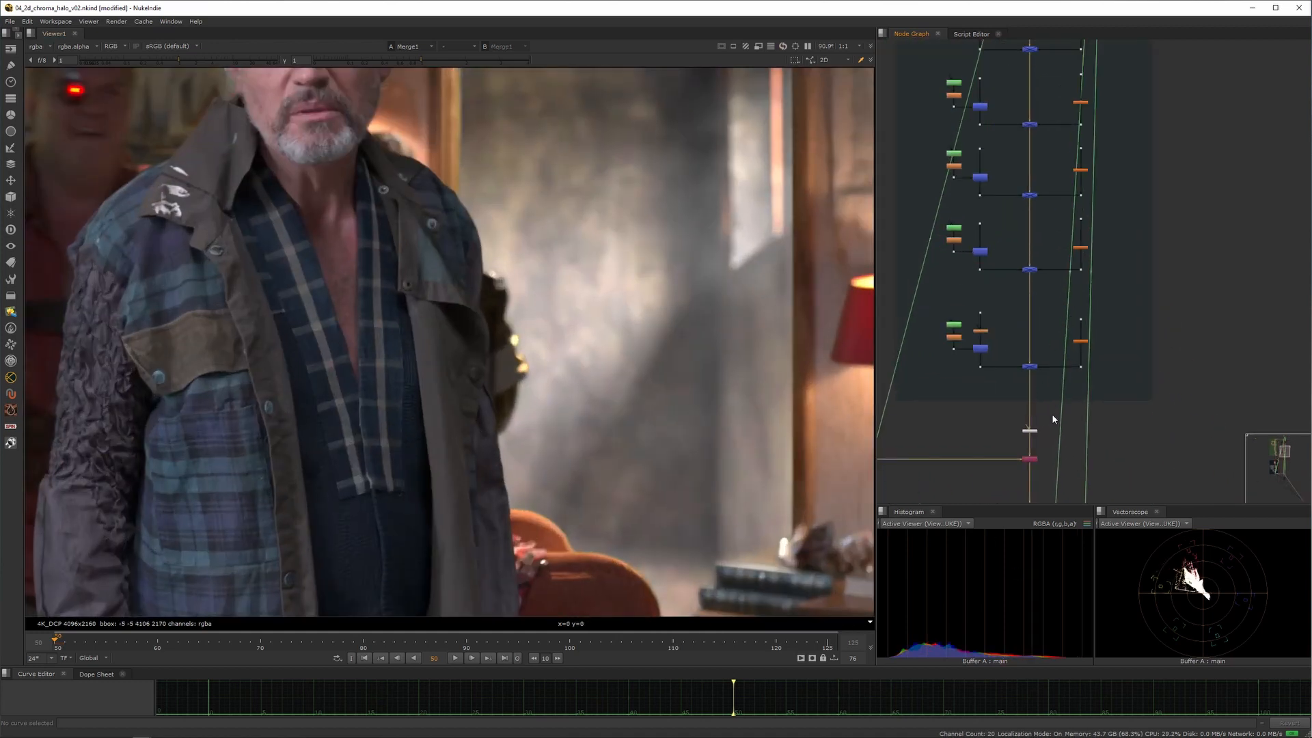
- With the node below the Despill group selected, examine the composite's wall, horn, door frame and coat for green spill
{"action": "scroll", "coordinate": [419, 259], "scroll_direction": "down", "scroll_amount": 6}
{"action": "scroll", "coordinate": [467, 330], "scroll_direction": "up", "scroll_amount": 5}
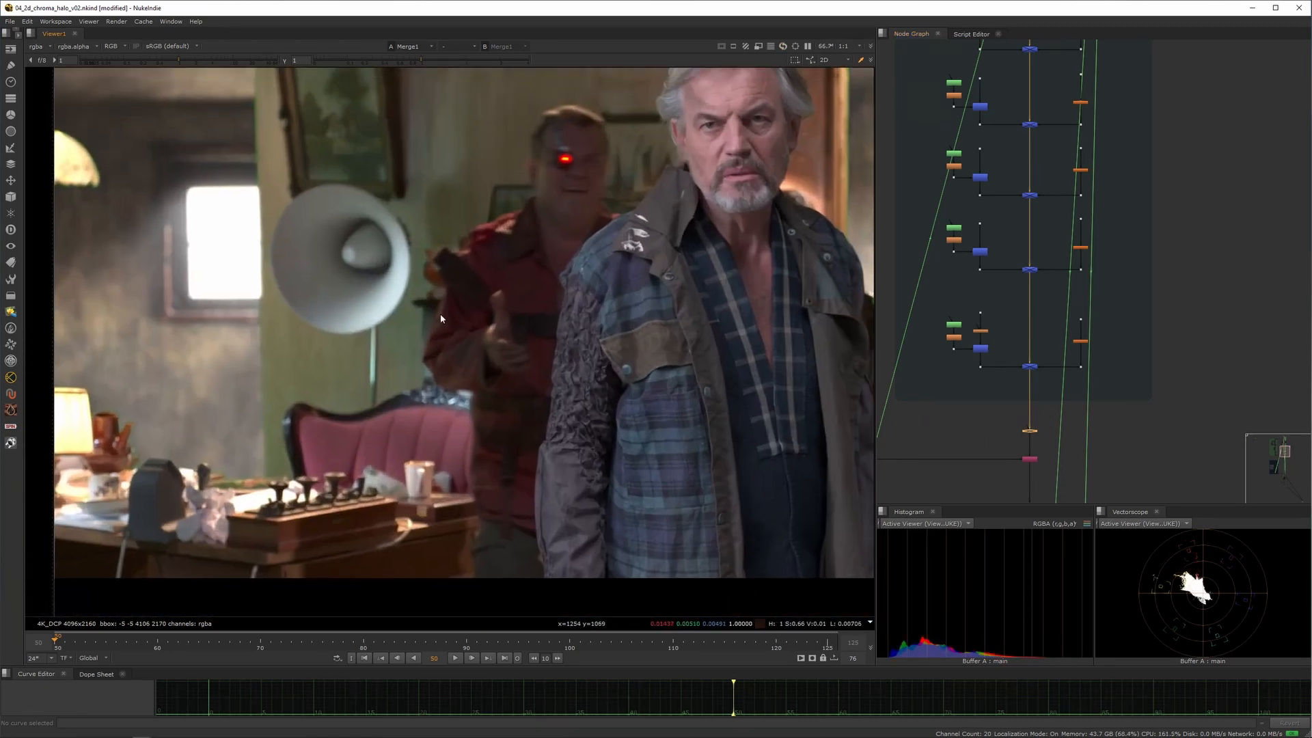
{"action": "middle_click_drag", "start_coordinate": [829, 161], "coordinate": [365, 358]}
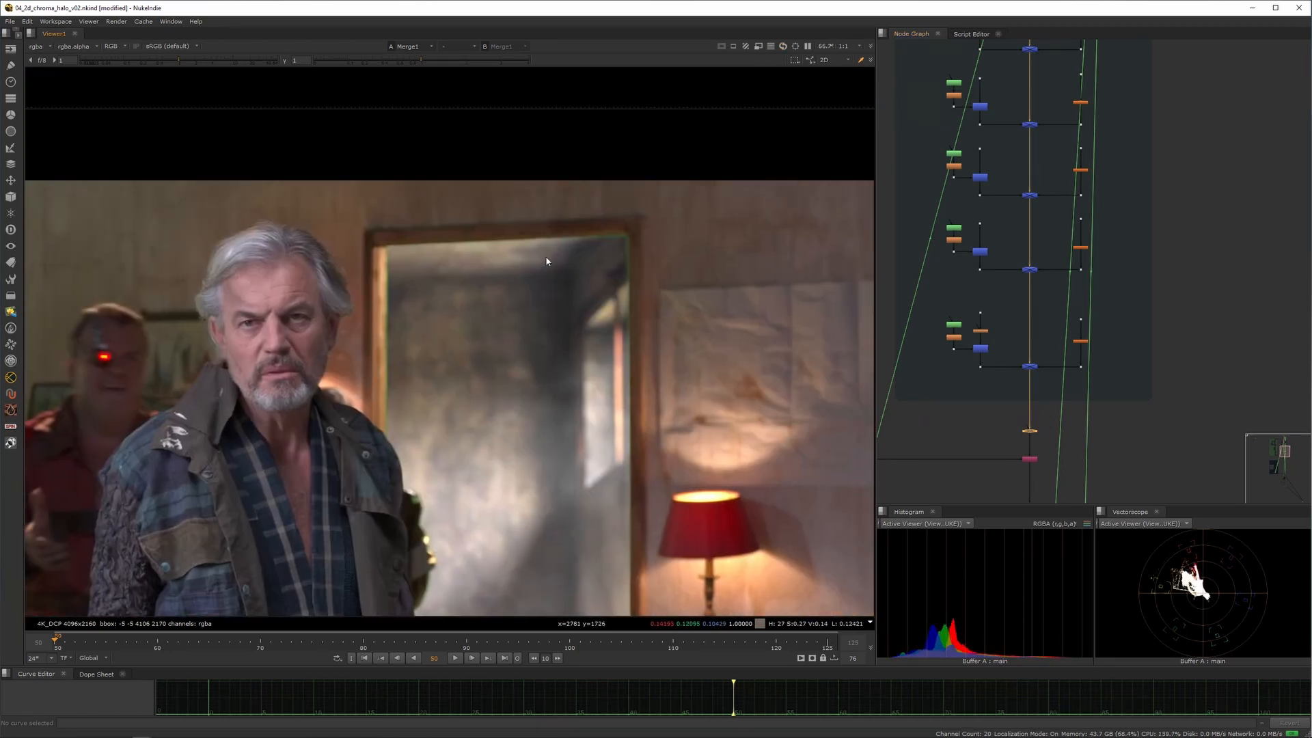
{"action": "scroll", "coordinate": [546, 258], "scroll_direction": "up", "scroll_amount": 4}
{"action": "scroll", "coordinate": [562, 255], "scroll_direction": "down", "scroll_amount": 6}
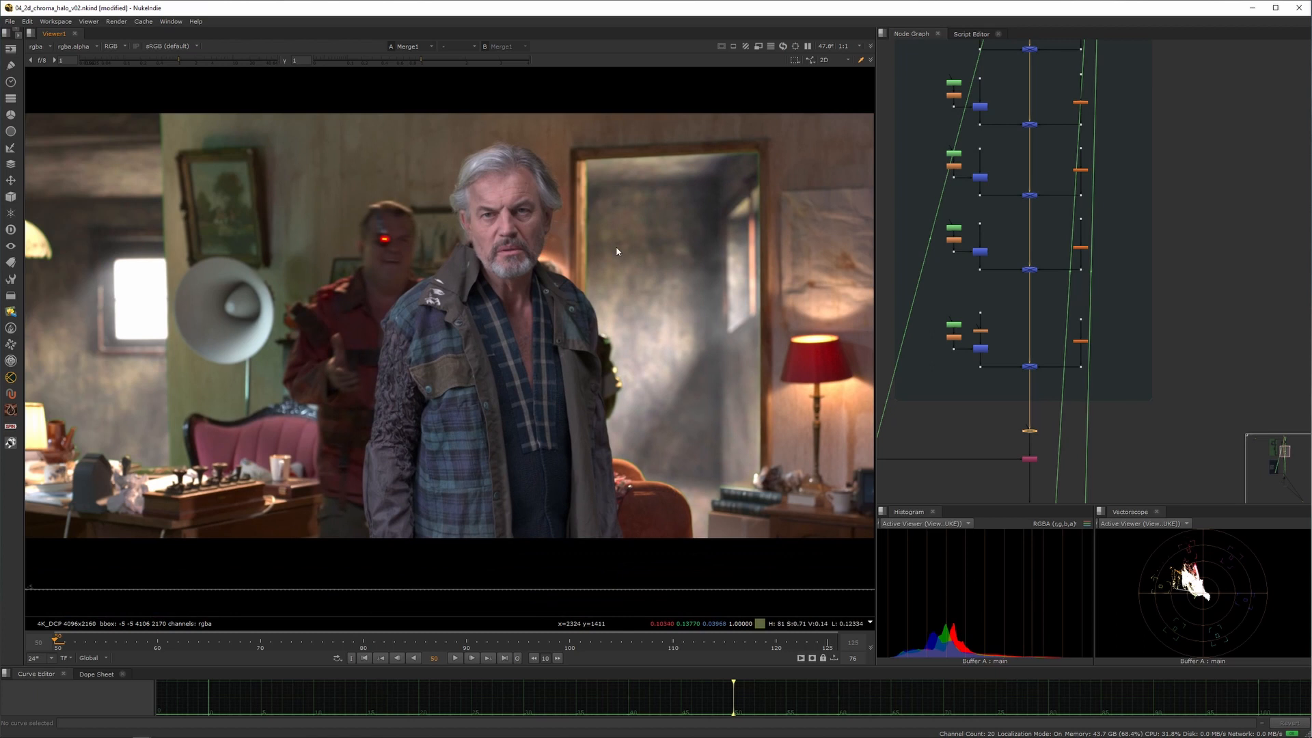
{"action": "scroll", "coordinate": [608, 259], "scroll_direction": "up", "scroll_amount": 6}
{"action": "scroll", "coordinate": [547, 290], "scroll_direction": "down", "scroll_amount": 6}
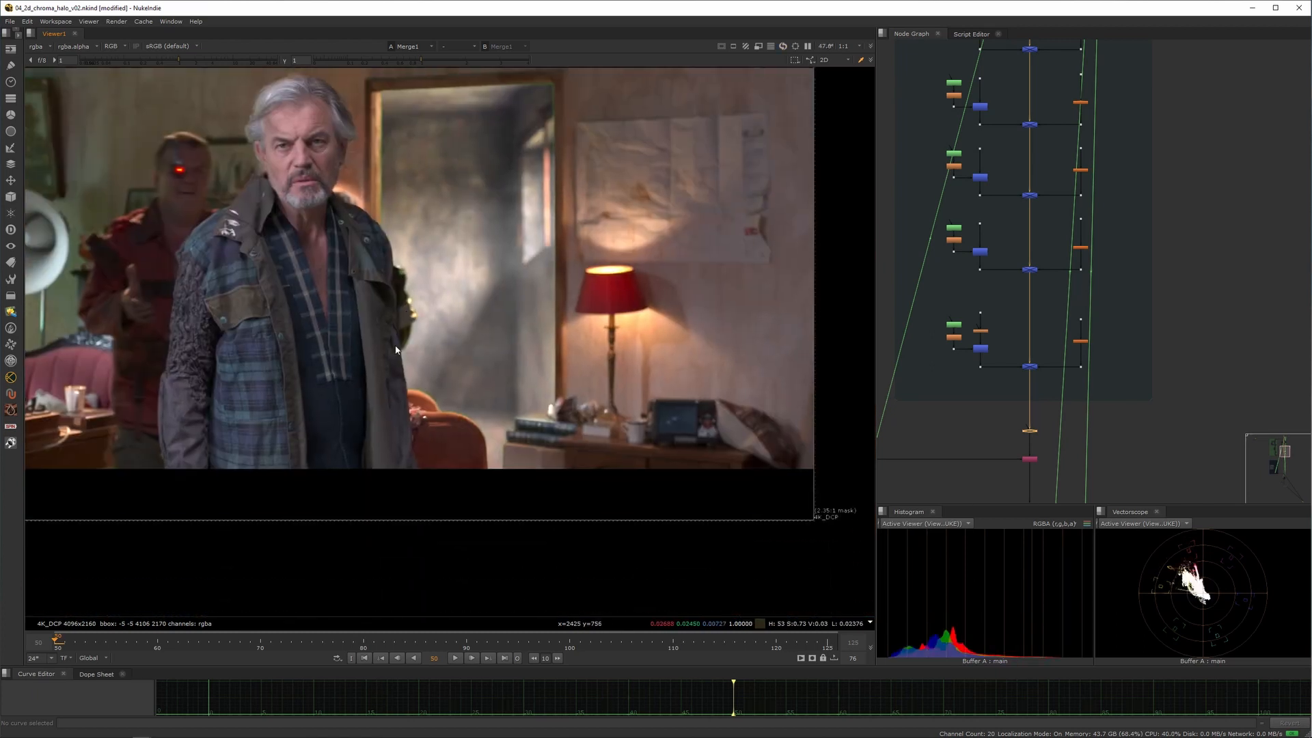
{"action": "scroll", "coordinate": [378, 360], "scroll_direction": "up", "scroll_amount": 3}
{"action": "middle_click_drag", "start_coordinate": [378, 360], "coordinate": [413, 498]}
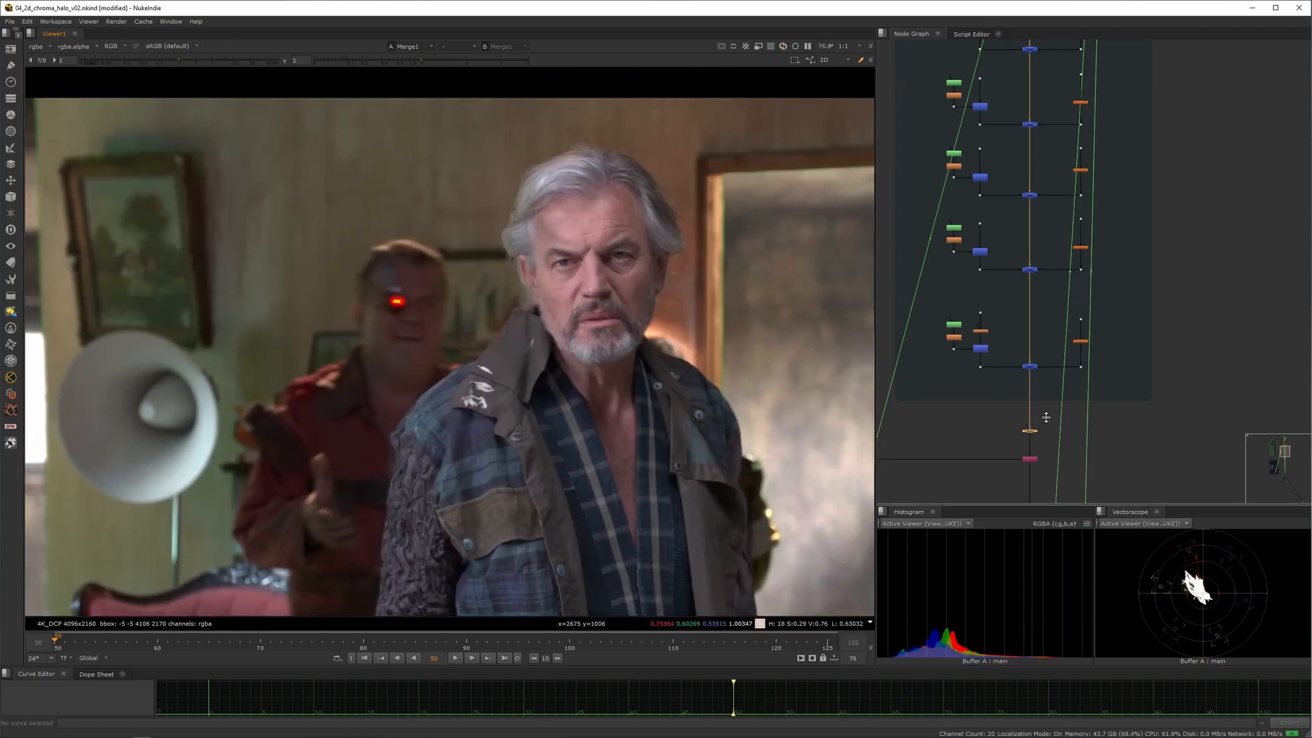
- Toggle the despill node below the Despill group and compare the composite's colours around the picture frame, horn and wall
{"action": "key", "text": "d"}
{"action": "middle_click_drag", "start_coordinate": [112, 355], "coordinate": [382, 314]}
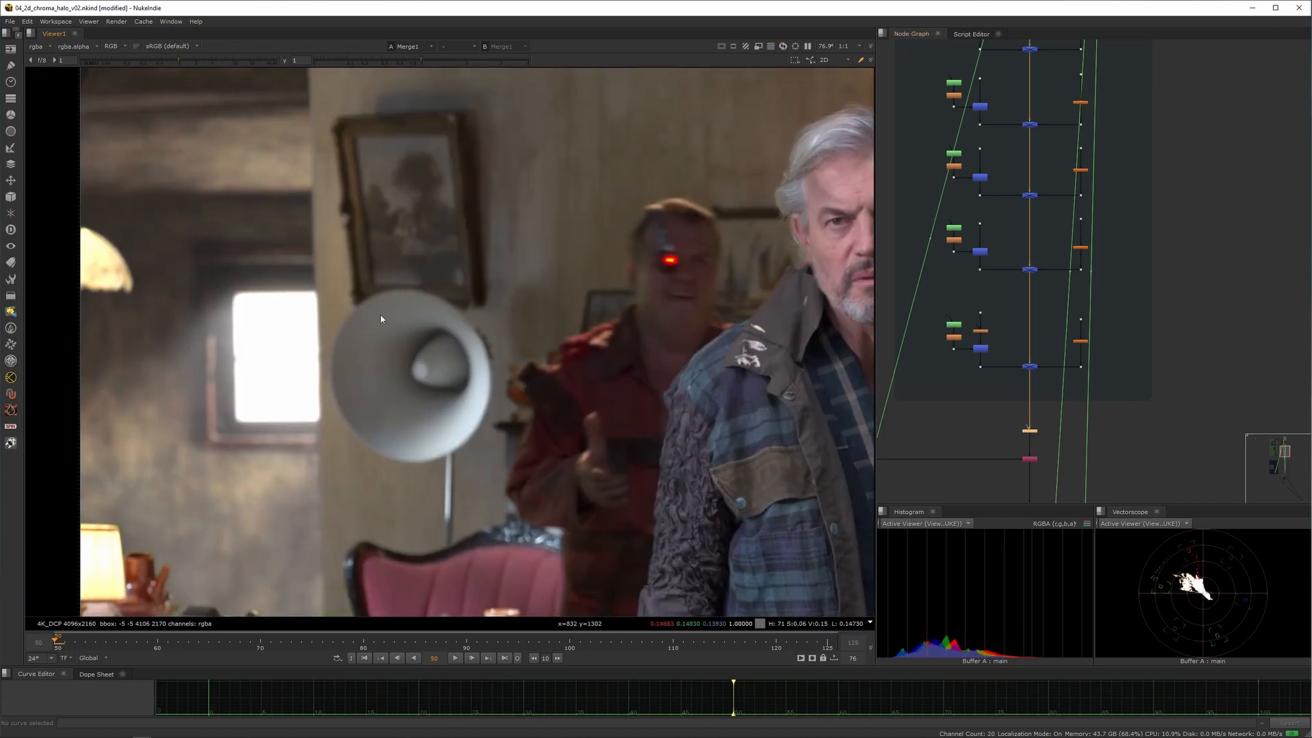
{"action": "middle_click_drag", "start_coordinate": [549, 231], "coordinate": [546, 360]}
{"action": "scroll", "coordinate": [1051, 425], "scroll_direction": "up", "scroll_amount": 5}
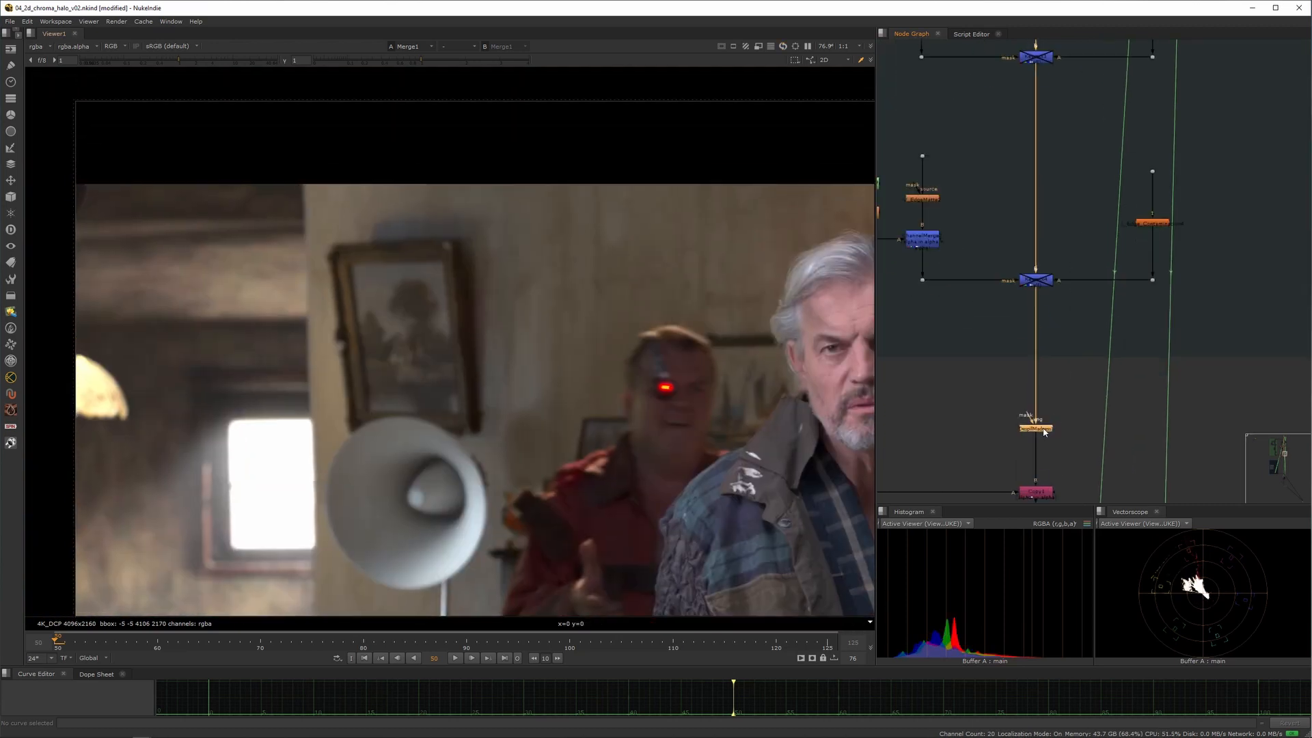
{"action": "scroll", "coordinate": [352, 247], "scroll_direction": "down", "scroll_amount": 5}
{"action": "middle_click_drag", "start_coordinate": [624, 366], "coordinate": [494, 333]}
{"action": "scroll", "coordinate": [1093, 415], "scroll_direction": "up", "scroll_amount": 3}
- Set the fine tune of DespillMadness1 to 1.04, check the result on the composite and close its properties
{"action": "double_click", "coordinate": [1029, 434]}
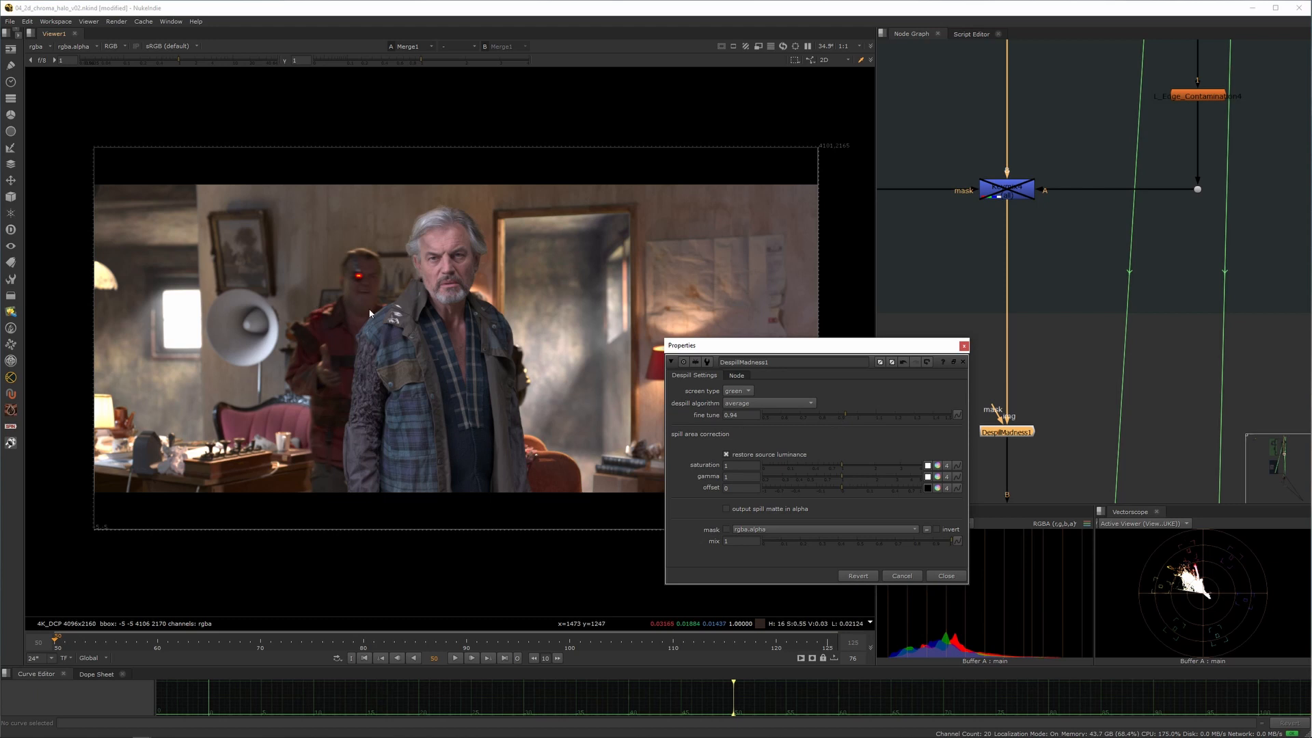
{"action": "scroll", "coordinate": [350, 308], "scroll_direction": "up", "scroll_amount": 5}
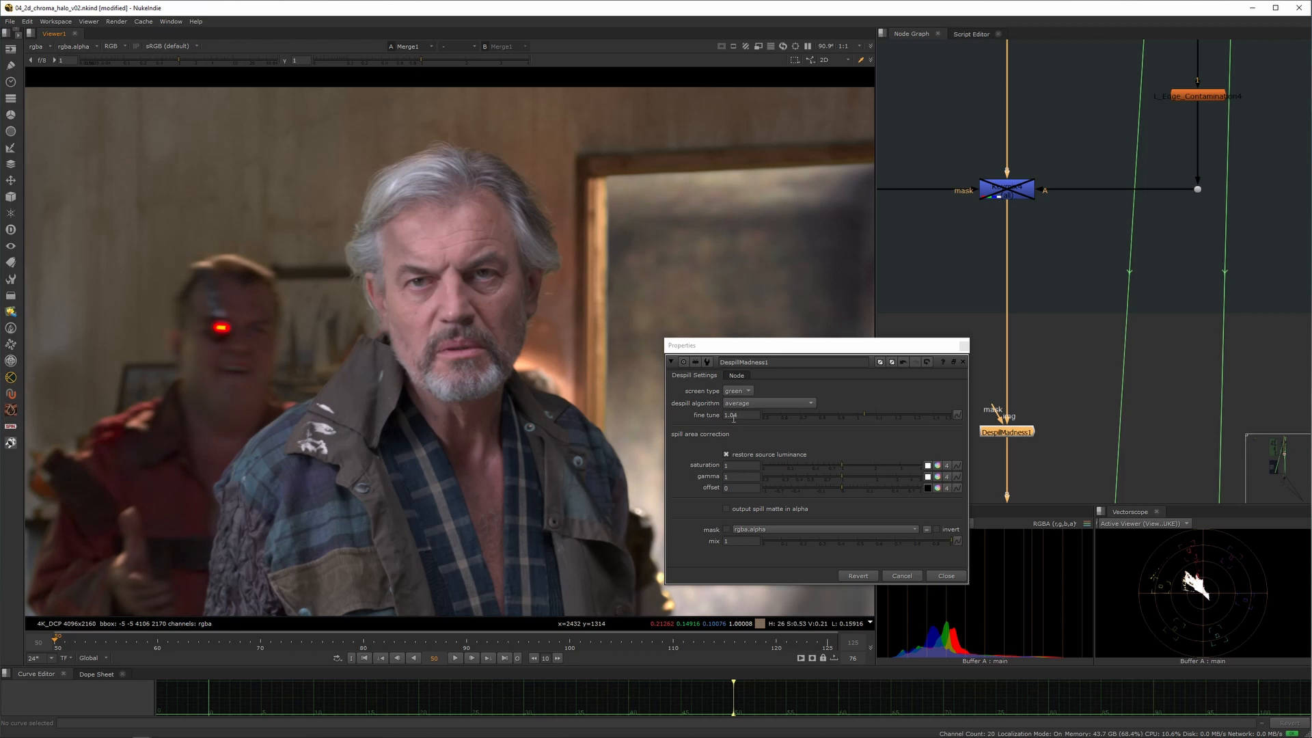
{"action": "scroll", "coordinate": [562, 398], "scroll_direction": "down", "scroll_amount": 5}
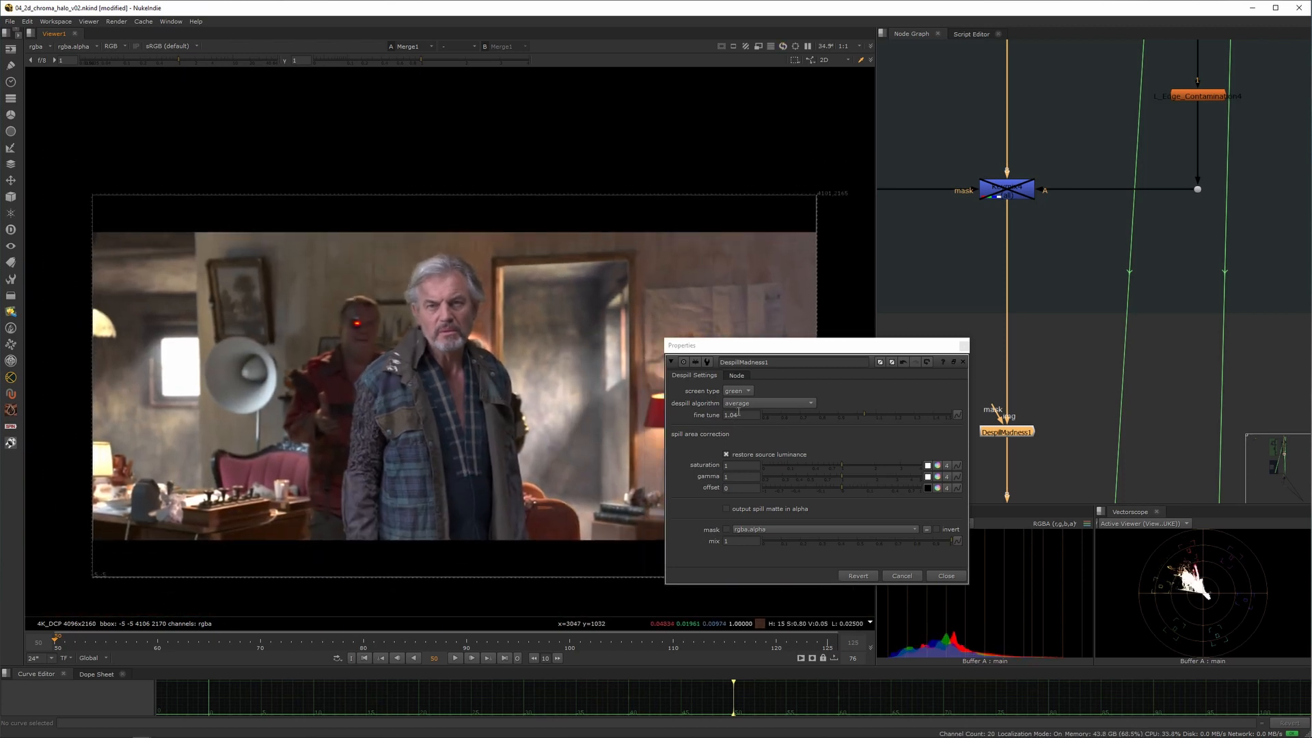
{"action": "left_click", "coordinate": [962, 577]}
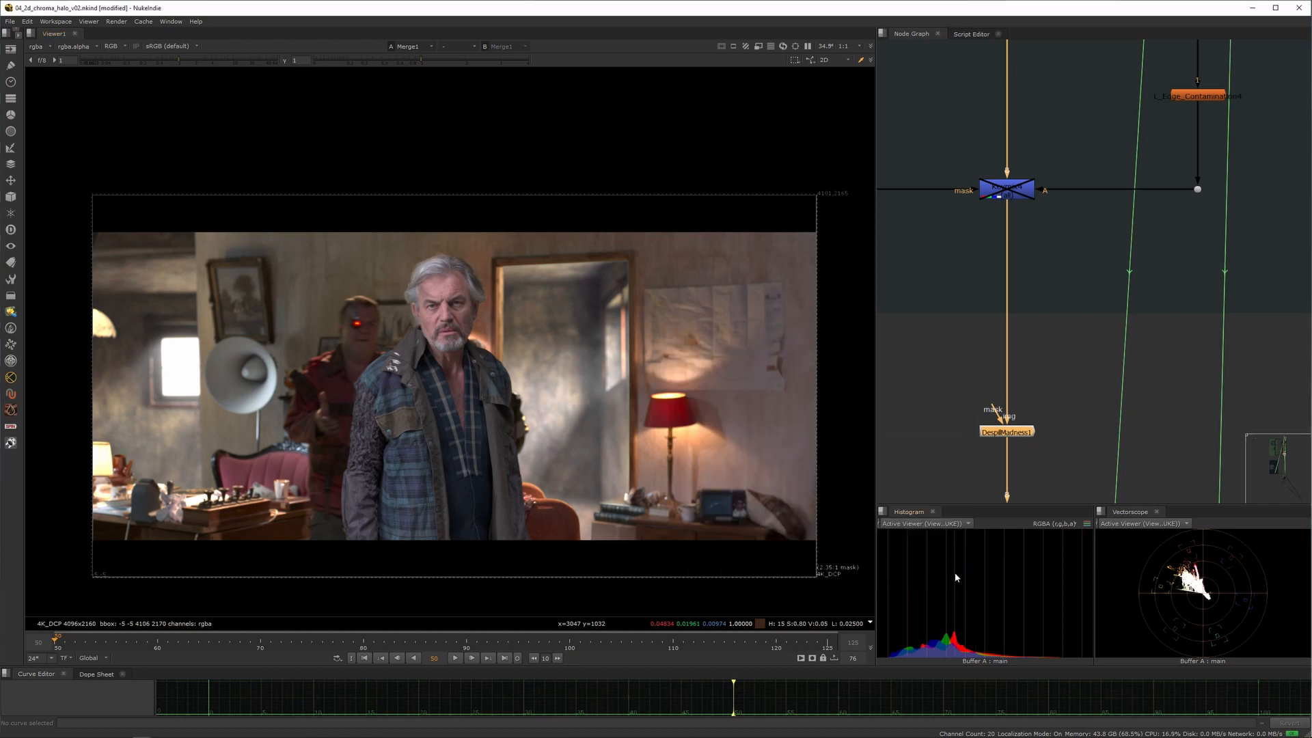
- Look over the whole Merge1 composite and go to frame 104, with the red-jacketed man in view
{"action": "scroll", "coordinate": [519, 271], "scroll_direction": "down", "scroll_amount": 3}
{"action": "scroll", "coordinate": [518, 271], "scroll_direction": "up", "scroll_amount": 5}
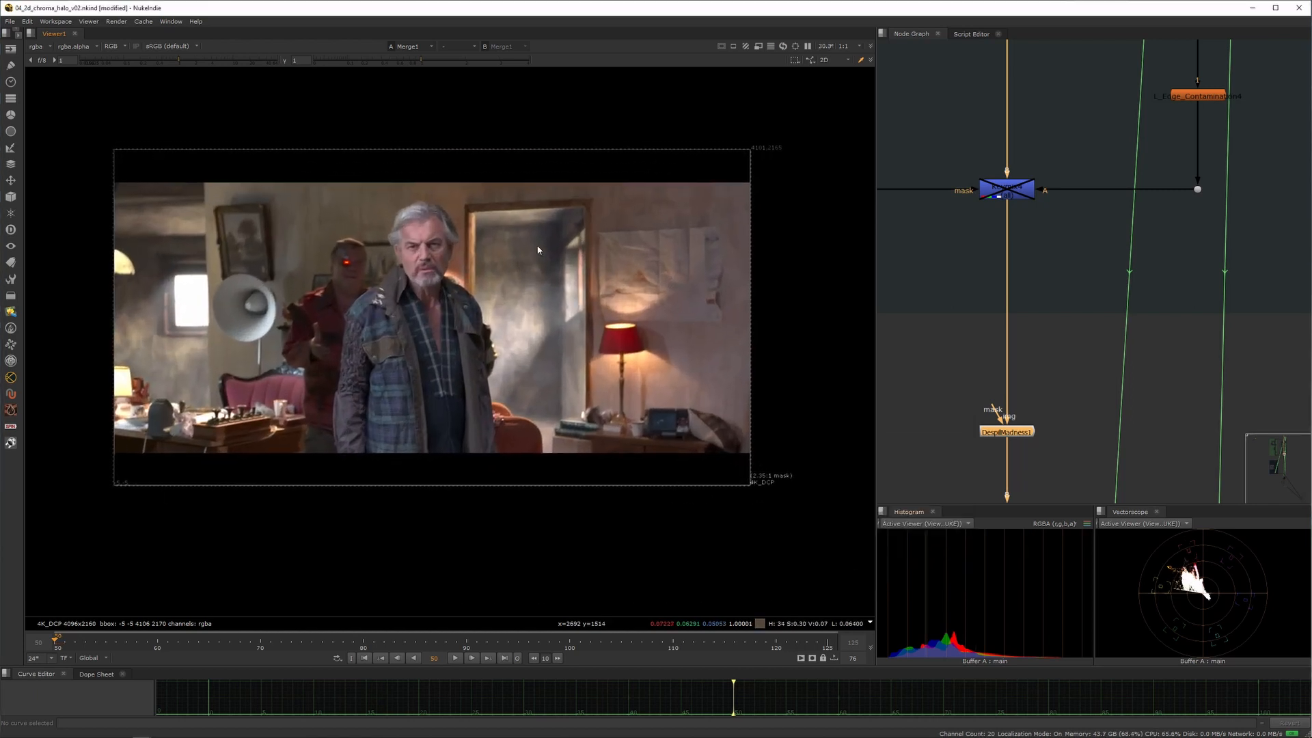
{"action": "scroll", "coordinate": [1129, 200], "scroll_direction": "down", "scroll_amount": 5}
{"action": "scroll", "coordinate": [1036, 368], "scroll_direction": "up", "scroll_amount": 5}
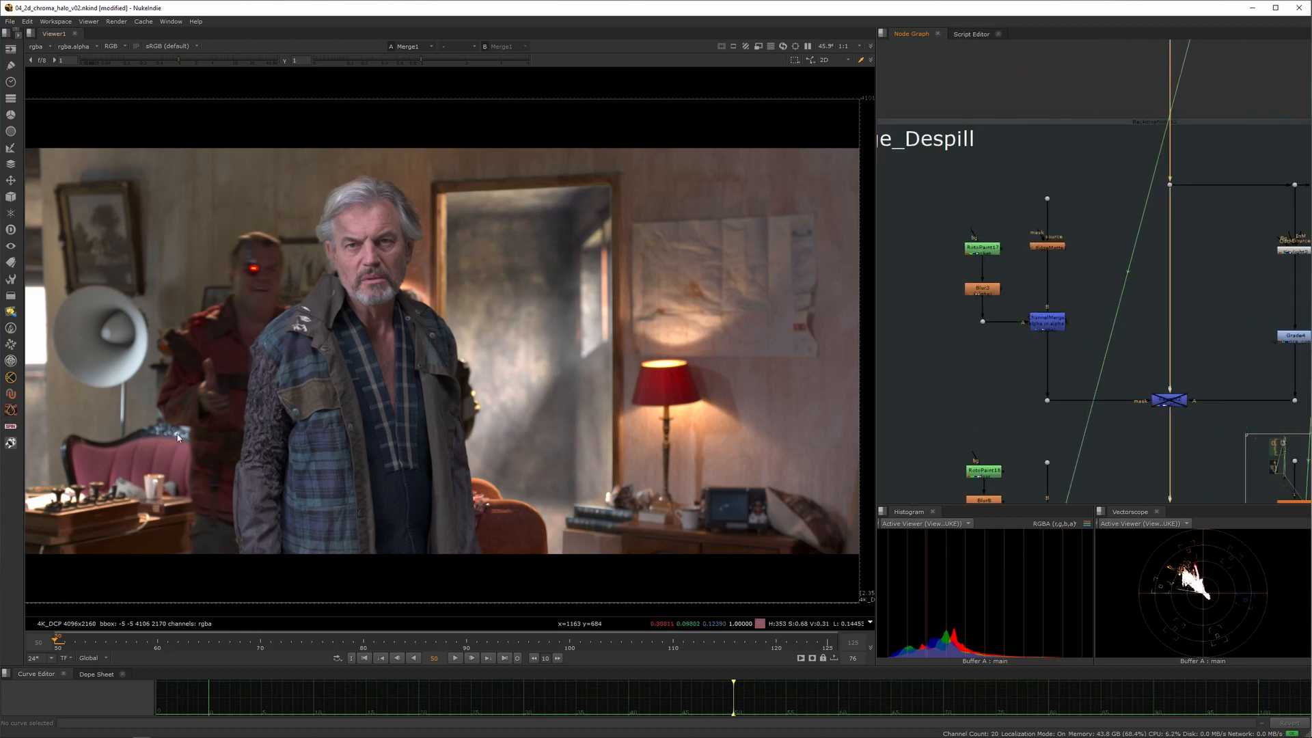
{"action": "middle_click_drag", "start_coordinate": [178, 438], "coordinate": [498, 354]}
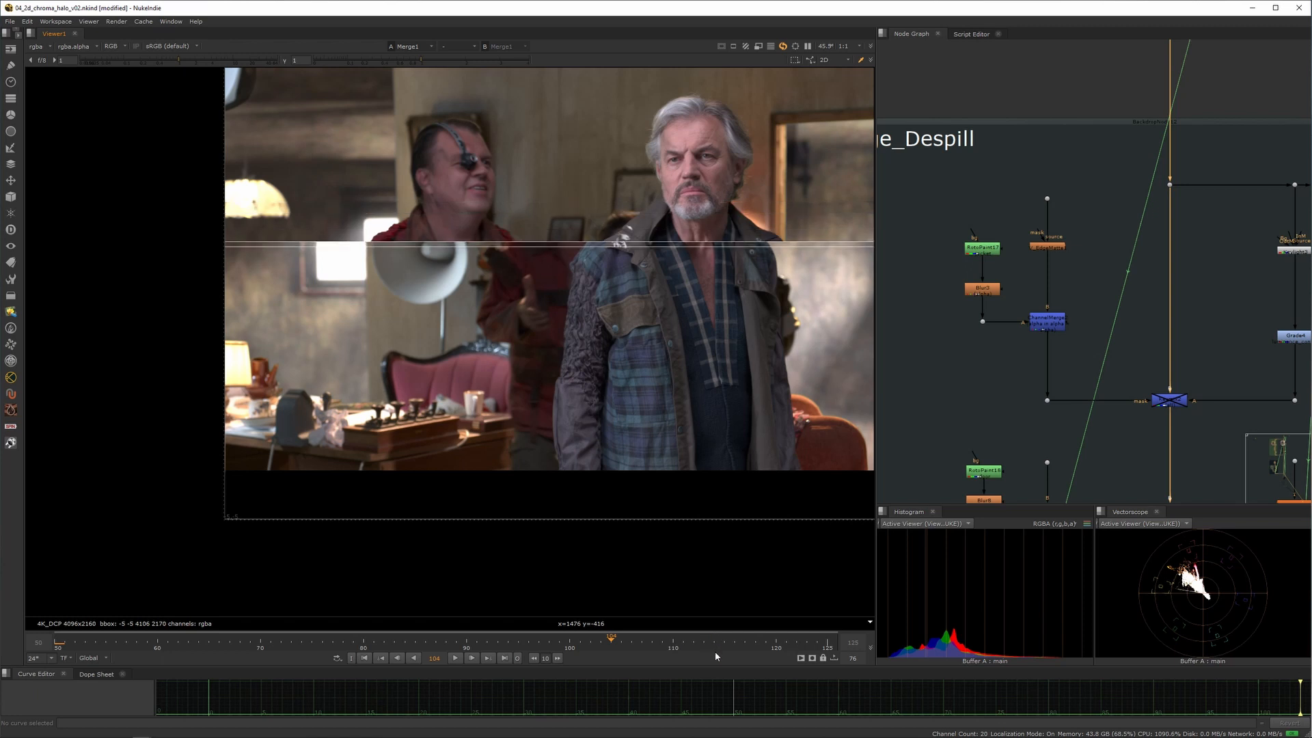
- Open the RotoPaint17 jacket node in the Edge_Despill group and inspect its shapes along the shoulder and sleeve
{"action": "scroll", "coordinate": [1036, 284], "scroll_direction": "up", "scroll_amount": 5}
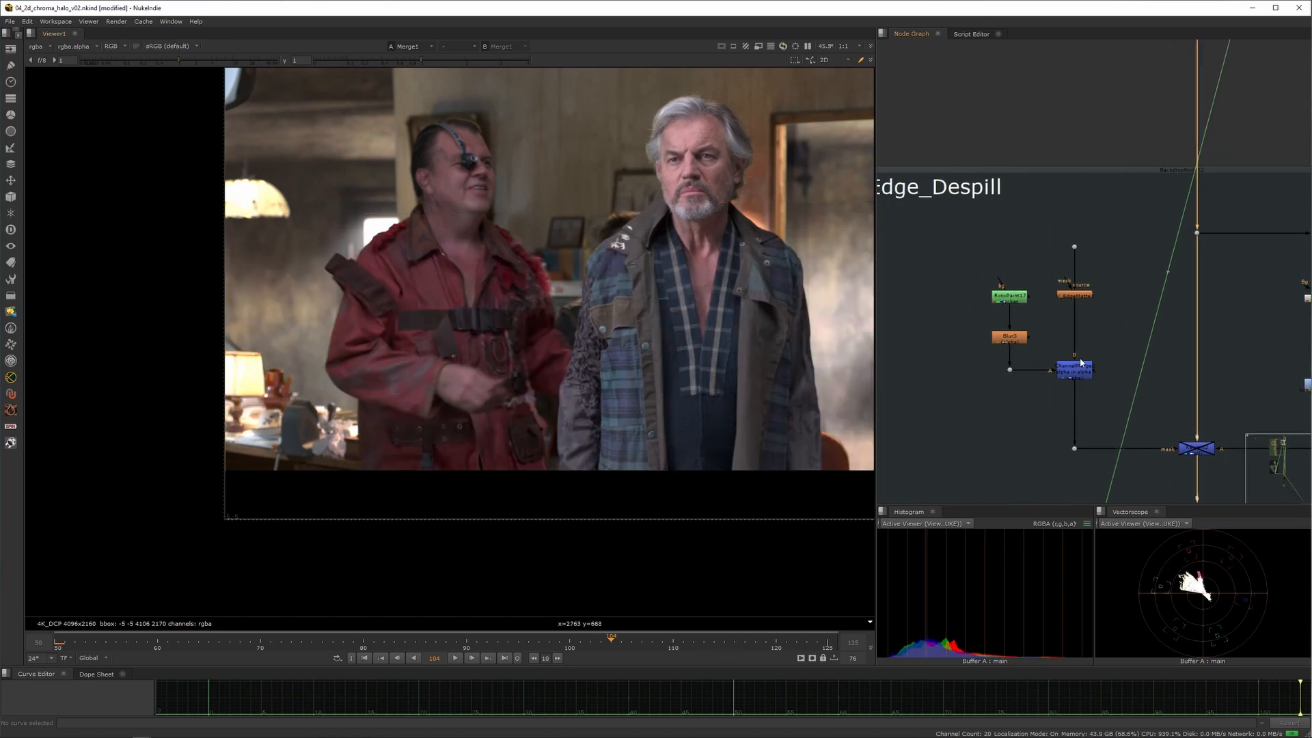
{"action": "double_click", "coordinate": [1024, 309]}
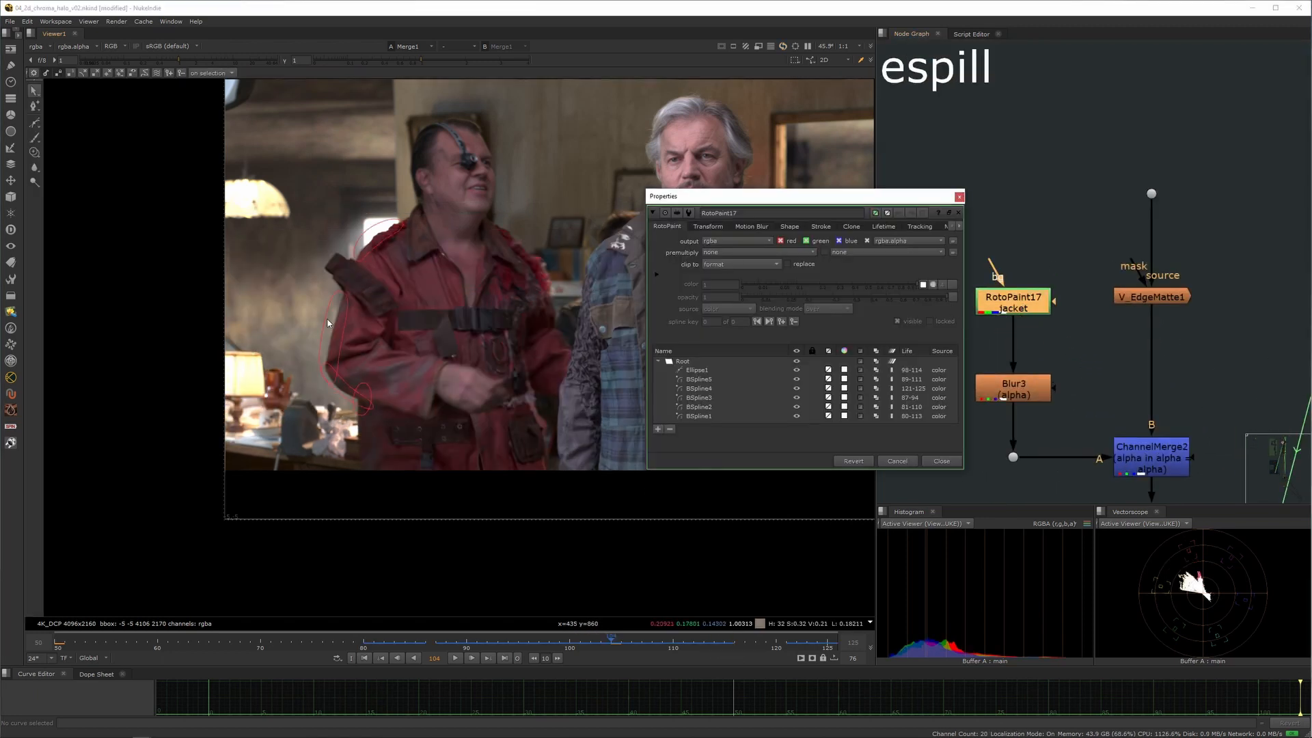
{"action": "scroll", "coordinate": [327, 322], "scroll_direction": "up", "scroll_amount": 4}
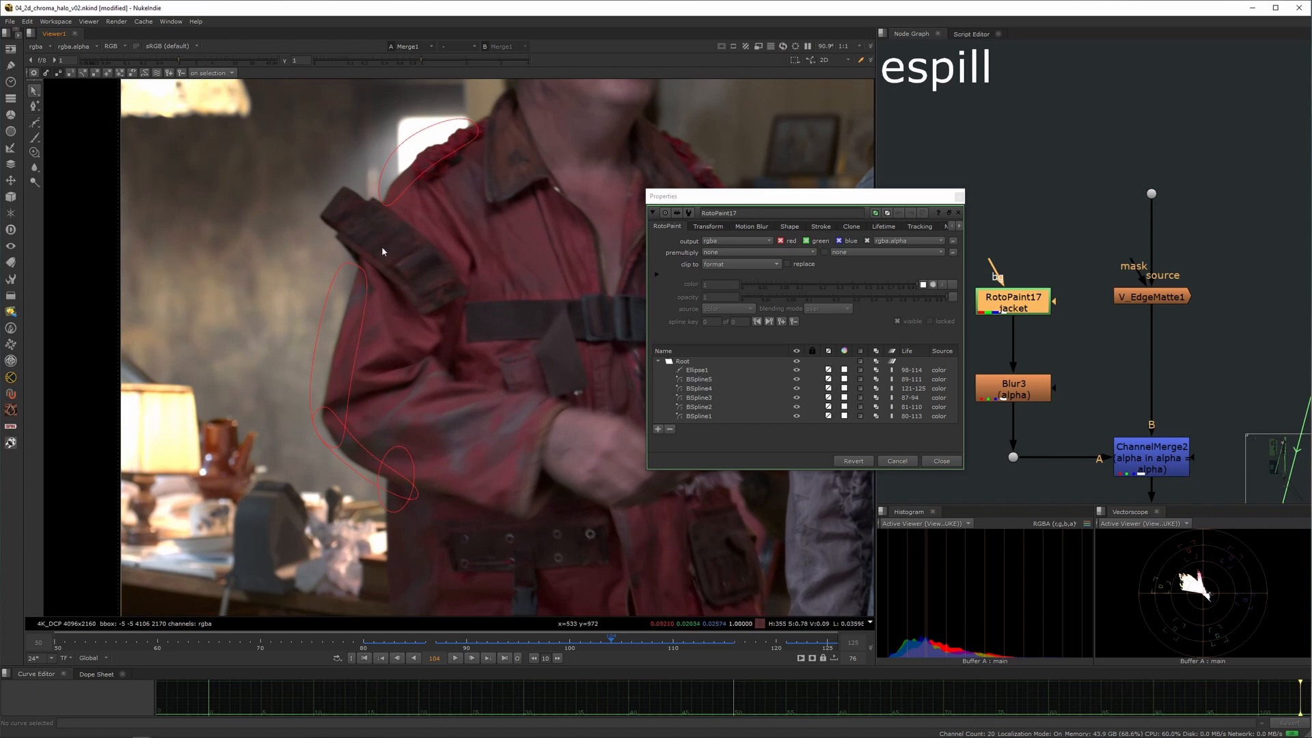
{"action": "middle_click_drag", "start_coordinate": [483, 118], "coordinate": [447, 220]}
{"action": "scroll", "coordinate": [387, 264], "scroll_direction": "up", "scroll_amount": 4}
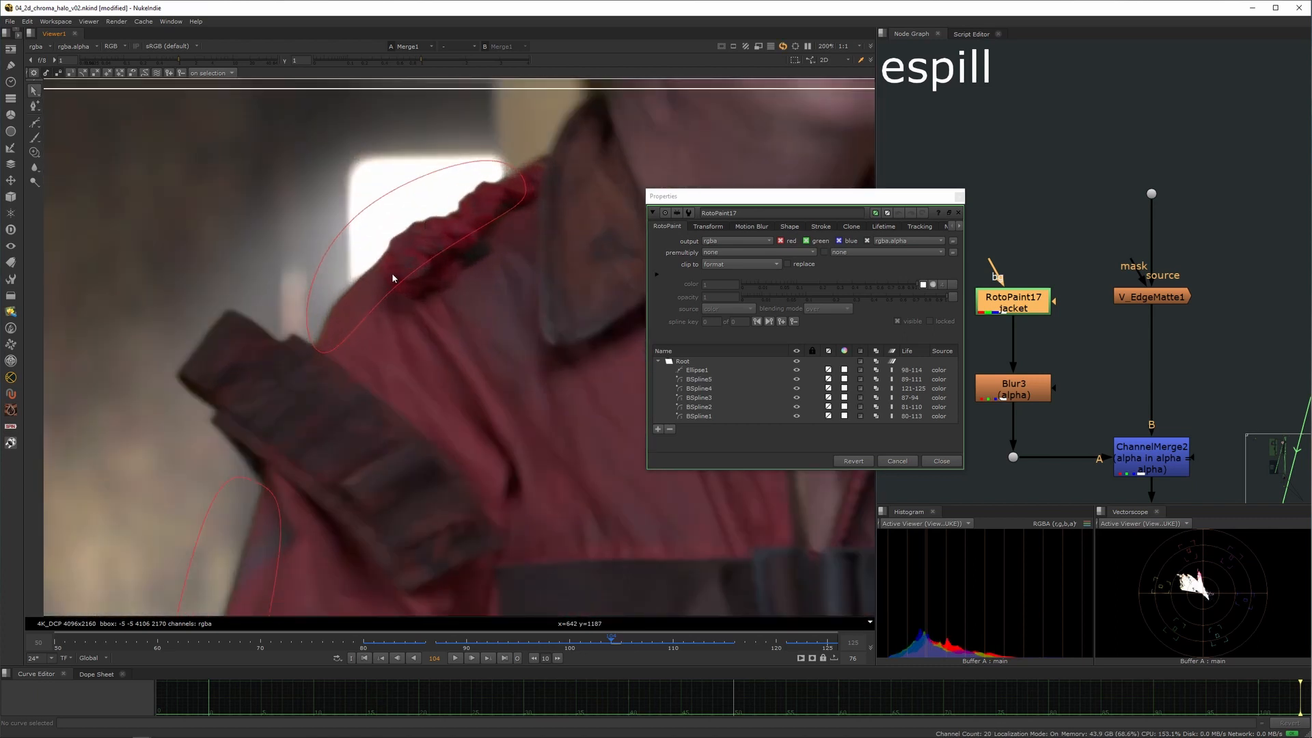
{"action": "scroll", "coordinate": [393, 278], "scroll_direction": "down", "scroll_amount": 3}
{"action": "scroll", "coordinate": [327, 402], "scroll_direction": "up", "scroll_amount": 2}
{"action": "scroll", "coordinate": [1145, 280], "scroll_direction": "down", "scroll_amount": 1}
{"action": "scroll", "coordinate": [1146, 280], "scroll_direction": "down", "scroll_amount": 4}
- View the Dot10 output feeding the Edge_Despill group and inspect the jacket sleeve against the green screen
{"action": "middle_click_drag", "start_coordinate": [1213, 287], "coordinate": [1051, 326]}
{"action": "left_click", "coordinate": [1078, 277]}
{"action": "key", "text": "1"}
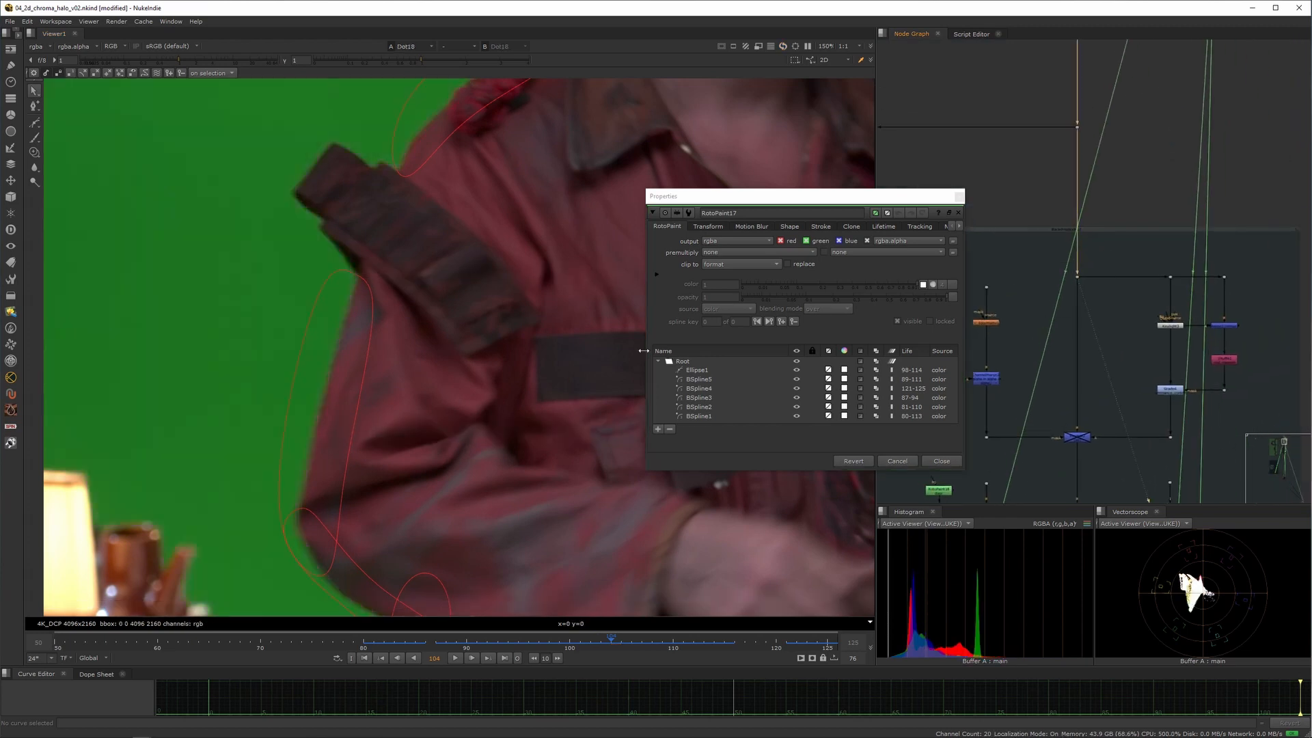
{"action": "middle_click_drag", "start_coordinate": [544, 393], "coordinate": [443, 361]}
- View the Keylight3 output around the jacket sleeve and close the RotoPaint17 properties
{"action": "middle_click_drag", "start_coordinate": [1167, 337], "coordinate": [1089, 357]}
{"action": "scroll", "coordinate": [1111, 347], "scroll_direction": "up", "scroll_amount": 3}
{"action": "left_click", "coordinate": [1084, 342]}
{"action": "key", "text": "1"}
{"action": "middle_click_drag", "start_coordinate": [515, 372], "coordinate": [652, 341]}
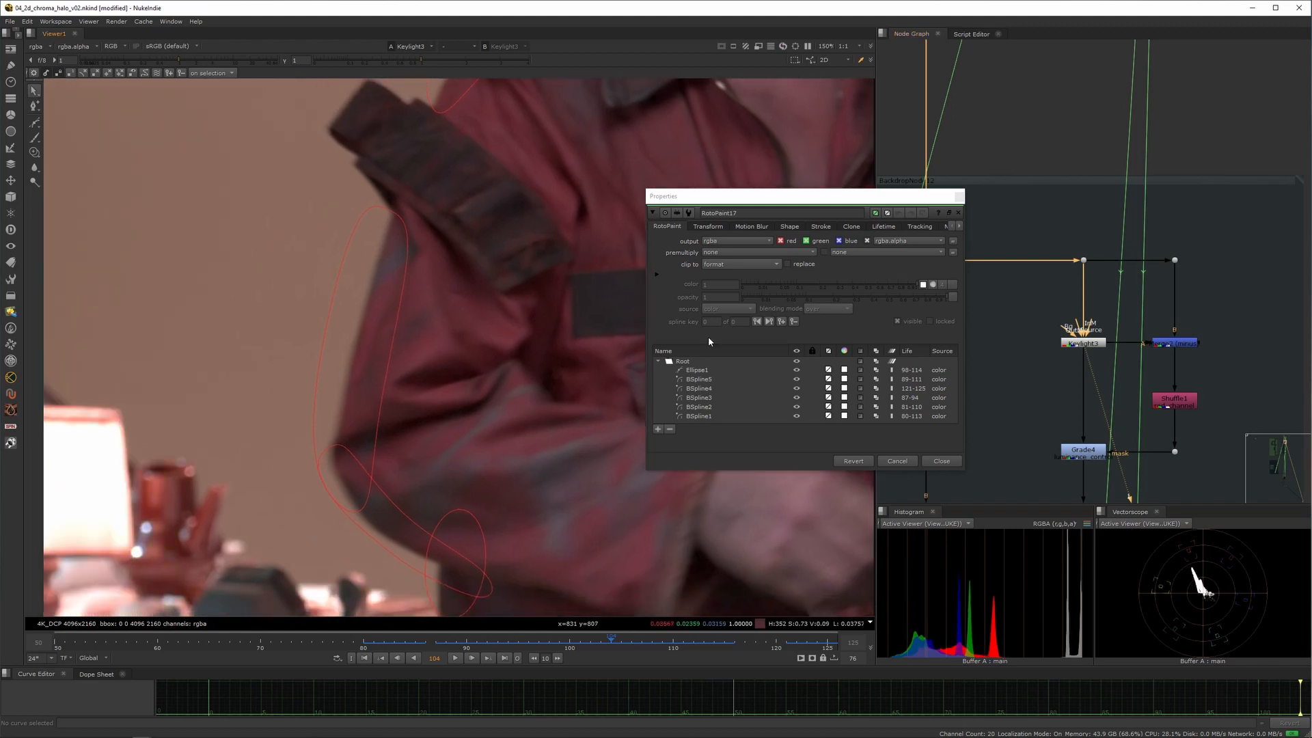
{"action": "left_click", "coordinate": [957, 463]}
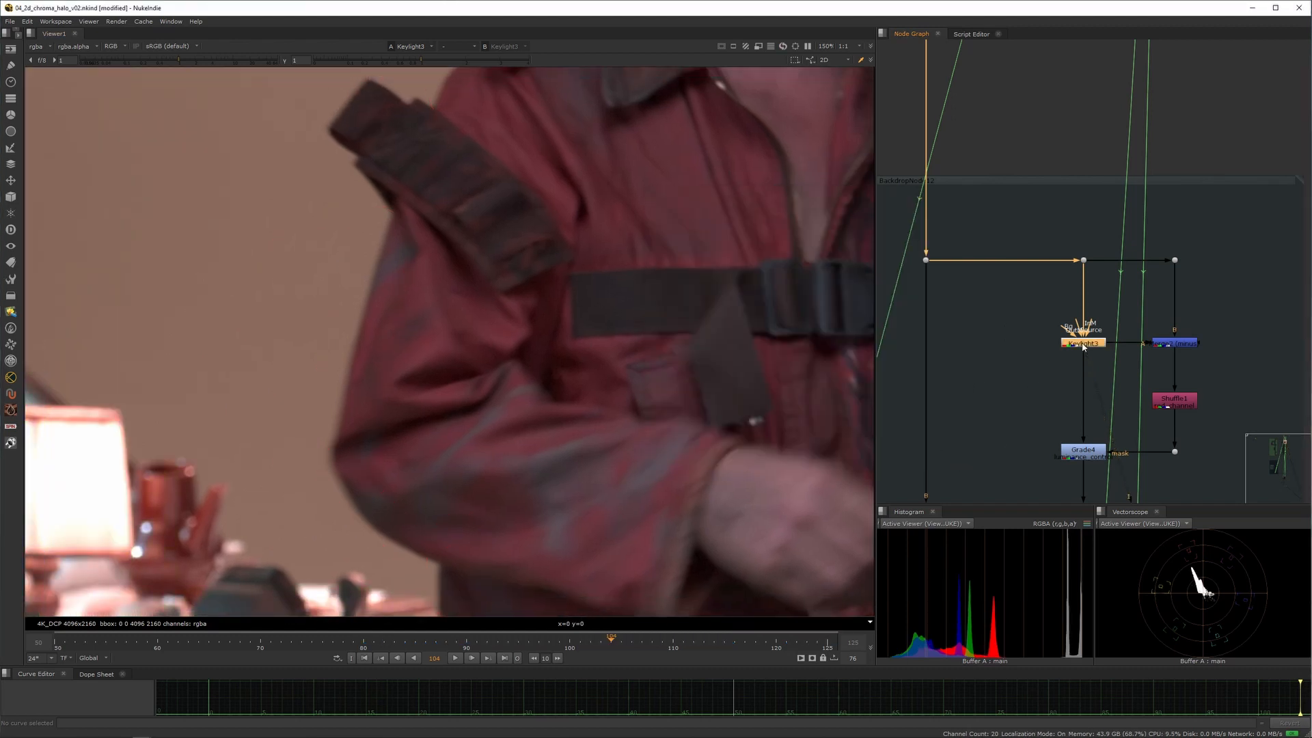
- Open the Keylight3 properties and examine the despilled sleeve edge up close
{"action": "double_click", "coordinate": [1084, 344]}
{"action": "scroll", "coordinate": [507, 378], "scroll_direction": "up", "scroll_amount": 4}
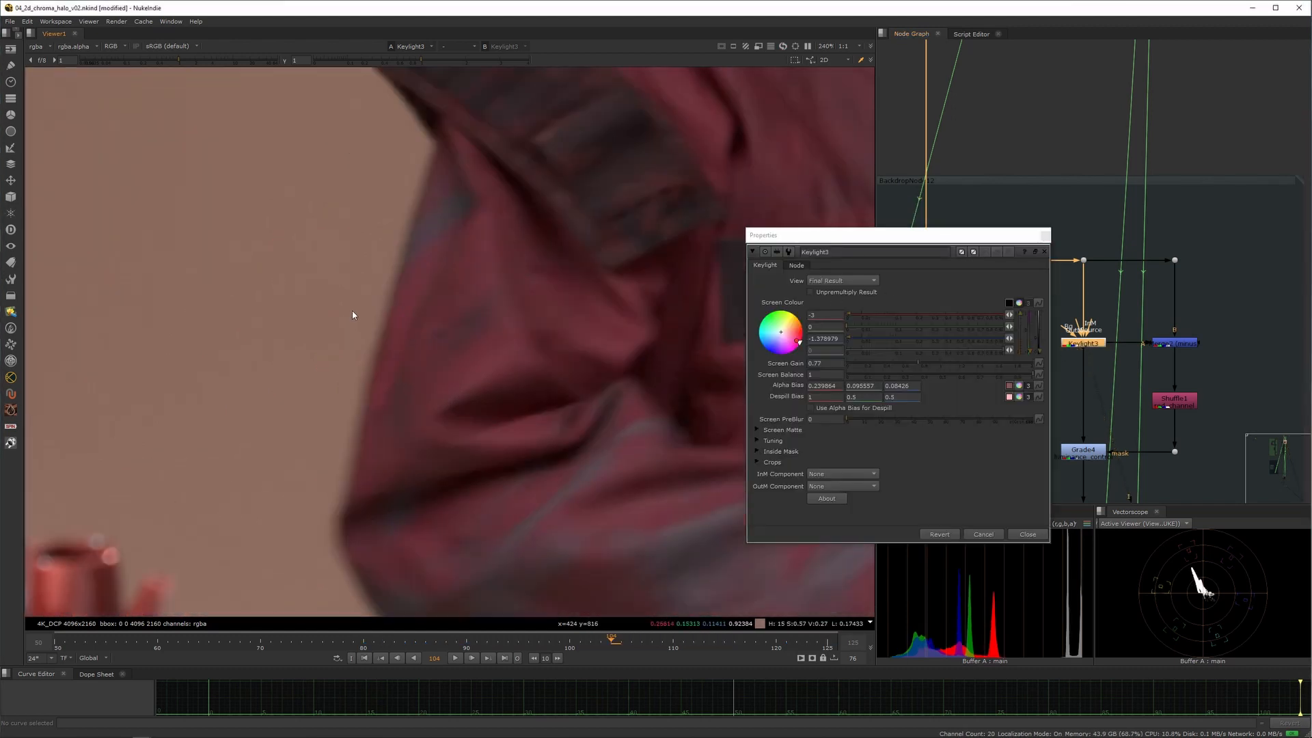
{"action": "scroll", "coordinate": [433, 268], "scroll_direction": "up", "scroll_amount": 3}
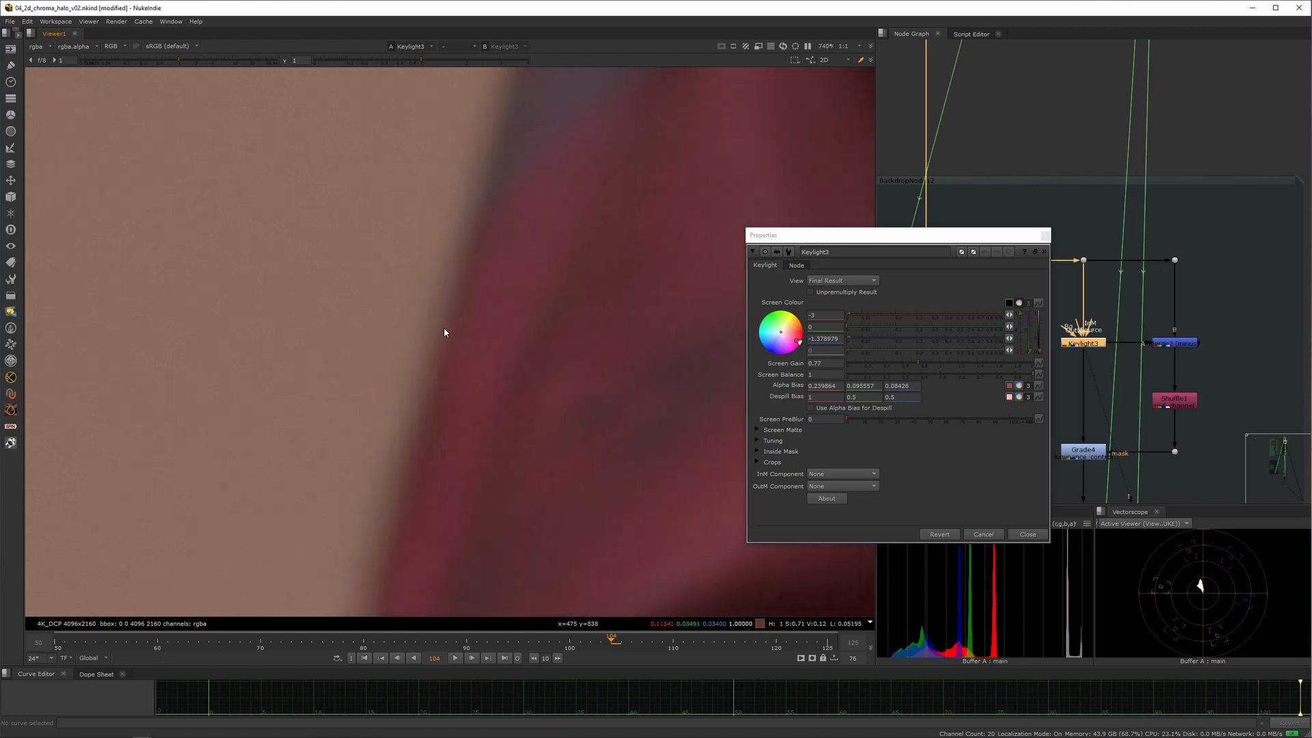
{"action": "scroll", "coordinate": [404, 320], "scroll_direction": "down", "scroll_amount": 10}
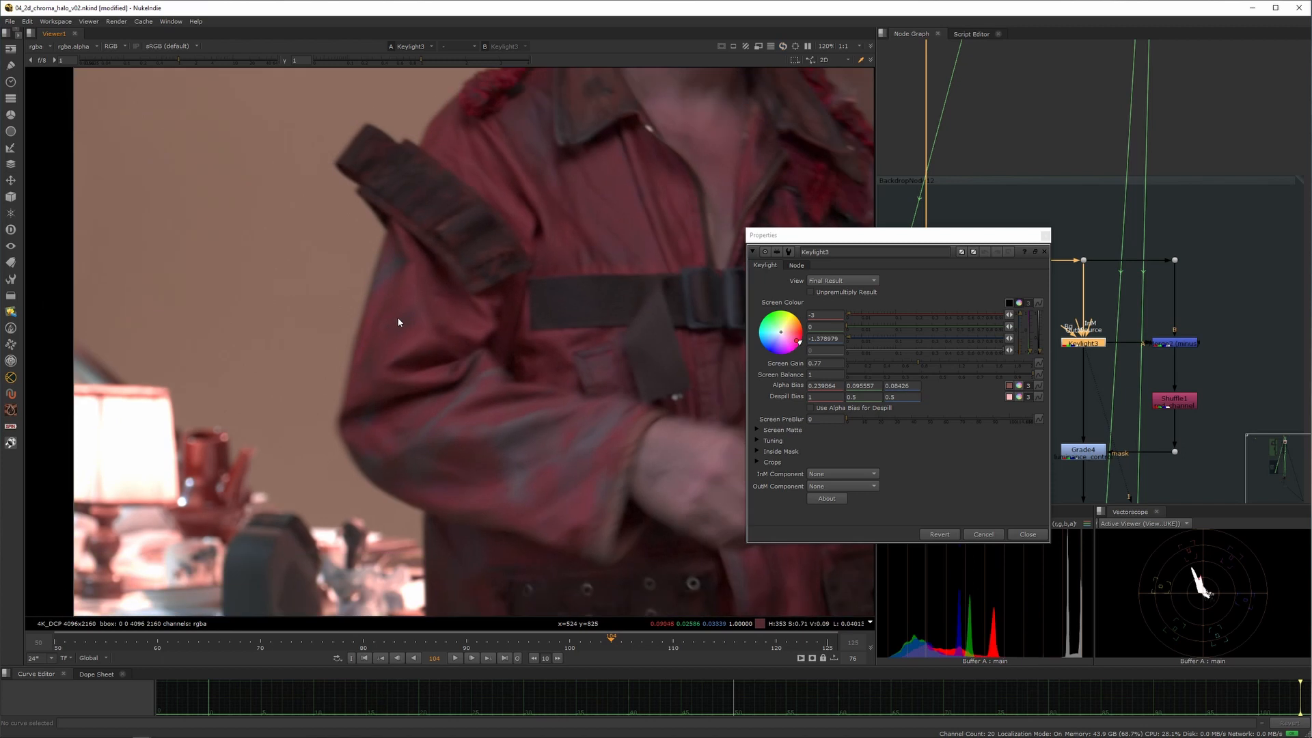
{"action": "middle_click_drag", "start_coordinate": [404, 320], "coordinate": [363, 339]}
- View the Merge2 minus output and the Shuffle1 red channel to examine the spill matte around the jacket
{"action": "left_click", "coordinate": [1172, 342]}
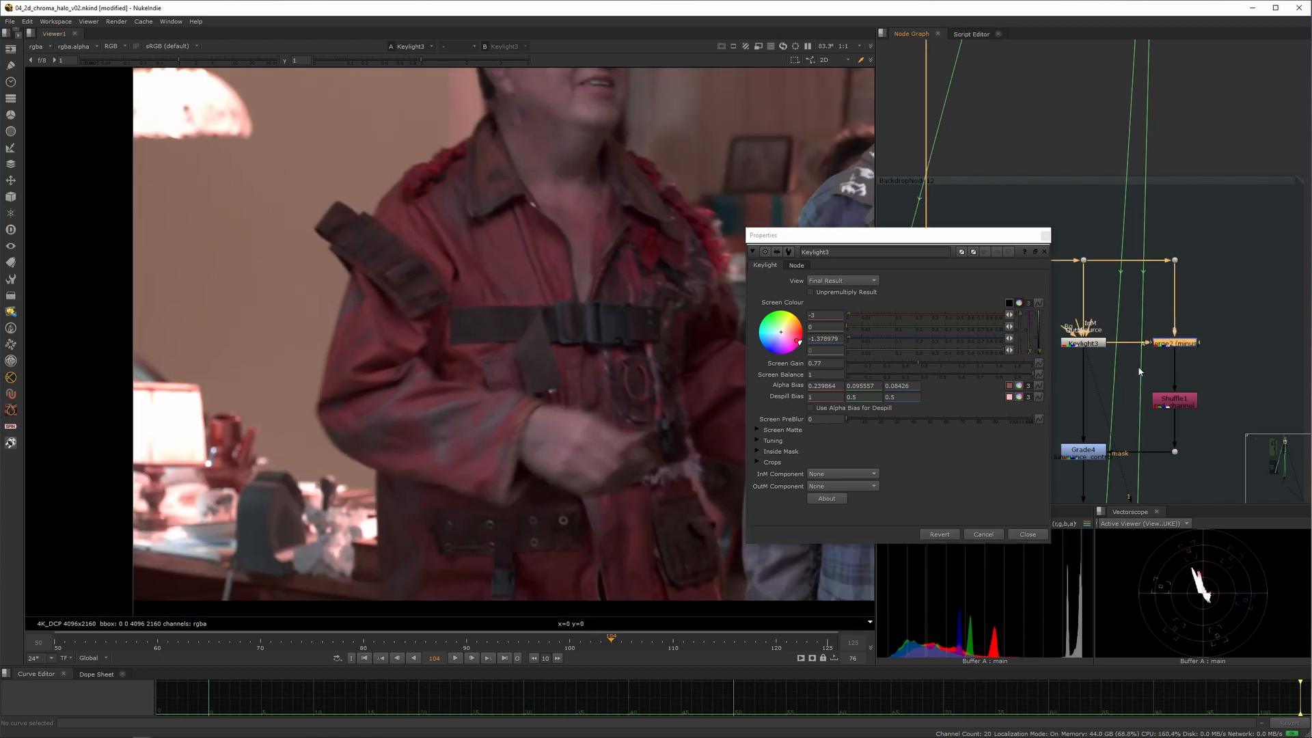
{"action": "key", "text": "1"}
{"action": "scroll", "coordinate": [1160, 344], "scroll_direction": "up", "scroll_amount": 3}
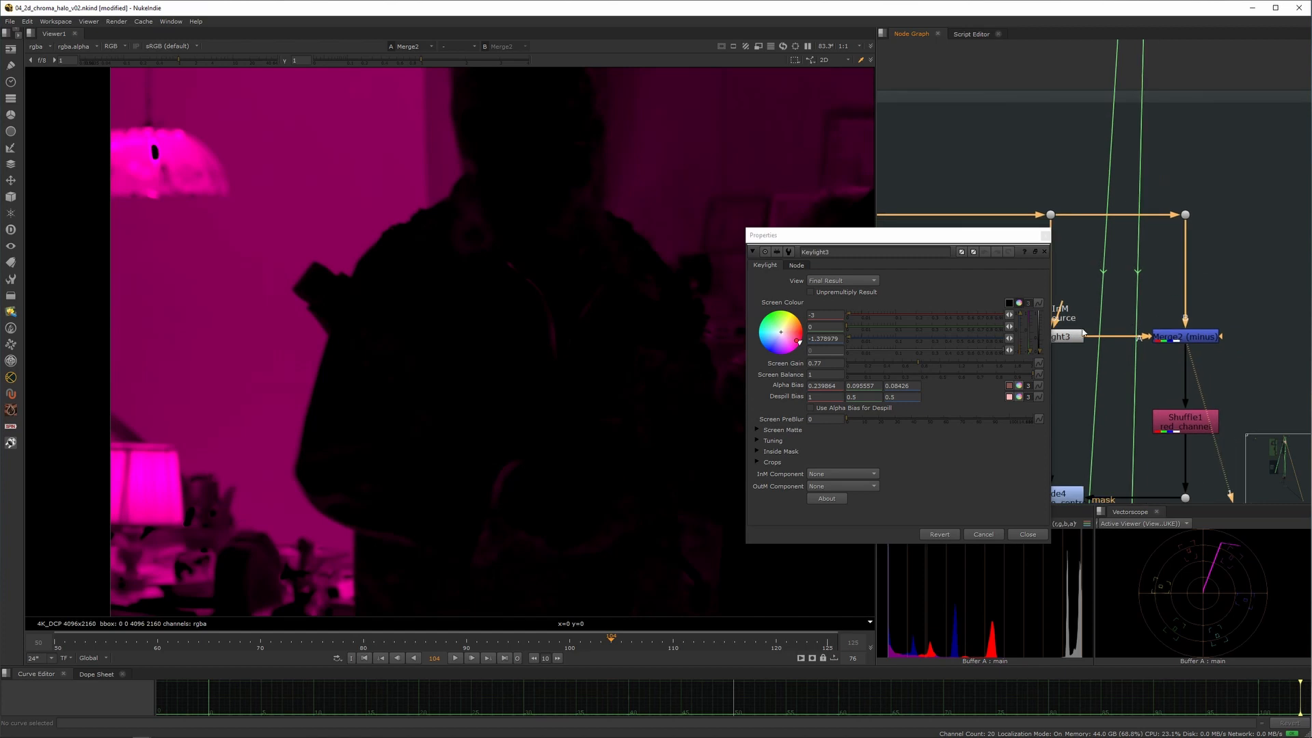
{"action": "scroll", "coordinate": [441, 308], "scroll_direction": "down", "scroll_amount": 2}
{"action": "left_click_drag", "start_coordinate": [1245, 384], "coordinate": [1187, 427]}
{"action": "key", "text": "1"}
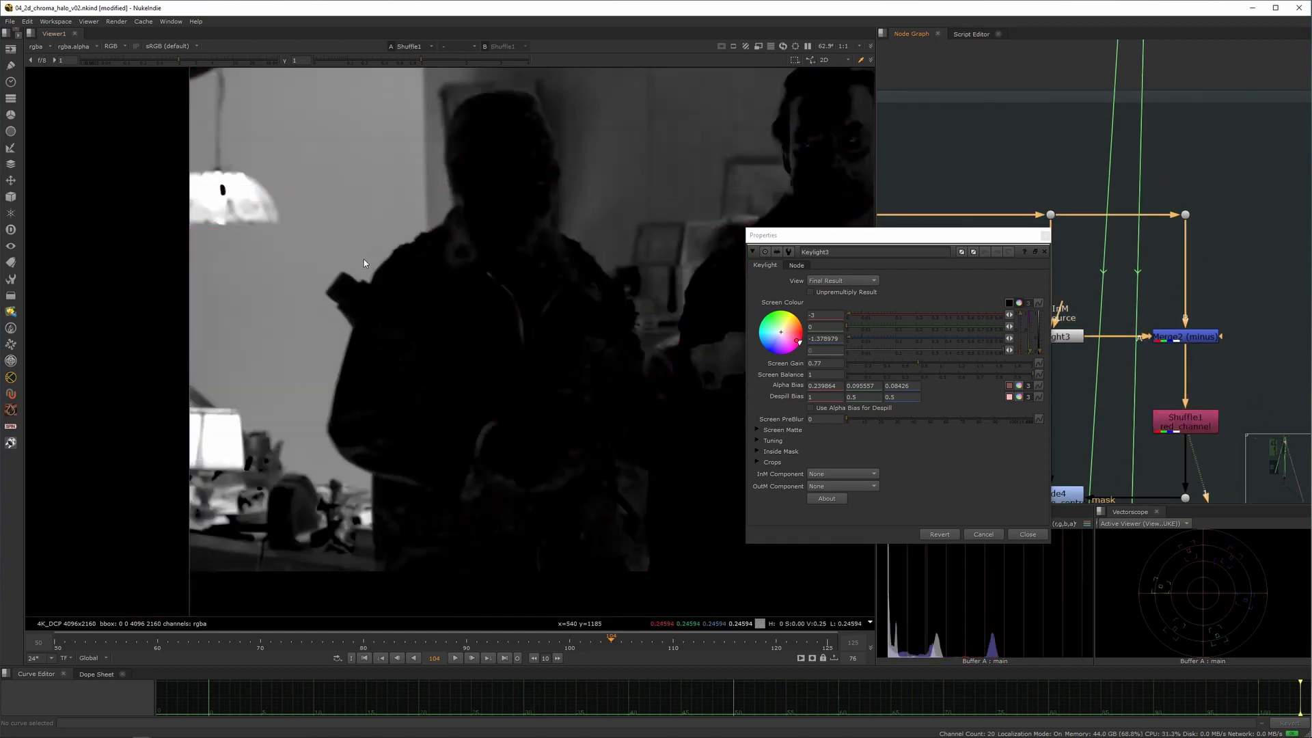
{"action": "scroll", "coordinate": [477, 290], "scroll_direction": "down", "scroll_amount": 5}
- View the output of the first keymix in the Edge_Despill group, enable that node and inspect the sleeve edge
{"action": "middle_click_drag", "start_coordinate": [1124, 412], "coordinate": [1248, 310]}
{"action": "middle_click_drag", "start_coordinate": [1288, 479], "coordinate": [1310, 311]}
{"action": "left_click_drag", "start_coordinate": [1221, 331], "coordinate": [1161, 389]}
{"action": "key", "text": "1"}
{"action": "key", "text": "d"}
{"action": "scroll", "coordinate": [1217, 328], "scroll_direction": "down", "scroll_amount": 8}
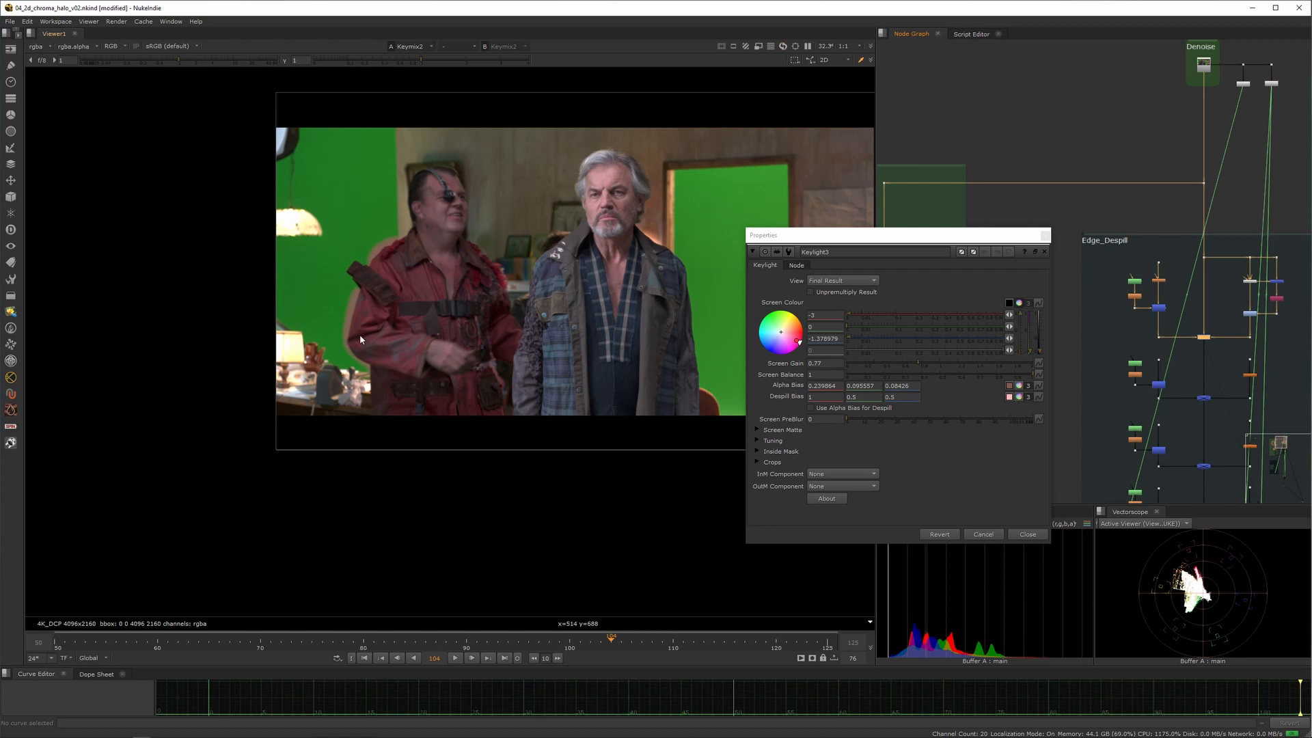
{"action": "scroll", "coordinate": [360, 335], "scroll_direction": "up", "scroll_amount": 10}
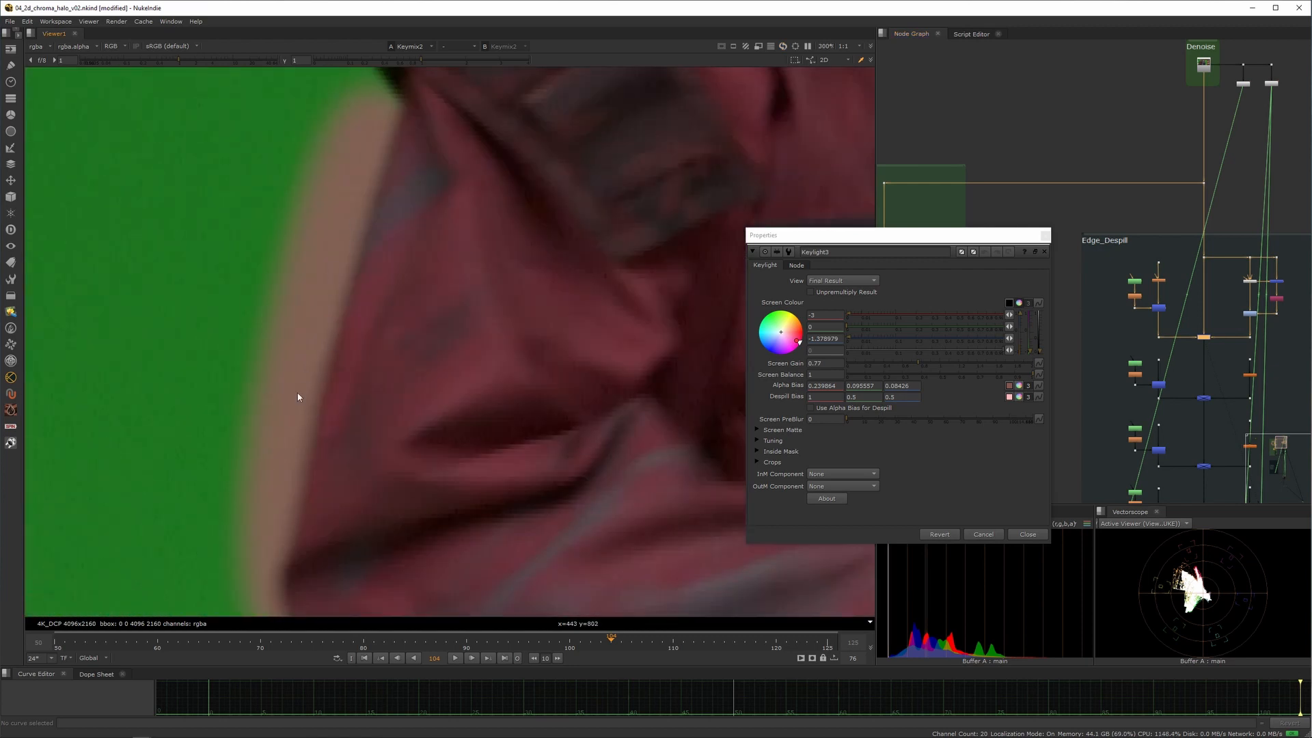
- Reopen the RotoPaint17 jacket node and inspect its shapes around the shoulder strap
{"action": "scroll", "coordinate": [1162, 253], "scroll_direction": "up", "scroll_amount": 5}
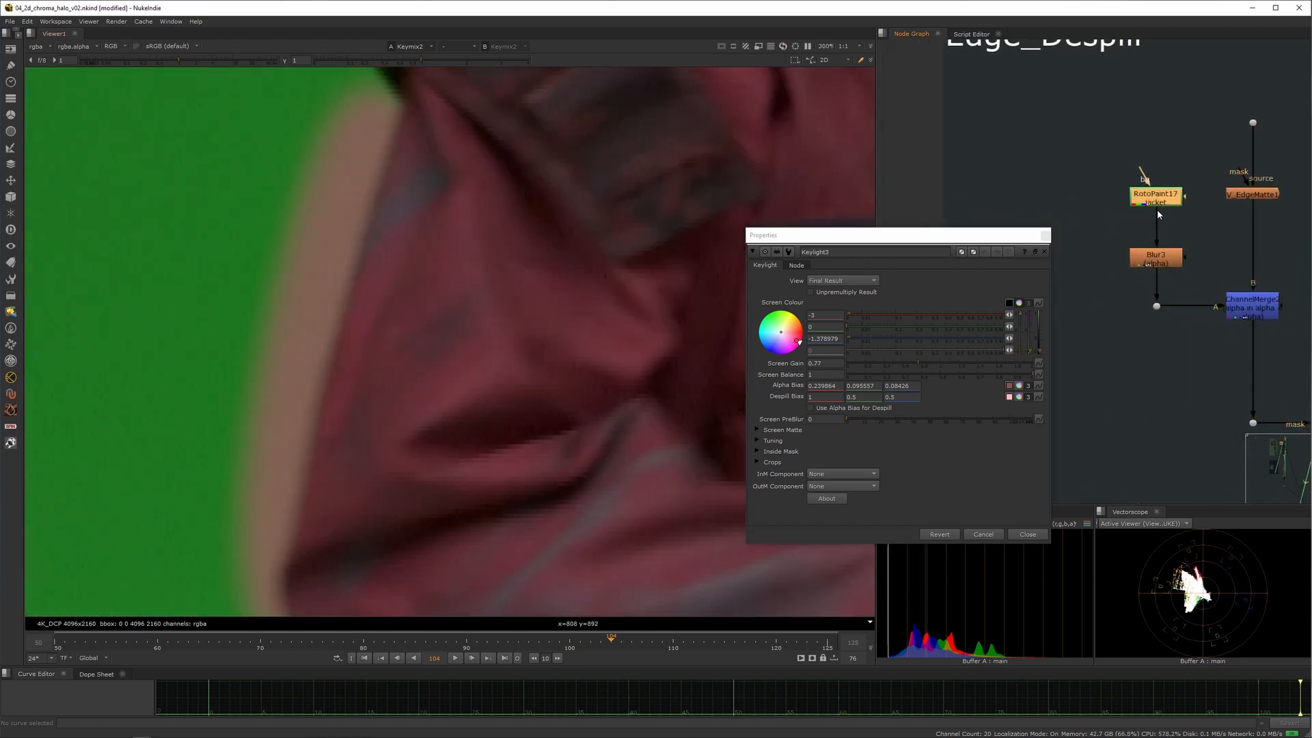
{"action": "double_click", "coordinate": [1157, 198]}
{"action": "scroll", "coordinate": [384, 342], "scroll_direction": "down", "scroll_amount": 8}
{"action": "scroll", "coordinate": [378, 255], "scroll_direction": "up", "scroll_amount": 5}
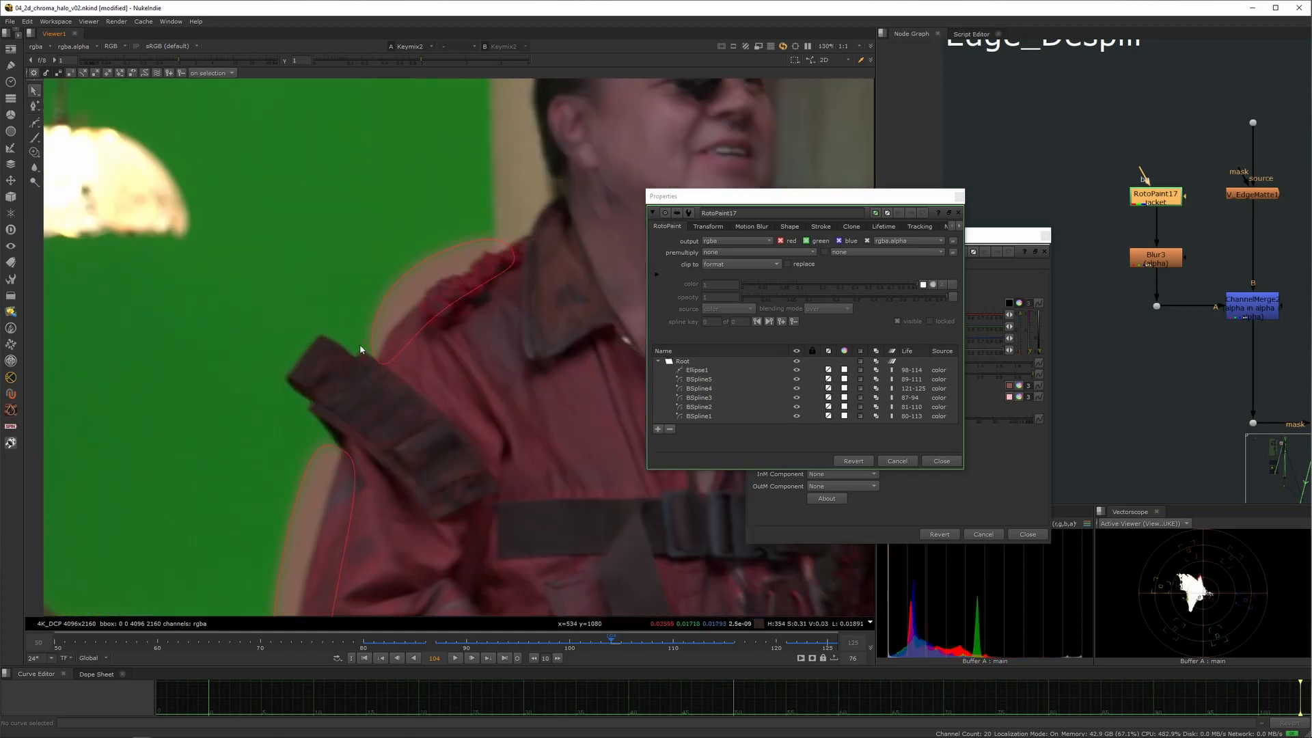
{"action": "scroll", "coordinate": [305, 371], "scroll_direction": "up", "scroll_amount": 4}
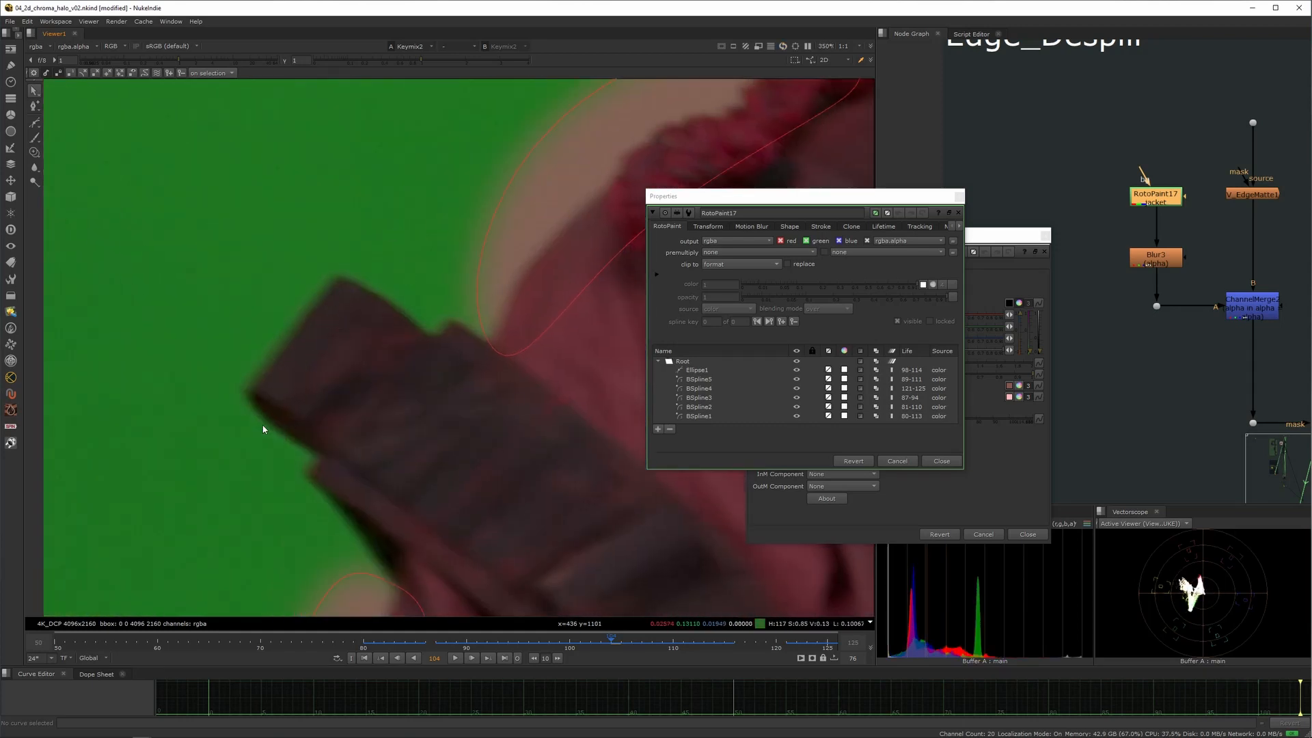
{"action": "scroll", "coordinate": [389, 406], "scroll_direction": "down", "scroll_amount": 3}
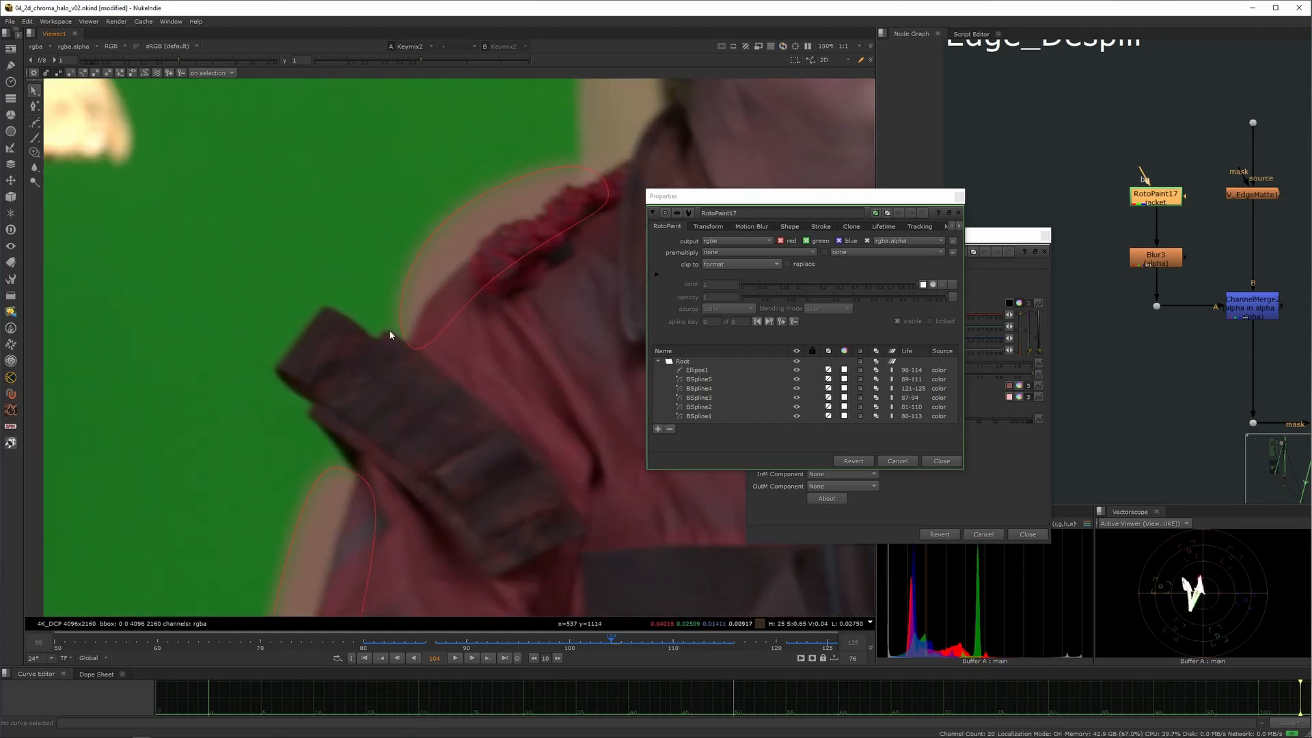
- Try to stretch the BSpline5 shape outward over the shoulder strap and check the strap's edge
{"action": "left_click", "coordinate": [402, 338]}
{"action": "left_click_drag", "start_coordinate": [398, 300], "coordinate": [176, 375]}
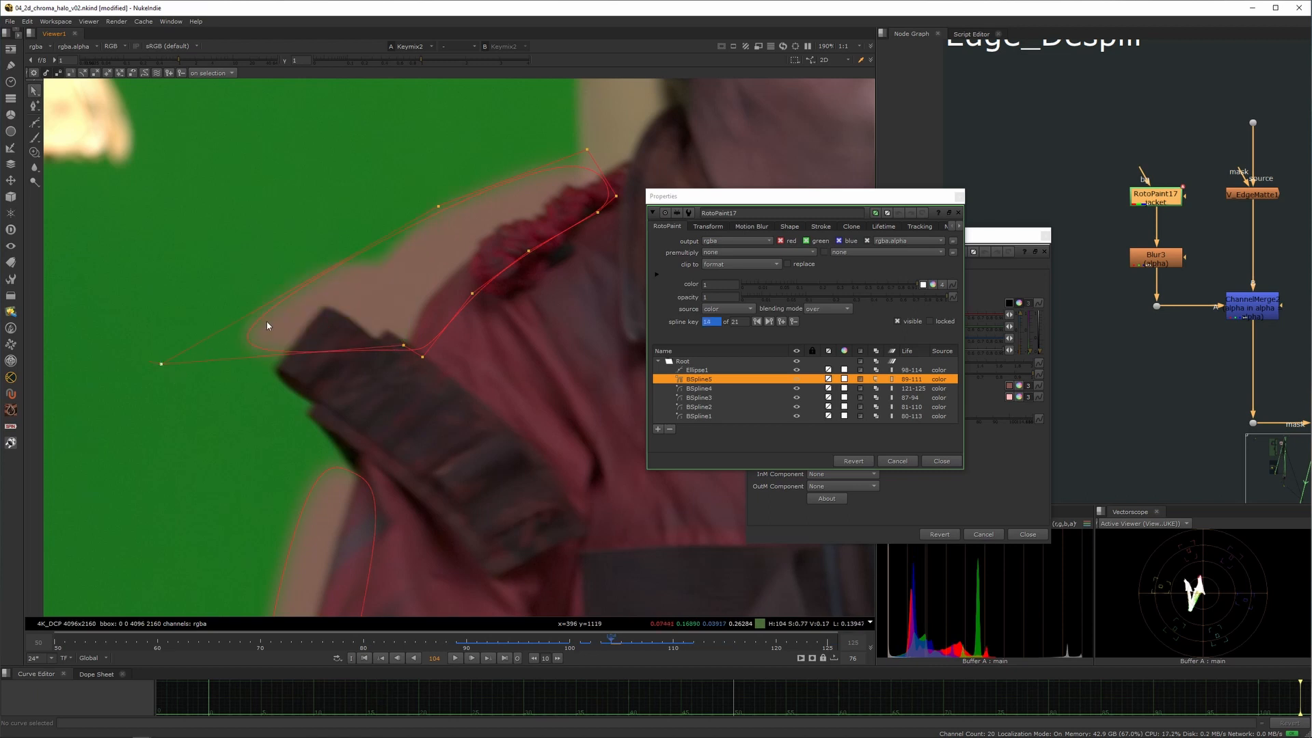
{"action": "scroll", "coordinate": [301, 314], "scroll_direction": "up", "scroll_amount": 5}
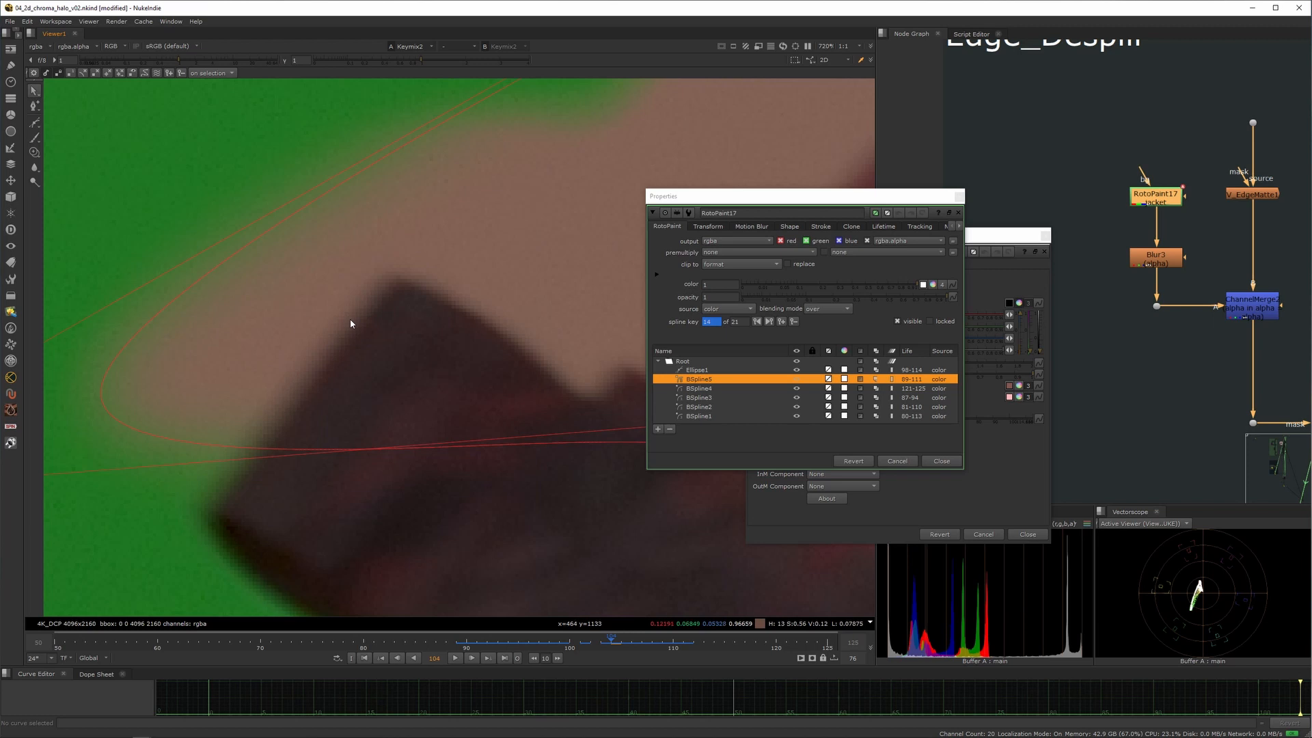
{"action": "scroll", "coordinate": [346, 326], "scroll_direction": "down", "scroll_amount": 5}
{"action": "scroll", "coordinate": [448, 309], "scroll_direction": "down", "scroll_amount": 3}
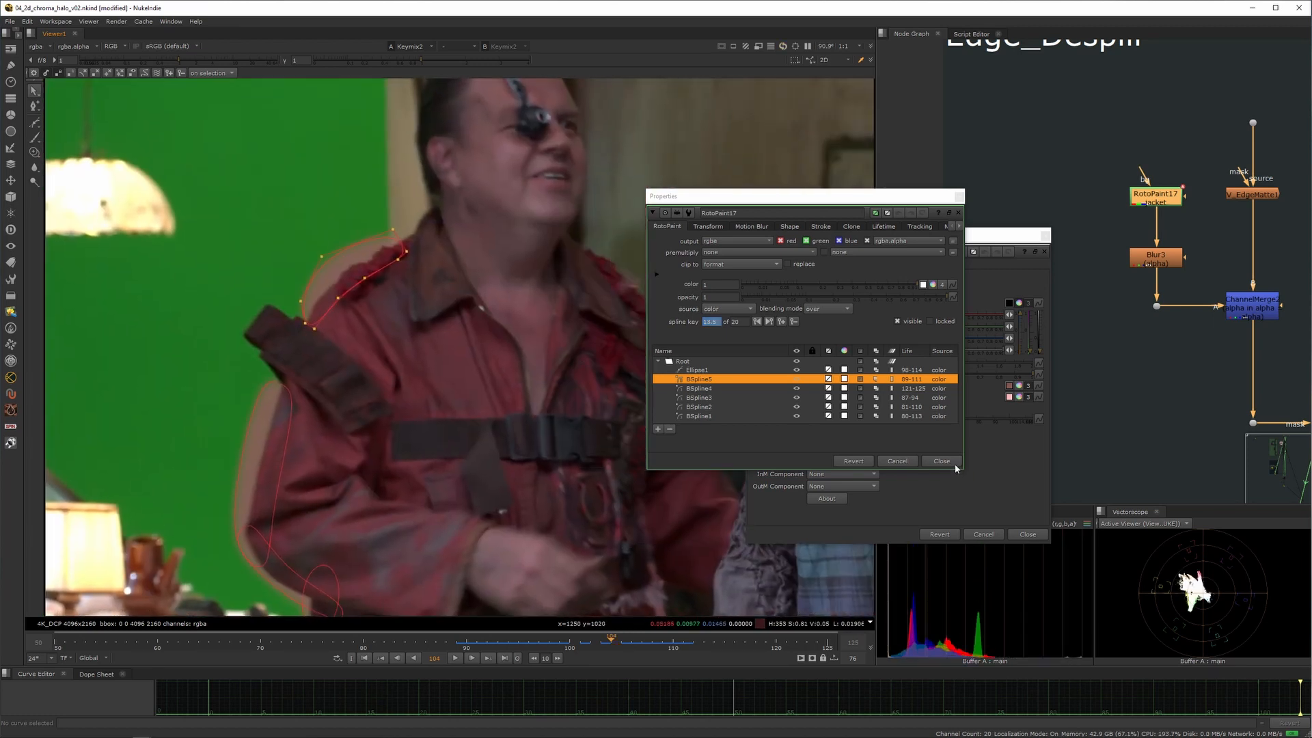
- Close the RotoPaint17 properties and examine the despilled shoulder and sleeve edges in the Keymix2 output
{"action": "left_click", "coordinate": [955, 464]}
{"action": "scroll", "coordinate": [1104, 318], "scroll_direction": "down", "scroll_amount": 3}
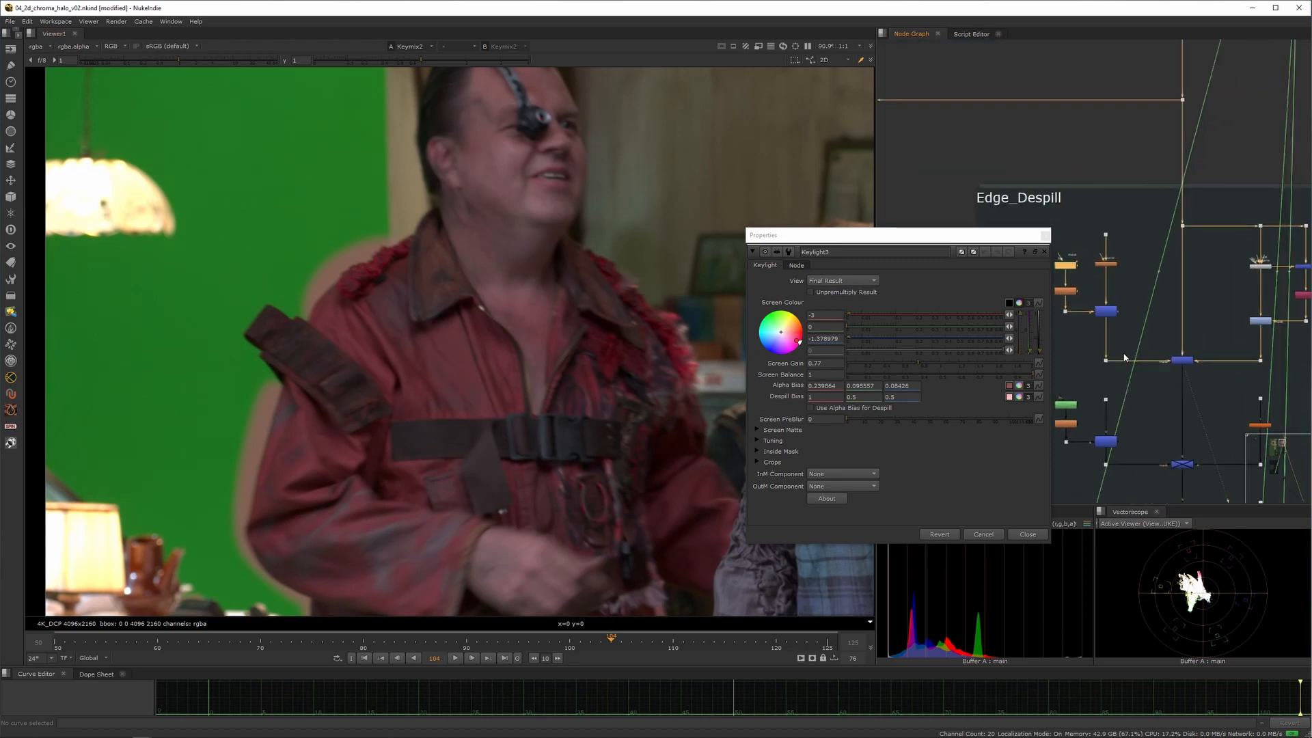
{"action": "scroll", "coordinate": [1203, 329], "scroll_direction": "up", "scroll_amount": 2}
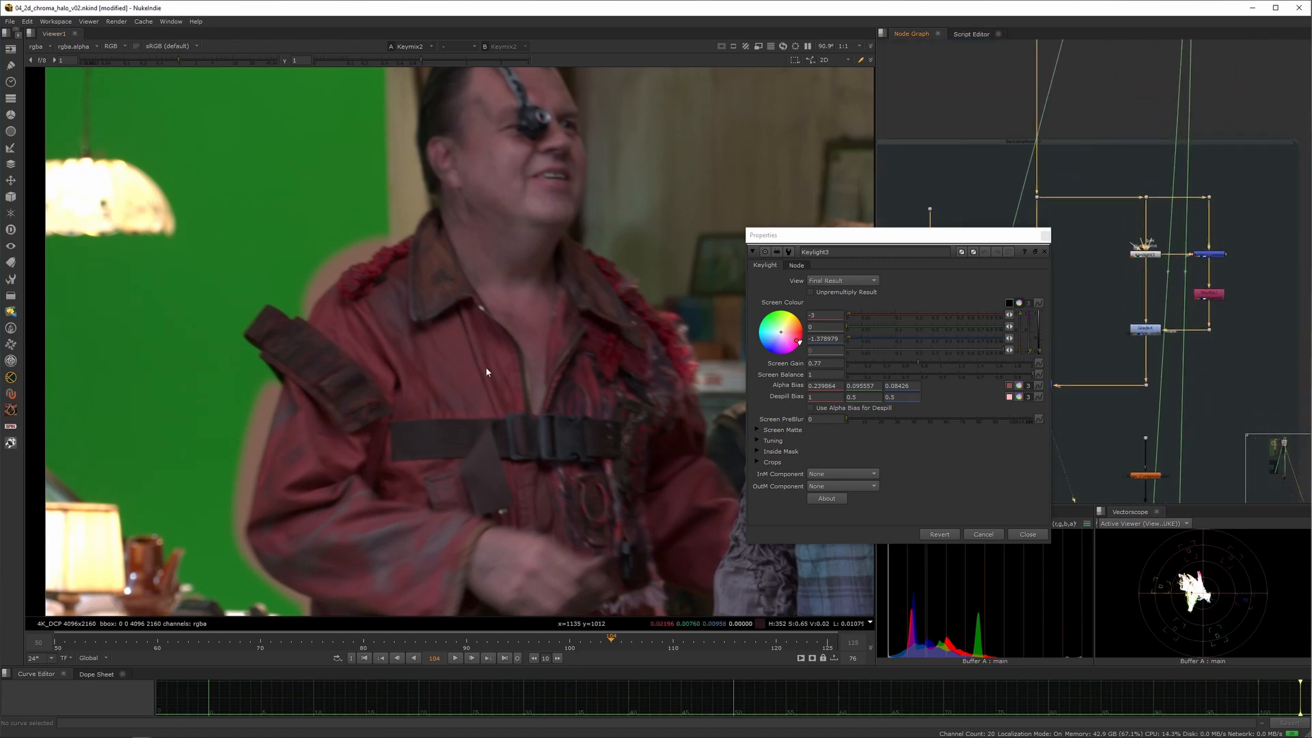
{"action": "scroll", "coordinate": [332, 301], "scroll_direction": "down", "scroll_amount": 3}
{"action": "scroll", "coordinate": [205, 321], "scroll_direction": "up", "scroll_amount": 4}
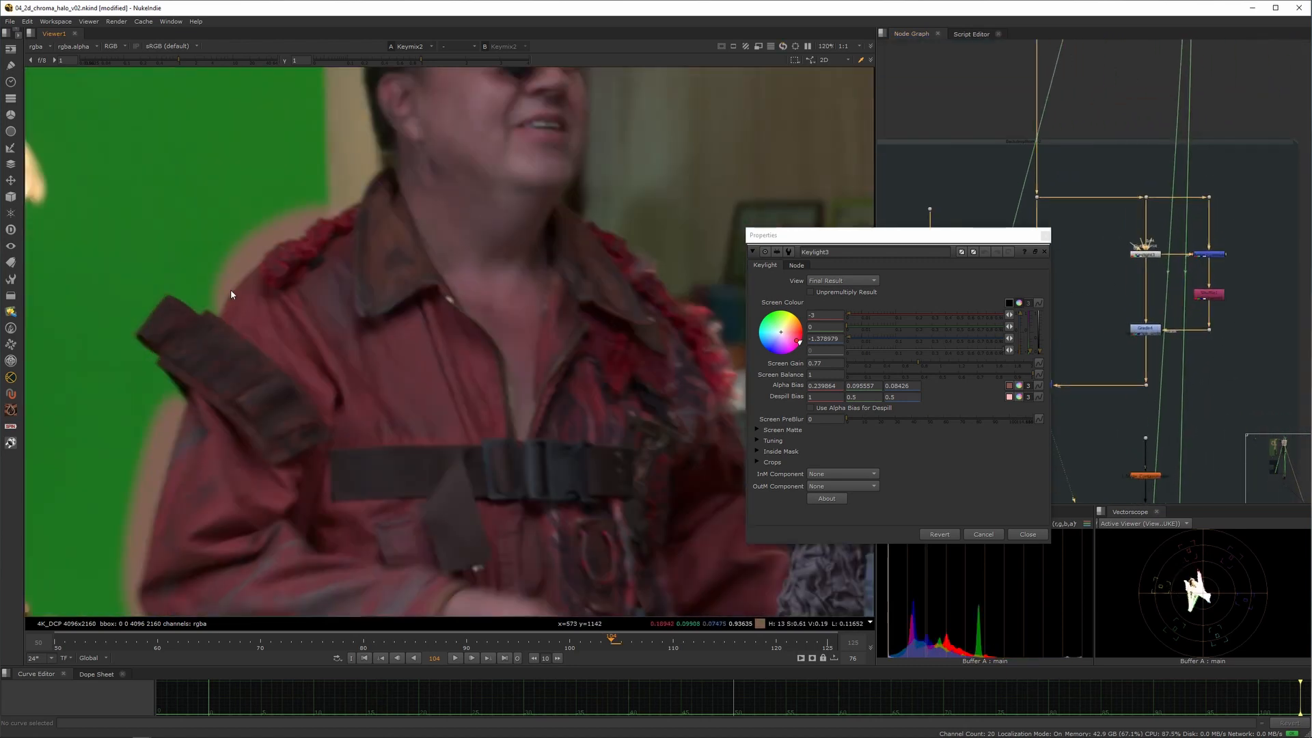
{"action": "scroll", "coordinate": [243, 321], "scroll_direction": "up", "scroll_amount": 2}
{"action": "scroll", "coordinate": [244, 321], "scroll_direction": "down", "scroll_amount": 4}
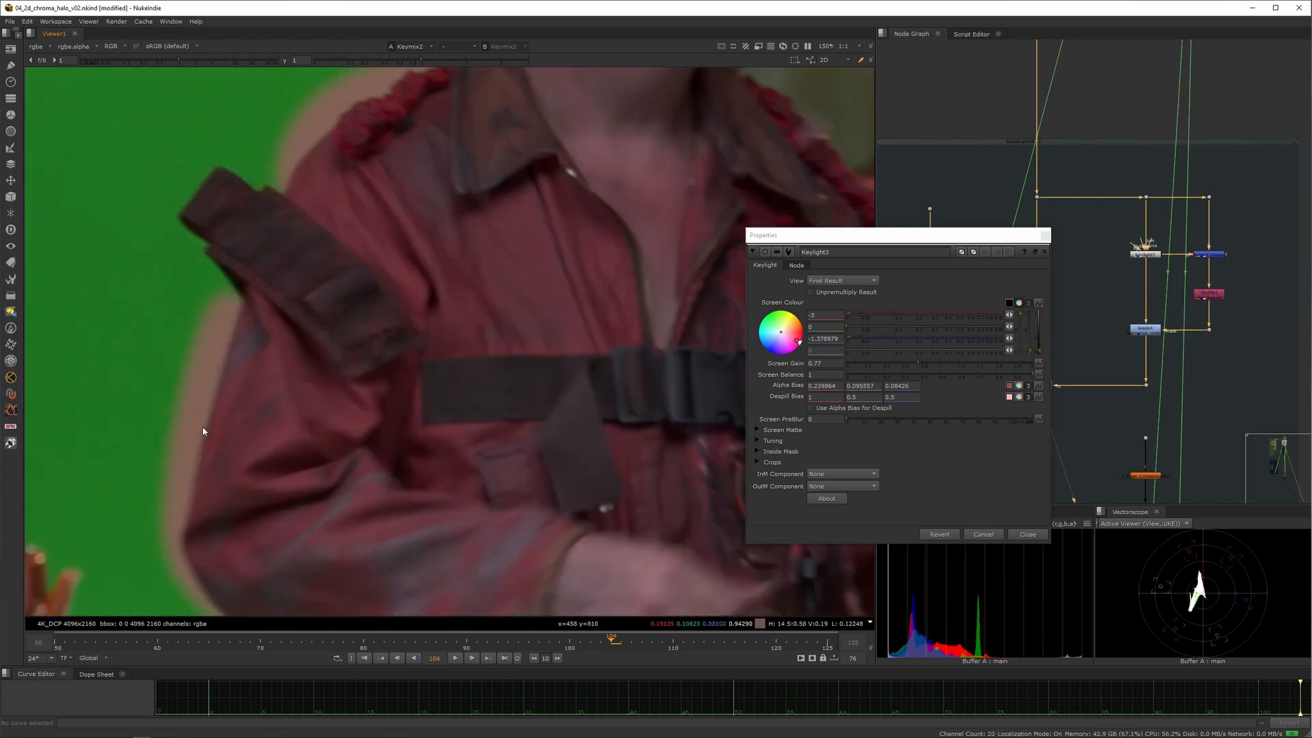
- Close the Keylight3 properties and open the Grade4 luminance-control node in the Edge_Despill group
{"action": "left_click", "coordinate": [1028, 534]}
{"action": "scroll", "coordinate": [1088, 411], "scroll_direction": "up", "scroll_amount": 6}
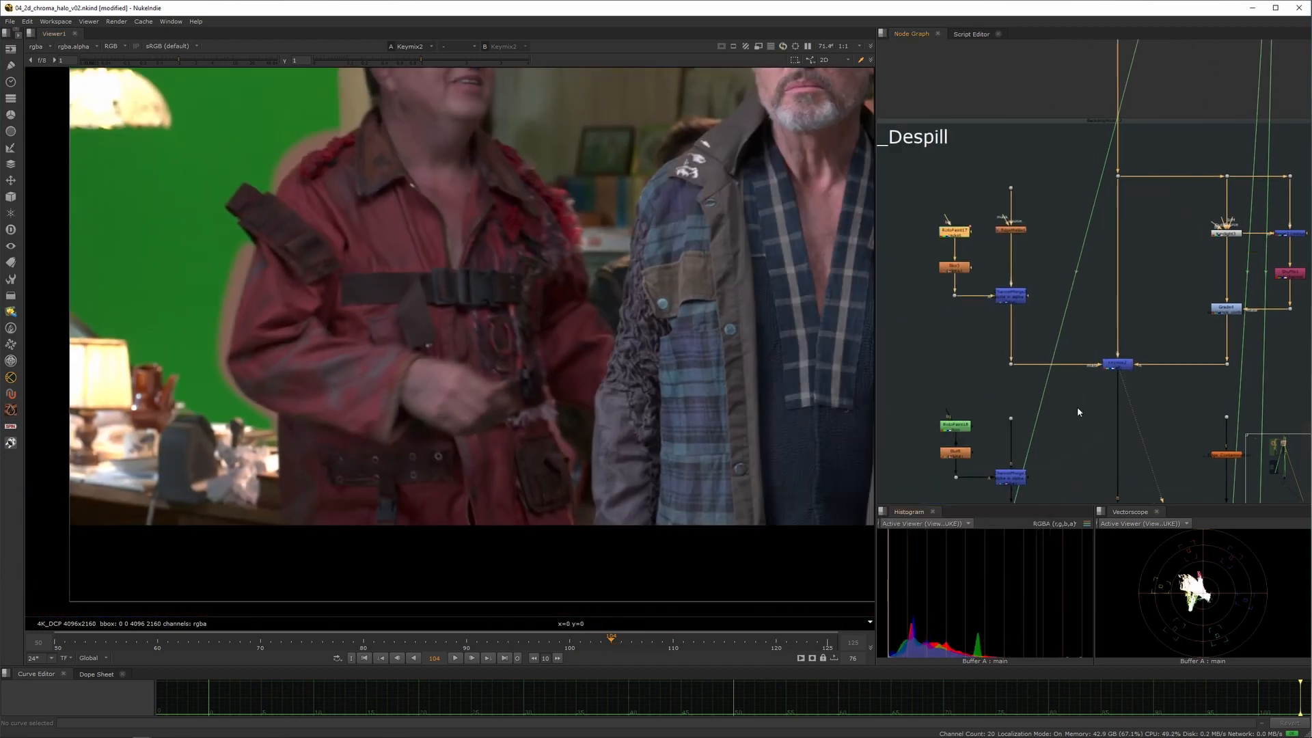
{"action": "middle_click_drag", "start_coordinate": [1046, 409], "coordinate": [1204, 339]}
{"action": "left_click_drag", "start_coordinate": [1114, 360], "coordinate": [986, 455]}
{"action": "middle_click_drag", "start_coordinate": [1215, 335], "coordinate": [1116, 386]}
{"action": "left_click", "coordinate": [1175, 346]}
{"action": "double_click", "coordinate": [1175, 346]}
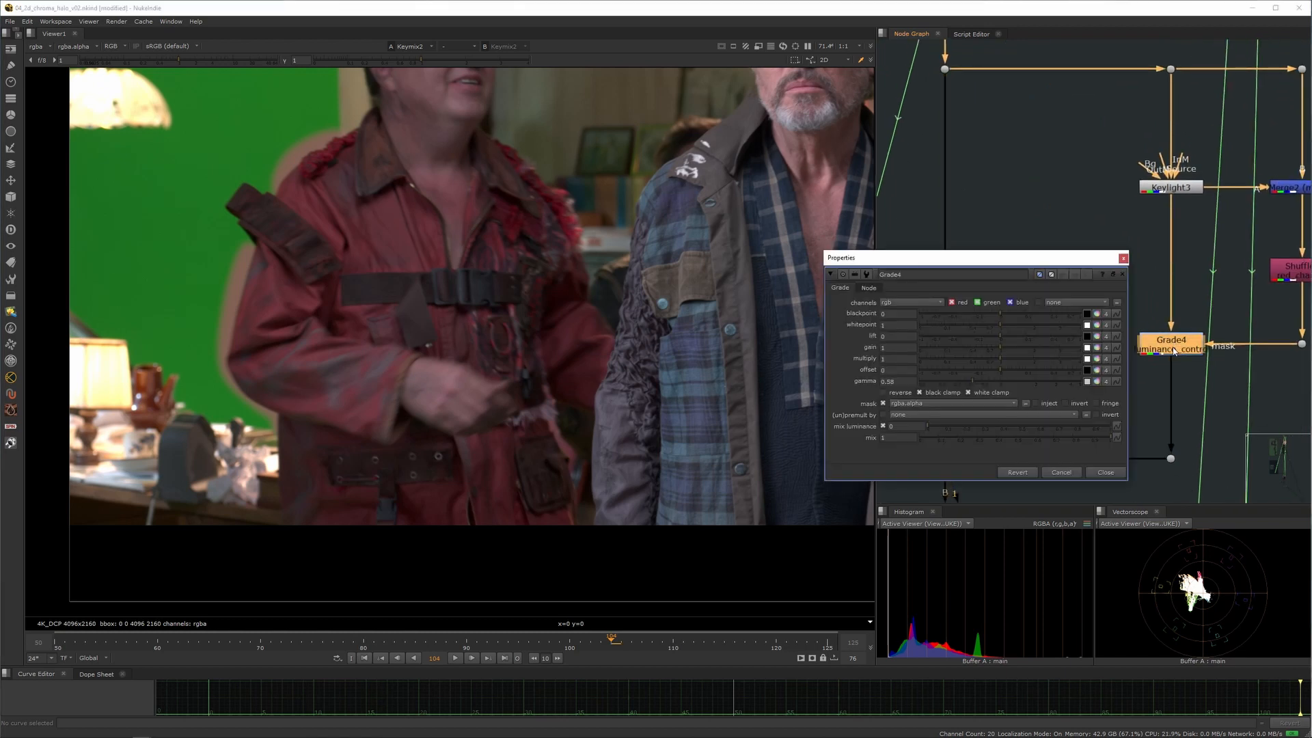
- Reset the Grade4 gamma to 1, lower it to about 0.67 while watching the sleeve edge, and close its properties
{"action": "scroll", "coordinate": [375, 295], "scroll_direction": "up", "scroll_amount": 4}
{"action": "scroll", "coordinate": [375, 296], "scroll_direction": "up", "scroll_amount": 5}
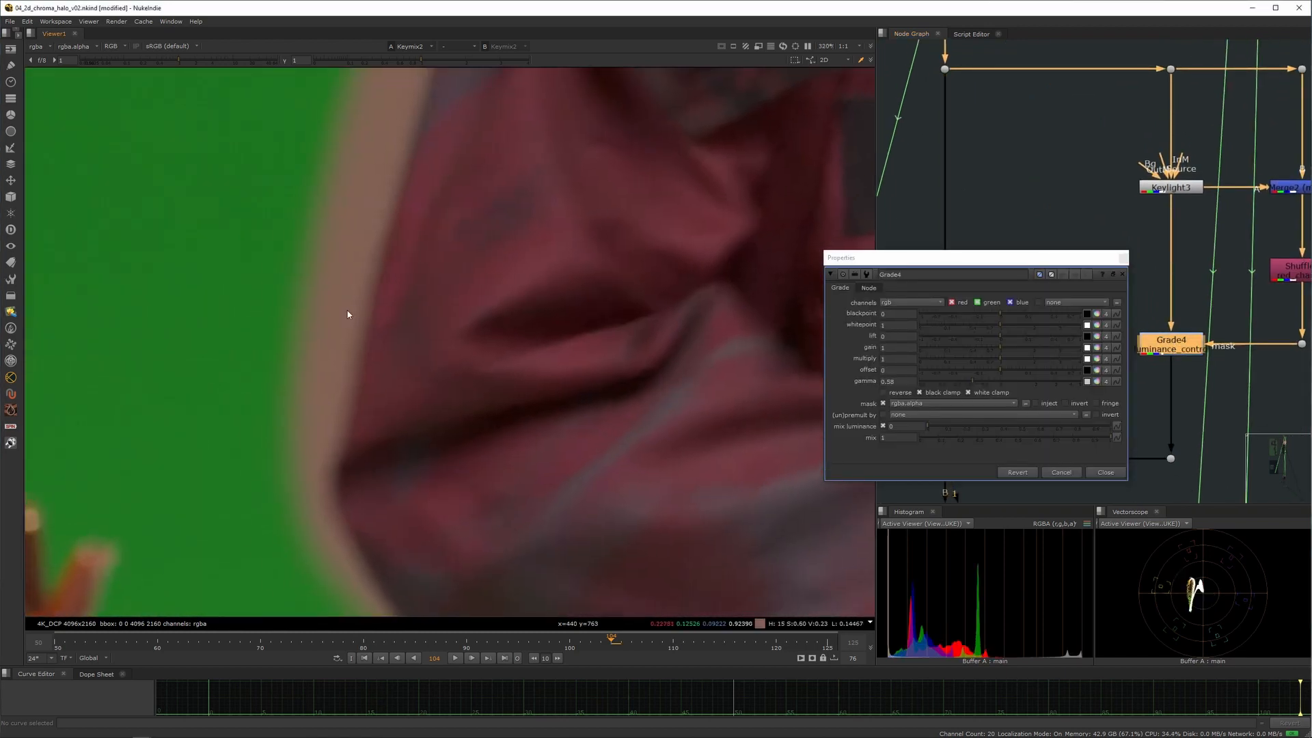
{"action": "left_click", "coordinate": [1007, 385], "text": "ctrl"}
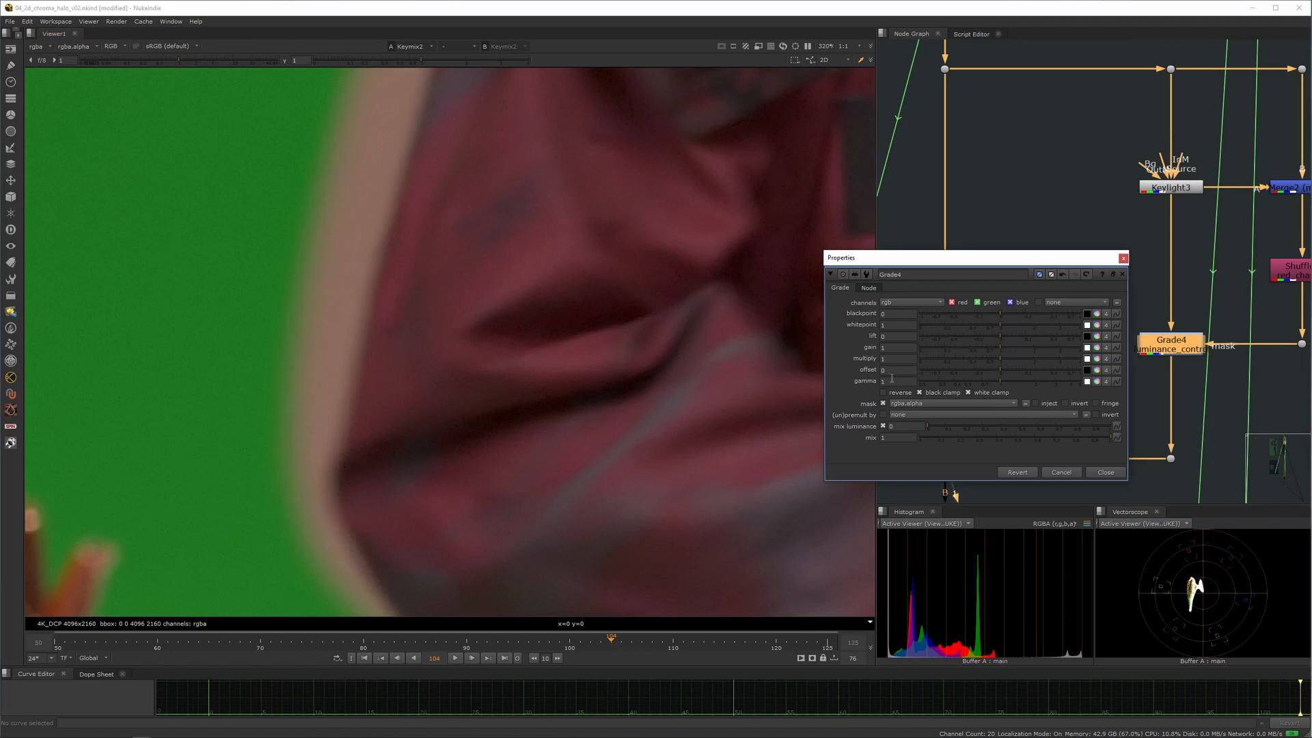
{"action": "middle_click_drag", "start_coordinate": [574, 300], "coordinate": [586, 406]}
{"action": "left_click_drag", "start_coordinate": [999, 380], "coordinate": [982, 392]}
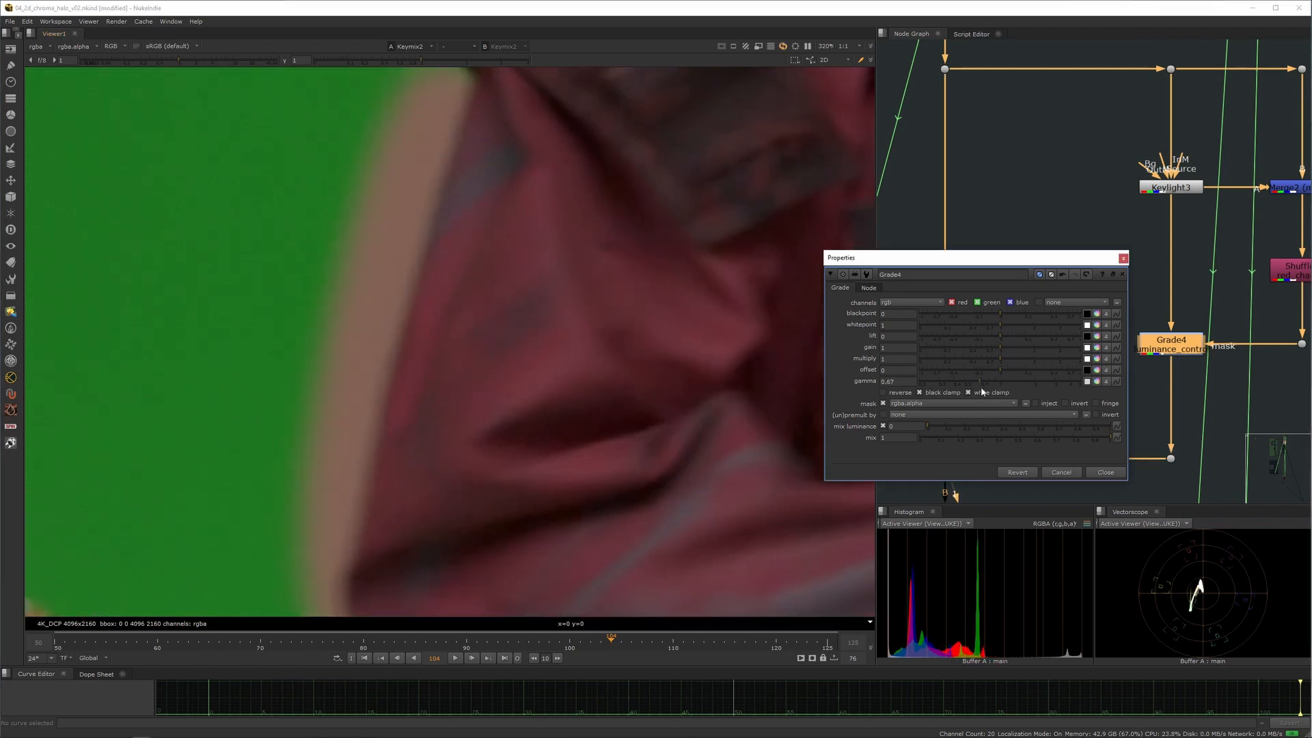
{"action": "left_click", "coordinate": [1106, 472]}
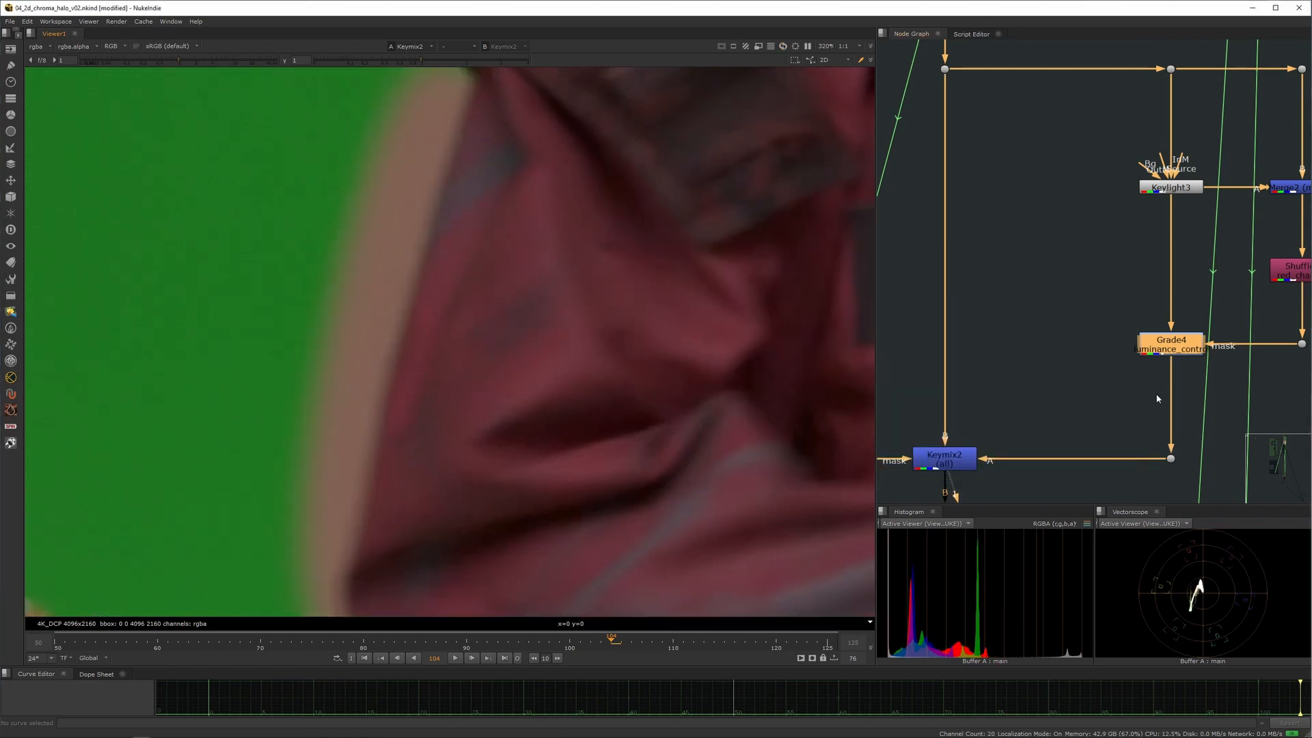
- Locate the Merge1 node below the despill groups and view the composite over the new background
{"action": "key", "text": "f"}
{"action": "middle_click_drag", "start_coordinate": [1111, 489], "coordinate": [976, 164]}
{"action": "middle_click_drag", "start_coordinate": [997, 457], "coordinate": [1031, 330]}
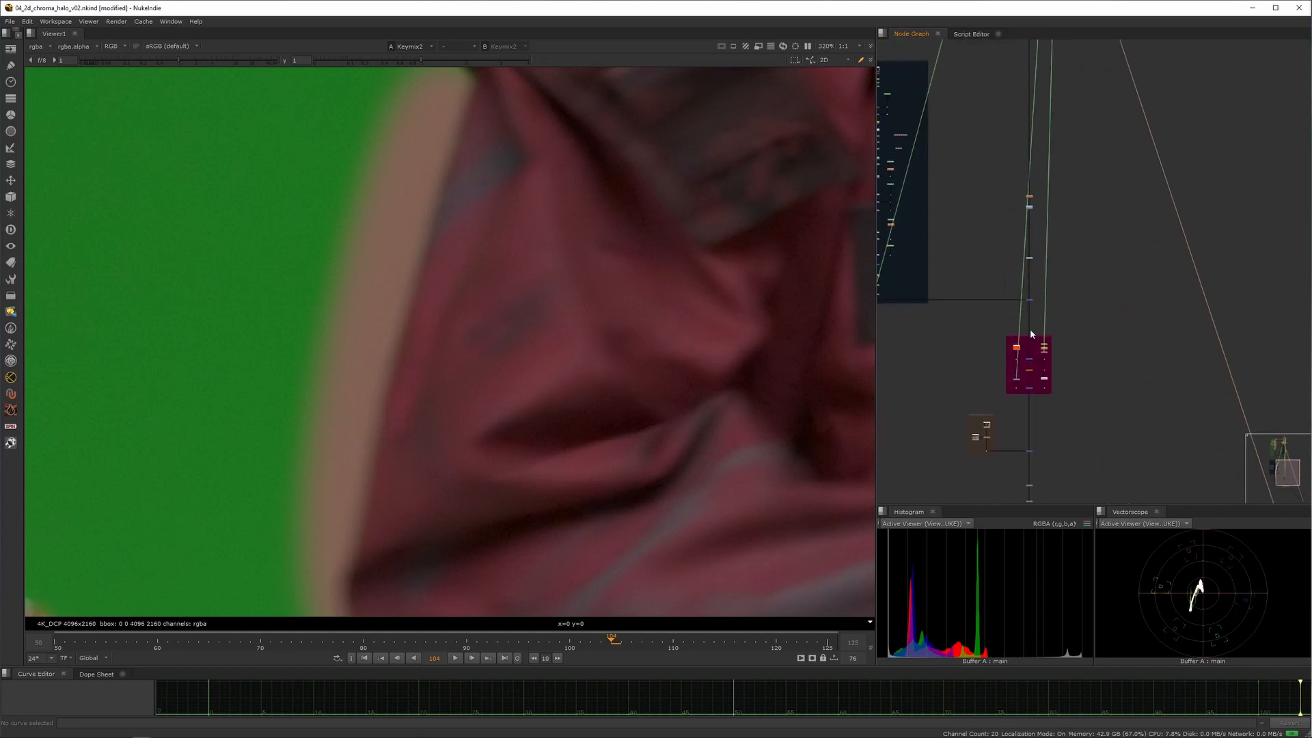
{"action": "scroll", "coordinate": [1030, 295], "scroll_direction": "up", "scroll_amount": 3}
{"action": "left_click", "coordinate": [1022, 298]}
{"action": "key", "text": "1"}
- Reopen Grade4, try higher and lower gamma values against the composite's sleeve and strap edges, and undo the last gamma change
{"action": "middle_click_drag", "start_coordinate": [1014, 111], "coordinate": [950, 410]}
{"action": "middle_click_drag", "start_coordinate": [994, 157], "coordinate": [1015, 442]}
{"action": "middle_click_drag", "start_coordinate": [1024, 67], "coordinate": [1097, 295]}
{"action": "scroll", "coordinate": [1028, 304], "scroll_direction": "up", "scroll_amount": 6}
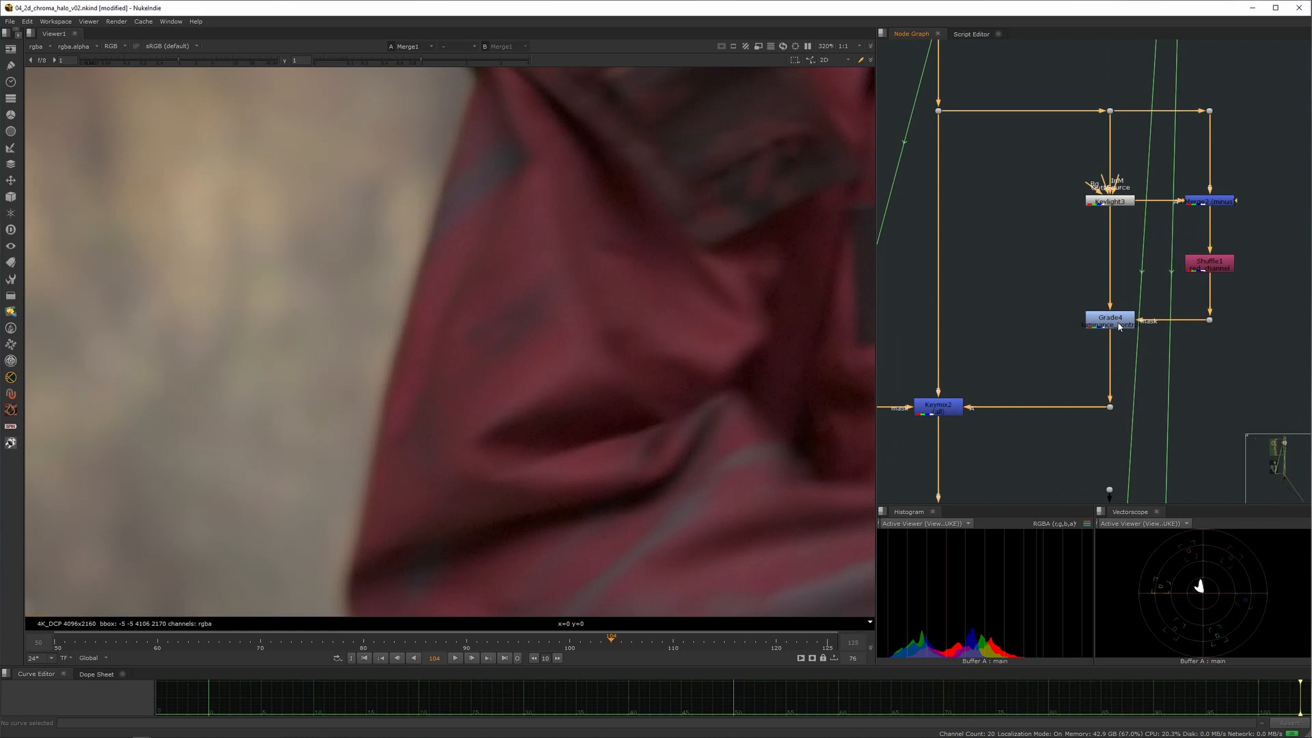
{"action": "double_click", "coordinate": [1120, 324]}
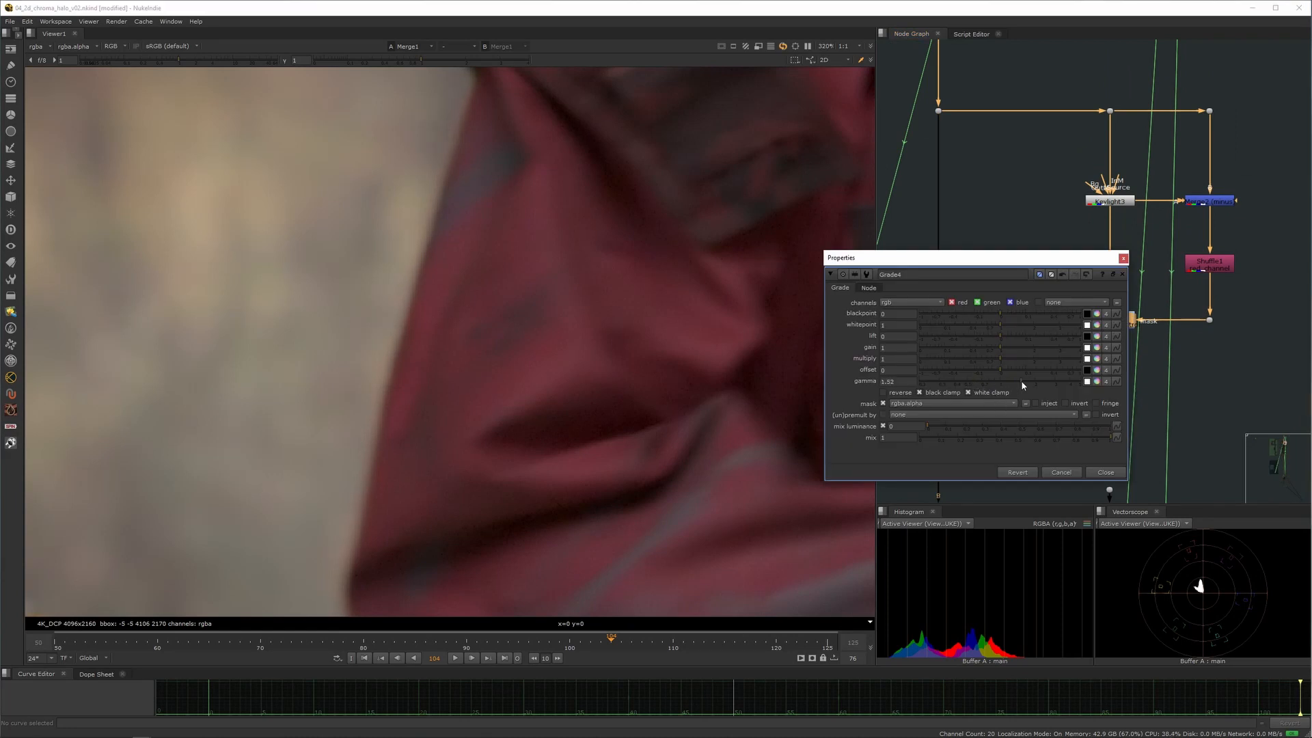
{"action": "left_click_drag", "start_coordinate": [982, 394], "coordinate": [980, 393]}
{"action": "middle_click_drag", "start_coordinate": [488, 255], "coordinate": [490, 418]}
{"action": "scroll", "coordinate": [453, 269], "scroll_direction": "up", "scroll_amount": 1}
{"action": "middle_click_drag", "start_coordinate": [453, 269], "coordinate": [428, 317]}
{"action": "left_click_drag", "start_coordinate": [983, 388], "coordinate": [1038, 388]}
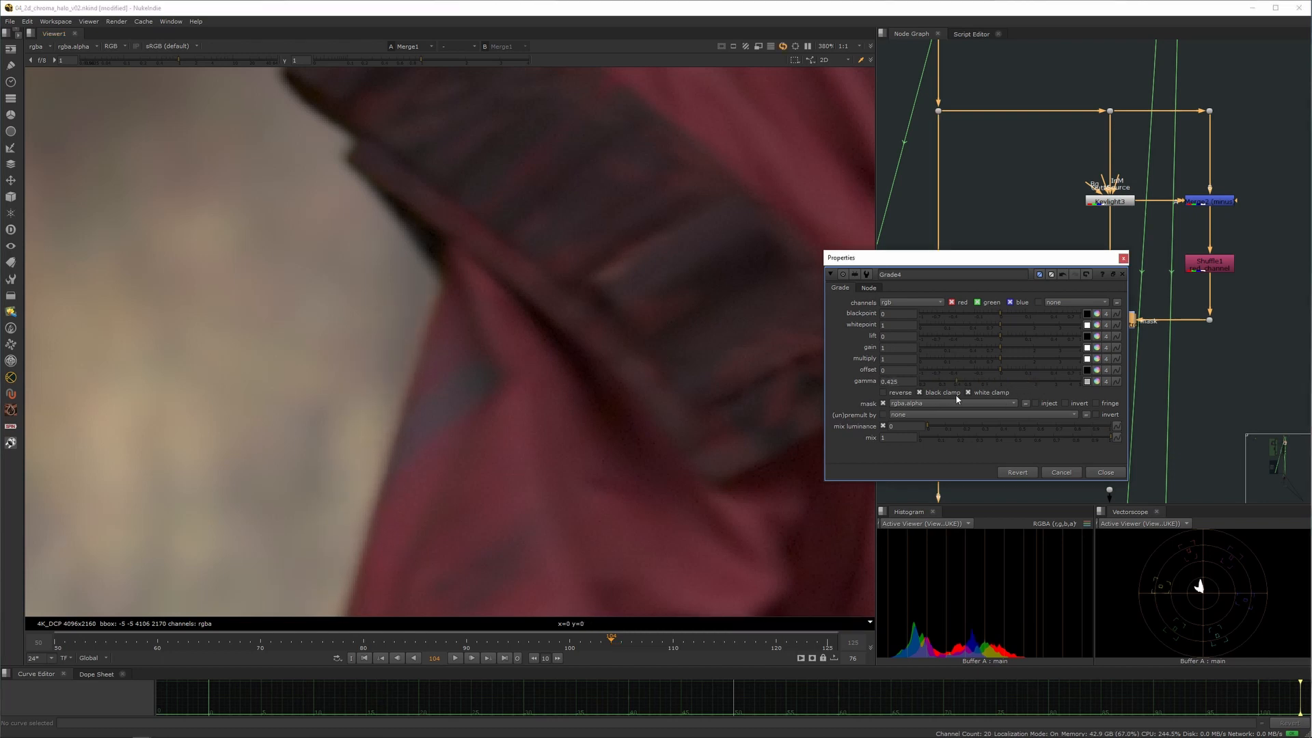
{"action": "key", "text": "ctrl+z"}
- Set the Grade4 gamma to 0.5, check the sleeve and shoulder strap edges in the composite, and close its properties
{"action": "mouse_move", "coordinate": [1163, 326]}
{"action": "middle_mouse_down"}
{"action": "mouse_move", "coordinate": [1197, 338]}
{"action": "mouse_move", "coordinate": [1204, 322]}
{"action": "mouse_move", "coordinate": [1145, 337]}
{"action": "middle_mouse_up"}
{"action": "left_click_drag", "start_coordinate": [1281, 173], "coordinate": [1167, 339]}
{"action": "mouse_move", "coordinate": [980, 383]}
{"action": "left_mouse_down"}
{"action": "mouse_move", "coordinate": [1006, 383]}
{"action": "mouse_move", "coordinate": [964, 393]}
{"action": "left_mouse_up"}
{"action": "scroll", "coordinate": [478, 315], "scroll_direction": "down", "scroll_amount": 8}
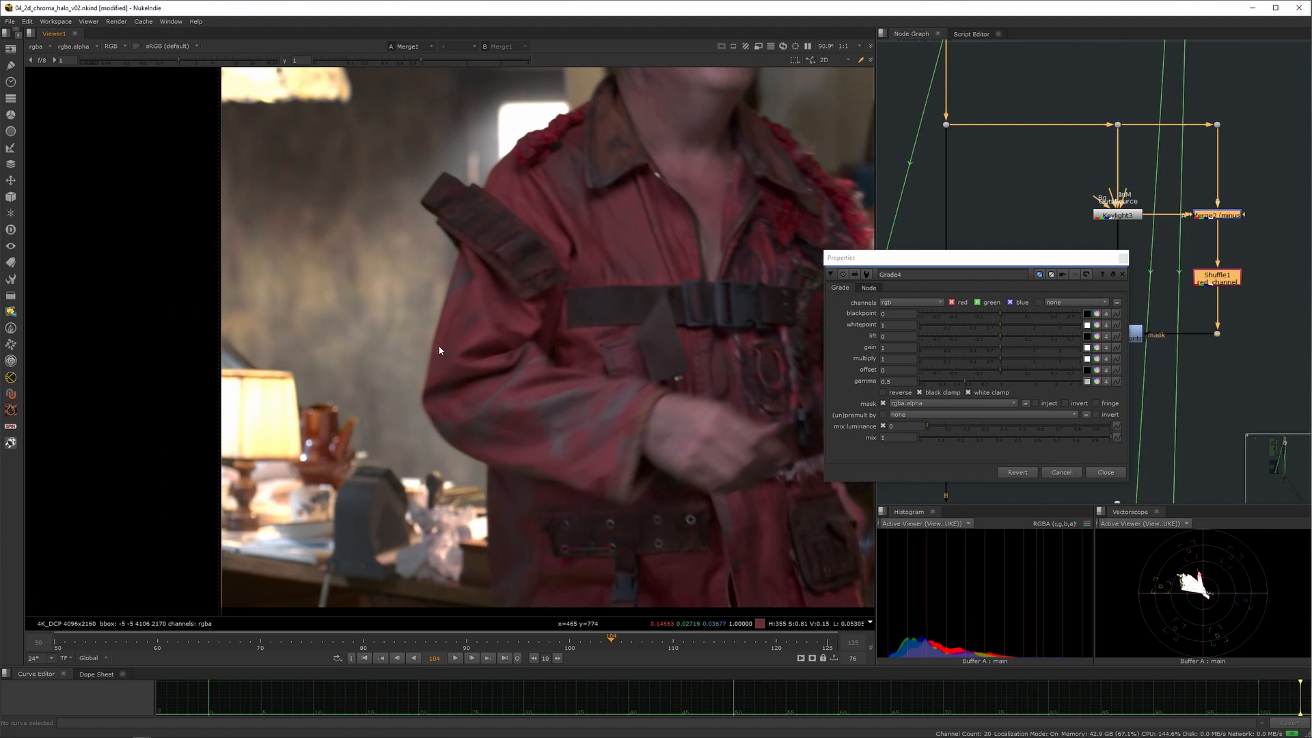
{"action": "scroll", "coordinate": [435, 335], "scroll_direction": "up", "scroll_amount": 4}
{"action": "middle_click_drag", "start_coordinate": [420, 425], "coordinate": [404, 489]}
{"action": "middle_click_drag", "start_coordinate": [421, 256], "coordinate": [408, 401]}
{"action": "scroll", "coordinate": [408, 401], "scroll_direction": "up", "scroll_amount": 5}
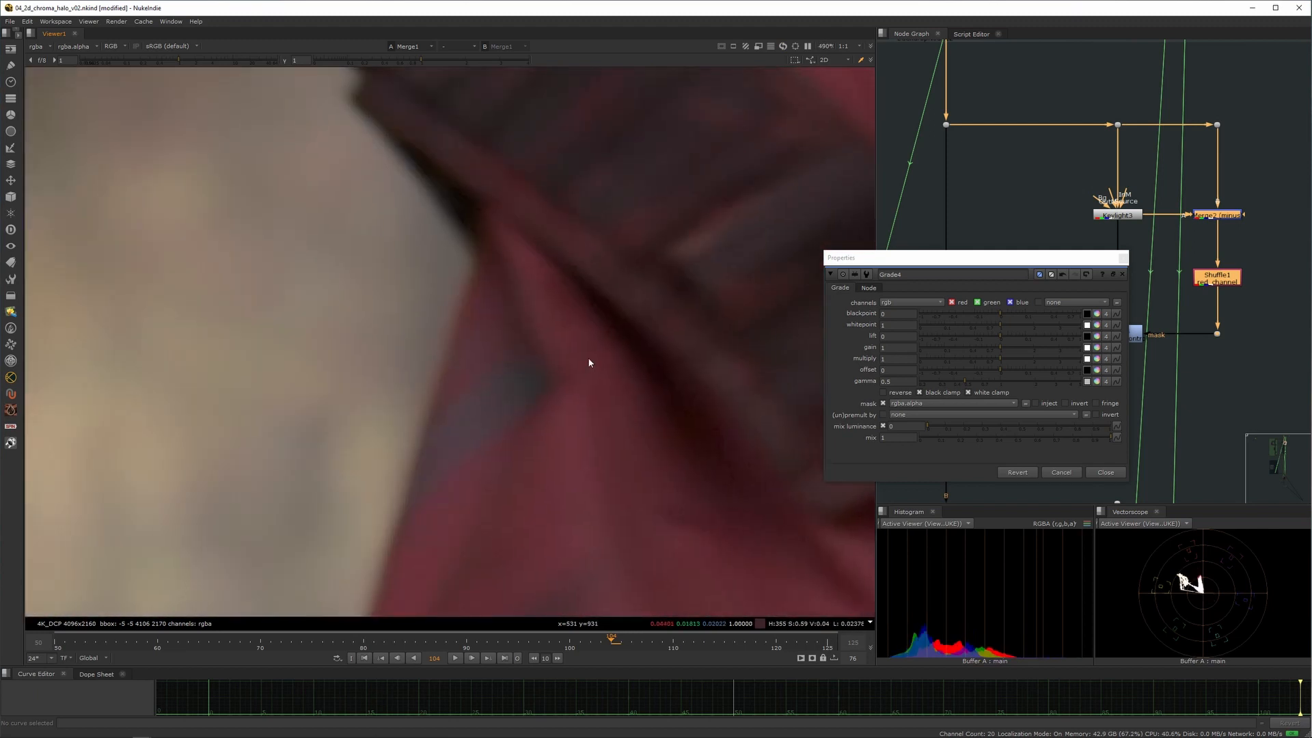
{"action": "left_click", "coordinate": [1102, 473]}
- Disable and re-enable Keymix2 to compare the composite's sleeve edge with and without the edge despill
{"action": "middle_click_drag", "start_coordinate": [950, 417], "coordinate": [1056, 320]}
{"action": "left_click", "coordinate": [1053, 323]}
{"action": "key", "text": "d"}
{"action": "scroll", "coordinate": [439, 337], "scroll_direction": "down", "scroll_amount": 5}
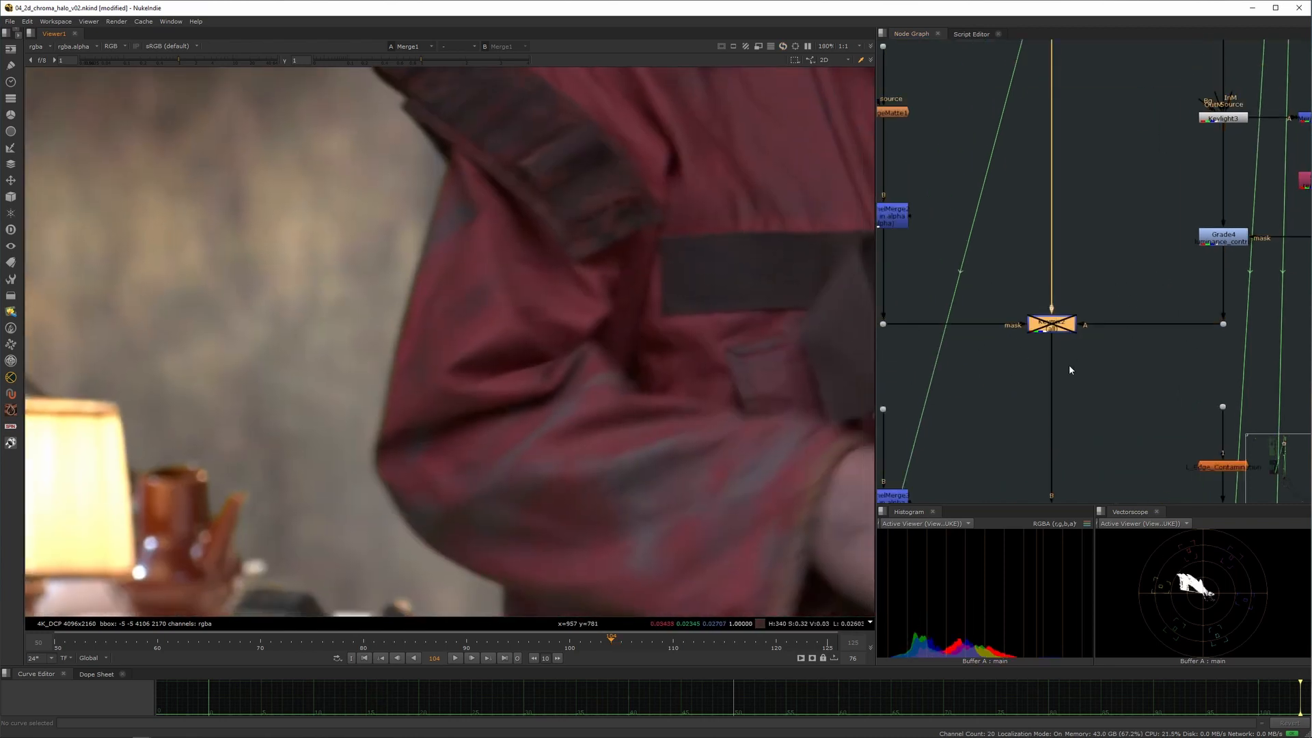
{"action": "key", "text": "d"}
- Reopen the Keylight3 properties and compare the plate entering the node at Dot19 with the Keylight3 output
{"action": "middle_click_drag", "start_coordinate": [1183, 117], "coordinate": [1077, 347]}
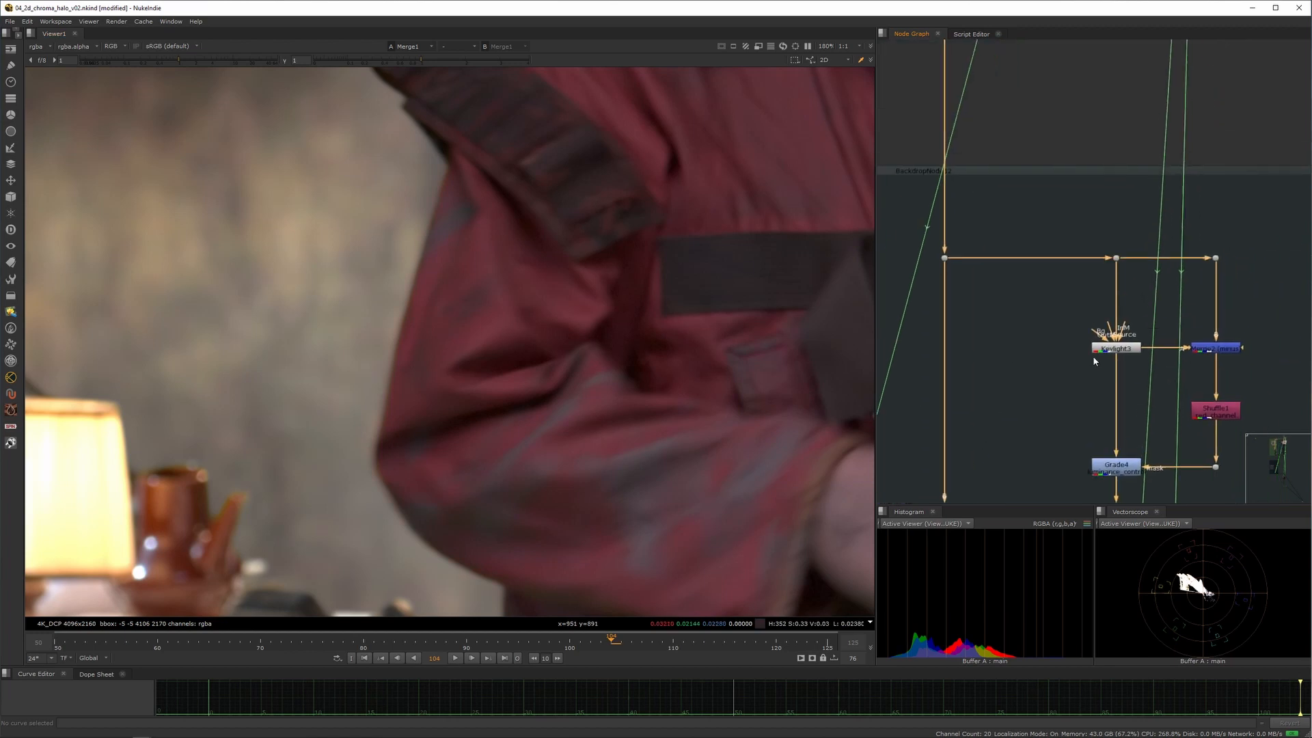
{"action": "double_click", "coordinate": [1128, 350]}
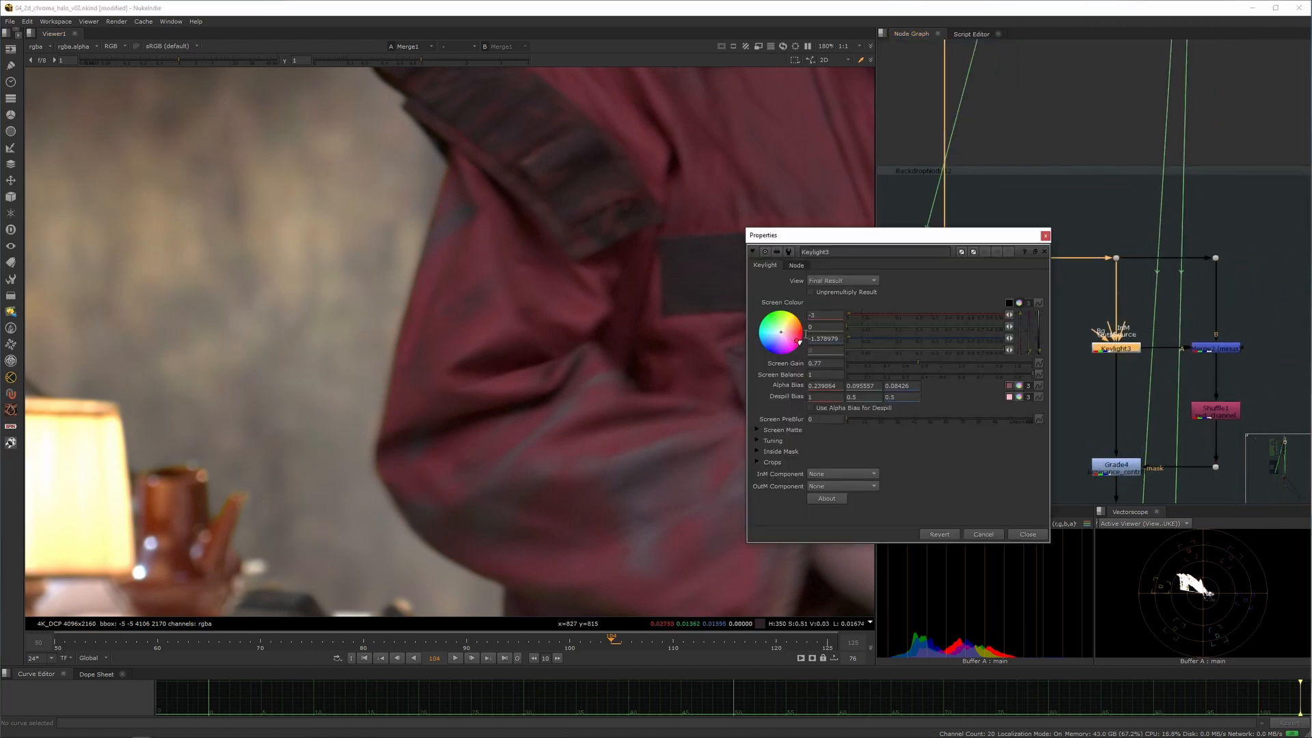
{"action": "middle_click_drag", "start_coordinate": [1224, 331], "coordinate": [1258, 308]}
{"action": "left_click", "coordinate": [1150, 235]}
{"action": "key", "text": "1"}
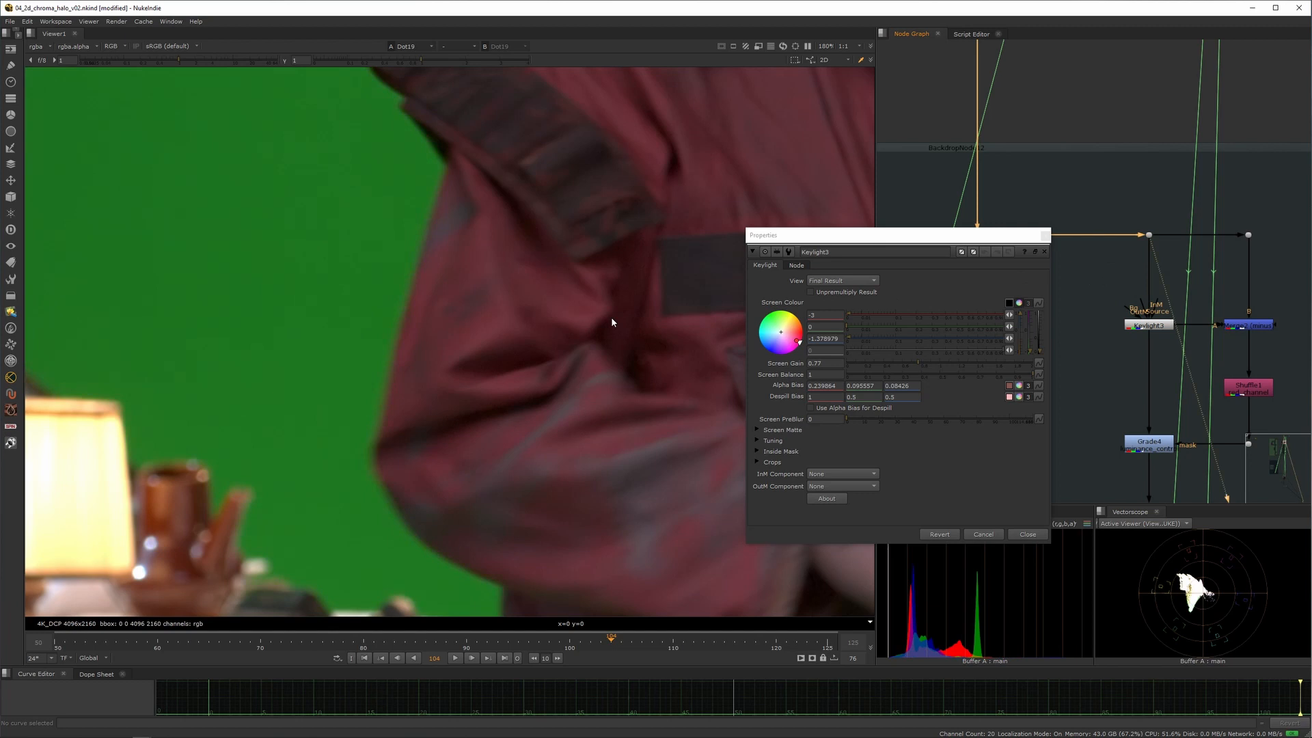
{"action": "left_click", "coordinate": [1143, 325]}
{"action": "key", "text": "1"}
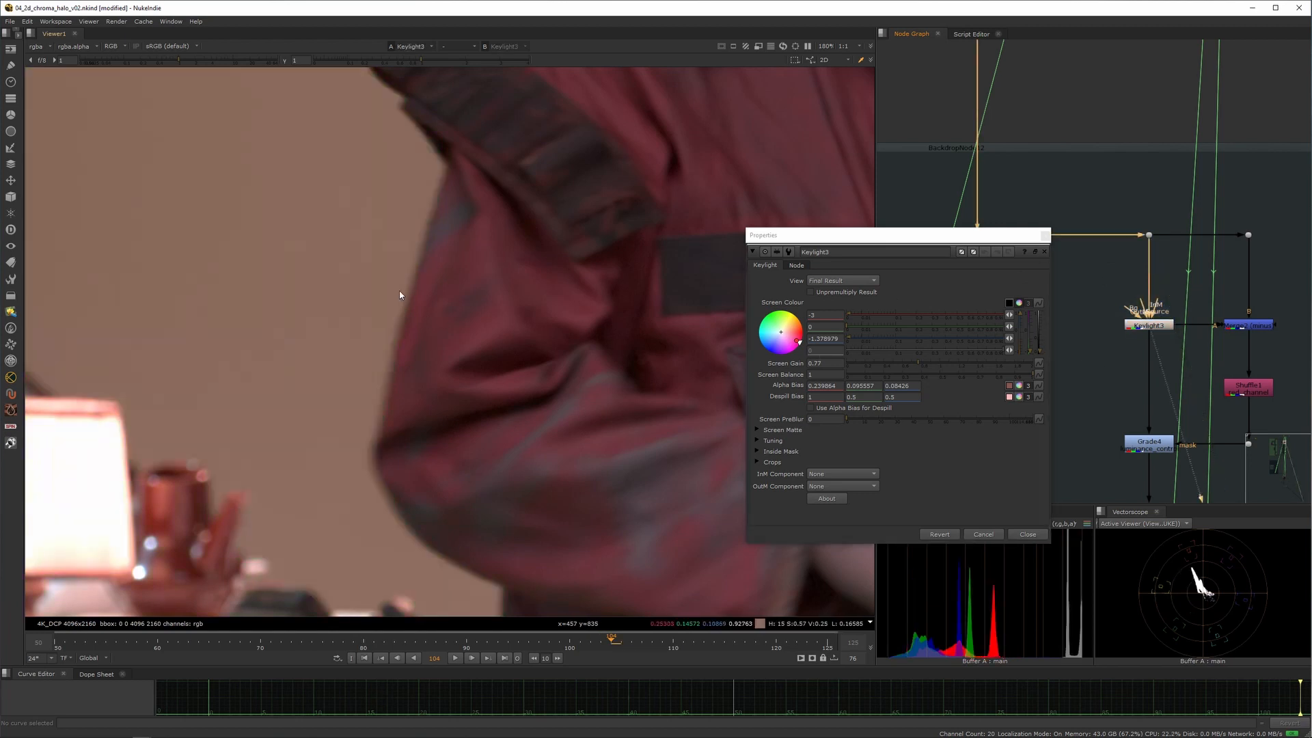
{"action": "scroll", "coordinate": [430, 259], "scroll_direction": "up", "scroll_amount": 3}
{"action": "scroll", "coordinate": [418, 281], "scroll_direction": "down", "scroll_amount": 10}
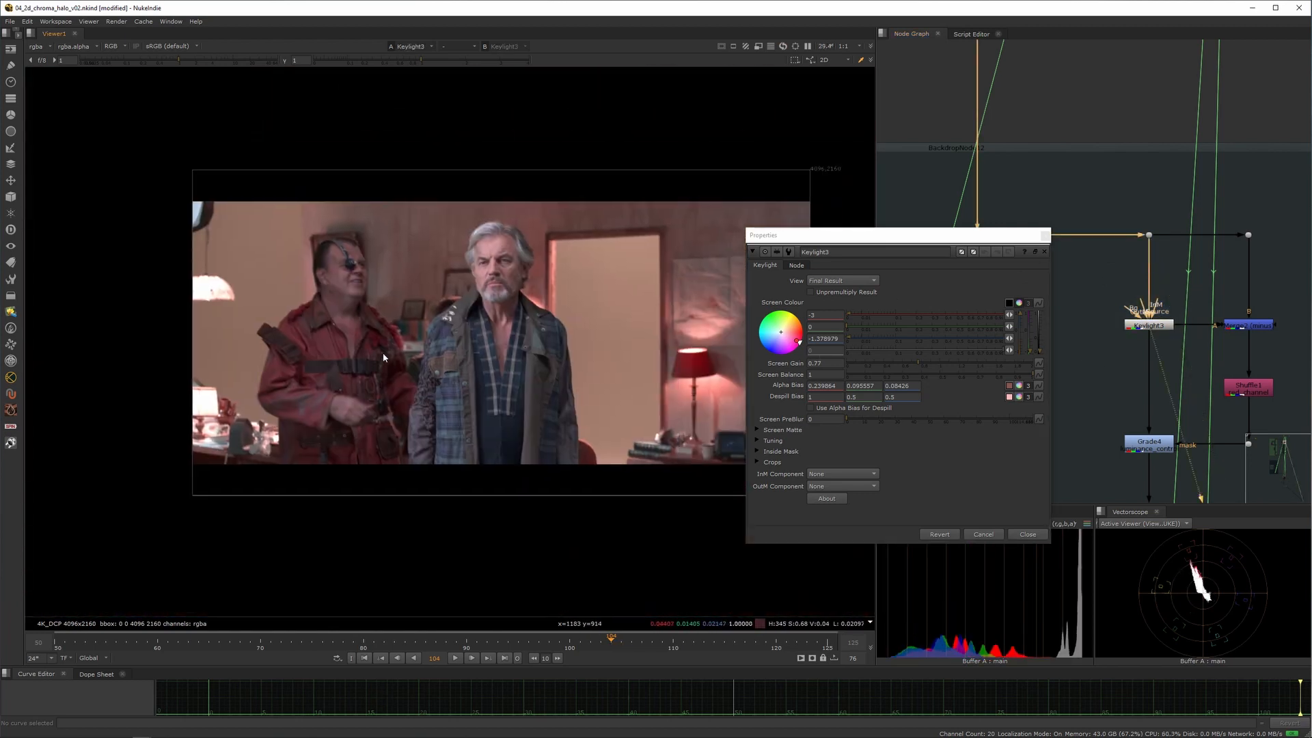
- View the Keymix2 output and examine the roto-masked despill around the red jacket
{"action": "middle_click_drag", "start_coordinate": [1059, 367], "coordinate": [1119, 308]}
{"action": "left_click", "coordinate": [1209, 366]}
{"action": "key", "text": "1"}
{"action": "middle_click_drag", "start_coordinate": [984, 226], "coordinate": [1145, 270]}
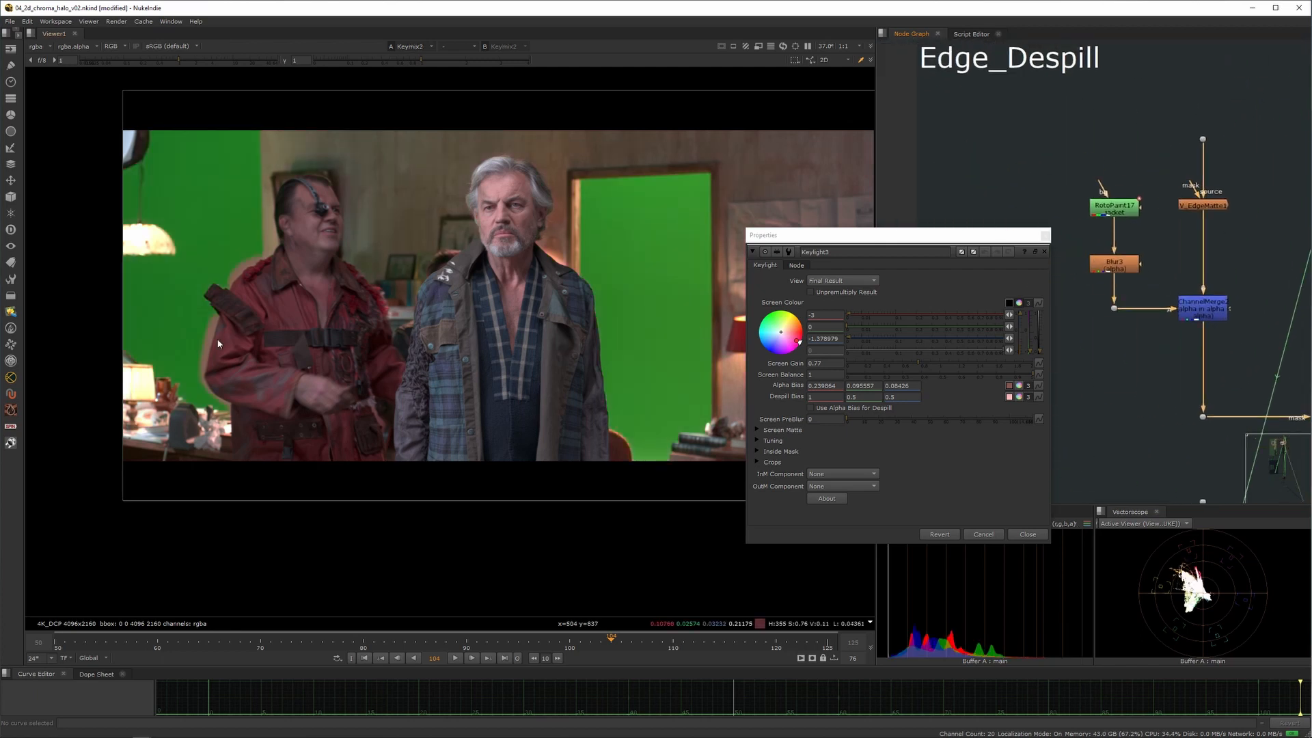
{"action": "scroll", "coordinate": [216, 325], "scroll_direction": "up", "scroll_amount": 5}
{"action": "scroll", "coordinate": [1170, 337], "scroll_direction": "down", "scroll_amount": 8}
- Follow the node tree to Dot12, view its output and inspect the sleeve edge against black
{"action": "middle_click_drag", "start_coordinate": [1168, 416], "coordinate": [1153, 255]}
{"action": "scroll", "coordinate": [1153, 328], "scroll_direction": "up", "scroll_amount": 3}
{"action": "middle_click_drag", "start_coordinate": [1153, 328], "coordinate": [1143, 264]}
{"action": "scroll", "coordinate": [1142, 266], "scroll_direction": "down", "scroll_amount": 5}
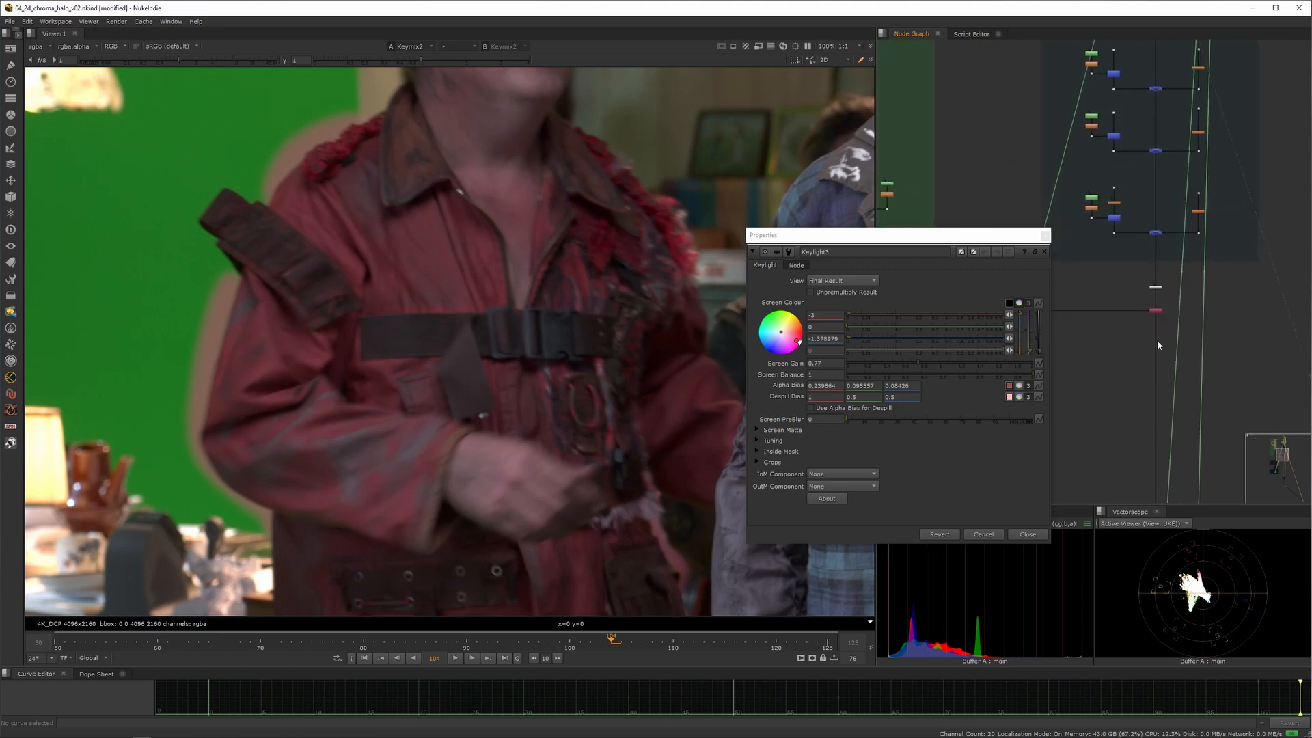
{"action": "scroll", "coordinate": [1199, 289], "scroll_direction": "up", "scroll_amount": 6}
{"action": "scroll", "coordinate": [1137, 320], "scroll_direction": "down", "scroll_amount": 6}
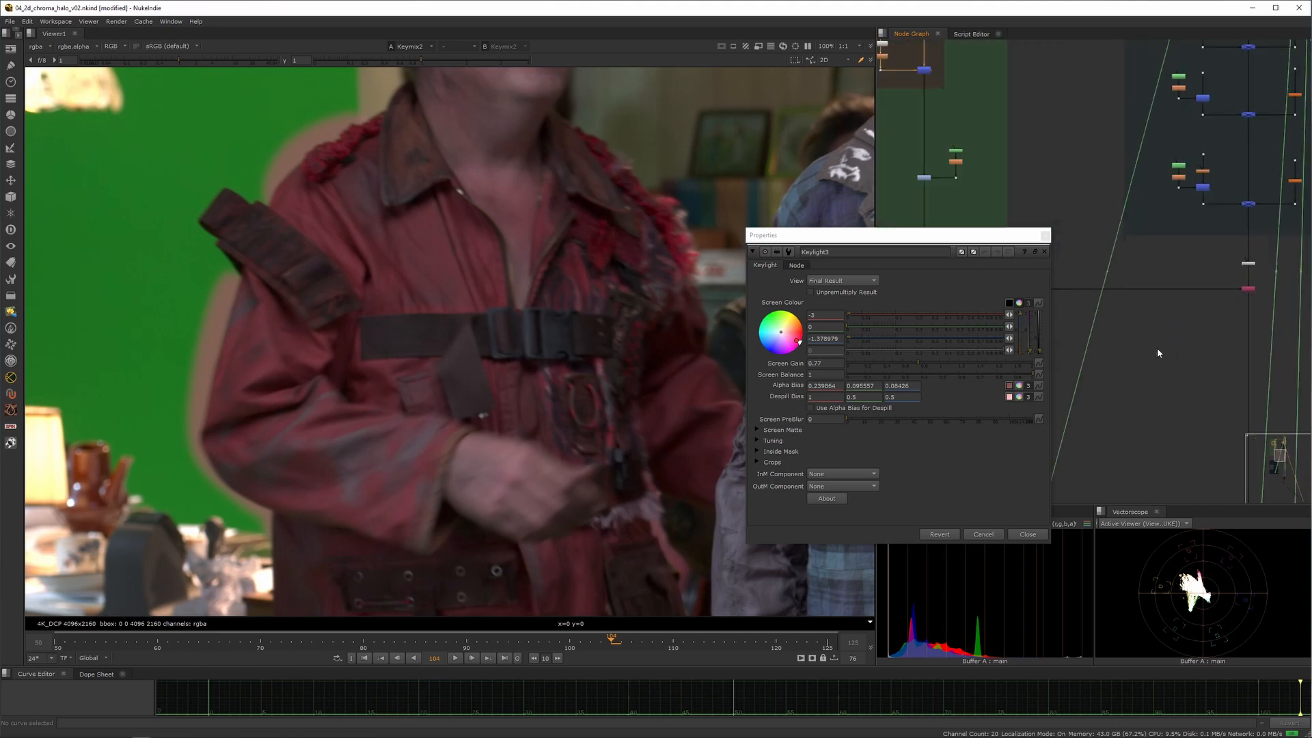
{"action": "middle_click_drag", "start_coordinate": [1137, 341], "coordinate": [1299, 348]}
{"action": "scroll", "coordinate": [1146, 286], "scroll_direction": "up", "scroll_amount": 3}
{"action": "middle_click_drag", "start_coordinate": [1145, 286], "coordinate": [1231, 280]}
{"action": "key", "text": "1"}
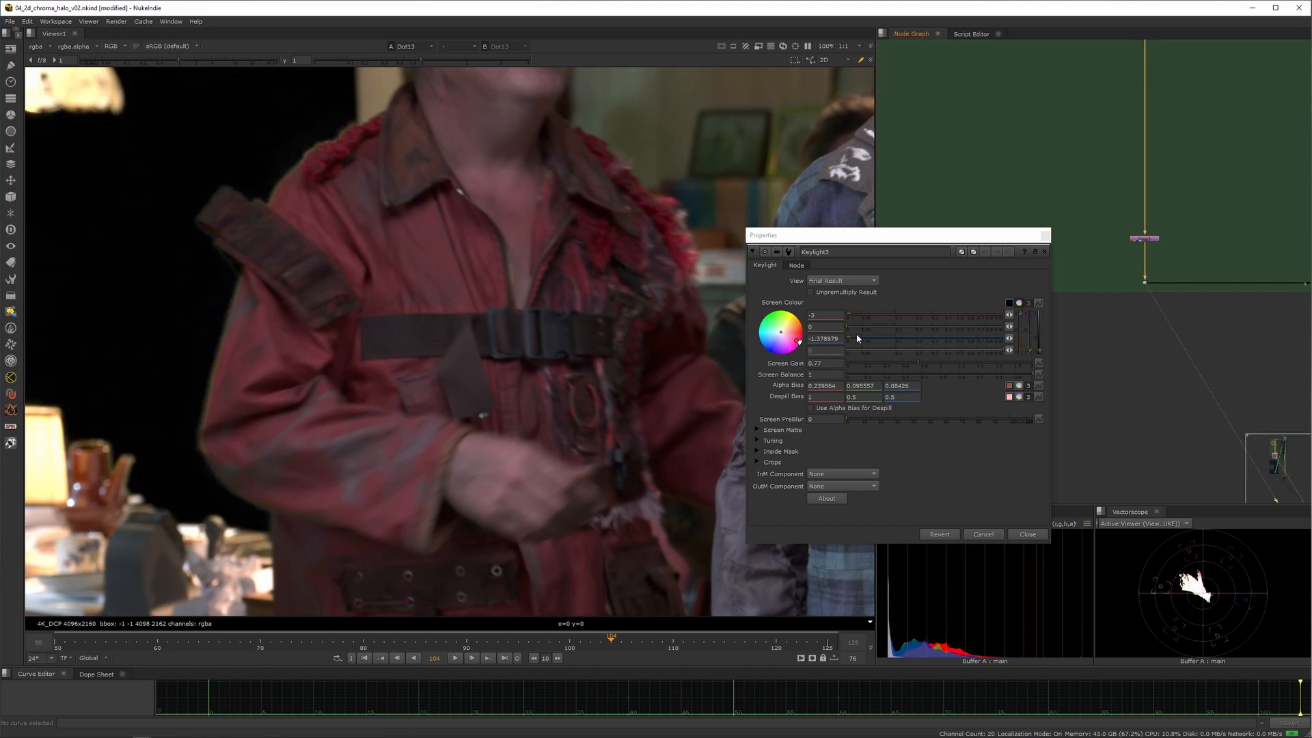
{"action": "scroll", "coordinate": [232, 349], "scroll_direction": "up", "scroll_amount": 5}
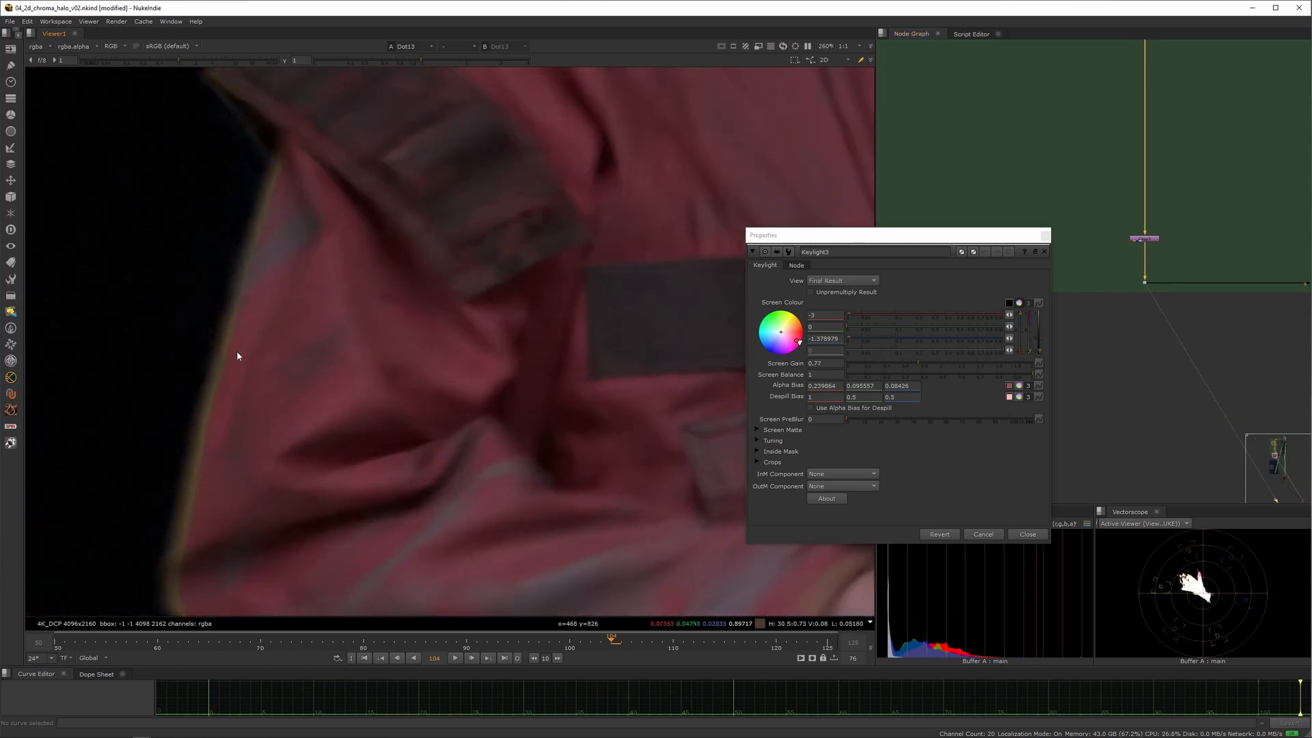
{"action": "scroll", "coordinate": [1138, 287], "scroll_direction": "down", "scroll_amount": 2}
- Inspect the alpha channel at Dot12 and at the Copy1 node below DespillMadness1
{"action": "middle_click_drag", "start_coordinate": [1203, 274], "coordinate": [1139, 292]}
{"action": "middle_click_drag", "start_coordinate": [1287, 201], "coordinate": [1154, 222]}
{"action": "scroll", "coordinate": [1160, 315], "scroll_direction": "up", "scroll_amount": 5}
{"action": "middle_click_drag", "start_coordinate": [1134, 293], "coordinate": [1201, 281]}
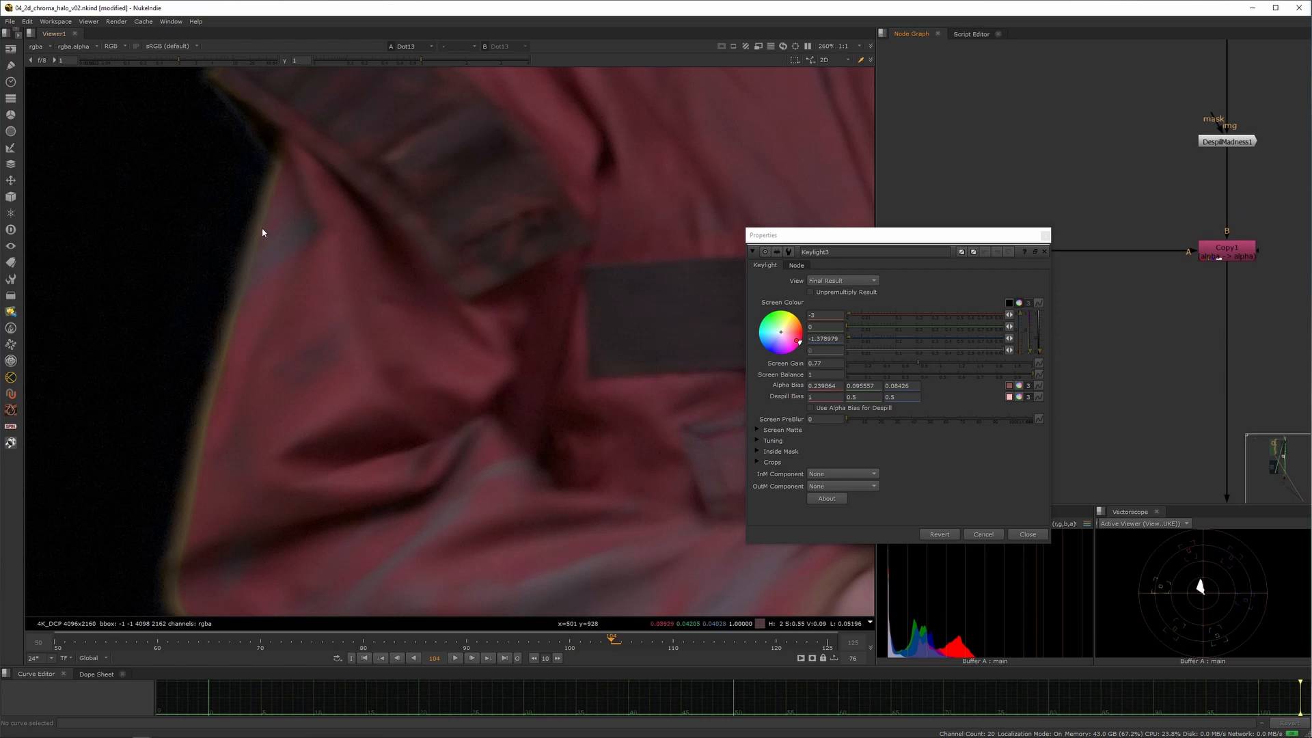
{"action": "key", "text": "a"}
{"action": "scroll", "coordinate": [218, 440], "scroll_direction": "down", "scroll_amount": 9}
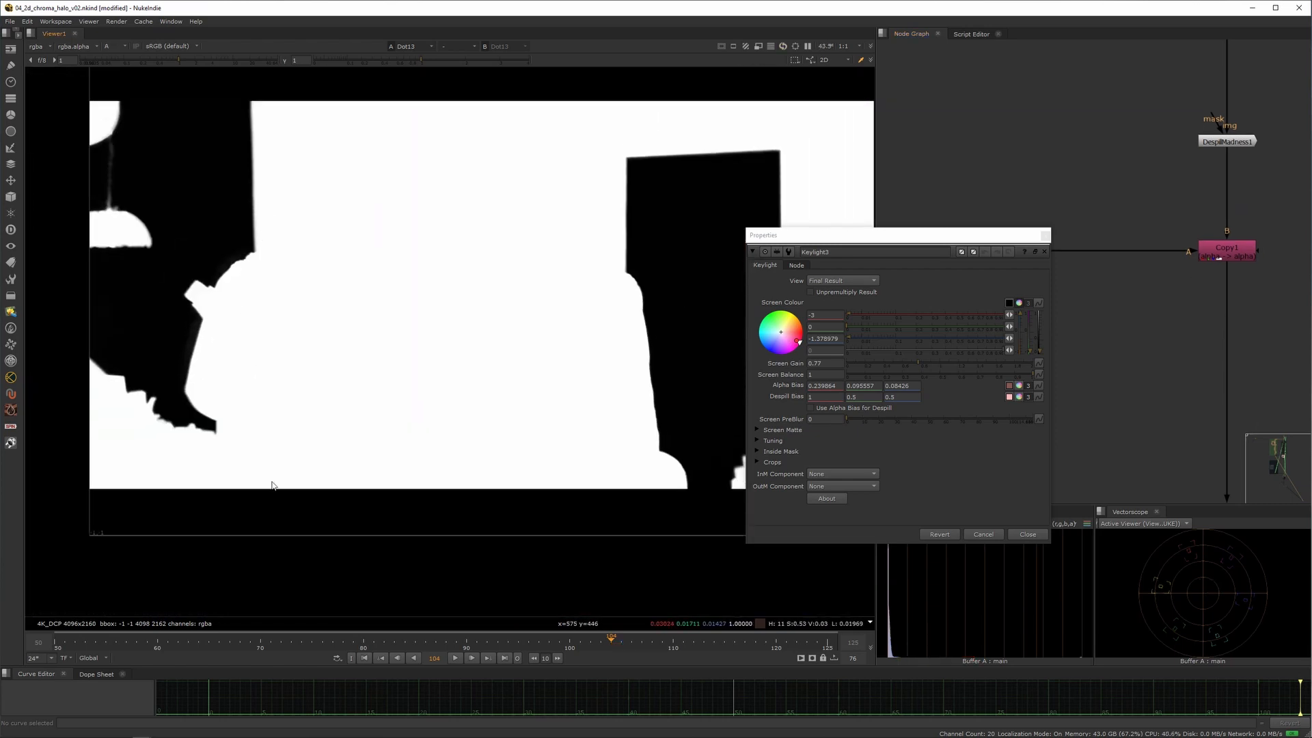
{"action": "left_click", "coordinate": [1220, 251]}
{"action": "key", "text": "1"}
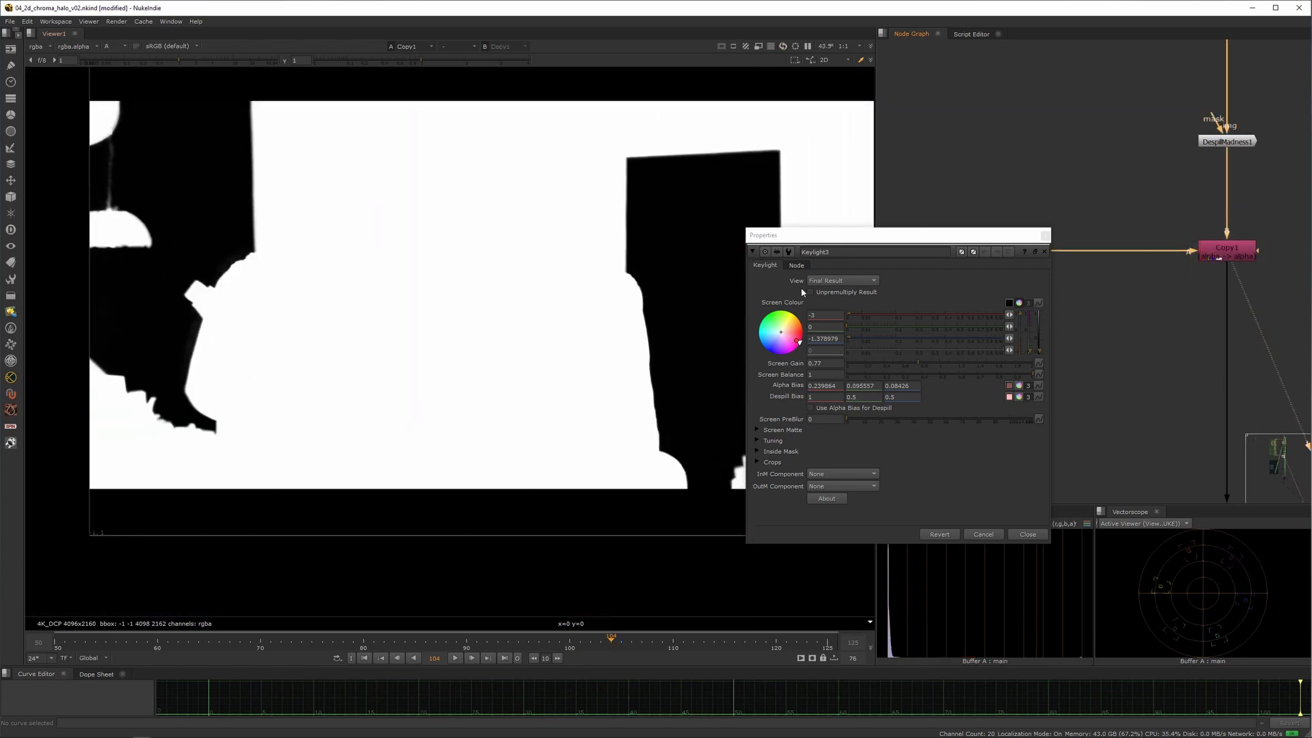
- View the Premult1 output, switch back to the colour channels and examine the red jacket against black
{"action": "scroll", "coordinate": [410, 308], "scroll_direction": "down", "scroll_amount": 6}
{"action": "scroll", "coordinate": [1170, 295], "scroll_direction": "down", "scroll_amount": 8}
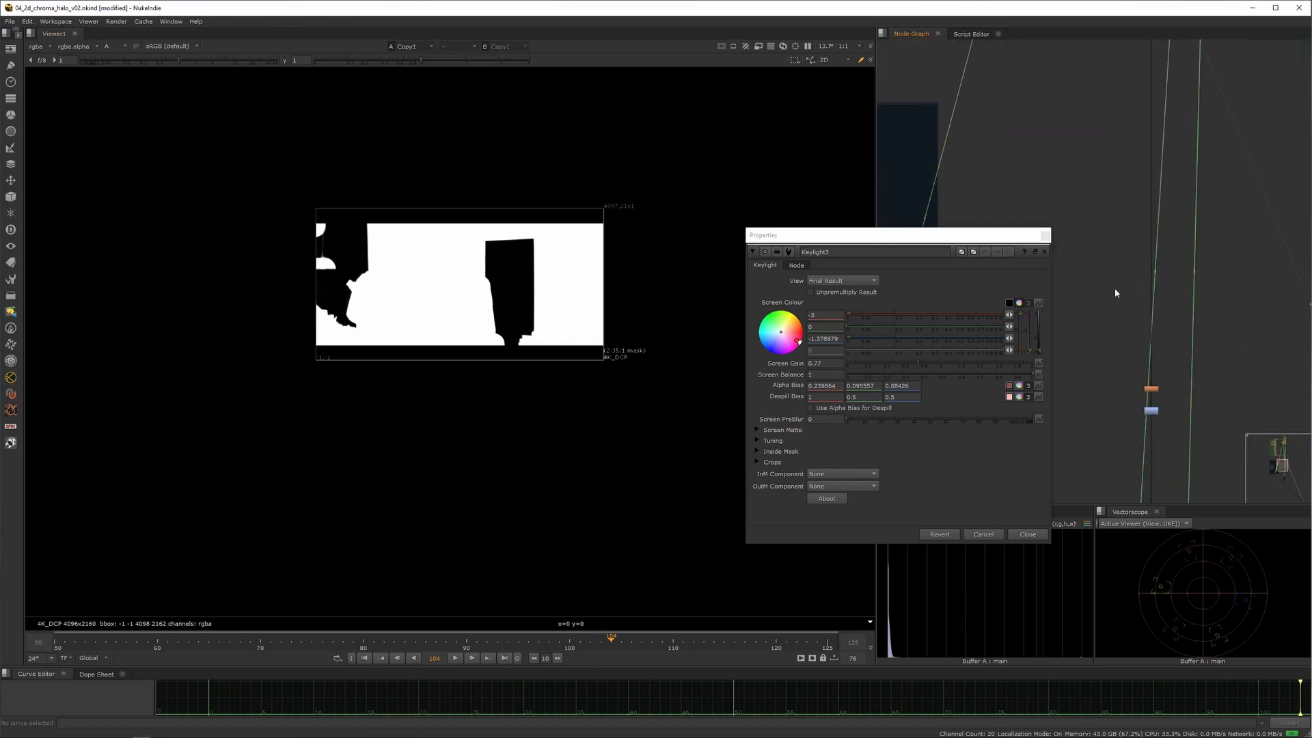
{"action": "scroll", "coordinate": [1115, 319], "scroll_direction": "up", "scroll_amount": 6}
{"action": "left_click", "coordinate": [1185, 211]}
{"action": "key", "text": "1"}
{"action": "scroll", "coordinate": [328, 290], "scroll_direction": "up", "scroll_amount": 3}
{"action": "key", "text": "a"}
{"action": "scroll", "coordinate": [394, 241], "scroll_direction": "up", "scroll_amount": 7}
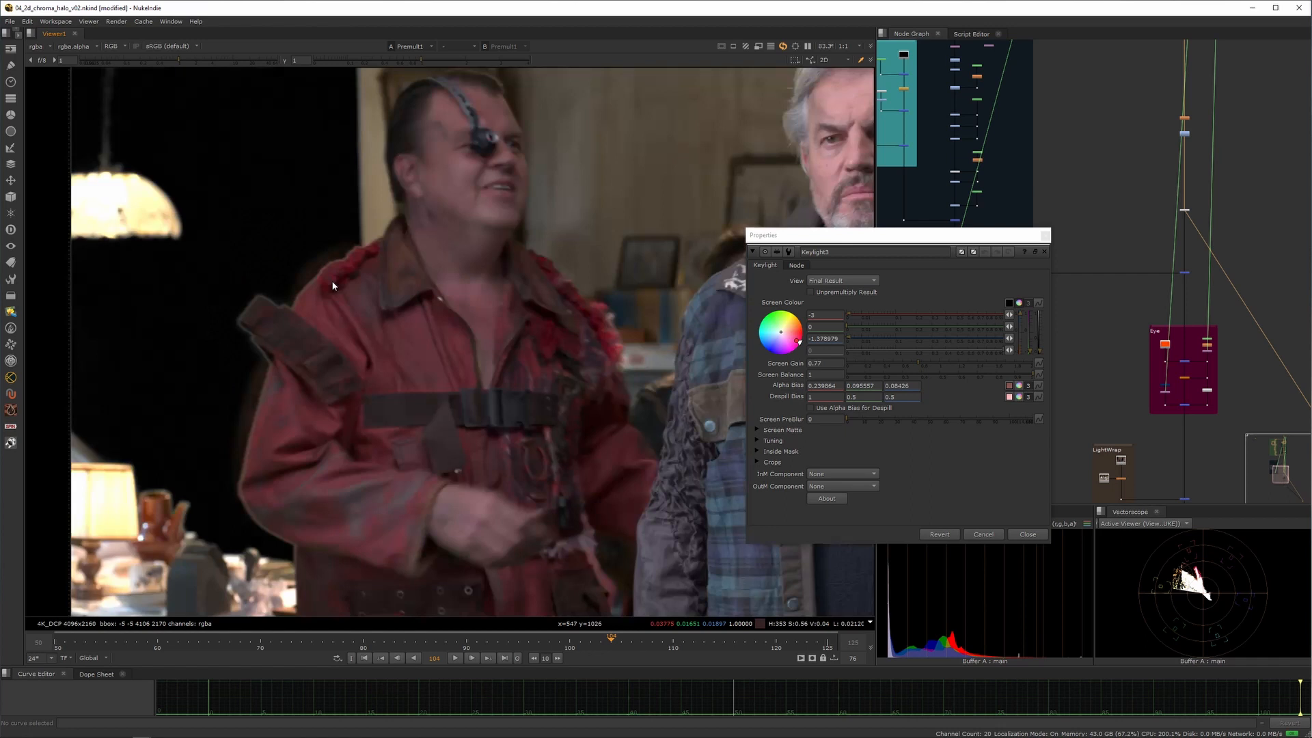
{"action": "scroll", "coordinate": [294, 328], "scroll_direction": "down", "scroll_amount": 4}
- View the Merge1 composite, zoom into the red jacket's sleeve edge and close the Keylight3 properties
{"action": "middle_click_drag", "start_coordinate": [1191, 261], "coordinate": [1174, 248]}
{"action": "left_click", "coordinate": [1168, 260]}
{"action": "key", "text": "1"}
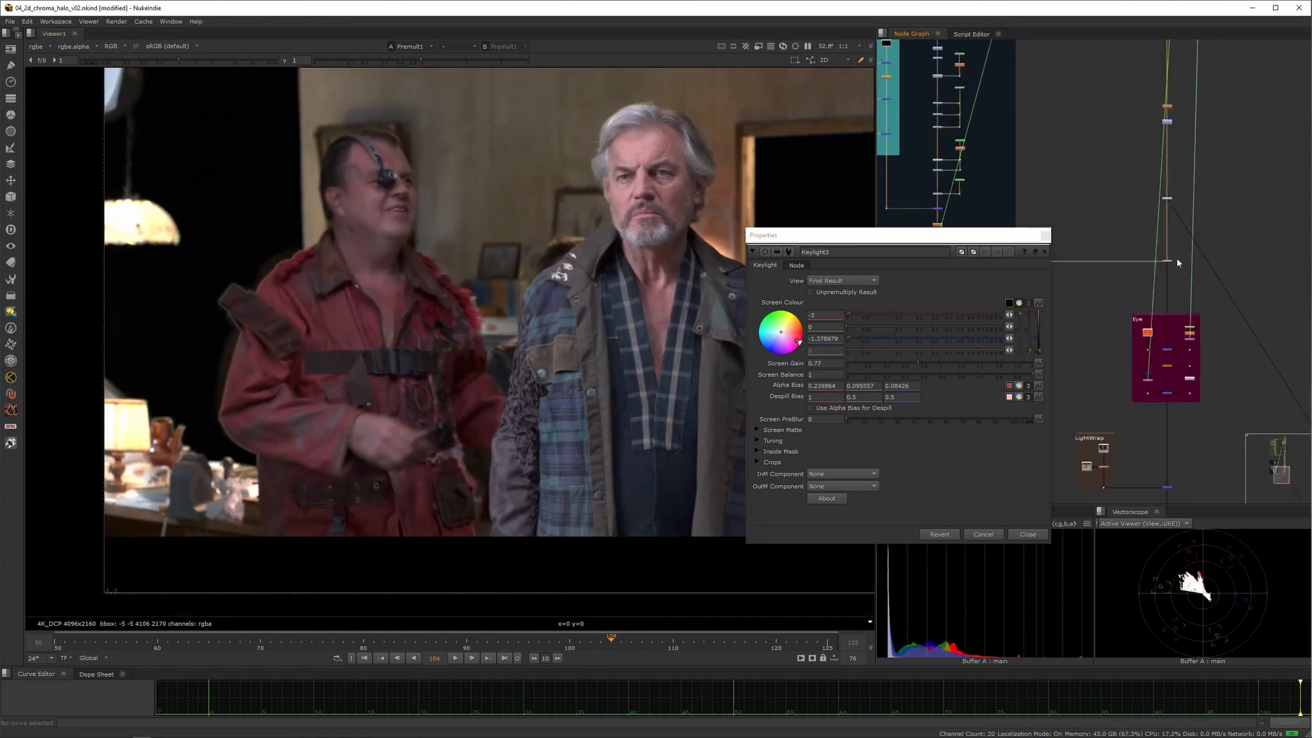
{"action": "scroll", "coordinate": [282, 319], "scroll_direction": "up", "scroll_amount": 6}
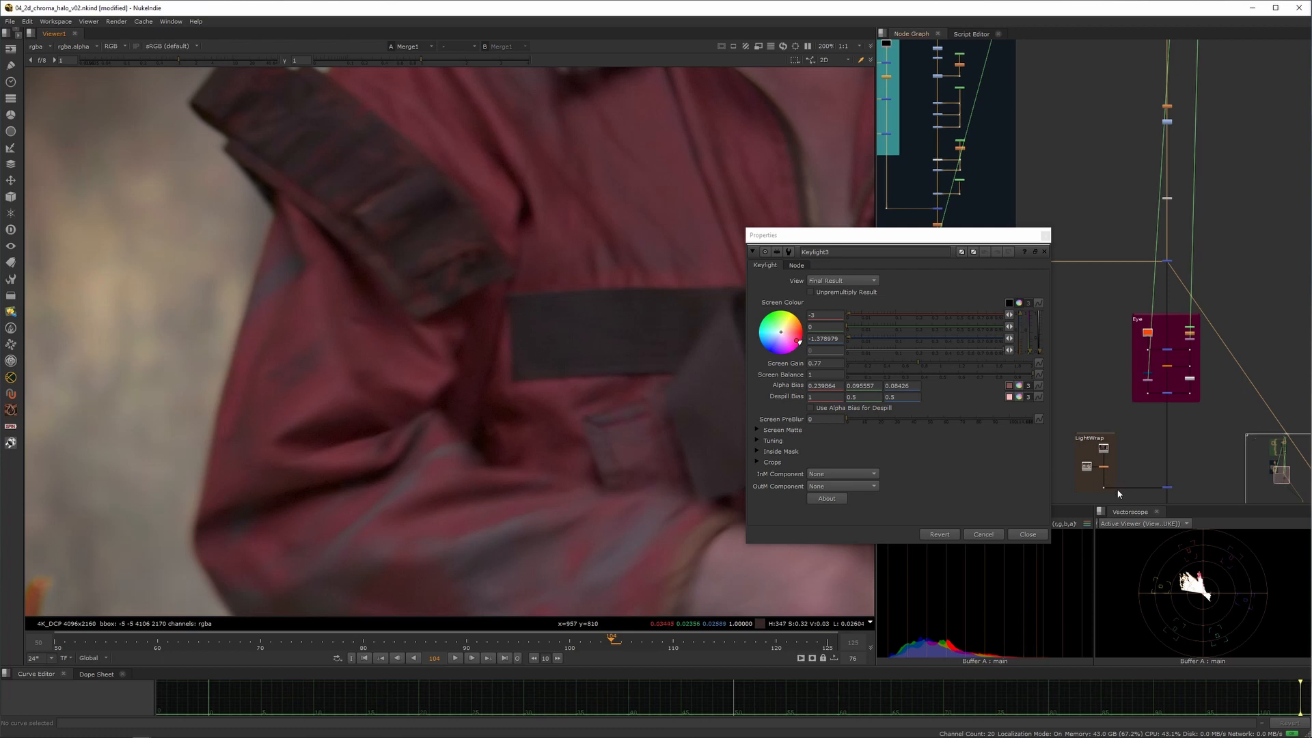
{"action": "left_click", "coordinate": [1040, 539]}
- Inspect the edges of the grey coat and the brown chair beside it in the composite
{"action": "scroll", "coordinate": [603, 343], "scroll_direction": "down", "scroll_amount": 7}
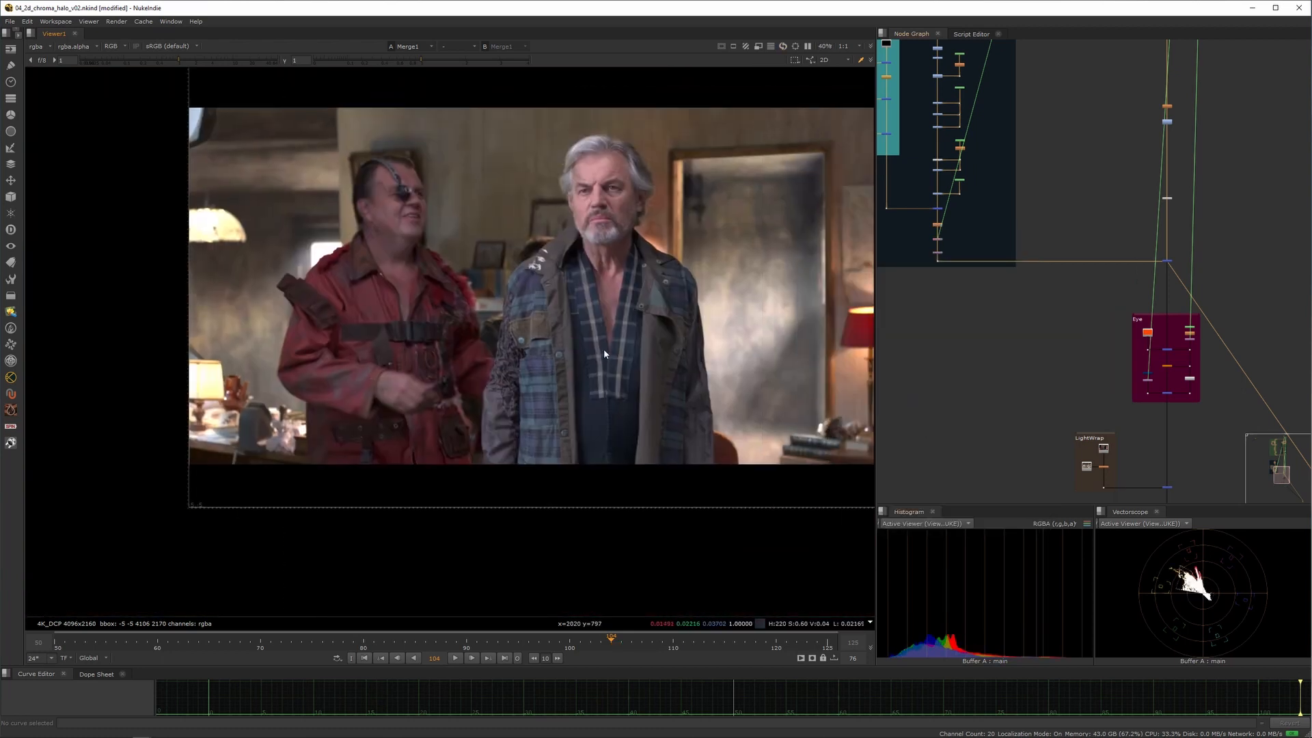
{"action": "scroll", "coordinate": [518, 399], "scroll_direction": "up", "scroll_amount": 5}
{"action": "scroll", "coordinate": [465, 420], "scroll_direction": "up", "scroll_amount": 2}
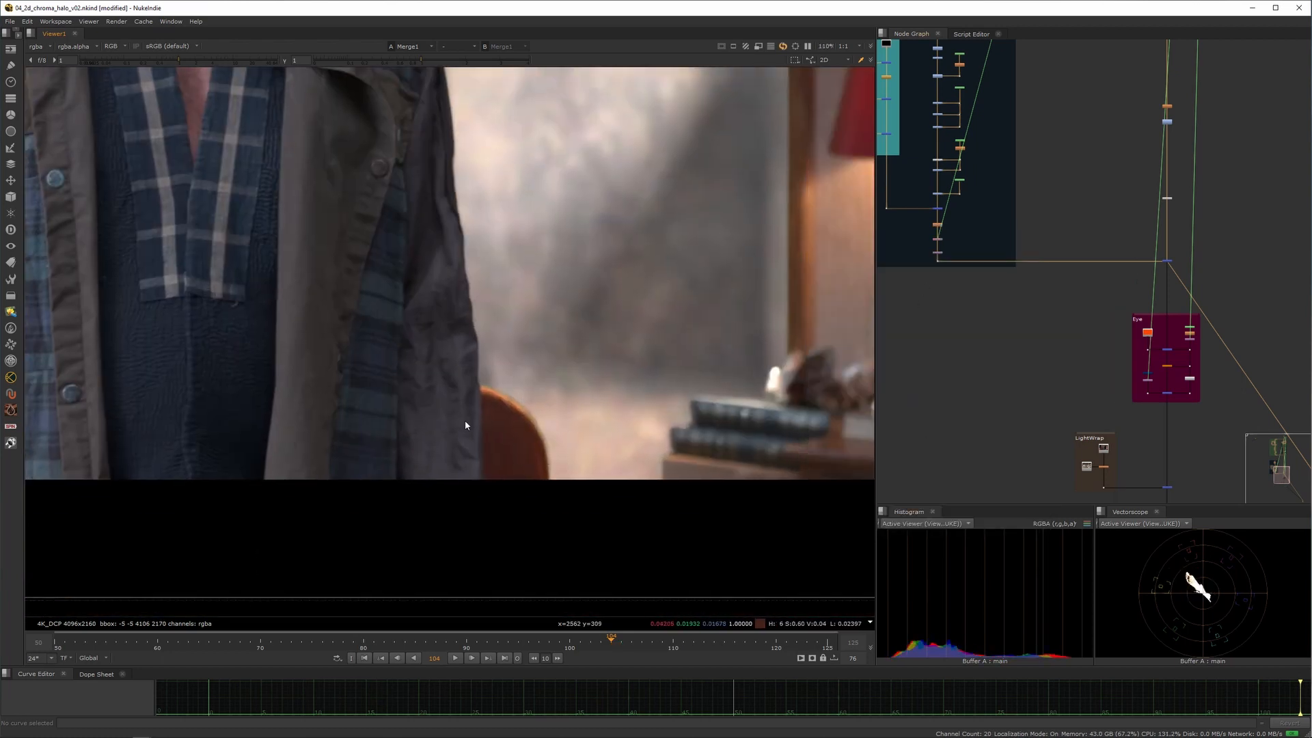
{"action": "scroll", "coordinate": [494, 394], "scroll_direction": "up", "scroll_amount": 2}
{"action": "scroll", "coordinate": [440, 376], "scroll_direction": "up", "scroll_amount": 2}
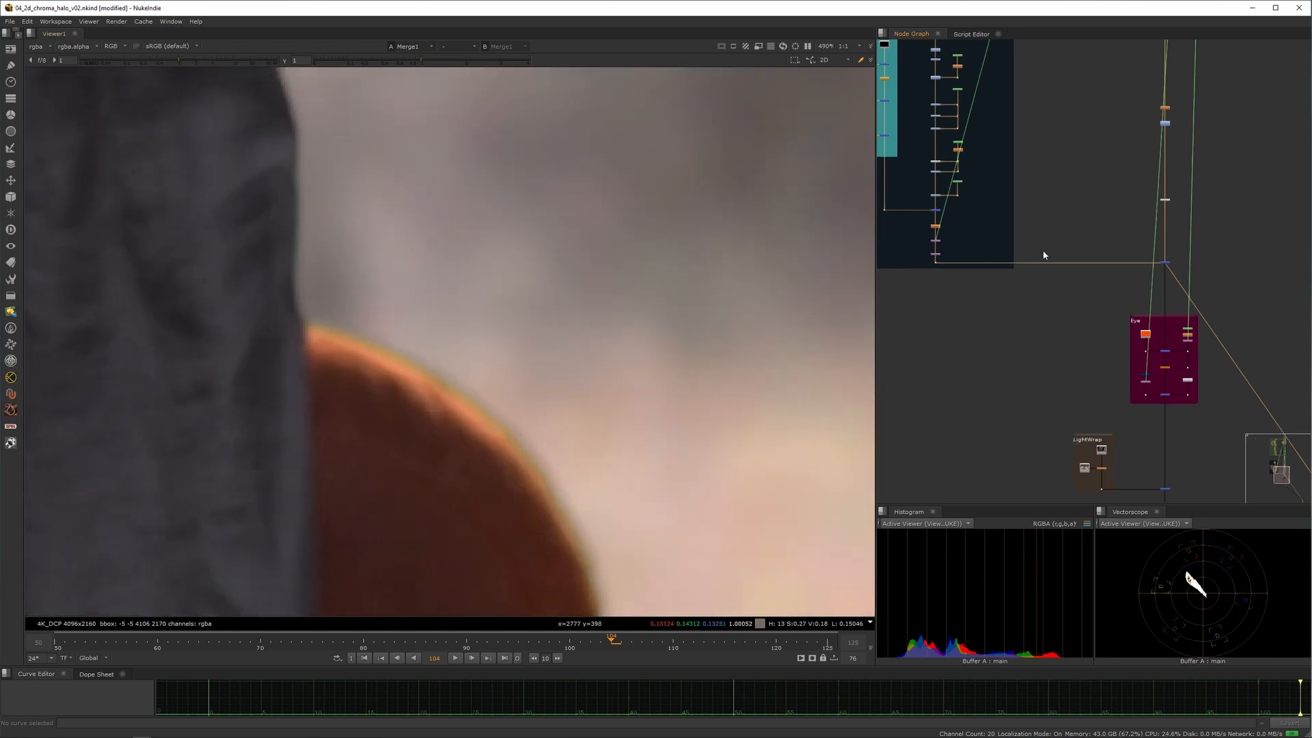
- Locate the Copy1 node below DespillMadness1 and trace the node tree beneath it
{"action": "scroll", "coordinate": [1017, 345], "scroll_direction": "down", "scroll_amount": 4}
{"action": "scroll", "coordinate": [1019, 346], "scroll_direction": "up", "scroll_amount": 6}
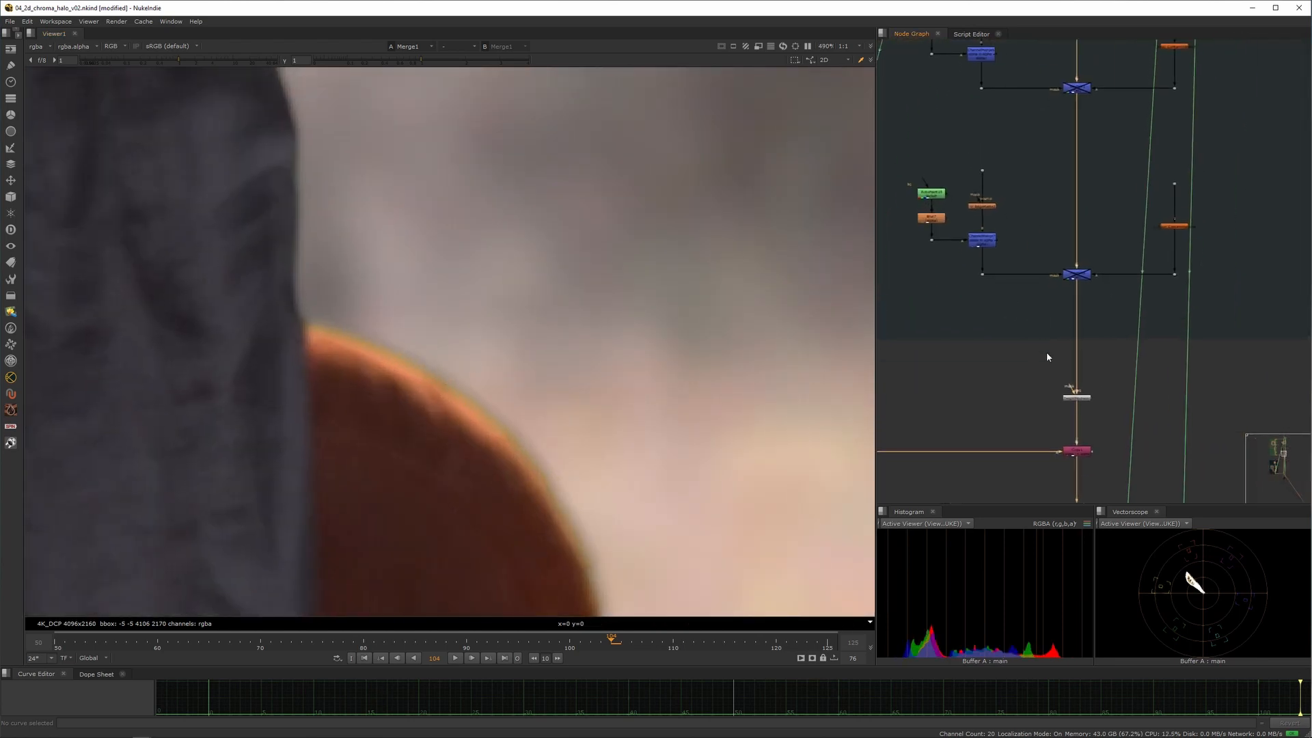
{"action": "scroll", "coordinate": [1079, 404], "scroll_direction": "up", "scroll_amount": 6}
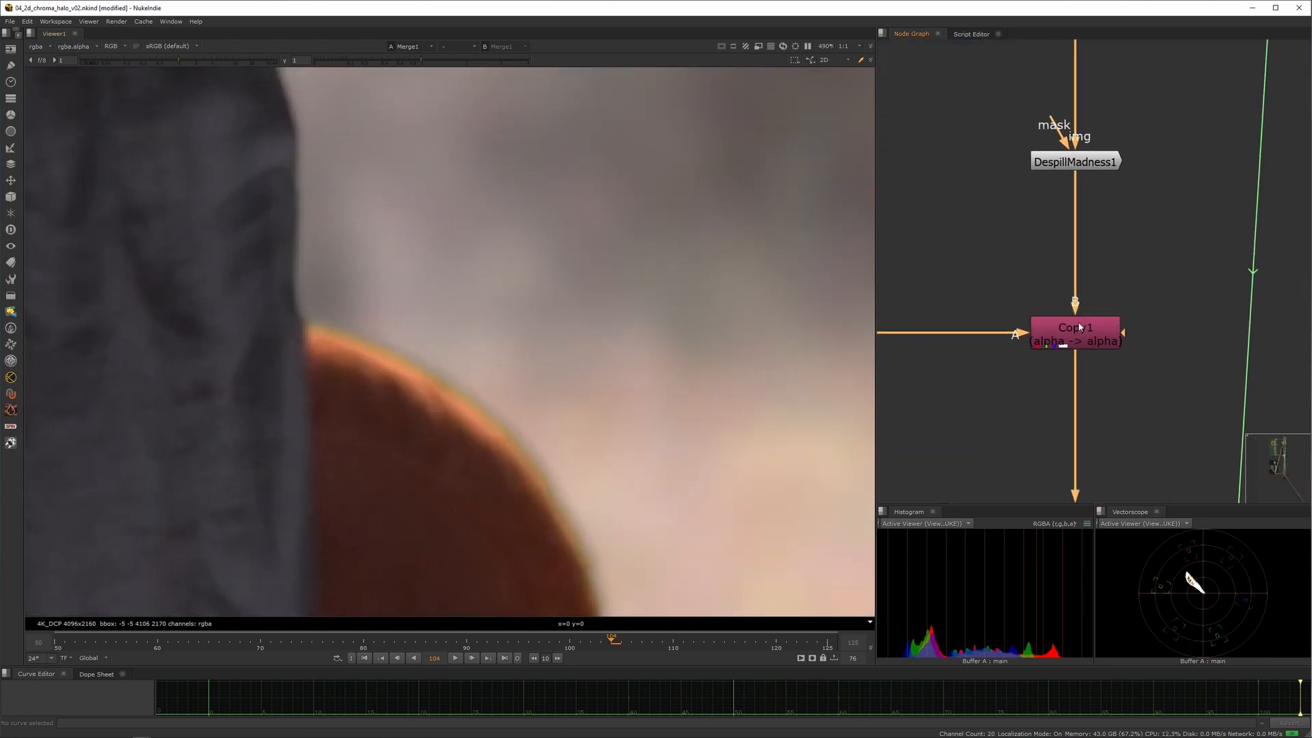
{"action": "left_click", "coordinate": [1086, 334]}
{"action": "scroll", "coordinate": [1097, 342], "scroll_direction": "down", "scroll_amount": 6}
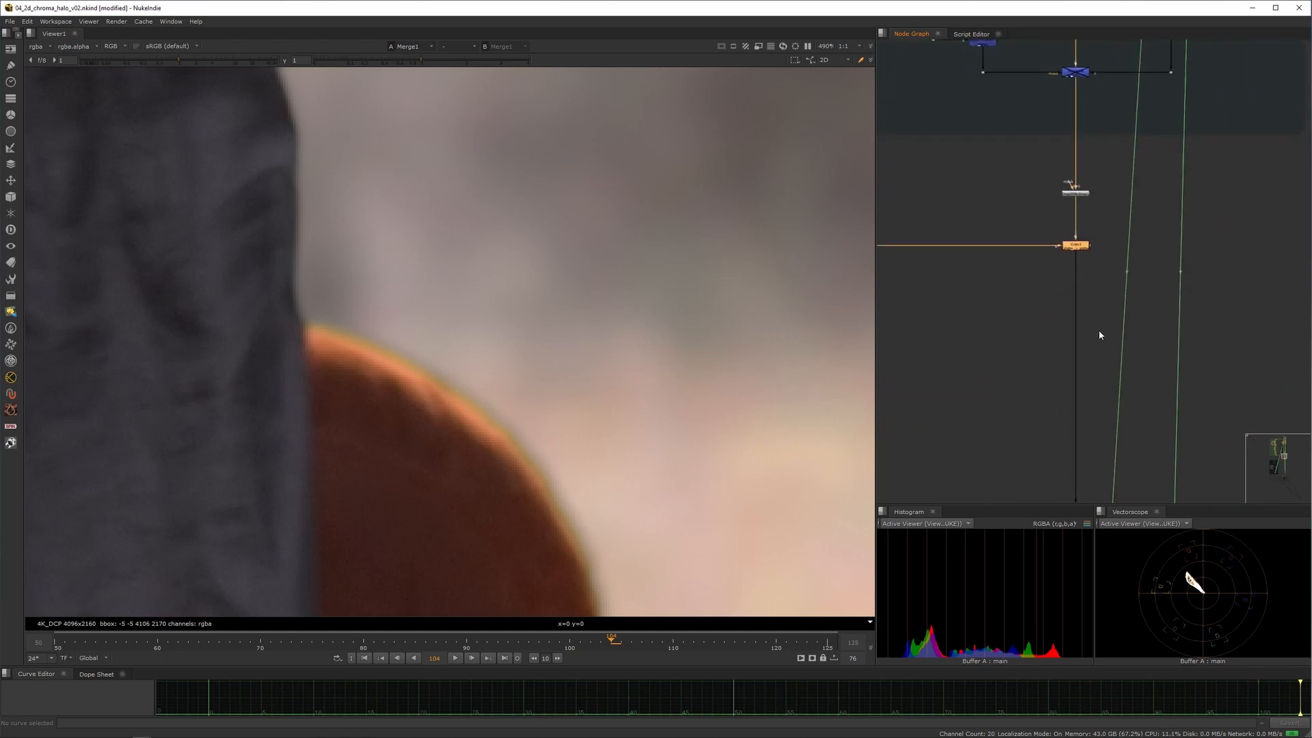
{"action": "left_click", "coordinate": [1131, 428]}
{"action": "middle_click_drag", "start_coordinate": [1131, 427], "coordinate": [1129, 236]}
{"action": "scroll", "coordinate": [1088, 268], "scroll_direction": "down", "scroll_amount": 10}
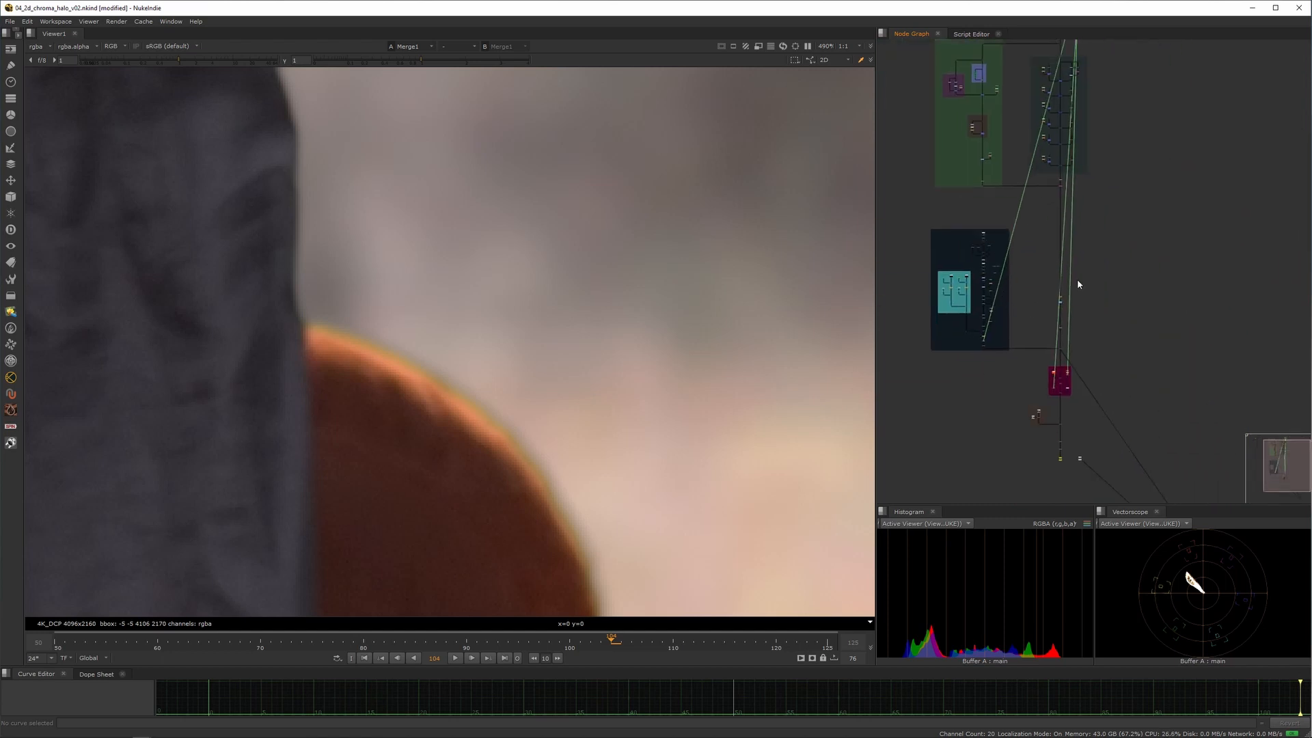
- Examine the nodes below the despill section and frame the whole node tree
{"action": "scroll", "coordinate": [1077, 244], "scroll_direction": "up", "scroll_amount": 3}
{"action": "middle_click_drag", "start_coordinate": [1018, 399], "coordinate": [999, 322]}
{"action": "scroll", "coordinate": [999, 322], "scroll_direction": "up", "scroll_amount": 8}
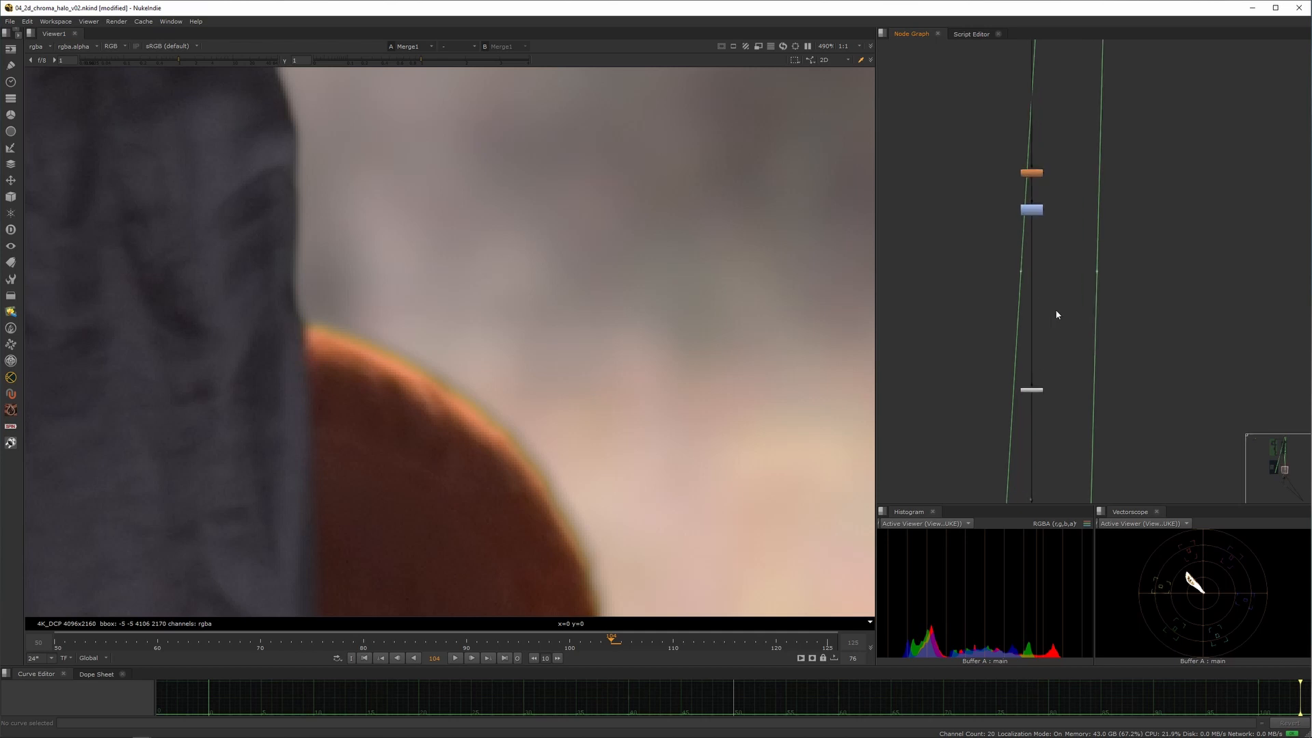
{"action": "middle_click_drag", "start_coordinate": [1026, 413], "coordinate": [1049, 287]}
{"action": "left_click_drag", "start_coordinate": [1112, 355], "coordinate": [979, 460]}
{"action": "key", "text": "f"}
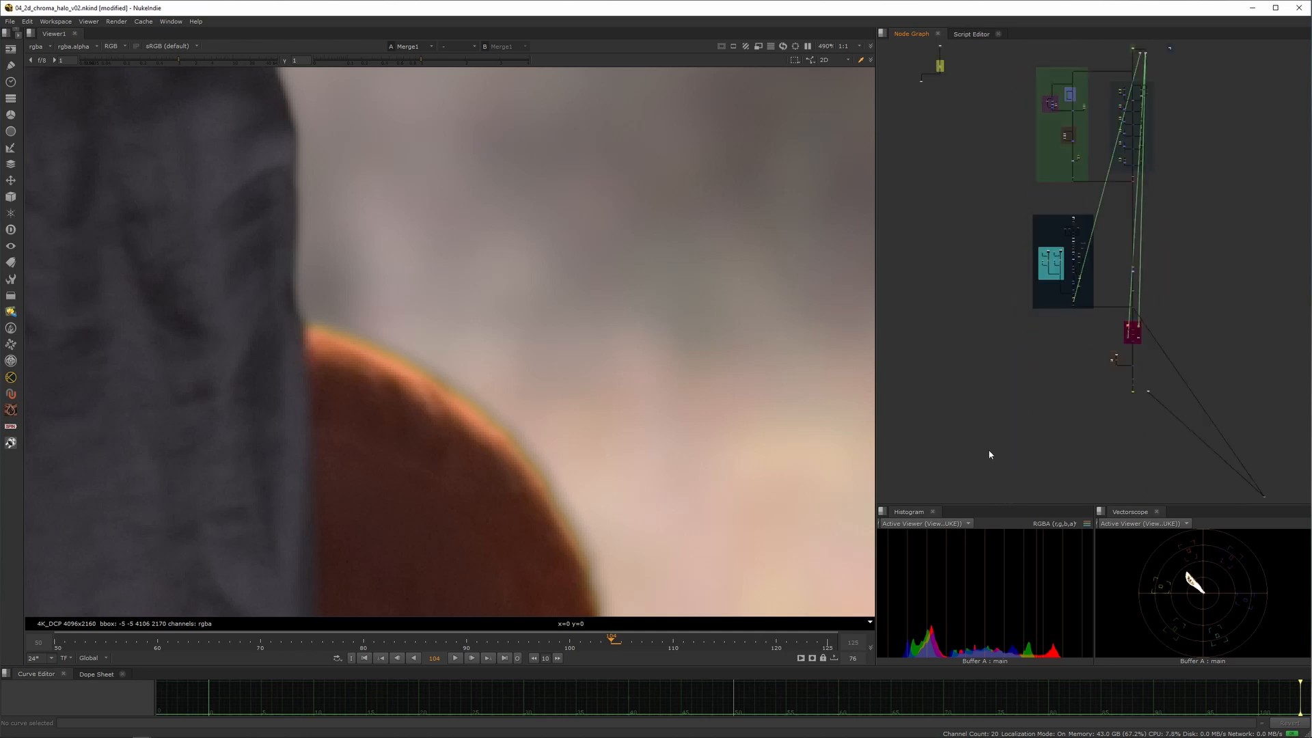
- Inspect the red jacket in the composite and locate the RotoPaint17 branch in the Edge_Despill group
{"action": "middle_click_drag", "start_coordinate": [988, 451], "coordinate": [967, 482]}
{"action": "scroll", "coordinate": [496, 344], "scroll_direction": "down", "scroll_amount": 5}
{"action": "scroll", "coordinate": [436, 273], "scroll_direction": "down", "scroll_amount": 6}
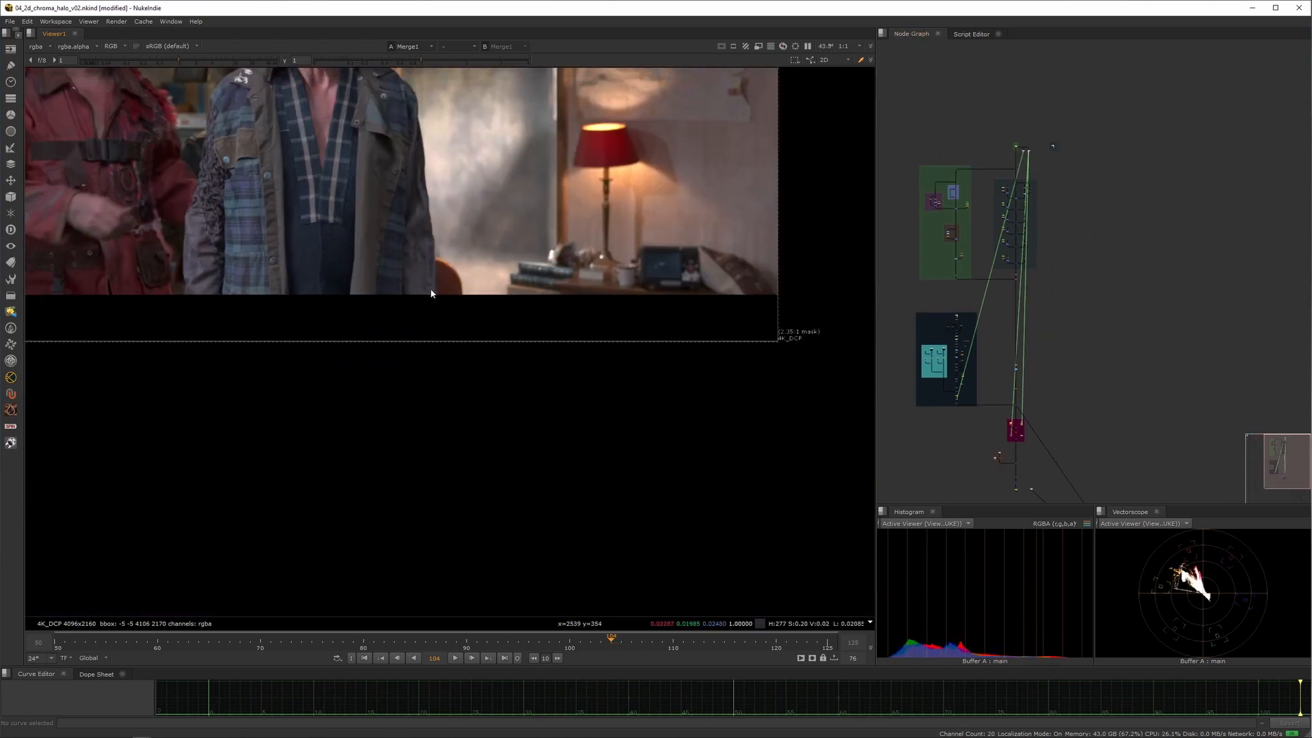
{"action": "scroll", "coordinate": [323, 368], "scroll_direction": "up", "scroll_amount": 6}
{"action": "scroll", "coordinate": [920, 334], "scroll_direction": "up", "scroll_amount": 6}
{"action": "scroll", "coordinate": [949, 317], "scroll_direction": "up", "scroll_amount": 8}
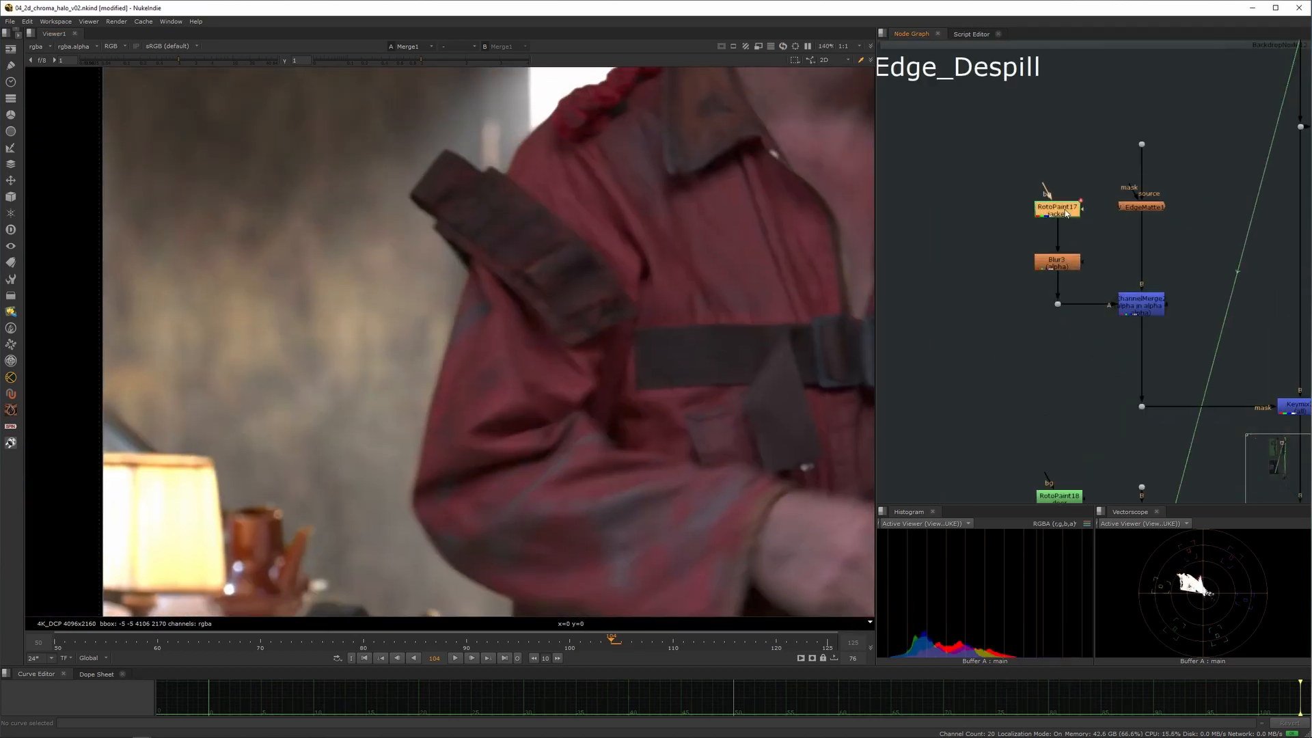
{"action": "scroll", "coordinate": [1067, 328], "scroll_direction": "down", "scroll_amount": 5}
{"action": "scroll", "coordinate": [953, 279], "scroll_direction": "up", "scroll_amount": 4}
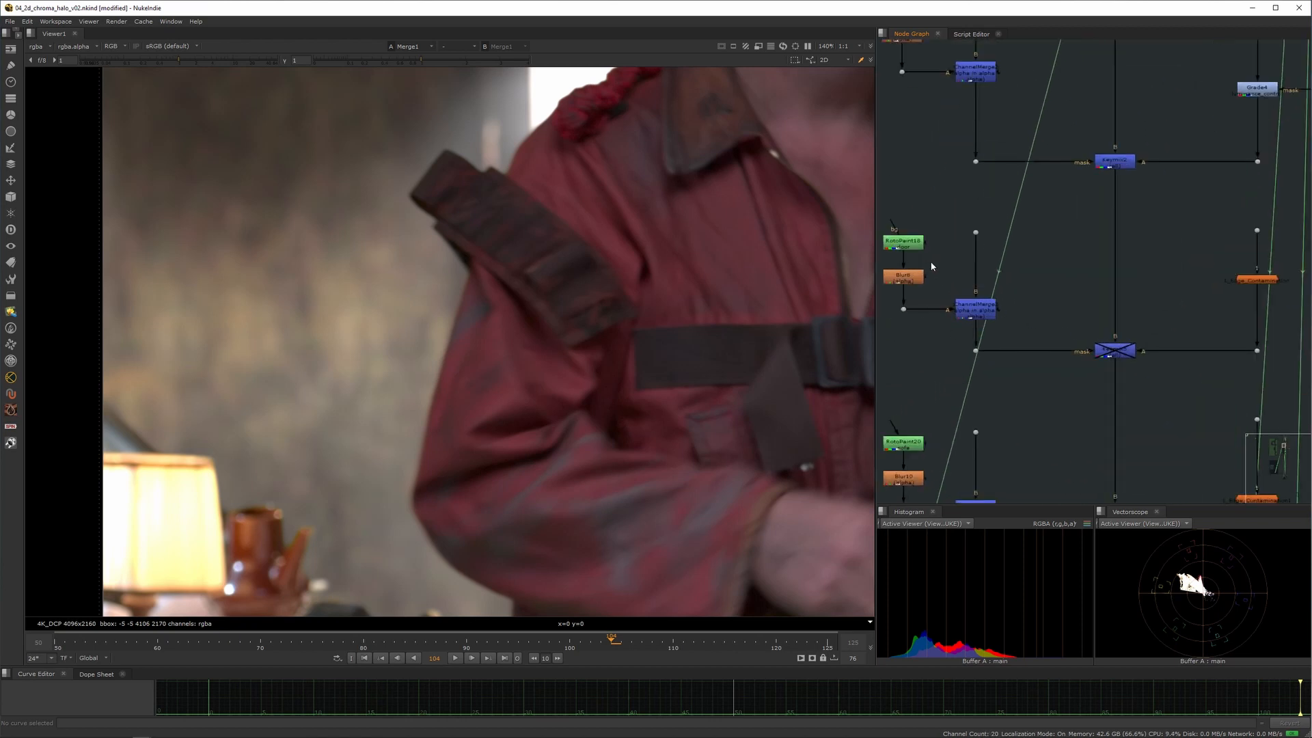
- Bring the door frame into view in the composite and enable the Keymix fed by L_Edge_Contamination
{"action": "scroll", "coordinate": [656, 321], "scroll_direction": "down", "scroll_amount": 10}
{"action": "middle_click_drag", "start_coordinate": [560, 352], "coordinate": [288, 436]}
{"action": "scroll", "coordinate": [434, 381], "scroll_direction": "up", "scroll_amount": 7}
{"action": "middle_click_drag", "start_coordinate": [690, 287], "coordinate": [437, 363]}
{"action": "left_click", "coordinate": [1115, 350]}
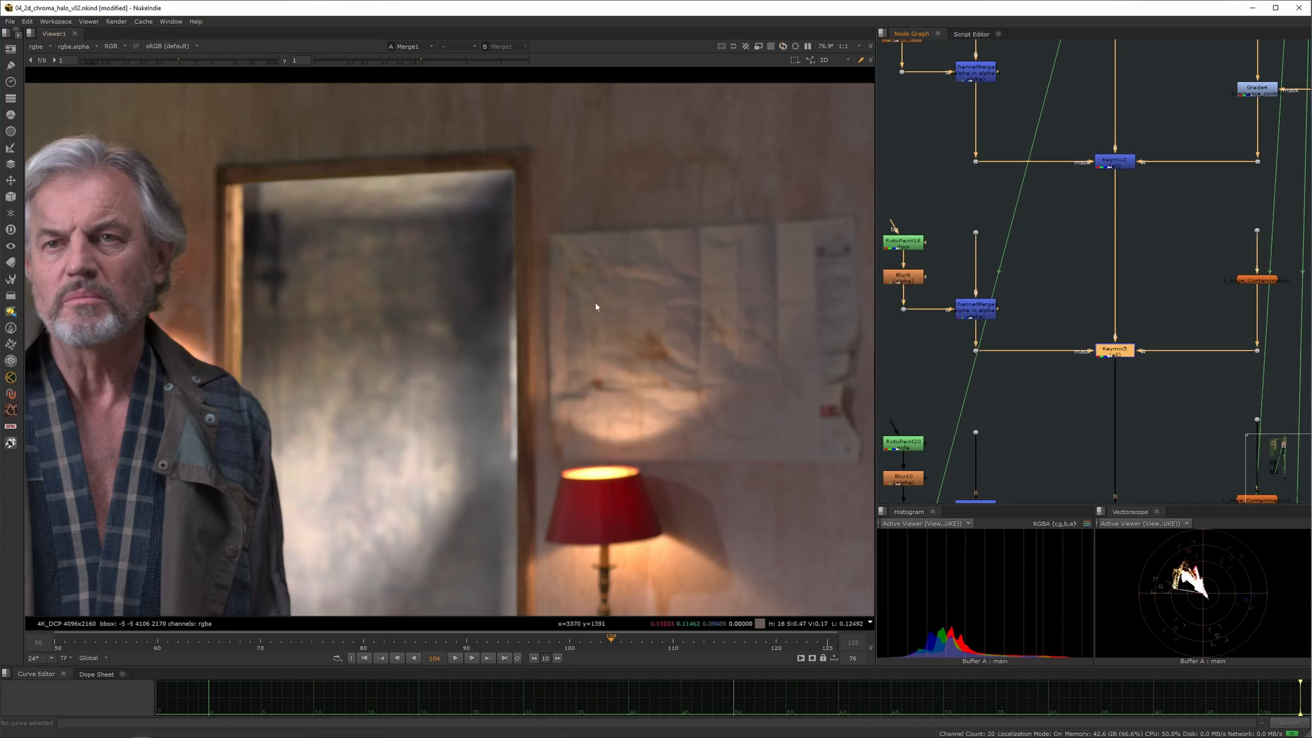
- Zoom in on the door frame's upper edge and open the properties of L_Edge_Contamination
{"action": "scroll", "coordinate": [646, 287], "scroll_direction": "up", "scroll_amount": 5}
{"action": "middle_click_drag", "start_coordinate": [1263, 278], "coordinate": [1060, 319]}
{"action": "scroll", "coordinate": [1059, 319], "scroll_direction": "up", "scroll_amount": 3}
{"action": "double_click", "coordinate": [1069, 330]}
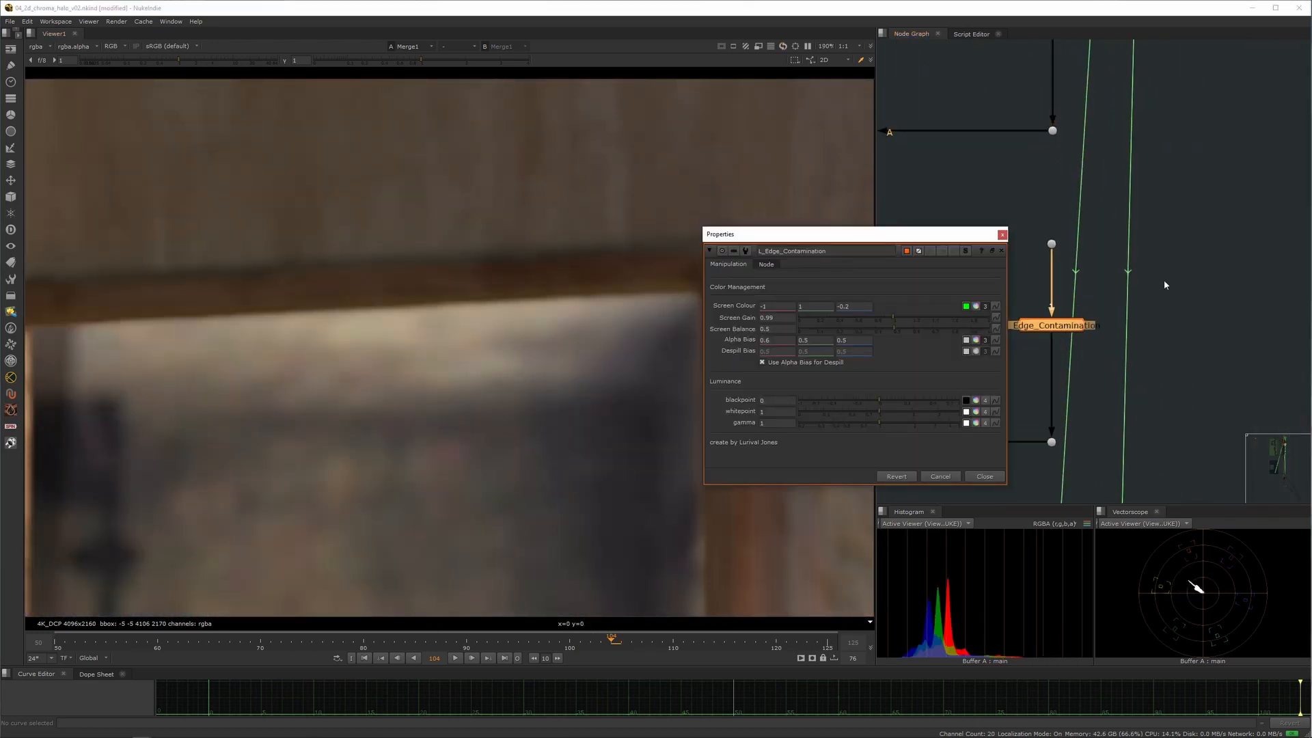
- Trace the first Edge_Despill branch with its Keylight, Shuffle and Grade4 nodes
{"action": "middle_click_drag", "start_coordinate": [1105, 292], "coordinate": [1146, 289]}
{"action": "scroll", "coordinate": [1148, 290], "scroll_direction": "down", "scroll_amount": 6}
{"action": "middle_click_drag", "start_coordinate": [1185, 205], "coordinate": [1206, 286]}
{"action": "scroll", "coordinate": [1114, 292], "scroll_direction": "up", "scroll_amount": 4}
{"action": "left_click_drag", "start_coordinate": [1225, 132], "coordinate": [1053, 395]}
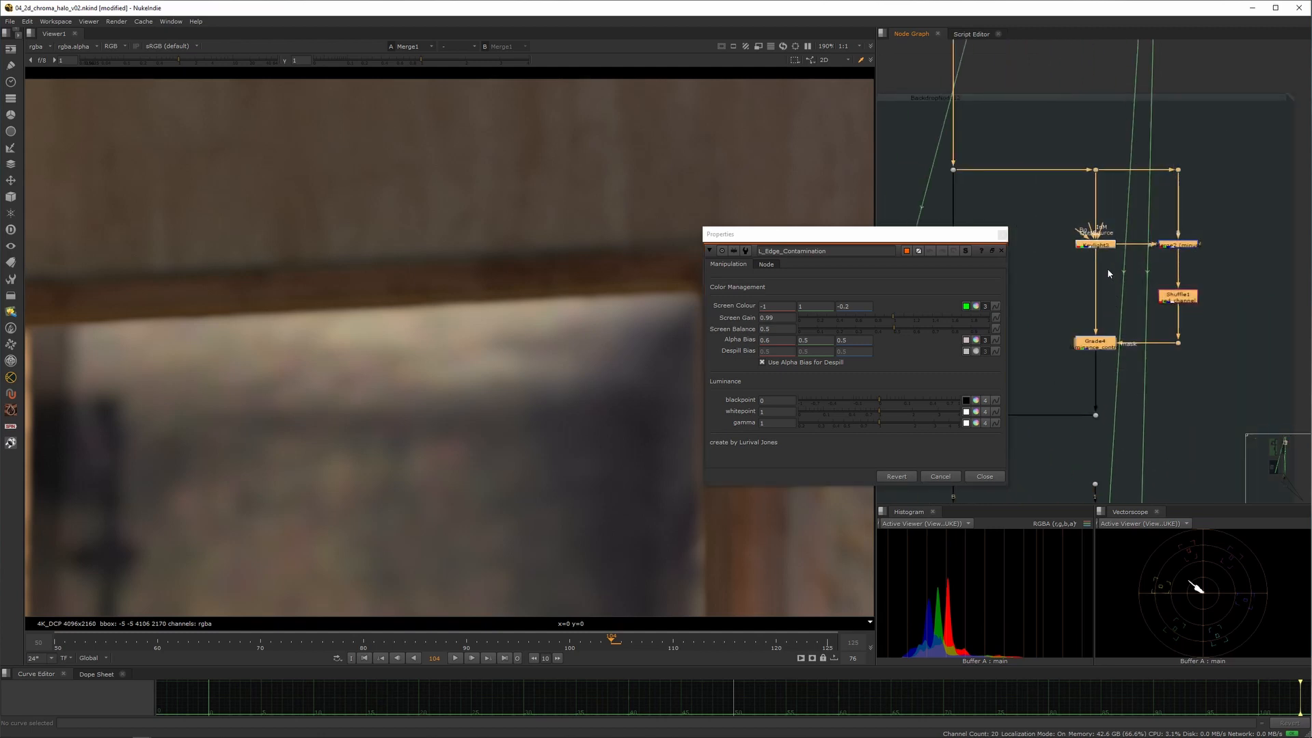
- Compare the Keylight3 settings side by side with L_Edge_Contamination, then close the Keylight3 properties
{"action": "left_click_drag", "start_coordinate": [862, 242], "coordinate": [579, 241]}
{"action": "left_click", "coordinate": [1060, 264]}
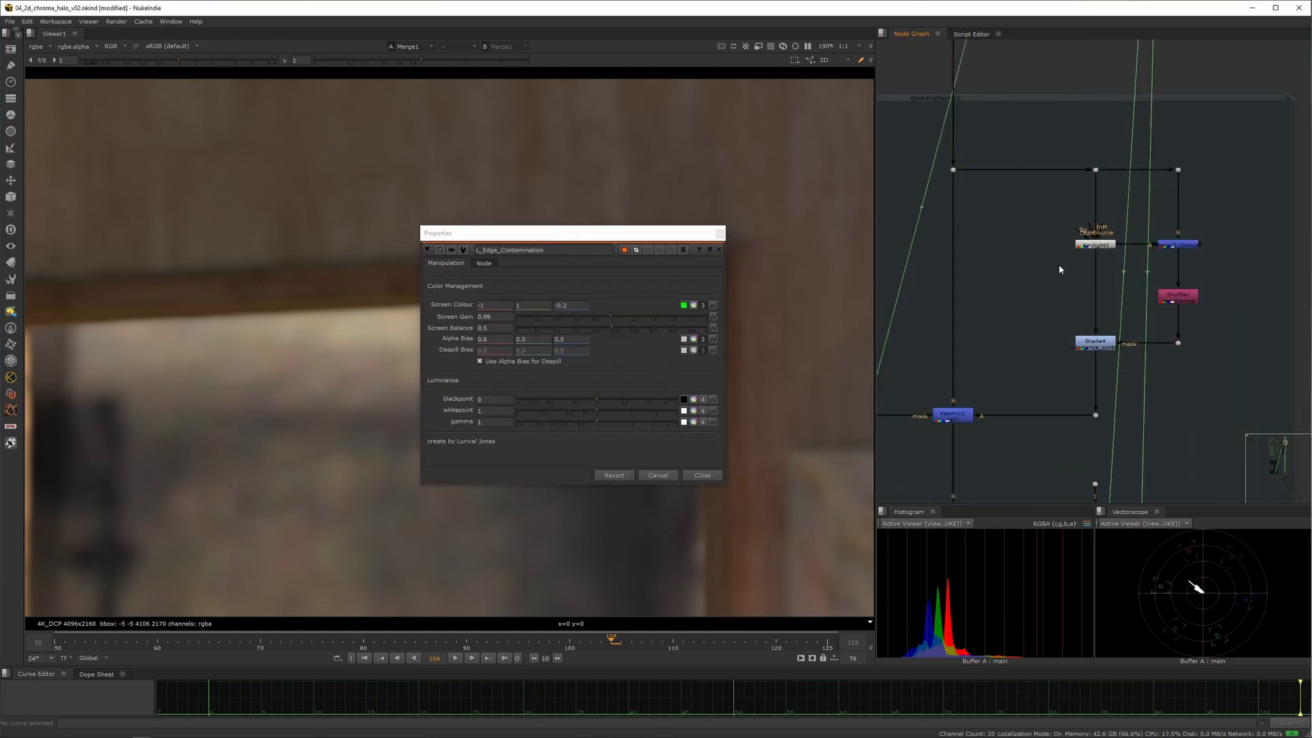
{"action": "double_click", "coordinate": [1100, 248]}
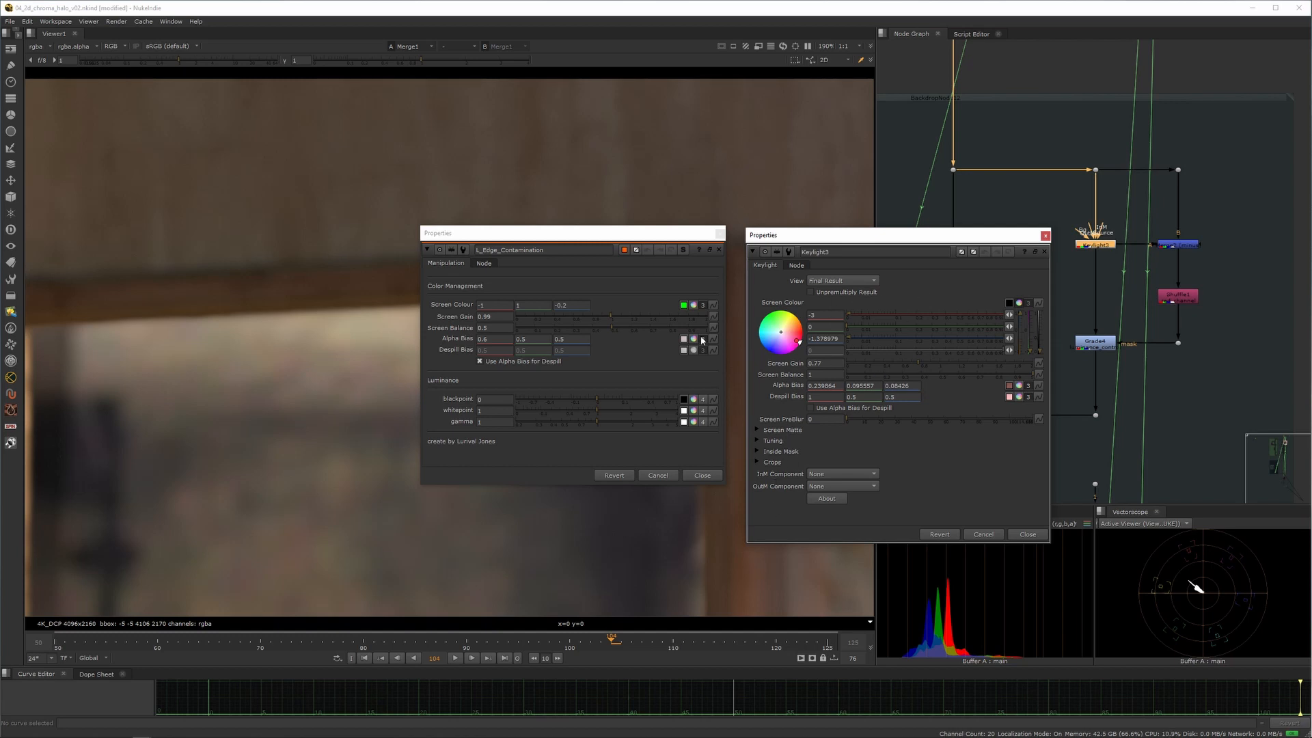
{"action": "left_click", "coordinate": [1028, 534]}
- Review the Grade4 settings against the luminance controls of L_Edge_Contamination and close both properties
{"action": "middle_click_drag", "start_coordinate": [1009, 336], "coordinate": [983, 320]}
{"action": "double_click", "coordinate": [1079, 336]}
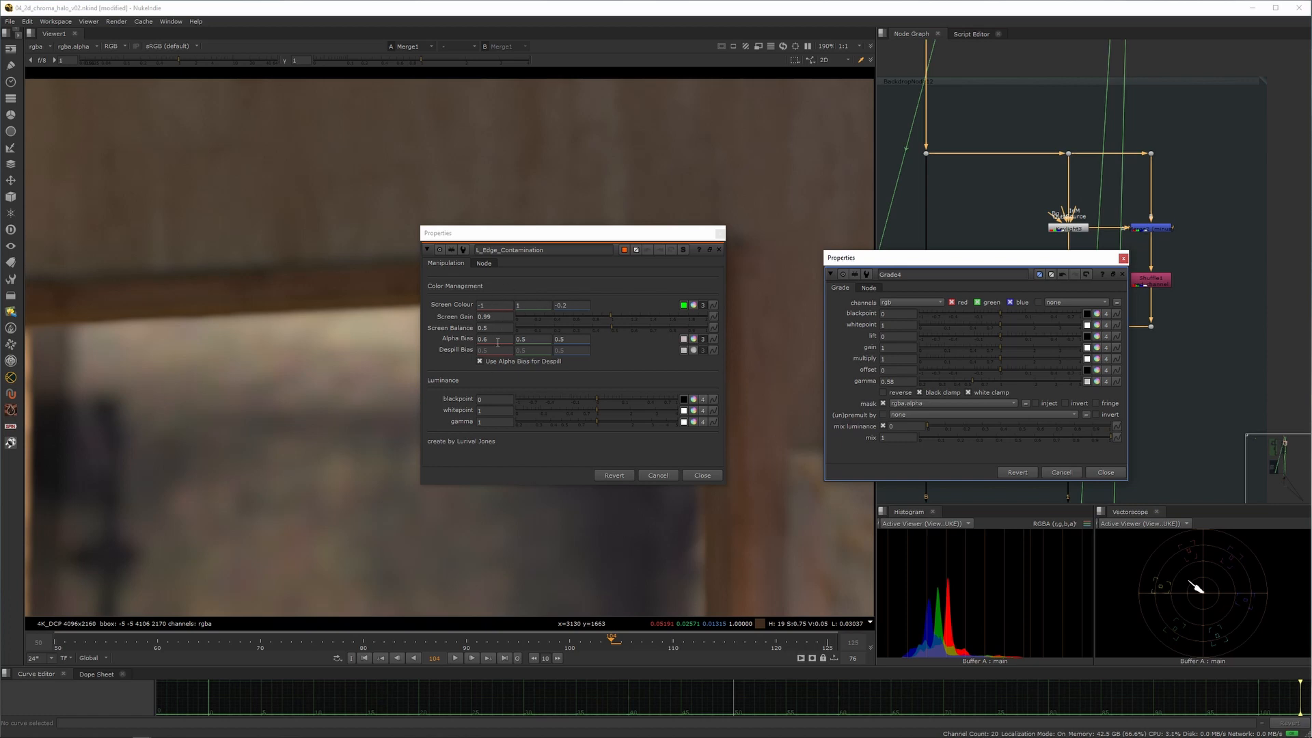
{"action": "left_click", "coordinate": [1106, 473]}
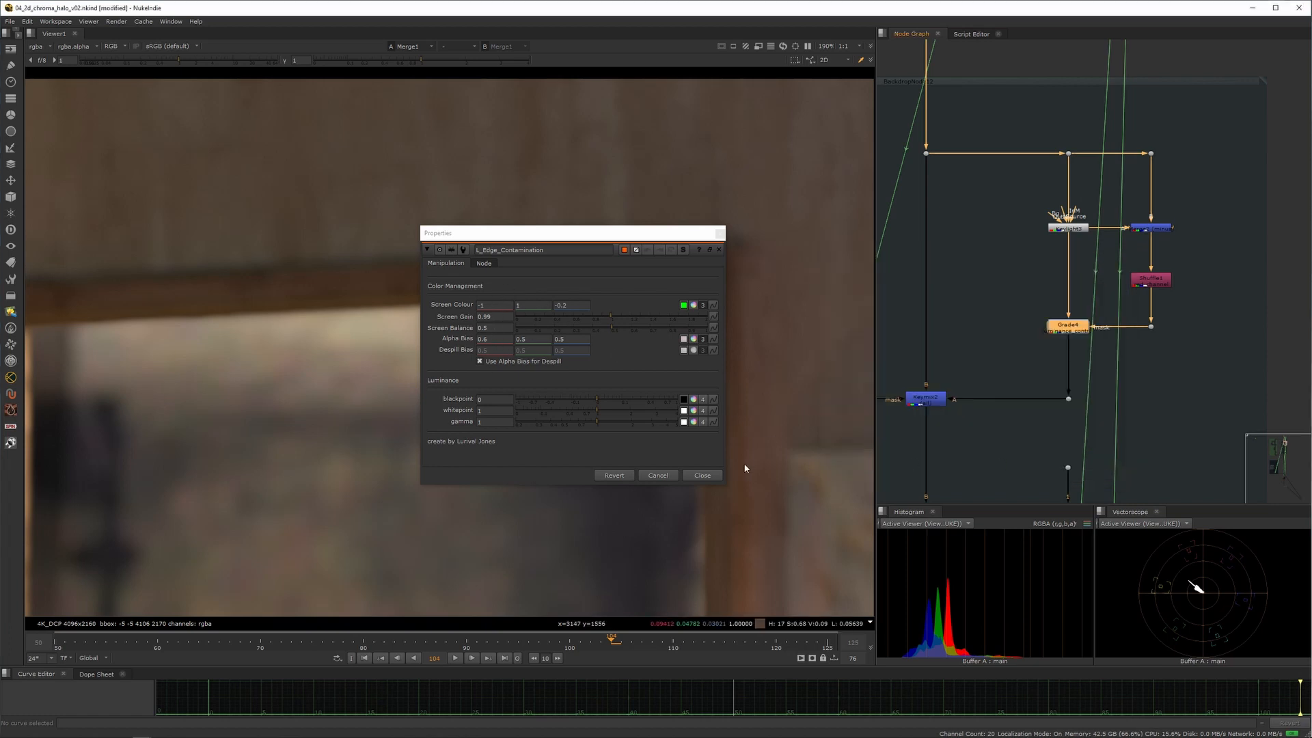
{"action": "left_click", "coordinate": [716, 478]}
- View the L_Edge_Contamination output and examine the door frame's upper edge
{"action": "scroll", "coordinate": [738, 427], "scroll_direction": "down", "scroll_amount": 5}
{"action": "middle_click_drag", "start_coordinate": [741, 440], "coordinate": [624, 352]}
{"action": "middle_click_drag", "start_coordinate": [991, 287], "coordinate": [1017, 290]}
{"action": "scroll", "coordinate": [1005, 205], "scroll_direction": "down", "scroll_amount": 5}
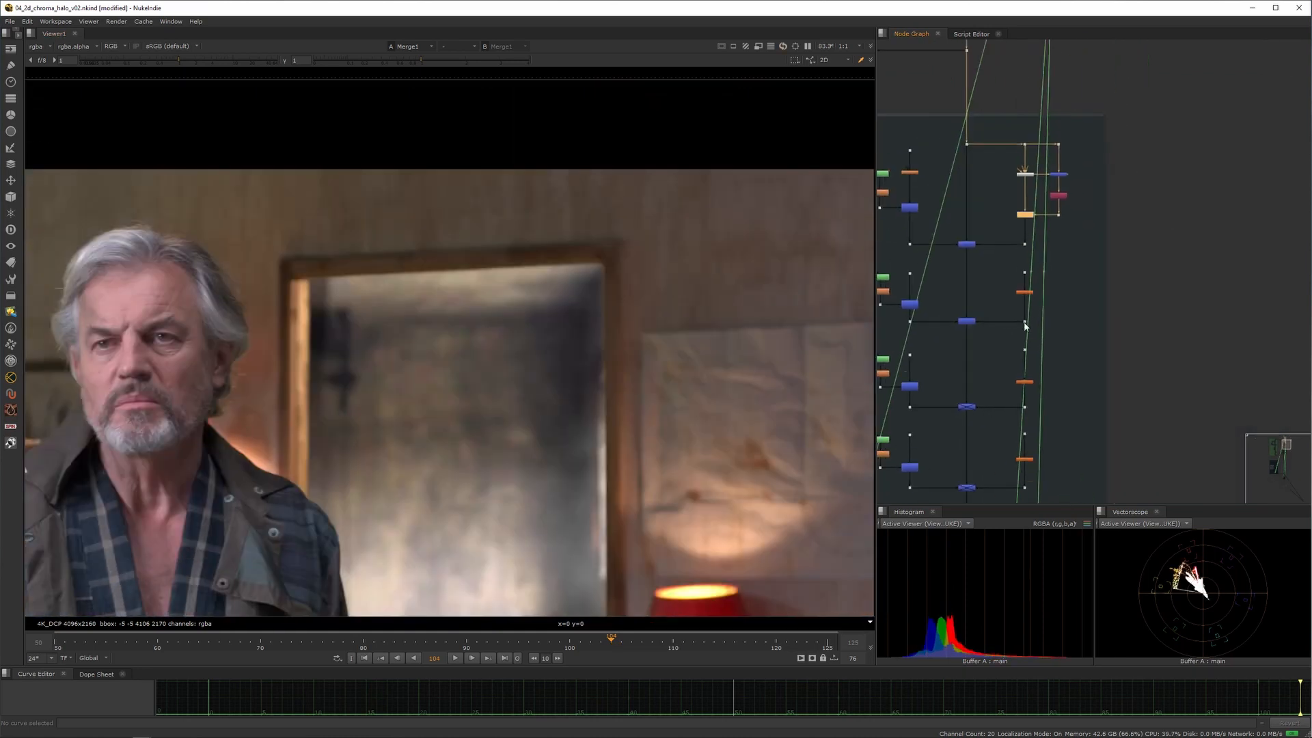
{"action": "scroll", "coordinate": [1025, 301], "scroll_direction": "up", "scroll_amount": 4}
{"action": "left_click", "coordinate": [1027, 274]}
{"action": "key", "text": "1"}
{"action": "scroll", "coordinate": [656, 266], "scroll_direction": "up", "scroll_amount": 3}
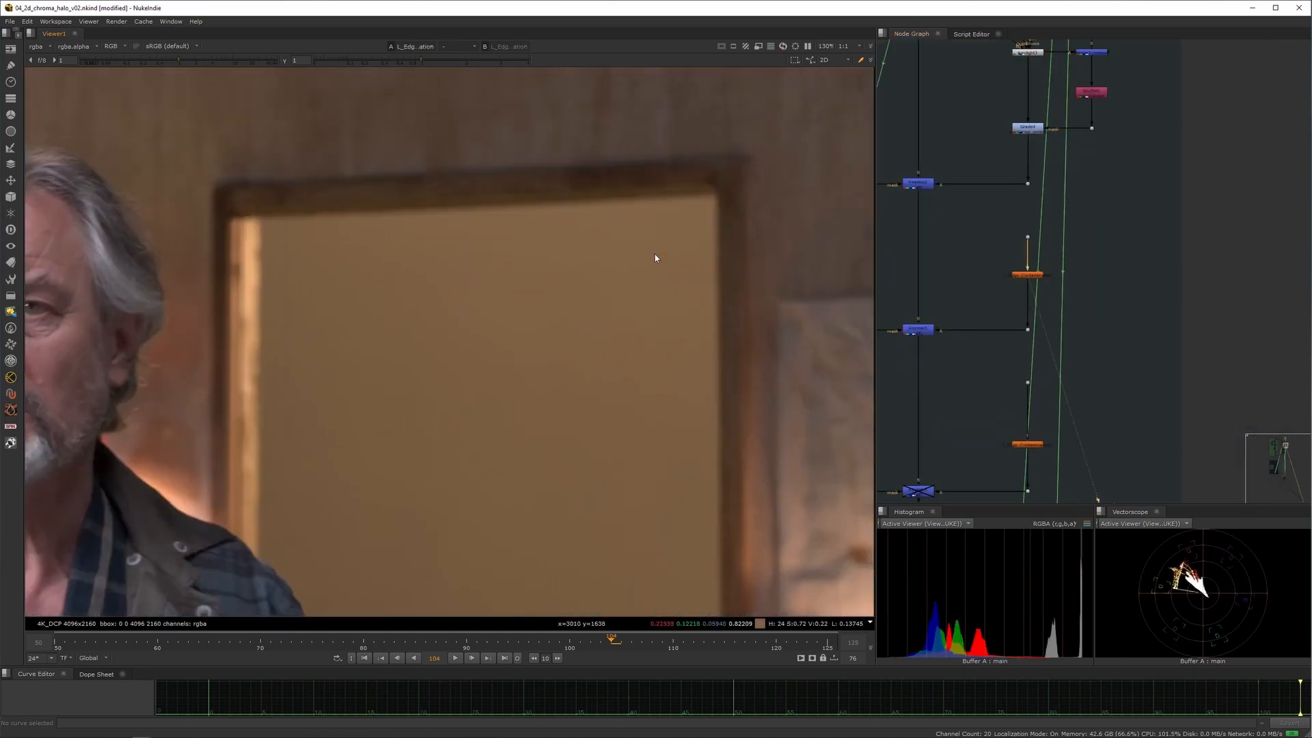
{"action": "scroll", "coordinate": [567, 321], "scroll_direction": "up", "scroll_amount": 3}
- View the Keylight3 output and examine its colours across the wall, door frame and lamp
{"action": "middle_click_drag", "start_coordinate": [971, 230], "coordinate": [1160, 340]}
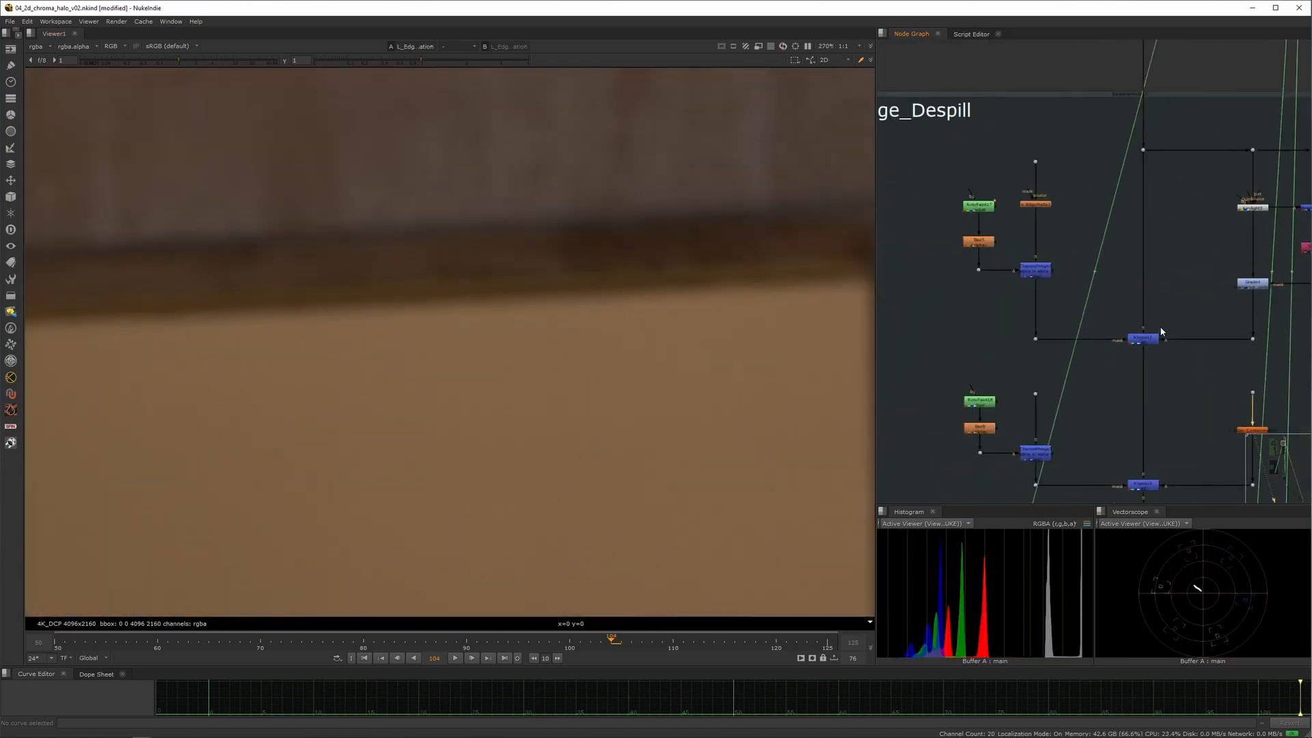
{"action": "key", "text": "1"}
{"action": "scroll", "coordinate": [647, 287], "scroll_direction": "down", "scroll_amount": 5}
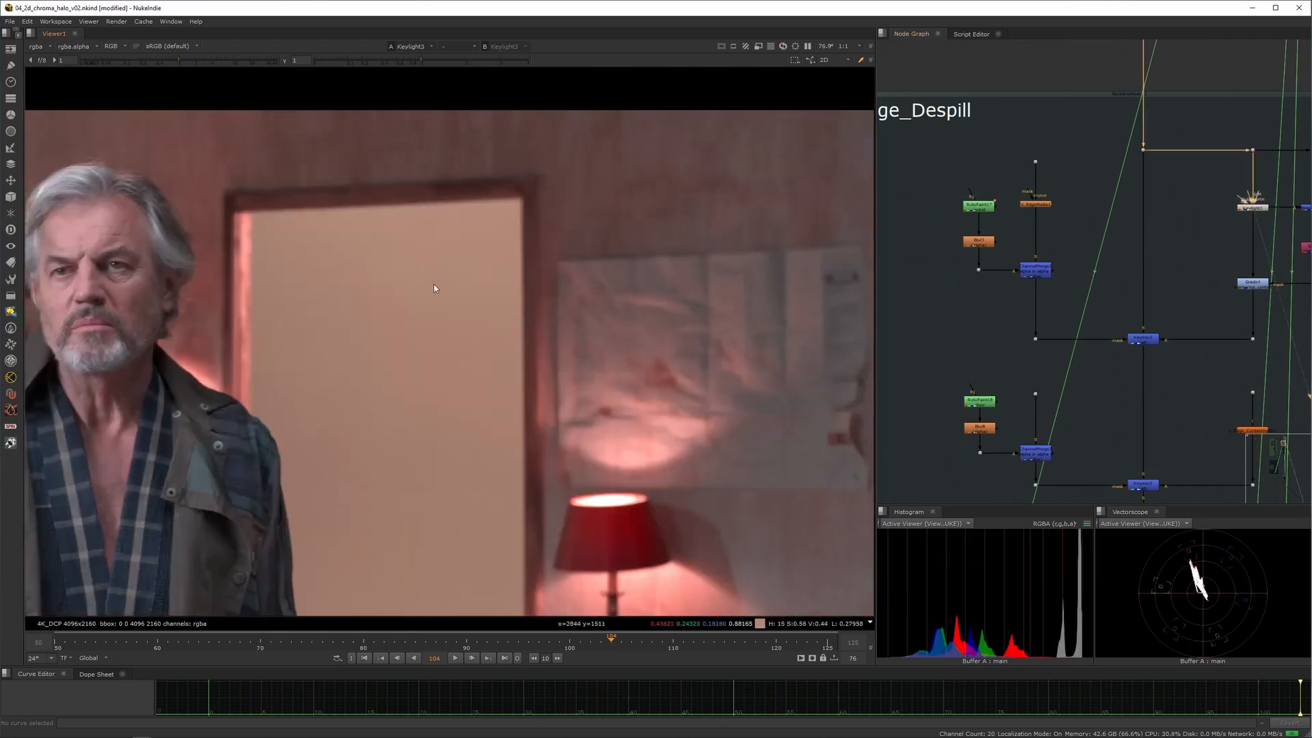
{"action": "scroll", "coordinate": [595, 283], "scroll_direction": "down", "scroll_amount": 4}
{"action": "middle_click_drag", "start_coordinate": [555, 325], "coordinate": [607, 304]}
{"action": "scroll", "coordinate": [607, 305], "scroll_direction": "up", "scroll_amount": 2}
- Switch back to the L_Edge_Contamination output and compare its colours over the full frame and door edge
{"action": "middle_click_drag", "start_coordinate": [1188, 406], "coordinate": [1084, 318]}
{"action": "left_click", "coordinate": [1149, 342]}
{"action": "key", "text": "1"}
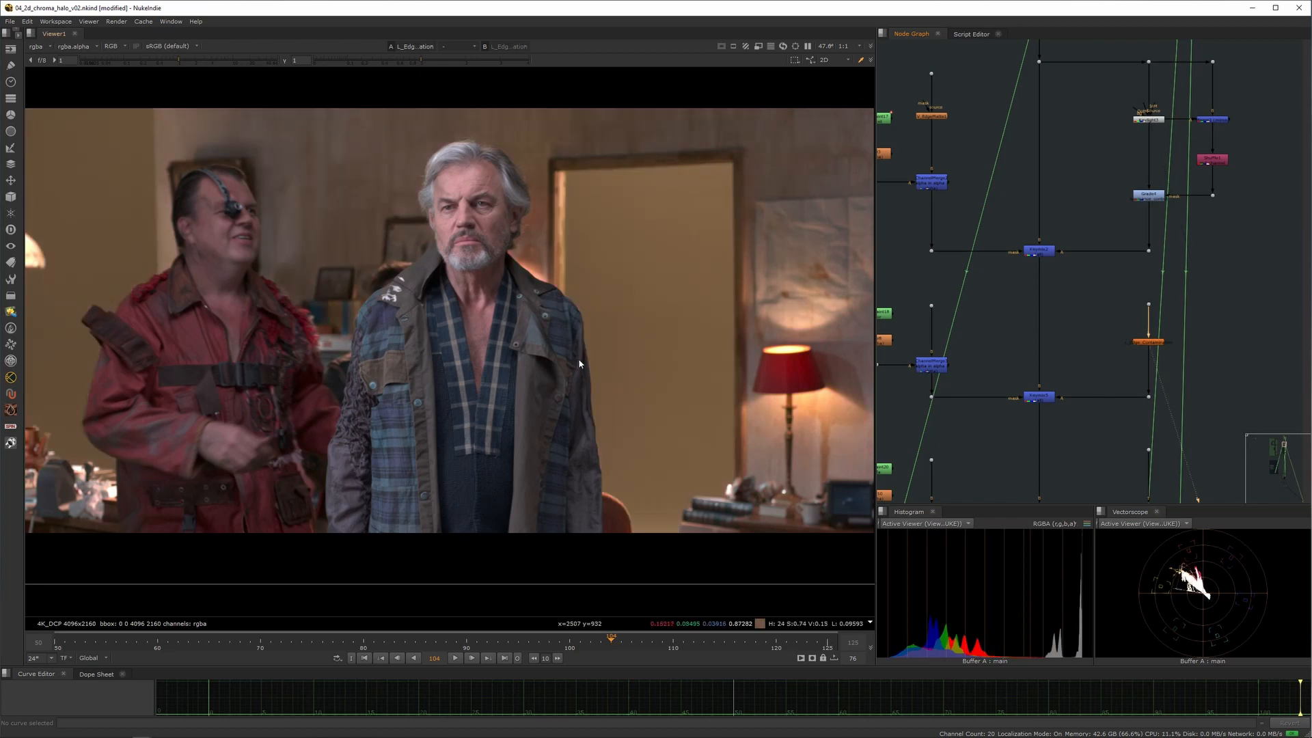
{"action": "middle_click_drag", "start_coordinate": [665, 345], "coordinate": [644, 423]}
{"action": "scroll", "coordinate": [588, 290], "scroll_direction": "down", "scroll_amount": 1}
{"action": "middle_click_drag", "start_coordinate": [327, 447], "coordinate": [344, 351]}
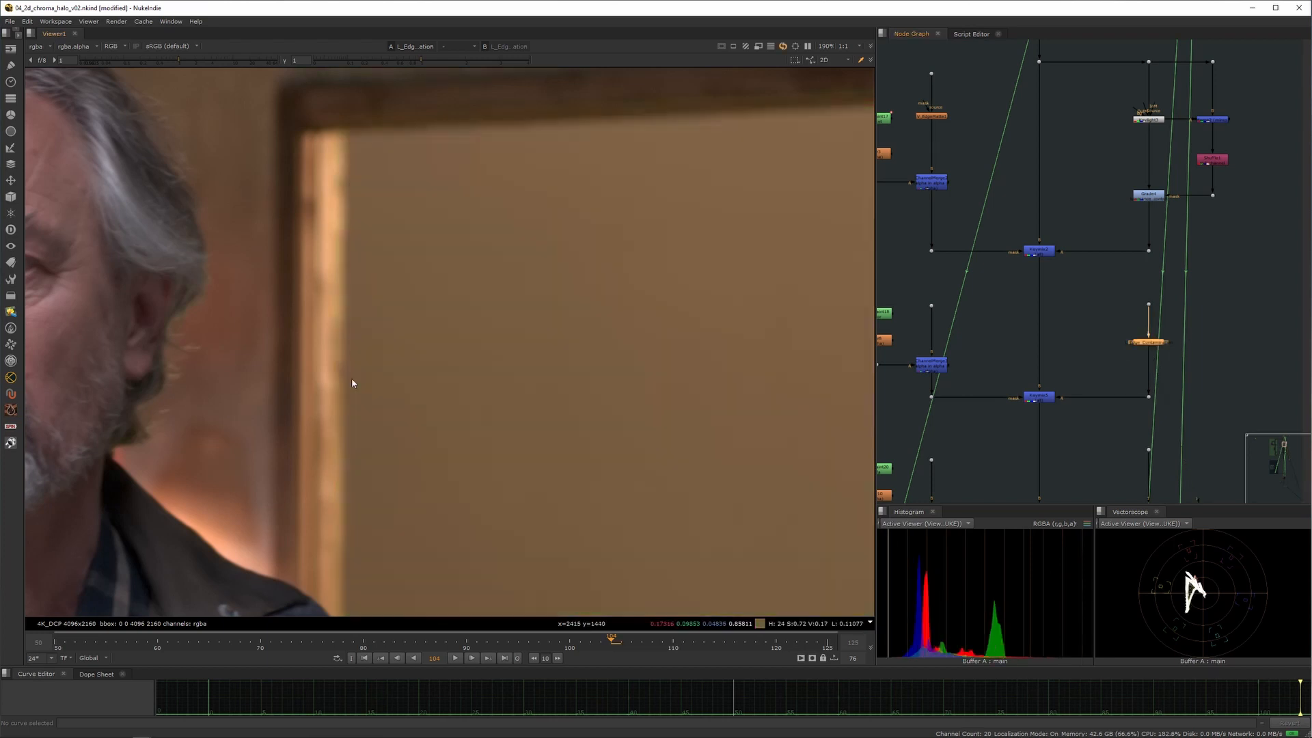
- Disable the Keymix fed by L_Edge_Contamination and inspect the door frame's inner edge in the Merge1 composite
{"action": "middle_click_drag", "start_coordinate": [1016, 399], "coordinate": [1060, 289]}
{"action": "left_click_drag", "start_coordinate": [1112, 262], "coordinate": [1032, 345]}
{"action": "key", "text": "1"}
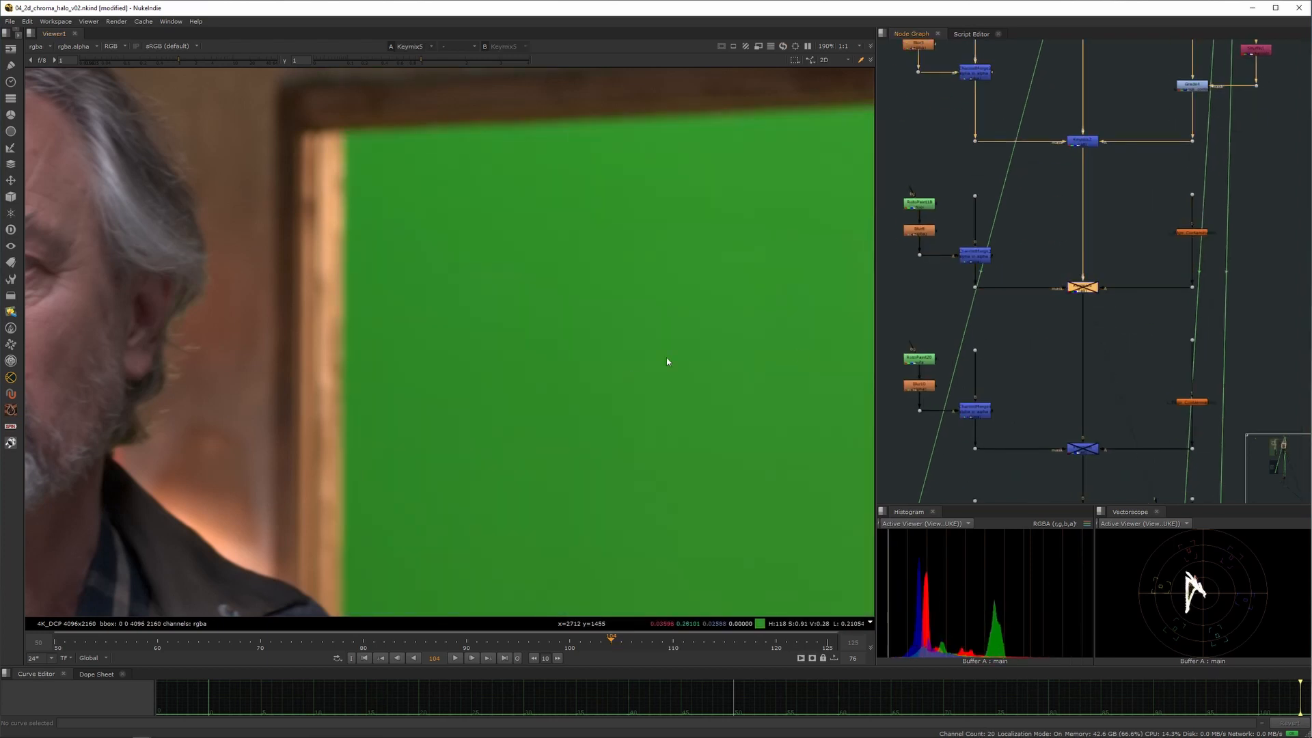
{"action": "scroll", "coordinate": [1029, 342], "scroll_direction": "down", "scroll_amount": 6}
{"action": "middle_click_drag", "start_coordinate": [1031, 280], "coordinate": [1007, 141]}
{"action": "key", "text": "1"}
{"action": "scroll", "coordinate": [984, 410], "scroll_direction": "up", "scroll_amount": 5}
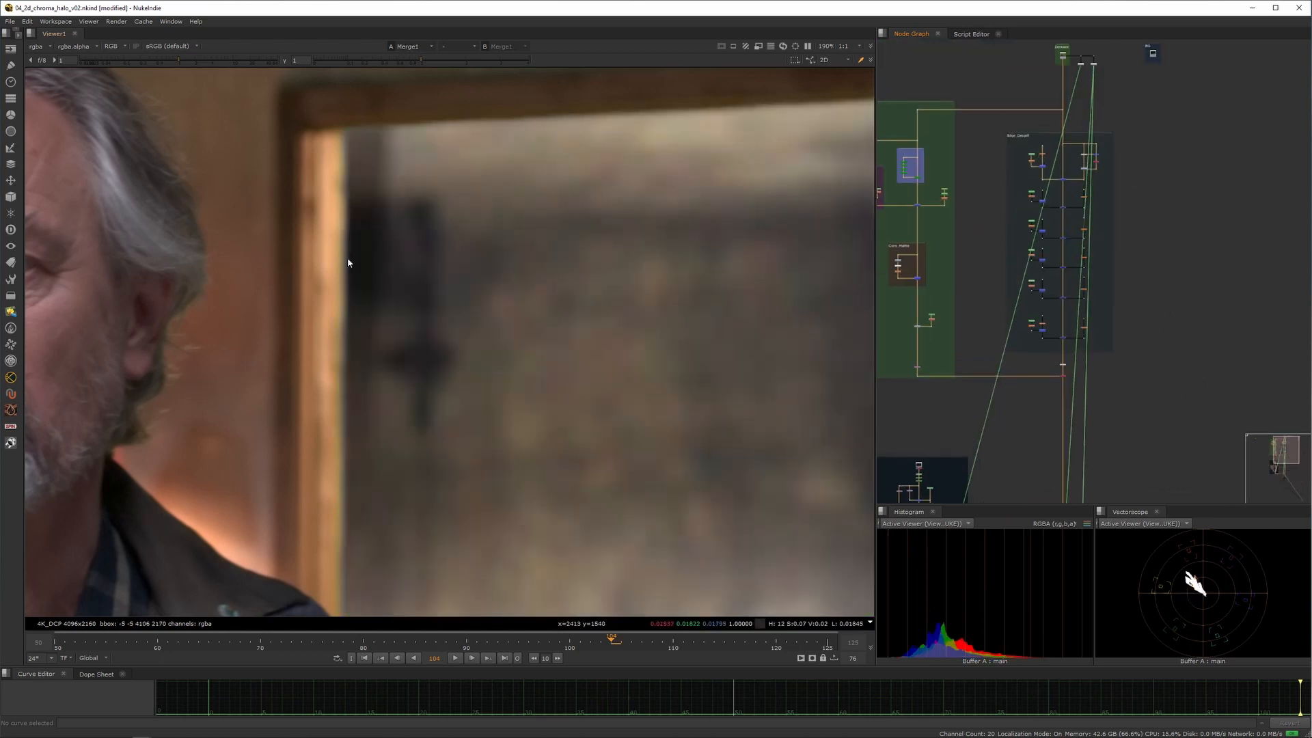
{"action": "scroll", "coordinate": [359, 212], "scroll_direction": "up", "scroll_amount": 4}
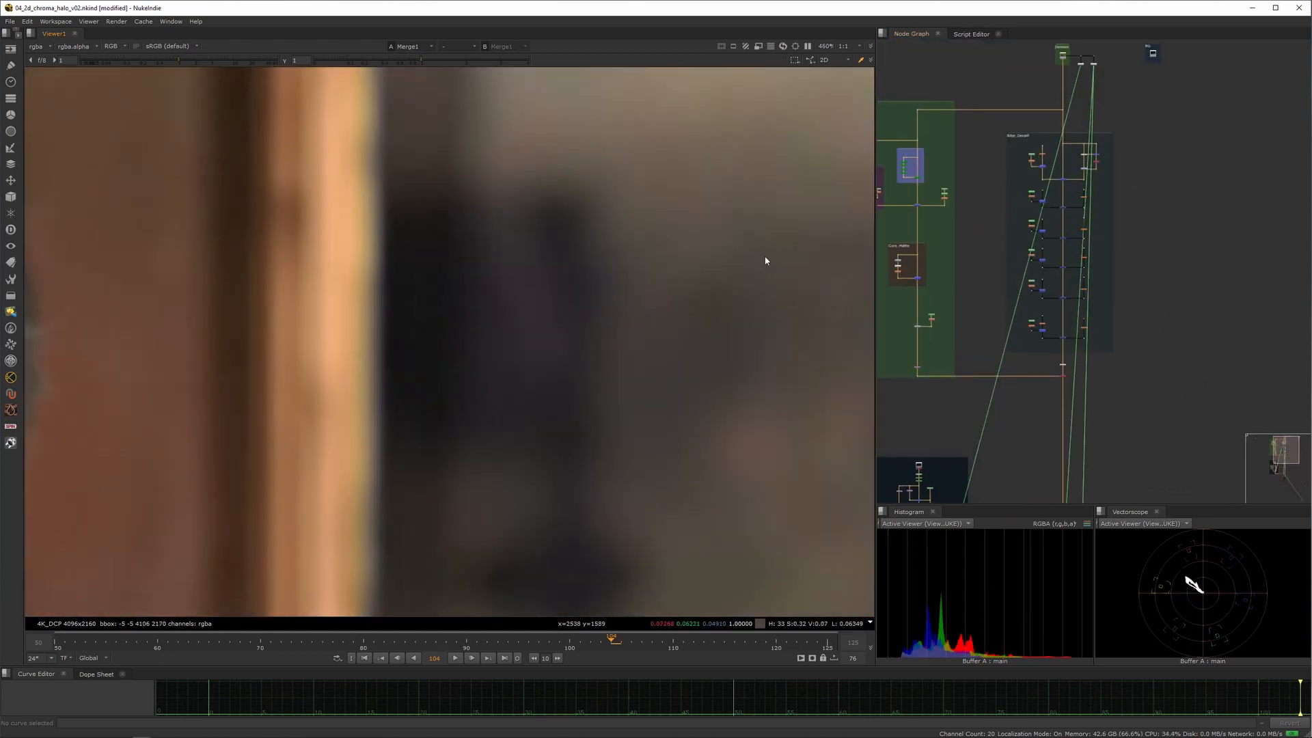
{"action": "scroll", "coordinate": [1072, 305], "scroll_direction": "up", "scroll_amount": 10}
- Enable the Keymix fed by L_Edge_Contamination and check the door frame edge in the composite
{"action": "left_click", "coordinate": [1090, 276]}
{"action": "middle_click_drag", "start_coordinate": [1059, 316], "coordinate": [1103, 306]}
{"action": "key", "text": "d"}
{"action": "middle_click_drag", "start_coordinate": [363, 281], "coordinate": [367, 255]}
{"action": "scroll", "coordinate": [351, 342], "scroll_direction": "down", "scroll_amount": 4}
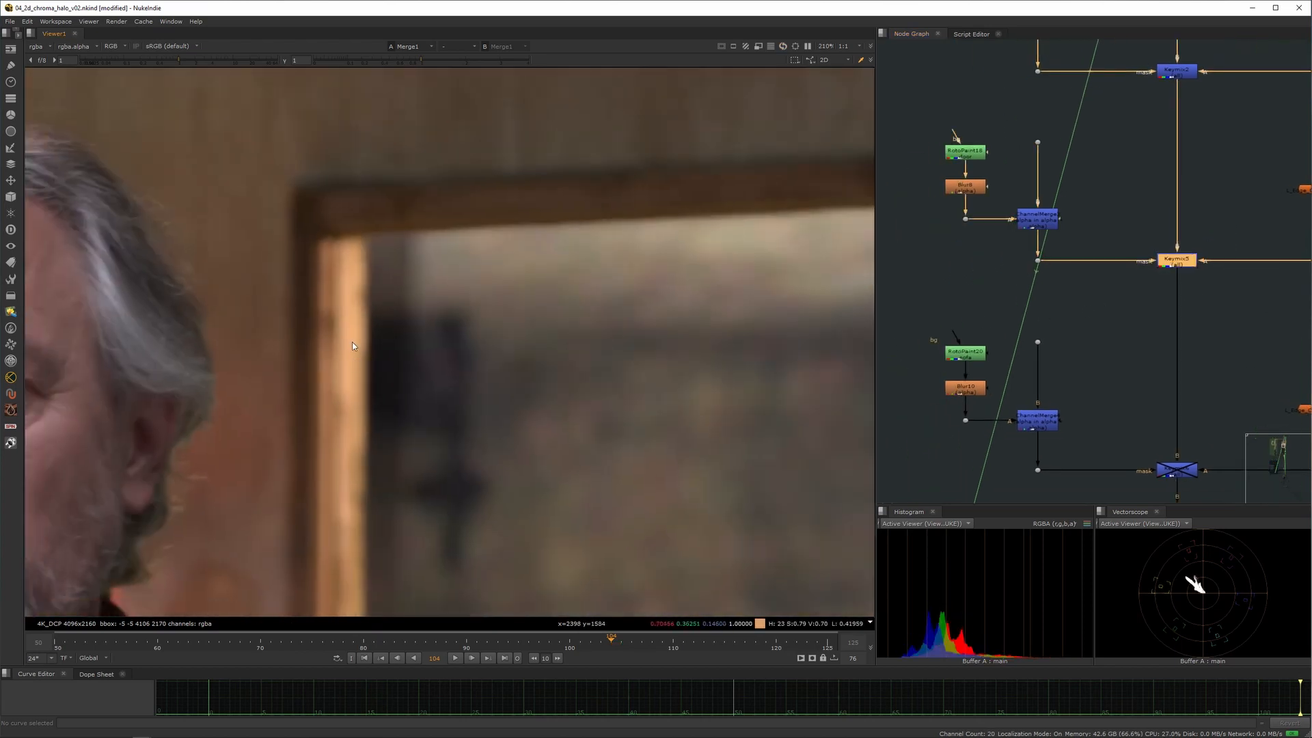
- Toggle the Keymix off and on to compare the door frame's inner edge up close
{"action": "key", "text": "d"}
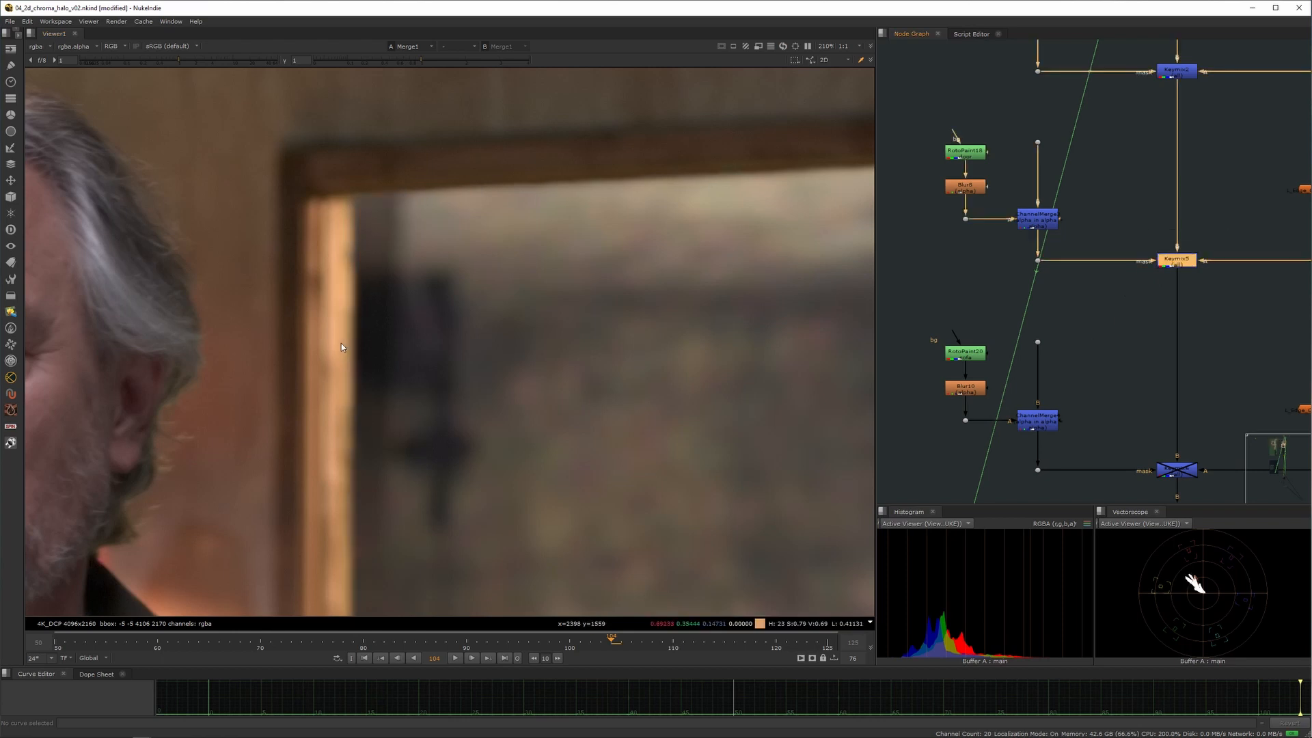
{"action": "scroll", "coordinate": [342, 343], "scroll_direction": "up", "scroll_amount": 10}
{"action": "key", "text": "d"}
{"action": "scroll", "coordinate": [375, 279], "scroll_direction": "up", "scroll_amount": 1}
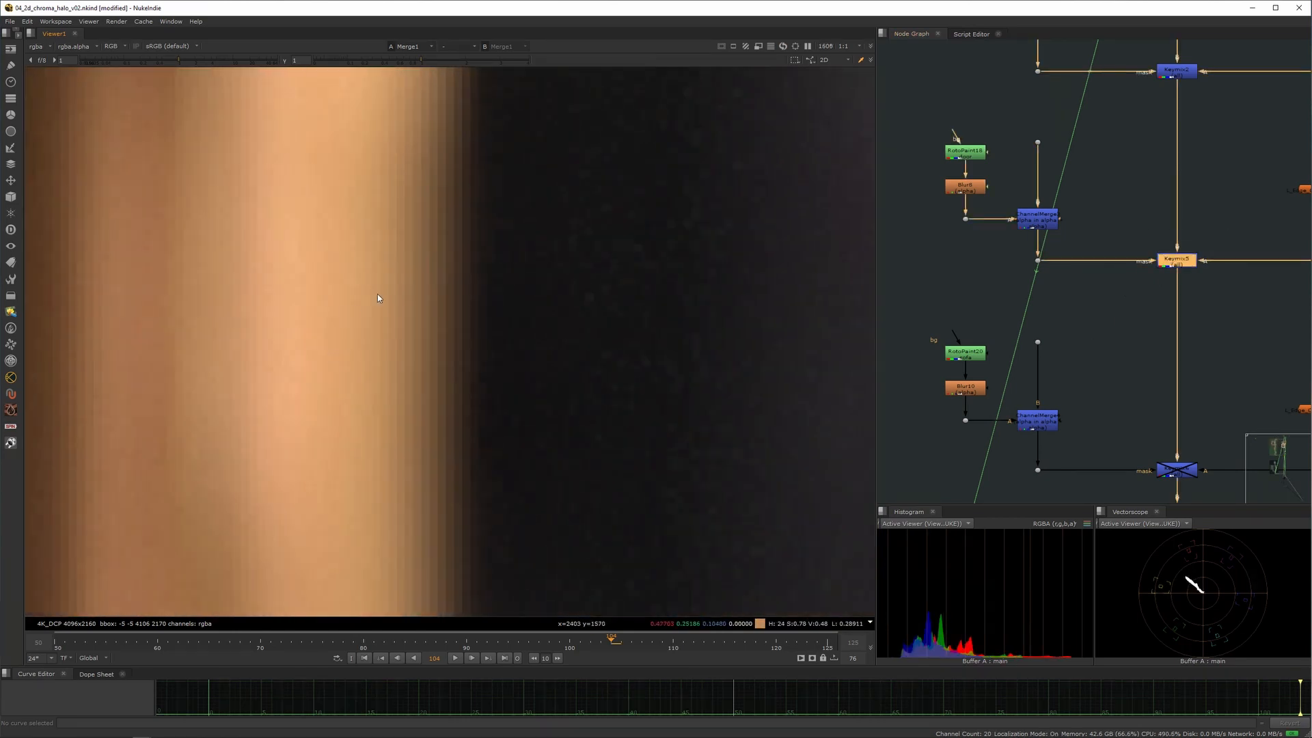
{"action": "key", "text": "d"}
{"action": "key", "text": "d"}
{"action": "key", "text": "d"}
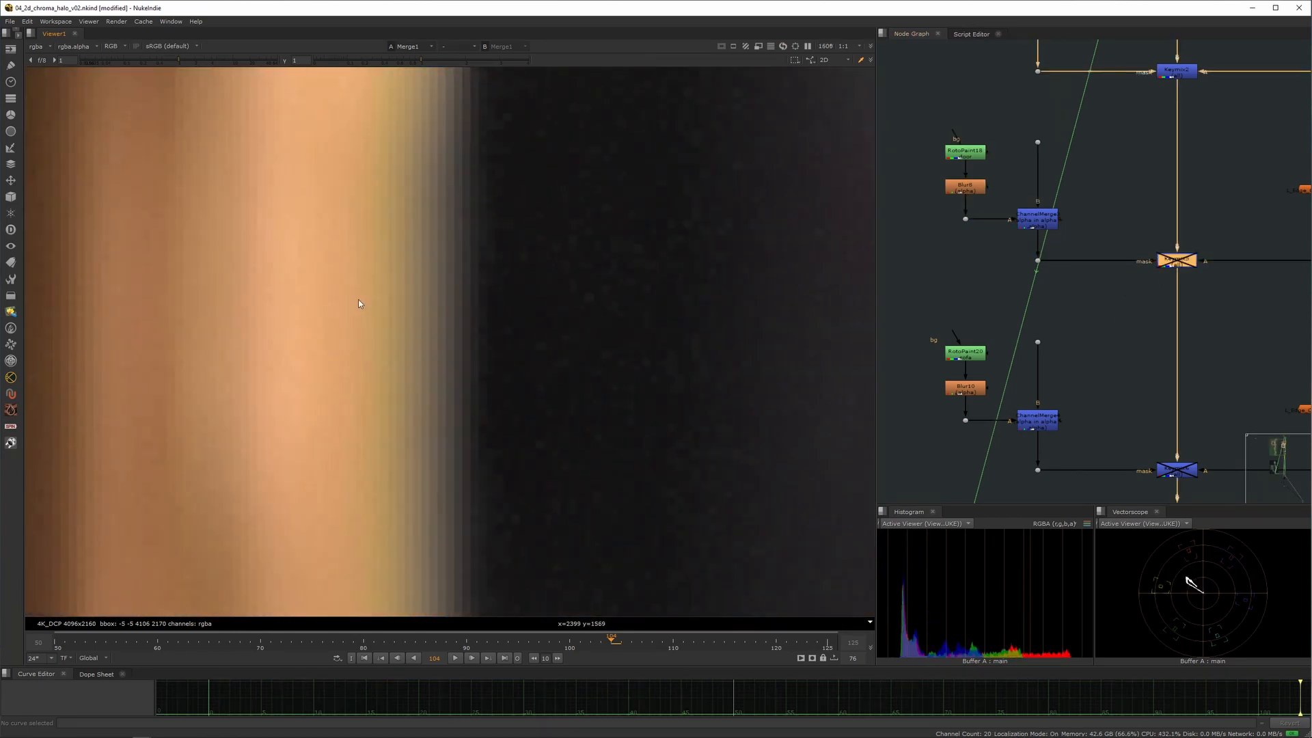
{"action": "key", "text": "d"}
- Review the screen colour and alpha bias settings of L_Edge_Contamination again and close its properties
{"action": "scroll", "coordinate": [358, 301], "scroll_direction": "down", "scroll_amount": 16}
{"action": "middle_click_drag", "start_coordinate": [1299, 192], "coordinate": [1060, 229]}
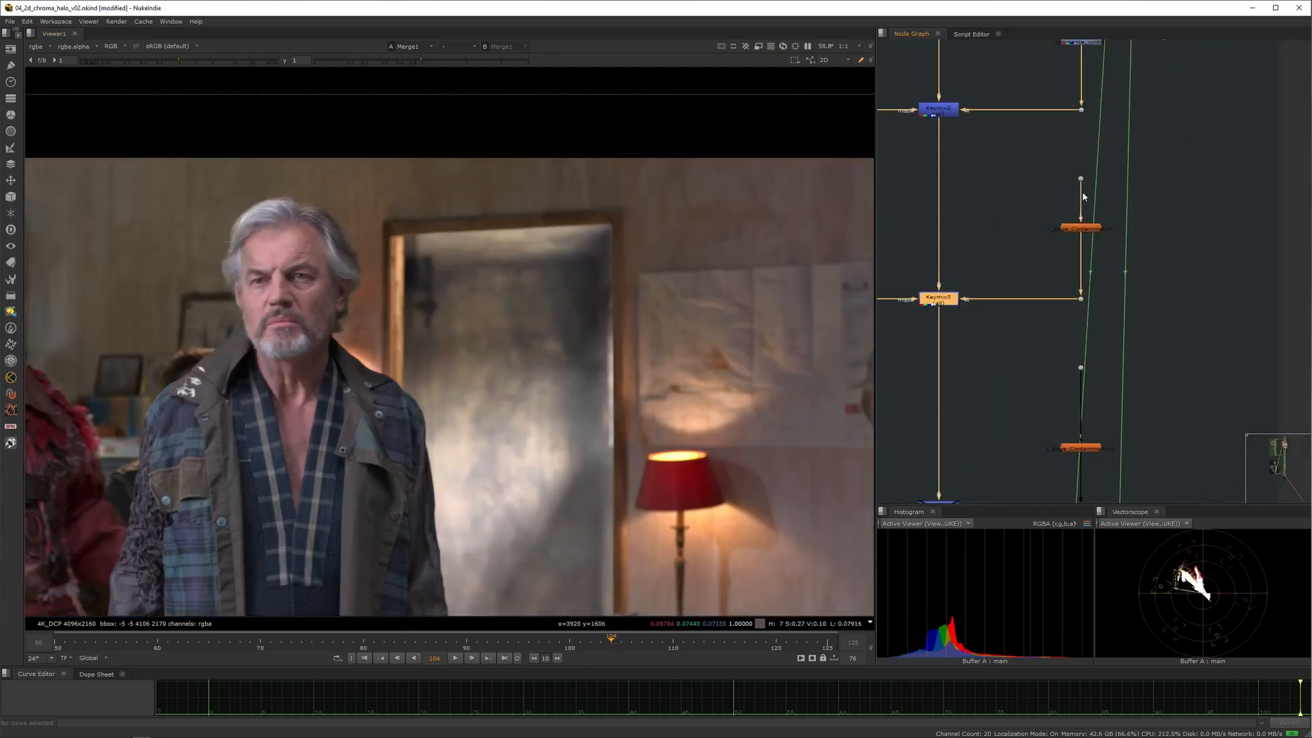
{"action": "double_click", "coordinate": [1084, 228]}
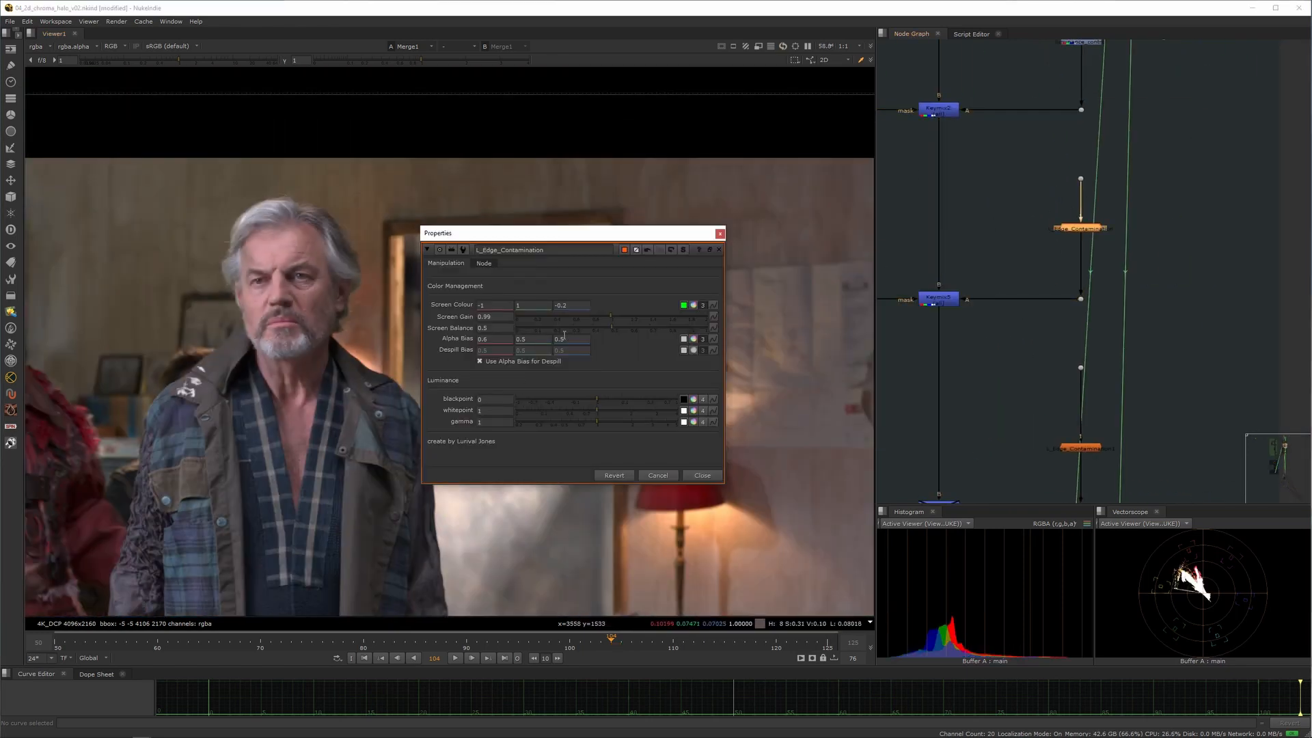
{"action": "left_click", "coordinate": [704, 477]}
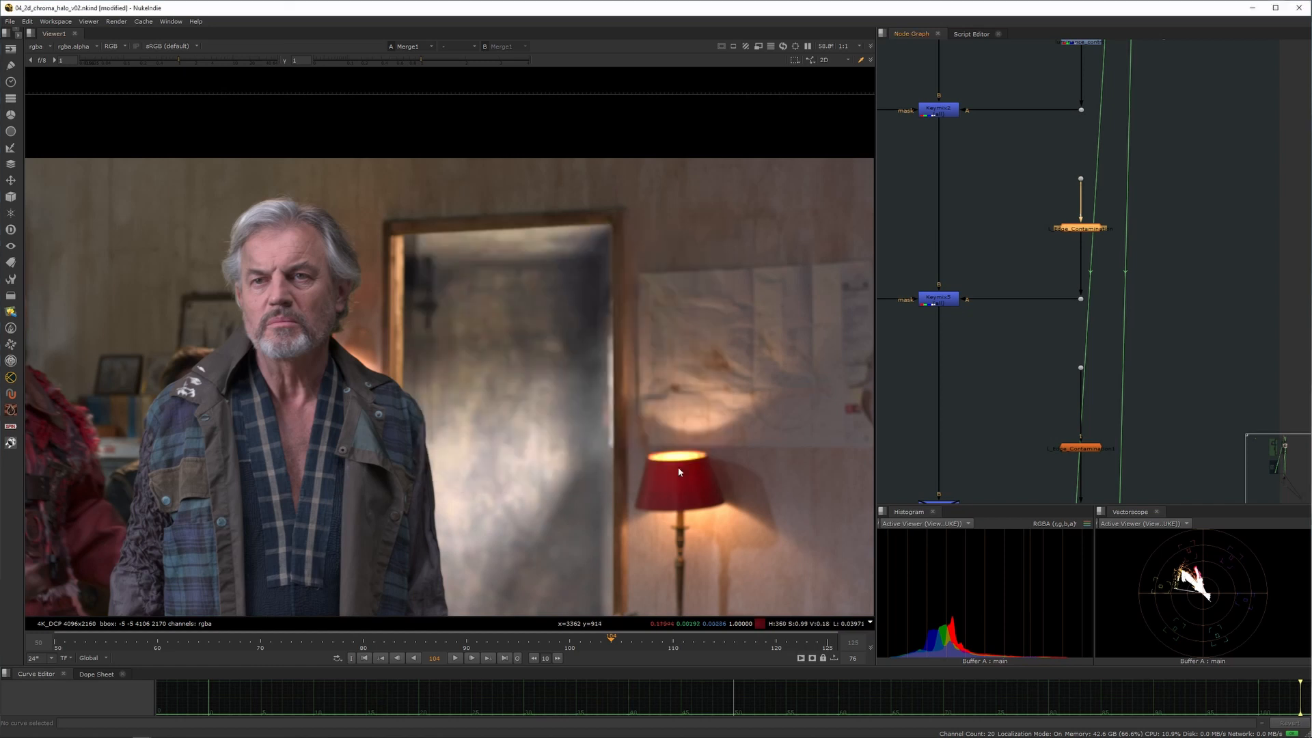
- Check the door frame edge and the full composite, and locate the next RotoPaint branches in Edge_Despill
{"action": "scroll", "coordinate": [567, 362], "scroll_direction": "up", "scroll_amount": 6}
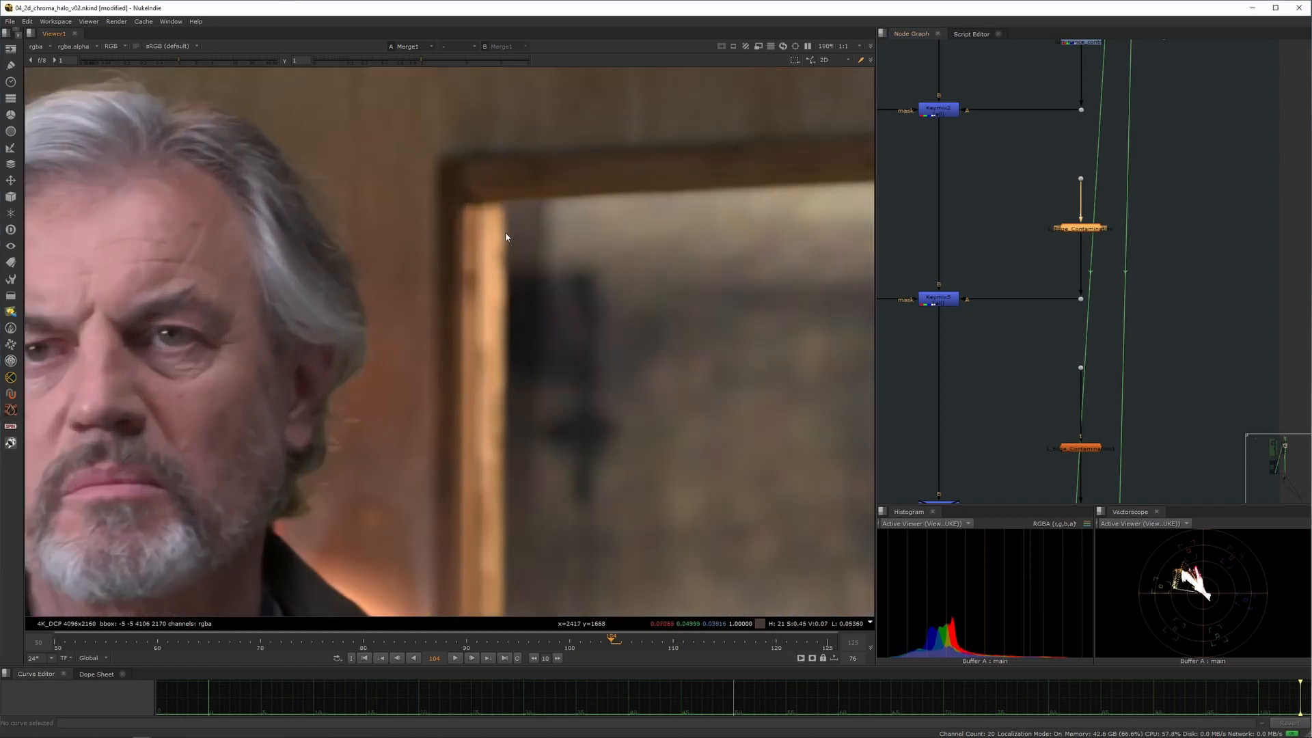
{"action": "scroll", "coordinate": [513, 319], "scroll_direction": "down", "scroll_amount": 12}
{"action": "scroll", "coordinate": [483, 319], "scroll_direction": "up", "scroll_amount": 4}
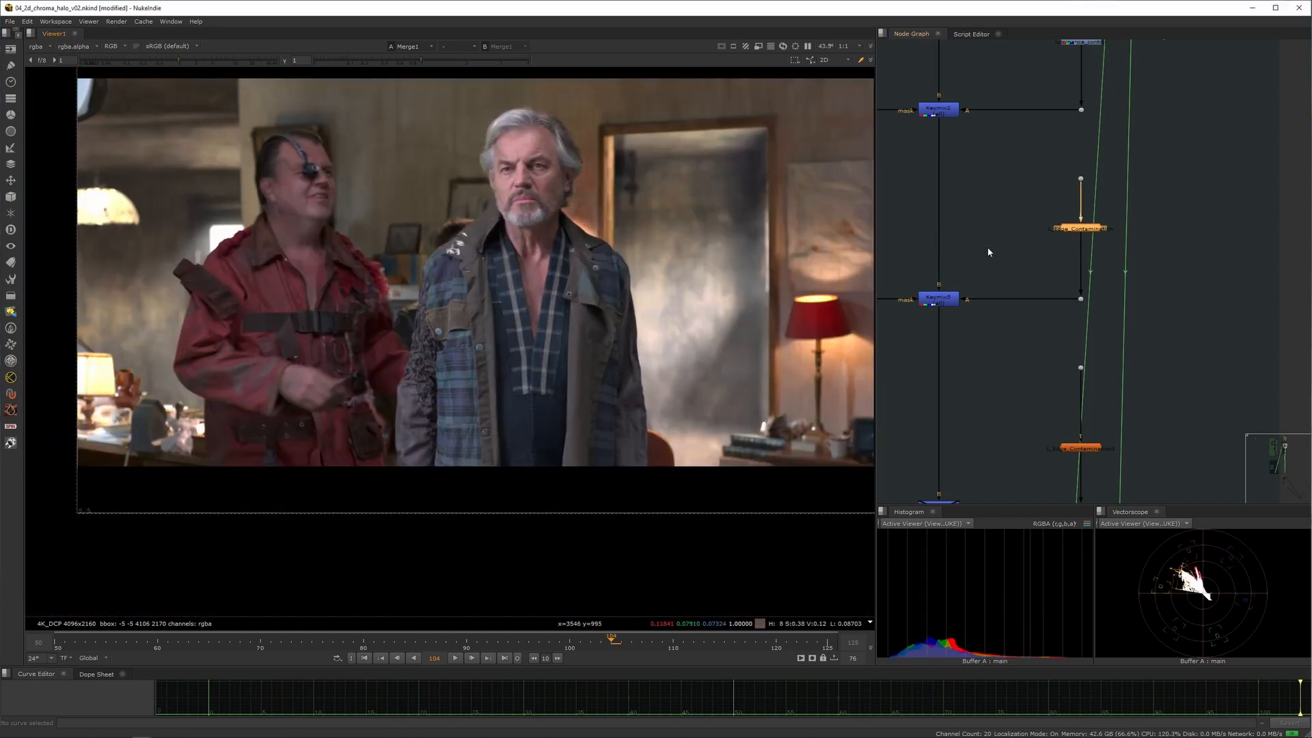
{"action": "scroll", "coordinate": [988, 273], "scroll_direction": "down", "scroll_amount": 3}
{"action": "middle_click_drag", "start_coordinate": [990, 293], "coordinate": [1081, 302]}
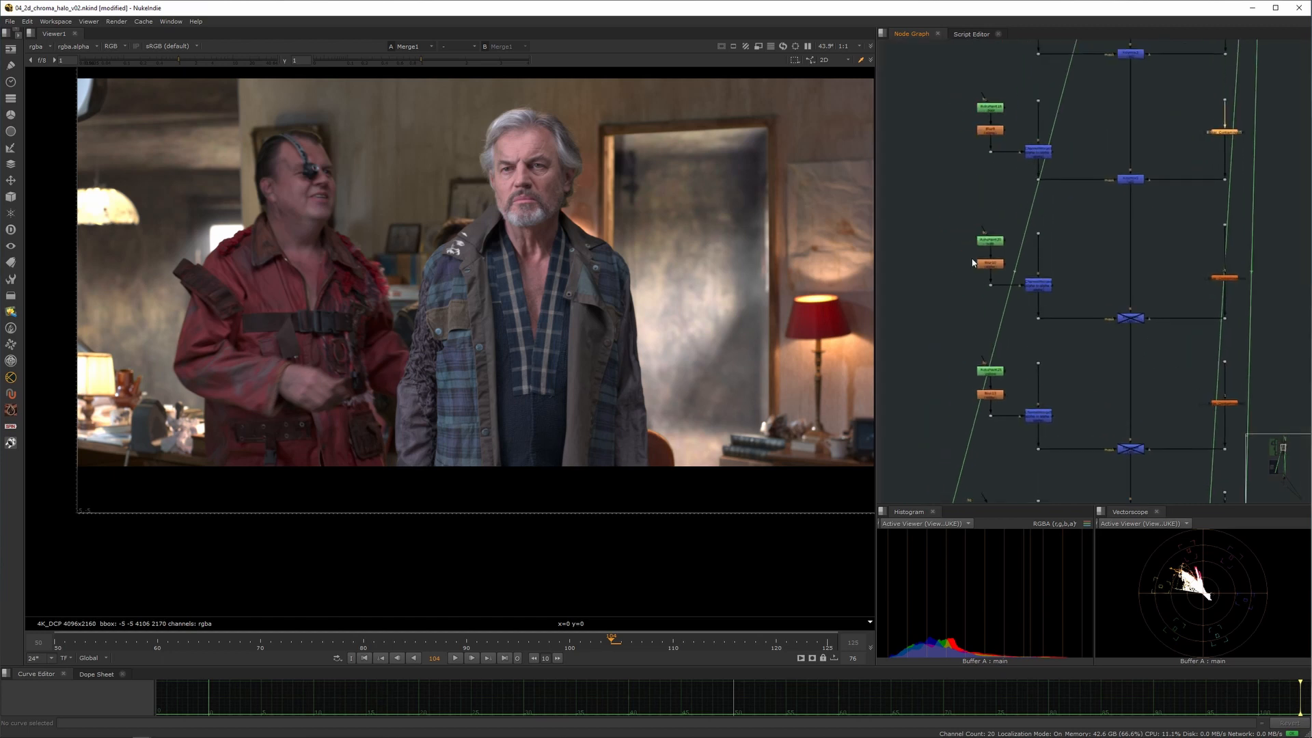
- Check the chair edge up close in the composite, and view the L_Edge_Contamination node that despills it
{"action": "scroll", "coordinate": [657, 396], "scroll_direction": "up", "scroll_amount": 12}
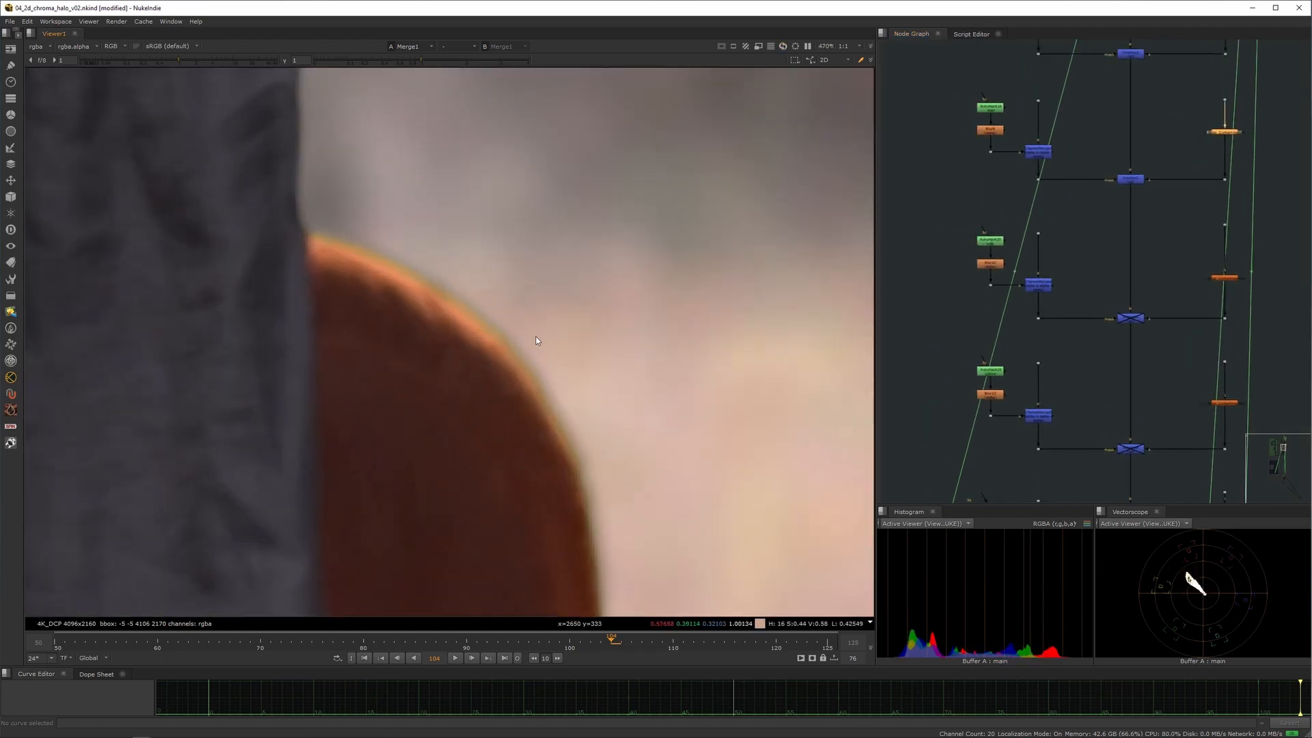
{"action": "middle_click_drag", "start_coordinate": [1118, 270], "coordinate": [1055, 297]}
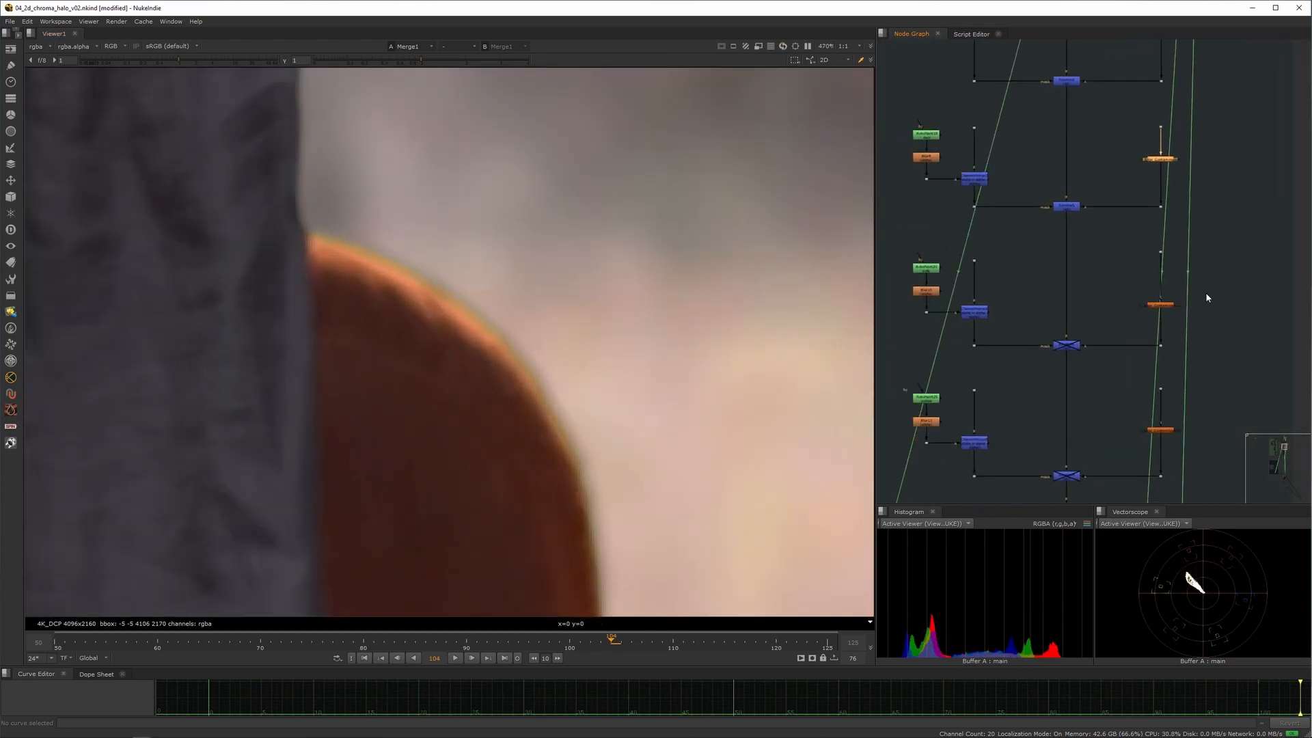
{"action": "left_click", "coordinate": [1161, 304]}
{"action": "key", "text": "1"}
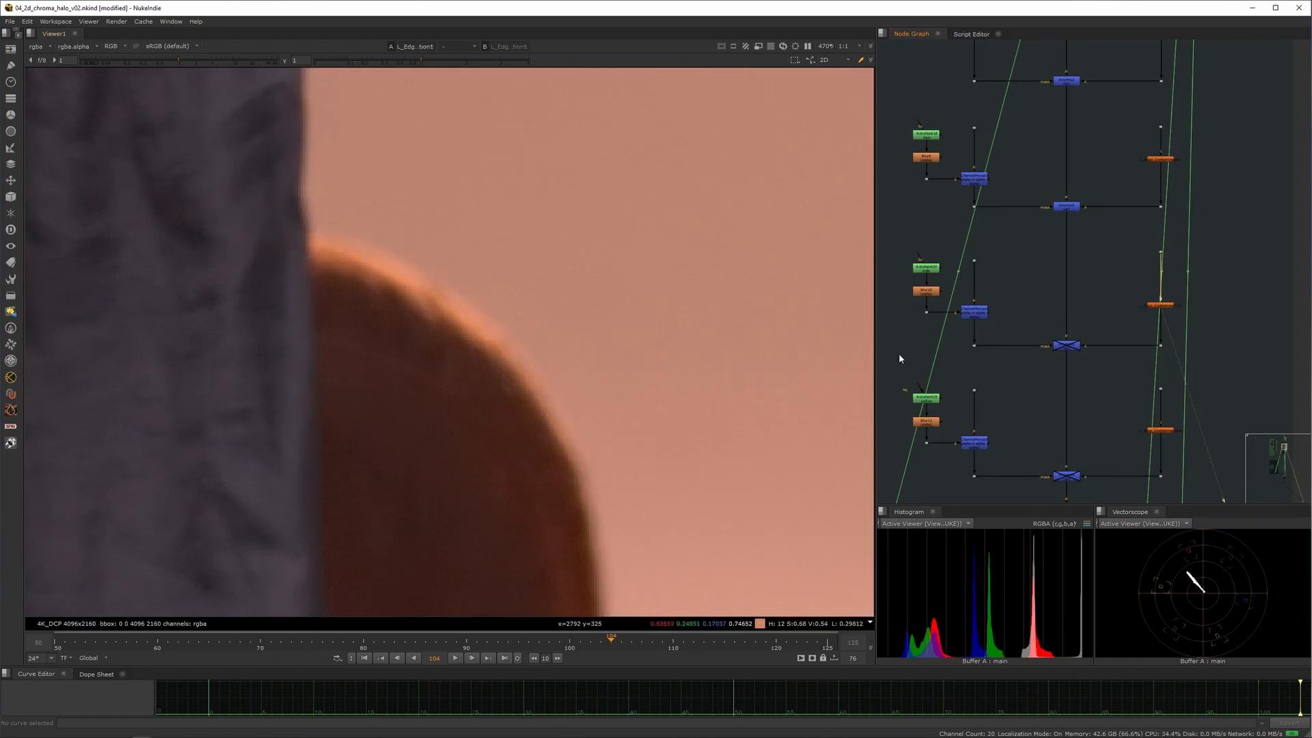
- Inspect the RotoPaint20 shapes around the chair edge and close its properties
{"action": "scroll", "coordinate": [991, 287], "scroll_direction": "up", "scroll_amount": 2}
{"action": "double_click", "coordinate": [1035, 301]}
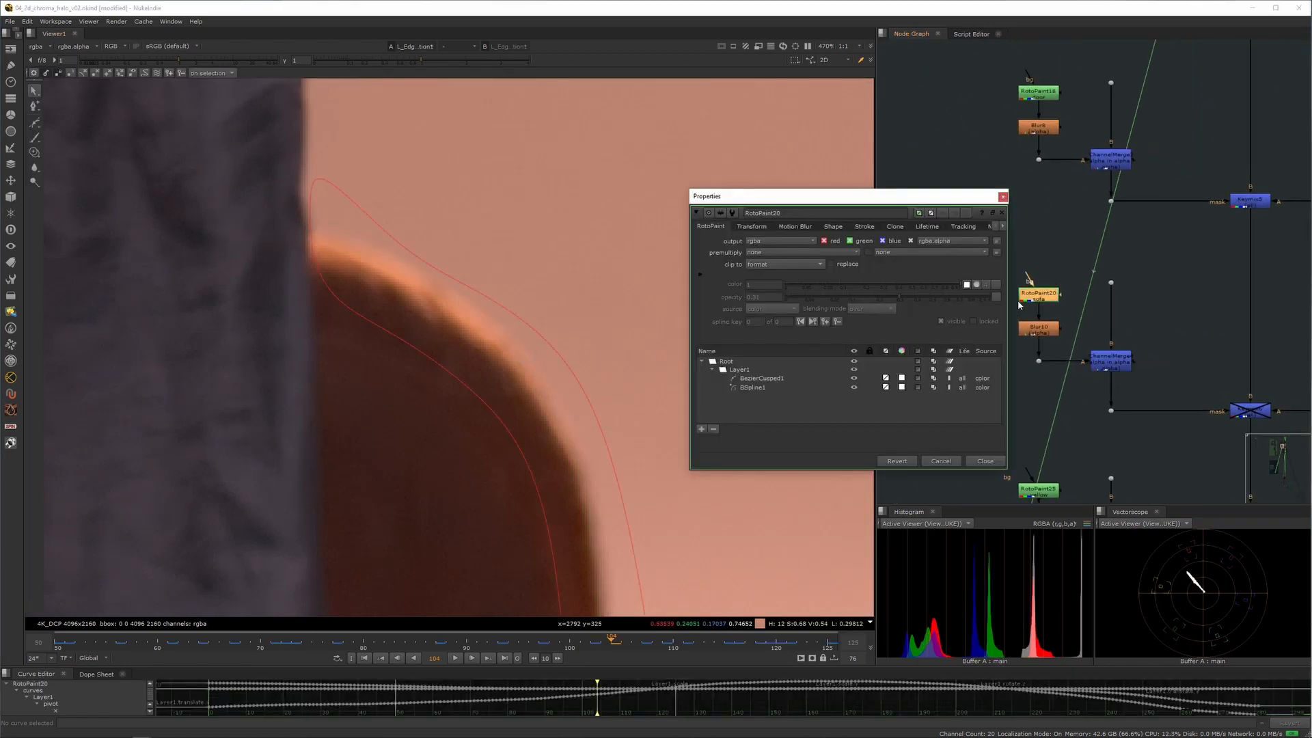
{"action": "scroll", "coordinate": [506, 322], "scroll_direction": "down", "scroll_amount": 6}
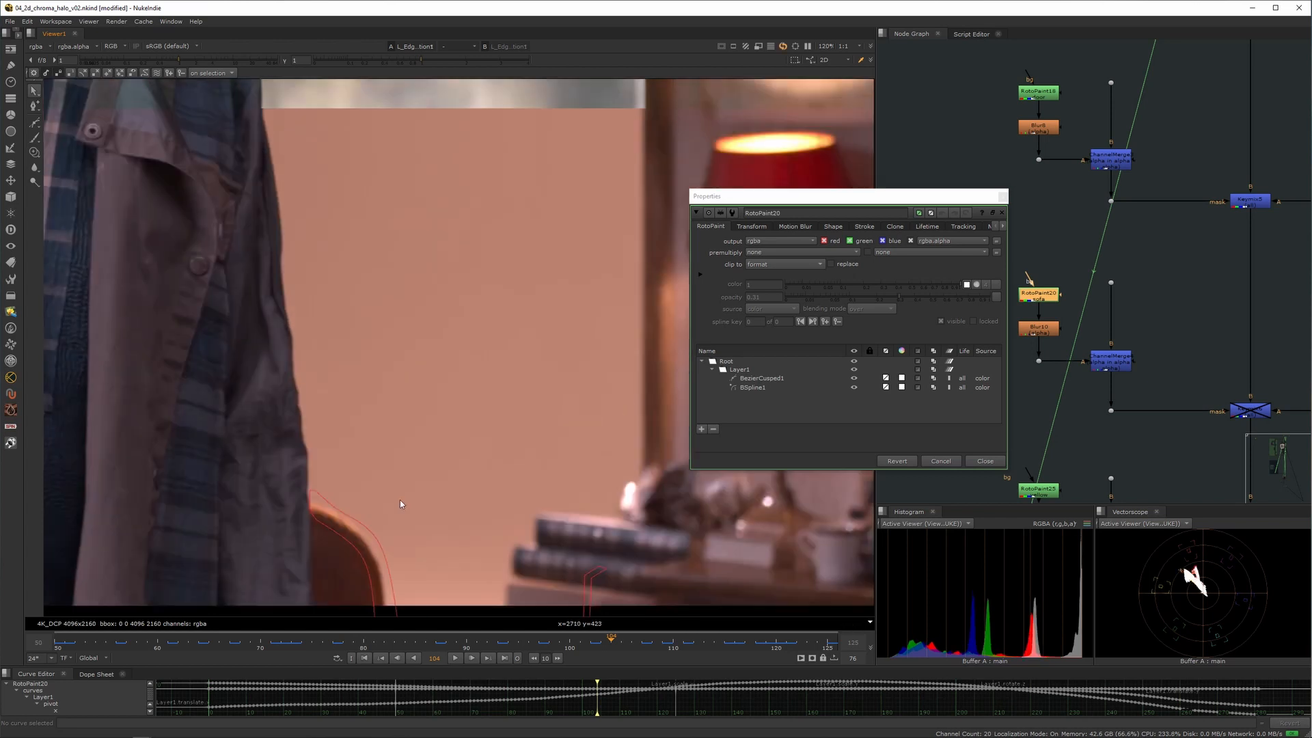
{"action": "middle_click_drag", "start_coordinate": [401, 504], "coordinate": [392, 547]}
{"action": "scroll", "coordinate": [1188, 260], "scroll_direction": "down", "scroll_amount": 3}
{"action": "middle_click_drag", "start_coordinate": [1084, 164], "coordinate": [1149, 271]}
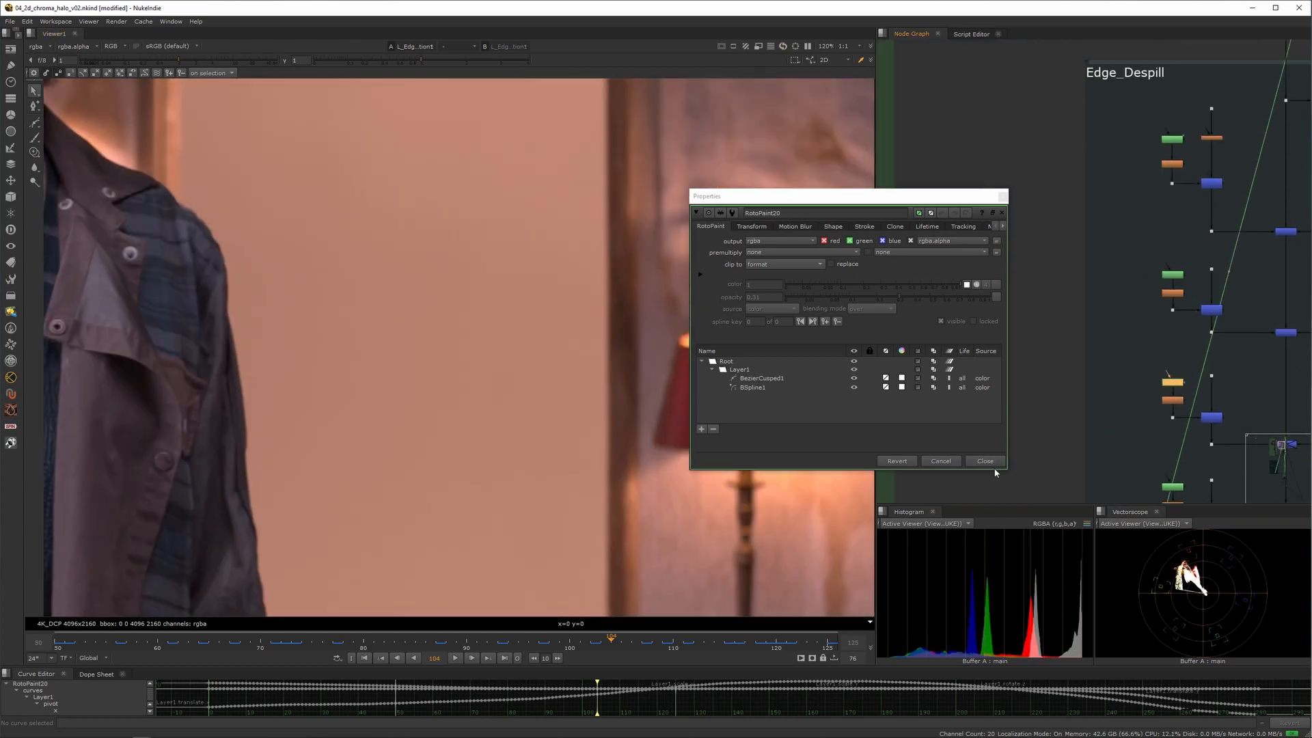
{"action": "left_click", "coordinate": [991, 464]}
- Inspect the RotoPaint18 shapes along the door frame and close its properties
{"action": "double_click", "coordinate": [1176, 279]}
{"action": "middle_click_drag", "start_coordinate": [478, 137], "coordinate": [443, 480]}
{"action": "middle_click_drag", "start_coordinate": [453, 334], "coordinate": [473, 231]}
{"action": "scroll", "coordinate": [469, 324], "scroll_direction": "down", "scroll_amount": 7}
{"action": "middle_click_drag", "start_coordinate": [1251, 343], "coordinate": [1164, 371]}
{"action": "left_click", "coordinate": [1123, 446]}
- Review the L_Edge_Contamination settings alongside the RotoPaint18 shapes on the door frame and coat, and close both property windows
{"action": "double_click", "coordinate": [1230, 309]}
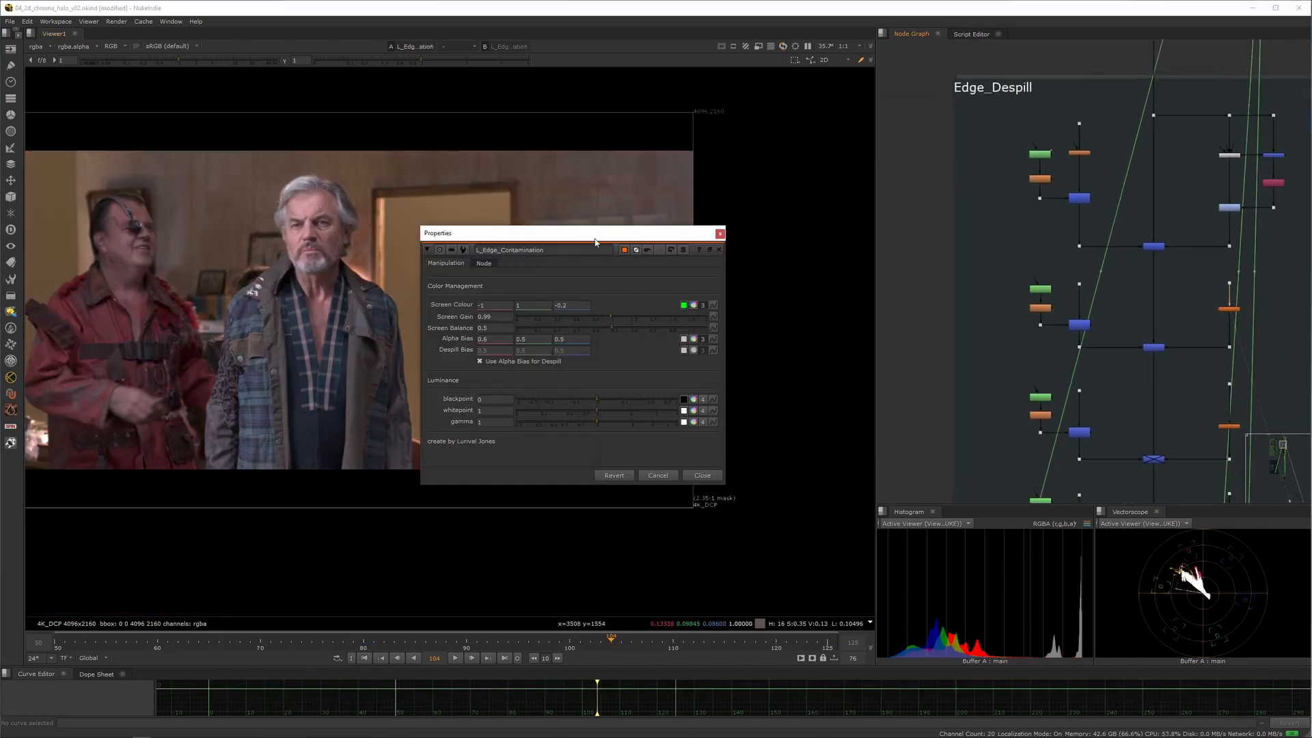
{"action": "left_click_drag", "start_coordinate": [598, 237], "coordinate": [744, 253]}
{"action": "double_click", "coordinate": [1041, 289]}
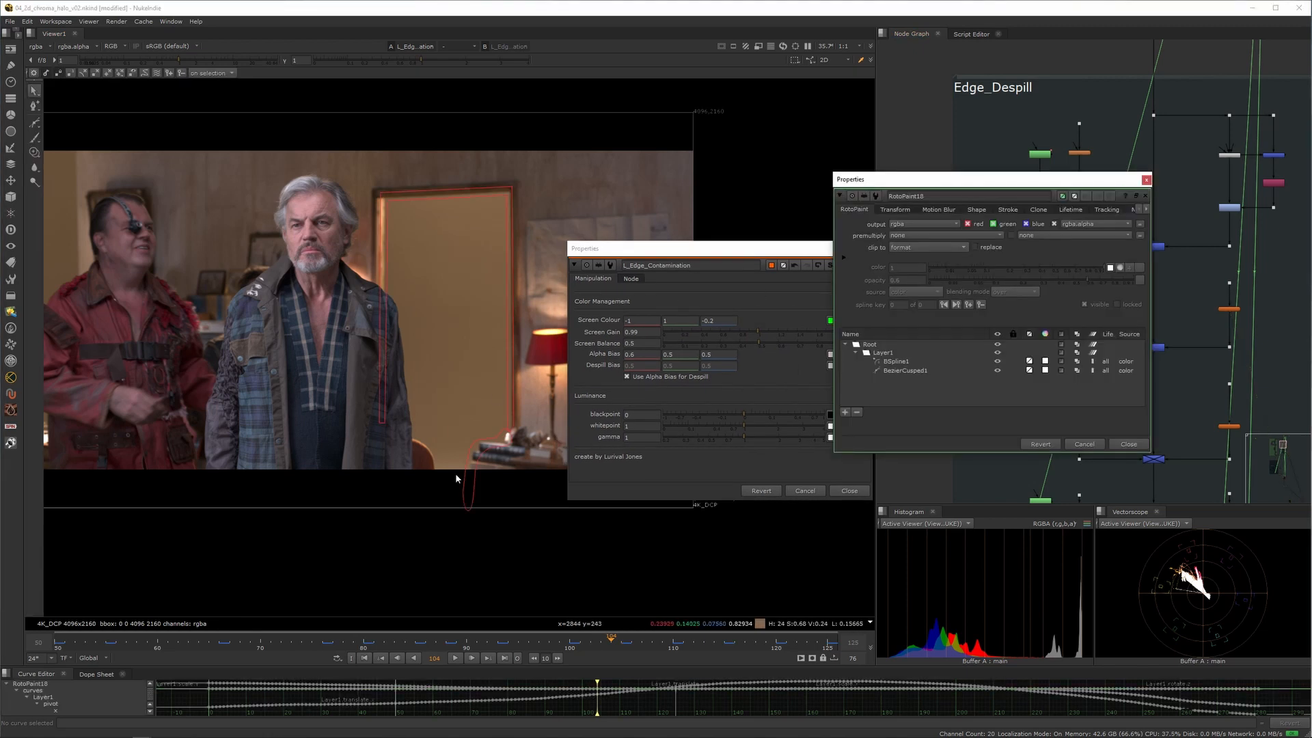
{"action": "scroll", "coordinate": [449, 198], "scroll_direction": "up", "scroll_amount": 8}
{"action": "scroll", "coordinate": [451, 218], "scroll_direction": "down", "scroll_amount": 9}
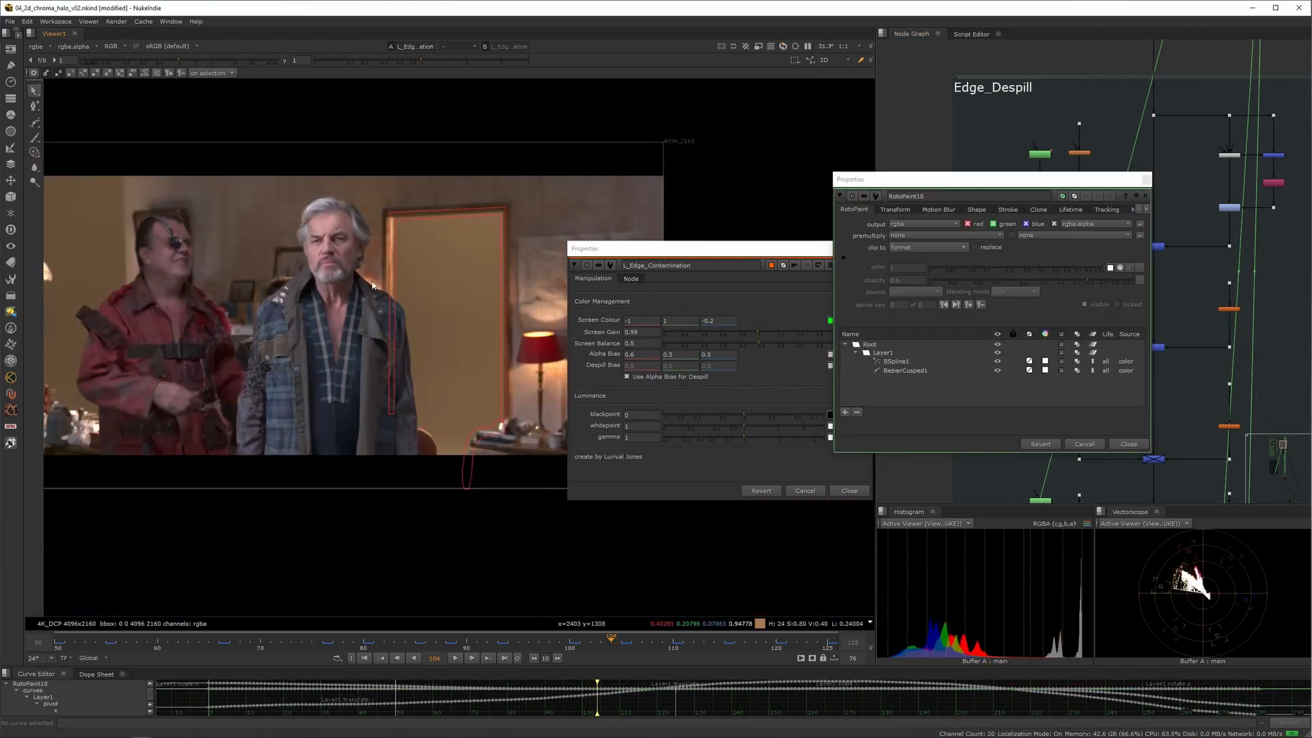
{"action": "middle_click_drag", "start_coordinate": [451, 236], "coordinate": [383, 243]}
{"action": "left_click", "coordinate": [851, 491]}
{"action": "left_click", "coordinate": [1113, 445]}
- View the Keymix output in Edge_Despill and enable the Keymix of the RotoPaint20 chair branch
{"action": "middle_click_drag", "start_coordinate": [1112, 370], "coordinate": [1074, 277]}
{"action": "left_click", "coordinate": [1115, 364]}
{"action": "key", "text": "1"}
{"action": "left_click", "coordinate": [1091, 393]}
{"action": "middle_click_drag", "start_coordinate": [456, 309], "coordinate": [636, 334]}
{"action": "scroll", "coordinate": [635, 334], "scroll_direction": "up", "scroll_amount": 5}
{"action": "middle_click_drag", "start_coordinate": [1030, 343], "coordinate": [1060, 291]}
{"action": "left_click", "coordinate": [1149, 313]}
{"action": "key", "text": "d"}
- Examine the despilled band around the chair edge against the RotoPaint20 shapes, and close the RotoPaint20 properties
{"action": "middle_click_drag", "start_coordinate": [481, 528], "coordinate": [530, 270]}
{"action": "scroll", "coordinate": [471, 372], "scroll_direction": "up", "scroll_amount": 5}
{"action": "scroll", "coordinate": [544, 340], "scroll_direction": "up", "scroll_amount": 3}
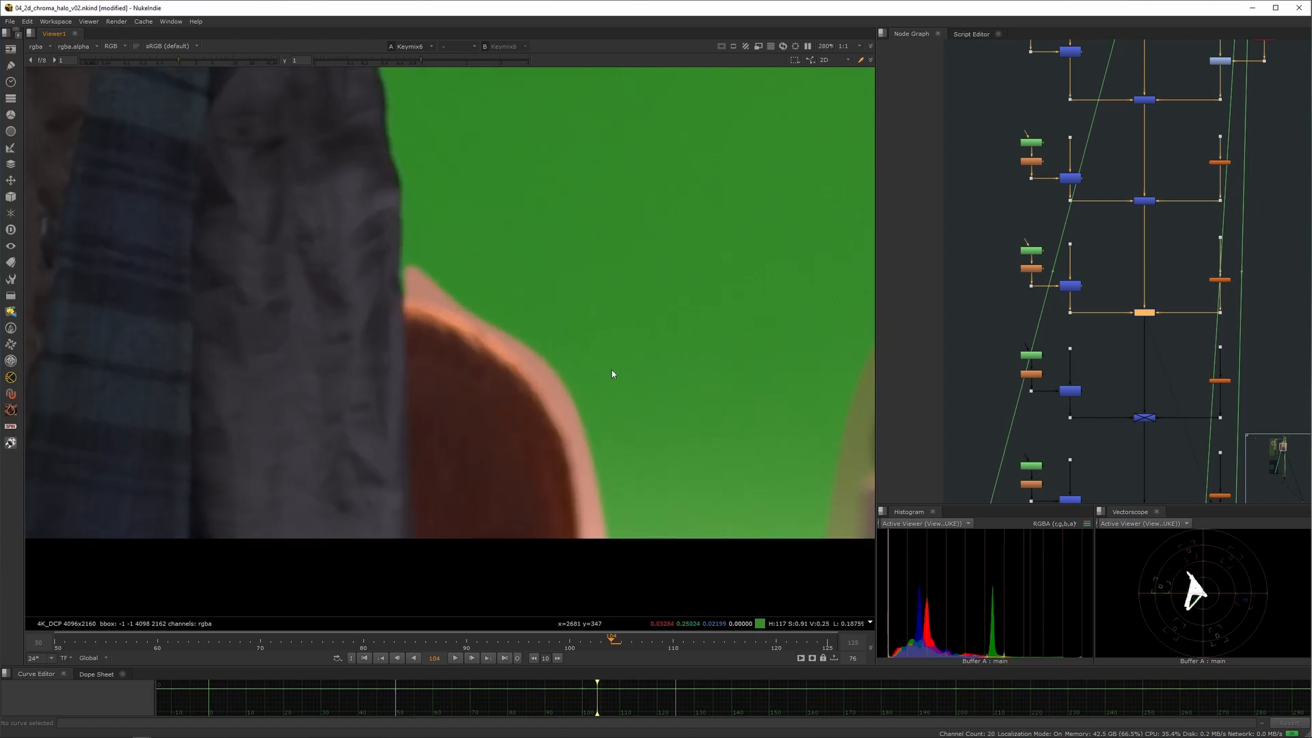
{"action": "scroll", "coordinate": [1113, 294], "scroll_direction": "up", "scroll_amount": 3}
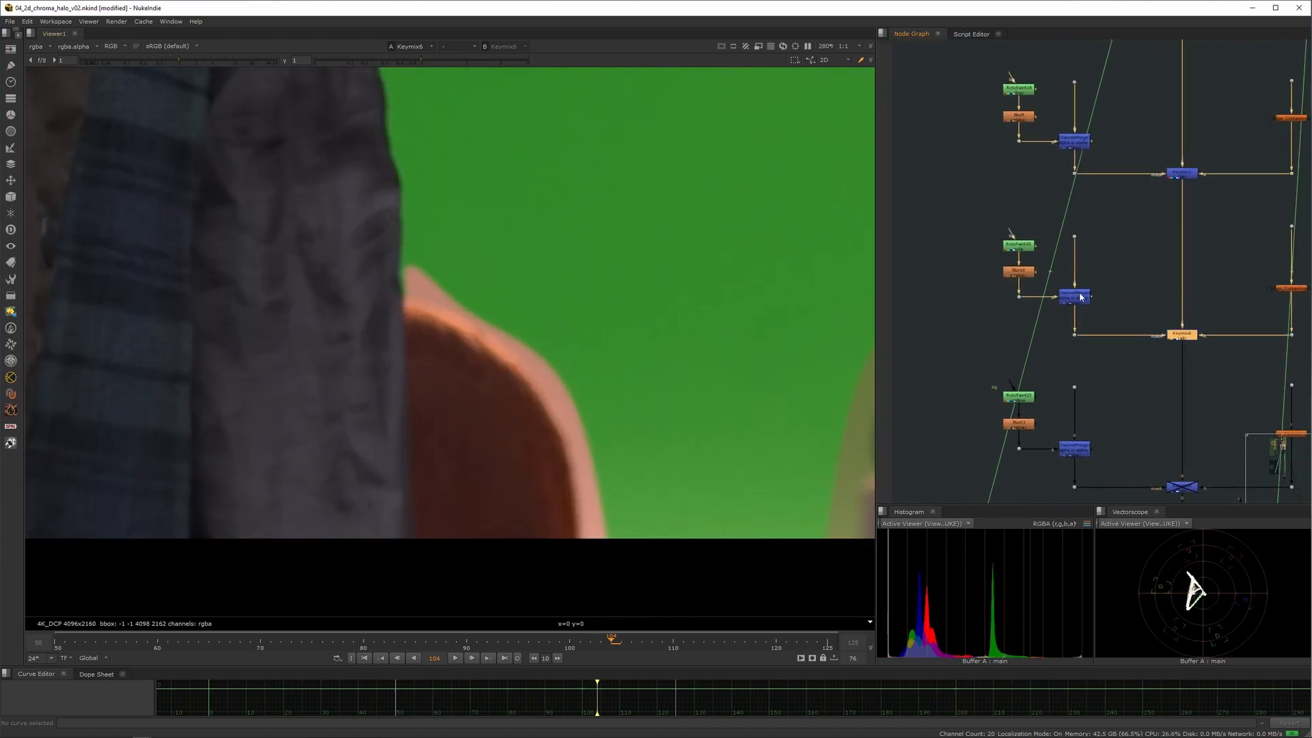
{"action": "double_click", "coordinate": [1045, 248]}
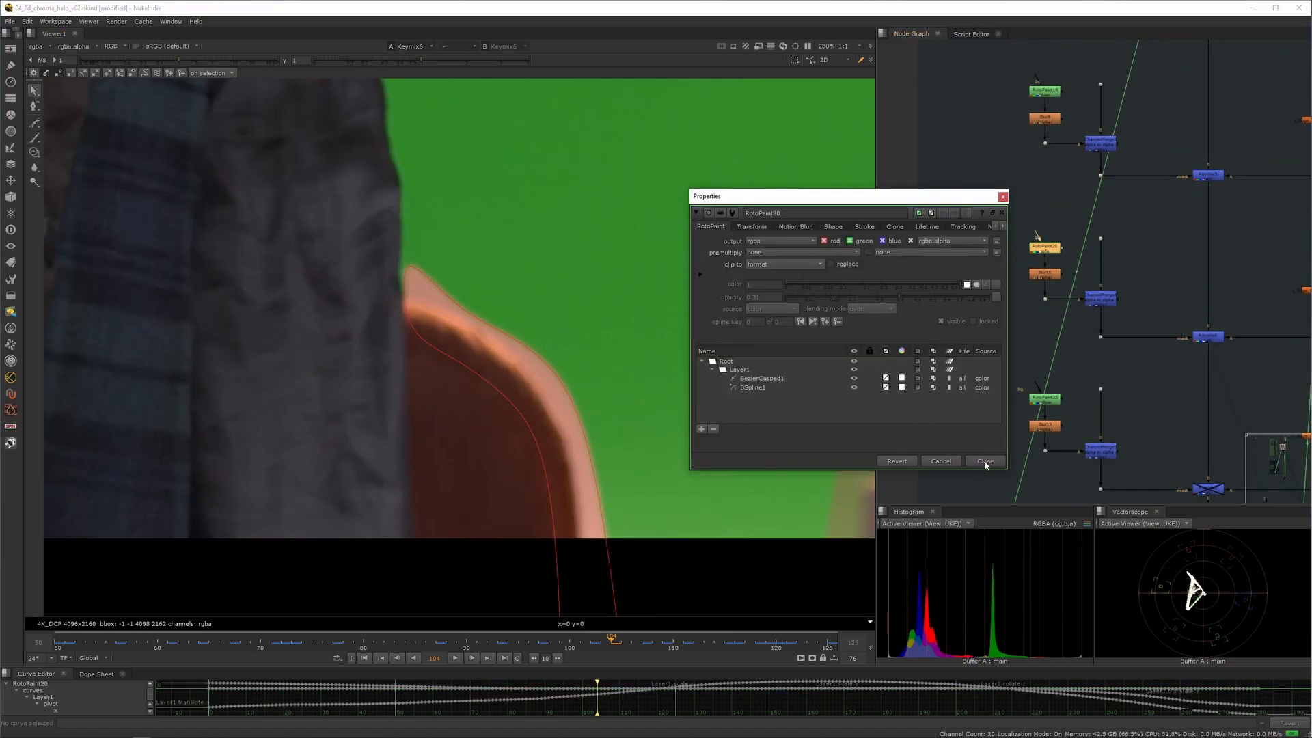
{"action": "left_click", "coordinate": [984, 462]}
- Examine the table lamp and teapot edges against the green screen in the Keymix output
{"action": "scroll", "coordinate": [1064, 282], "scroll_direction": "down", "scroll_amount": 3}
{"action": "scroll", "coordinate": [535, 240], "scroll_direction": "down", "scroll_amount": 8}
{"action": "middle_click_drag", "start_coordinate": [164, 254], "coordinate": [440, 383]}
{"action": "scroll", "coordinate": [489, 393], "scroll_direction": "up", "scroll_amount": 5}
{"action": "scroll", "coordinate": [324, 341], "scroll_direction": "up", "scroll_amount": 3}
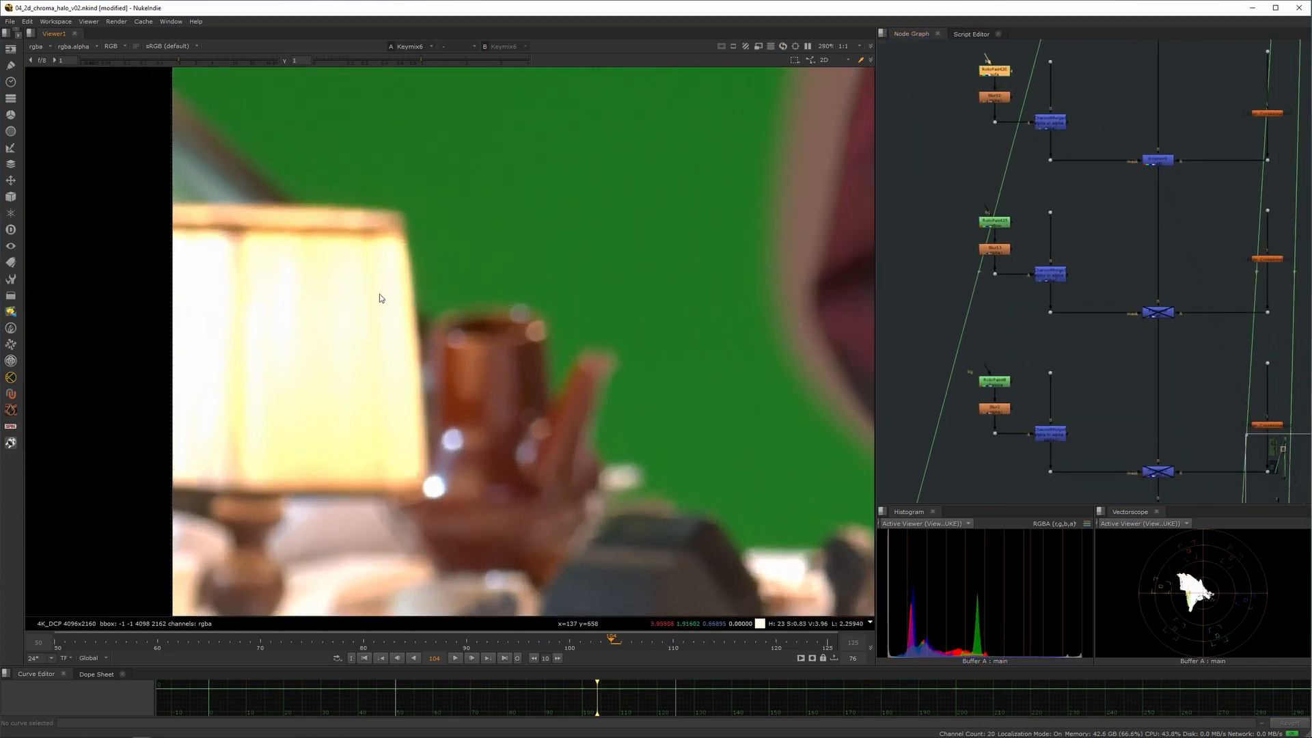
{"action": "middle_click_drag", "start_coordinate": [377, 303], "coordinate": [361, 342]}
{"action": "scroll", "coordinate": [376, 286], "scroll_direction": "down", "scroll_amount": 9}
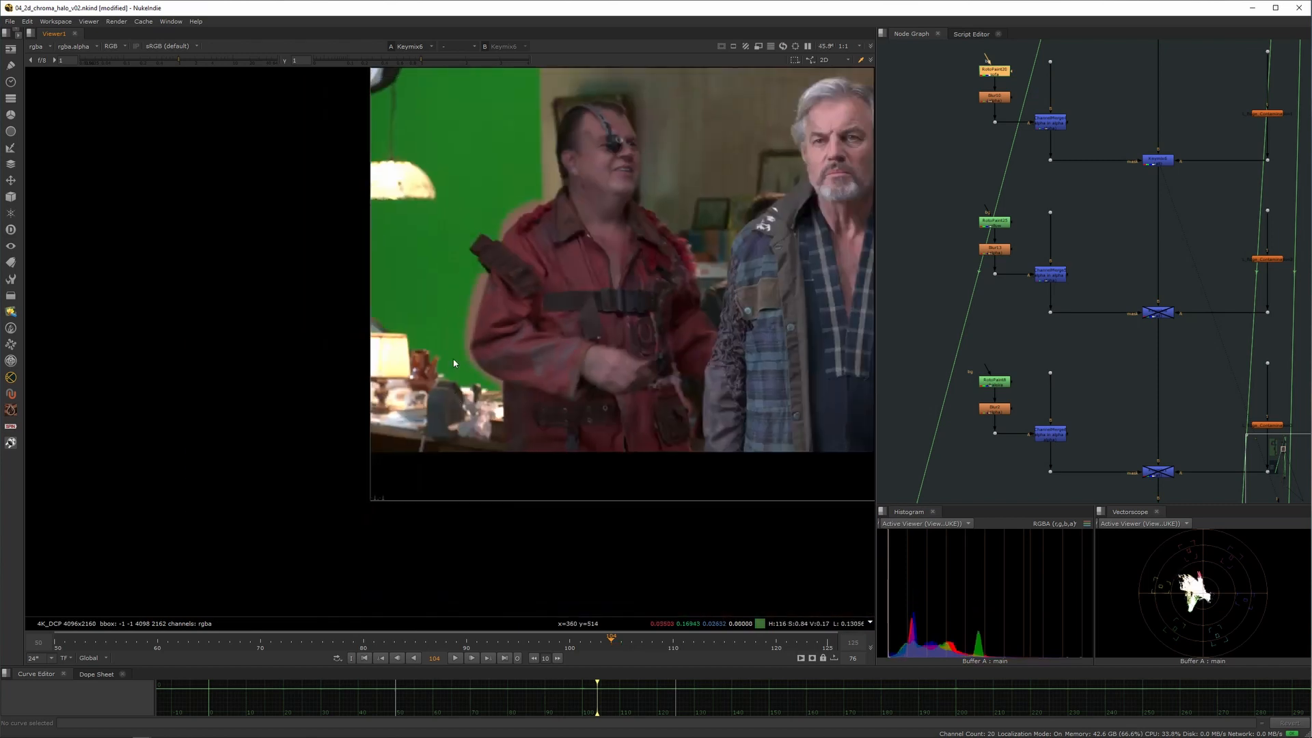
- Enable the next Keymix in Edge_Despill to despill the hanging lamp's edge
{"action": "scroll", "coordinate": [444, 287], "scroll_direction": "up", "scroll_amount": 8}
{"action": "middle_click_drag", "start_coordinate": [1182, 328], "coordinate": [1172, 299]}
{"action": "left_click", "coordinate": [1148, 281]}
{"action": "key", "text": "d"}
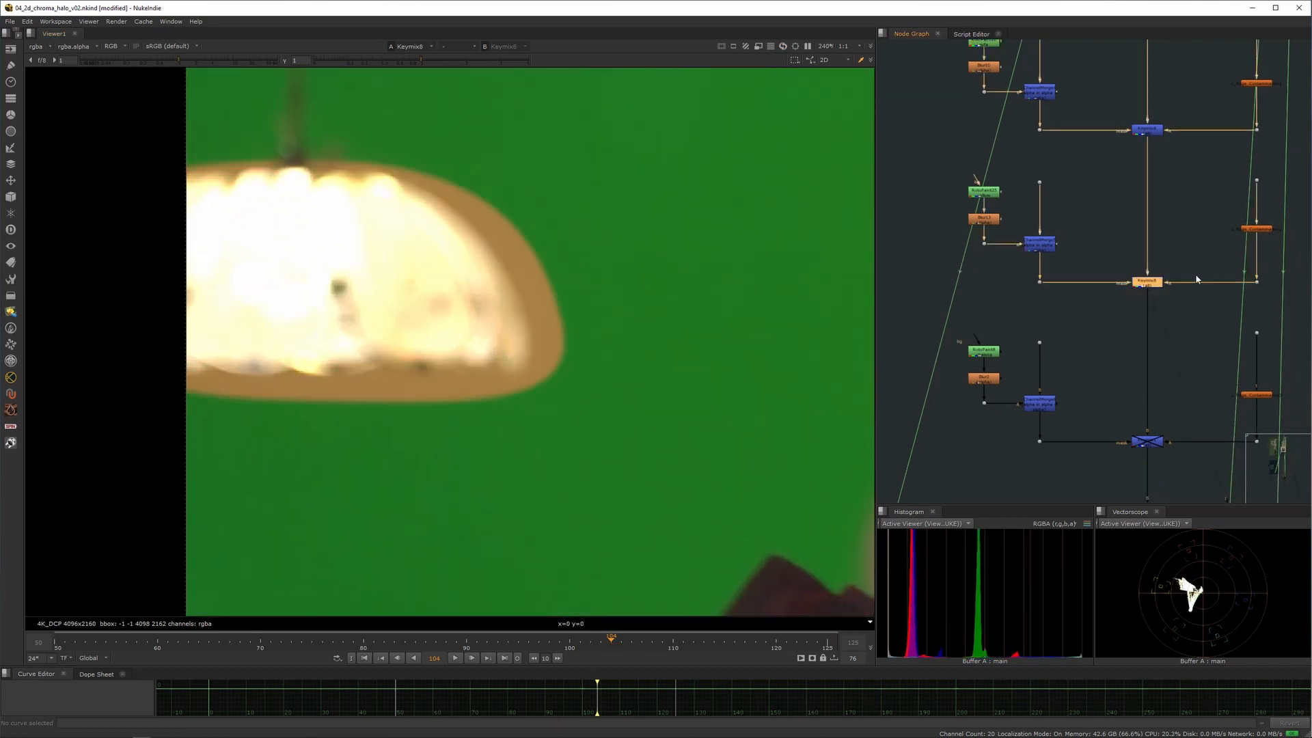
- Open the L_Edge_Contamination2 settings and view its output on the hanging lamp and door opening
{"action": "double_click", "coordinate": [1245, 230]}
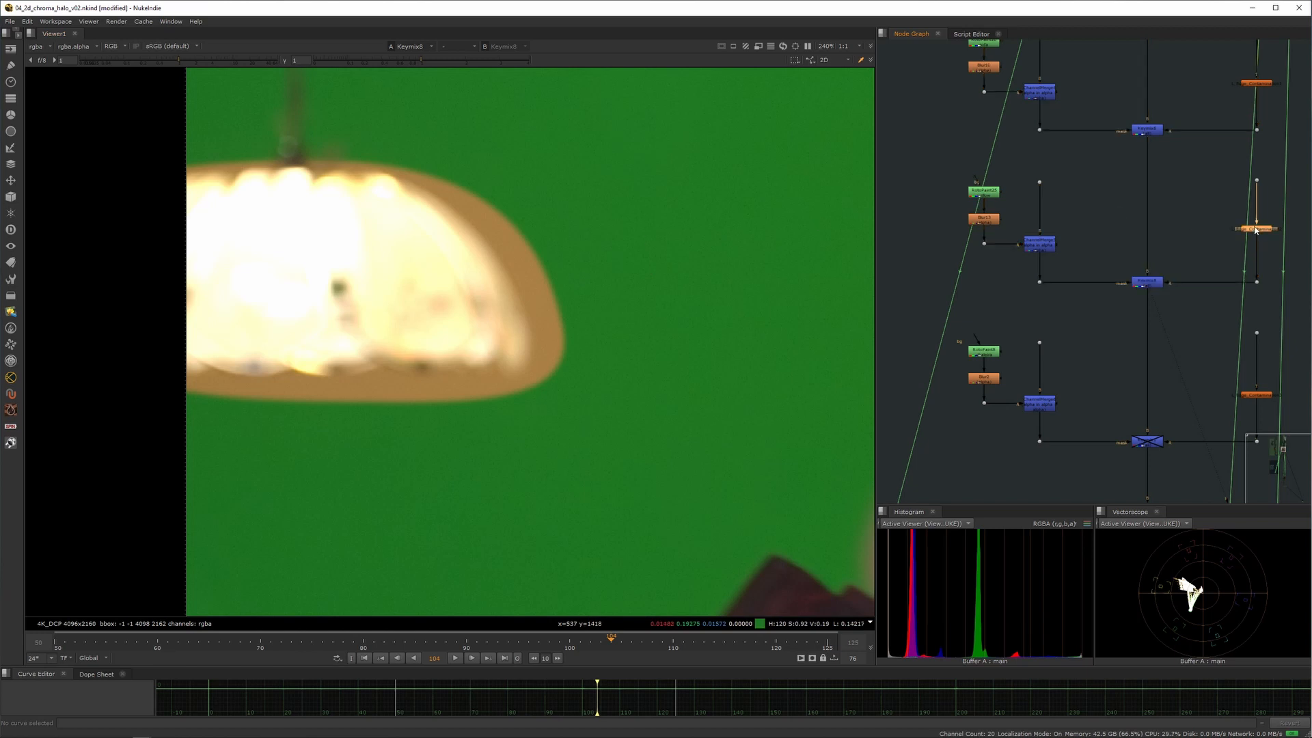
{"action": "key", "text": "1"}
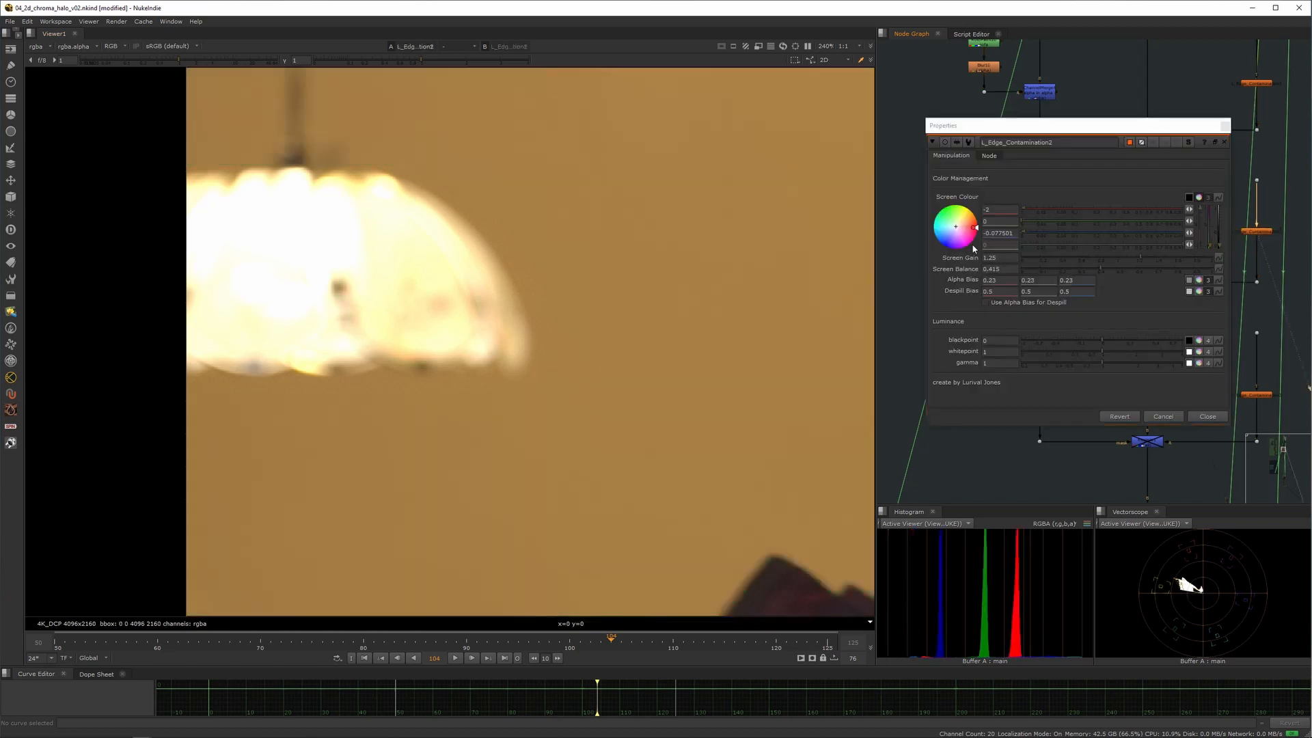
{"action": "scroll", "coordinate": [519, 267], "scroll_direction": "down", "scroll_amount": 6}
{"action": "scroll", "coordinate": [428, 432], "scroll_direction": "up", "scroll_amount": 5}
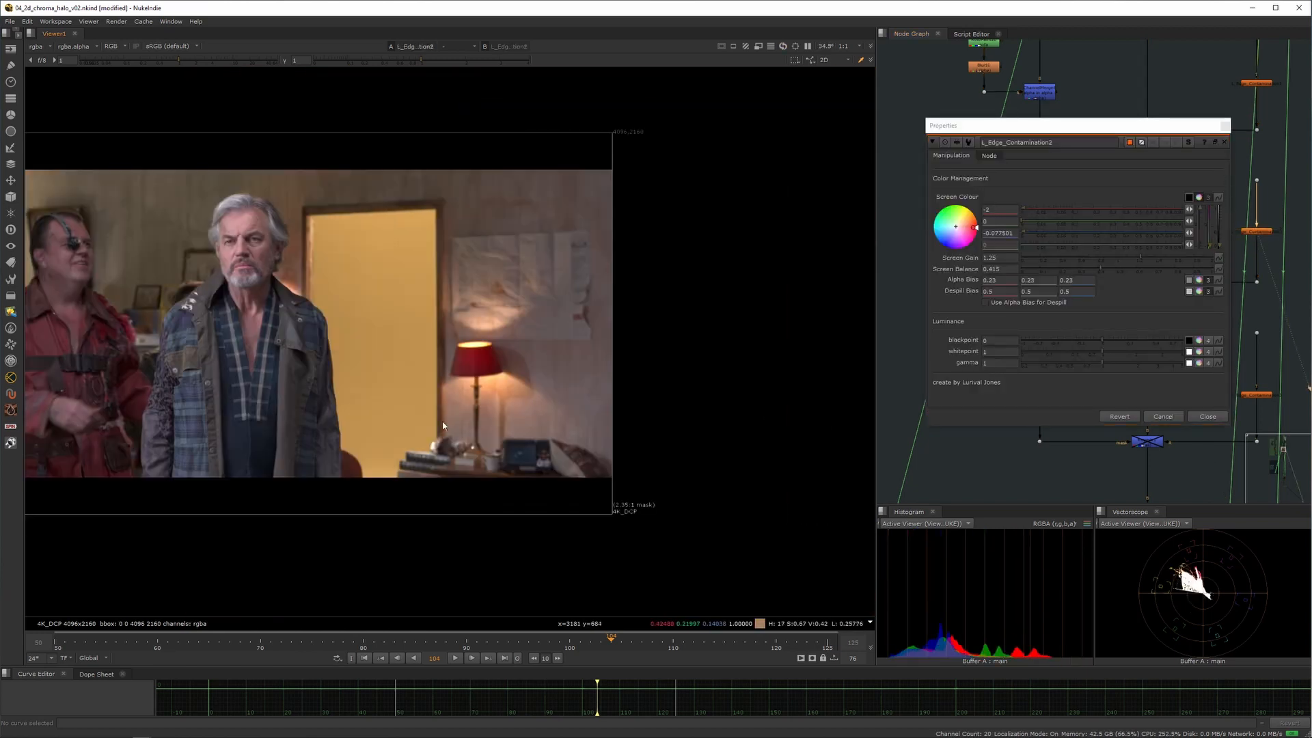
- Go to frame 50, inspect the bright highlights beside the coat edge, and close the L_Edge_Contamination2 properties
{"action": "scroll", "coordinate": [427, 432], "scroll_direction": "down", "scroll_amount": 4}
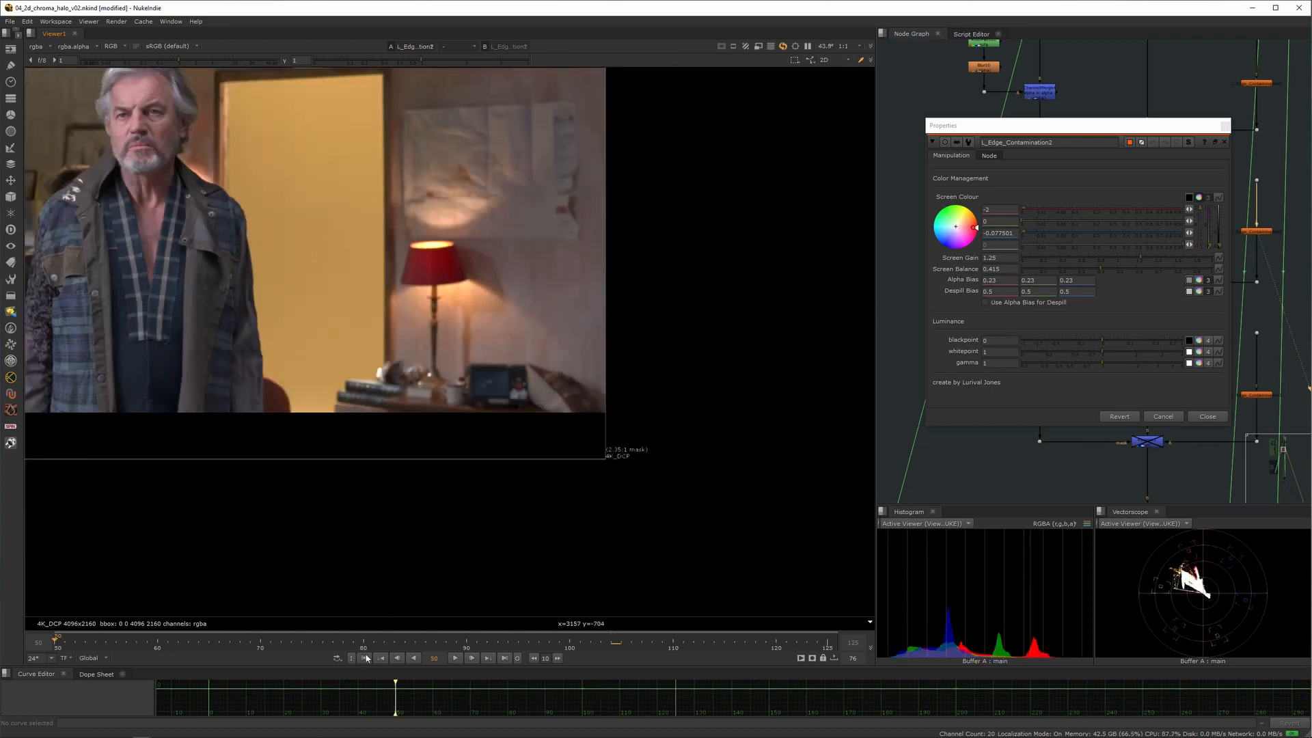
{"action": "scroll", "coordinate": [483, 330], "scroll_direction": "up", "scroll_amount": 7}
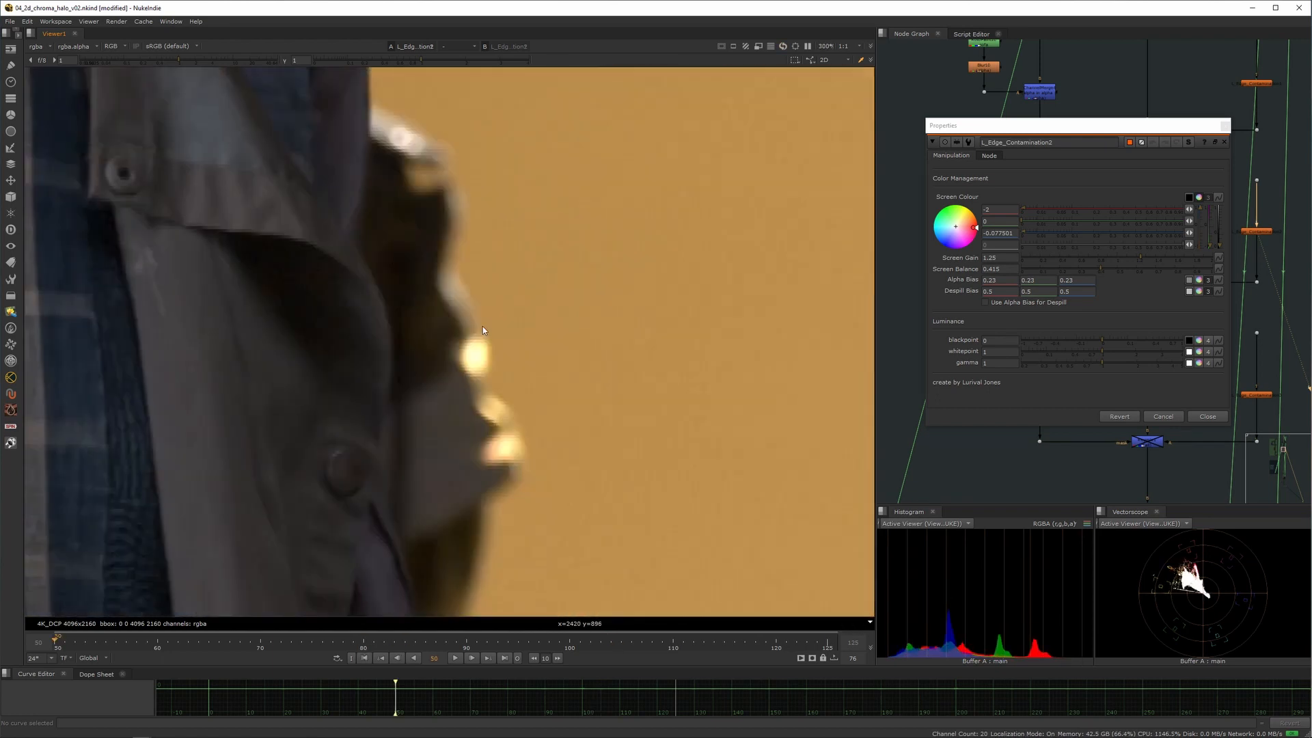
{"action": "scroll", "coordinate": [486, 390], "scroll_direction": "up", "scroll_amount": 1}
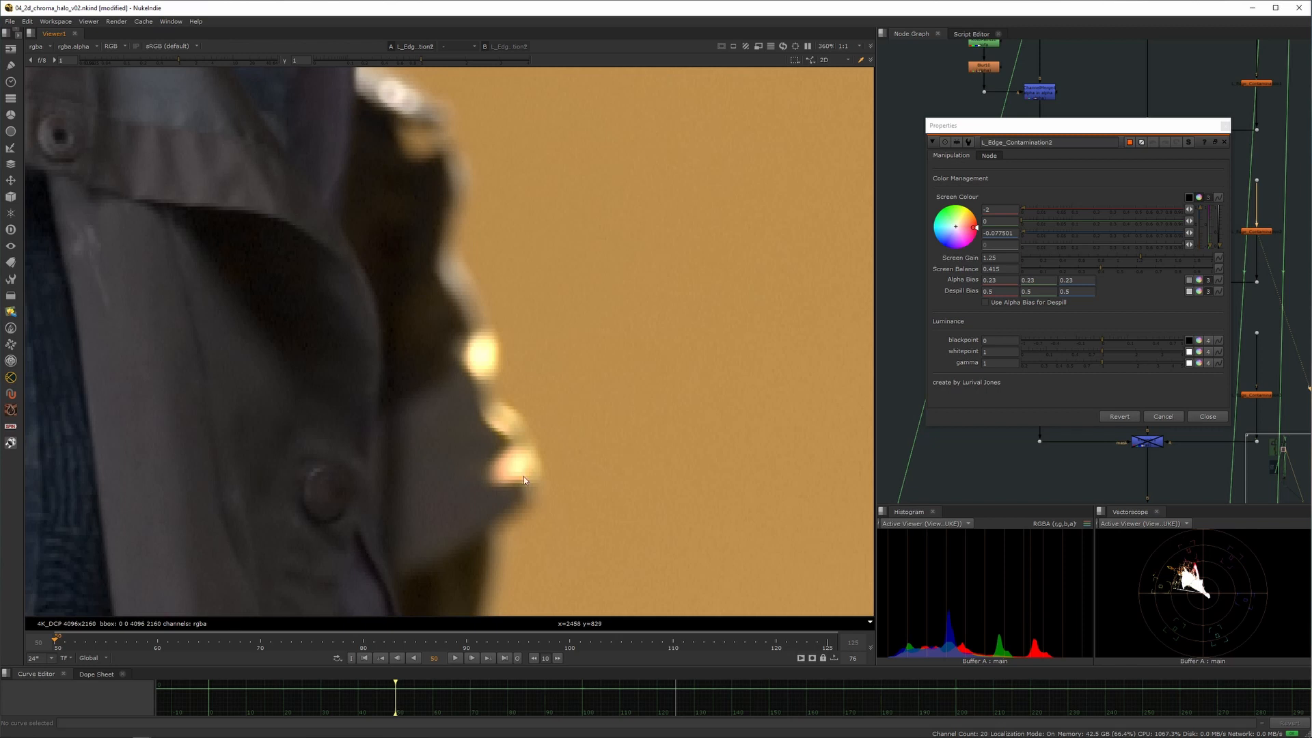
{"action": "scroll", "coordinate": [492, 362], "scroll_direction": "down", "scroll_amount": 1}
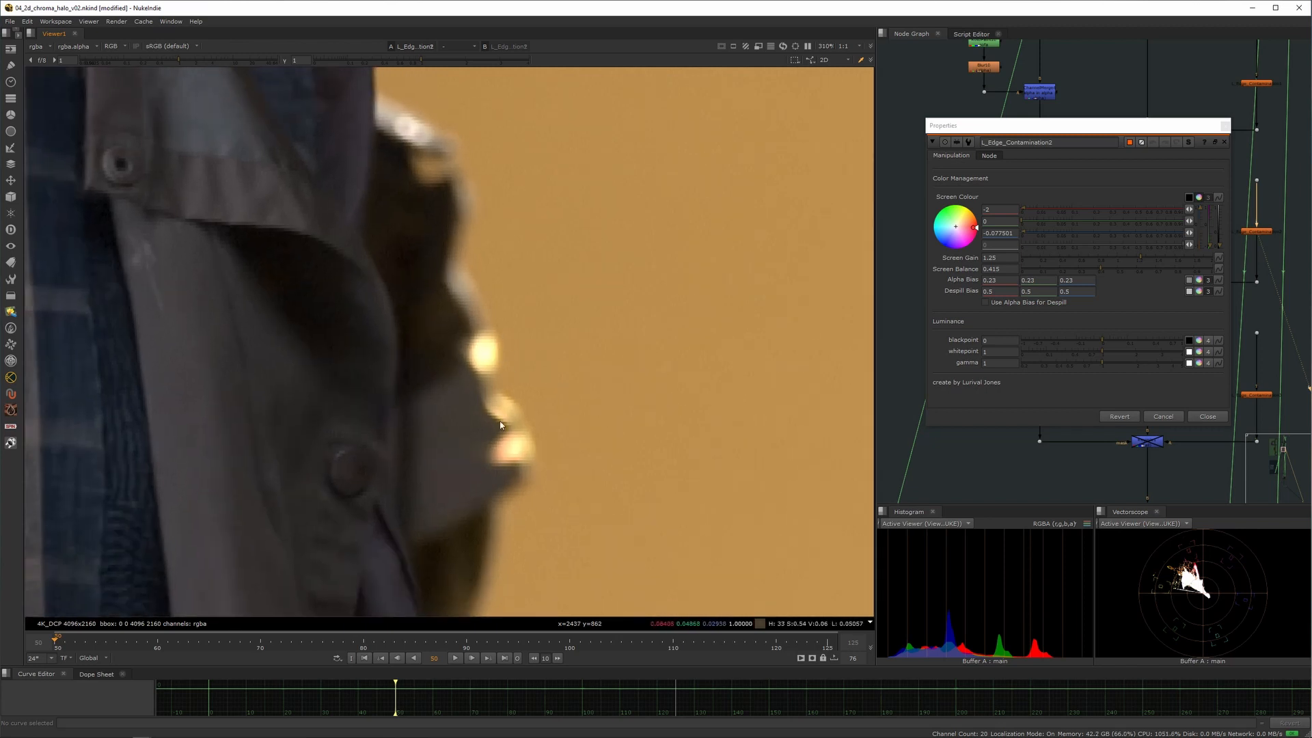
{"action": "left_click", "coordinate": [1207, 417]}
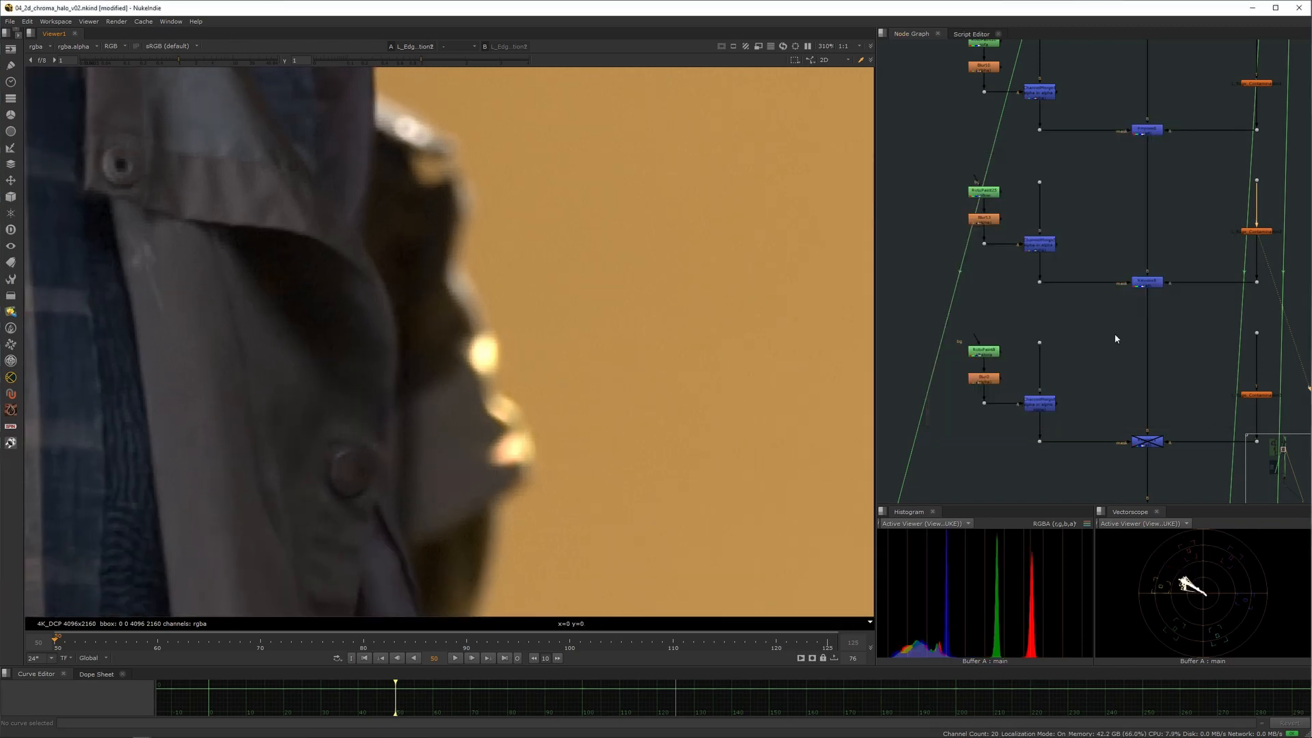
- Inspect the RotoPaint25 shapes around the coat-side highlights, hanging lamp and wall edge, and close its properties
{"action": "double_click", "coordinate": [1054, 223]}
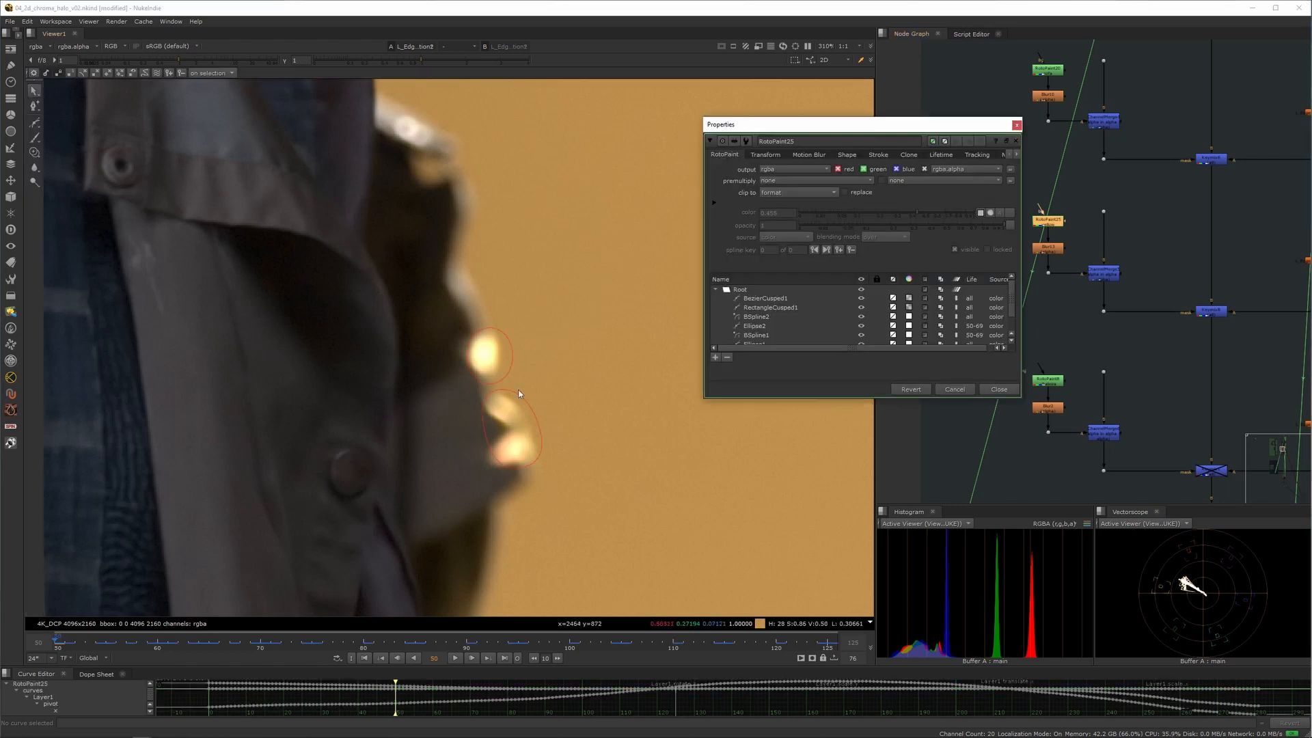
{"action": "scroll", "coordinate": [499, 409], "scroll_direction": "down", "scroll_amount": 6}
{"action": "middle_click_drag", "start_coordinate": [65, 364], "coordinate": [589, 387]}
{"action": "mouse_move", "coordinate": [182, 366]}
{"action": "middle_mouse_down"}
{"action": "mouse_move", "coordinate": [343, 417]}
{"action": "mouse_move", "coordinate": [534, 448]}
{"action": "middle_mouse_up"}
{"action": "middle_click_drag", "start_coordinate": [445, 371], "coordinate": [402, 401]}
{"action": "middle_click_drag", "start_coordinate": [525, 275], "coordinate": [387, 387]}
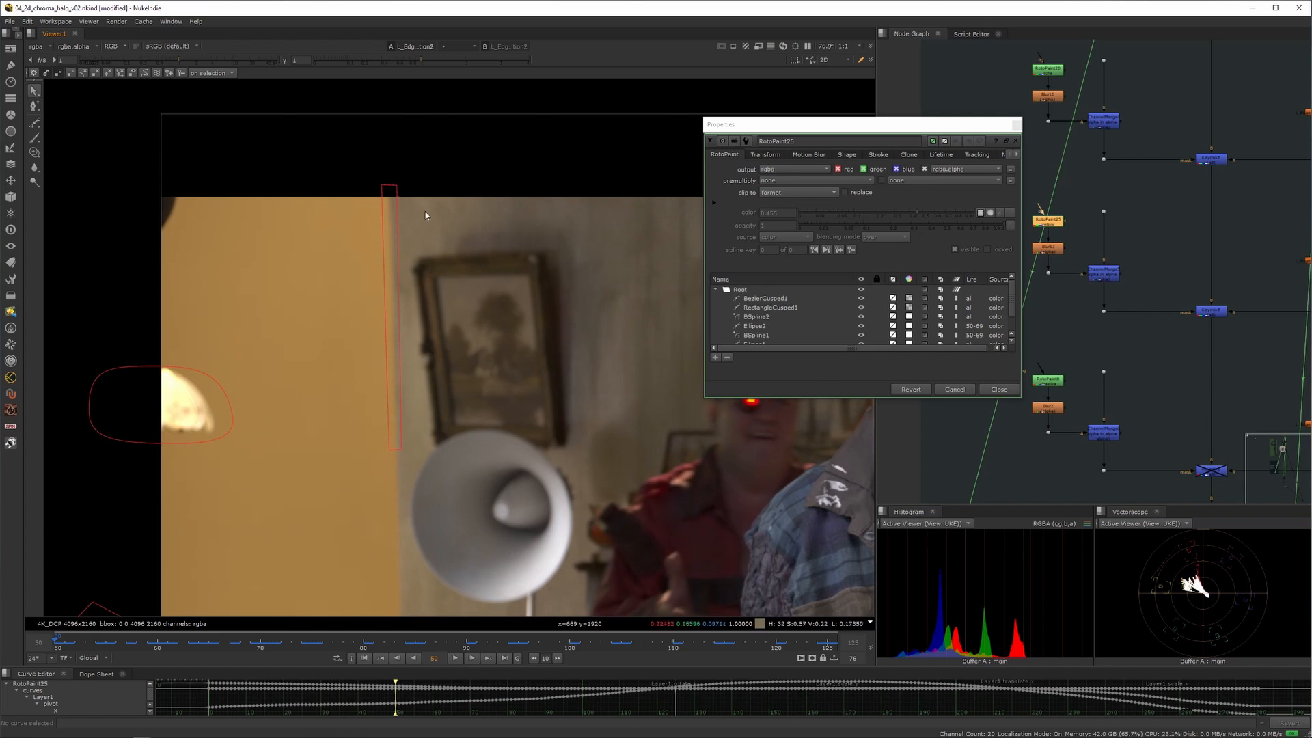
{"action": "left_click", "coordinate": [1003, 392]}
- View the full composite at the Merge1 node on frame 50
{"action": "scroll", "coordinate": [595, 375], "scroll_direction": "down", "scroll_amount": 4}
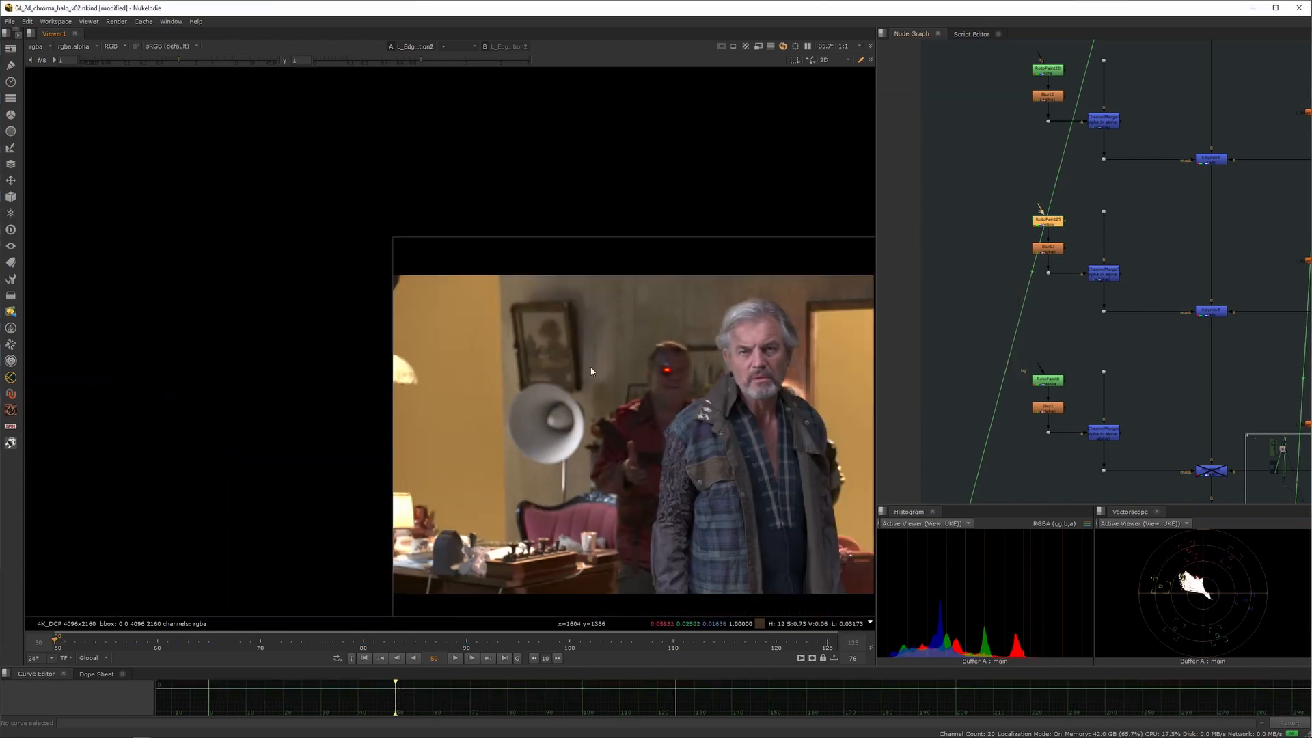
{"action": "middle_click_drag", "start_coordinate": [591, 369], "coordinate": [305, 272]}
{"action": "scroll", "coordinate": [1180, 333], "scroll_direction": "down", "scroll_amount": 1}
{"action": "middle_click_drag", "start_coordinate": [1170, 355], "coordinate": [1040, 236]}
{"action": "scroll", "coordinate": [1049, 403], "scroll_direction": "down", "scroll_amount": 5}
{"action": "middle_click_drag", "start_coordinate": [1012, 425], "coordinate": [1000, 294]}
{"action": "middle_click_drag", "start_coordinate": [1043, 389], "coordinate": [1013, 228]}
{"action": "middle_click_drag", "start_coordinate": [998, 468], "coordinate": [996, 242]}
{"action": "middle_click_drag", "start_coordinate": [1038, 468], "coordinate": [1038, 324]}
{"action": "middle_click_drag", "start_coordinate": [1027, 261], "coordinate": [1038, 334]}
{"action": "key", "text": "1"}
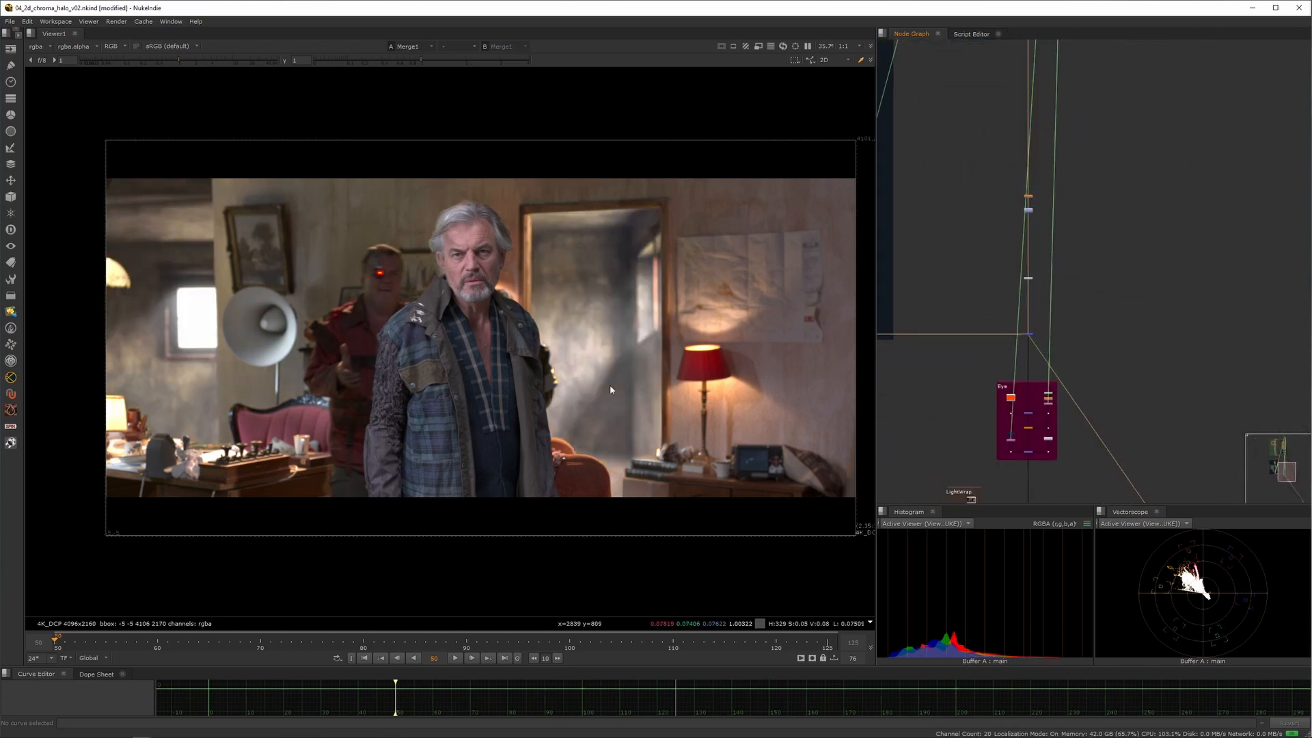
- Enable the Keymix of the RotoPaint8 chaleira branch to despill the teapot edges in the composite
{"action": "scroll", "coordinate": [1036, 331], "scroll_direction": "up", "scroll_amount": 10}
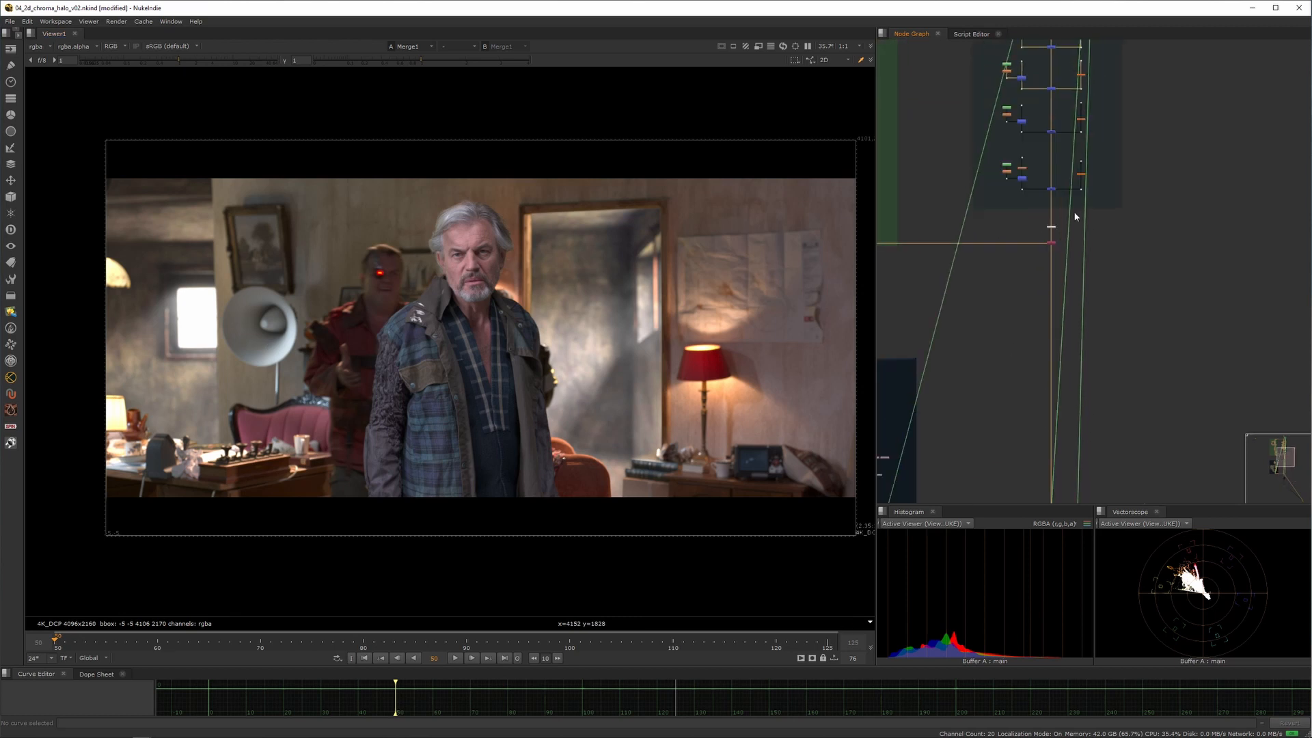
{"action": "scroll", "coordinate": [611, 417], "scroll_direction": "up", "scroll_amount": 4}
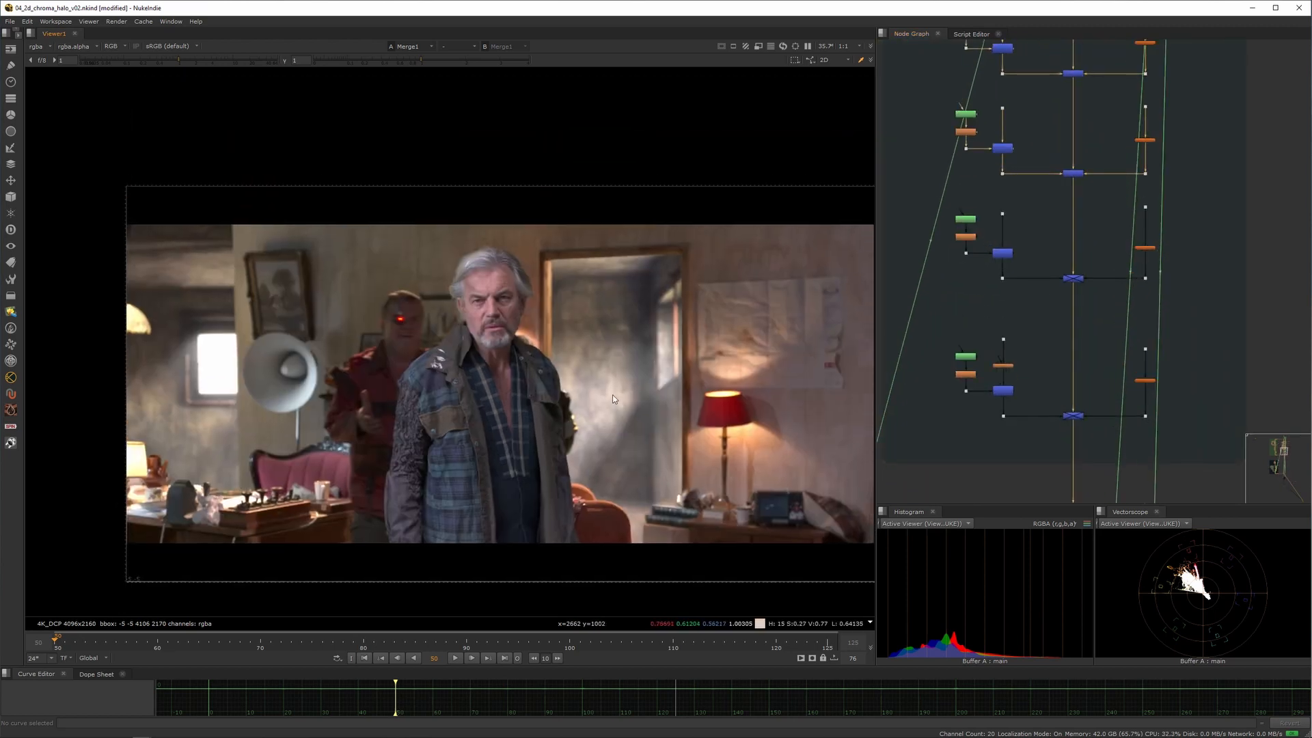
{"action": "scroll", "coordinate": [1010, 239], "scroll_direction": "up", "scroll_amount": 6}
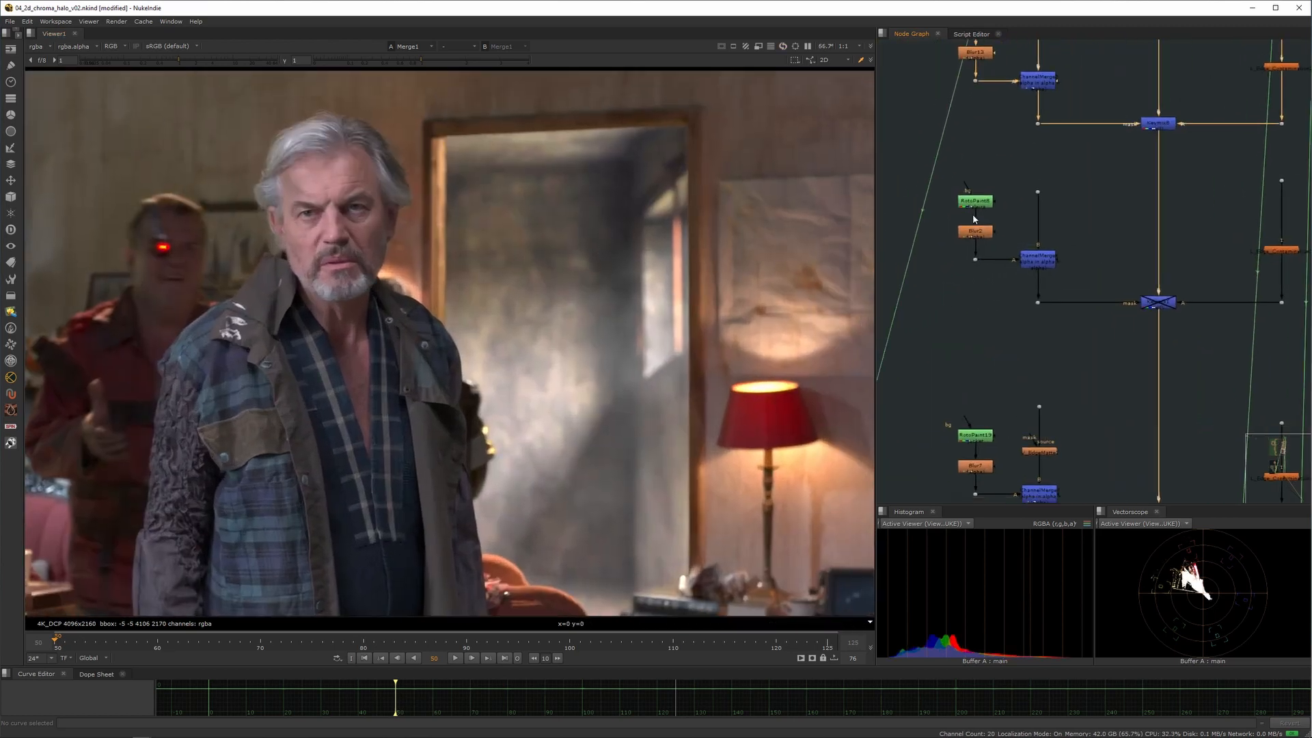
{"action": "scroll", "coordinate": [473, 247], "scroll_direction": "up", "scroll_amount": 15}
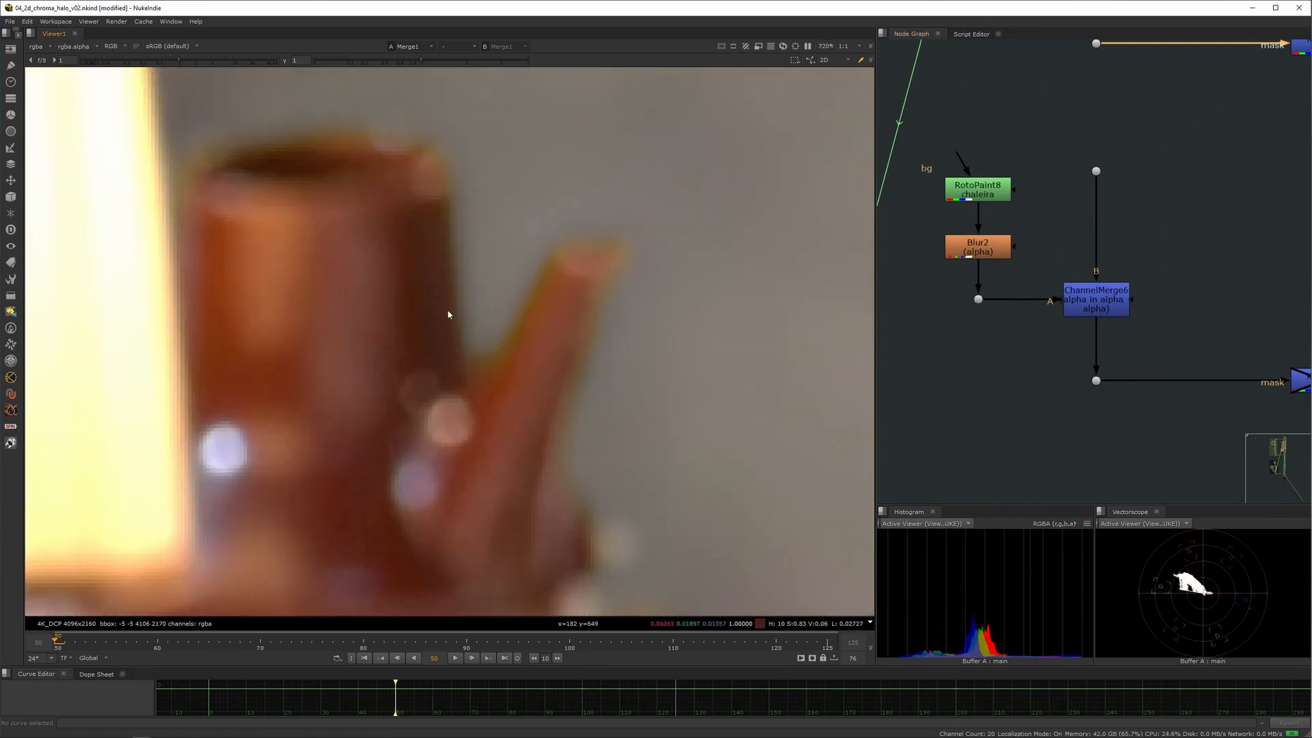
{"action": "middle_click_drag", "start_coordinate": [448, 314], "coordinate": [448, 378]}
{"action": "middle_click_drag", "start_coordinate": [1073, 270], "coordinate": [964, 240]}
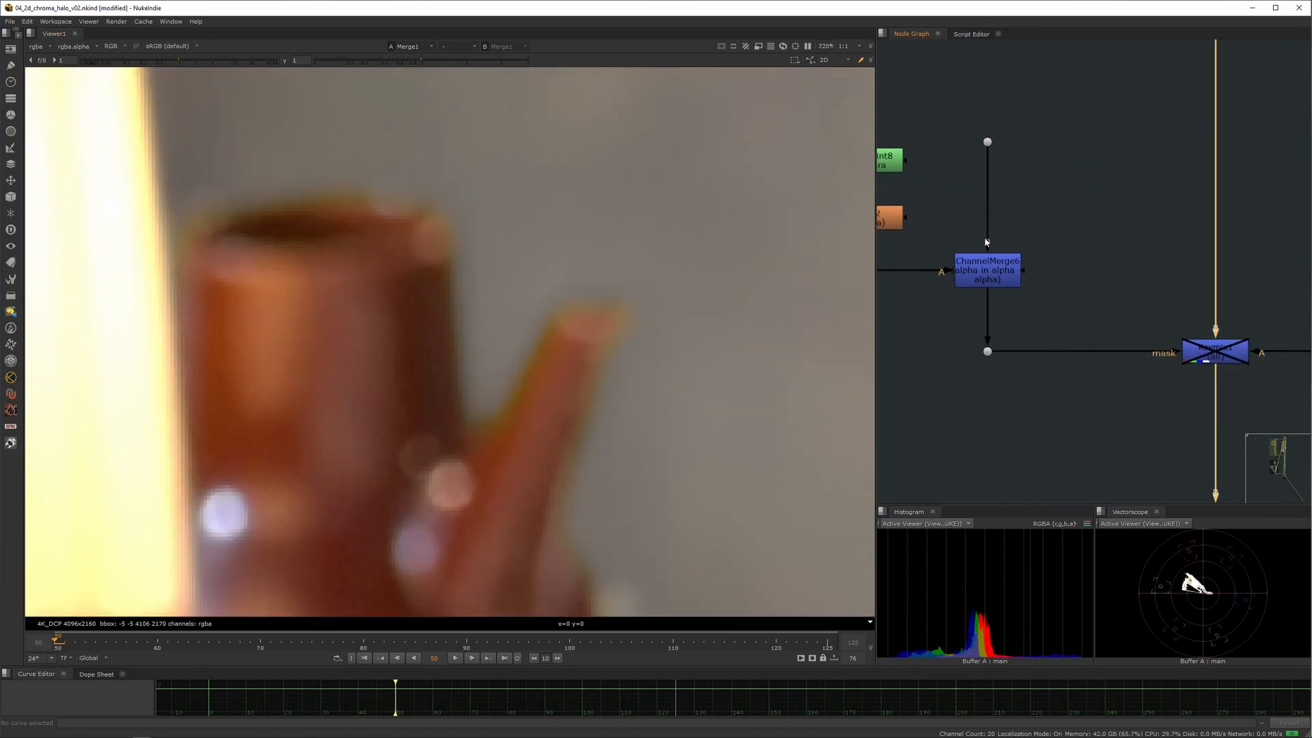
{"action": "middle_click_drag", "start_coordinate": [1161, 345], "coordinate": [1257, 367]}
{"action": "left_click", "coordinate": [1292, 376]}
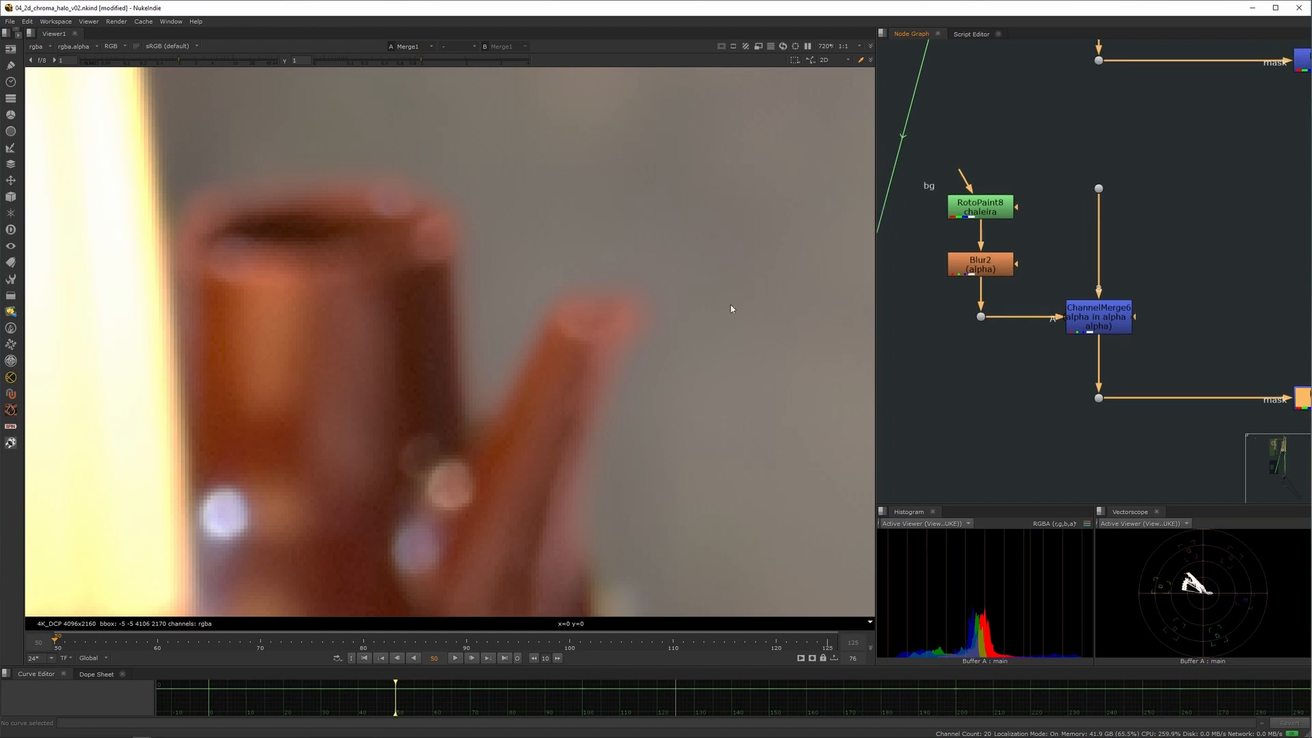
- Toggle the teapot branch's Keymix off and on to compare the teapot edges in the composite
{"action": "scroll", "coordinate": [607, 308], "scroll_direction": "down", "scroll_amount": 5}
{"action": "middle_click_drag", "start_coordinate": [1257, 352], "coordinate": [1067, 344]}
{"action": "key", "text": "d"}
{"action": "key", "text": "d"}
{"action": "middle_click_drag", "start_coordinate": [1230, 303], "coordinate": [1150, 340]}
{"action": "scroll", "coordinate": [1148, 335], "scroll_direction": "down", "scroll_amount": 3}
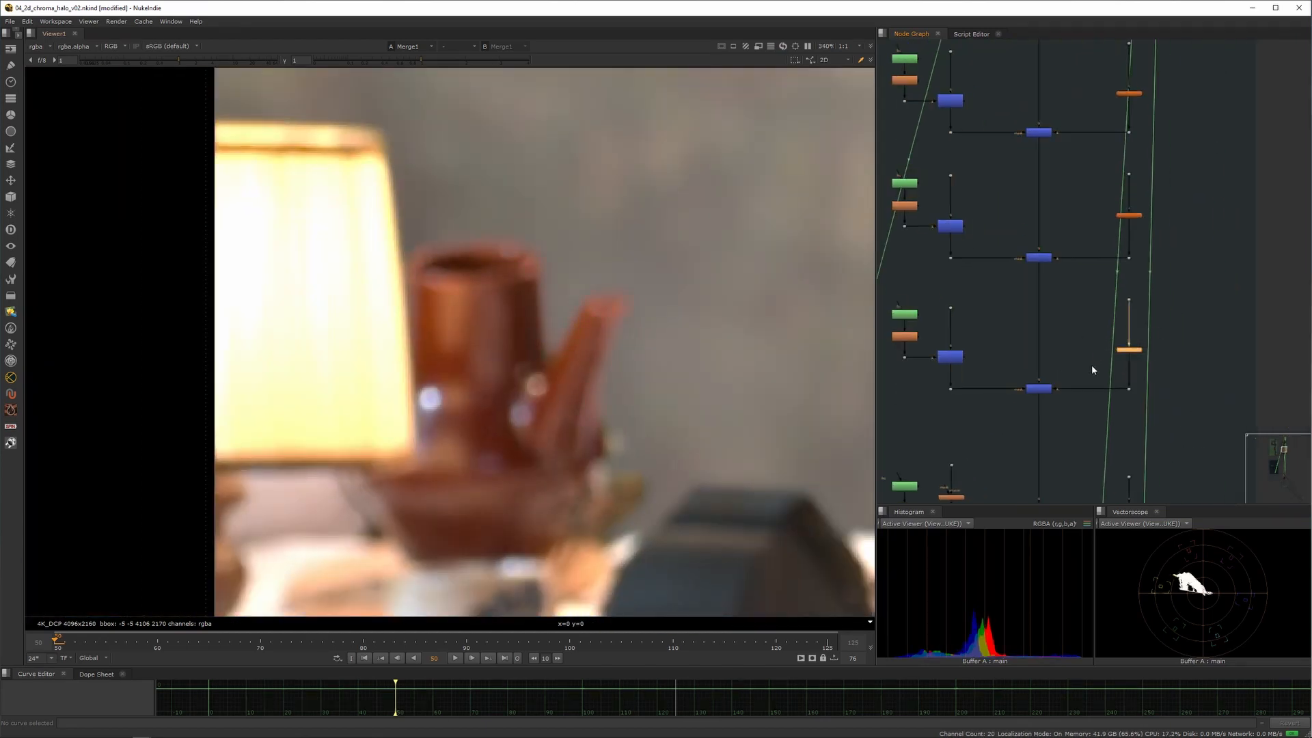
- View the output of the L_Edge_Contamination node feeding the teapot branch's Keymix
{"action": "left_click", "coordinate": [1127, 349]}
{"action": "key", "text": "1"}
{"action": "scroll", "coordinate": [491, 321], "scroll_direction": "down", "scroll_amount": 2}
{"action": "scroll", "coordinate": [523, 332], "scroll_direction": "down", "scroll_amount": 3}
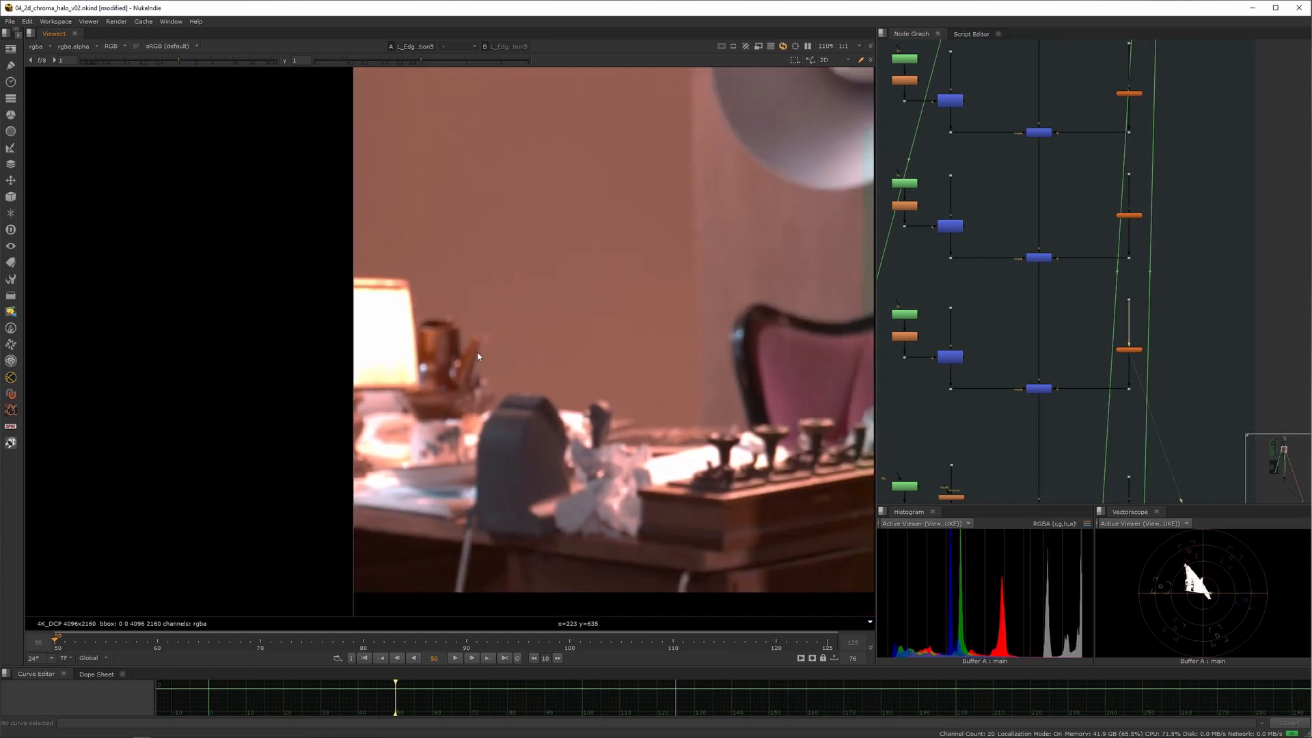
- Toggle the teapot branch's L_Edge_Contamination node off and on to compare the teapot edges with the original plate
{"action": "left_click_drag", "start_coordinate": [1110, 361], "coordinate": [1102, 367]}
{"action": "key", "text": "d"}
{"action": "key", "text": "d"}
{"action": "key", "text": "d"}
{"action": "key", "text": "d"}
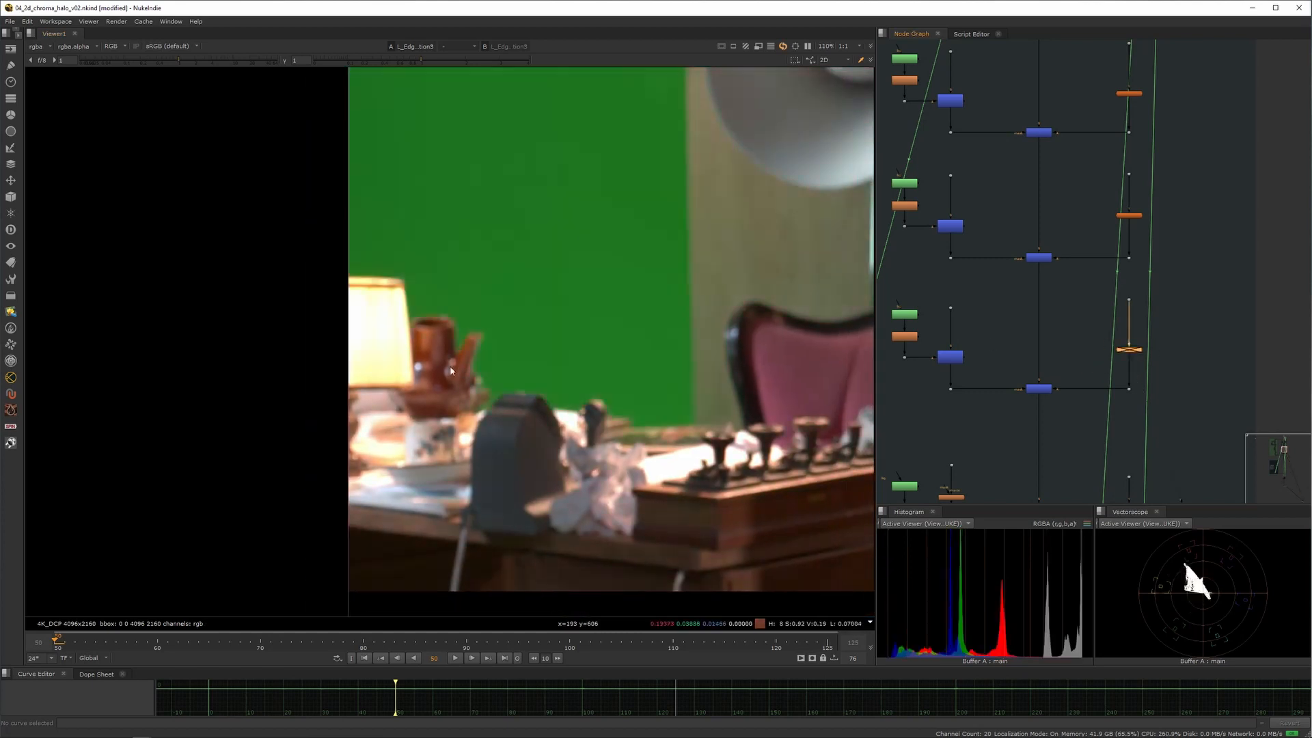
{"action": "scroll", "coordinate": [439, 352], "scroll_direction": "up", "scroll_amount": 4}
{"action": "key", "text": "d"}
{"action": "key", "text": "d"}
{"action": "key", "text": "d"}
{"action": "key", "text": "d"}
{"action": "key", "text": "d"}
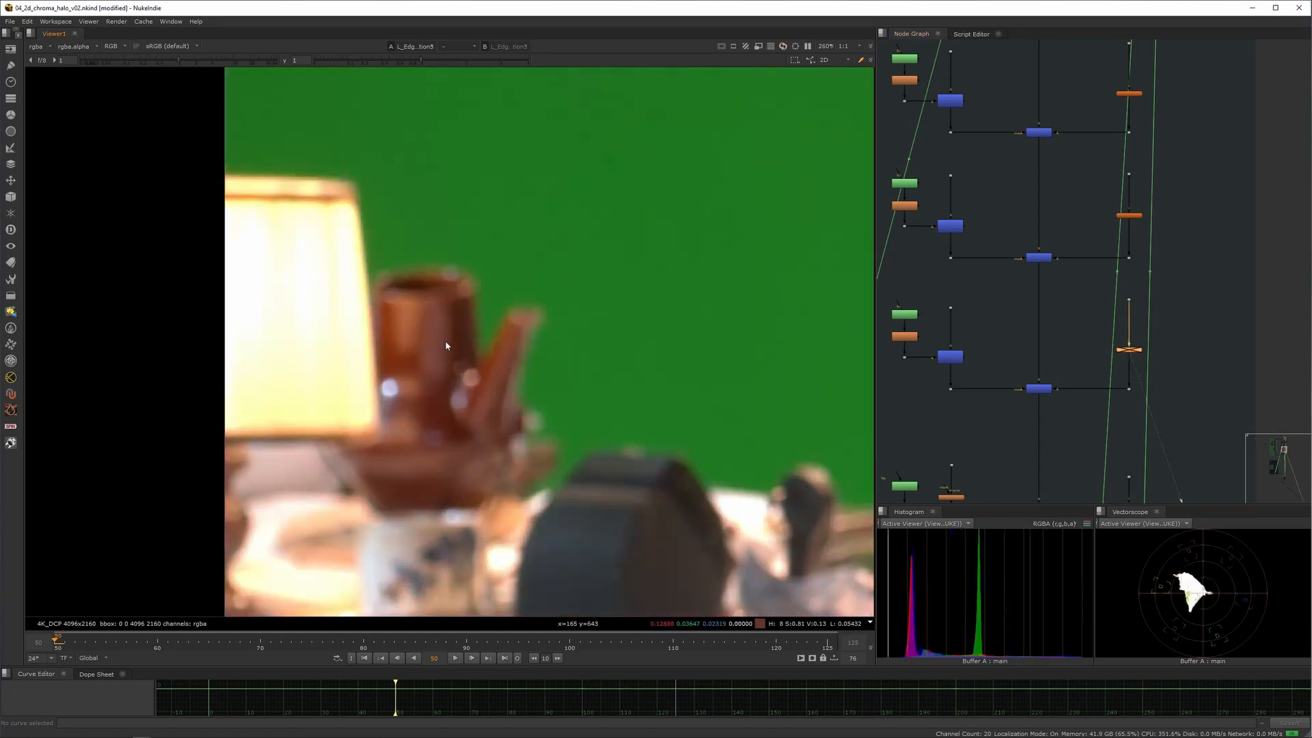
{"action": "key", "text": "d"}
{"action": "key", "text": "d"}
{"action": "key", "text": "d"}
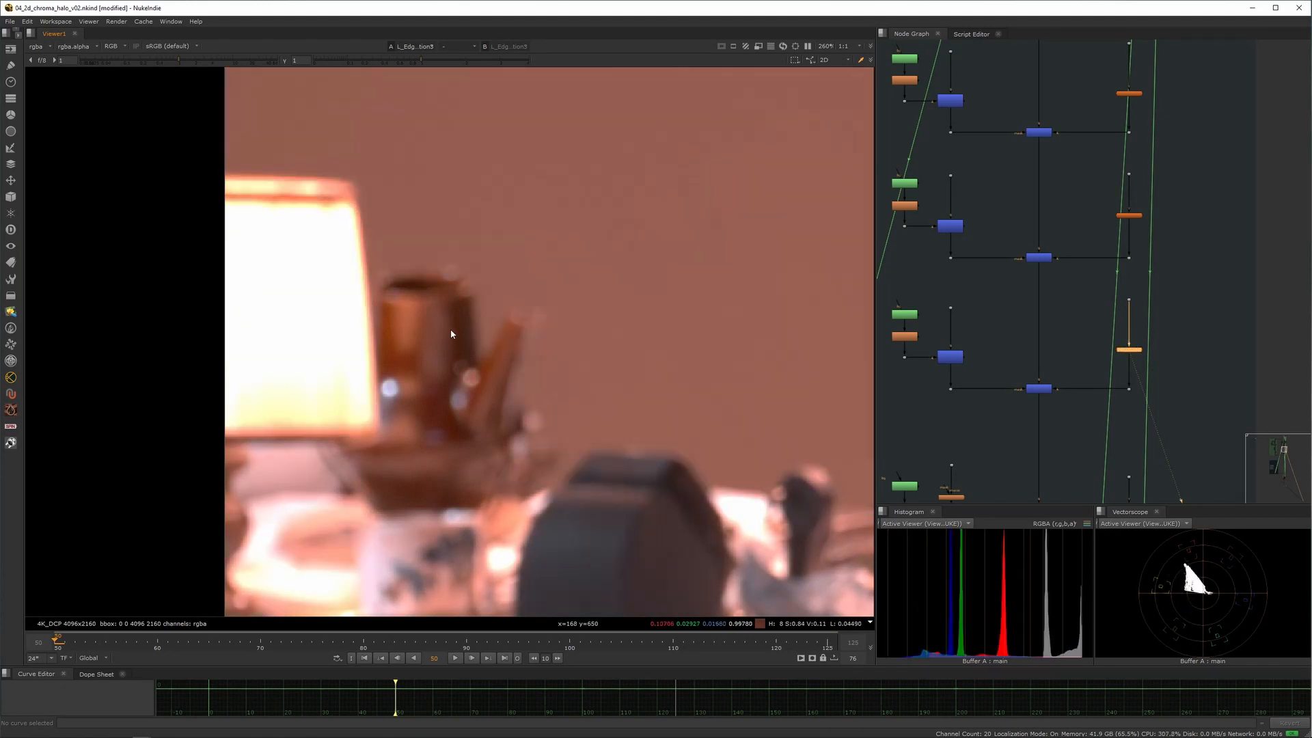
{"action": "key", "text": "d"}
{"action": "key", "text": "d"}
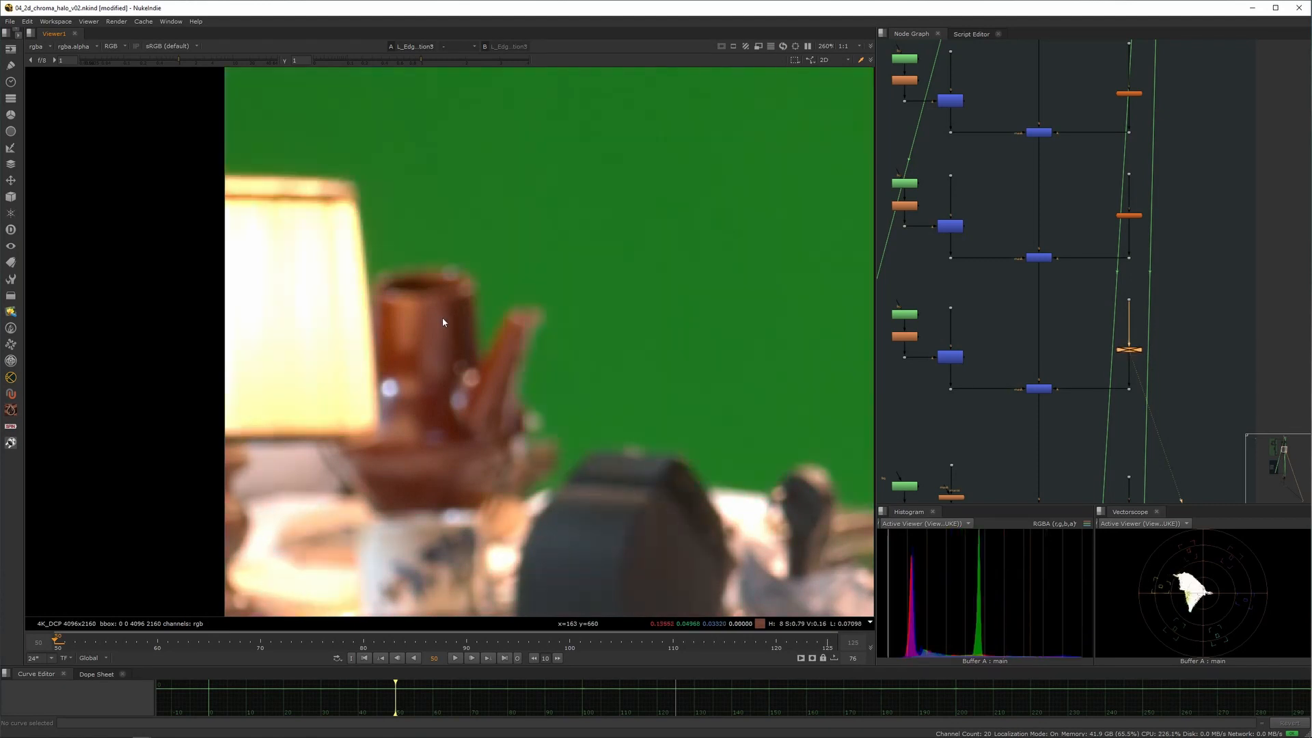
- View the output of the teapot branch's Keymix1 and examine the roto-limited correction around the teapot and lamp
{"action": "middle_click_drag", "start_coordinate": [1041, 392], "coordinate": [1100, 348]}
{"action": "left_click", "coordinate": [1100, 348]}
{"action": "key", "text": "1"}
{"action": "left_click", "coordinate": [976, 387]}
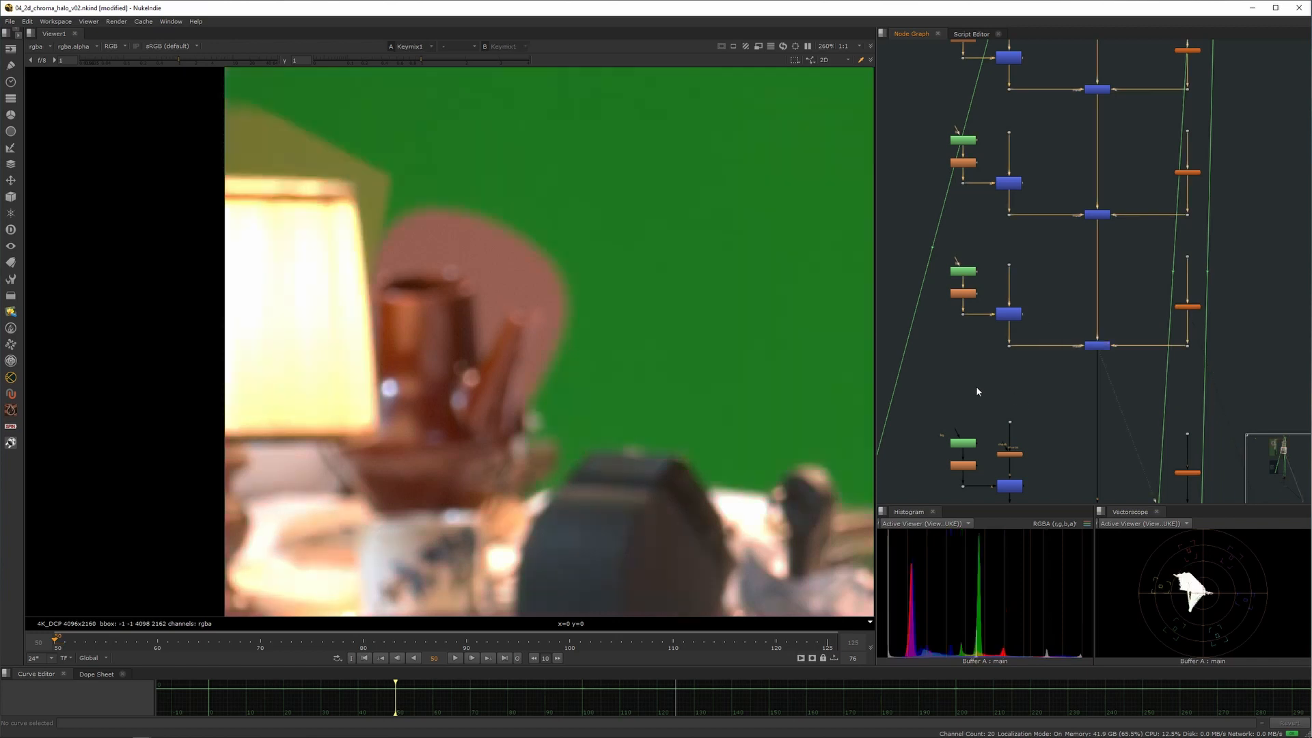
{"action": "scroll", "coordinate": [457, 328], "scroll_direction": "up", "scroll_amount": 3}
{"action": "scroll", "coordinate": [535, 322], "scroll_direction": "down", "scroll_amount": 5}
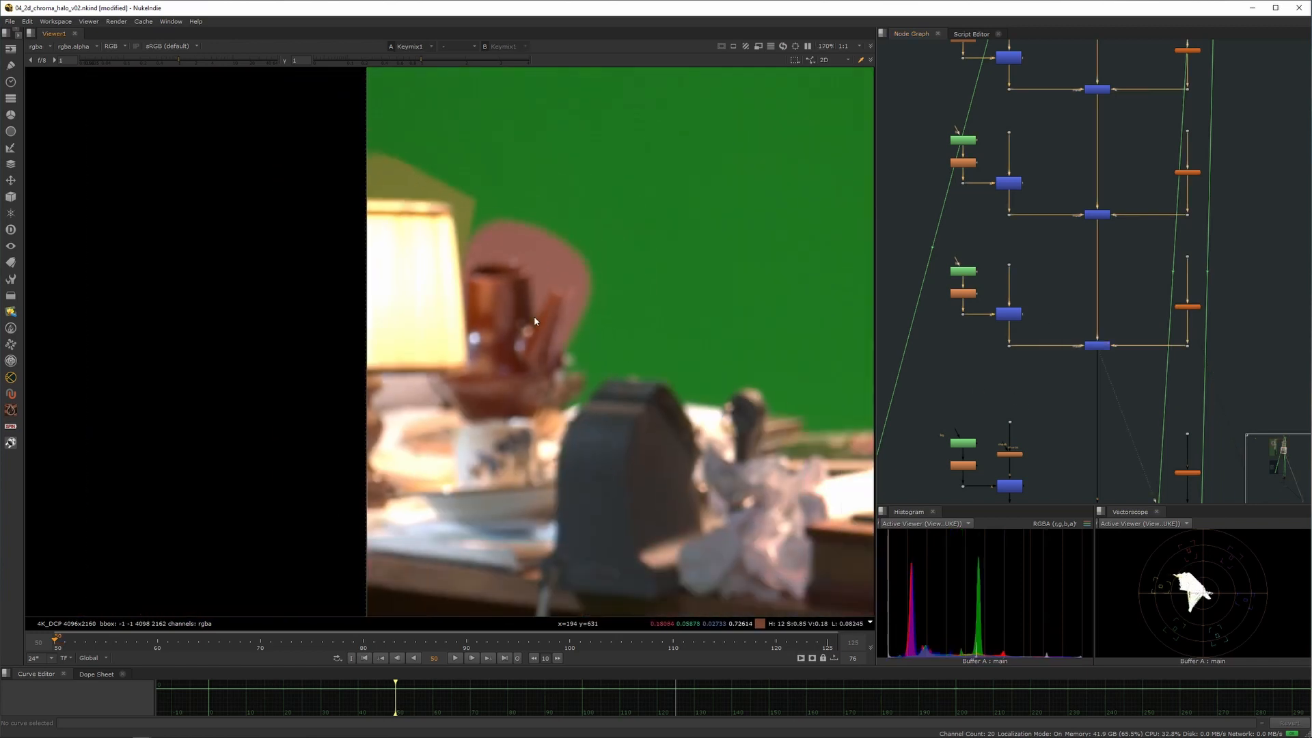
{"action": "scroll", "coordinate": [1078, 296], "scroll_direction": "down", "scroll_amount": 8}
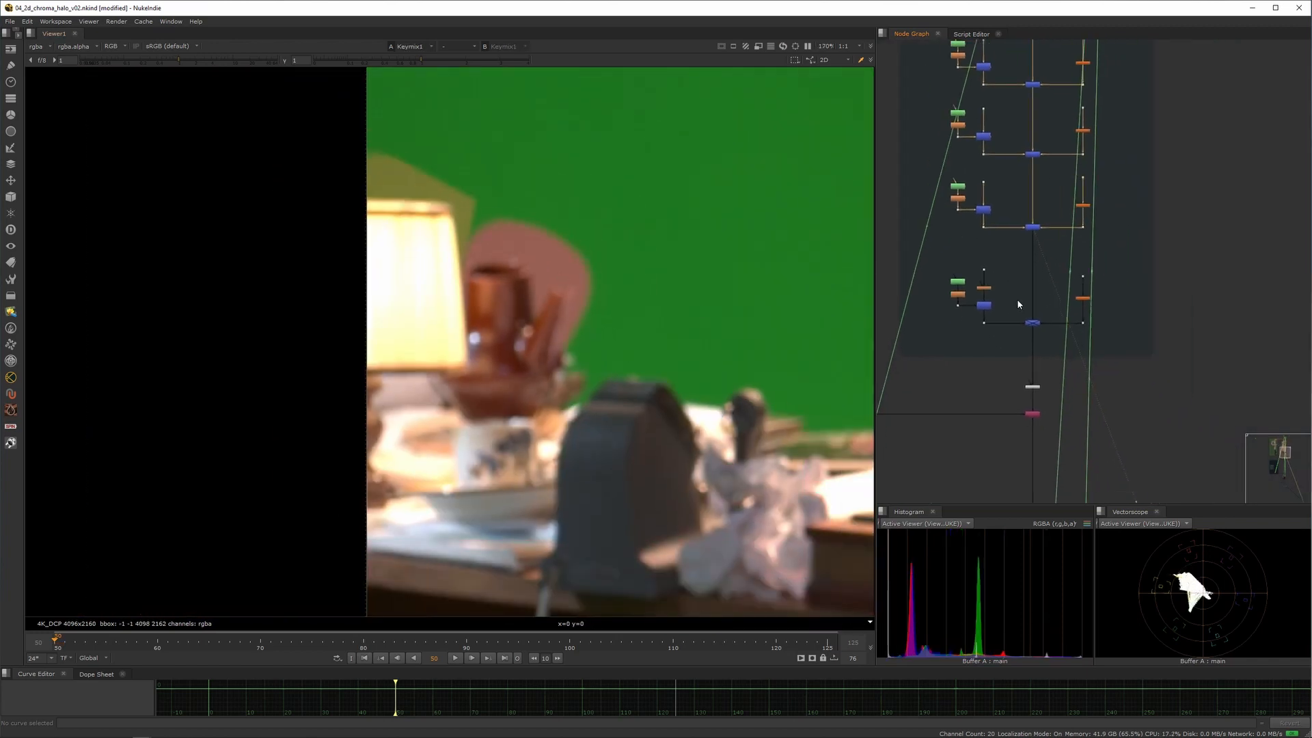
- View the full composite at the Merge1 node and inspect the teapot and chair edges against the new background
{"action": "middle_click_drag", "start_coordinate": [1079, 407], "coordinate": [1089, 215]}
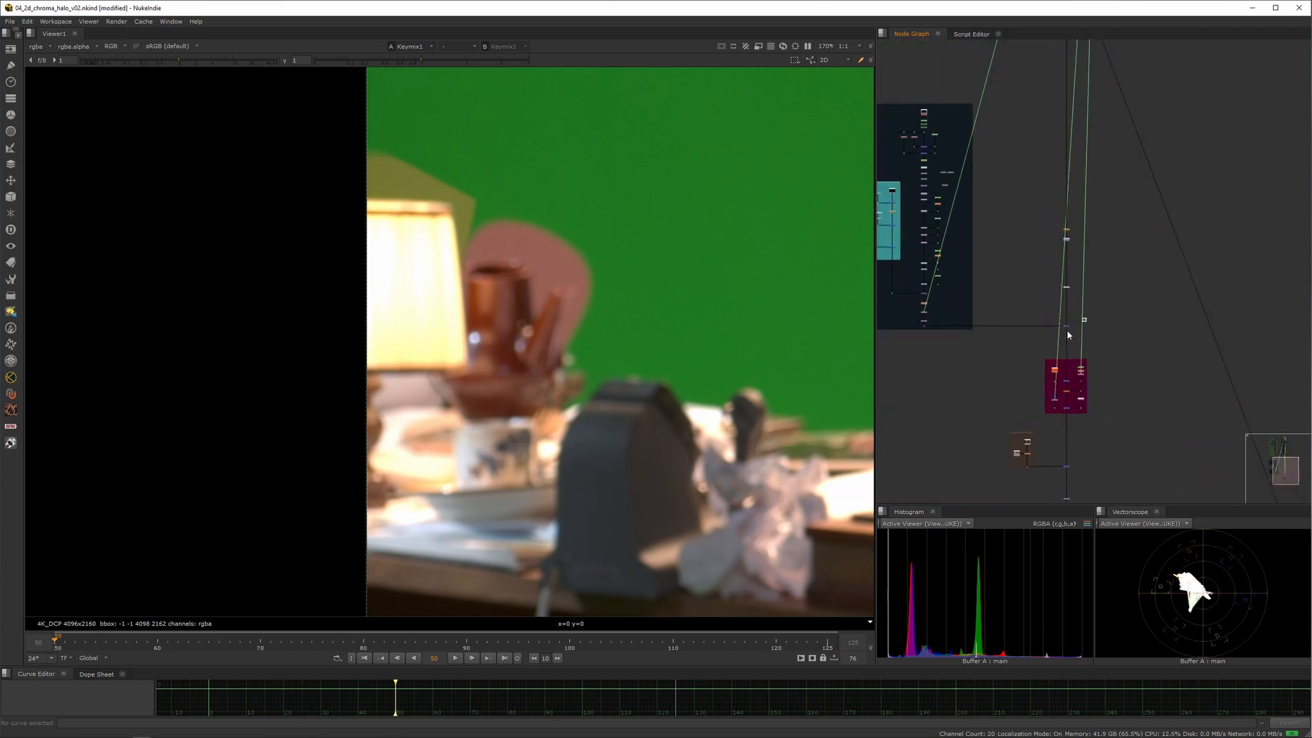
{"action": "left_click", "coordinate": [1067, 328]}
{"action": "key", "text": "1"}
{"action": "scroll", "coordinate": [540, 297], "scroll_direction": "up", "scroll_amount": 4}
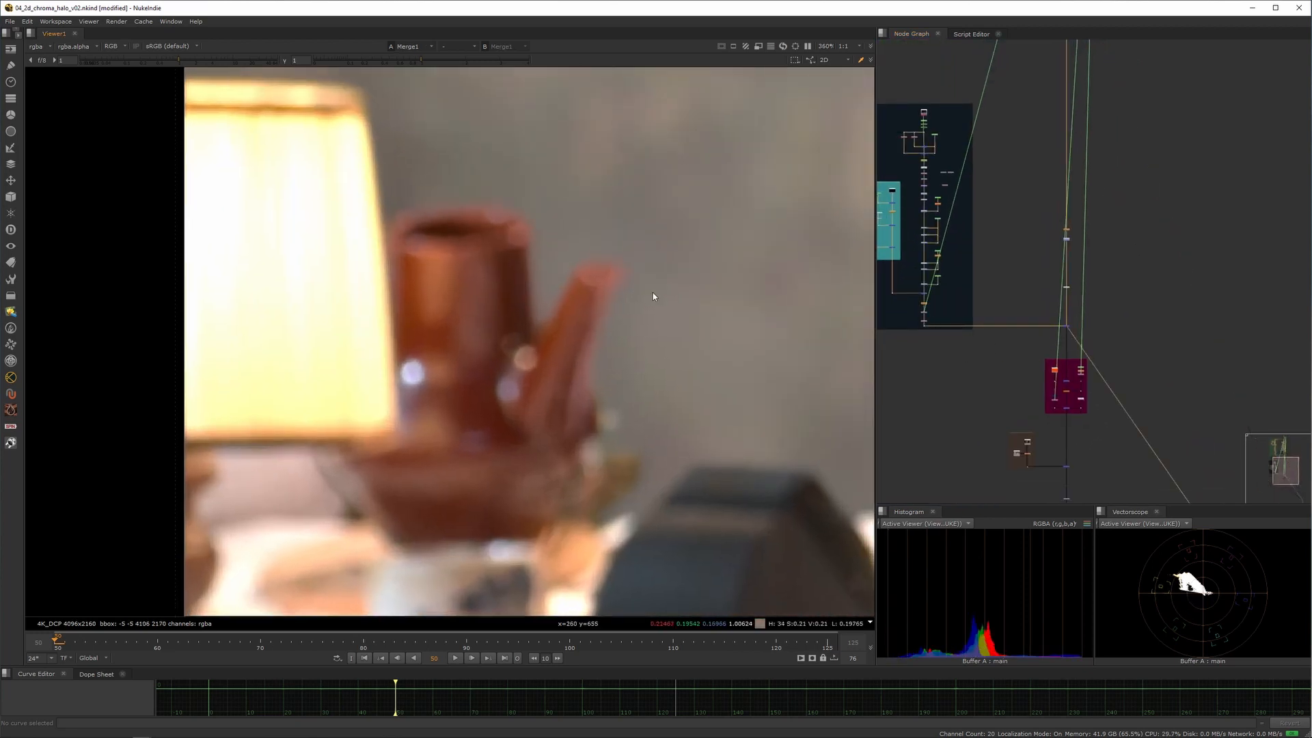
{"action": "scroll", "coordinate": [669, 291], "scroll_direction": "down", "scroll_amount": 7}
{"action": "middle_click_drag", "start_coordinate": [635, 363], "coordinate": [444, 363]}
{"action": "scroll", "coordinate": [175, 331], "scroll_direction": "up", "scroll_amount": 9}
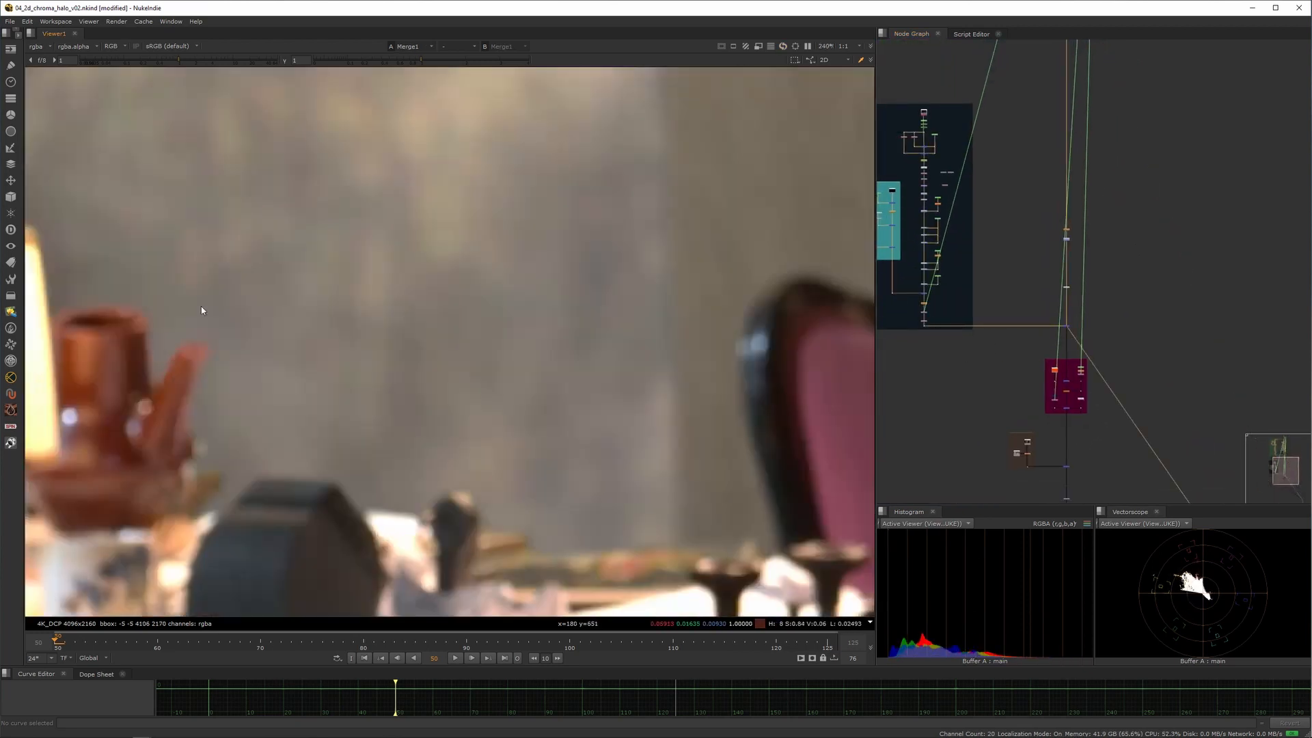
{"action": "scroll", "coordinate": [542, 370], "scroll_direction": "down", "scroll_amount": 12}
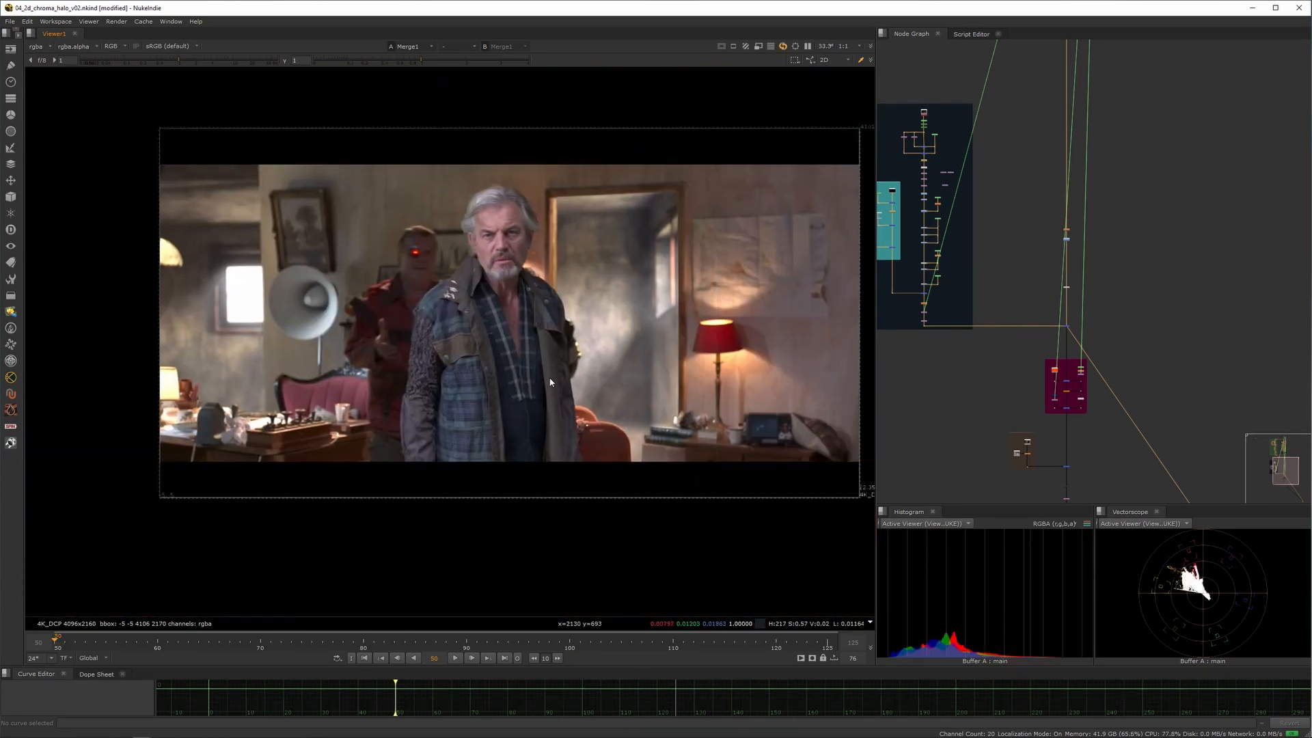
- Enable Keymix4, the last Edge_Despill branch masked by RotoPaint19, and check the whole composite
{"action": "scroll", "coordinate": [1032, 355], "scroll_direction": "up", "scroll_amount": 8}
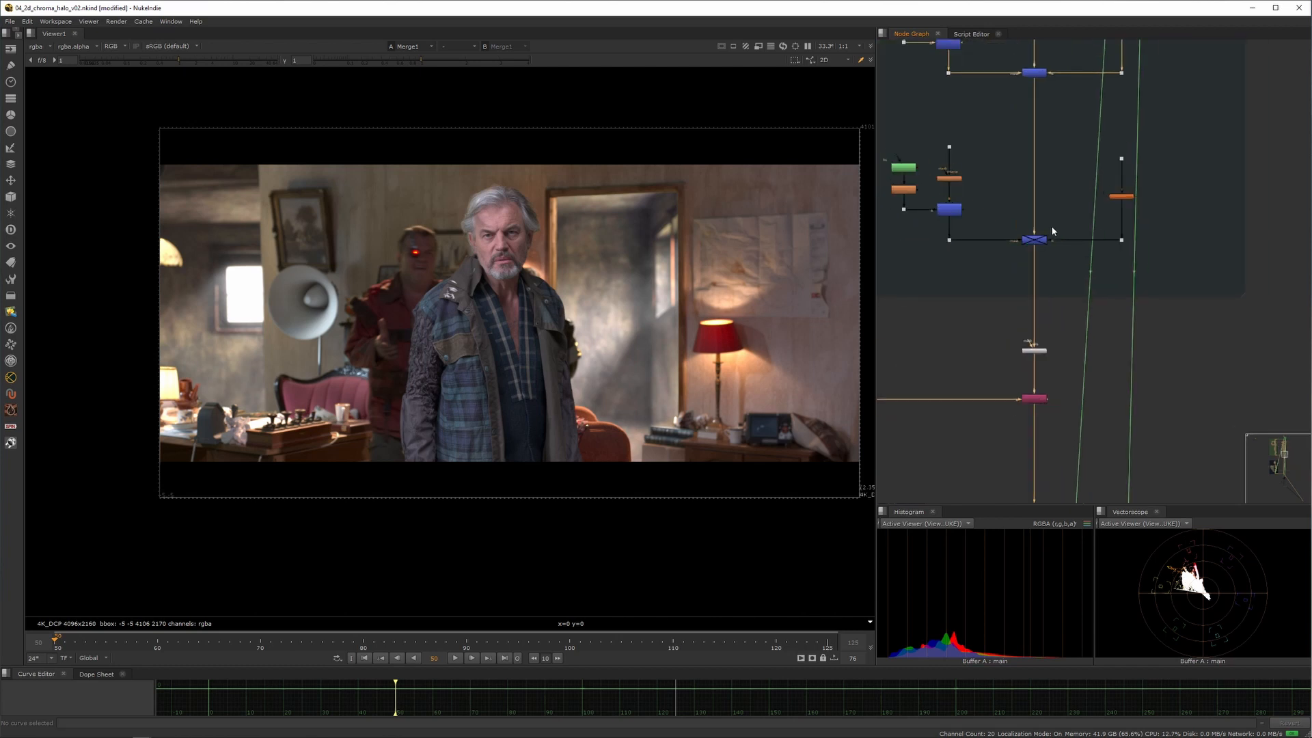
{"action": "middle_click_drag", "start_coordinate": [978, 282], "coordinate": [1066, 370]}
{"action": "scroll", "coordinate": [1068, 293], "scroll_direction": "up", "scroll_amount": 4}
{"action": "left_click", "coordinate": [1095, 285]}
{"action": "left_click_drag", "start_coordinate": [1221, 311], "coordinate": [1097, 399]}
{"action": "key", "text": "d"}
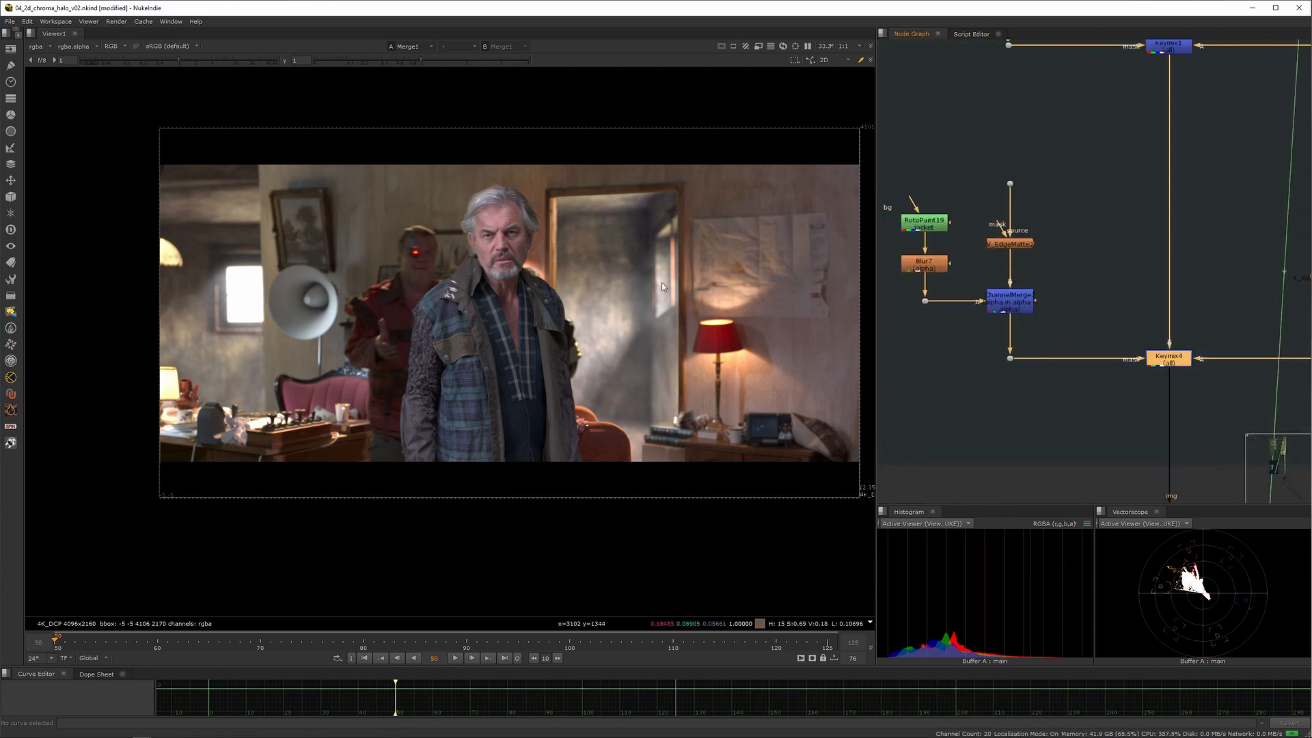
{"action": "middle_click_drag", "start_coordinate": [514, 277], "coordinate": [482, 311]}
{"action": "scroll", "coordinate": [522, 280], "scroll_direction": "down", "scroll_amount": 2}
- Open the RotoPaint17 jacket node at the start of Edge_Despill and go to frame 92 to inspect its shapes
{"action": "middle_click_drag", "start_coordinate": [1032, 266], "coordinate": [1057, 342]}
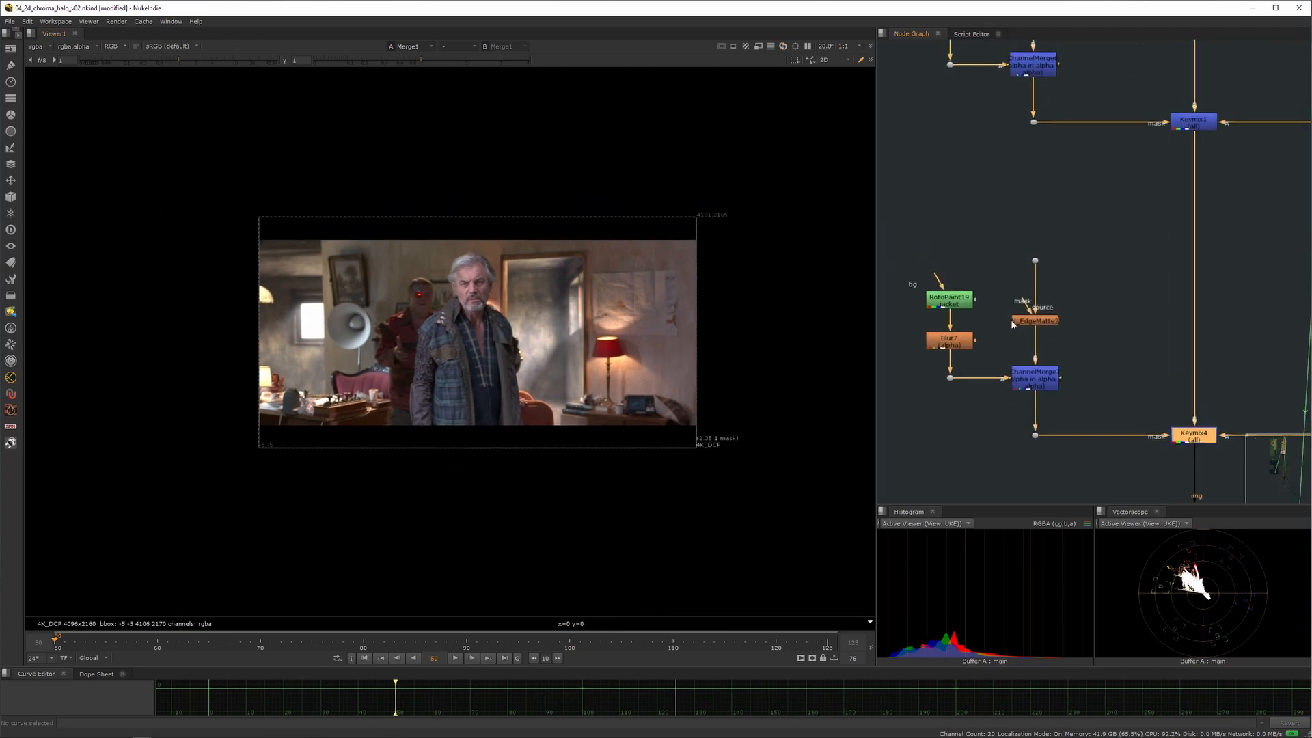
{"action": "scroll", "coordinate": [1013, 257], "scroll_direction": "down", "scroll_amount": 5}
{"action": "scroll", "coordinate": [1047, 397], "scroll_direction": "up", "scroll_amount": 6}
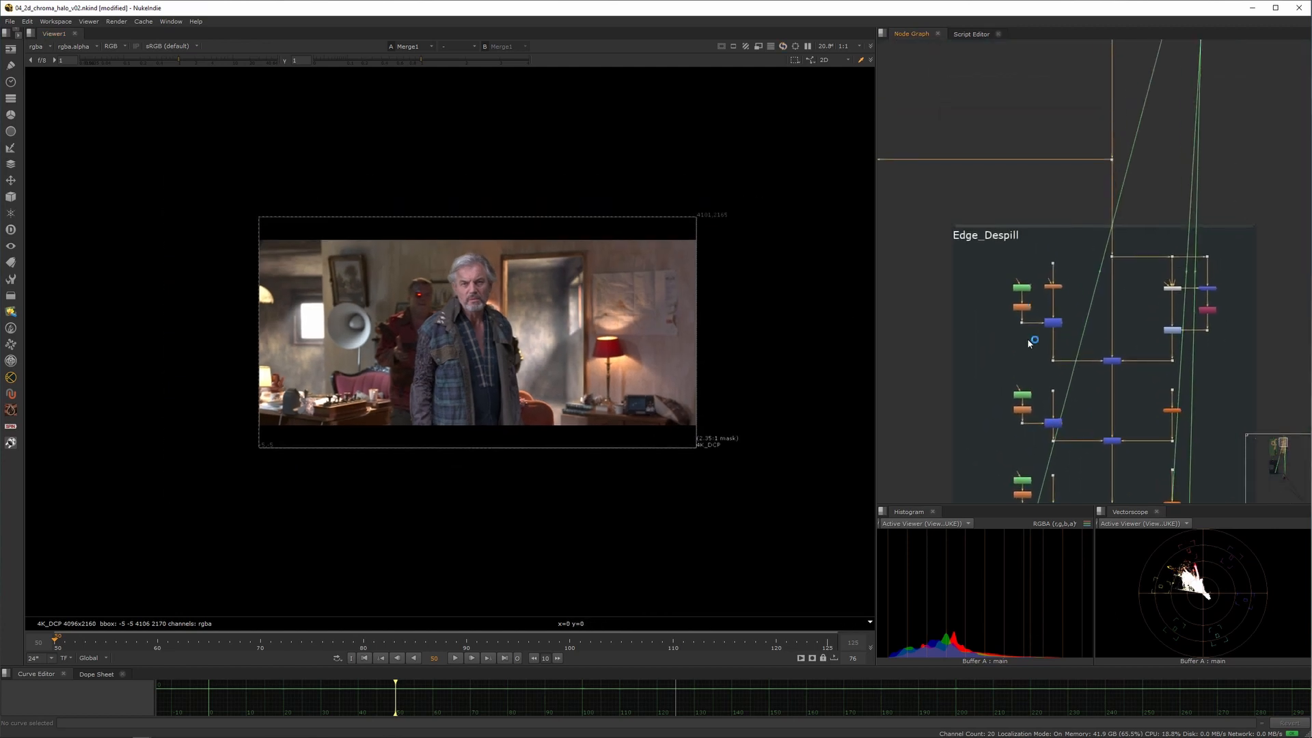
{"action": "scroll", "coordinate": [1057, 287], "scroll_direction": "up", "scroll_amount": 2}
{"action": "left_click_drag", "start_coordinate": [1030, 246], "coordinate": [1028, 254]}
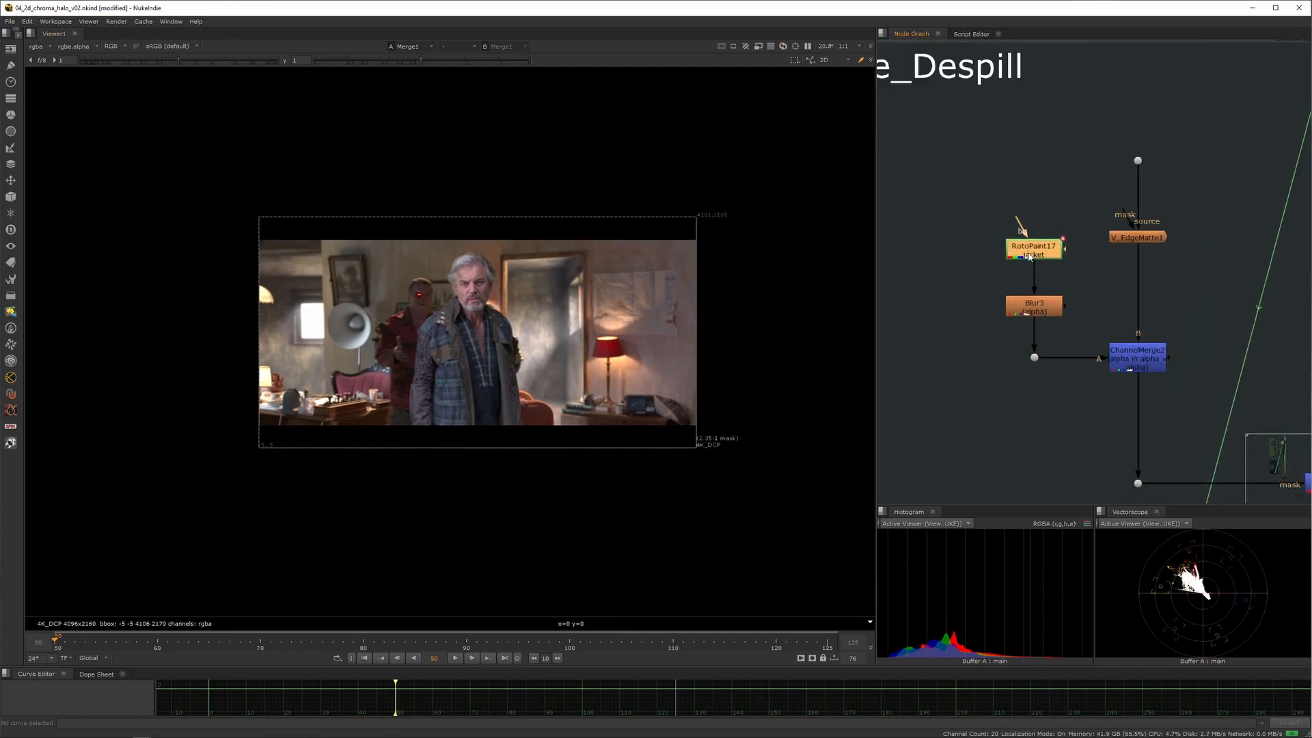
{"action": "double_click", "coordinate": [1044, 260]}
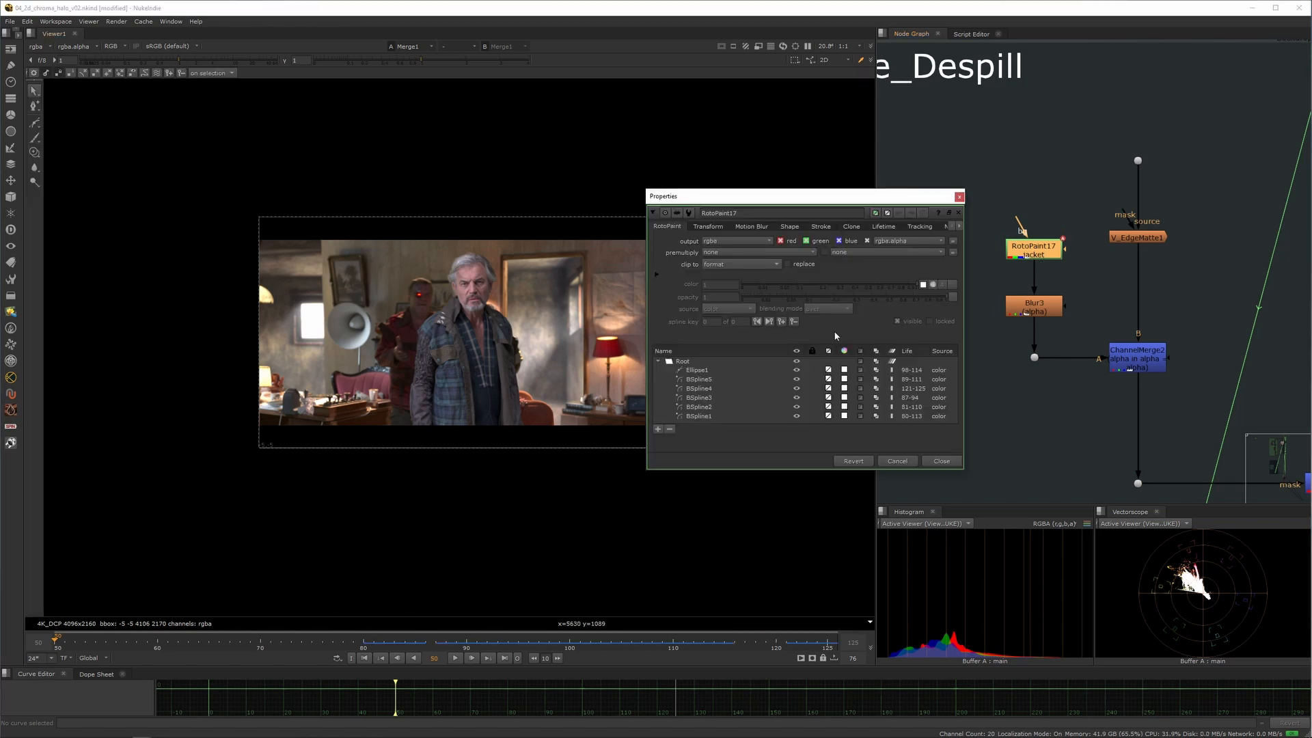
{"action": "left_click", "coordinate": [488, 642]}
{"action": "scroll", "coordinate": [329, 364], "scroll_direction": "up", "scroll_amount": 5}
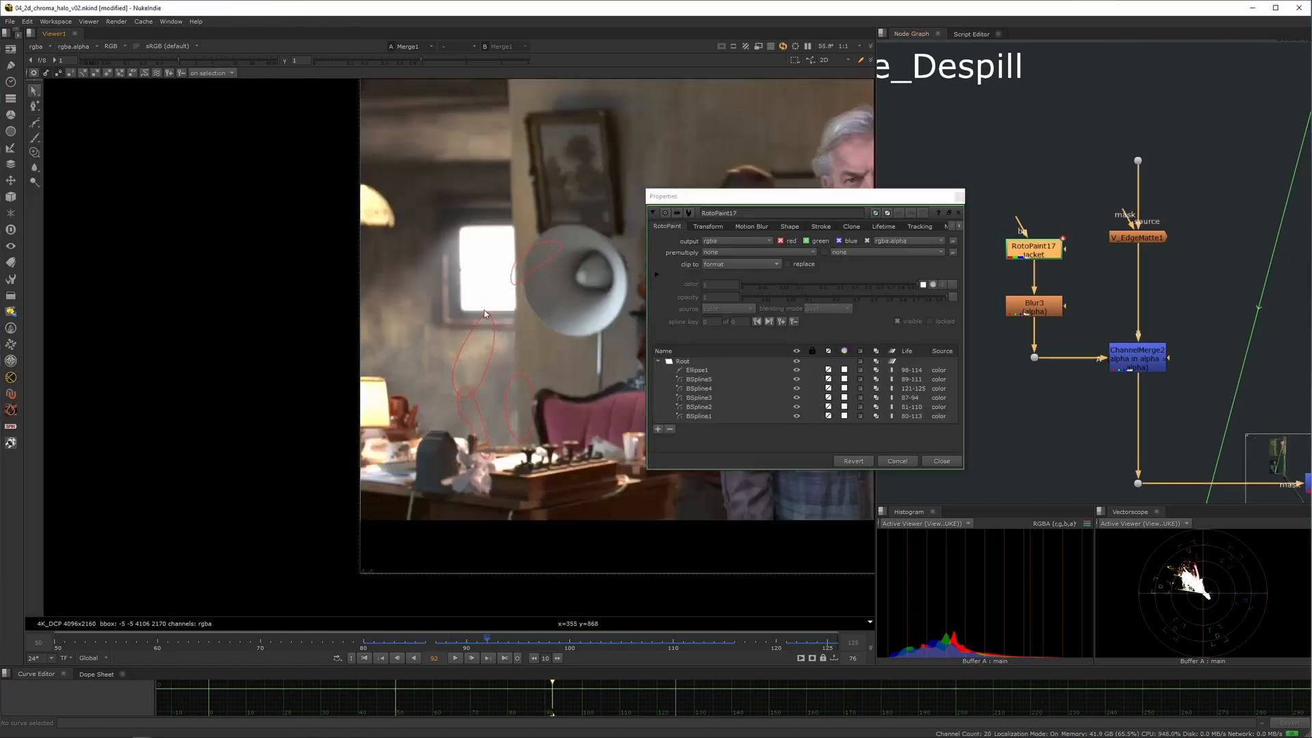
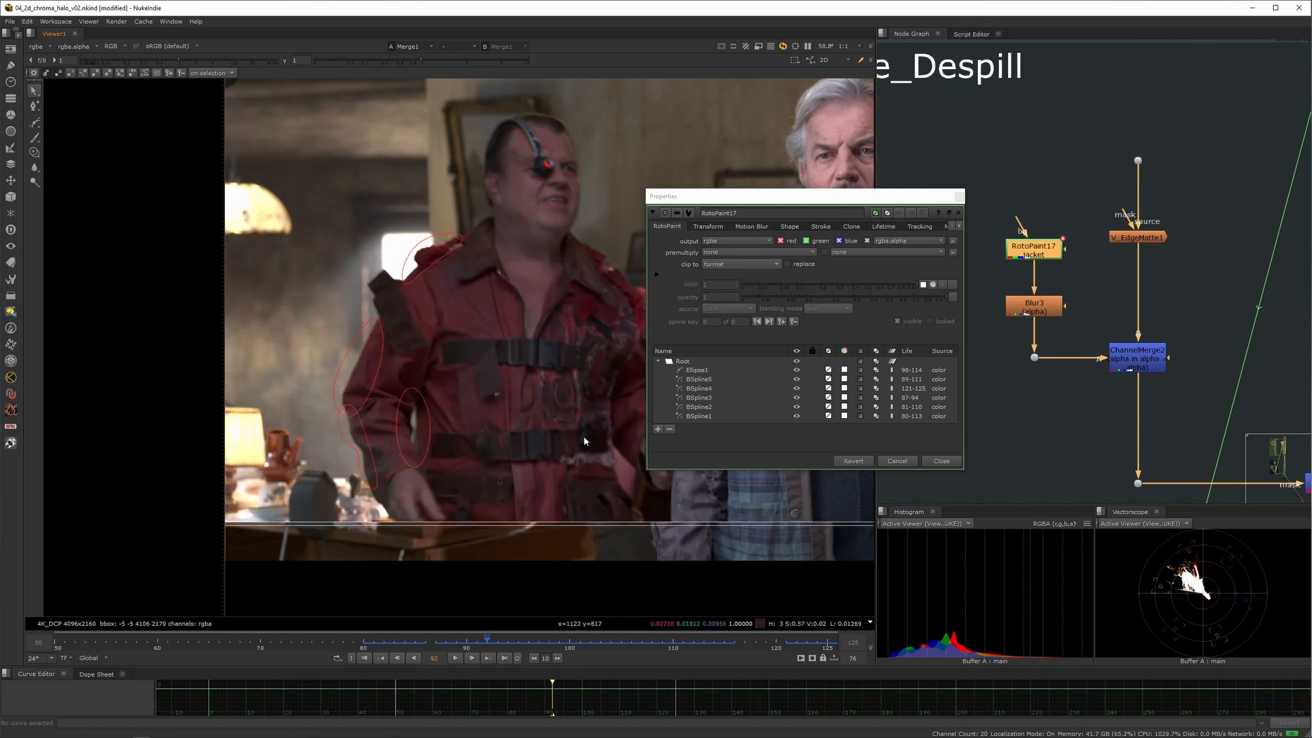
- Close the RotoPaint17 properties and view the edge matte produced by the V_EdgeMatte1 node
{"action": "left_click", "coordinate": [953, 462]}
{"action": "middle_click_drag", "start_coordinate": [1168, 225], "coordinate": [1119, 341]}
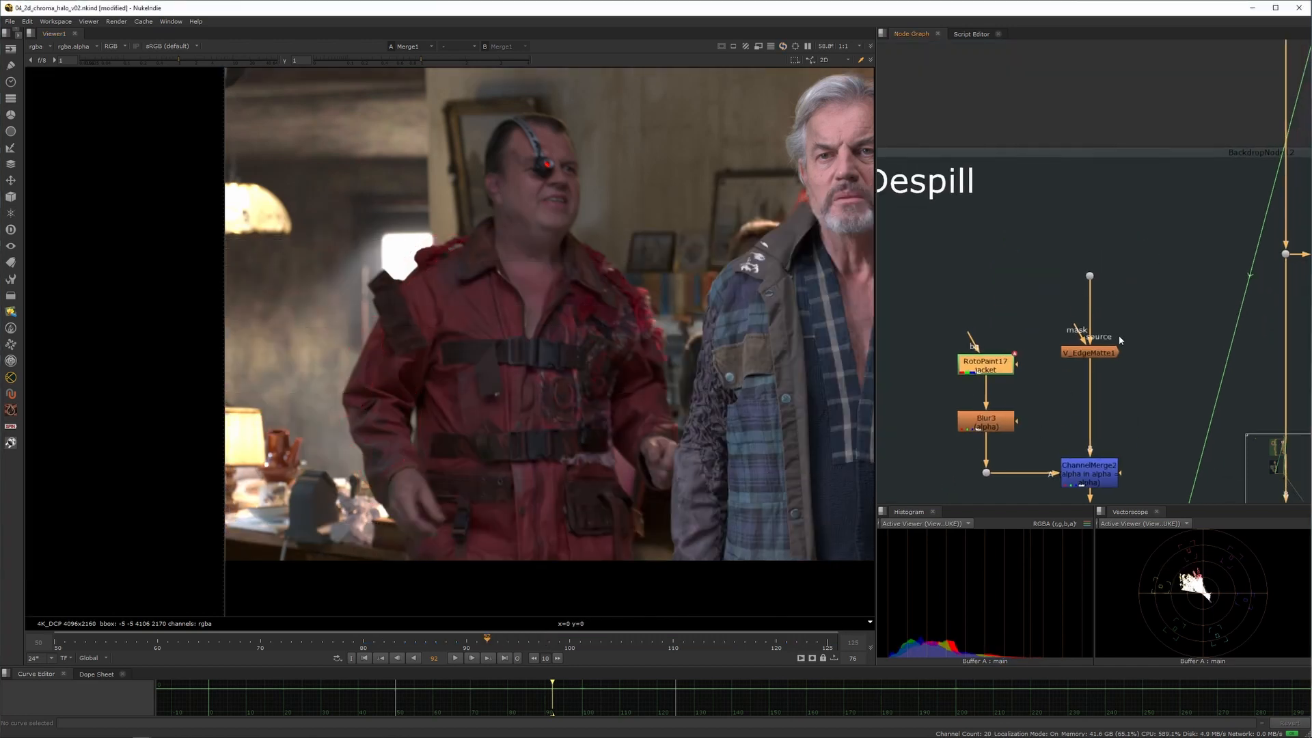
{"action": "left_click", "coordinate": [1091, 353]}
{"action": "key", "text": "1"}
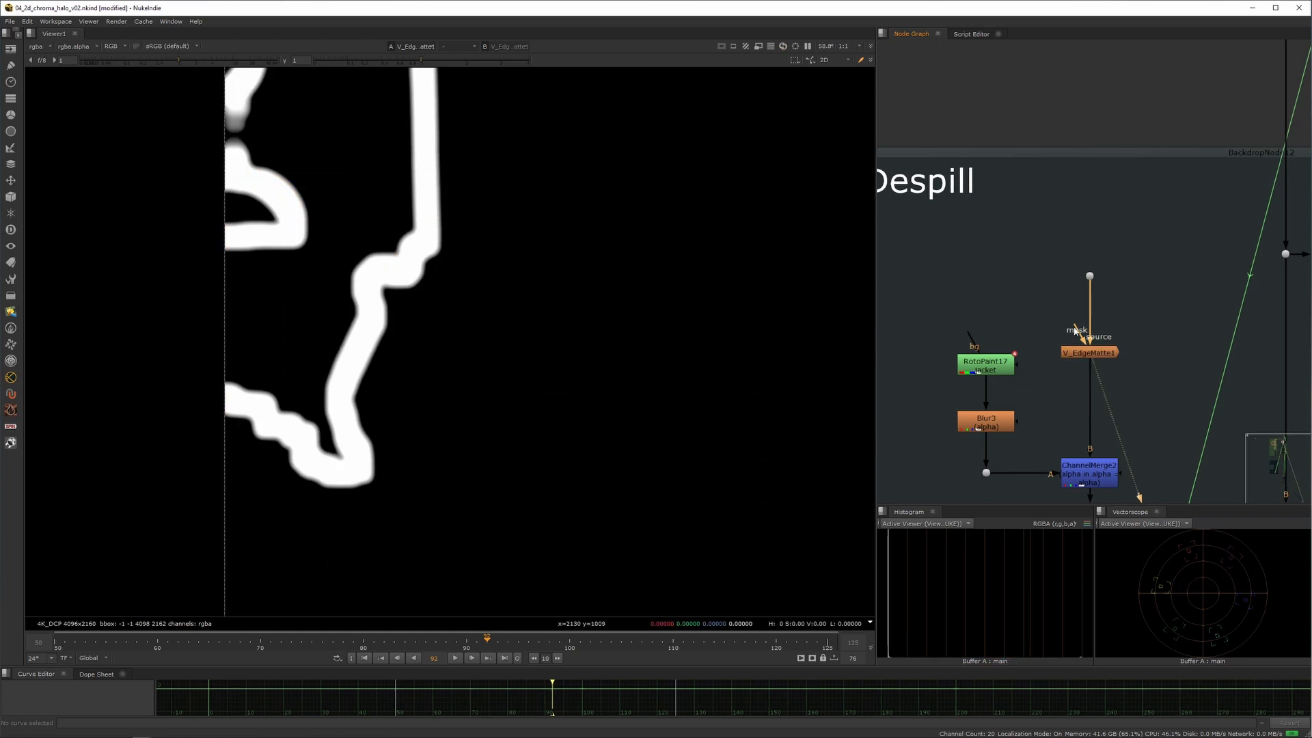
{"action": "scroll", "coordinate": [1069, 345], "scroll_direction": "down", "scroll_amount": 3}
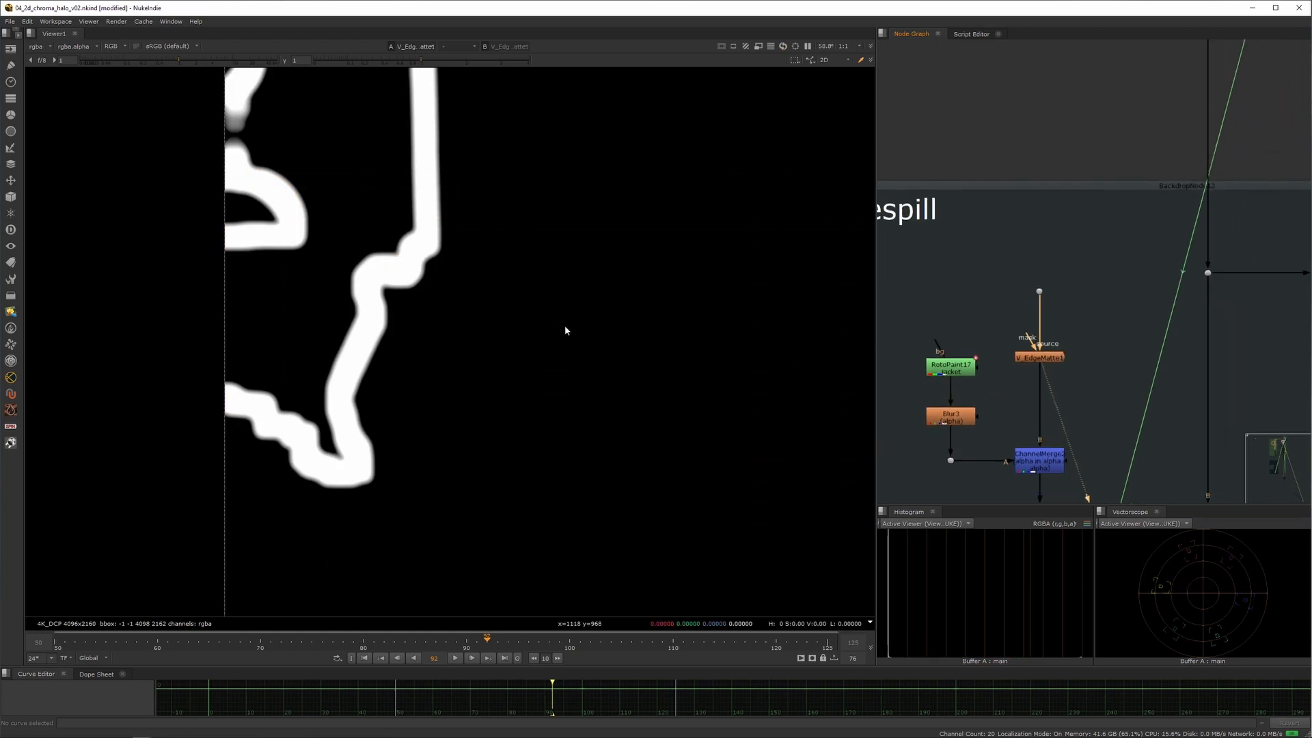
{"action": "scroll", "coordinate": [566, 331], "scroll_direction": "down", "scroll_amount": 3}
{"action": "scroll", "coordinate": [1000, 335], "scroll_direction": "up", "scroll_amount": 3}
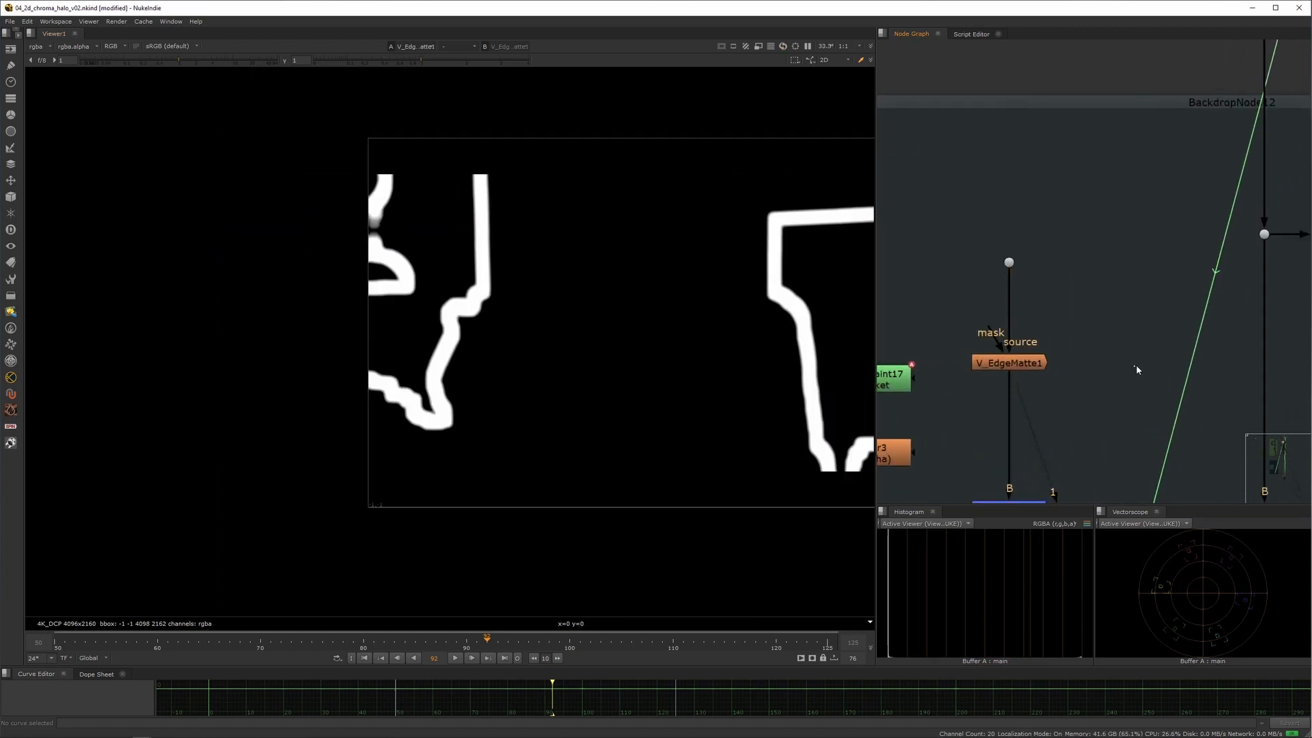
- Add an EdgeDetect node beside V_EdgeMatte1, connect its input to the same source dot, and close its properties
{"action": "key", "text": "Tab"}
{"action": "type", "text": "edge"}
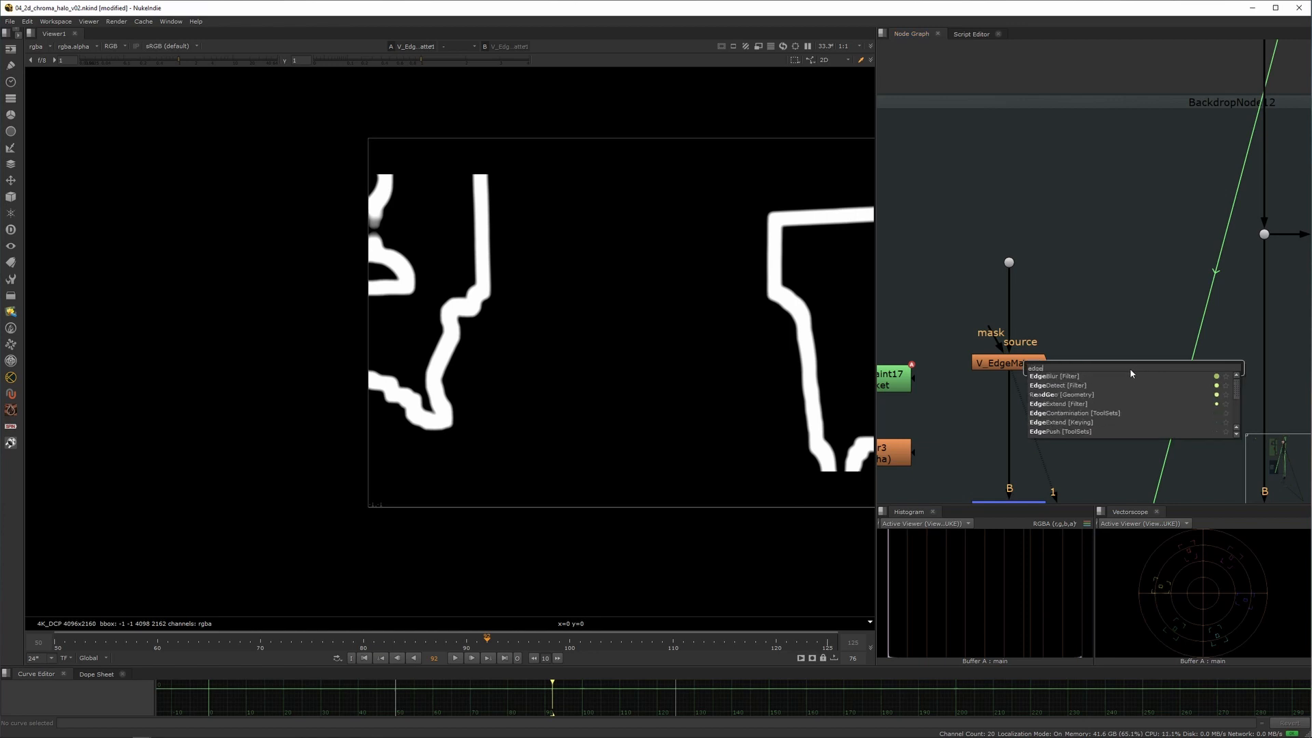
{"action": "left_click", "coordinate": [1121, 386]}
{"action": "left_click_drag", "start_coordinate": [1195, 324], "coordinate": [1082, 249]}
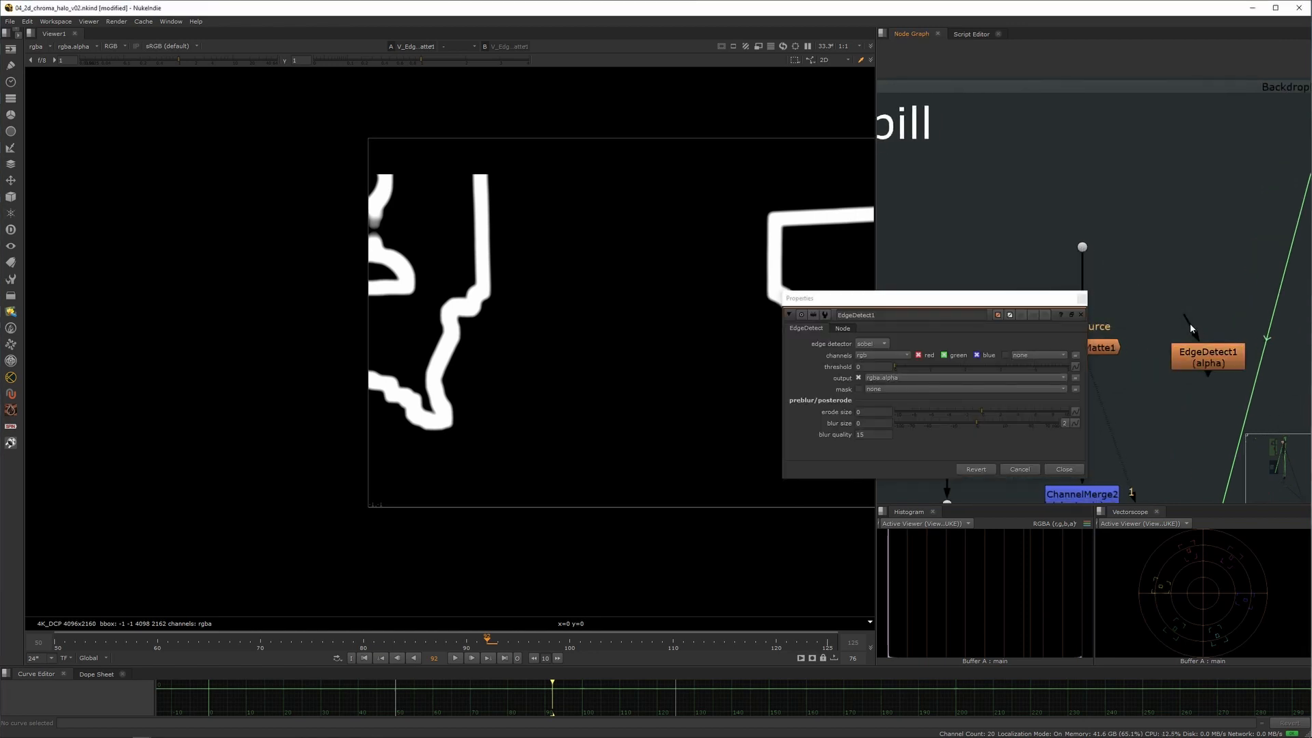
{"action": "left_click", "coordinate": [1064, 469]}
- Feed Keymix2's mask directly from the Blur3 jacket roto, bypassing ChannelMerge2, and view the jacket at the Copy1 node
{"action": "scroll", "coordinate": [1080, 450], "scroll_direction": "down", "scroll_amount": 5}
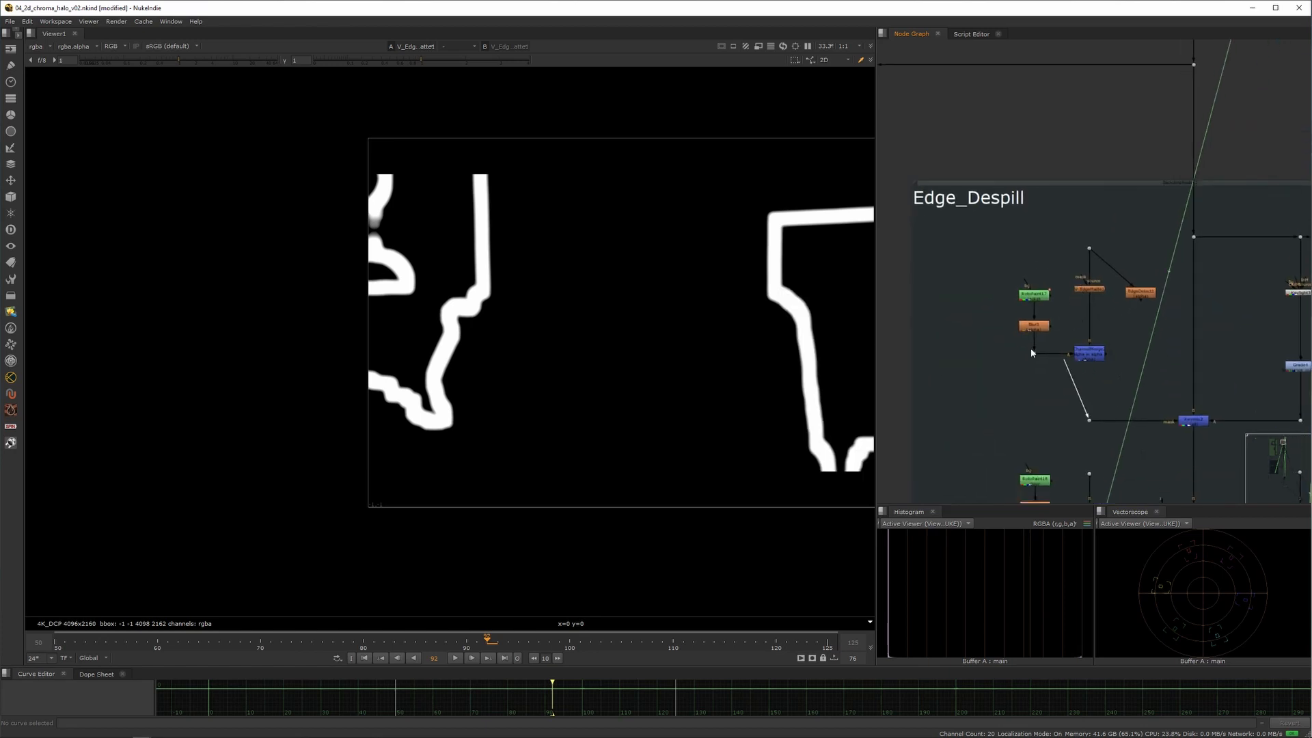
{"action": "scroll", "coordinate": [1155, 354], "scroll_direction": "down", "scroll_amount": 6}
{"action": "middle_click_drag", "start_coordinate": [1143, 387], "coordinate": [989, 131]}
{"action": "middle_click_drag", "start_coordinate": [1034, 396], "coordinate": [1041, 371]}
{"action": "left_click", "coordinate": [1039, 369]}
{"action": "key", "text": "1"}
{"action": "scroll", "coordinate": [483, 316], "scroll_direction": "up", "scroll_amount": 5}
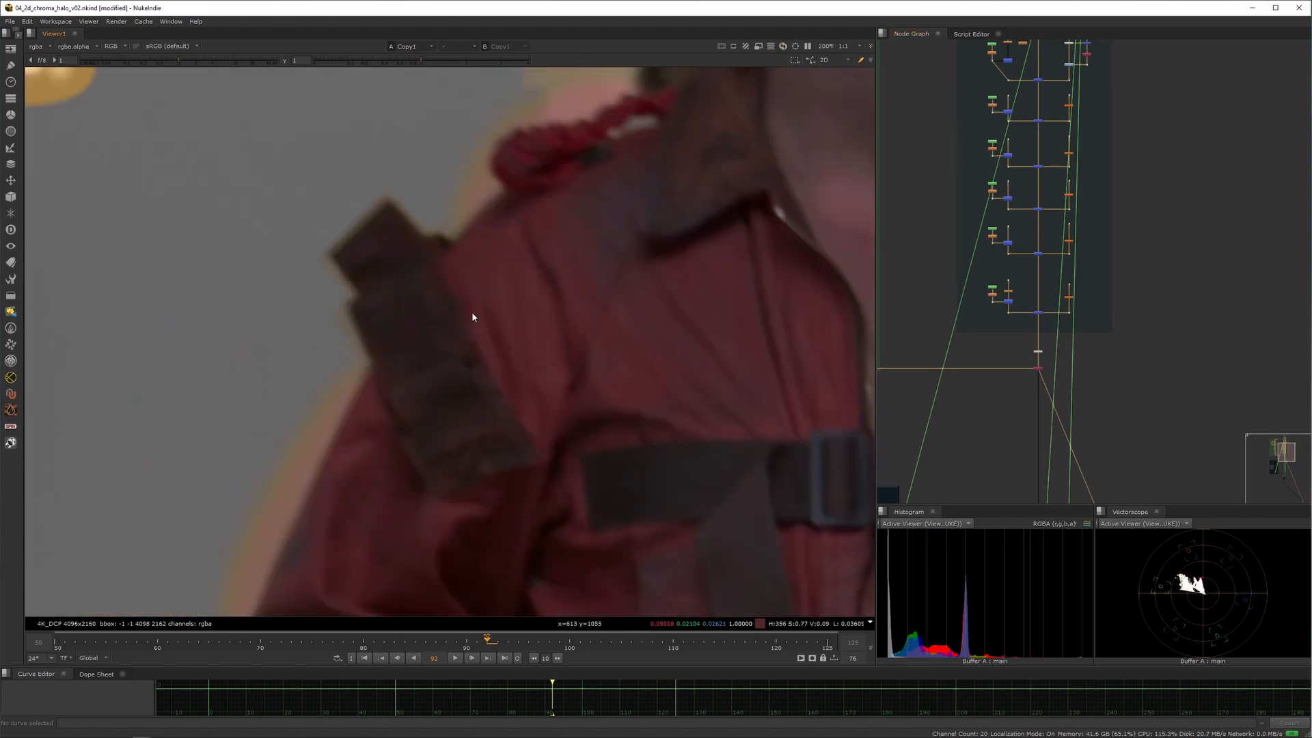
- View the composite at Merge1 and inspect the red jacket's sleeve edges with the edge matte bypassed
{"action": "scroll", "coordinate": [433, 308], "scroll_direction": "down", "scroll_amount": 4}
{"action": "scroll", "coordinate": [1025, 327], "scroll_direction": "up", "scroll_amount": 5}
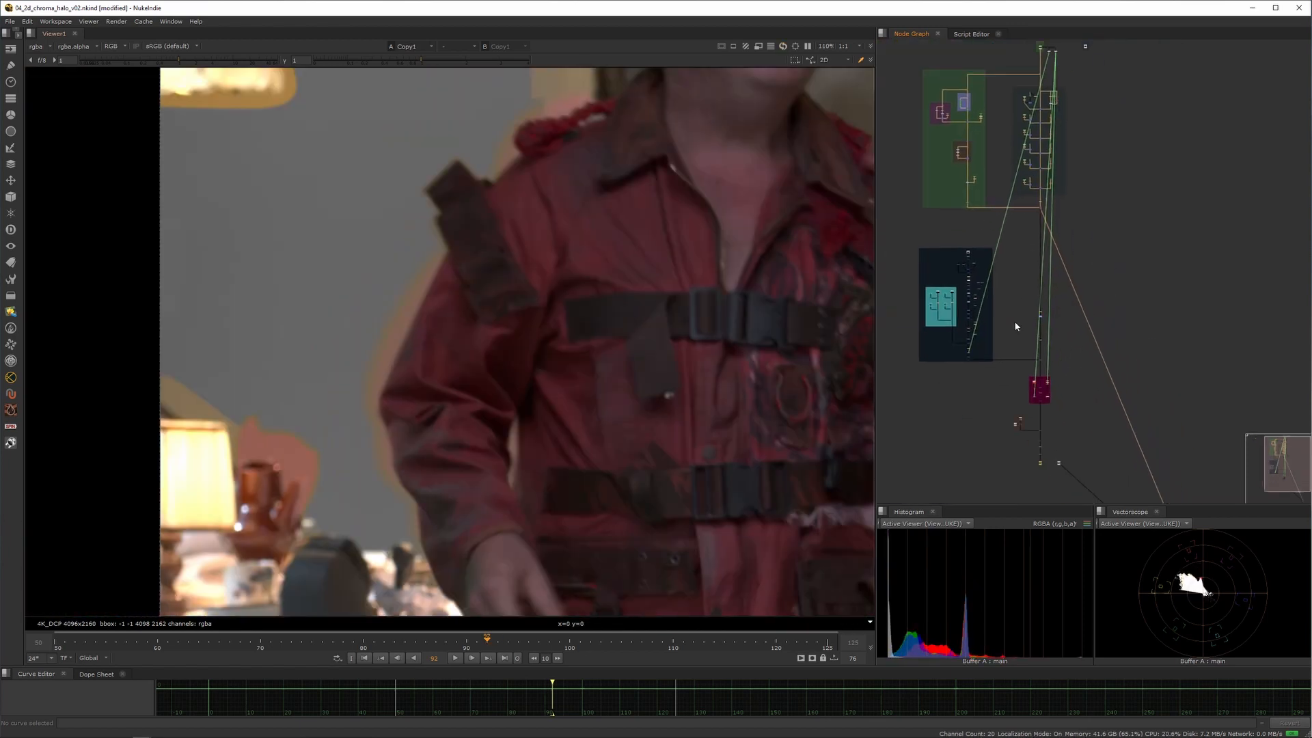
{"action": "key", "text": "1"}
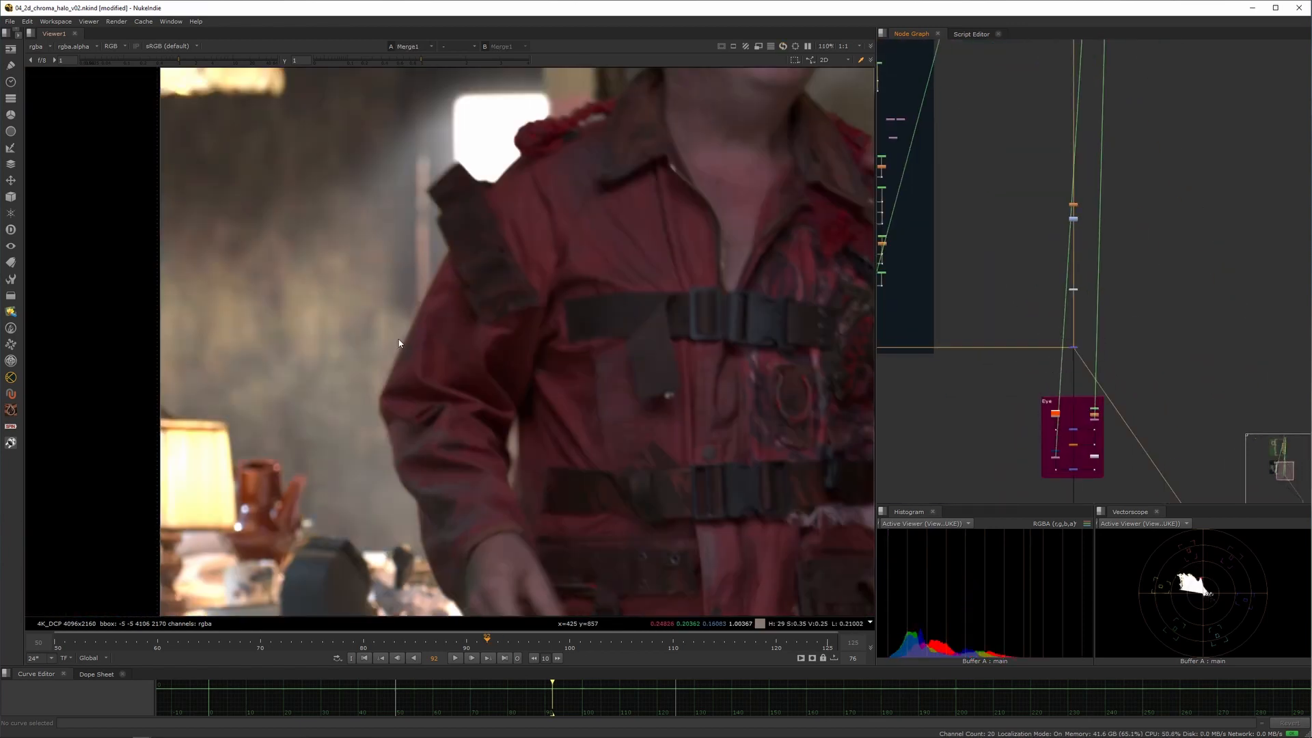
{"action": "scroll", "coordinate": [410, 308], "scroll_direction": "up", "scroll_amount": 5}
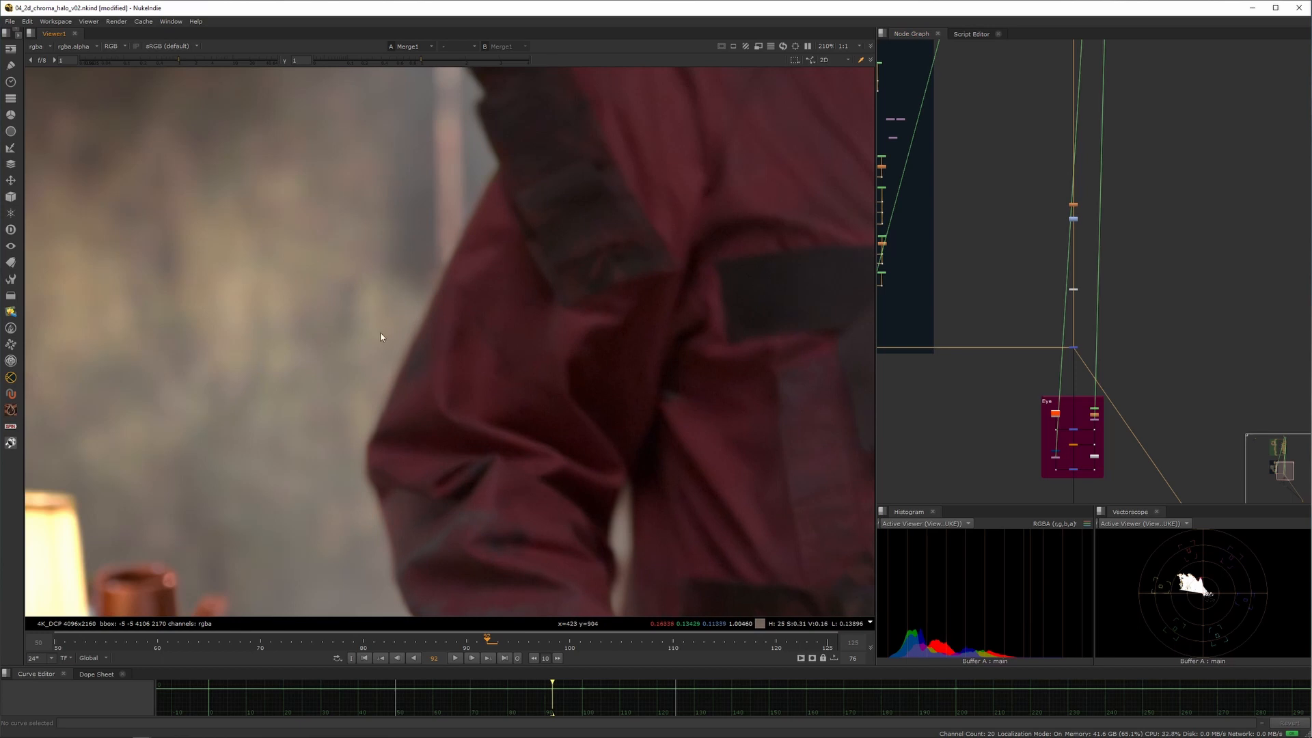
- Reconnect Keymix2's mask input to ChannelMerge2 so the jacket roto is again limited by the edge matte
{"action": "scroll", "coordinate": [1069, 226], "scroll_direction": "up", "scroll_amount": 10}
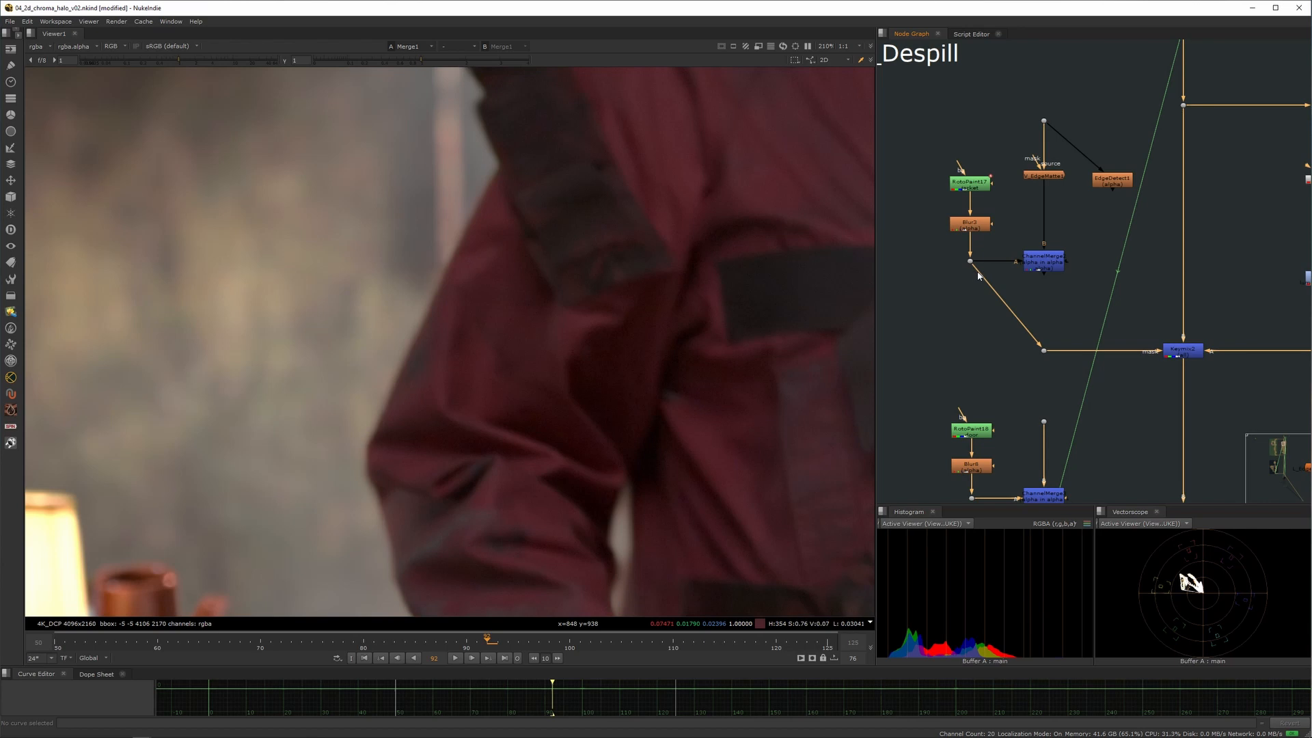
{"action": "left_click_drag", "start_coordinate": [1056, 272], "coordinate": [1045, 268]}
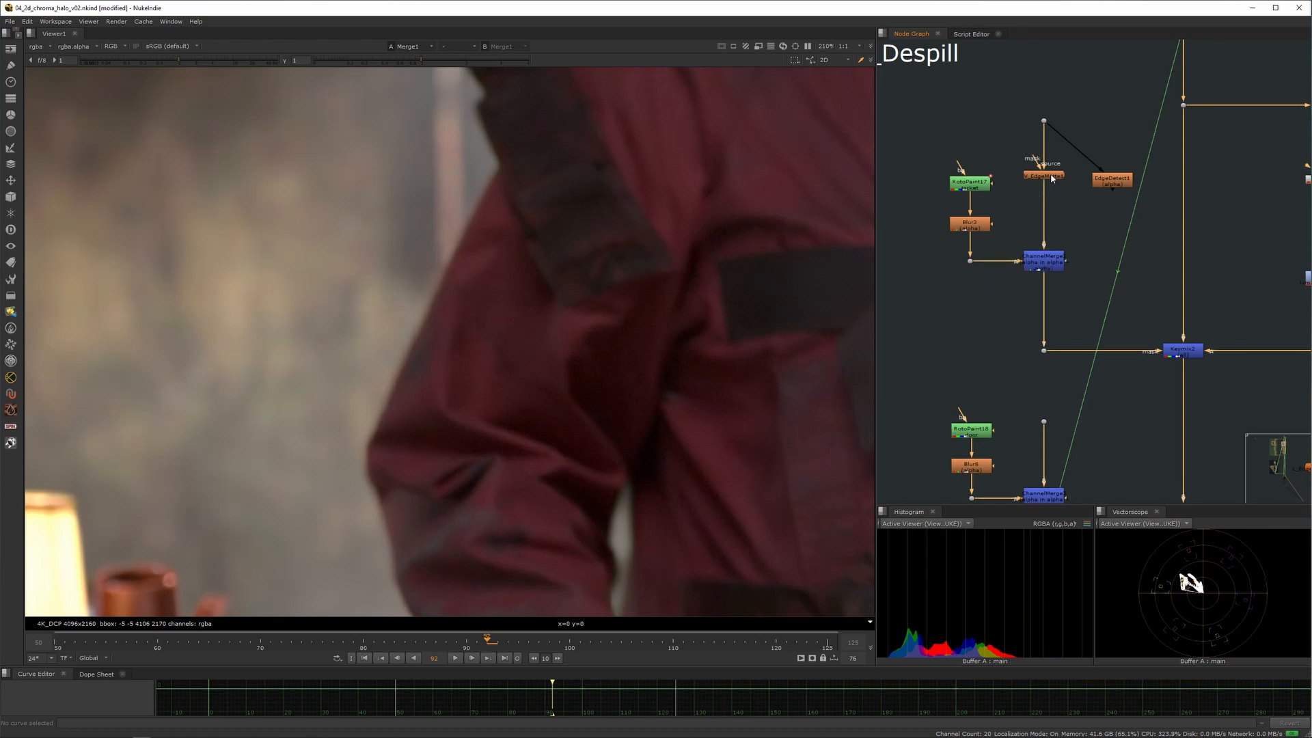
{"action": "scroll", "coordinate": [515, 292], "scroll_direction": "down", "scroll_amount": 5}
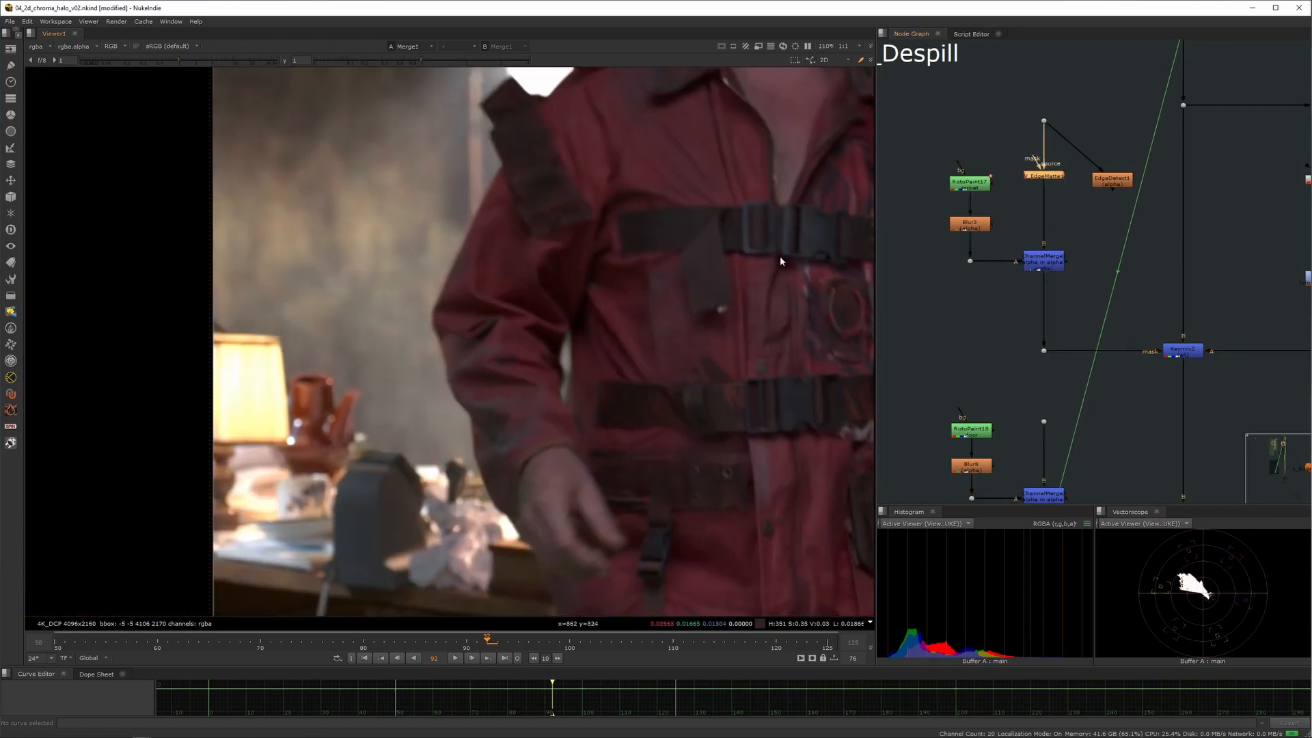
- View the V_EdgeMatte1 output again and examine the whole edge matte at frame 92
{"action": "scroll", "coordinate": [993, 229], "scroll_direction": "up", "scroll_amount": 2}
{"action": "key", "text": "1"}
{"action": "scroll", "coordinate": [485, 347], "scroll_direction": "down", "scroll_amount": 5}
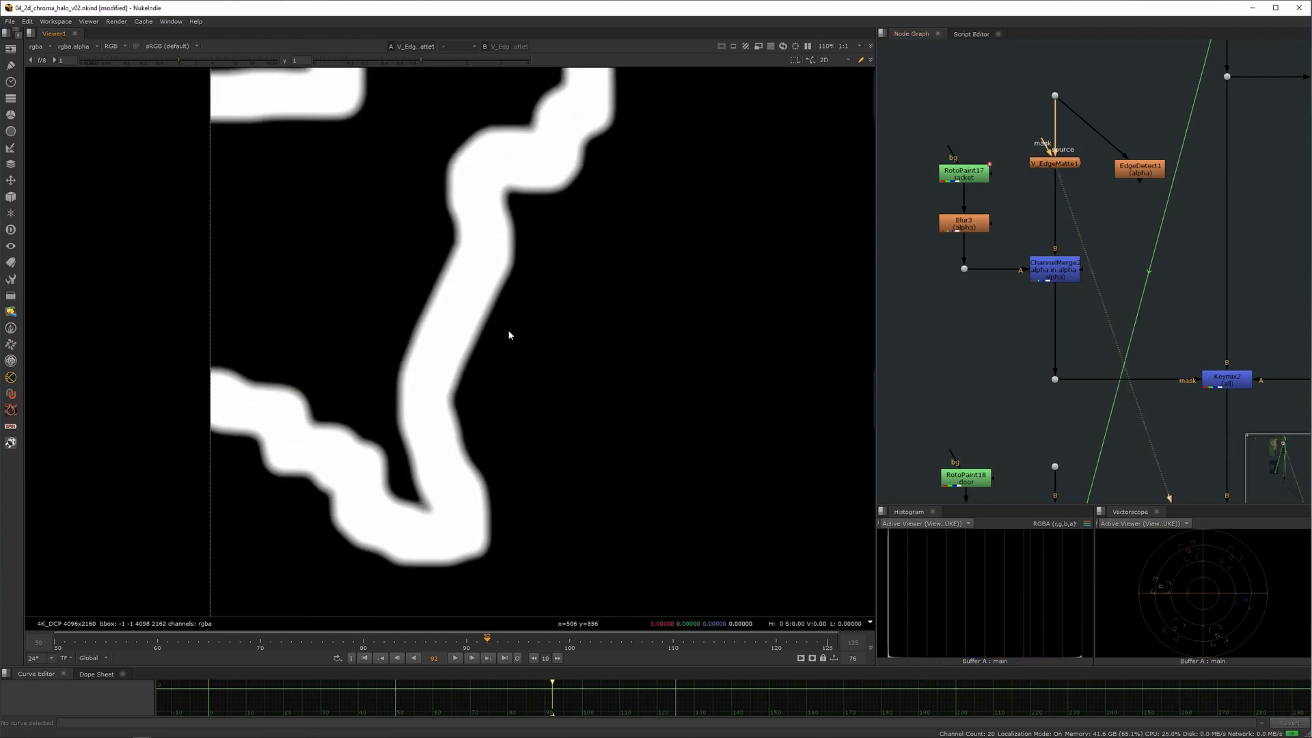
{"action": "scroll", "coordinate": [462, 311], "scroll_direction": "down", "scroll_amount": 2}
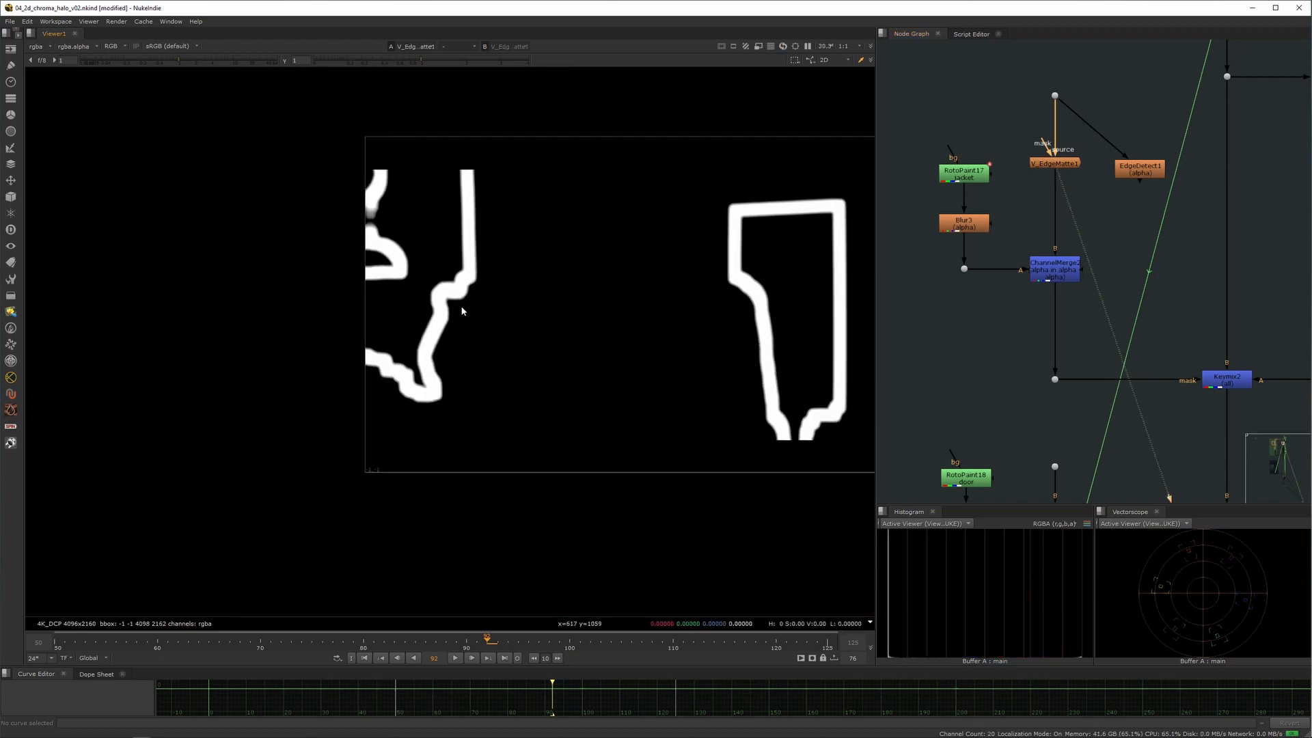
- View the ChannelMerge2 output in the alpha channel to examine the jacket roto limited by the edge matte
{"action": "scroll", "coordinate": [455, 290], "scroll_direction": "up", "scroll_amount": 2}
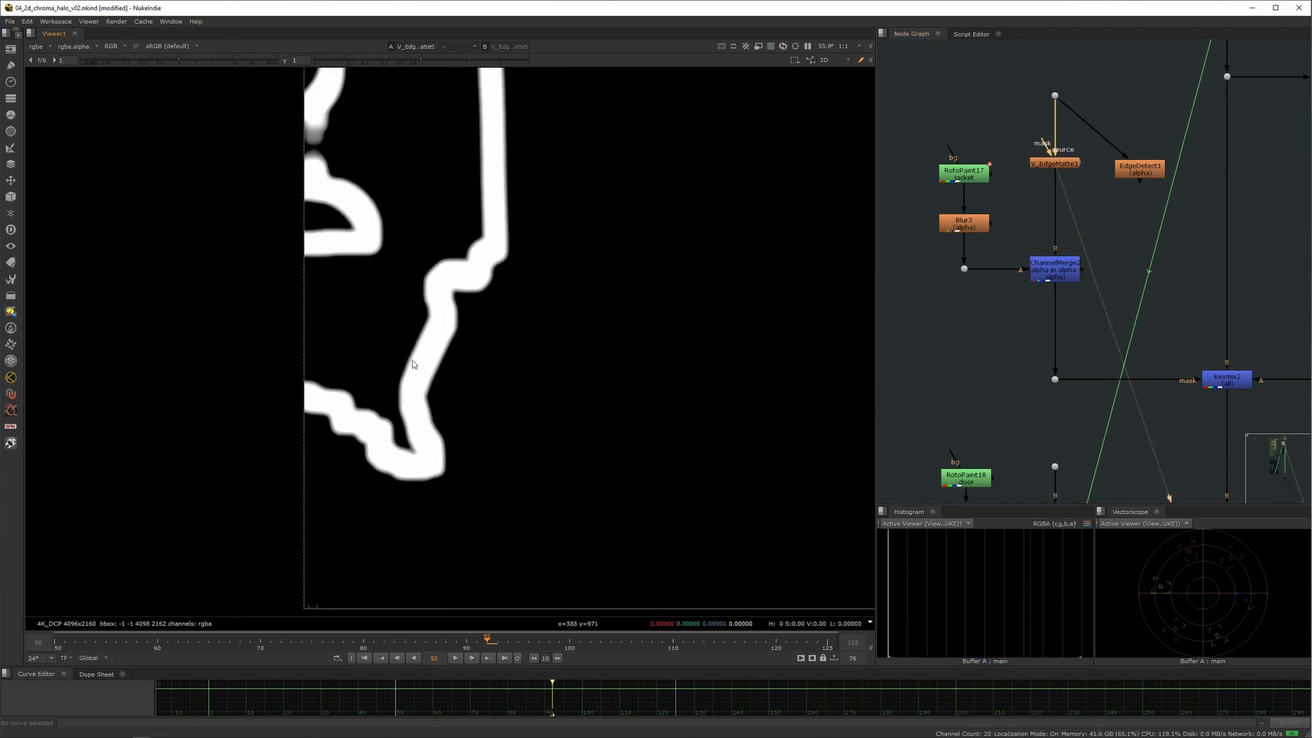
{"action": "middle_click_drag", "start_coordinate": [989, 258], "coordinate": [973, 287]}
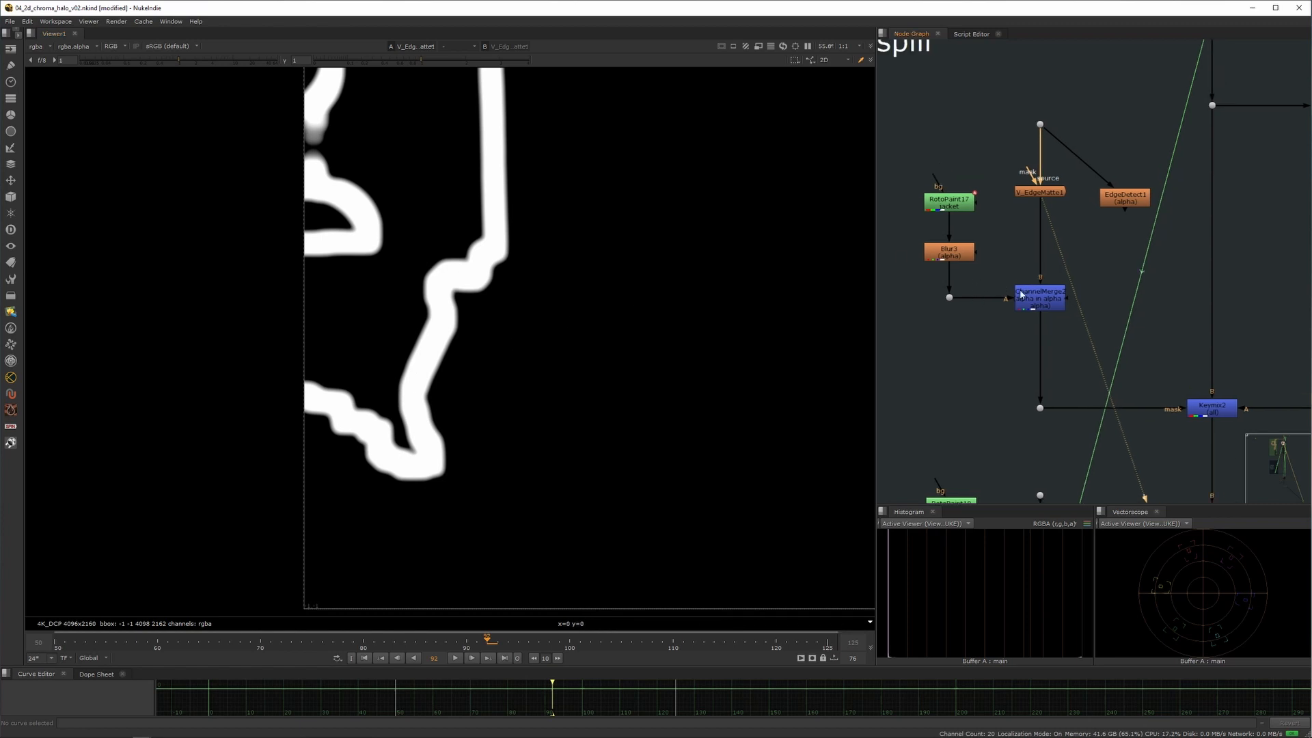
{"action": "left_click_drag", "start_coordinate": [1101, 270], "coordinate": [1001, 342]}
{"action": "key", "text": "1"}
{"action": "key", "text": "a"}
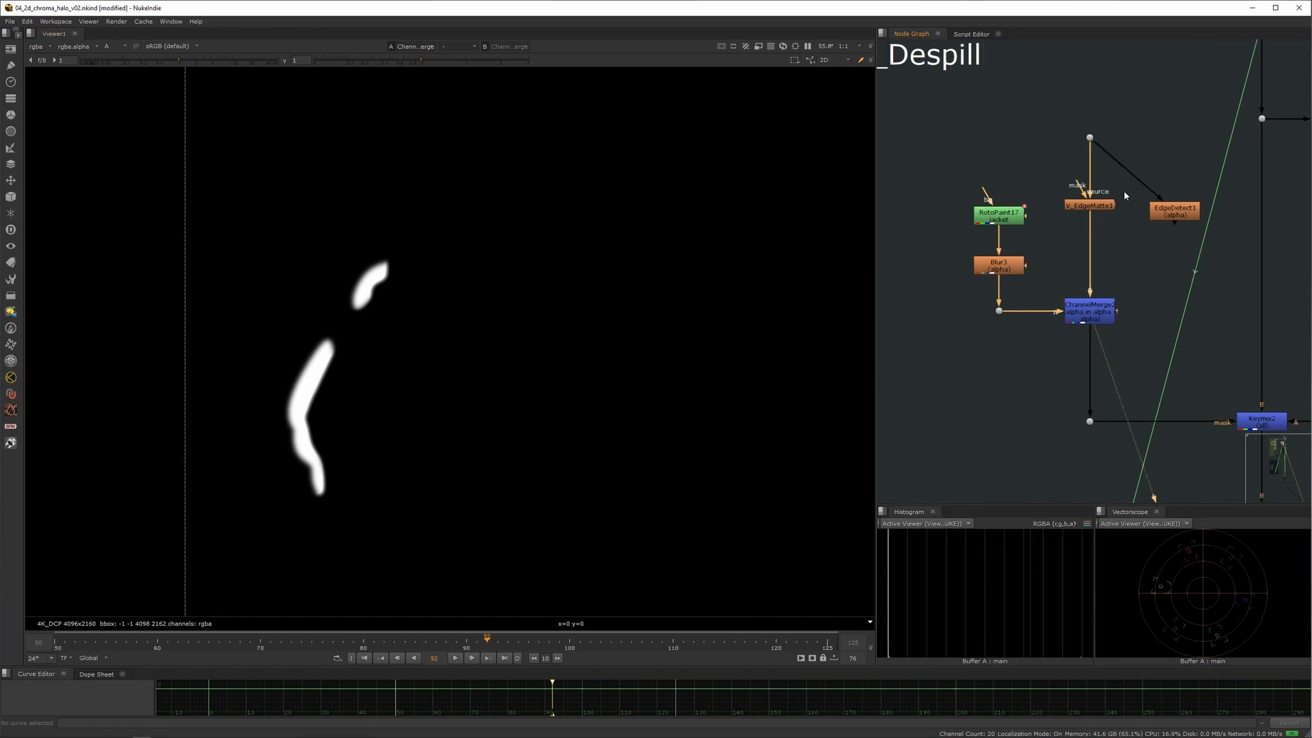
- Overlay the RotoPaint17 jacket shapes on the V_EdgeMatte1 output and compare them with the ChannelMerge2 output
{"action": "key", "text": "1"}
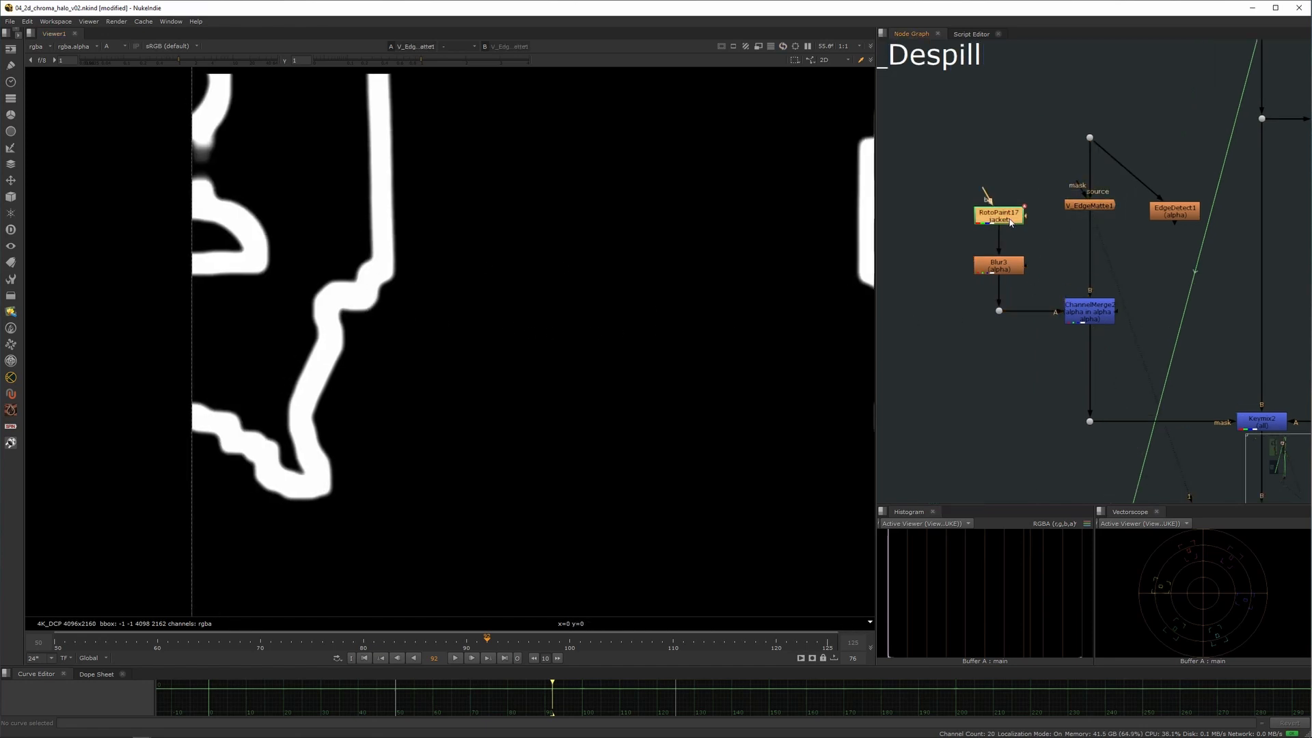
{"action": "double_click", "coordinate": [991, 213]}
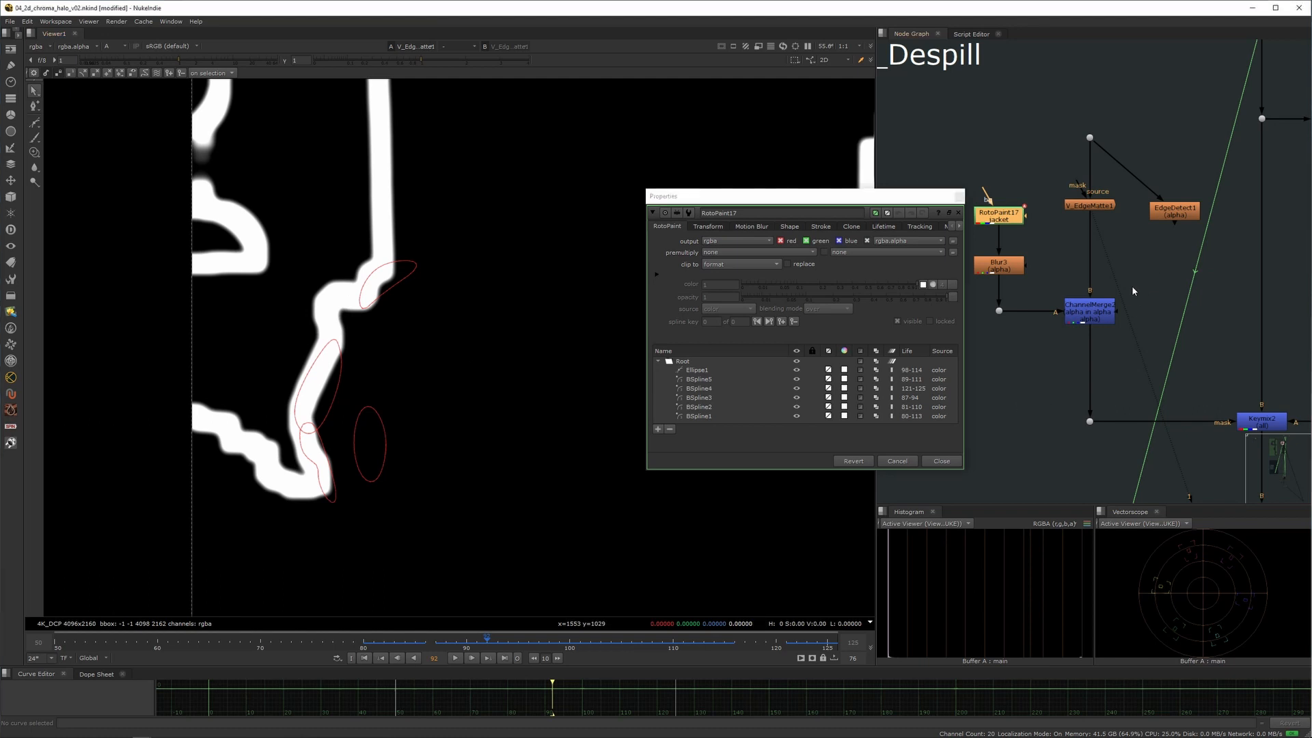
{"action": "left_click", "coordinate": [1090, 313]}
{"action": "key", "text": "1"}
- Review ChannelMerge2's channel and operation settings, then close its properties and those of RotoPaint17
{"action": "double_click", "coordinate": [1099, 317]}
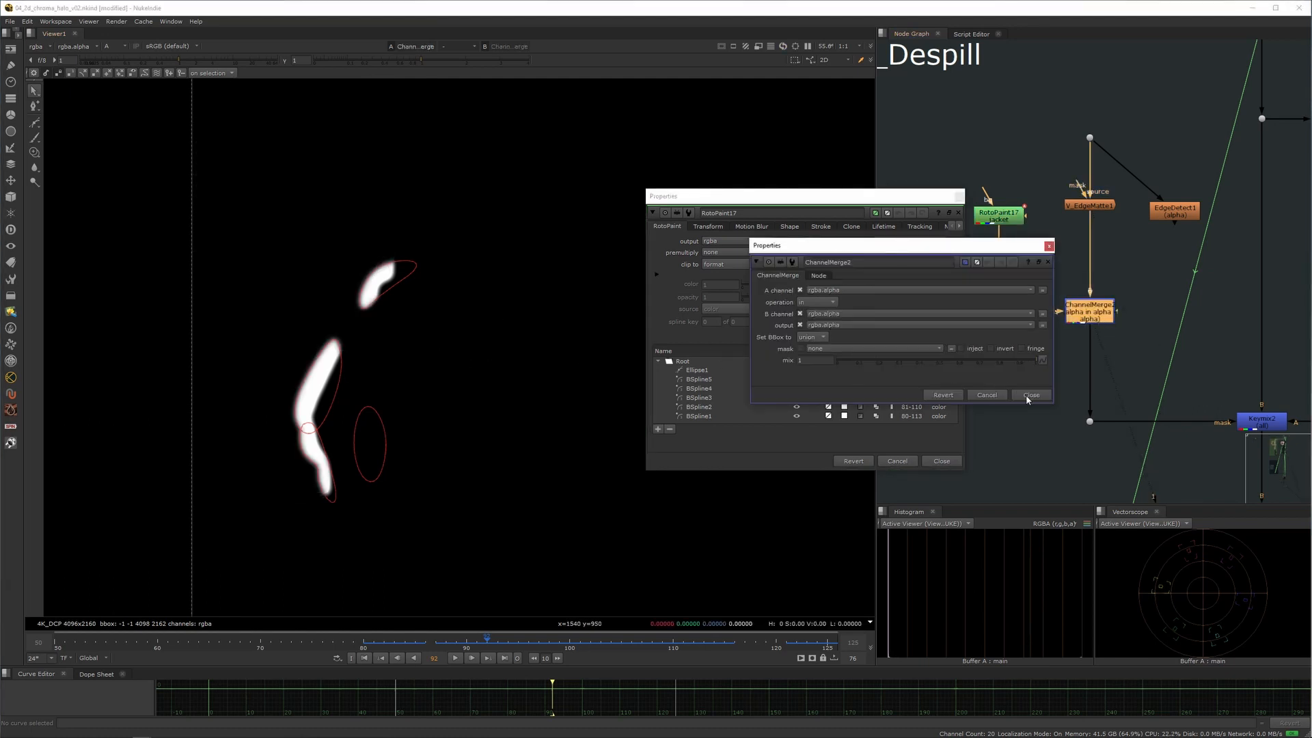
{"action": "left_click", "coordinate": [1028, 395]}
{"action": "left_click", "coordinate": [942, 461]}
- Examine the full ChannelMerge2 matte and open V_EdgeMatte1's properties to review its edge, preprocess and postprocess settings
{"action": "scroll", "coordinate": [510, 280], "scroll_direction": "down", "scroll_amount": 5}
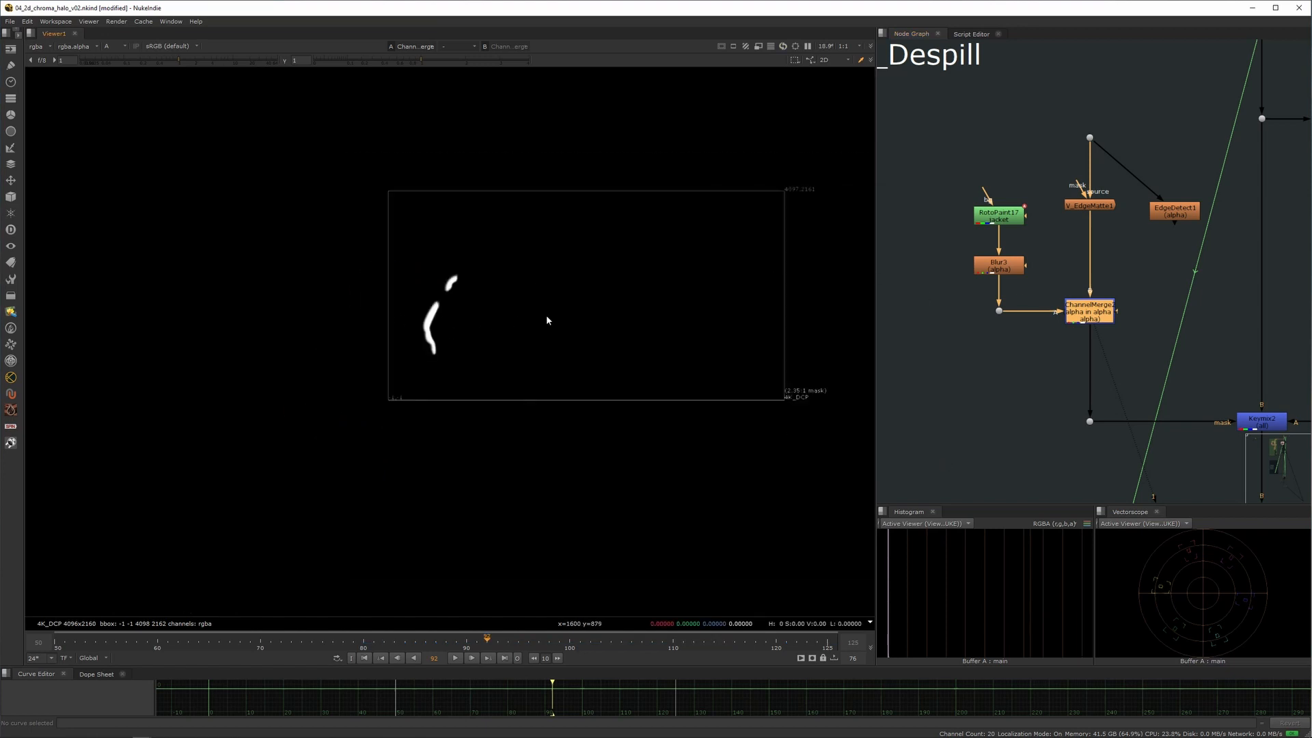
{"action": "middle_click_drag", "start_coordinate": [515, 320], "coordinate": [328, 318]}
{"action": "middle_click_drag", "start_coordinate": [855, 310], "coordinate": [913, 313]}
{"action": "middle_click_drag", "start_coordinate": [593, 292], "coordinate": [686, 327]}
{"action": "middle_click_drag", "start_coordinate": [1155, 227], "coordinate": [1093, 305]}
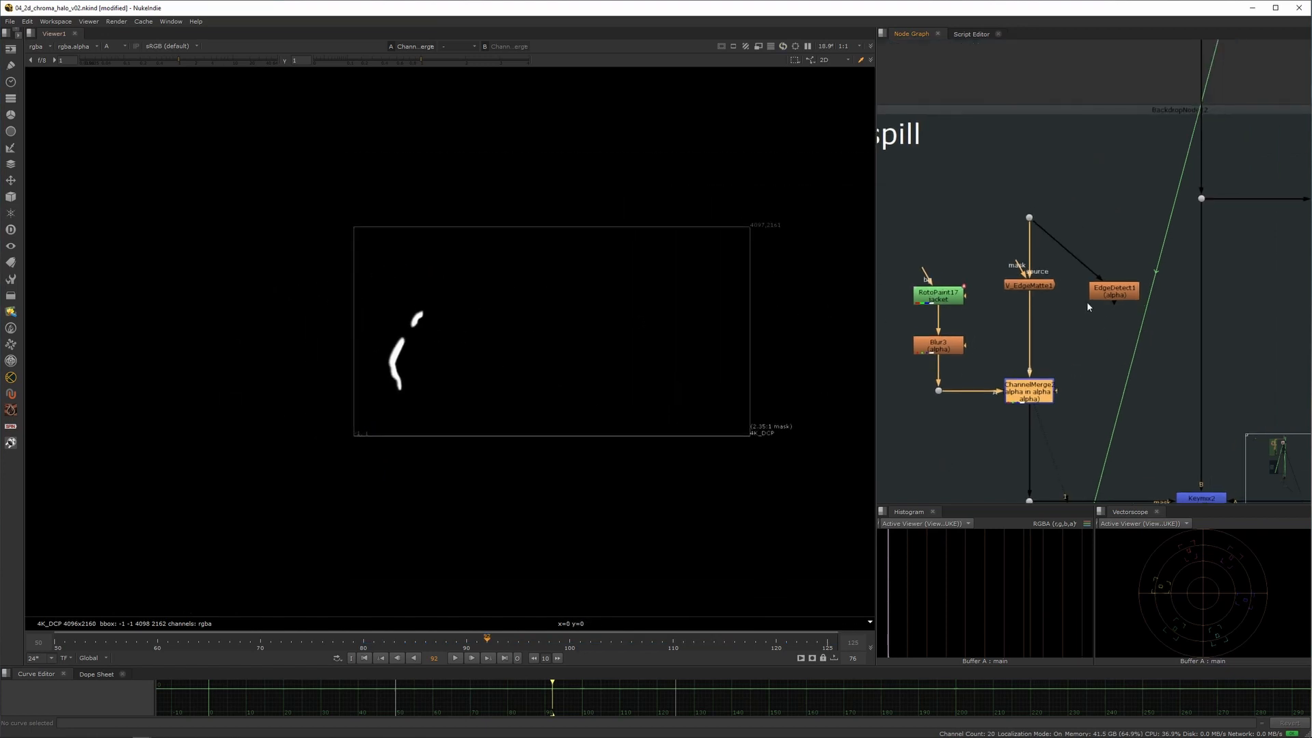
{"action": "scroll", "coordinate": [1045, 283], "scroll_direction": "up", "scroll_amount": 3}
{"action": "double_click", "coordinate": [1015, 279]}
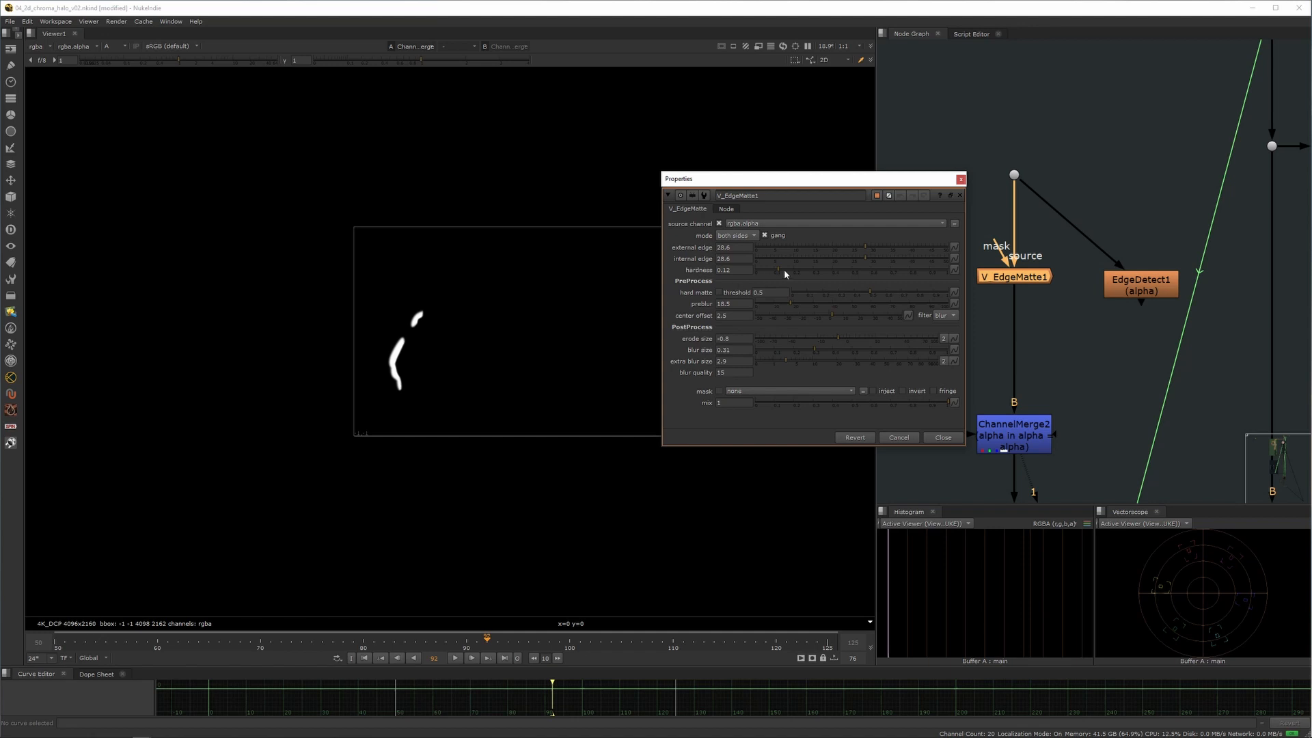
- View the EdgeDetect1 output for comparison and close V_EdgeMatte1's properties
{"action": "left_click", "coordinate": [1155, 290]}
{"action": "key", "text": "1"}
{"action": "scroll", "coordinate": [364, 332], "scroll_direction": "up", "scroll_amount": 3}
{"action": "left_click", "coordinate": [943, 438]}
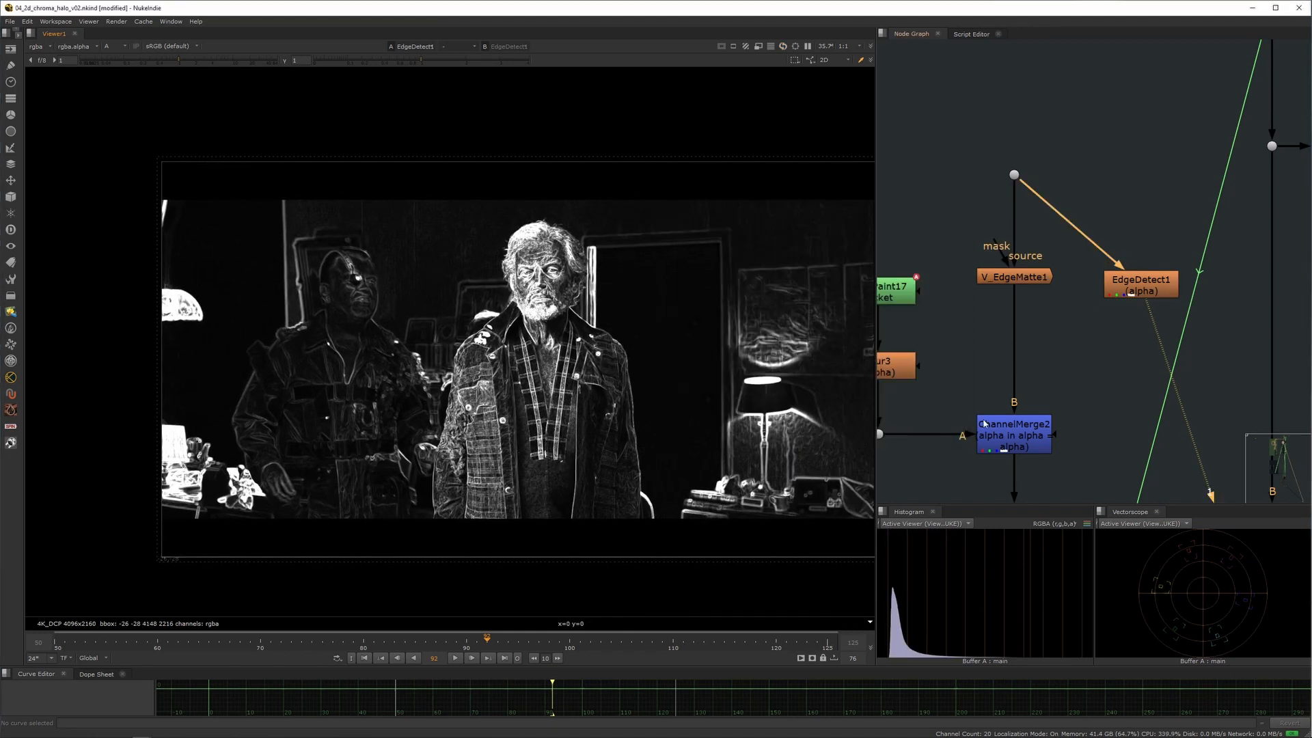
- Try EdgeDetect1 with an erode size of -1.6 and a blur size of 6.5
{"action": "double_click", "coordinate": [1151, 294]}
{"action": "mouse_move", "coordinate": [984, 413]}
{"action": "left_mouse_down"}
{"action": "mouse_move", "coordinate": [998, 414]}
{"action": "mouse_move", "coordinate": [966, 426]}
{"action": "mouse_move", "coordinate": [980, 424]}
{"action": "left_mouse_up"}
{"action": "middle_click_drag", "start_coordinate": [996, 271], "coordinate": [1093, 216]}
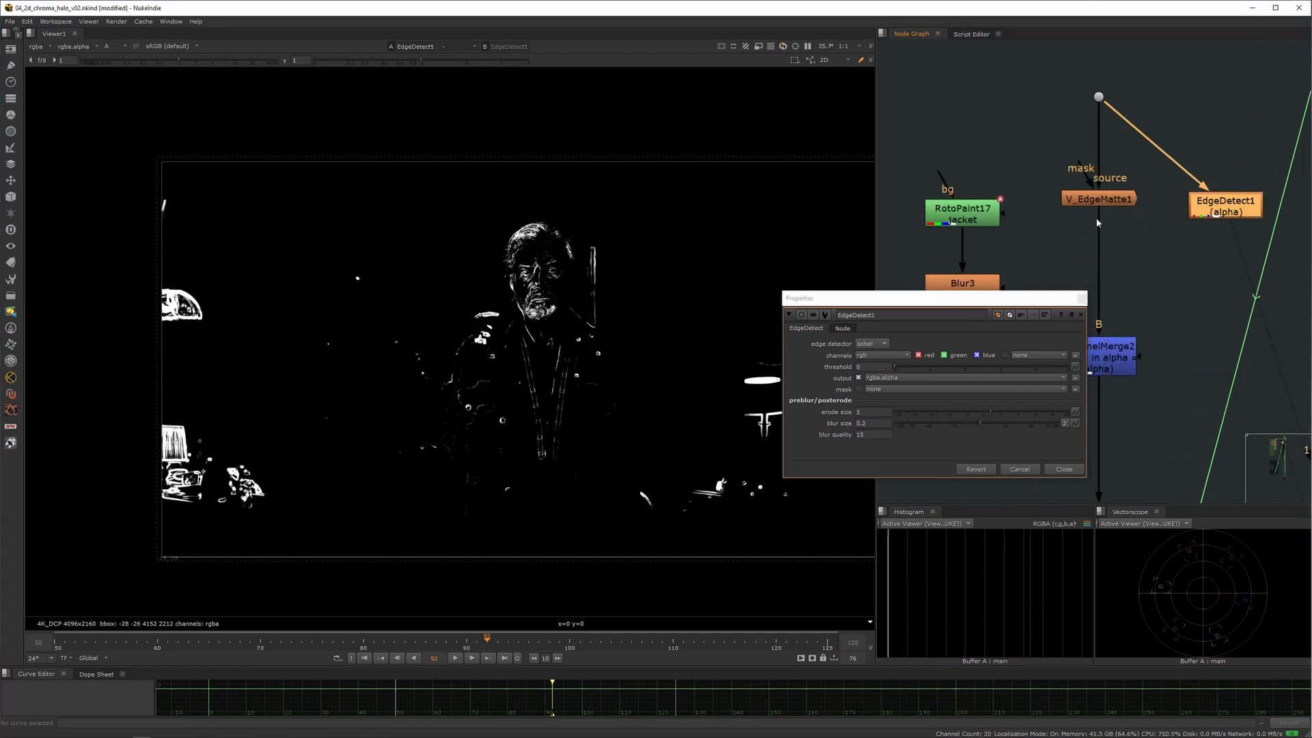
{"action": "left_click_drag", "start_coordinate": [1108, 205], "coordinate": [1108, 215]}
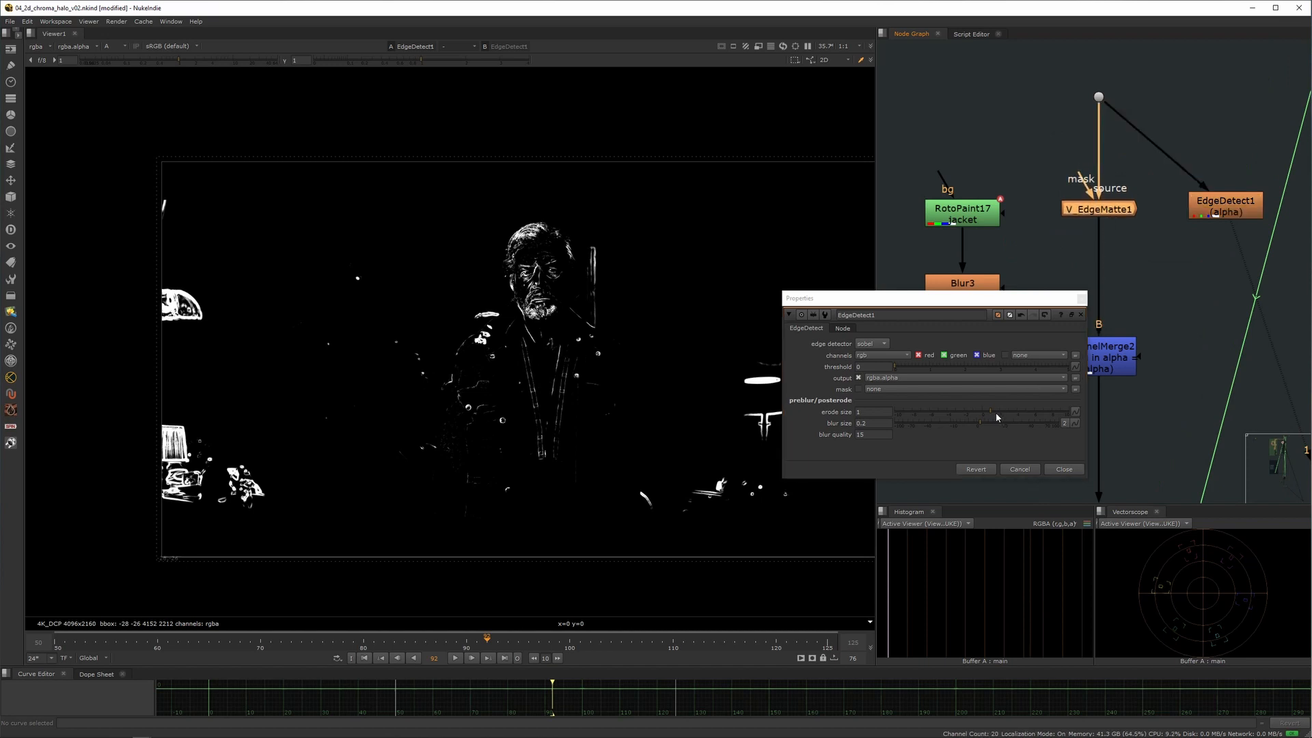
{"action": "left_click", "coordinate": [968, 415]}
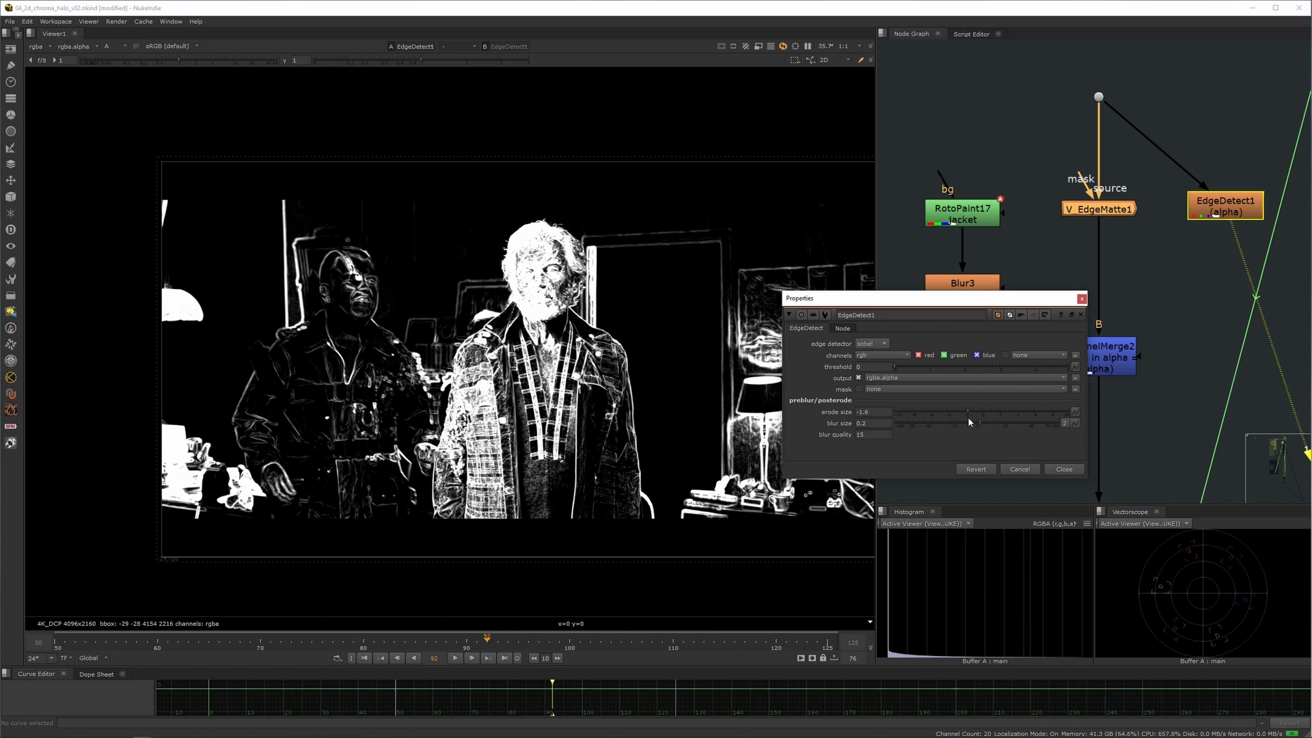
{"action": "left_click", "coordinate": [985, 424]}
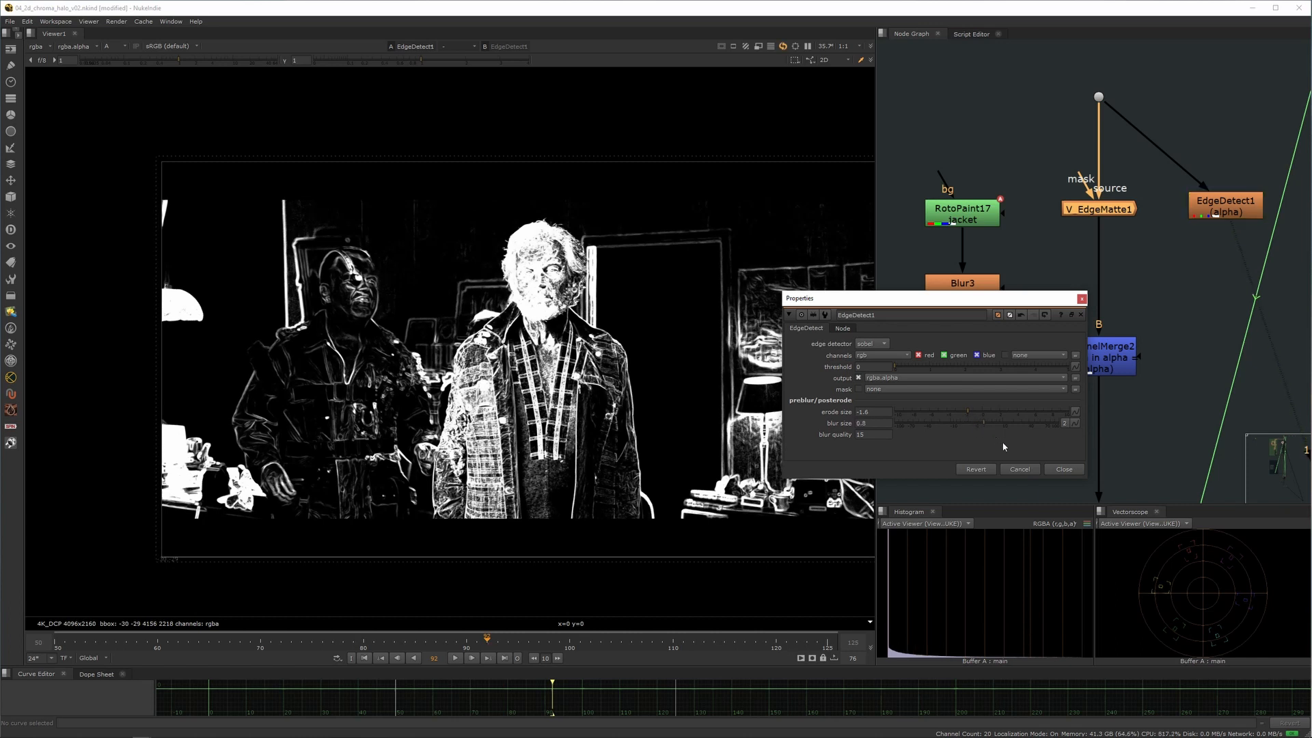
{"action": "left_click", "coordinate": [998, 425]}
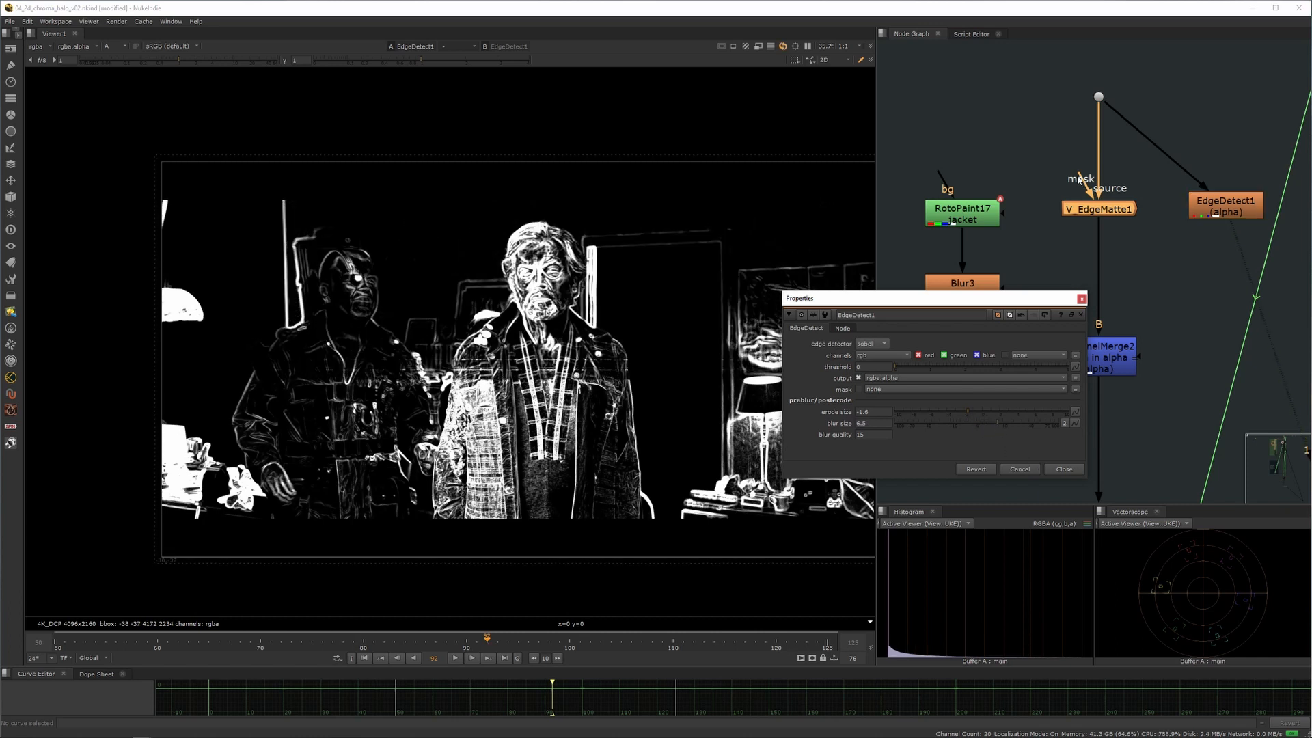
- Close the EdgeDetect1 properties and delete the EdgeDetect1 node beside V_EdgeMatte1
{"action": "left_click", "coordinate": [1093, 211]}
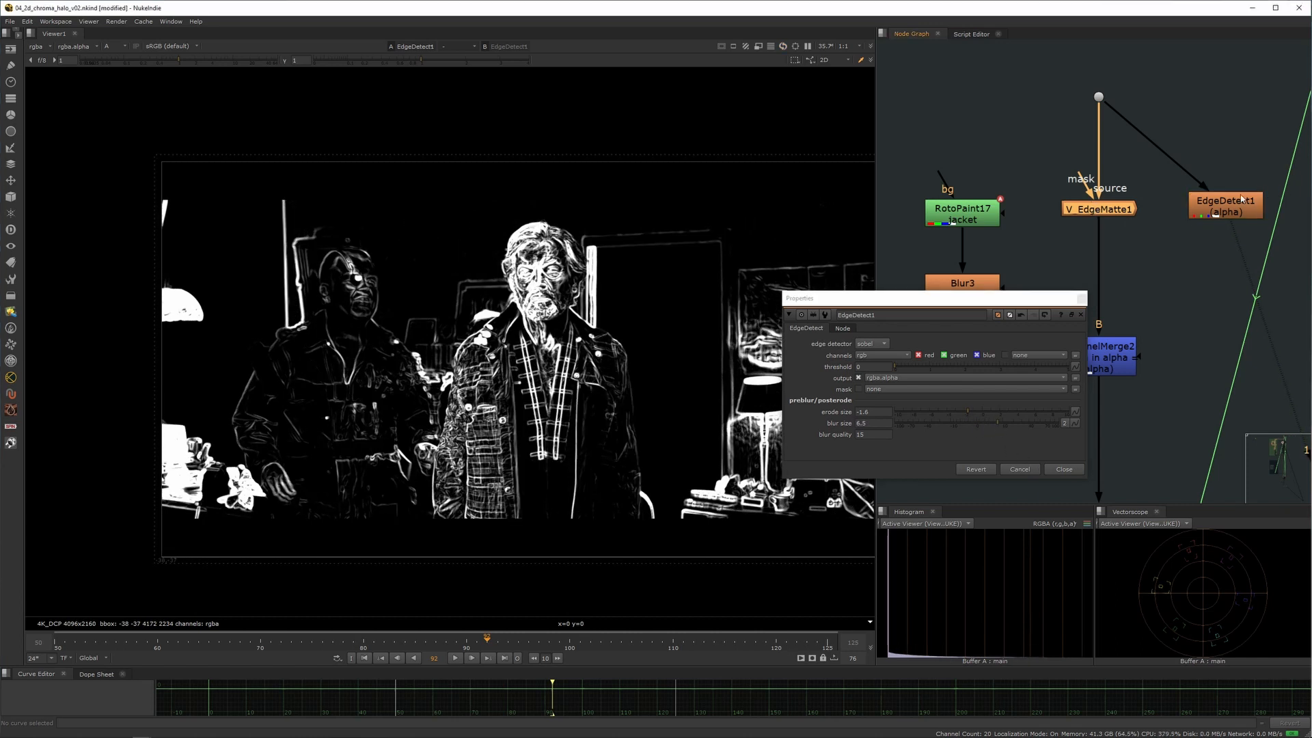
{"action": "left_click", "coordinate": [1060, 470]}
{"action": "scroll", "coordinate": [1081, 341], "scroll_direction": "down", "scroll_amount": 5}
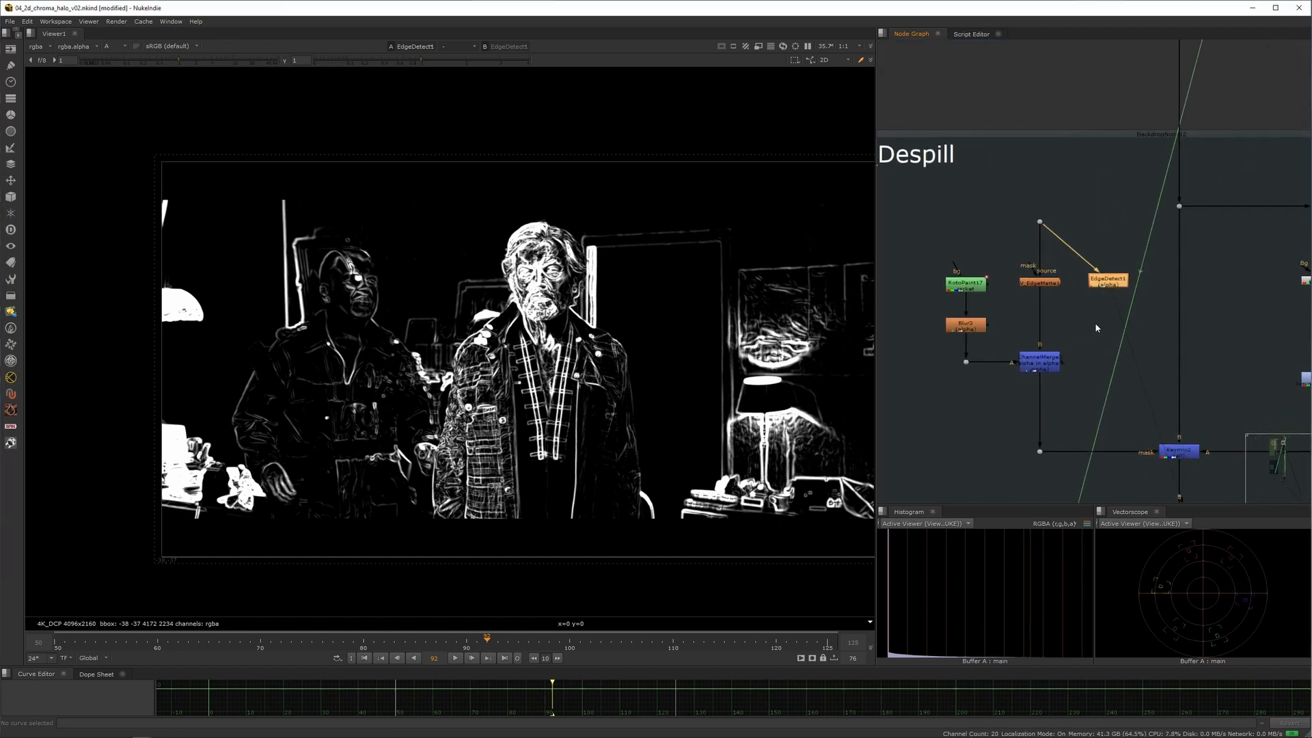
{"action": "key", "text": "Delete"}
- View the door branch's combined mask and check how its roto and edge matte feed the ChannelMerge
{"action": "scroll", "coordinate": [1061, 343], "scroll_direction": "down", "scroll_amount": 10}
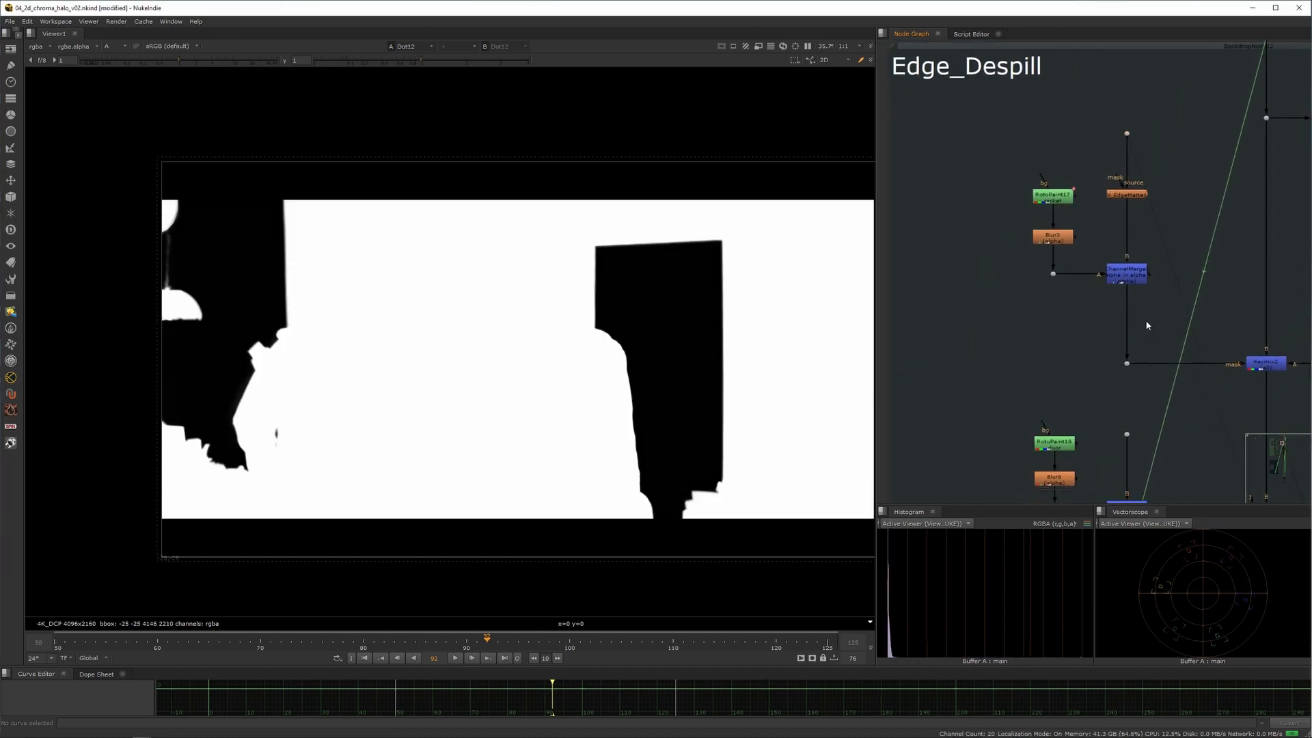
{"action": "middle_click_drag", "start_coordinate": [1067, 353], "coordinate": [1095, 308]}
{"action": "left_click_drag", "start_coordinate": [1099, 233], "coordinate": [1031, 279]}
{"action": "key", "text": "1"}
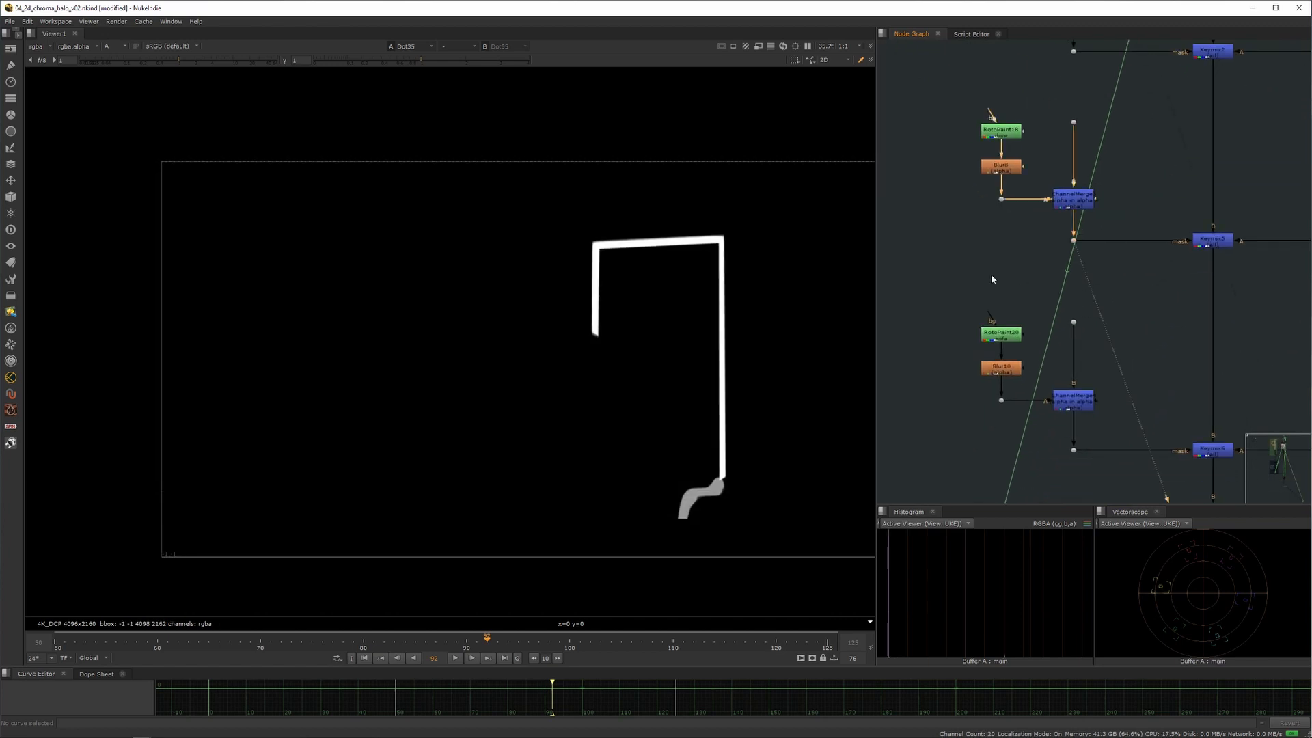
{"action": "scroll", "coordinate": [612, 334], "scroll_direction": "up", "scroll_amount": 3}
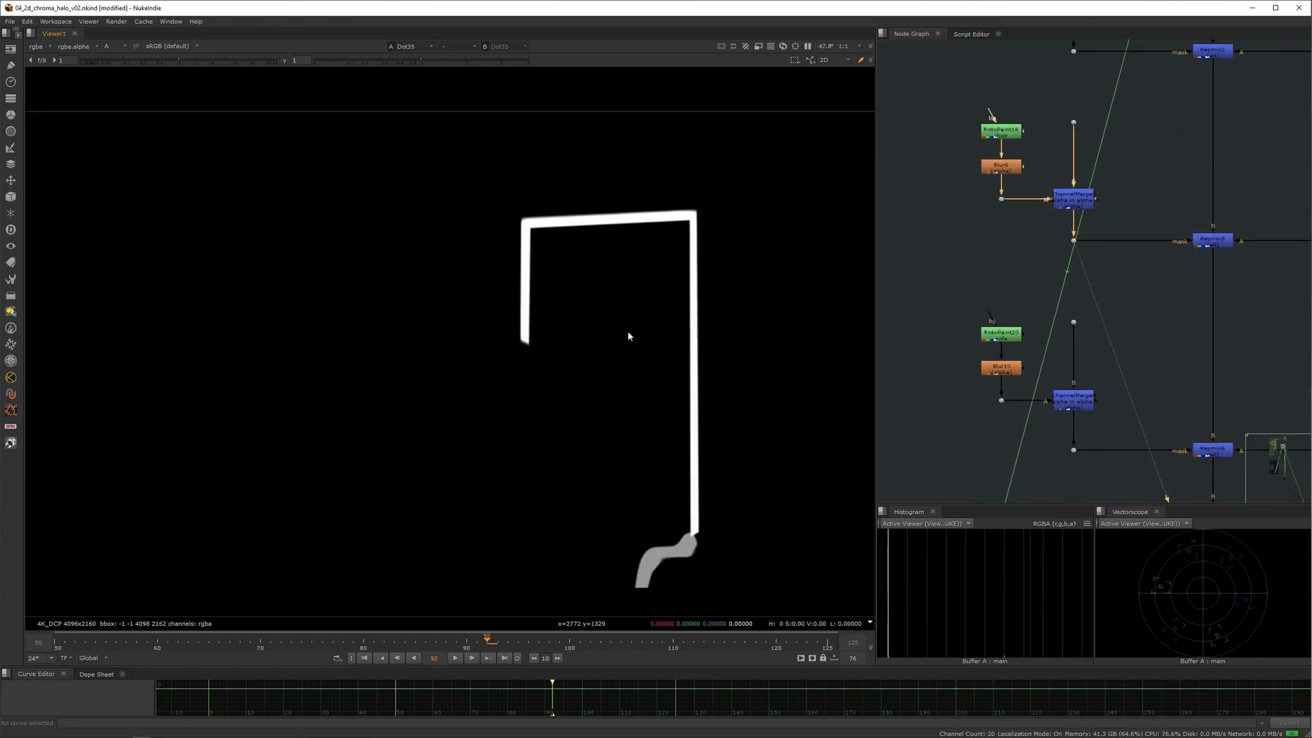
{"action": "middle_click_drag", "start_coordinate": [599, 358], "coordinate": [573, 330]}
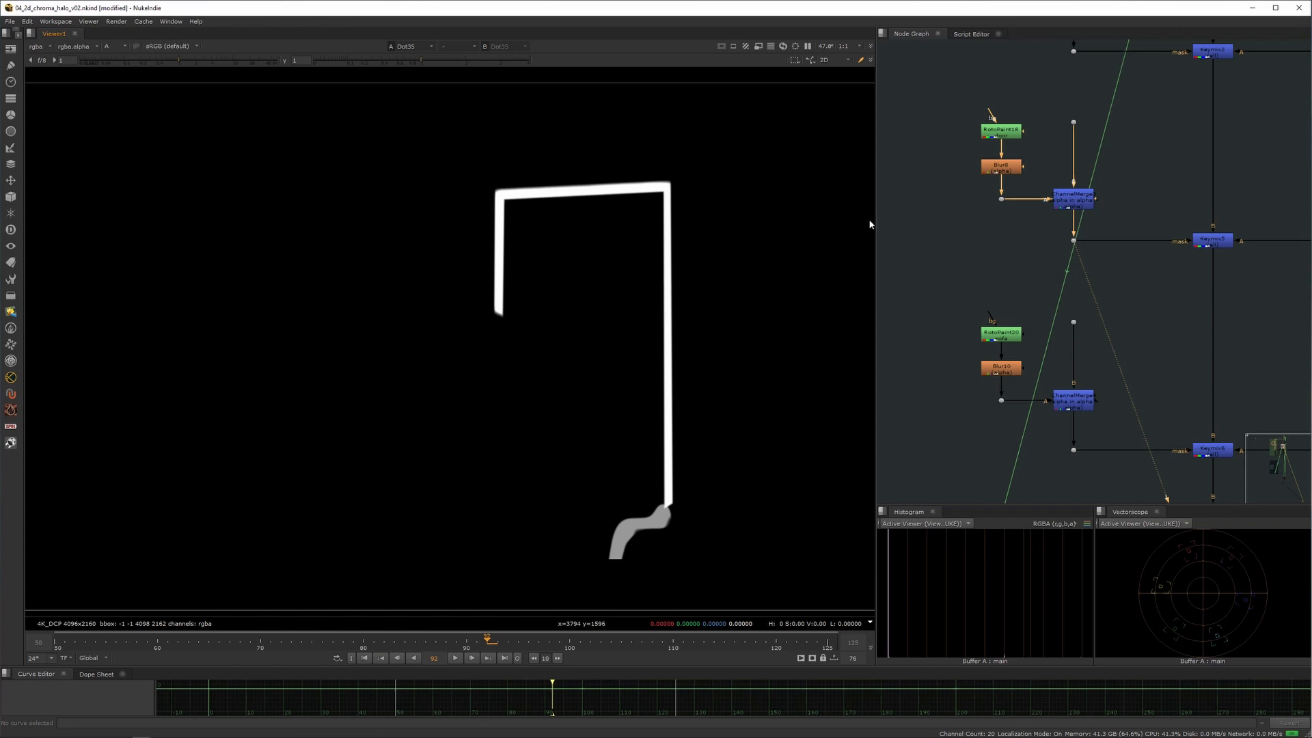
{"action": "middle_click_drag", "start_coordinate": [1139, 239], "coordinate": [1168, 260]}
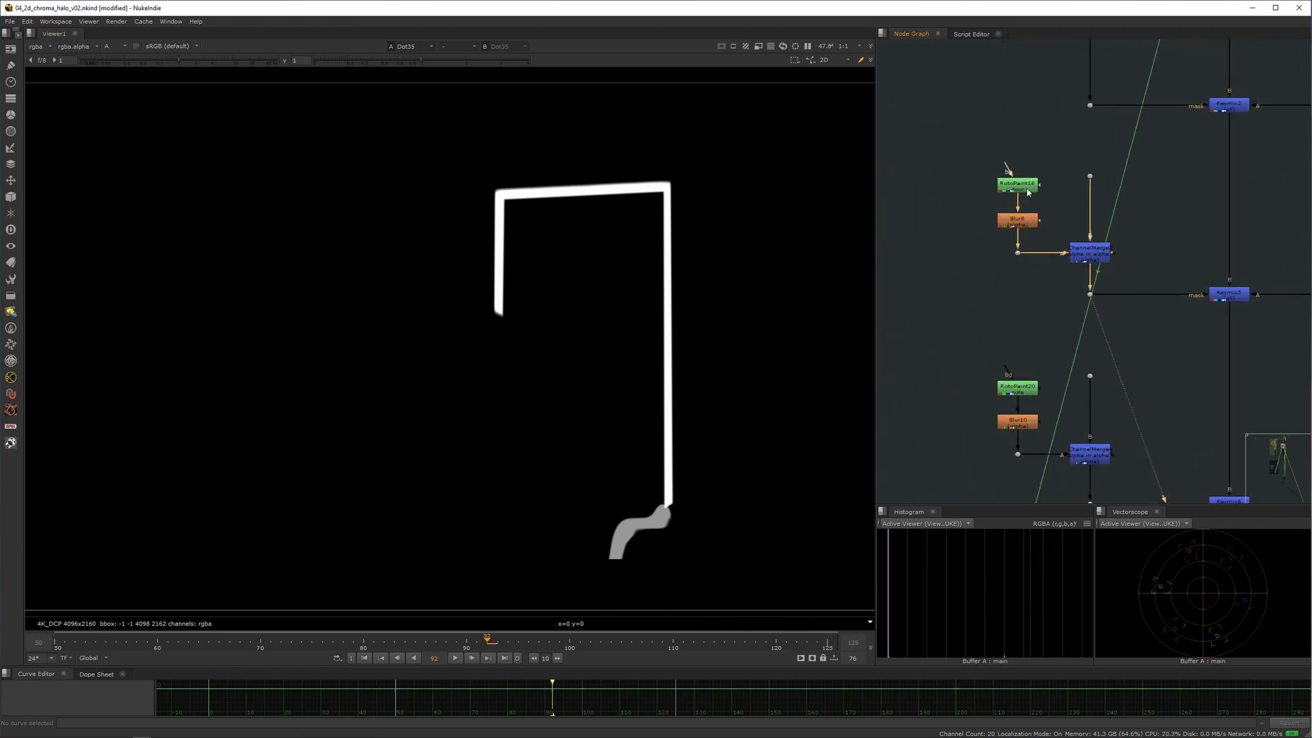
{"action": "left_click", "coordinate": [1092, 255]}
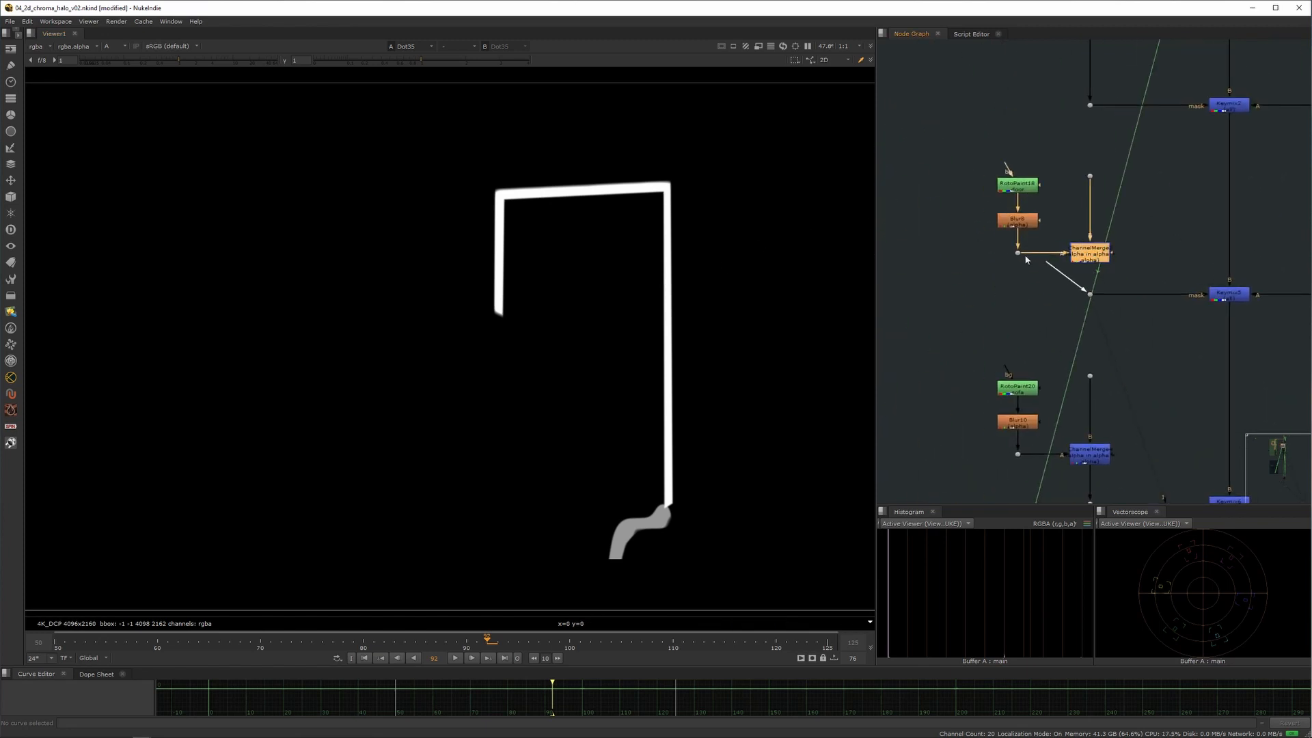
{"action": "left_click_drag", "start_coordinate": [1024, 259], "coordinate": [1091, 260]}
- View the mask output of the roto branch directly below the door branch and examine its edge
{"action": "middle_click_drag", "start_coordinate": [1065, 431], "coordinate": [1062, 280]}
{"action": "left_click", "coordinate": [1088, 352]}
{"action": "key", "text": "1"}
{"action": "middle_click_drag", "start_coordinate": [599, 556], "coordinate": [633, 452]}
{"action": "scroll", "coordinate": [633, 452], "scroll_direction": "up", "scroll_amount": 1}
{"action": "middle_click_drag", "start_coordinate": [1098, 449], "coordinate": [1097, 342]}
- View the ChannelMerge output of the branch above the teapot branch and examine its whole mask
{"action": "left_click", "coordinate": [1069, 289]}
{"action": "key", "text": "1"}
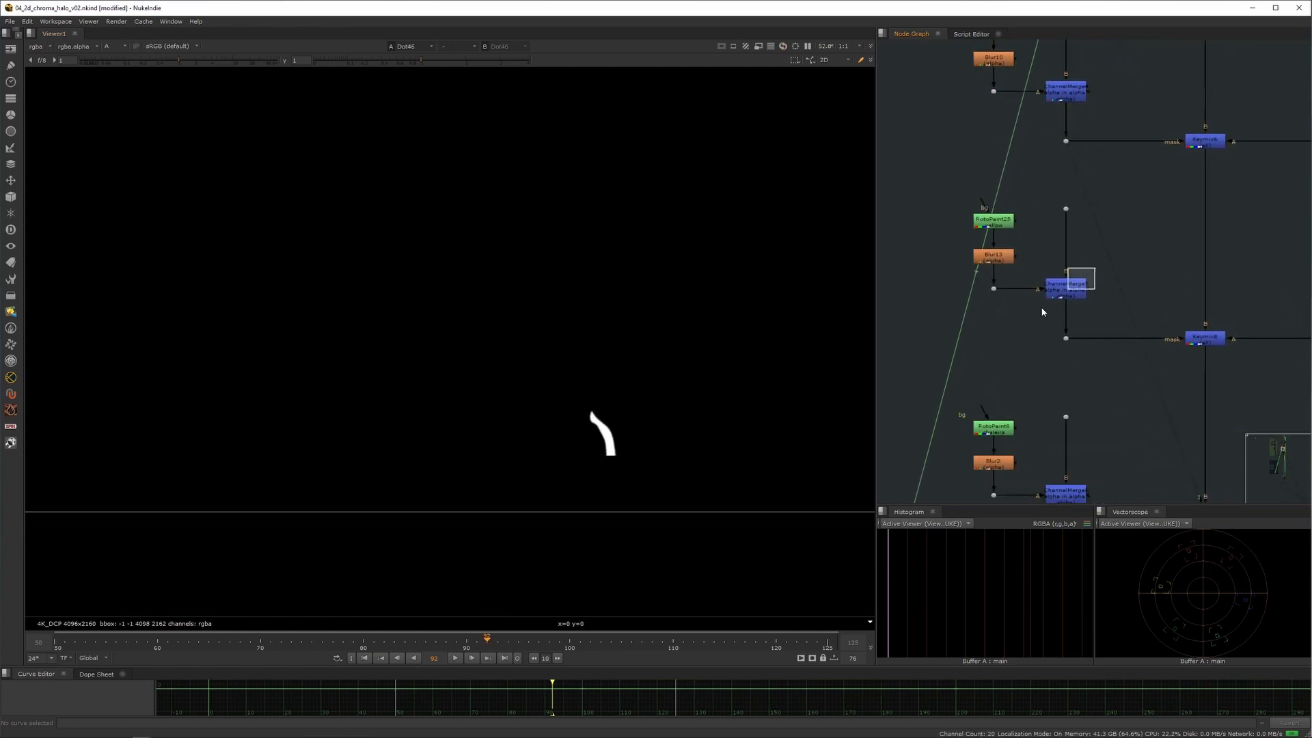
{"action": "scroll", "coordinate": [567, 356], "scroll_direction": "down", "scroll_amount": 5}
{"action": "scroll", "coordinate": [396, 282], "scroll_direction": "up", "scroll_amount": 3}
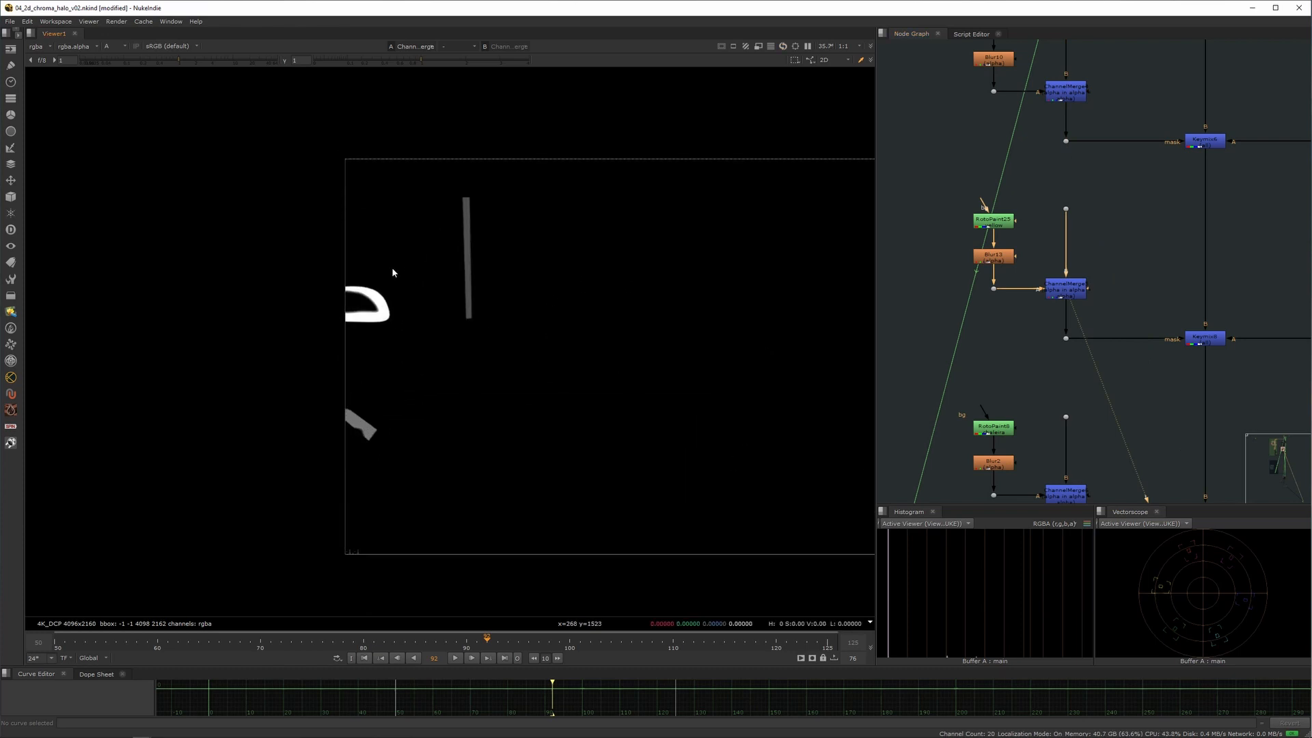
- View the teapot branch's mask at Dot25 and return to the jacket branch
{"action": "middle_click_drag", "start_coordinate": [1067, 499], "coordinate": [1037, 299]}
{"action": "left_click", "coordinate": [1010, 336]}
{"action": "key", "text": "1"}
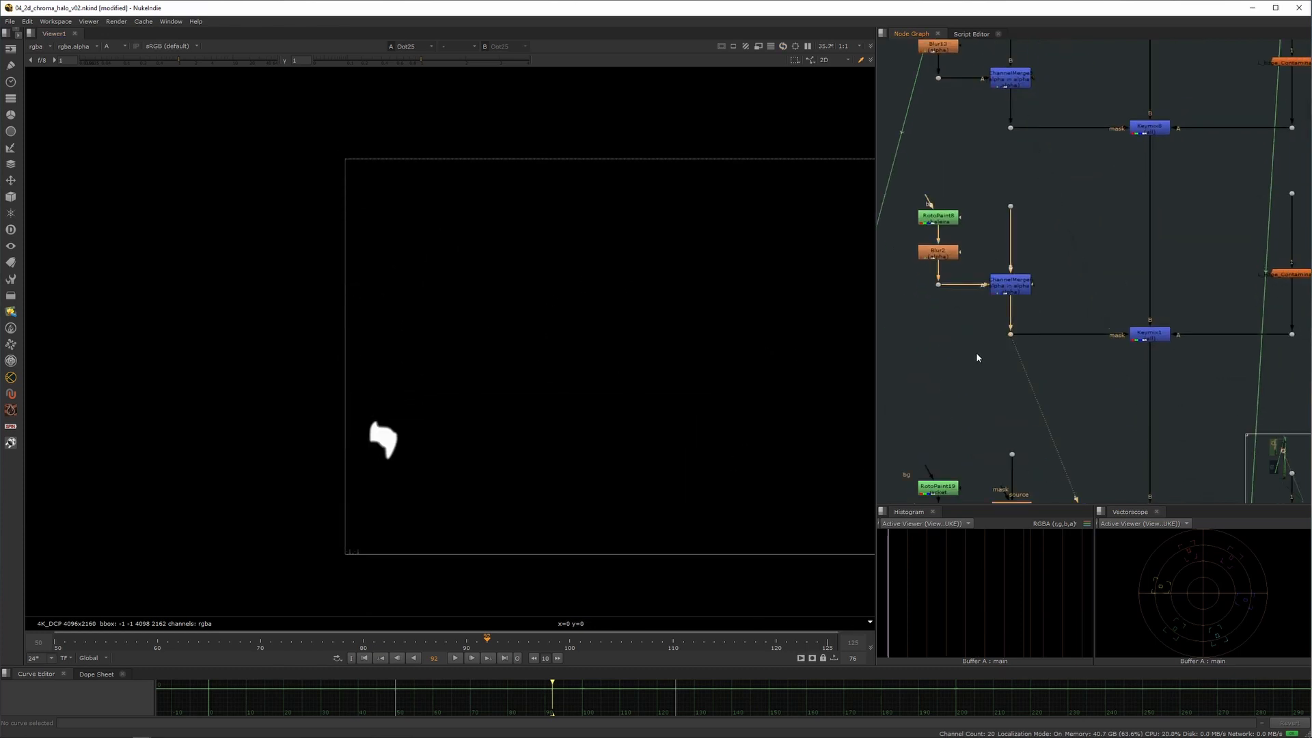
{"action": "scroll", "coordinate": [1064, 244], "scroll_direction": "down", "scroll_amount": 5}
{"action": "scroll", "coordinate": [1036, 355], "scroll_direction": "up", "scroll_amount": 6}
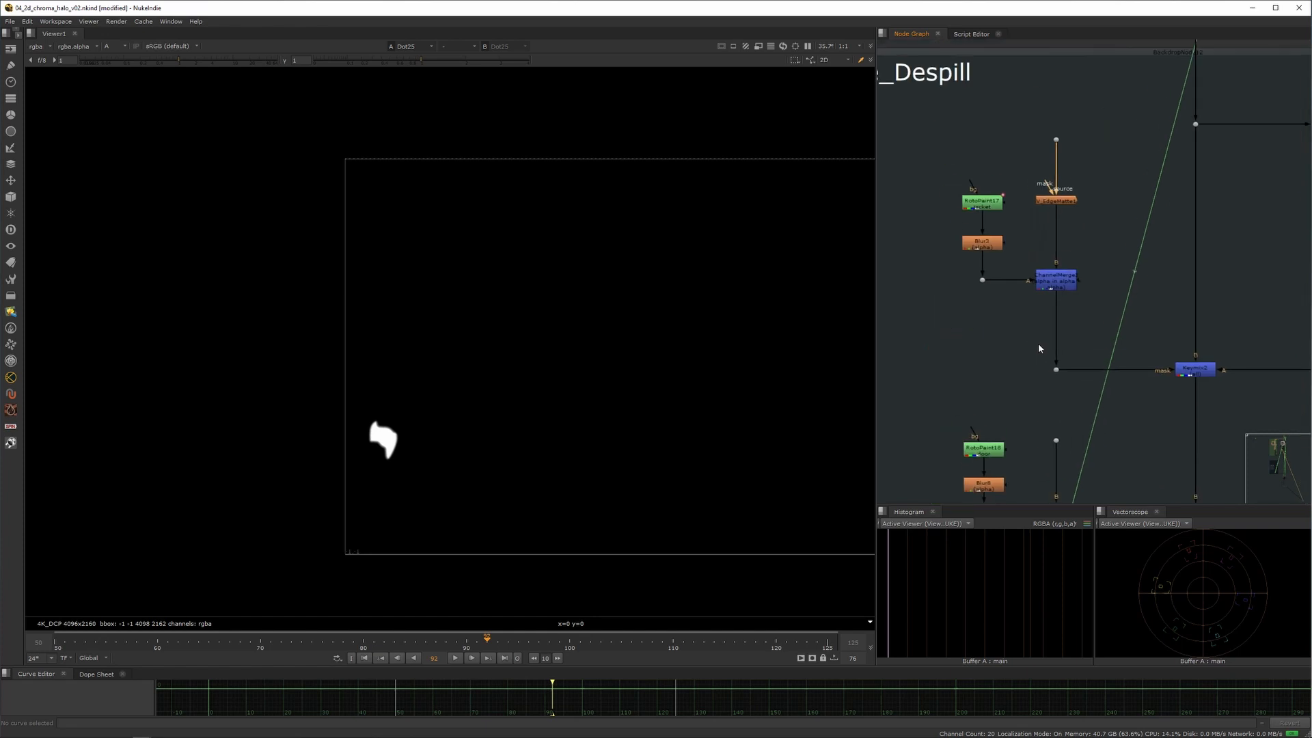
- Compare the V_EdgeMatte1 output with ChannelMerge2's jacket mask and recheck the ChannelMerge2 operation settings
{"action": "left_click", "coordinate": [1057, 200]}
{"action": "key", "text": "1"}
{"action": "middle_click_drag", "start_coordinate": [759, 289], "coordinate": [568, 281]}
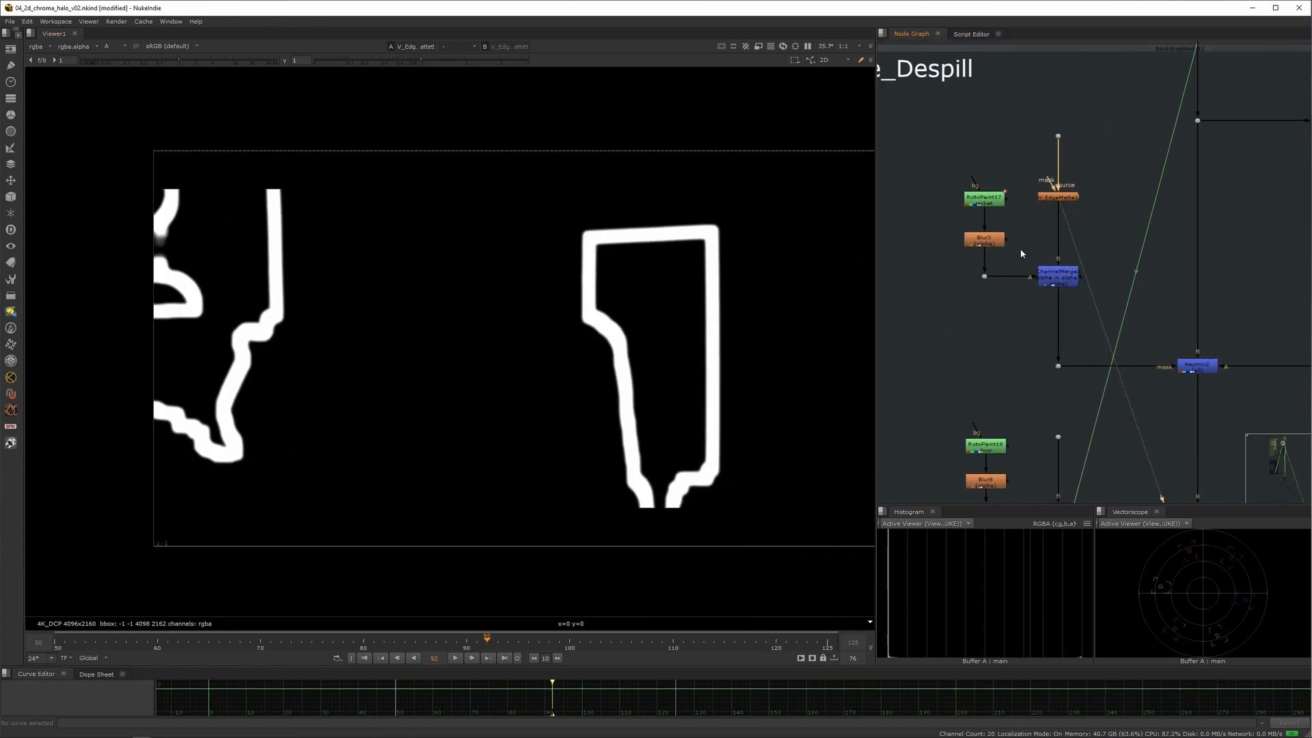
{"action": "left_click", "coordinate": [1058, 275]}
{"action": "key", "text": "1"}
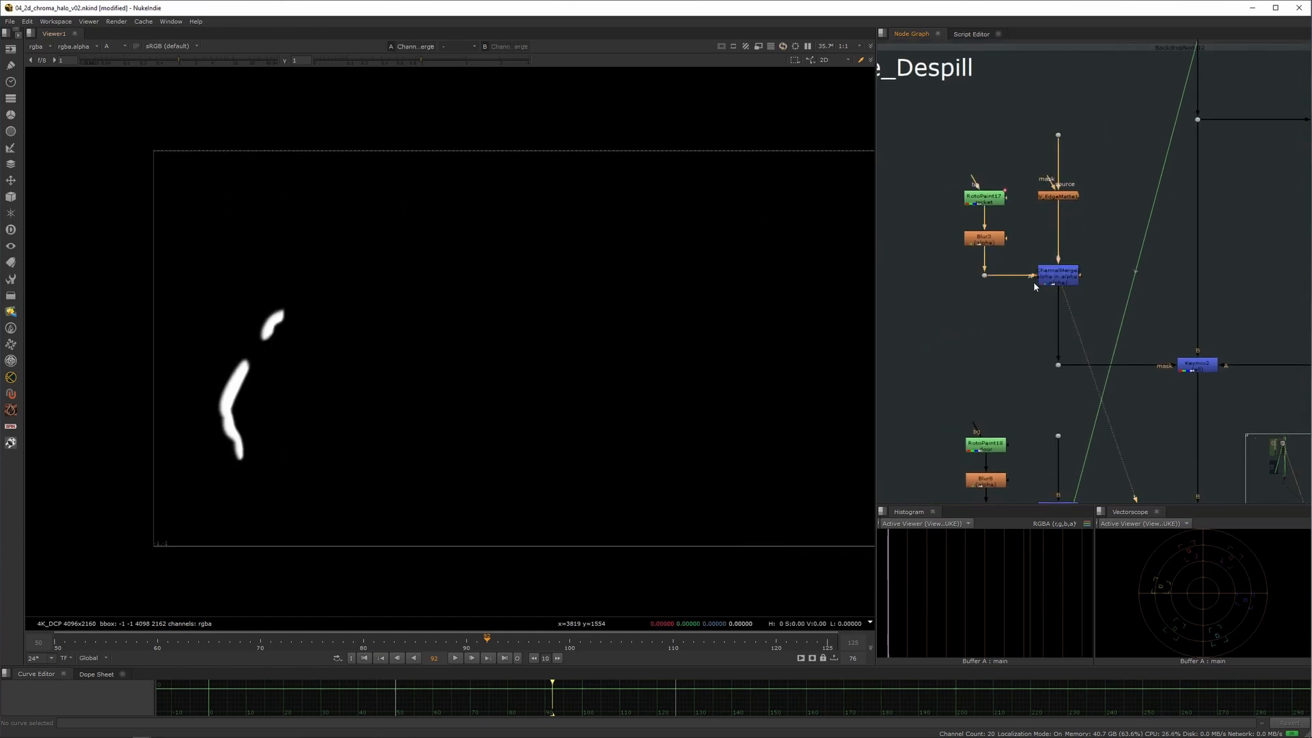
{"action": "double_click", "coordinate": [1052, 281]}
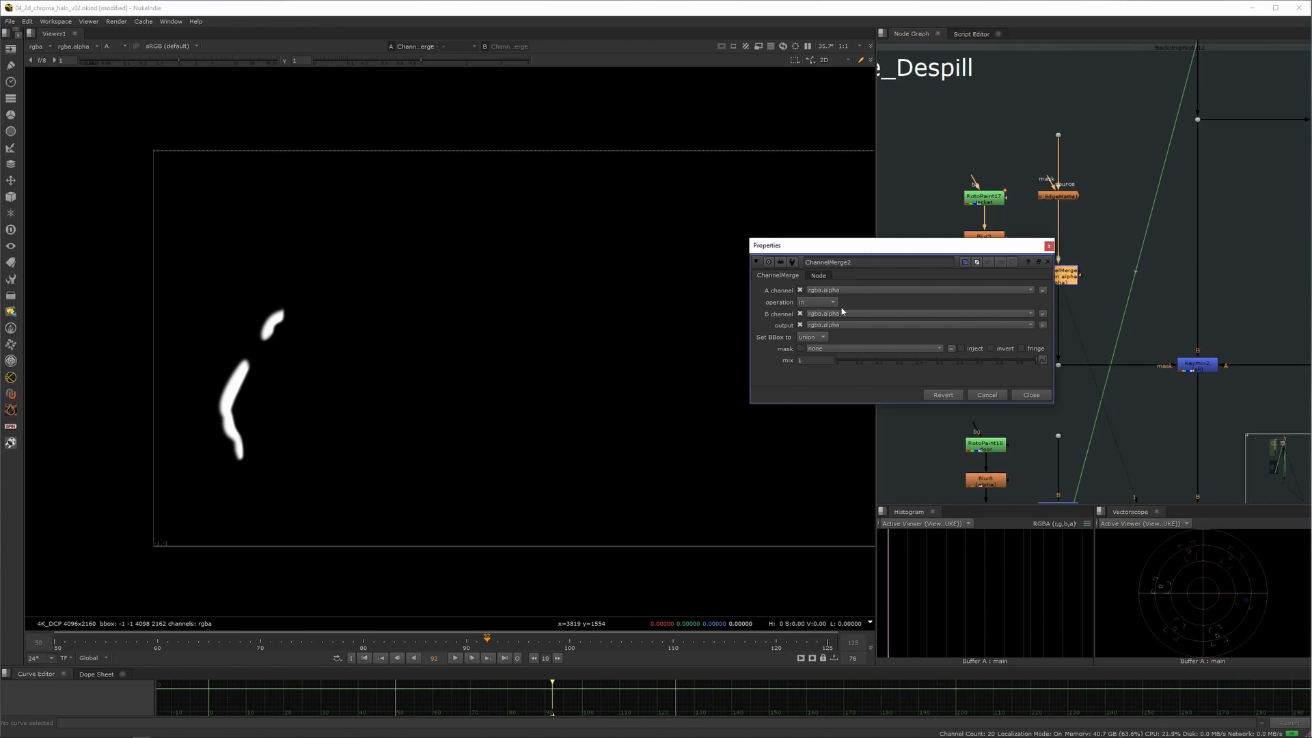
{"action": "left_click", "coordinate": [1032, 395]}
- View the output downstream of the Edge_Despill branches and switch the viewer from alpha back to full colour
{"action": "scroll", "coordinate": [1057, 288], "scroll_direction": "down", "scroll_amount": 8}
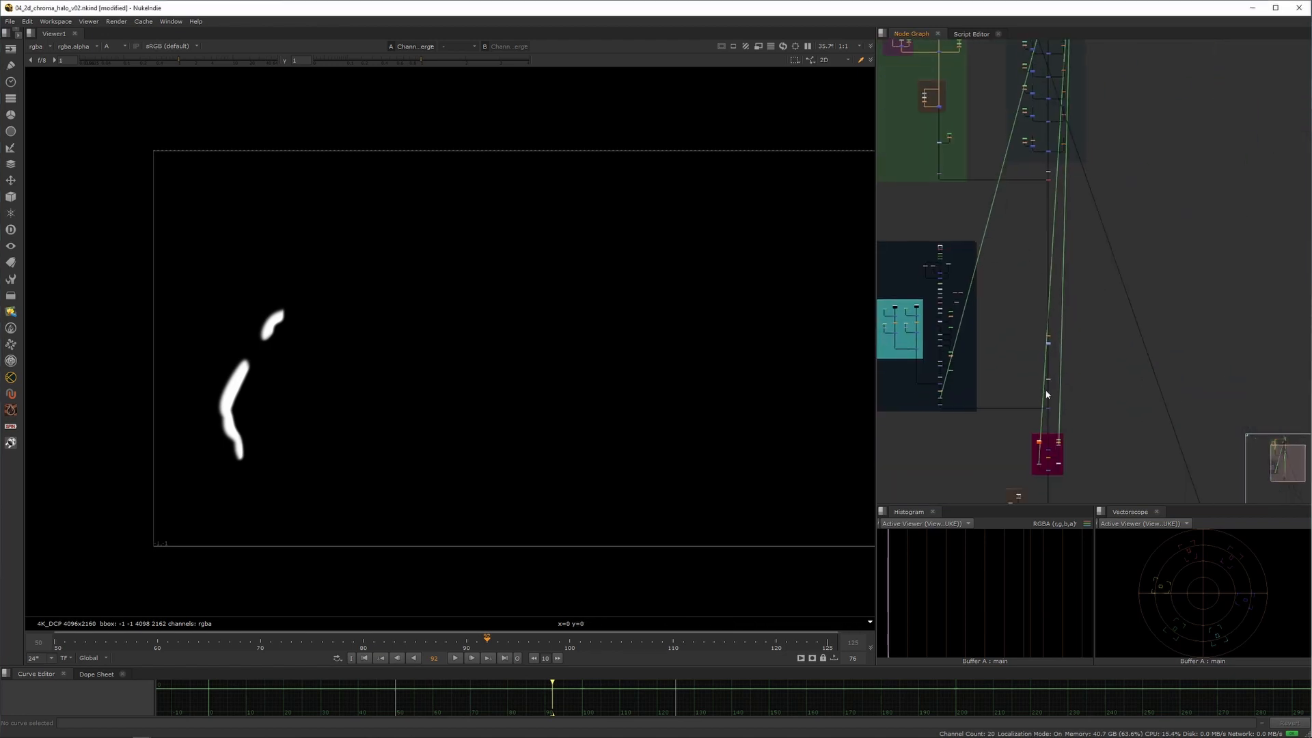
{"action": "left_click_drag", "start_coordinate": [1052, 236], "coordinate": [995, 276]}
{"action": "key", "text": "1"}
{"action": "middle_click_drag", "start_coordinate": [513, 333], "coordinate": [475, 333]}
{"action": "scroll", "coordinate": [444, 312], "scroll_direction": "down", "scroll_amount": 2}
{"action": "scroll", "coordinate": [464, 313], "scroll_direction": "up", "scroll_amount": 2}
{"action": "key", "text": "a"}
- View the final composite at Crop4, just above the write node
{"action": "scroll", "coordinate": [931, 319], "scroll_direction": "down", "scroll_amount": 6}
{"action": "middle_click_drag", "start_coordinate": [1095, 386], "coordinate": [1089, 277]}
{"action": "scroll", "coordinate": [1016, 313], "scroll_direction": "up", "scroll_amount": 8}
{"action": "scroll", "coordinate": [1064, 224], "scroll_direction": "up", "scroll_amount": 4}
{"action": "left_click_drag", "start_coordinate": [1086, 194], "coordinate": [1010, 248]}
{"action": "key", "text": "1"}
{"action": "middle_click_drag", "start_coordinate": [1306, 333], "coordinate": [1169, 319]}
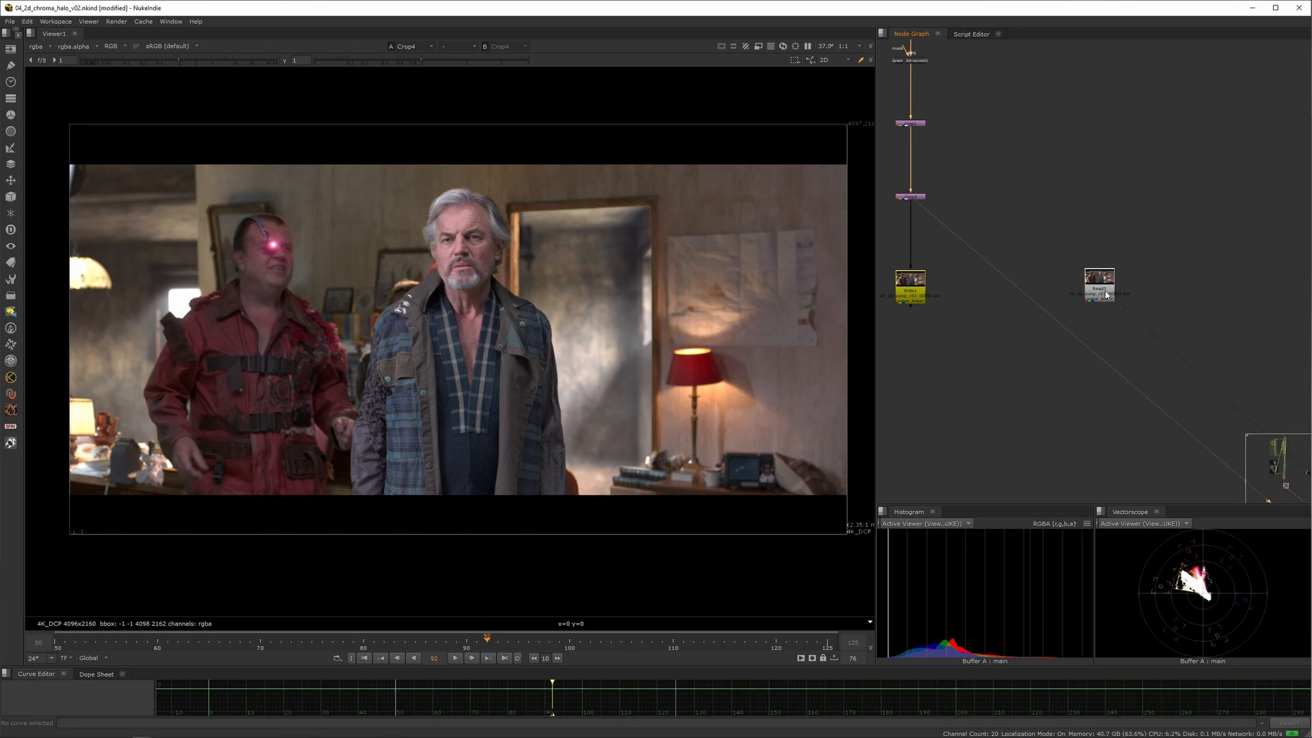
{"action": "scroll", "coordinate": [1173, 259], "scroll_direction": "down", "scroll_amount": 5}
{"action": "middle_click_drag", "start_coordinate": [1135, 290], "coordinate": [1075, 255]}
{"action": "scroll", "coordinate": [1040, 313], "scroll_direction": "down", "scroll_amount": 6}
{"action": "left_click_drag", "start_coordinate": [1135, 322], "coordinate": [1025, 258]}
{"action": "scroll", "coordinate": [1025, 257], "scroll_direction": "up", "scroll_amount": 3}
{"action": "scroll", "coordinate": [1052, 189], "scroll_direction": "up", "scroll_amount": 4}
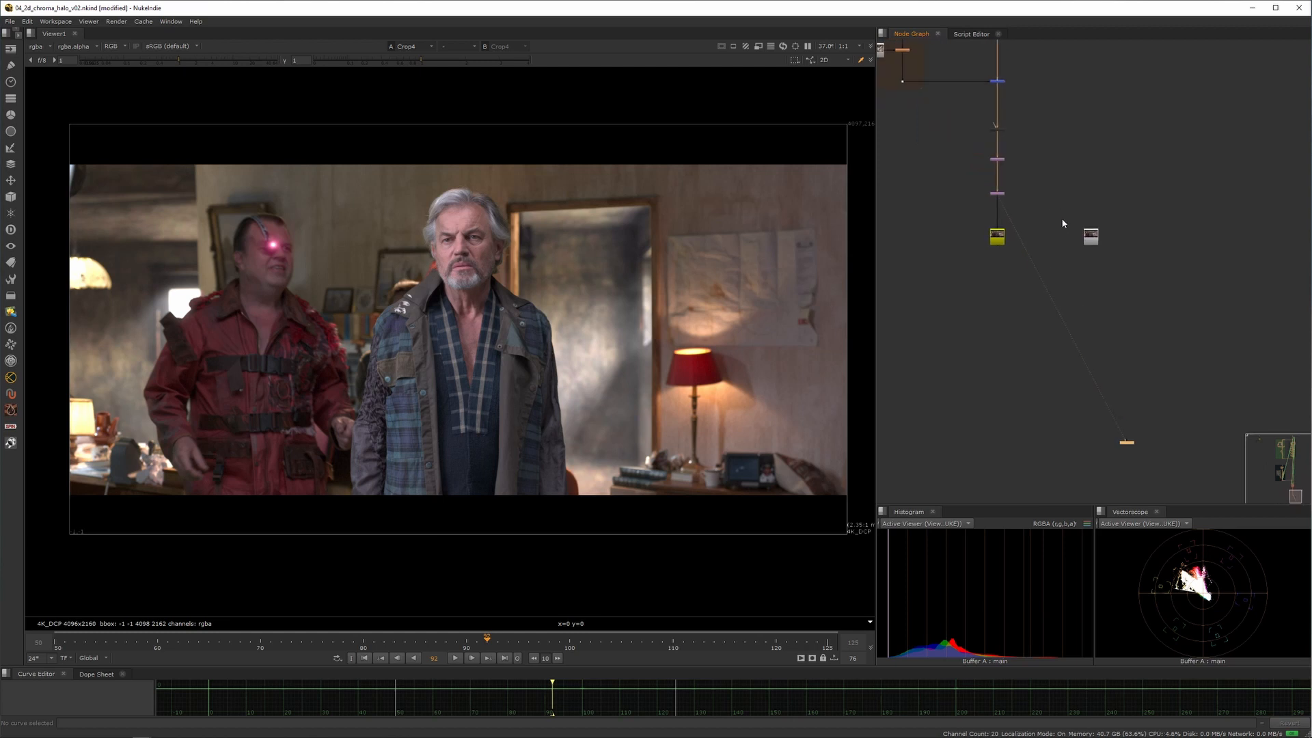
{"action": "scroll", "coordinate": [1066, 217], "scroll_direction": "up", "scroll_amount": 4}
- Return to the Edge_Despill group and view the green-screen plate at the dot feeding the jacket's despill branch
{"action": "scroll", "coordinate": [1031, 164], "scroll_direction": "down", "scroll_amount": 10}
{"action": "middle_click_drag", "start_coordinate": [1029, 256], "coordinate": [1039, 427]}
{"action": "middle_click_drag", "start_coordinate": [1043, 147], "coordinate": [1056, 479]}
{"action": "scroll", "coordinate": [1059, 217], "scroll_direction": "up", "scroll_amount": 9}
{"action": "middle_click_drag", "start_coordinate": [1129, 161], "coordinate": [1112, 224]}
{"action": "scroll", "coordinate": [1093, 225], "scroll_direction": "up", "scroll_amount": 2}
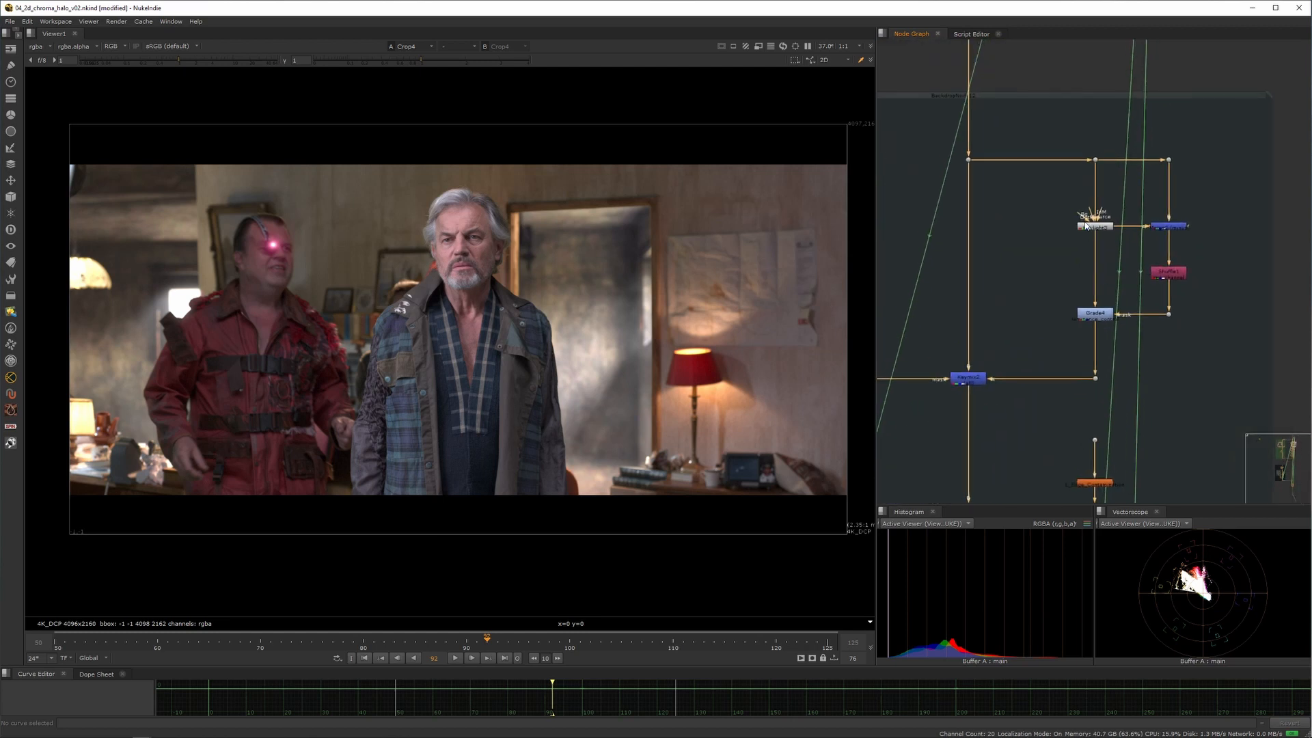
{"action": "scroll", "coordinate": [1025, 171], "scroll_direction": "down", "scroll_amount": 6}
{"action": "scroll", "coordinate": [1021, 164], "scroll_direction": "up", "scroll_amount": 3}
{"action": "left_click_drag", "start_coordinate": [1042, 214], "coordinate": [992, 263]}
{"action": "key", "text": "1"}
{"action": "scroll", "coordinate": [1039, 246], "scroll_direction": "up", "scroll_amount": 4}
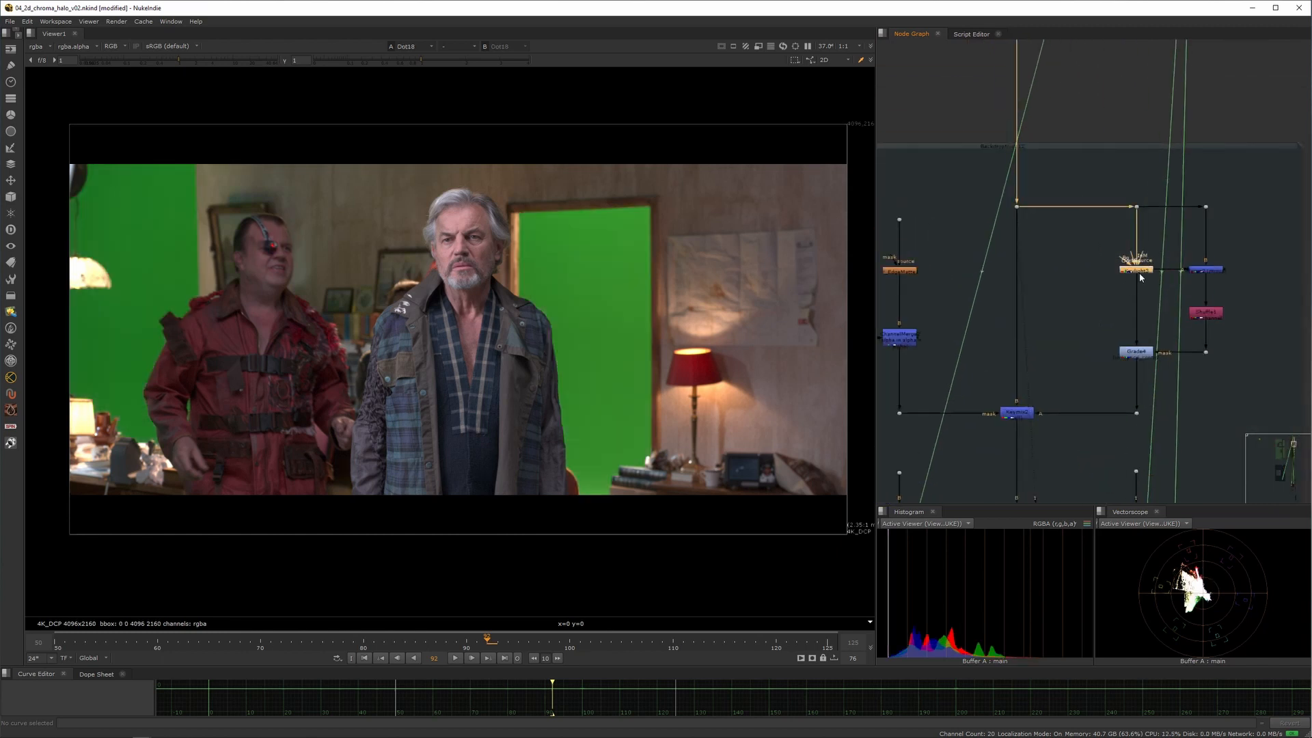
- View the Keylight3 result and its settings in the jacket's despill branch, and inspect the red jacket's sleeve edge up close
{"action": "double_click", "coordinate": [1143, 275]}
{"action": "key", "text": "1"}
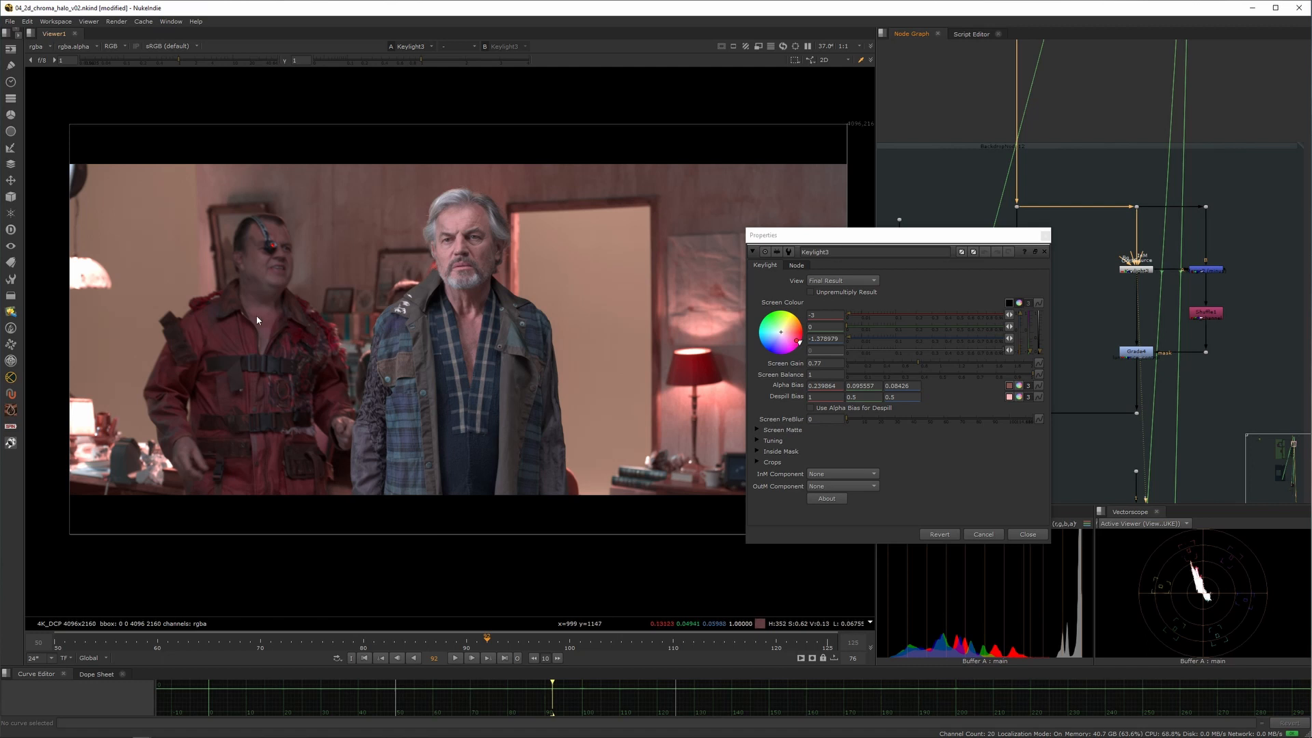
{"action": "scroll", "coordinate": [205, 328], "scroll_direction": "up", "scroll_amount": 6}
{"action": "scroll", "coordinate": [232, 304], "scroll_direction": "up", "scroll_amount": 2}
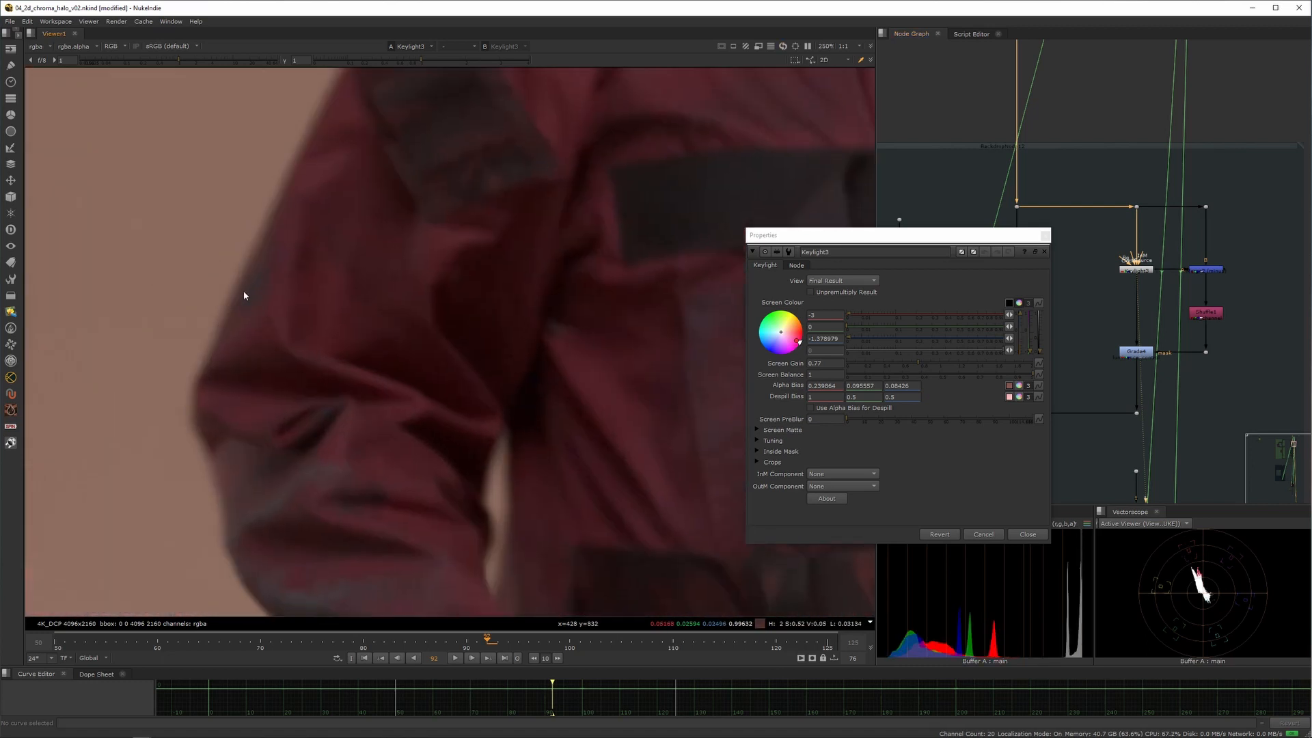
{"action": "scroll", "coordinate": [1204, 237], "scroll_direction": "down", "scroll_amount": 6}
{"action": "mouse_move", "coordinate": [1174, 342]}
{"action": "middle_mouse_down"}
{"action": "mouse_move", "coordinate": [1166, 234]}
{"action": "mouse_move", "coordinate": [1121, 127]}
{"action": "middle_mouse_up"}
{"action": "middle_click_drag", "start_coordinate": [1166, 409], "coordinate": [1163, 178]}
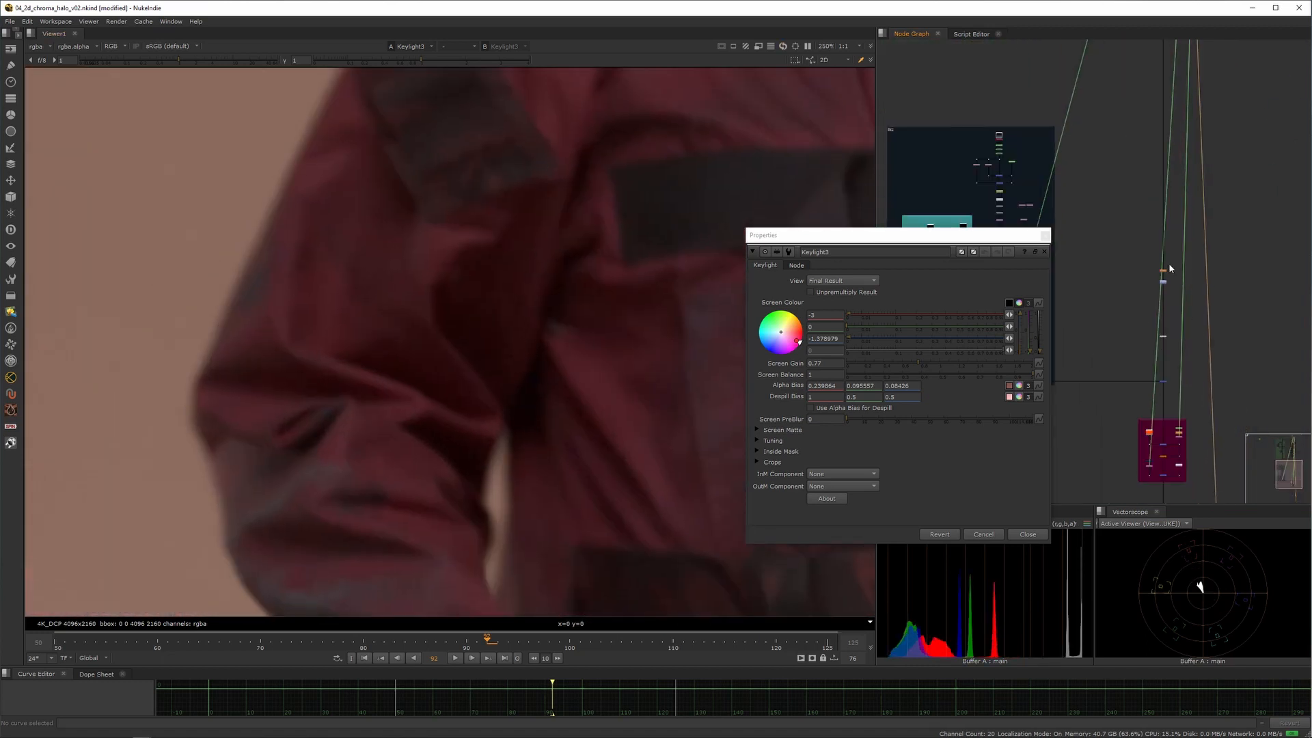
{"action": "middle_click_drag", "start_coordinate": [1126, 423], "coordinate": [1117, 313]}
{"action": "scroll", "coordinate": [361, 322], "scroll_direction": "down", "scroll_amount": 10}
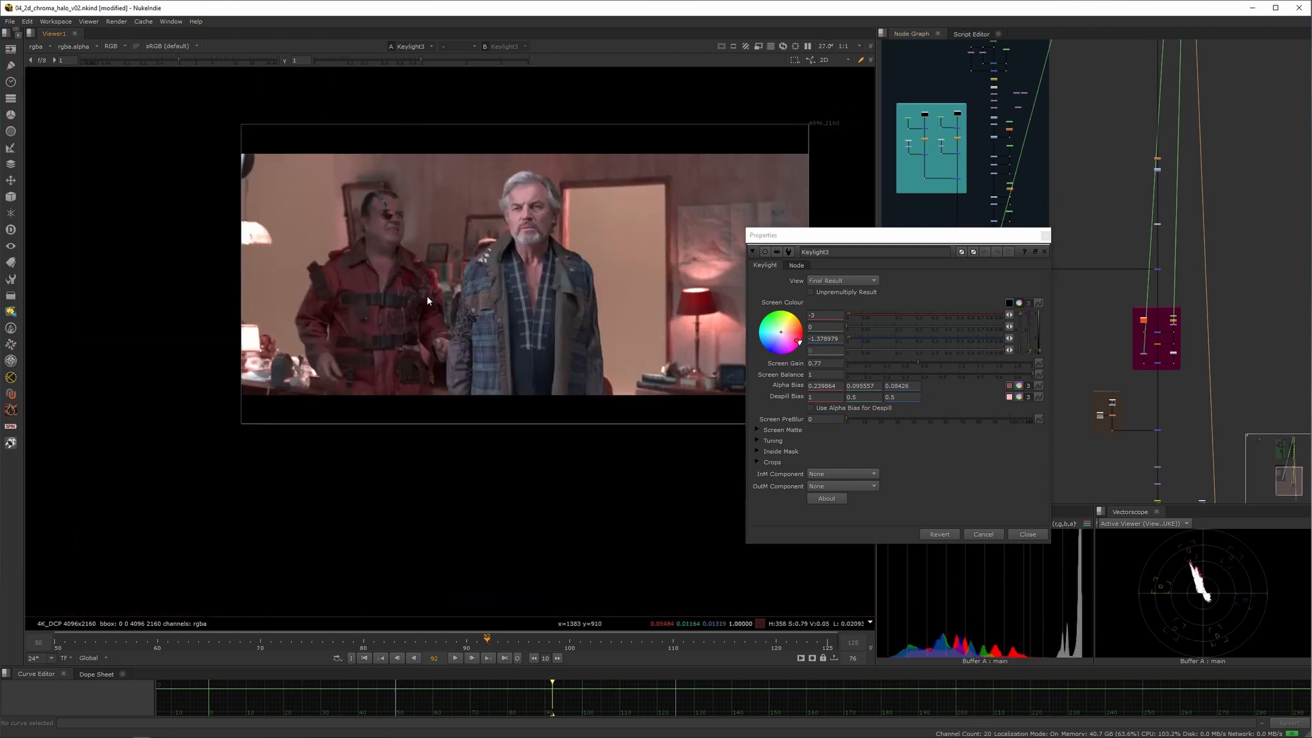
{"action": "left_click", "coordinate": [1029, 534]}
- View the rendered composite from Read3, beside the write node, in the full-screen viewer
{"action": "middle_click_drag", "start_coordinate": [1233, 470], "coordinate": [1112, 101]}
{"action": "scroll", "coordinate": [1123, 341], "scroll_direction": "up", "scroll_amount": 3}
{"action": "scroll", "coordinate": [1077, 323], "scroll_direction": "up", "scroll_amount": 7}
{"action": "key", "text": "2"}
{"action": "key", "text": "space"}
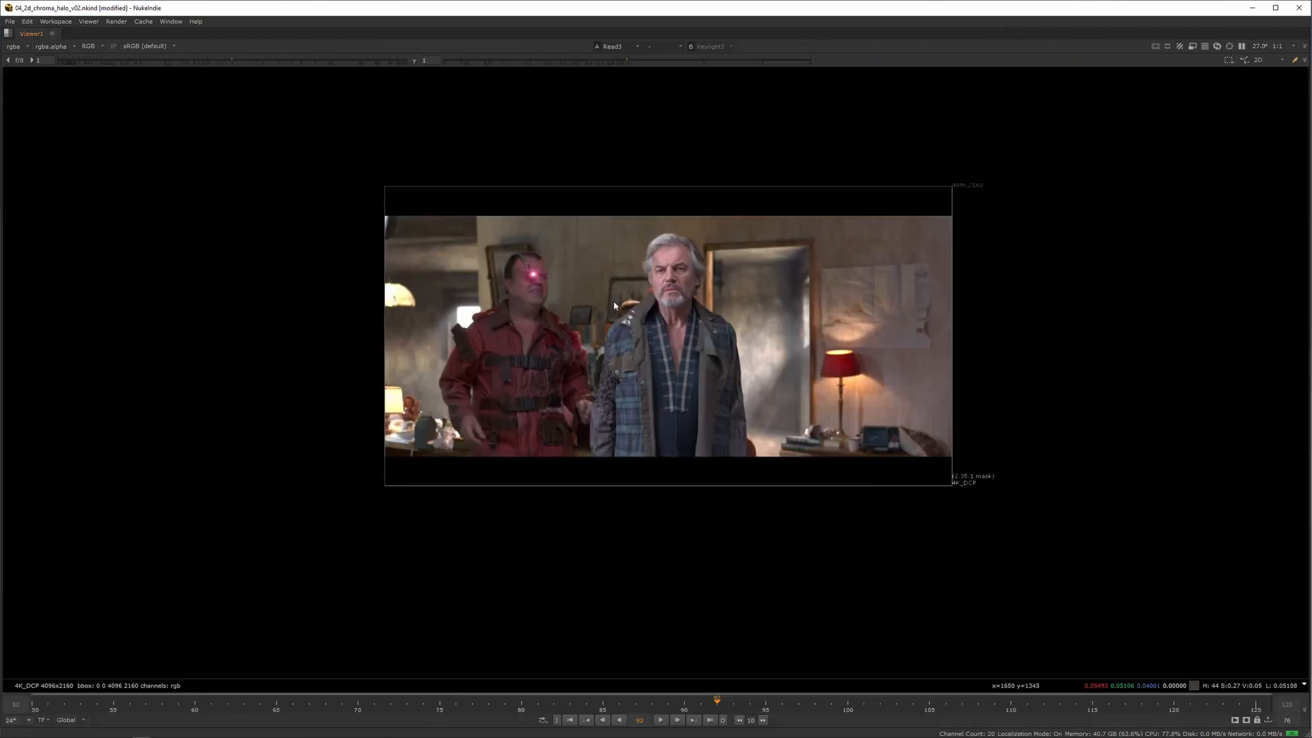
{"action": "scroll", "coordinate": [608, 301], "scroll_direction": "up", "scroll_amount": 1}
{"action": "middle_click_drag", "start_coordinate": [549, 301], "coordinate": [456, 325]}
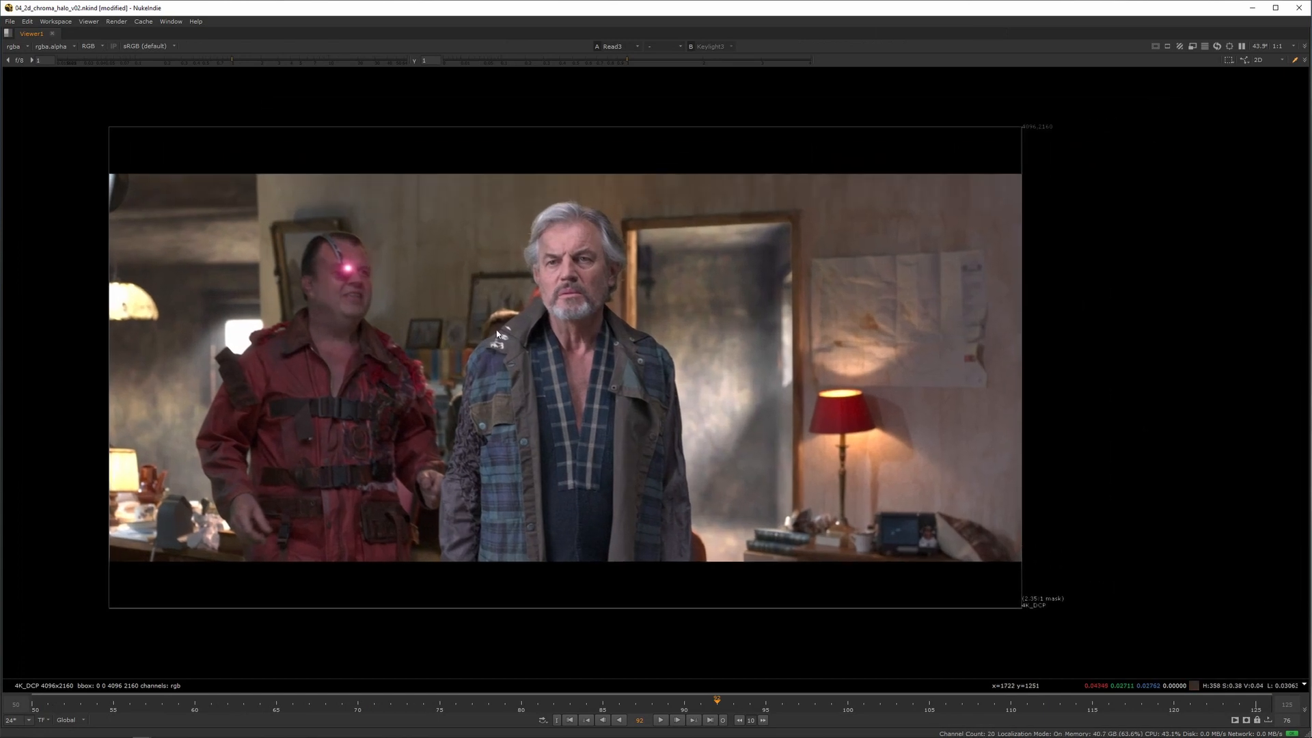
{"action": "key", "text": "space"}
- View the background plate at the postage stamp node heading the background branch
{"action": "scroll", "coordinate": [1142, 297], "scroll_direction": "down", "scroll_amount": 10}
{"action": "middle_click_drag", "start_coordinate": [1082, 136], "coordinate": [1046, 386]}
{"action": "scroll", "coordinate": [1166, 367], "scroll_direction": "up", "scroll_amount": 8}
{"action": "middle_click_drag", "start_coordinate": [1084, 179], "coordinate": [1125, 431]}
{"action": "scroll", "coordinate": [1101, 305], "scroll_direction": "up", "scroll_amount": 5}
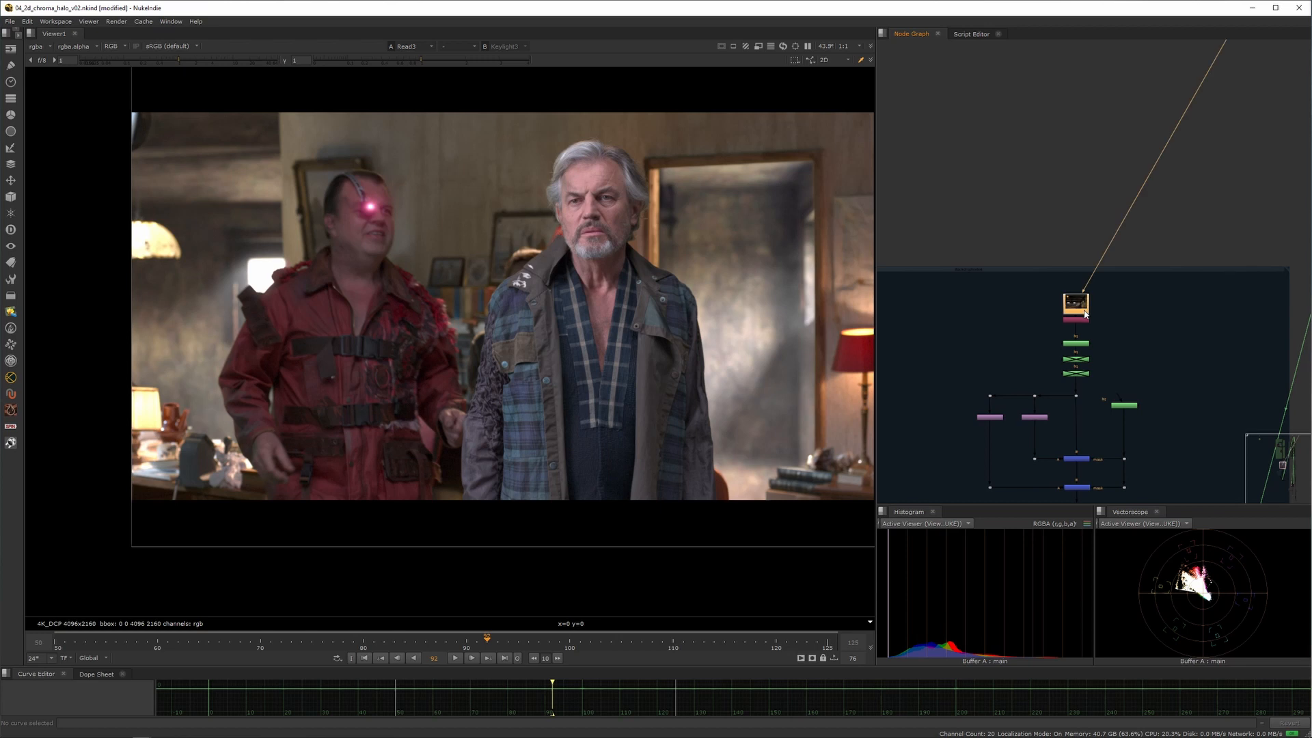
{"action": "key", "text": "1"}
{"action": "scroll", "coordinate": [632, 277], "scroll_direction": "down", "scroll_amount": 6}
{"action": "middle_click_drag", "start_coordinate": [615, 314], "coordinate": [505, 333]}
{"action": "scroll", "coordinate": [559, 298], "scroll_direction": "up", "scroll_amount": 3}
- Select the nodes of the background clean-up chain down to FrameHold1
{"action": "left_click", "coordinate": [1039, 346]}
{"action": "middle_click_drag", "start_coordinate": [1039, 346], "coordinate": [1053, 271]}
{"action": "scroll", "coordinate": [1059, 312], "scroll_direction": "up", "scroll_amount": 5}
{"action": "middle_click_drag", "start_coordinate": [1125, 496], "coordinate": [1073, 332]}
{"action": "left_click_drag", "start_coordinate": [1120, 349], "coordinate": [1032, 366]}
{"action": "middle_click_drag", "start_coordinate": [1047, 163], "coordinate": [1023, 268]}
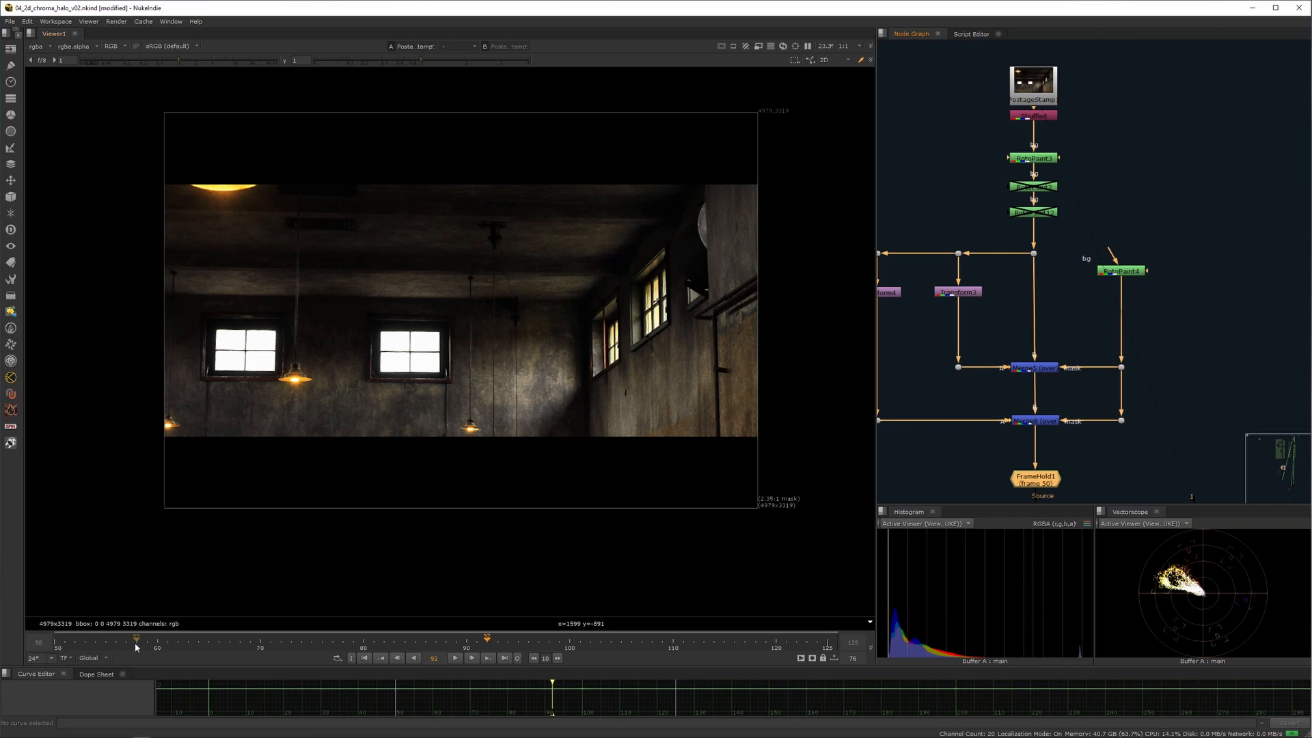
- Go to the first frame and view the output of the first RotoPaint node in the background chain
{"action": "left_click", "coordinate": [365, 658]}
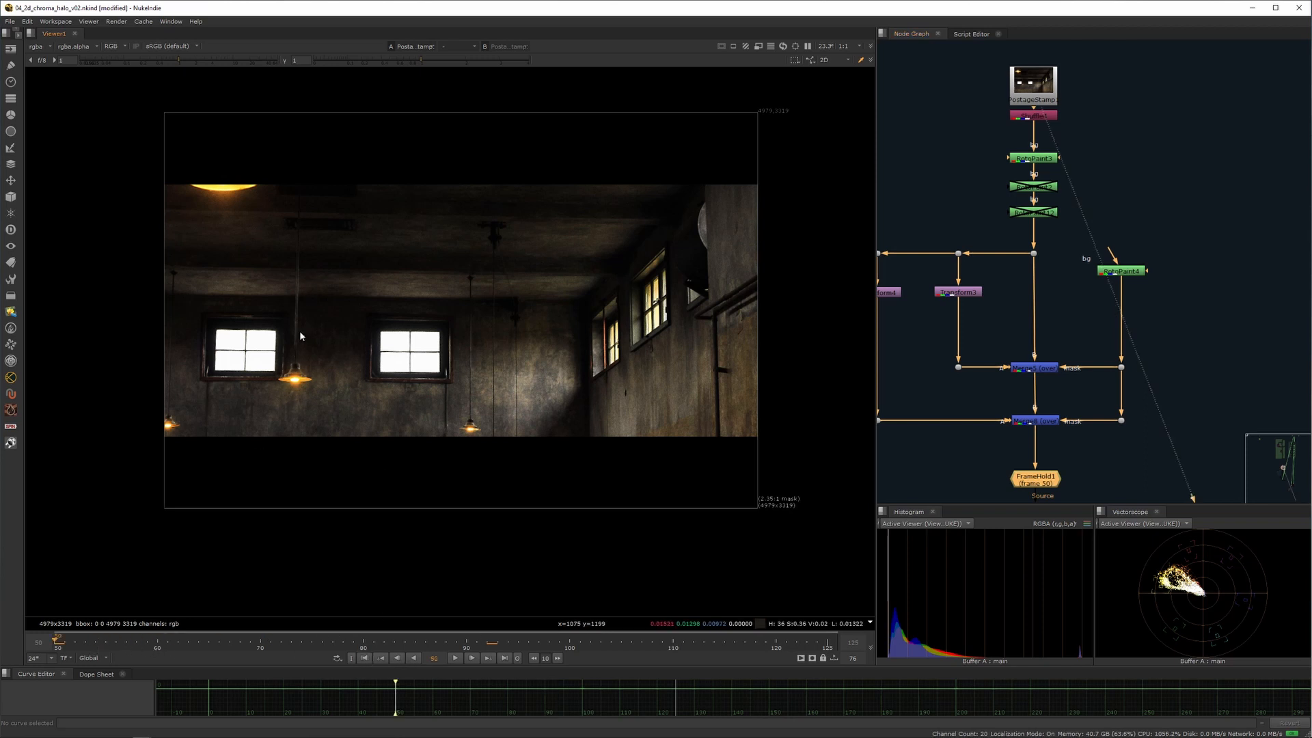
{"action": "middle_click_drag", "start_coordinate": [927, 277], "coordinate": [919, 333]}
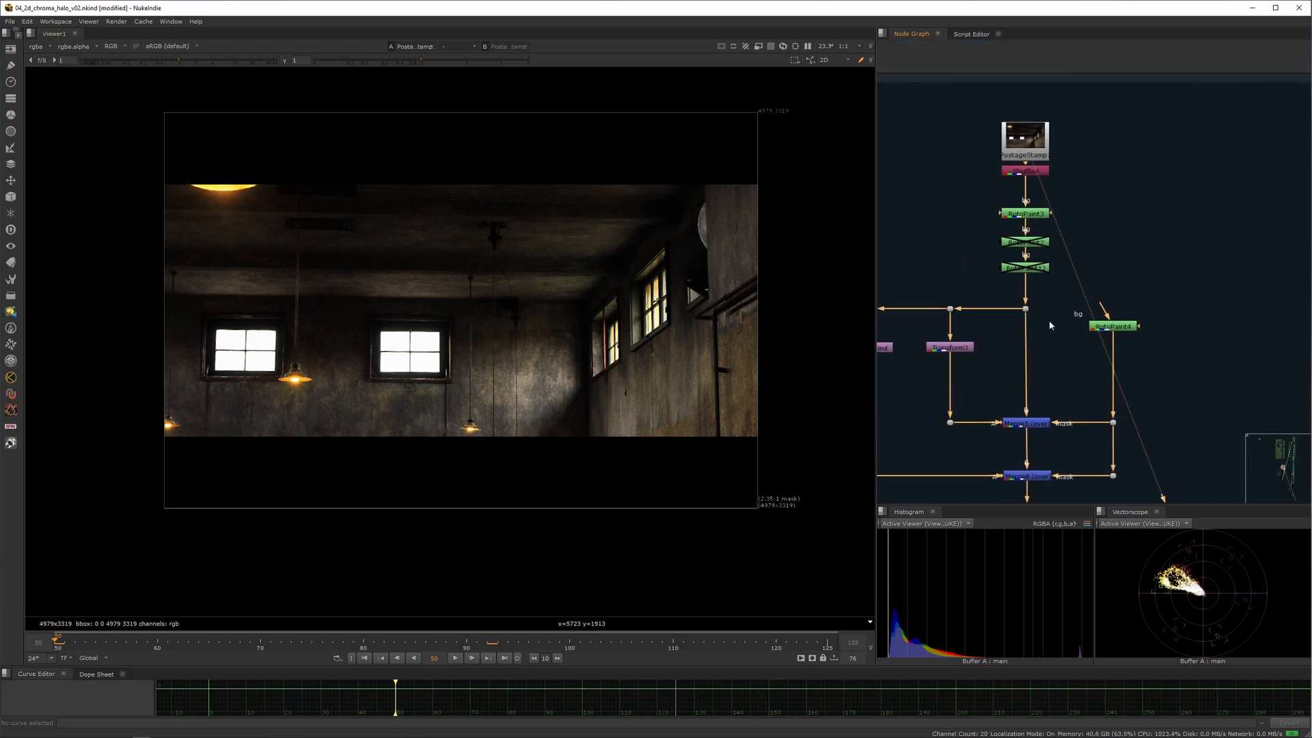
{"action": "left_click", "coordinate": [1026, 214]}
{"action": "key", "text": "1"}
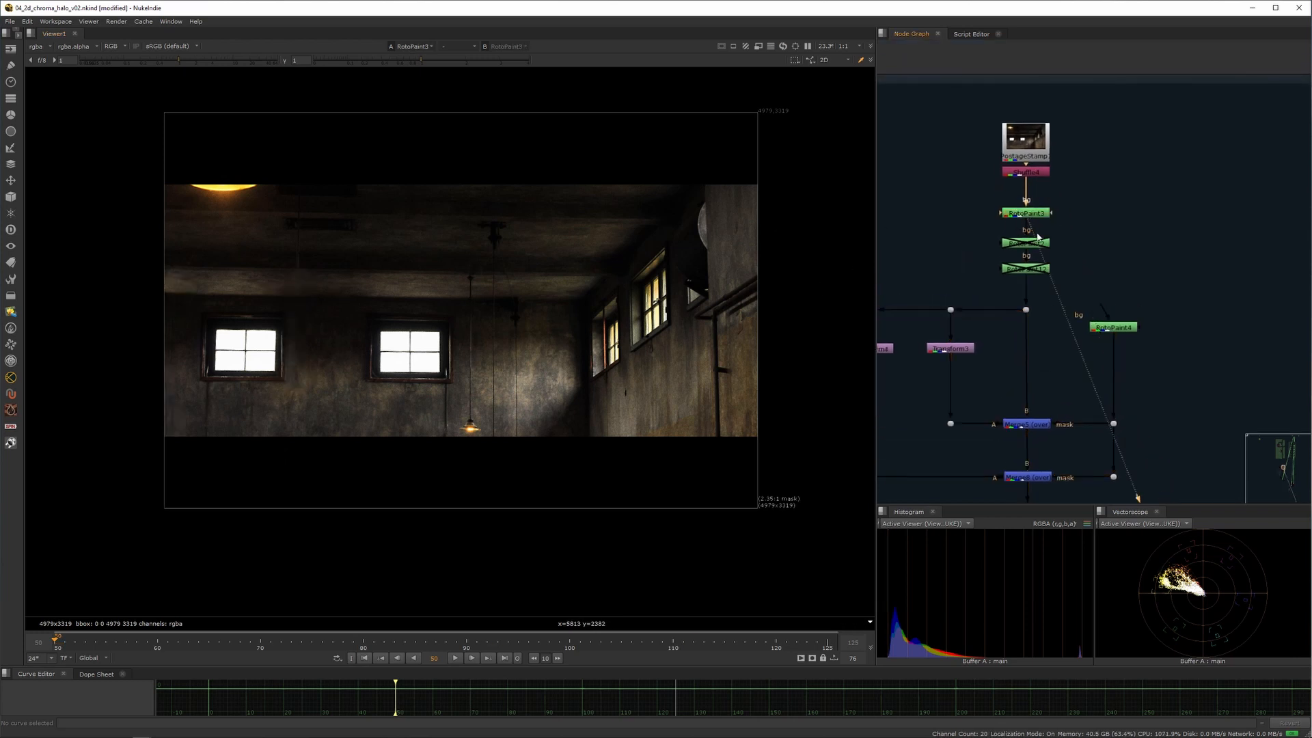
- View the composite at Merge11, where the LightWrap branch joins the main pipe
{"action": "scroll", "coordinate": [1037, 237], "scroll_direction": "down", "scroll_amount": 5}
{"action": "middle_click_drag", "start_coordinate": [1247, 452], "coordinate": [1141, 318]}
{"action": "scroll", "coordinate": [1141, 317], "scroll_direction": "down", "scroll_amount": 6}
{"action": "middle_click_drag", "start_coordinate": [1165, 471], "coordinate": [1133, 310]}
{"action": "scroll", "coordinate": [1067, 359], "scroll_direction": "up", "scroll_amount": 3}
{"action": "left_click", "coordinate": [1121, 341]}
{"action": "key", "text": "1"}
{"action": "scroll", "coordinate": [481, 347], "scroll_direction": "up", "scroll_amount": 3}
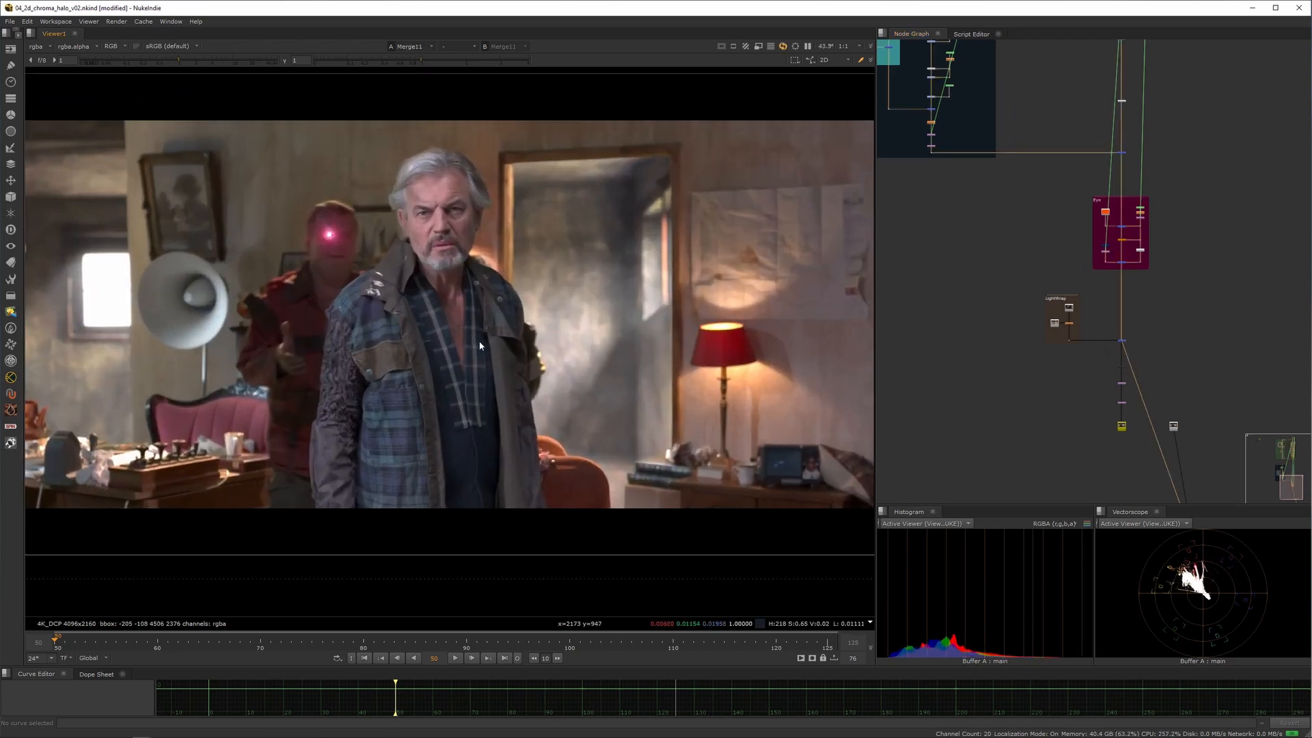
{"action": "middle_click_drag", "start_coordinate": [481, 346], "coordinate": [497, 343]}
{"action": "scroll", "coordinate": [498, 343], "scroll_direction": "up", "scroll_amount": 1}
- Toggle the Eye group's merge nodes off and on to compare the composite with and without the glow
{"action": "middle_click_drag", "start_coordinate": [1156, 233], "coordinate": [1179, 300]}
{"action": "scroll", "coordinate": [1175, 306], "scroll_direction": "up", "scroll_amount": 3}
{"action": "left_click_drag", "start_coordinate": [1138, 272], "coordinate": [1102, 360]}
{"action": "key", "text": "d"}
{"action": "key", "text": "d"}
{"action": "key", "text": "d"}
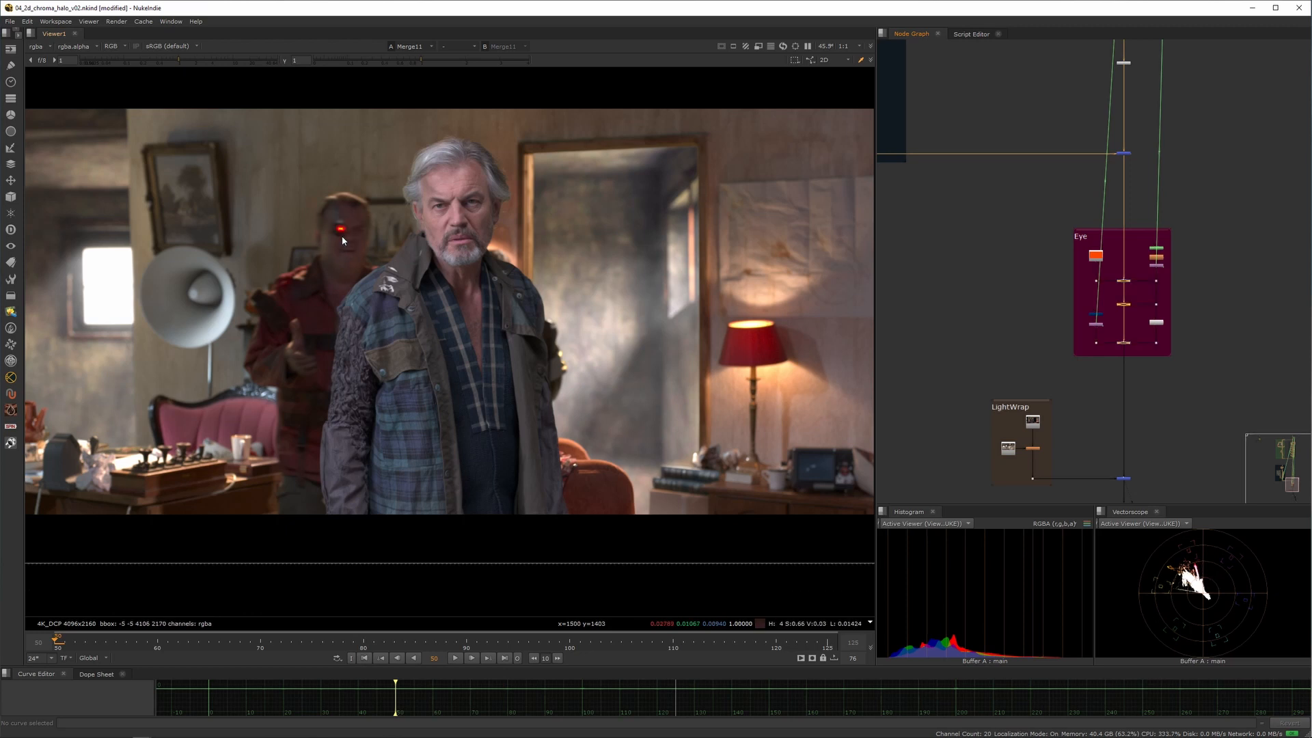
{"action": "key", "text": "d"}
{"action": "key", "text": "d"}
{"action": "key", "text": "d"}
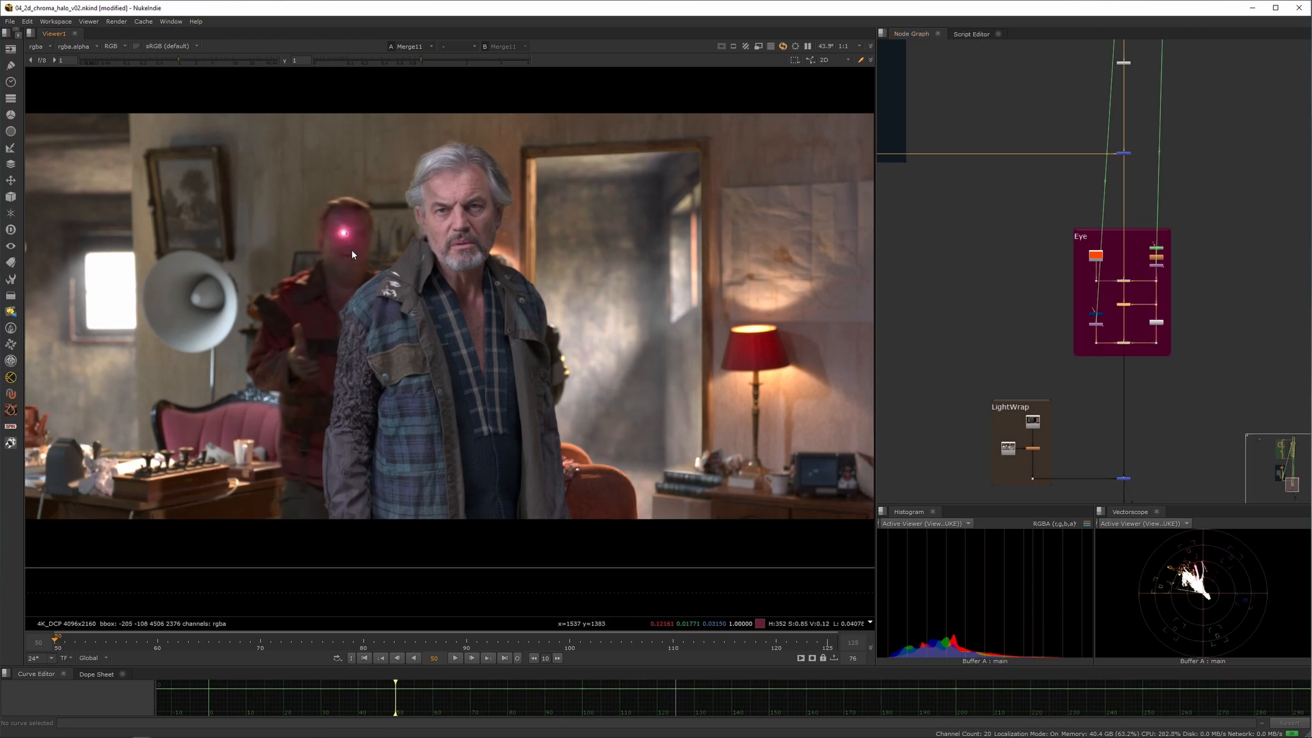
- Select the finishing nodes below the LightWrap merge and view the output at Crop4
{"action": "scroll", "coordinate": [363, 252], "scroll_direction": "down", "scroll_amount": 2}
{"action": "middle_click_drag", "start_coordinate": [1116, 391], "coordinate": [1133, 236]}
{"action": "left_click_drag", "start_coordinate": [1180, 306], "coordinate": [1123, 390]}
{"action": "middle_click_drag", "start_coordinate": [1125, 400], "coordinate": [1148, 330]}
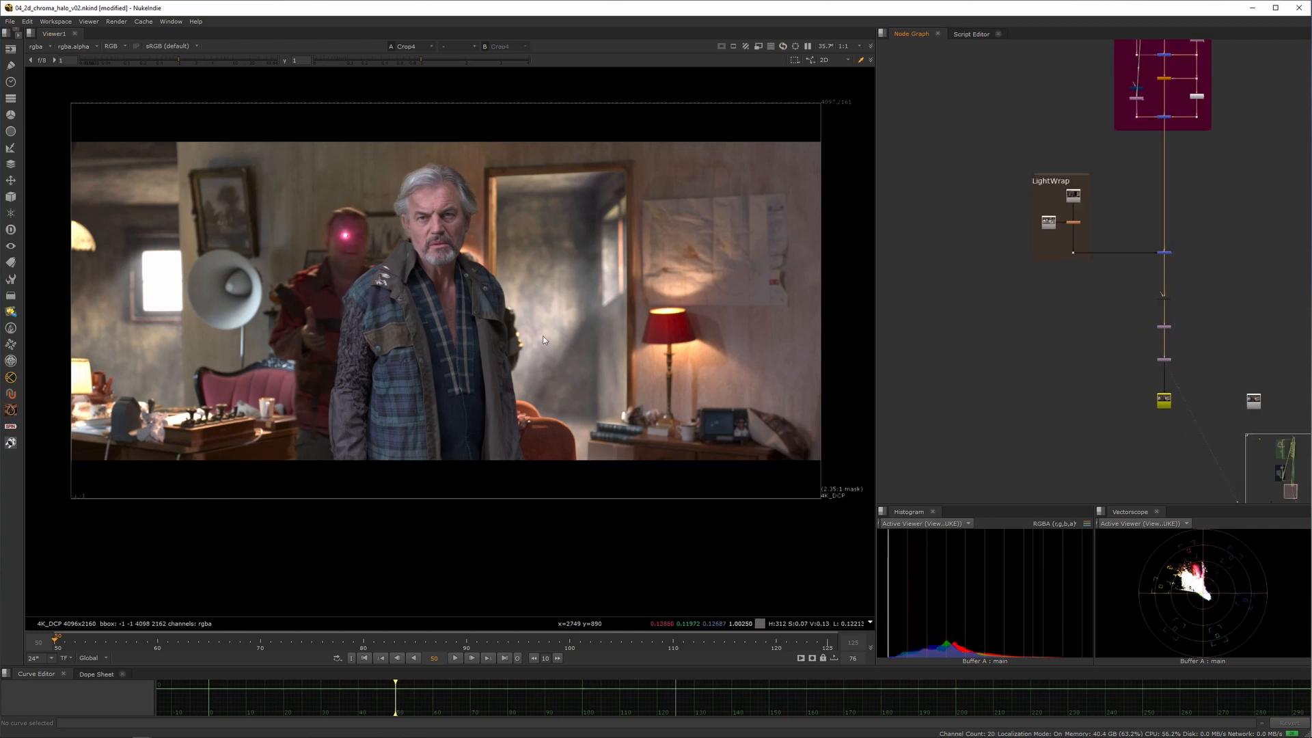
{"action": "key", "text": "1"}
{"action": "middle_click_drag", "start_coordinate": [427, 335], "coordinate": [441, 342]}
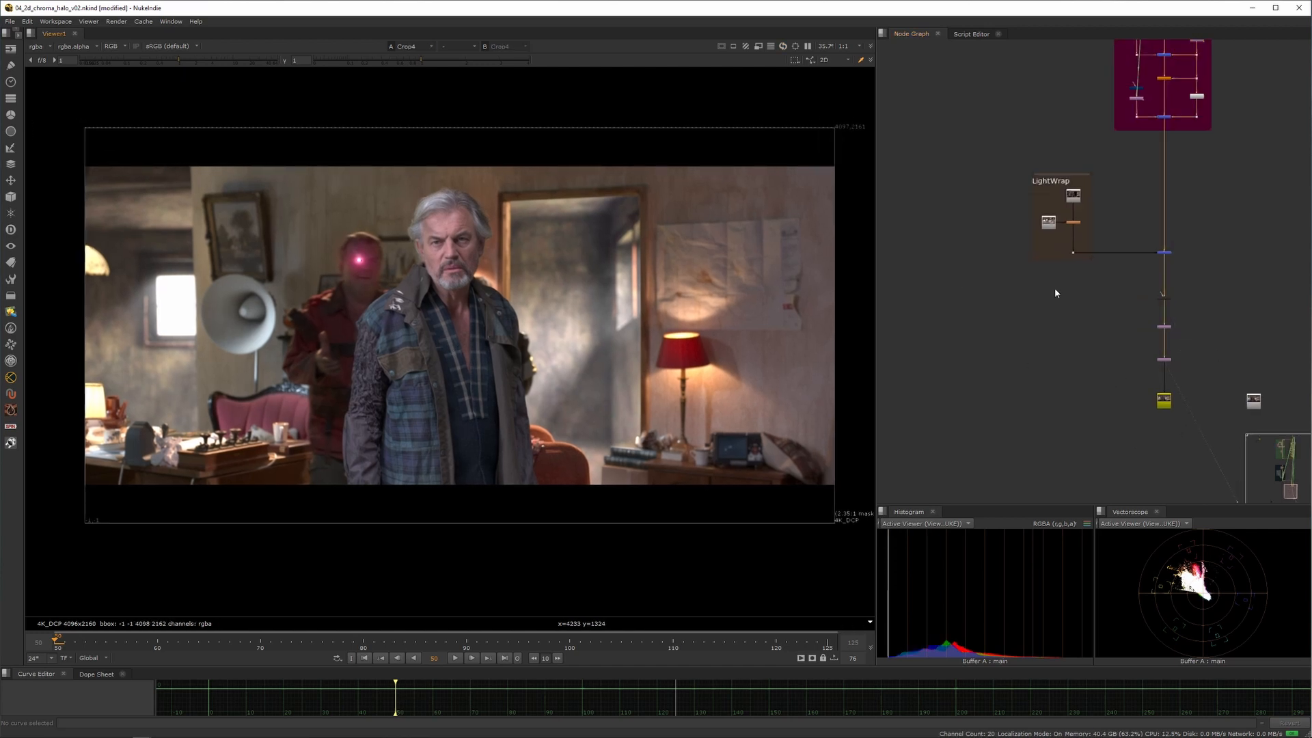
- Compare the composite at Merge11 with the Crop4 output
{"action": "key", "text": "2"}
{"action": "scroll", "coordinate": [602, 279], "scroll_direction": "down", "scroll_amount": 6}
{"action": "scroll", "coordinate": [602, 279], "scroll_direction": "up", "scroll_amount": 6}
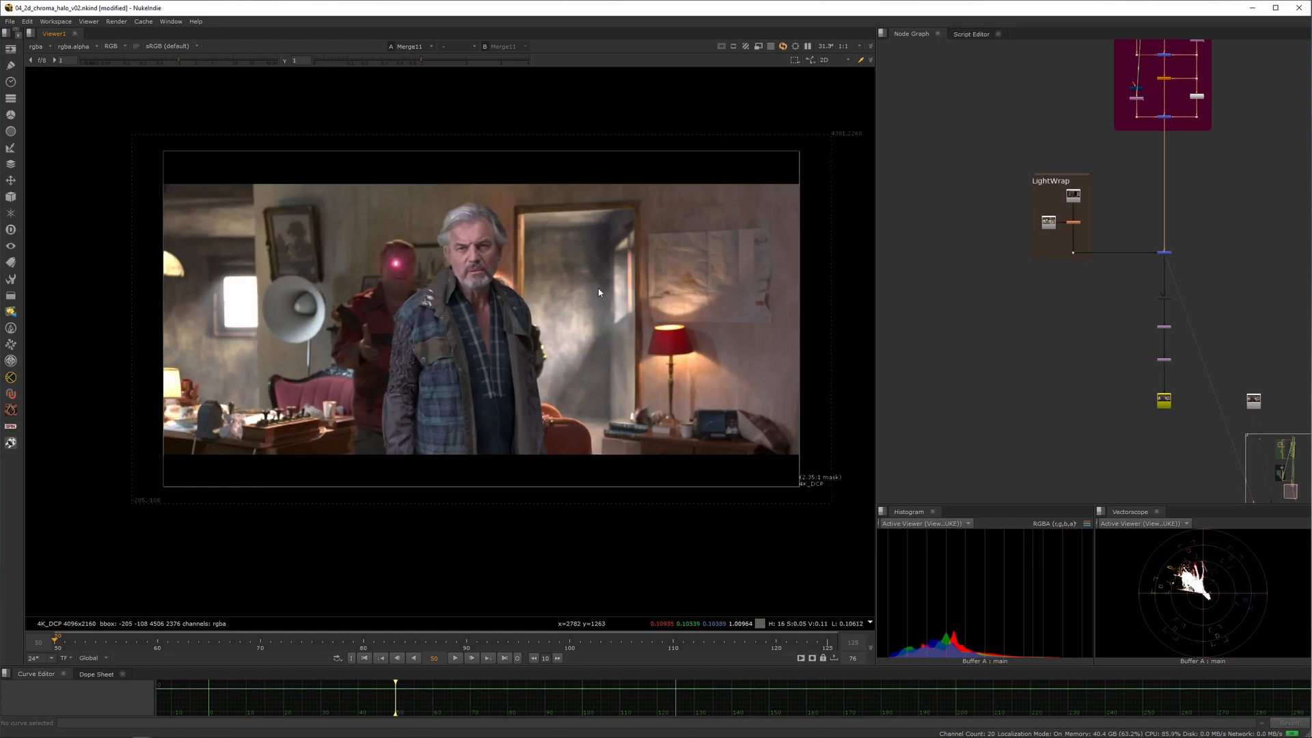
{"action": "scroll", "coordinate": [603, 282], "scroll_direction": "down", "scroll_amount": 3}
{"action": "key", "text": "1"}
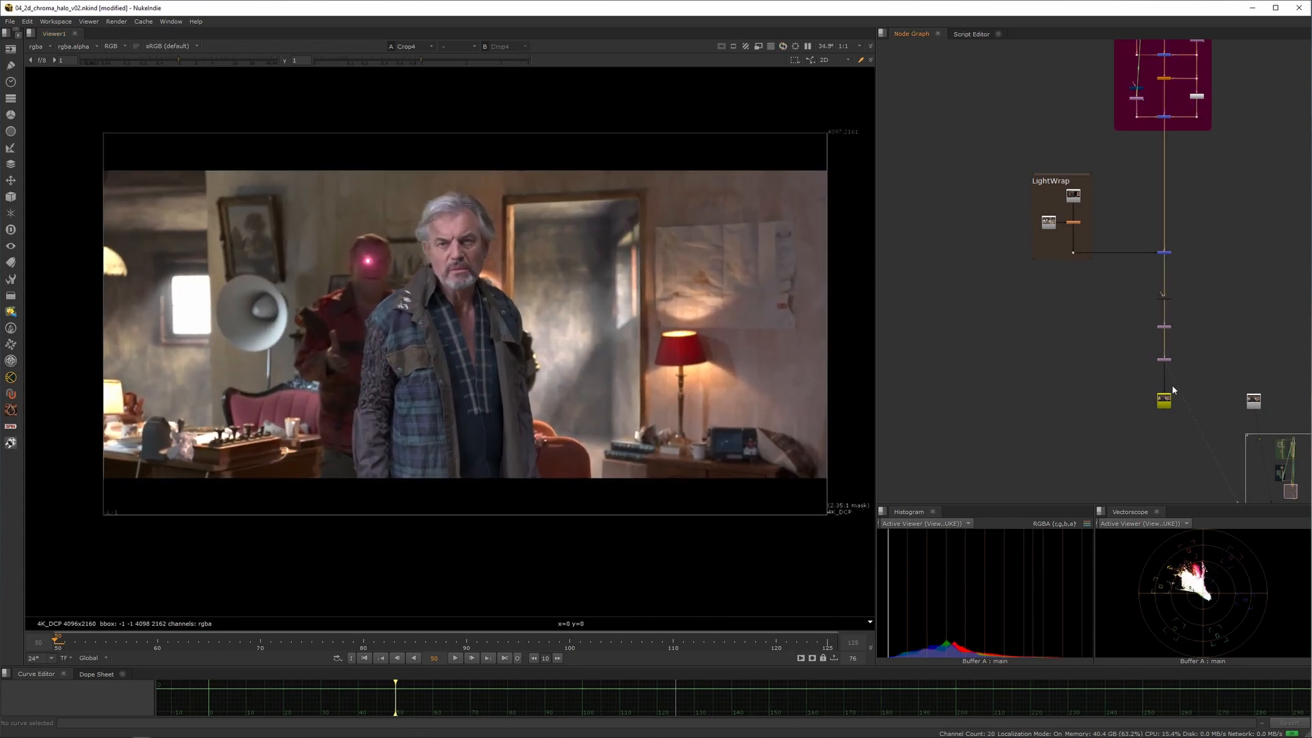
- Play the rendered composite from Read3 in the full-screen viewer and return to the first frame
{"action": "middle_click_drag", "start_coordinate": [1136, 375], "coordinate": [1053, 328]}
{"action": "key", "text": "space"}
{"action": "key", "text": "f"}
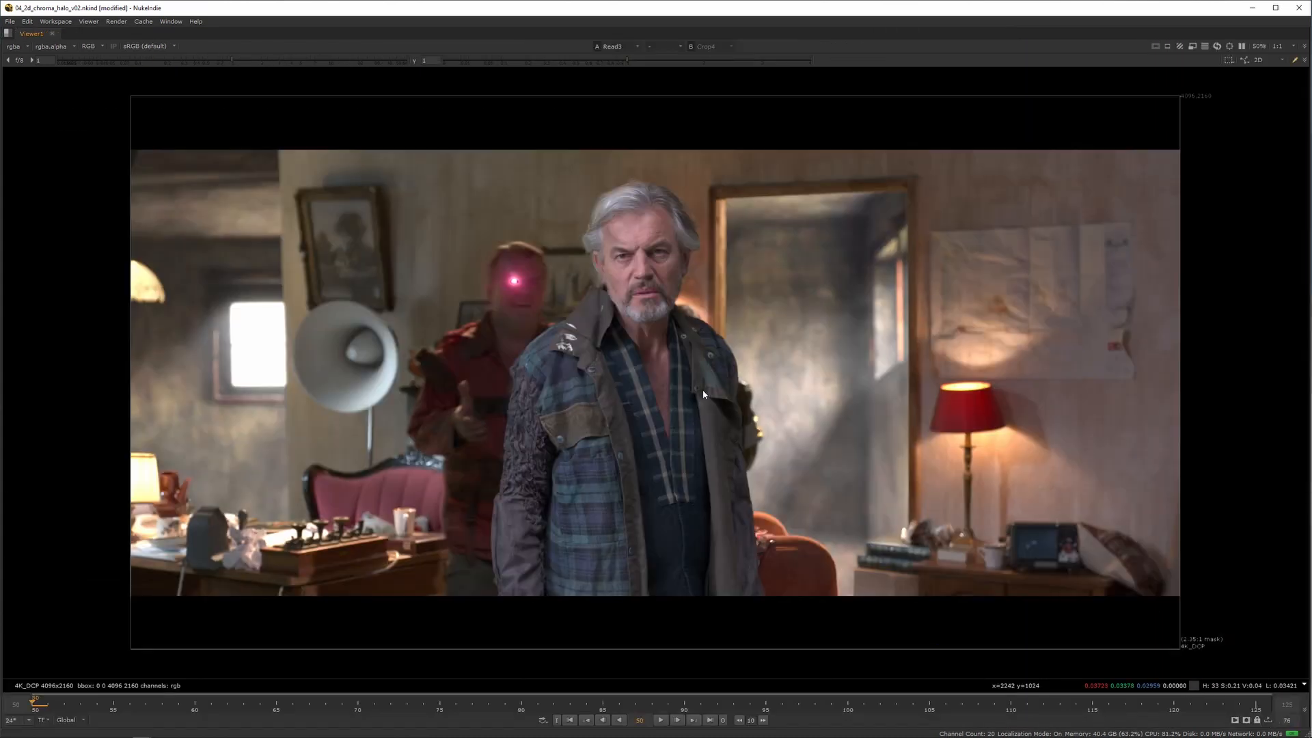
{"action": "left_click", "coordinate": [659, 720]}
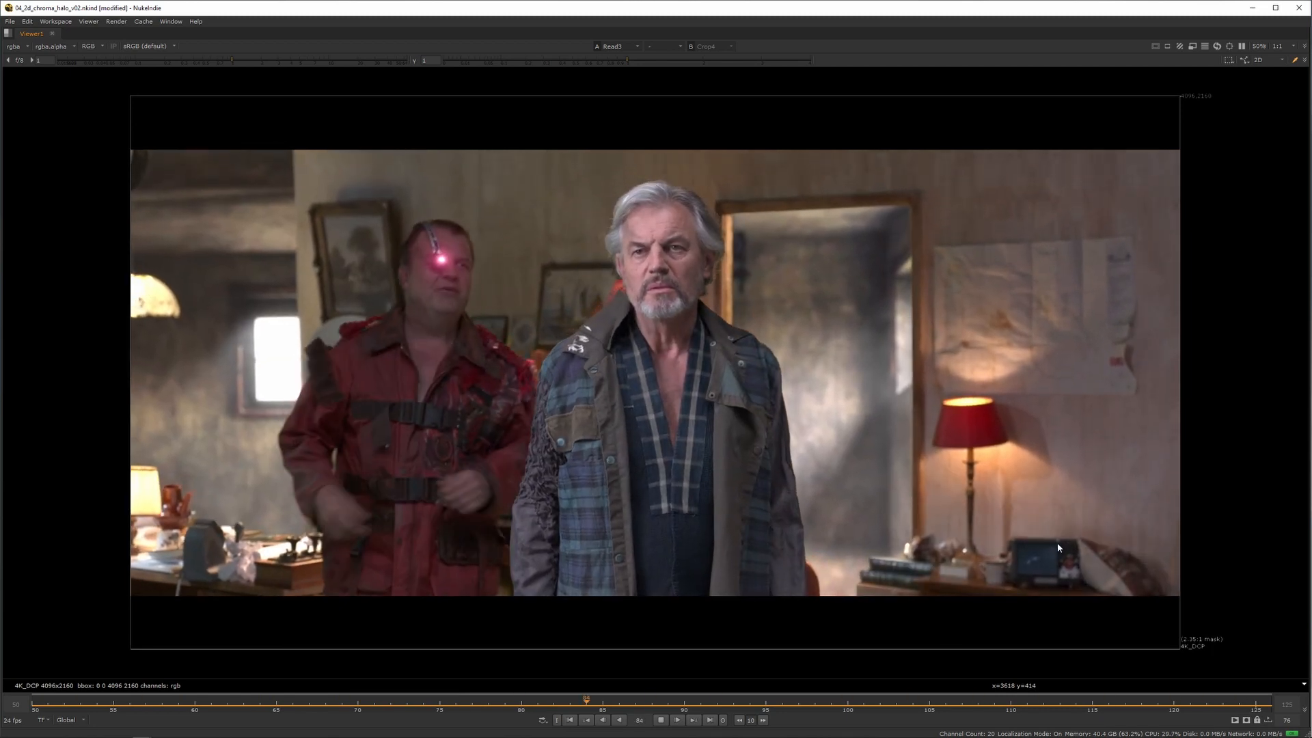
{"action": "left_click", "coordinate": [572, 721]}
{"action": "key", "text": "space"}
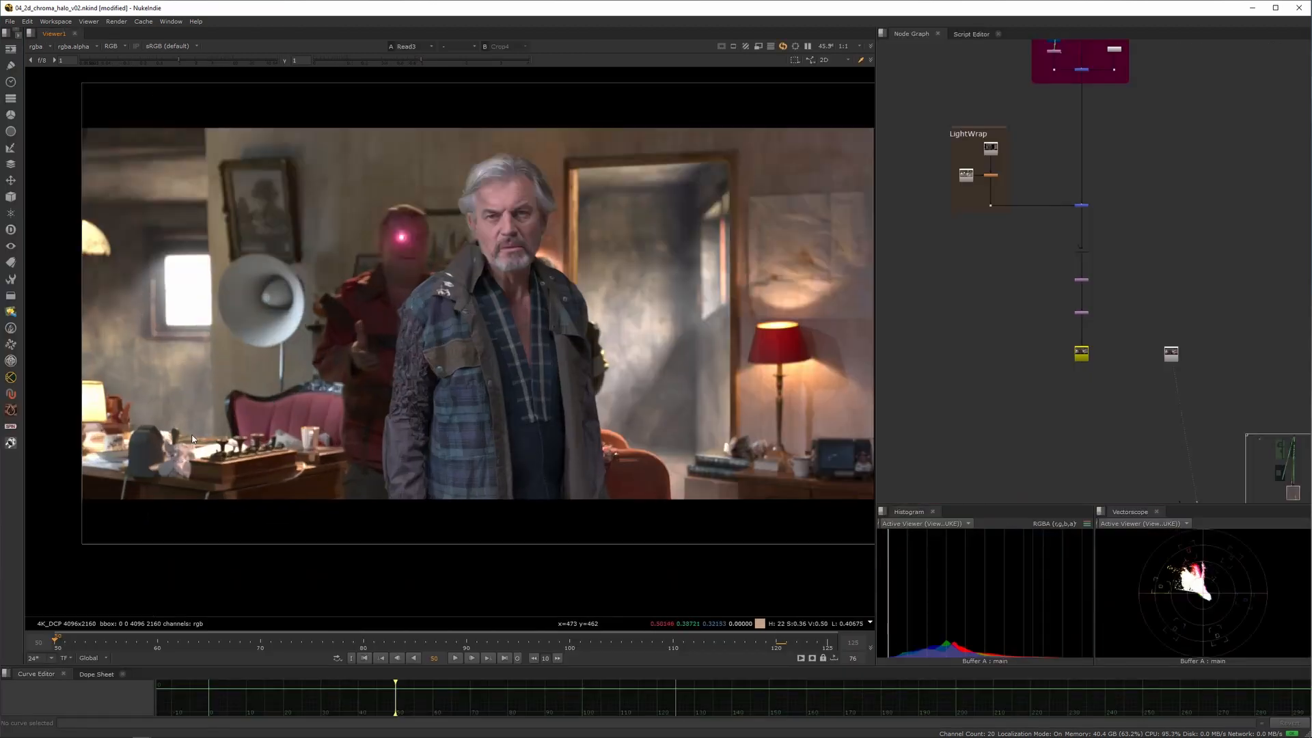
- Inspect the edges of the teapot, chair and table objects up close in the rendered composite
{"action": "scroll", "coordinate": [192, 439], "scroll_direction": "up", "scroll_amount": 10}
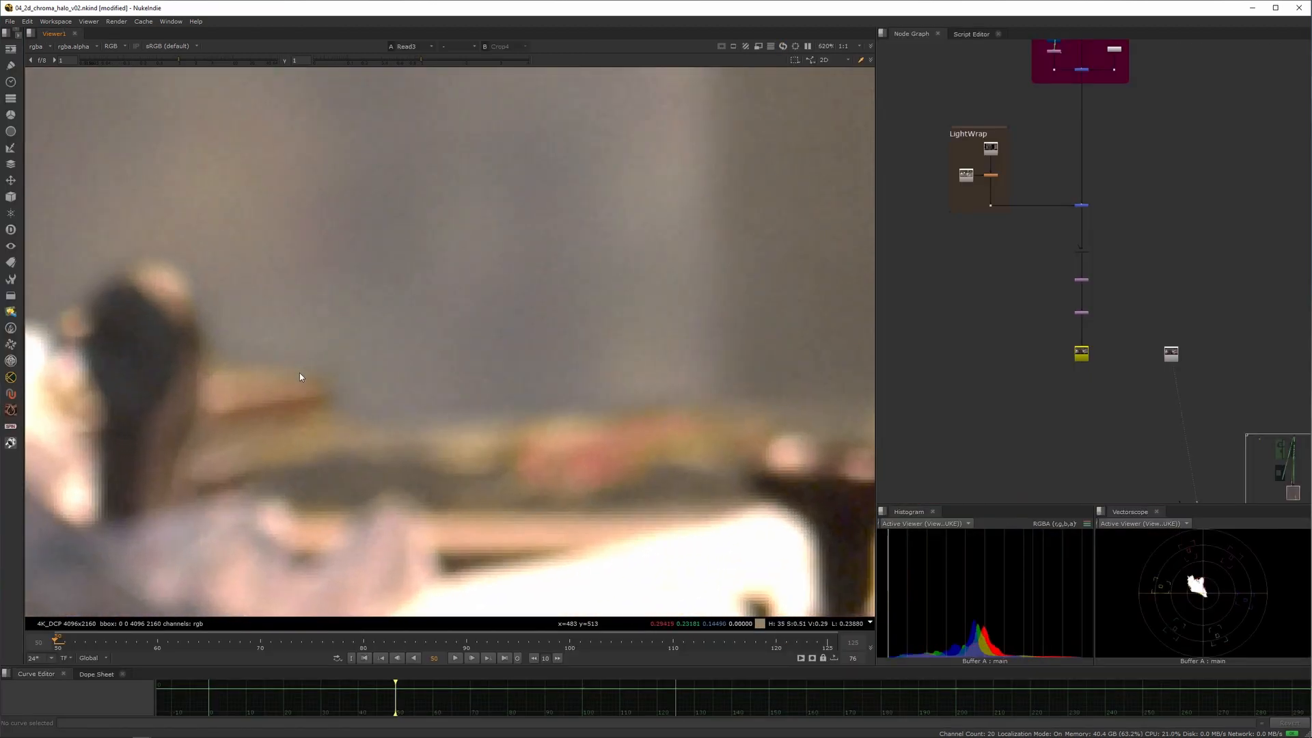
{"action": "scroll", "coordinate": [483, 384], "scroll_direction": "down", "scroll_amount": 4}
{"action": "middle_click_drag", "start_coordinate": [438, 422], "coordinate": [535, 479]}
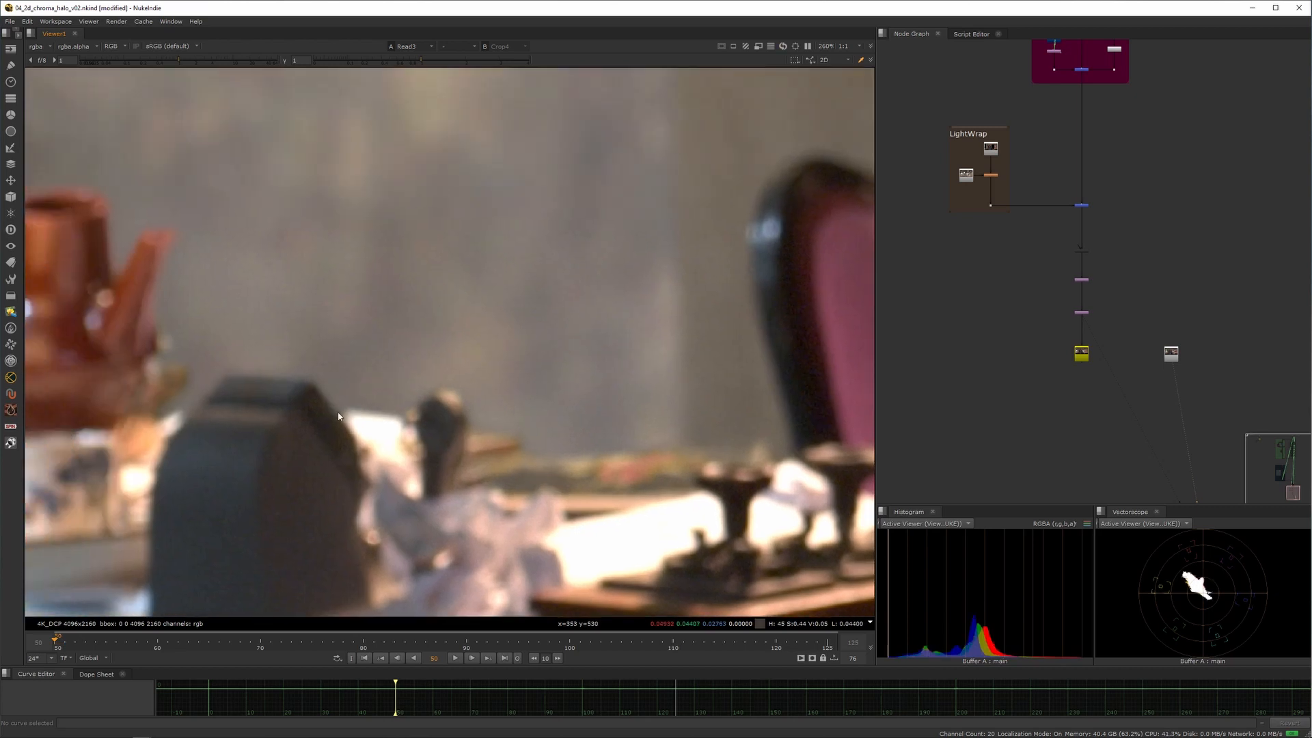
{"action": "scroll", "coordinate": [366, 410], "scroll_direction": "up", "scroll_amount": 1}
- Select EdgeBlur2 and the alpha blending Grade8 on the main pipe and open Grade8's properties
{"action": "middle_click_drag", "start_coordinate": [1066, 207], "coordinate": [1042, 479]}
{"action": "middle_click_drag", "start_coordinate": [1025, 68], "coordinate": [1034, 346]}
{"action": "scroll", "coordinate": [1080, 256], "scroll_direction": "up", "scroll_amount": 4}
{"action": "middle_click_drag", "start_coordinate": [1086, 233], "coordinate": [1109, 324]}
{"action": "scroll", "coordinate": [1108, 324], "scroll_direction": "up", "scroll_amount": 2}
{"action": "left_click_drag", "start_coordinate": [1077, 326], "coordinate": [1078, 397]}
{"action": "middle_click_drag", "start_coordinate": [1126, 343], "coordinate": [1177, 281]}
{"action": "double_click", "coordinate": [1128, 318]}
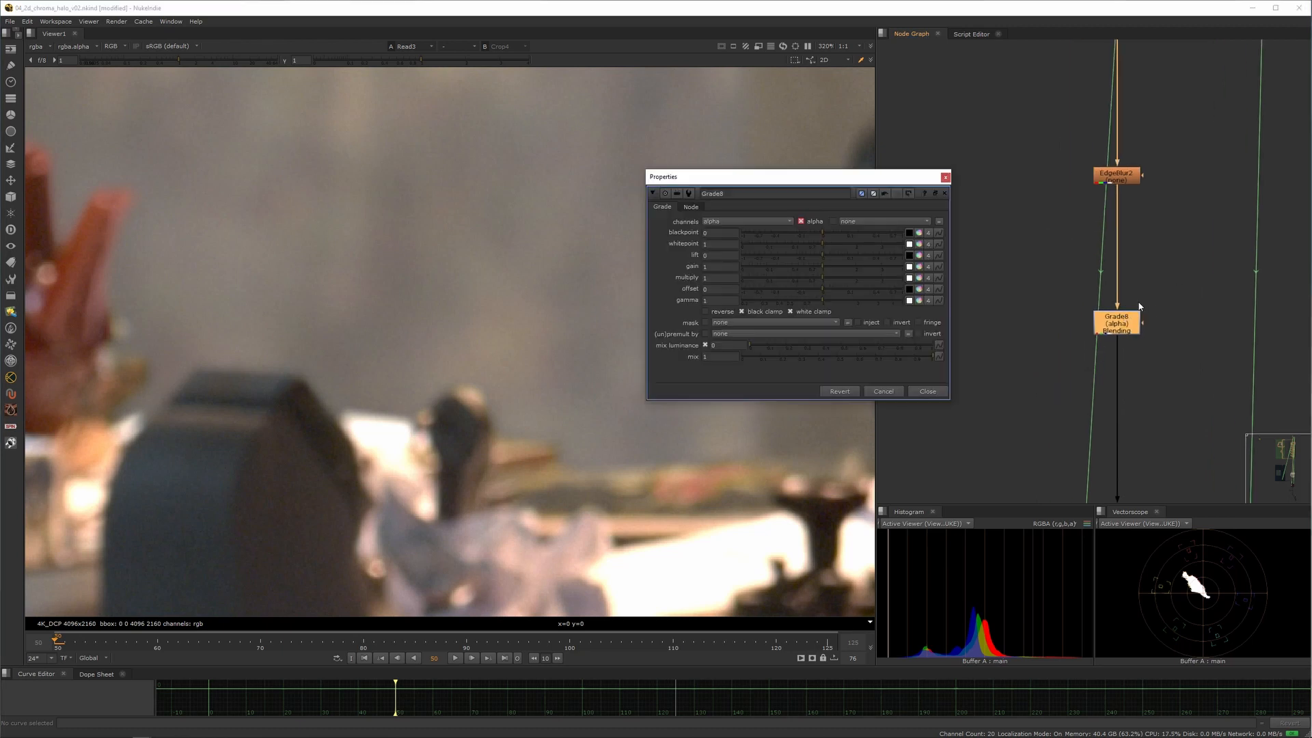
- Try Grade8 alpha gamma values between 0.4 and 0.85 against the Crop4 table edges, and cancel the changes
{"action": "left_click_drag", "start_coordinate": [854, 183], "coordinate": [1016, 126]}
{"action": "middle_click_drag", "start_coordinate": [643, 374], "coordinate": [555, 312]}
{"action": "left_click_drag", "start_coordinate": [982, 245], "coordinate": [984, 246]}
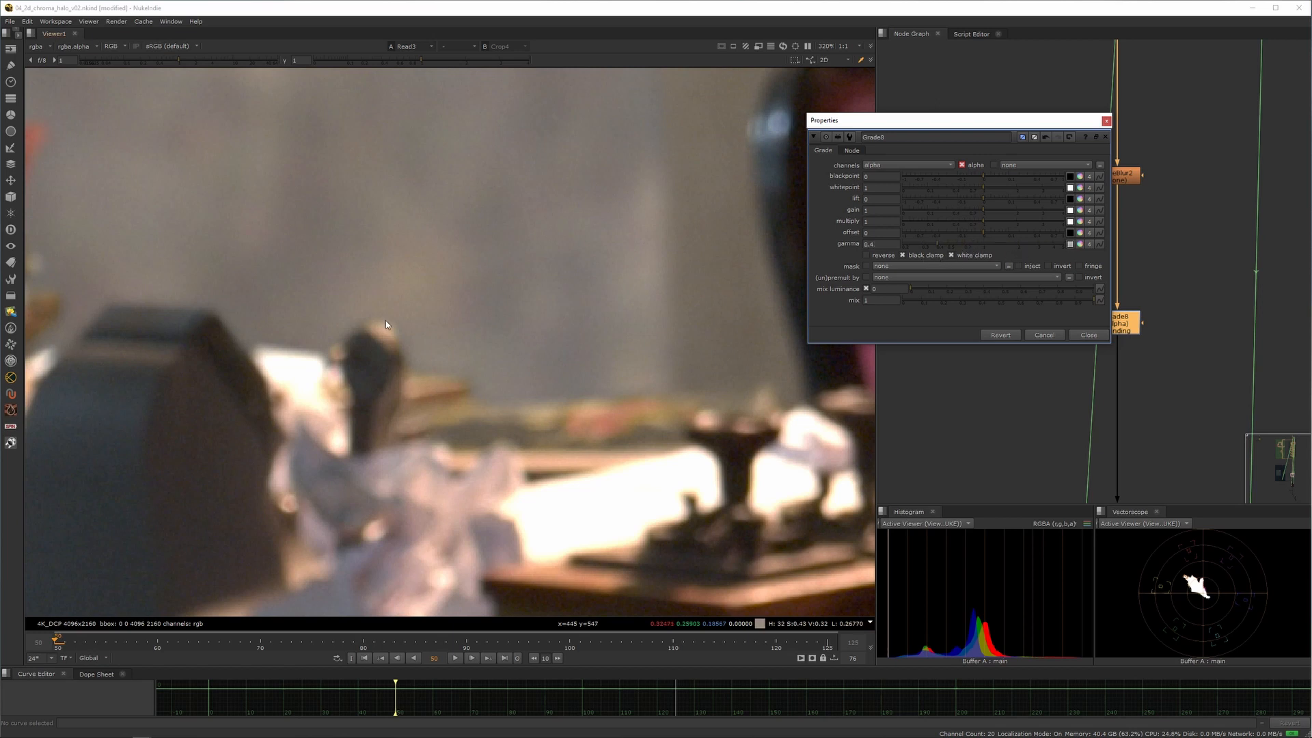
{"action": "scroll", "coordinate": [393, 324], "scroll_direction": "down", "scroll_amount": 2}
{"action": "scroll", "coordinate": [1159, 406], "scroll_direction": "down", "scroll_amount": 5}
{"action": "key", "text": "1"}
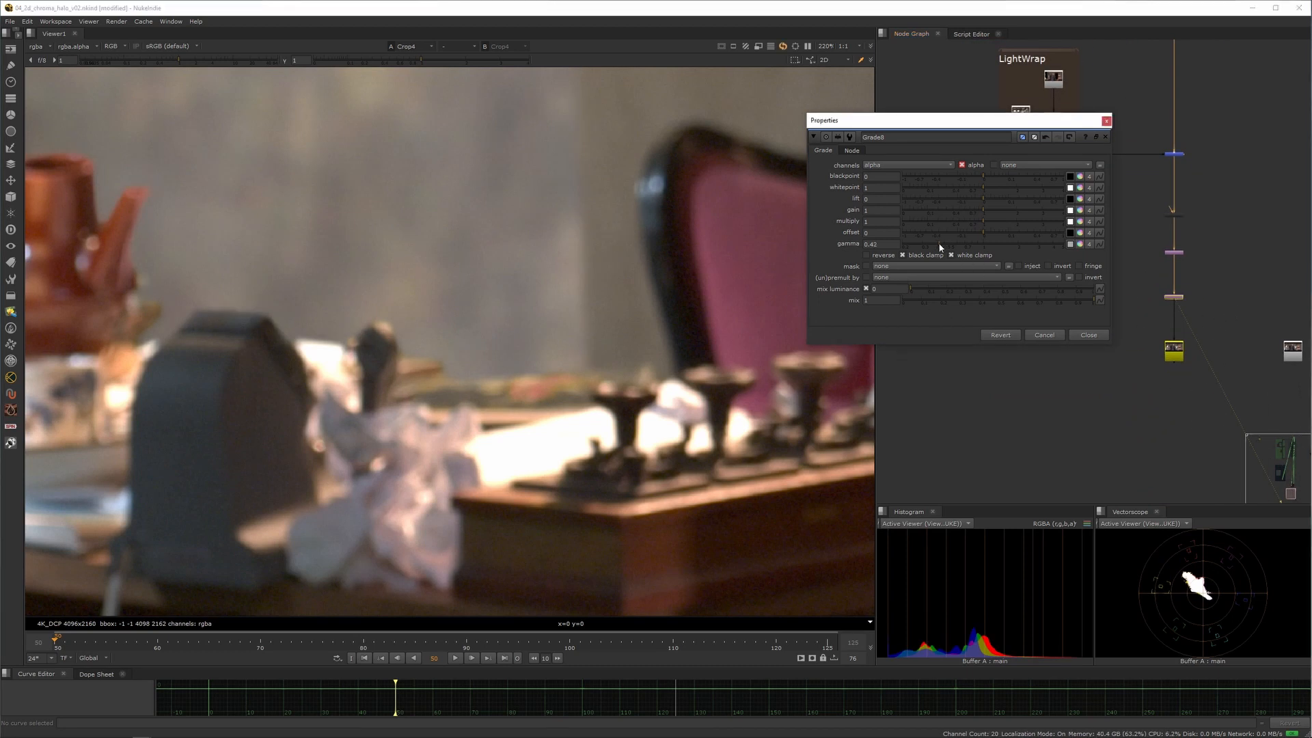
{"action": "left_click_drag", "start_coordinate": [998, 248], "coordinate": [972, 251]}
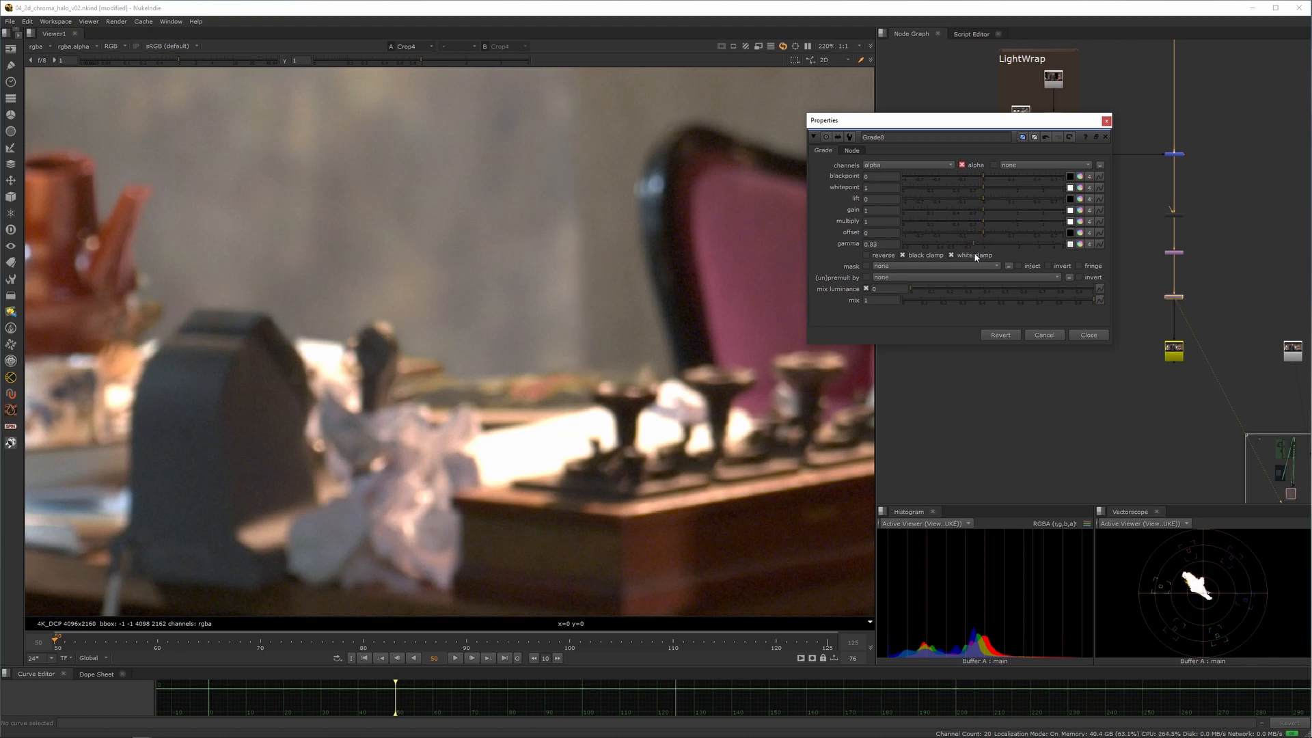
{"action": "left_click", "coordinate": [1045, 336]}
- Set the gamma of the alpha blending Grade8 node to 0.66
{"action": "scroll", "coordinate": [1185, 85], "scroll_direction": "up", "scroll_amount": 1}
{"action": "middle_click_drag", "start_coordinate": [1186, 86], "coordinate": [1099, 307]}
{"action": "middle_click_drag", "start_coordinate": [1099, 85], "coordinate": [1087, 451]}
{"action": "middle_click_drag", "start_coordinate": [1122, 261], "coordinate": [1110, 457]}
{"action": "middle_click_drag", "start_coordinate": [1091, 164], "coordinate": [1085, 420]}
{"action": "scroll", "coordinate": [1050, 411], "scroll_direction": "up", "scroll_amount": 3}
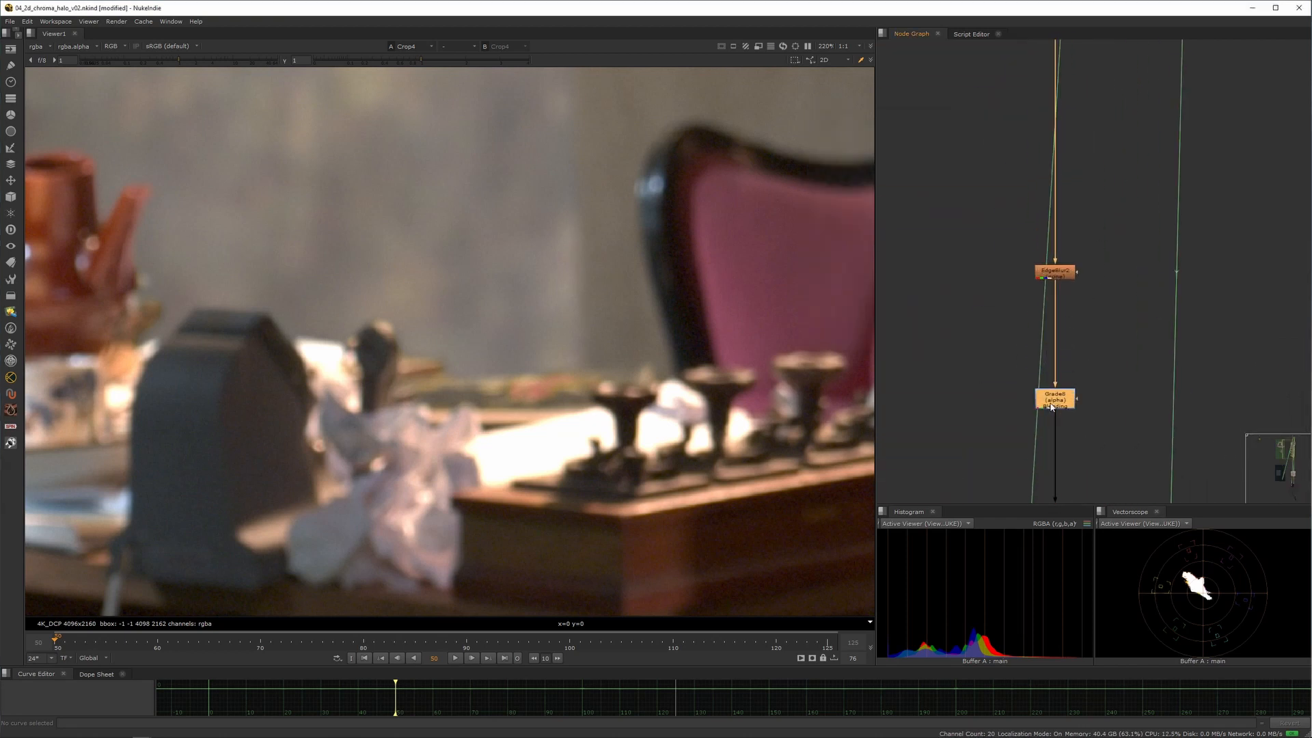
{"action": "double_click", "coordinate": [1052, 406]}
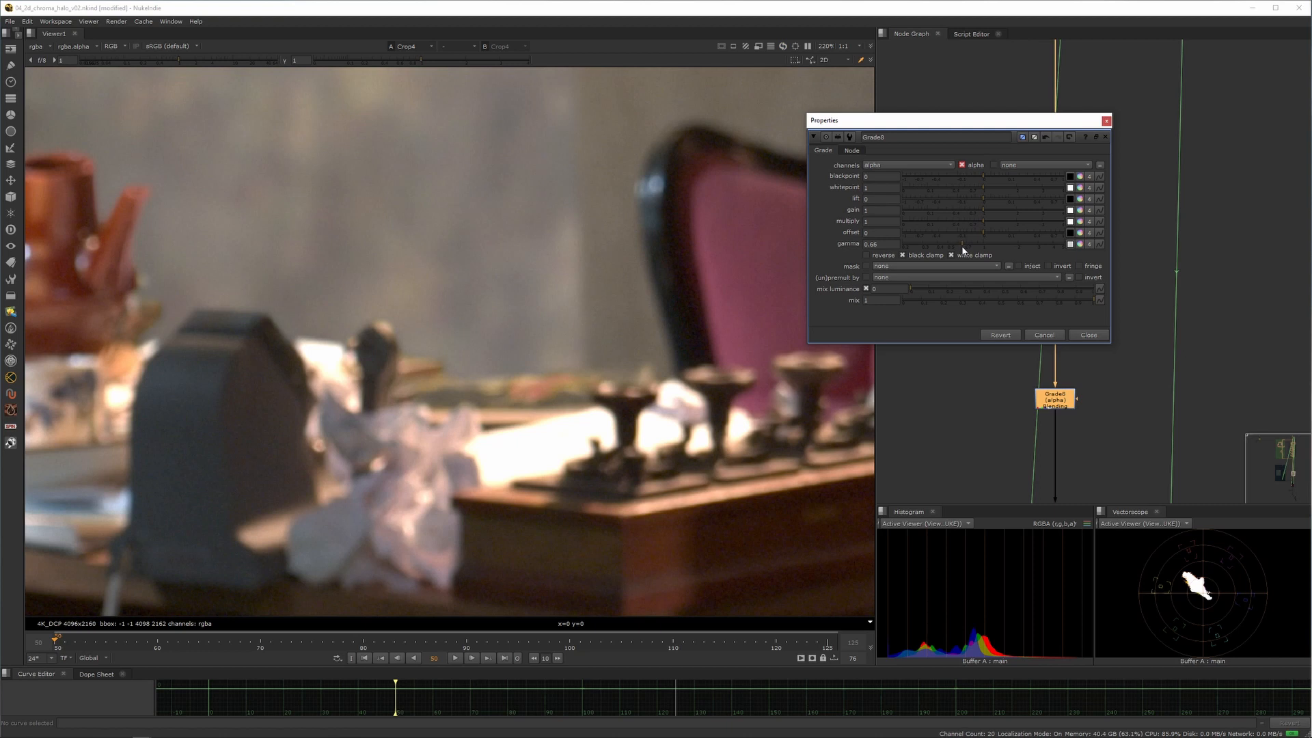
{"action": "left_click", "coordinate": [1084, 339]}
- Review the whole Crop4 composite and return to the write node at the end of the script
{"action": "scroll", "coordinate": [581, 260], "scroll_direction": "down", "scroll_amount": 12}
{"action": "middle_click_drag", "start_coordinate": [547, 290], "coordinate": [319, 401]}
{"action": "scroll", "coordinate": [455, 333], "scroll_direction": "up", "scroll_amount": 4}
{"action": "mouse_move", "coordinate": [454, 323]}
{"action": "middle_mouse_down"}
{"action": "mouse_move", "coordinate": [528, 339]}
{"action": "mouse_move", "coordinate": [479, 326]}
{"action": "middle_mouse_up"}
{"action": "scroll", "coordinate": [527, 338], "scroll_direction": "up", "scroll_amount": 3}
{"action": "scroll", "coordinate": [478, 326], "scroll_direction": "down", "scroll_amount": 1}
{"action": "scroll", "coordinate": [1195, 280], "scroll_direction": "down", "scroll_amount": 9}
{"action": "middle_click_drag", "start_coordinate": [1119, 354], "coordinate": [1005, 147]}
{"action": "scroll", "coordinate": [1087, 379], "scroll_direction": "up", "scroll_amount": 6}
{"action": "middle_click_drag", "start_coordinate": [1129, 315], "coordinate": [1190, 377]}
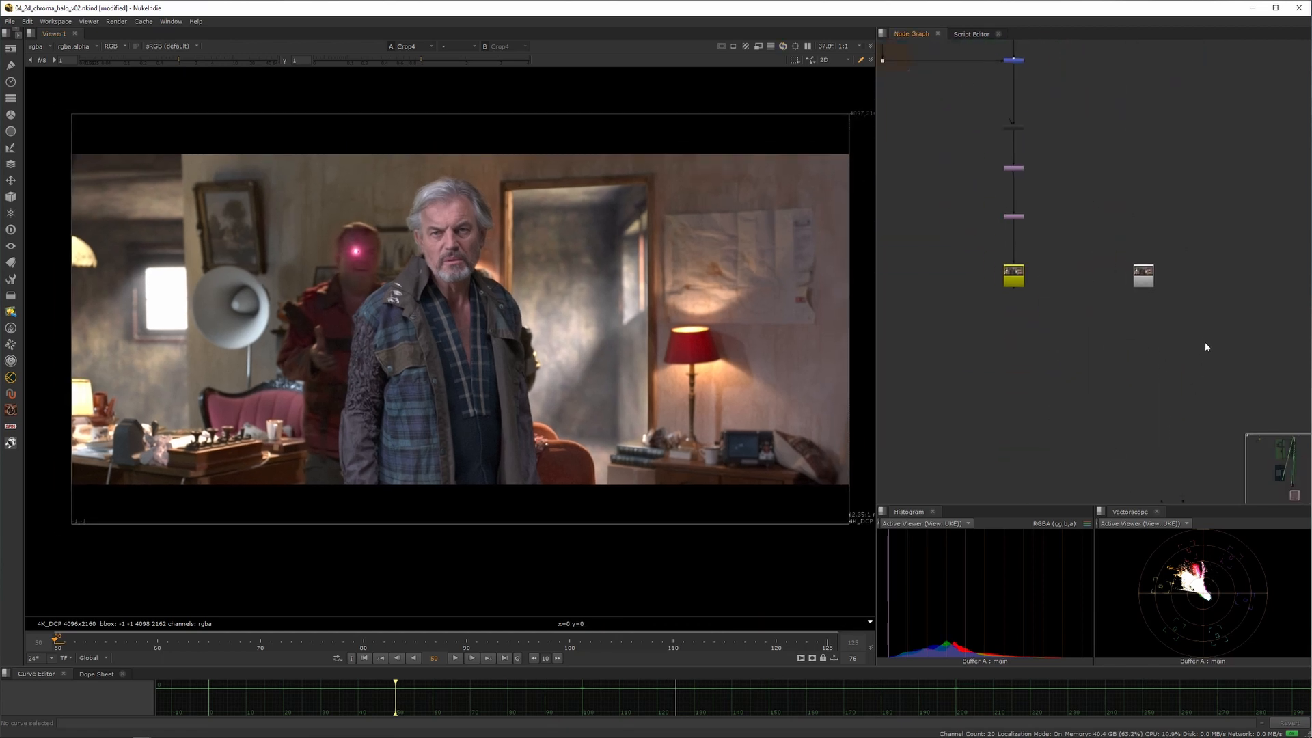
- Play the rendered Read3 composite again full screen and stop it partway through the shot
{"action": "key", "text": "space"}
{"action": "key", "text": "f"}
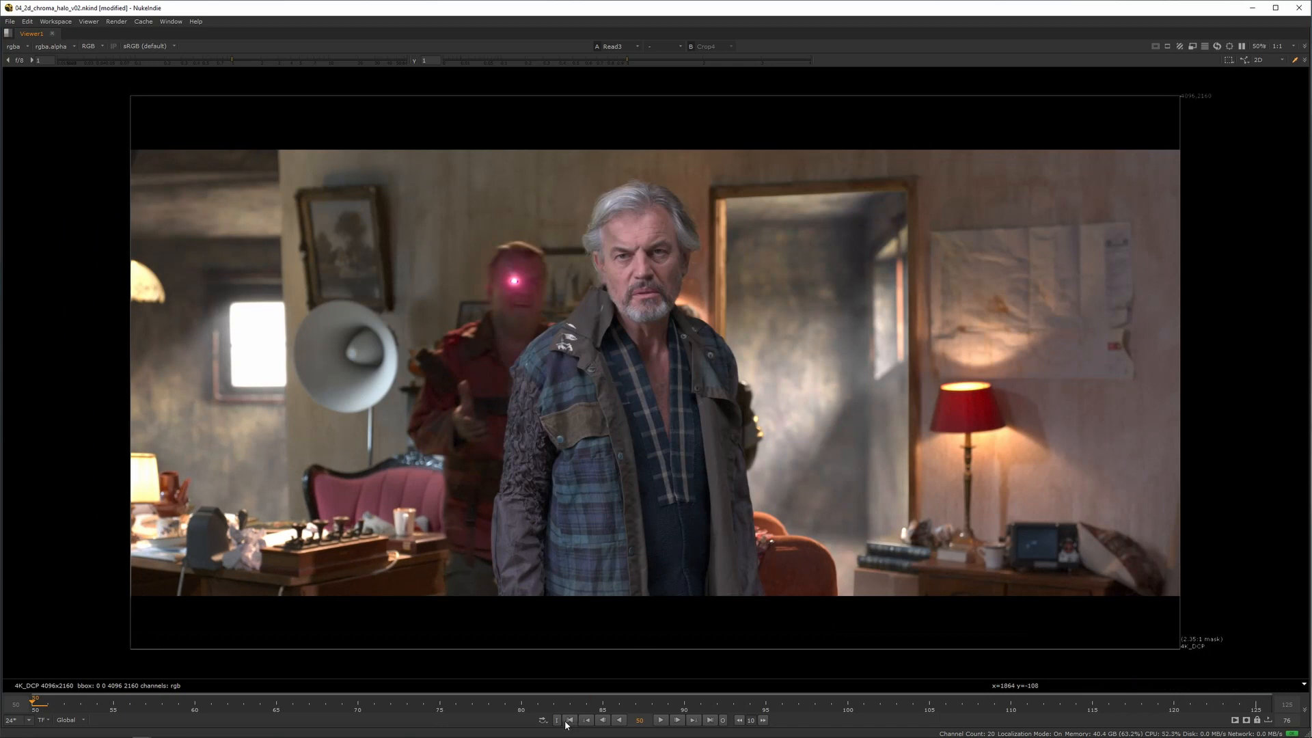
{"action": "left_click", "coordinate": [661, 720]}
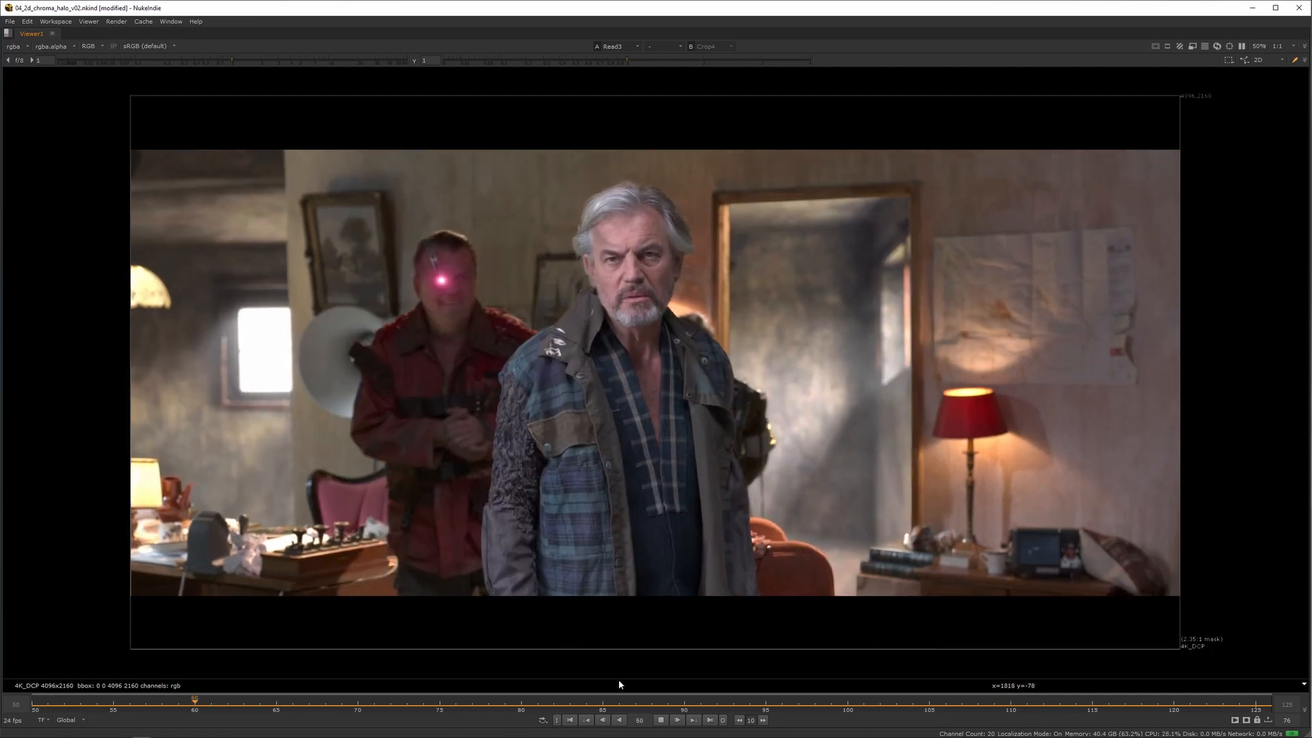
{"action": "left_click", "coordinate": [660, 720]}
{"action": "key", "text": "space"}
- Return to the Edge_Despill group and select the Keymix nodes along its main pipe
{"action": "middle_click_drag", "start_coordinate": [1089, 291], "coordinate": [1149, 374]}
{"action": "scroll", "coordinate": [1132, 348], "scroll_direction": "down", "scroll_amount": 5}
{"action": "middle_click_drag", "start_coordinate": [1083, 71], "coordinate": [1102, 273]}
{"action": "middle_click_drag", "start_coordinate": [1071, 212], "coordinate": [1060, 412]}
{"action": "scroll", "coordinate": [1059, 318], "scroll_direction": "down", "scroll_amount": 3}
{"action": "middle_click_drag", "start_coordinate": [1101, 243], "coordinate": [1089, 416]}
{"action": "scroll", "coordinate": [1072, 230], "scroll_direction": "up", "scroll_amount": 6}
{"action": "middle_click_drag", "start_coordinate": [1161, 304], "coordinate": [1066, 213]}
{"action": "left_click_drag", "start_coordinate": [1107, 175], "coordinate": [1067, 488]}
{"action": "middle_click_drag", "start_coordinate": [1091, 459], "coordinate": [1082, 323]}
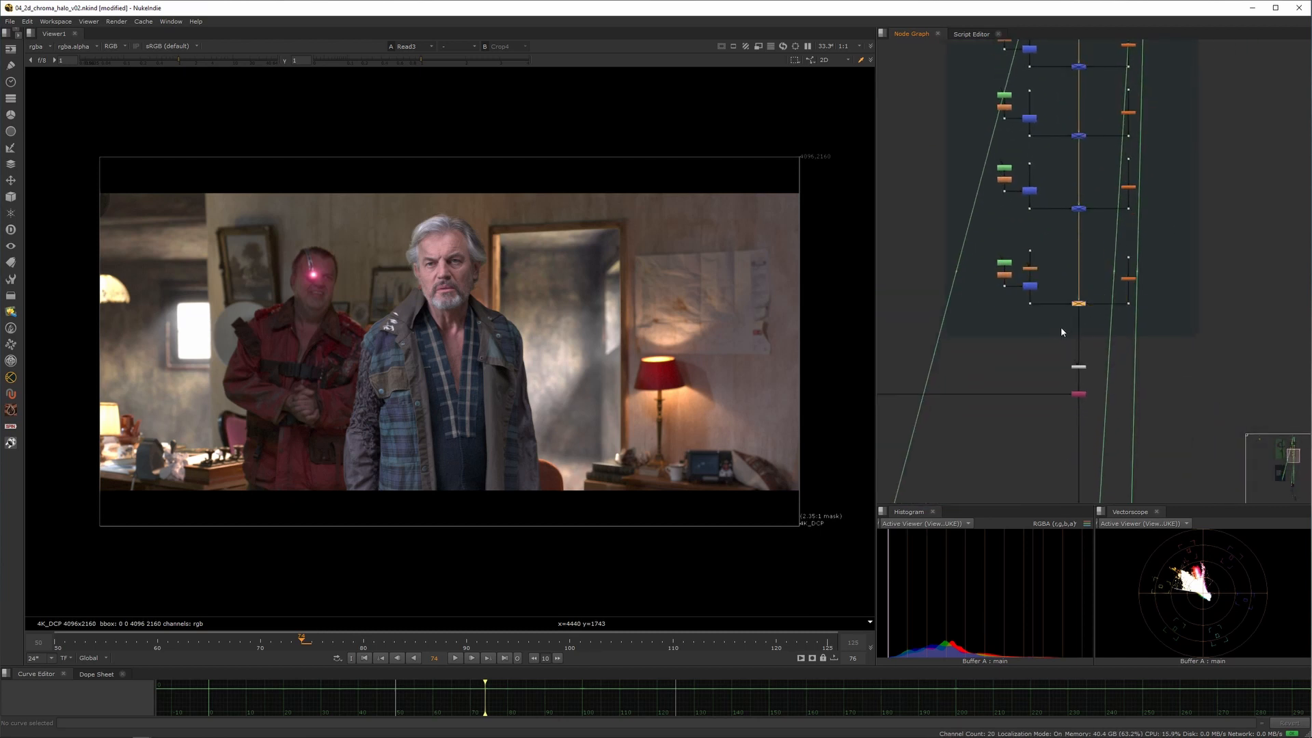
- Return to the end of the script and view the Crop4 output at the current frame
{"action": "middle_click_drag", "start_coordinate": [1103, 435], "coordinate": [1060, 247]}
{"action": "scroll", "coordinate": [1060, 247], "scroll_direction": "down", "scroll_amount": 4}
{"action": "middle_click_drag", "start_coordinate": [1005, 496], "coordinate": [1011, 195]}
{"action": "scroll", "coordinate": [1056, 311], "scroll_direction": "up", "scroll_amount": 4}
{"action": "key", "text": "1"}
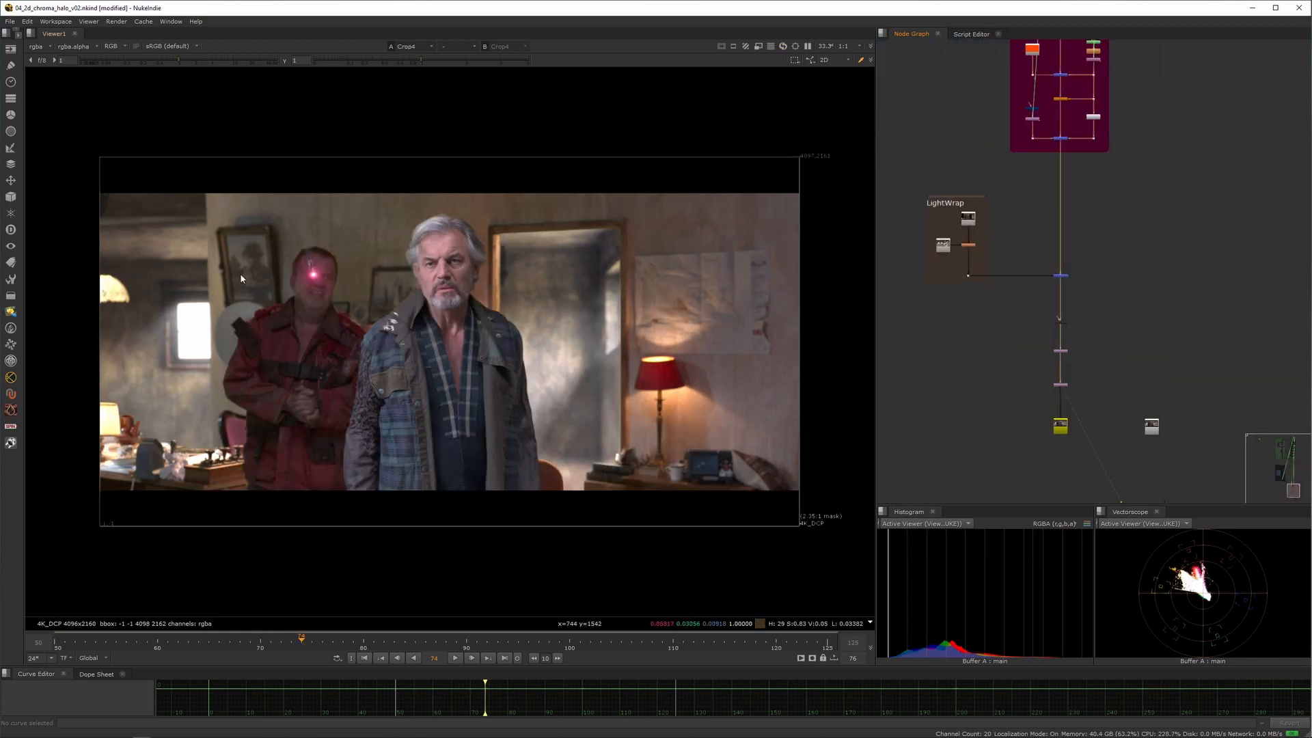
- Inspect the wall edge and picture frame behind the red-jacketed man up close in the Crop4 output
{"action": "middle_click_drag", "start_coordinate": [235, 213], "coordinate": [365, 219]}
{"action": "scroll", "coordinate": [365, 219], "scroll_direction": "up", "scroll_amount": 5}
{"action": "scroll", "coordinate": [302, 250], "scroll_direction": "up", "scroll_amount": 5}
{"action": "middle_click_drag", "start_coordinate": [302, 250], "coordinate": [337, 361]}
{"action": "key", "text": "f"}
{"action": "scroll", "coordinate": [205, 231], "scroll_direction": "up", "scroll_amount": 10}
{"action": "middle_click_drag", "start_coordinate": [277, 165], "coordinate": [272, 333]}
{"action": "scroll", "coordinate": [687, 322], "scroll_direction": "down", "scroll_amount": 10}
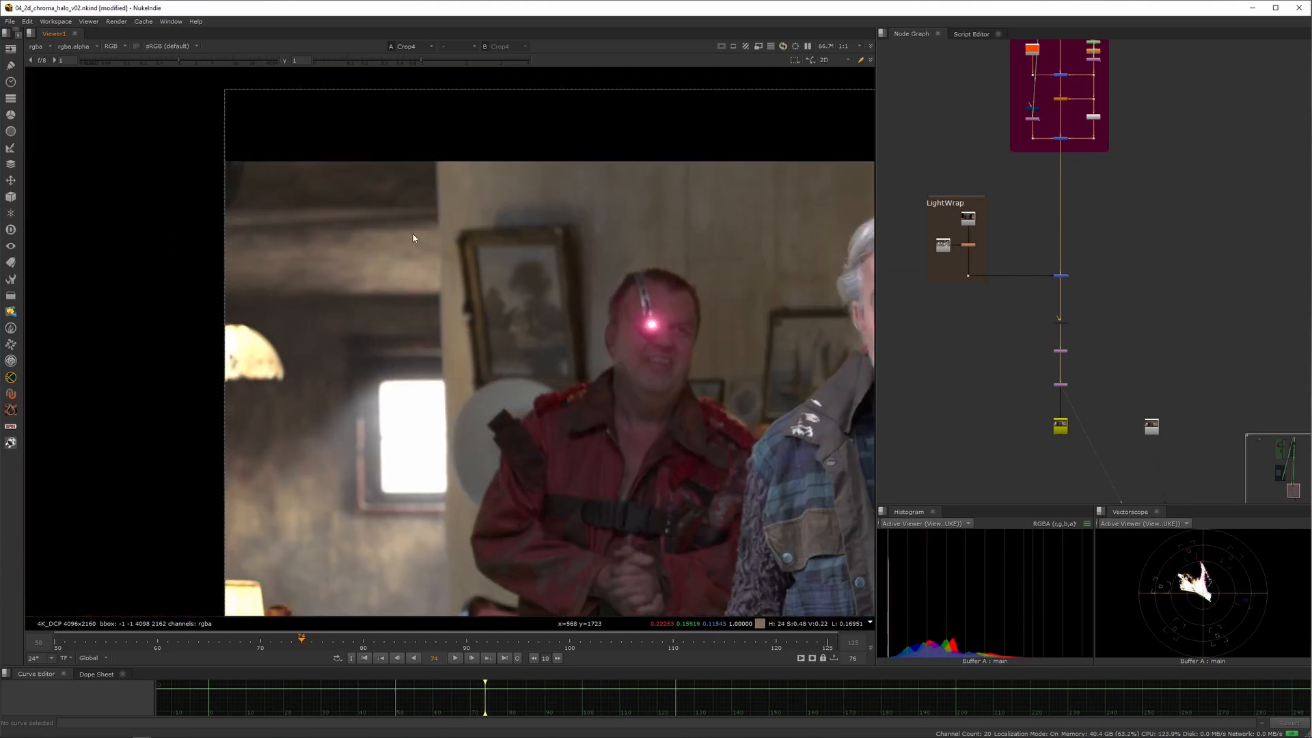
- Examine the jacket edges of the grey-haired man and the wall edge beside the picture frame in the Crop4 composite
{"action": "scroll", "coordinate": [707, 315], "scroll_direction": "up", "scroll_amount": 10}
{"action": "scroll", "coordinate": [707, 315], "scroll_direction": "down", "scroll_amount": 8}
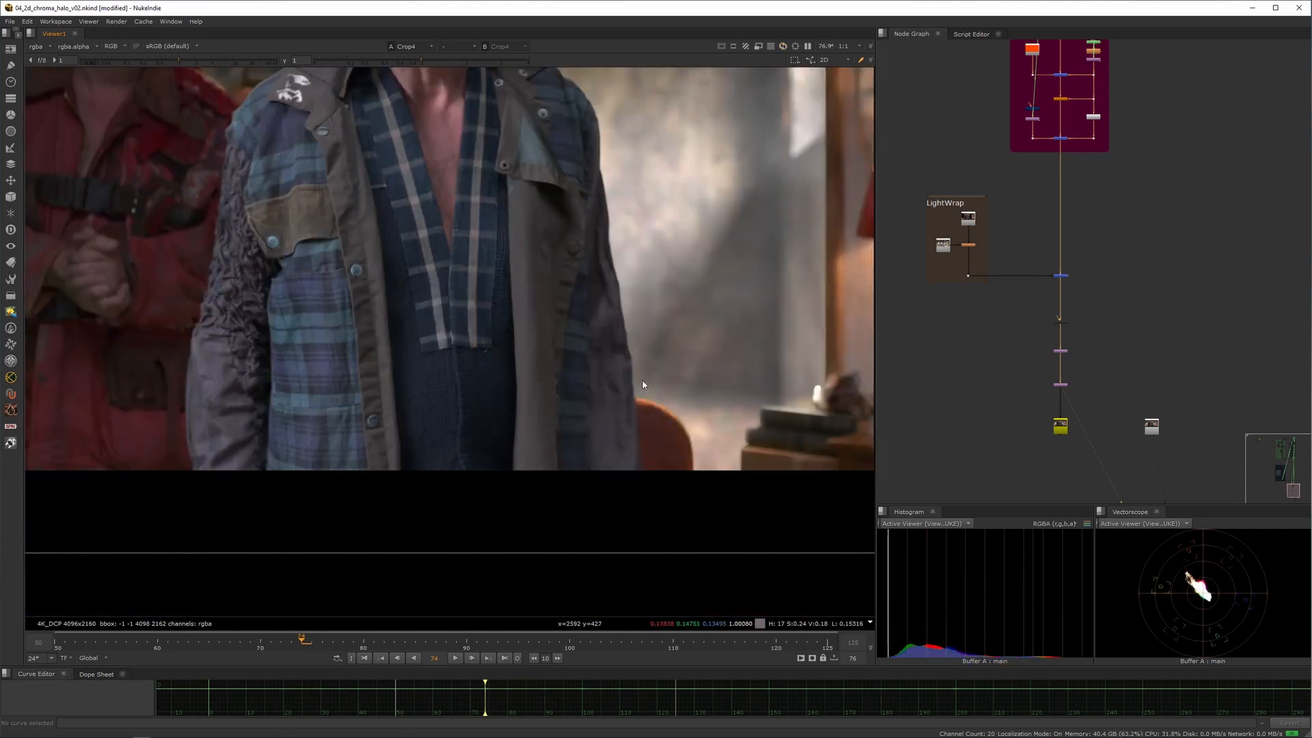
{"action": "scroll", "coordinate": [674, 402], "scroll_direction": "down", "scroll_amount": 2}
{"action": "scroll", "coordinate": [449, 330], "scroll_direction": "up", "scroll_amount": 5}
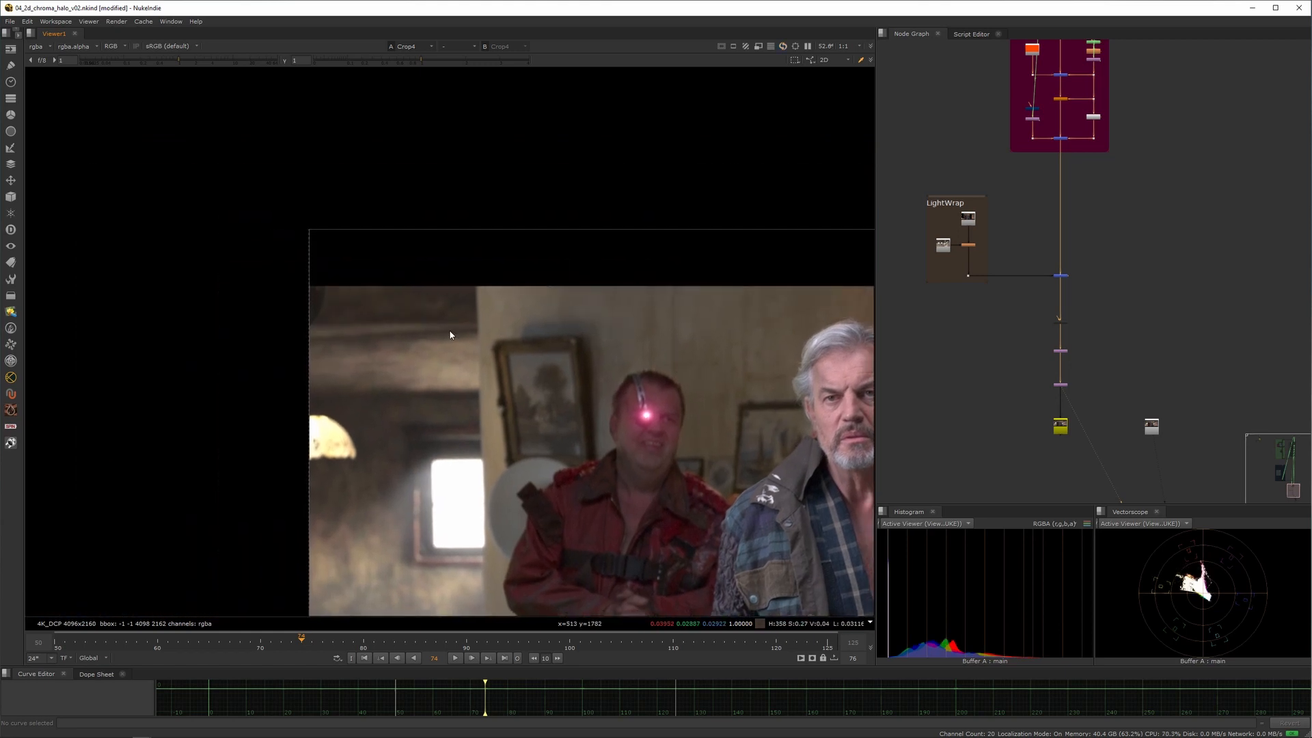
{"action": "scroll", "coordinate": [1117, 339], "scroll_direction": "up", "scroll_amount": 6}
{"action": "scroll", "coordinate": [1116, 339], "scroll_direction": "down", "scroll_amount": 6}
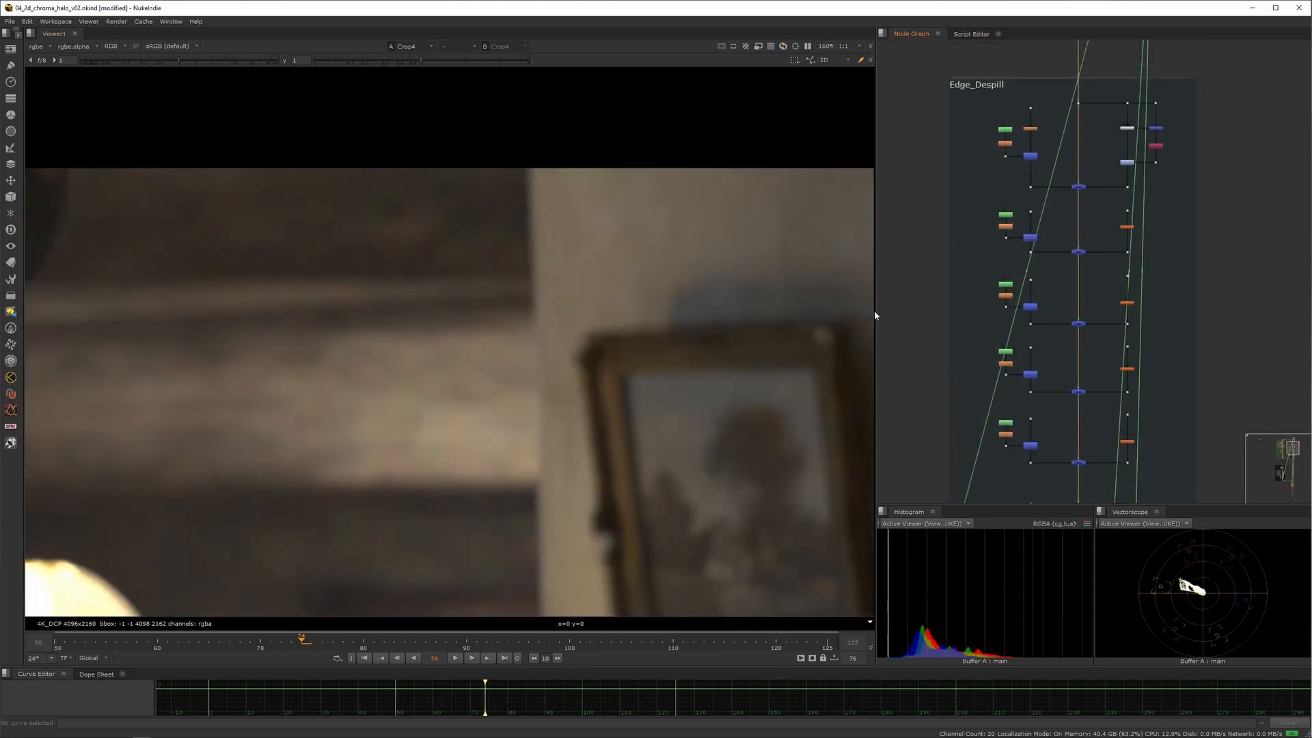
- Re-enable the Keymix nodes of the Edge_Despill group one after another down the main pipe, keeping the wall edge and picture frame in view
{"action": "middle_click_drag", "start_coordinate": [551, 333], "coordinate": [509, 278]}
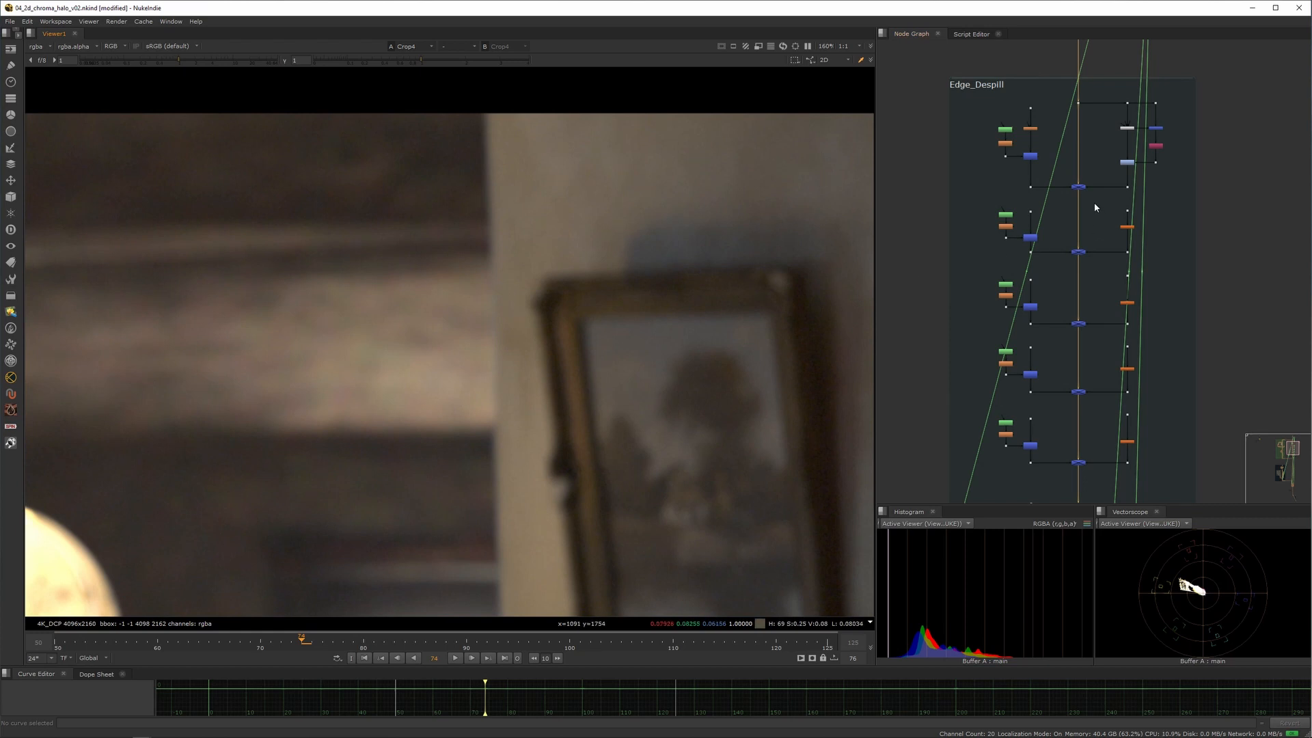
{"action": "left_click", "coordinate": [1078, 187]}
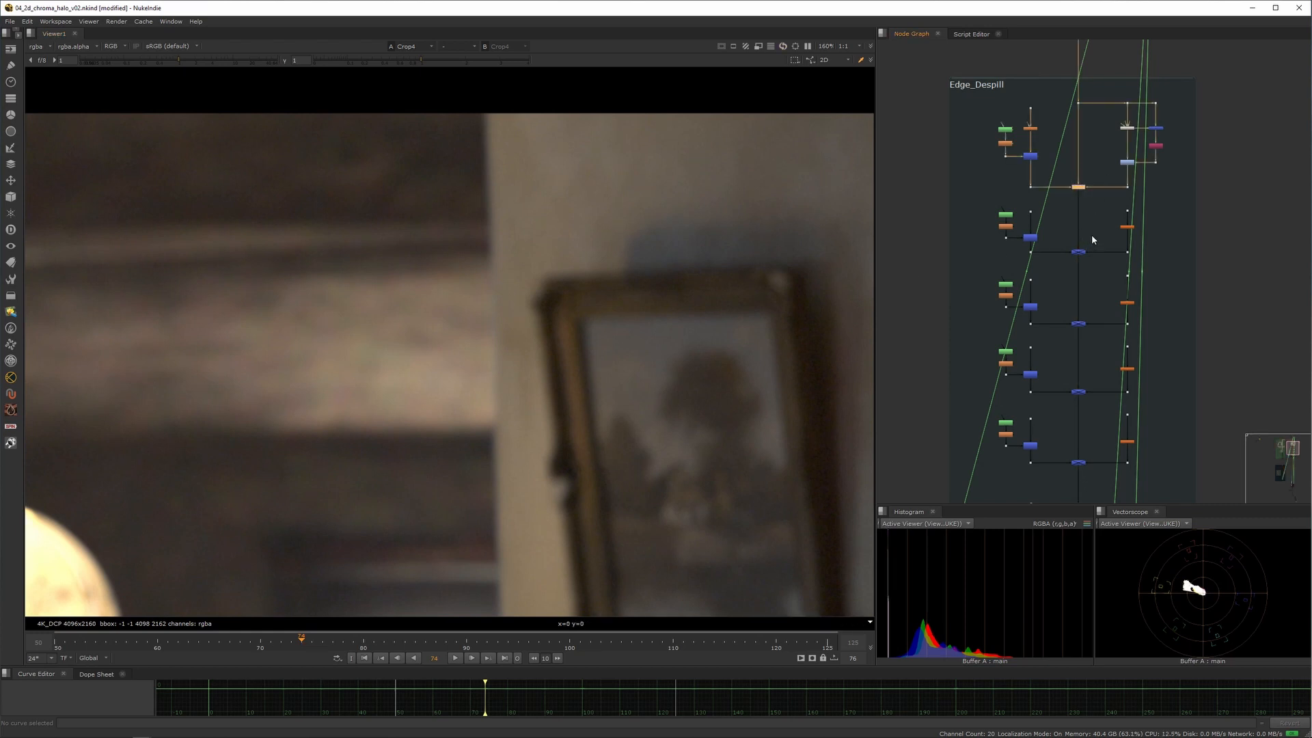
{"action": "middle_click_drag", "start_coordinate": [1088, 379], "coordinate": [1046, 274]}
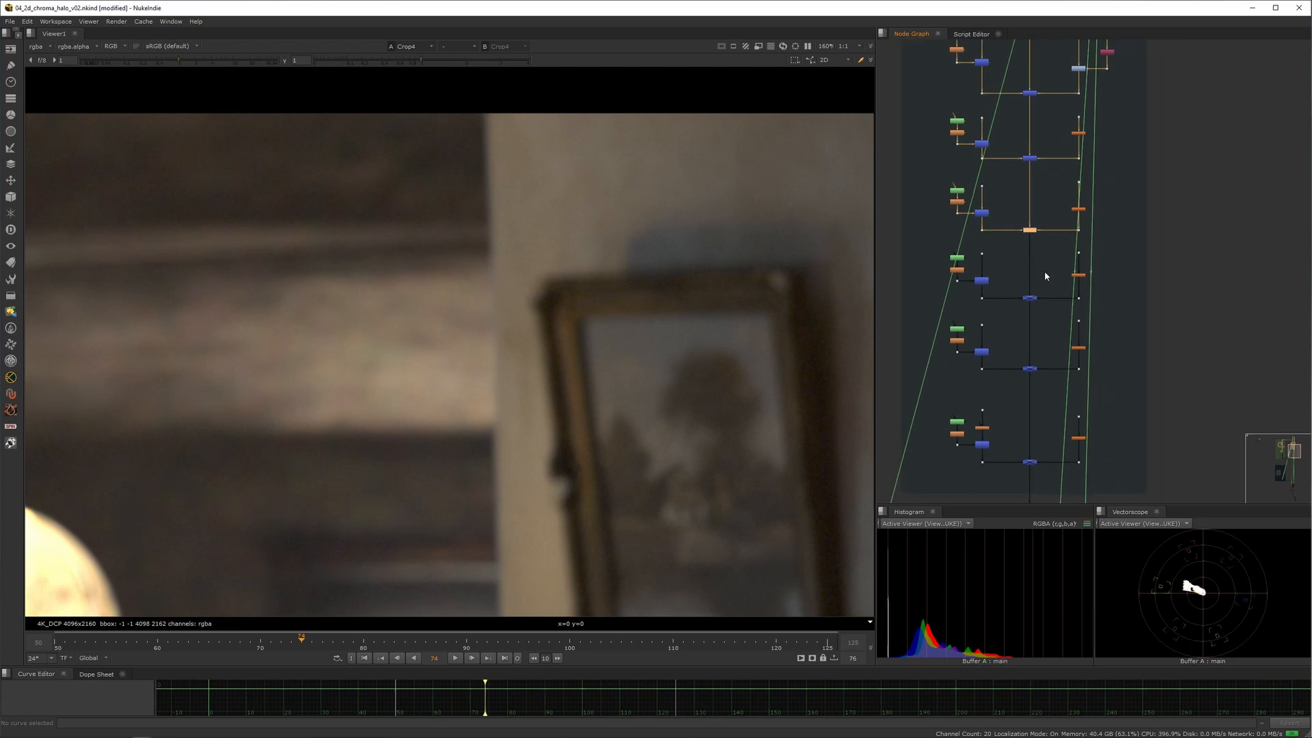
{"action": "middle_click_drag", "start_coordinate": [1030, 362], "coordinate": [1029, 281]}
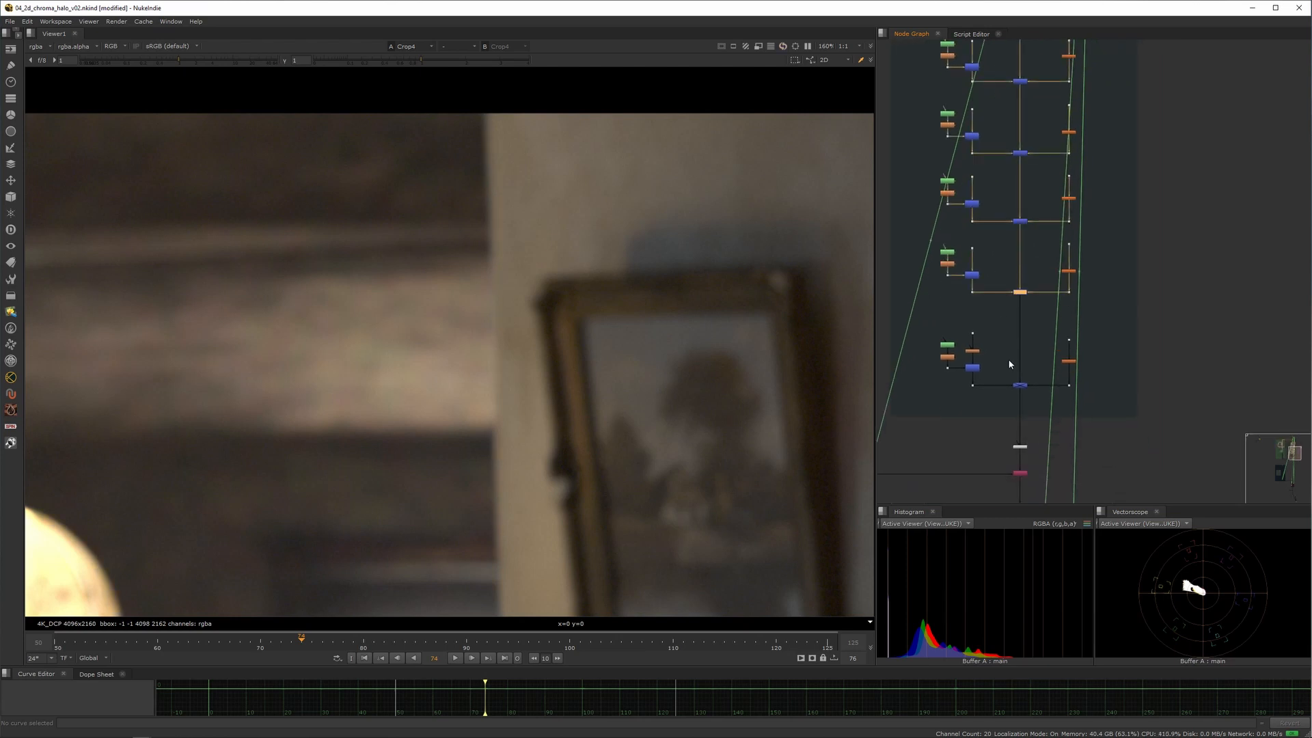
{"action": "middle_click_drag", "start_coordinate": [1010, 364], "coordinate": [1004, 311]}
{"action": "key", "text": "d"}
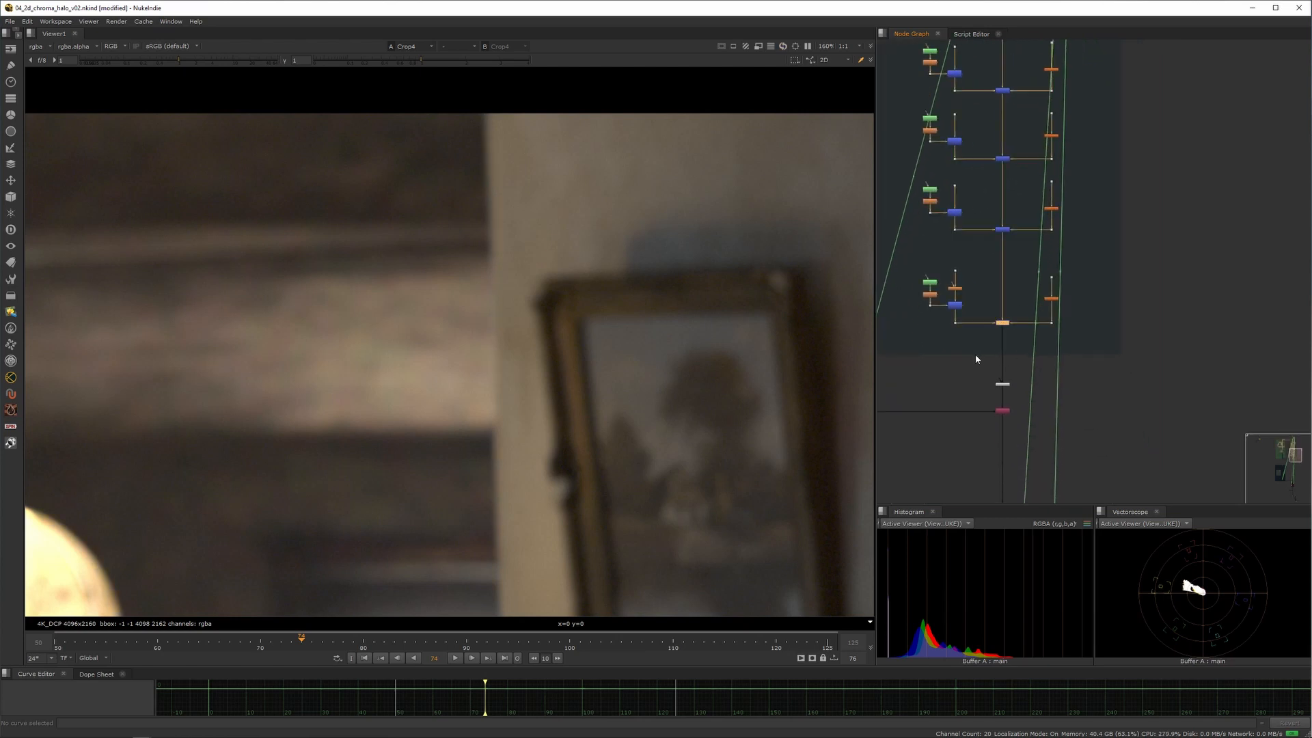
- Disable and re-enable all Keymix nodes of the Edge_Despill group together to compare the wall edge close up
{"action": "scroll", "coordinate": [779, 329], "scroll_direction": "down", "scroll_amount": 5}
{"action": "middle_click_drag", "start_coordinate": [779, 329], "coordinate": [228, 253]}
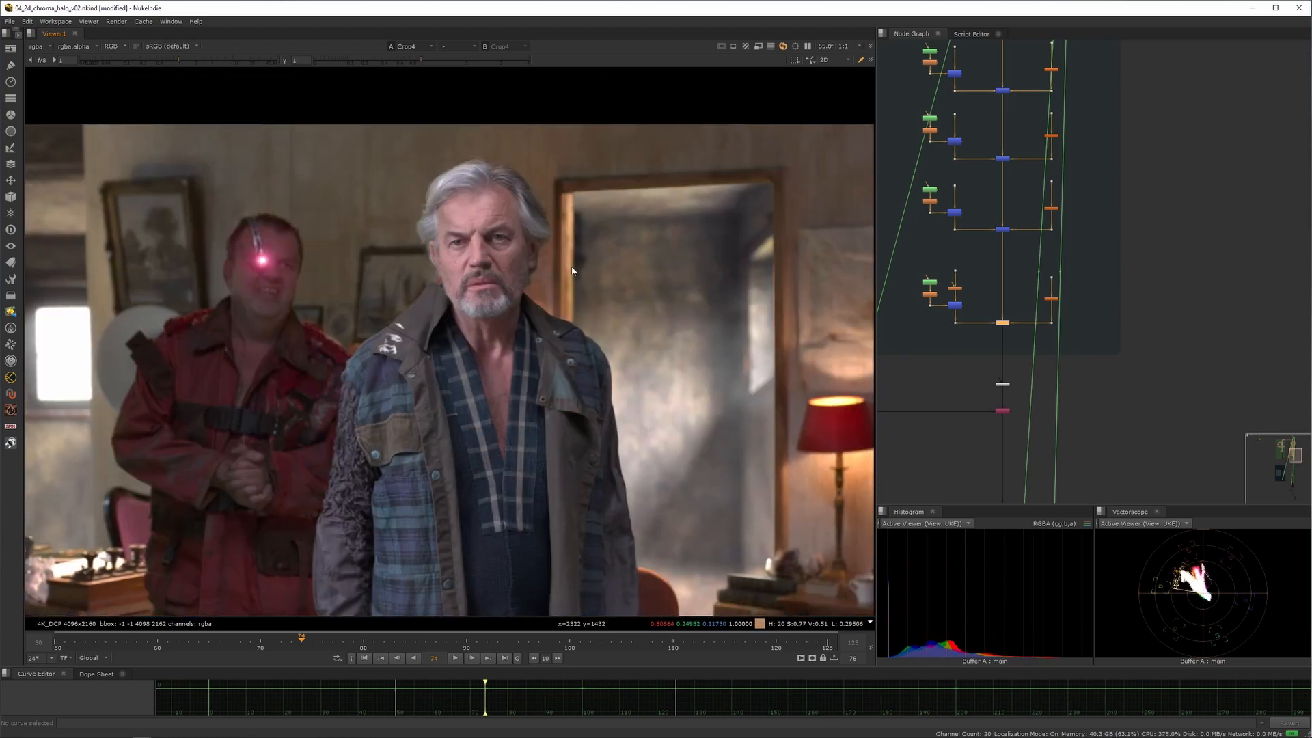
{"action": "scroll", "coordinate": [601, 318], "scroll_direction": "down", "scroll_amount": 3}
{"action": "middle_click_drag", "start_coordinate": [601, 318], "coordinate": [522, 285]}
{"action": "scroll", "coordinate": [522, 284], "scroll_direction": "up", "scroll_amount": 10}
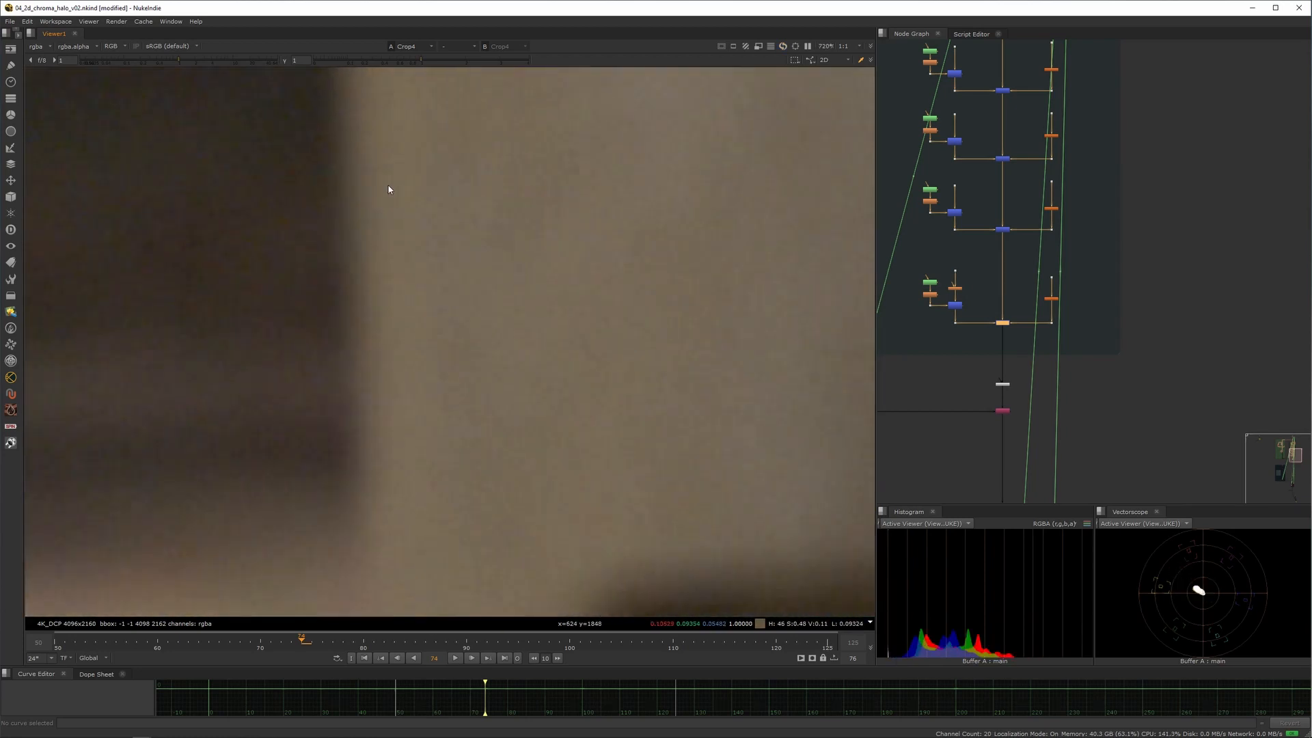
{"action": "middle_click_drag", "start_coordinate": [389, 189], "coordinate": [363, 360]}
{"action": "middle_click_drag", "start_coordinate": [1023, 266], "coordinate": [1048, 387]}
{"action": "middle_click_drag", "start_coordinate": [1037, 143], "coordinate": [1039, 203]}
{"action": "left_click_drag", "start_coordinate": [1050, 104], "coordinate": [1019, 487]}
{"action": "key", "text": "d"}
{"action": "key", "text": "d"}
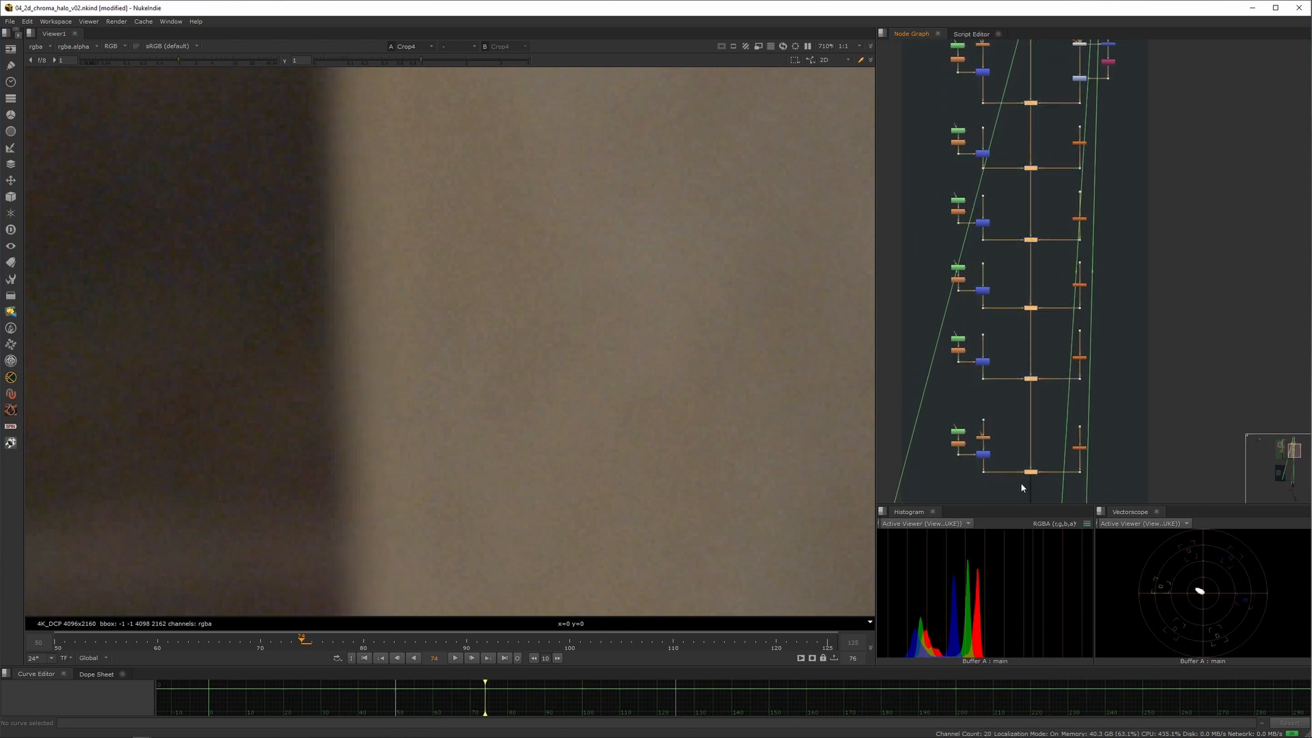
- Show the whole Crop4 composite in the viewer and go to the first frame of the shot
{"action": "scroll", "coordinate": [508, 210], "scroll_direction": "down", "scroll_amount": 10}
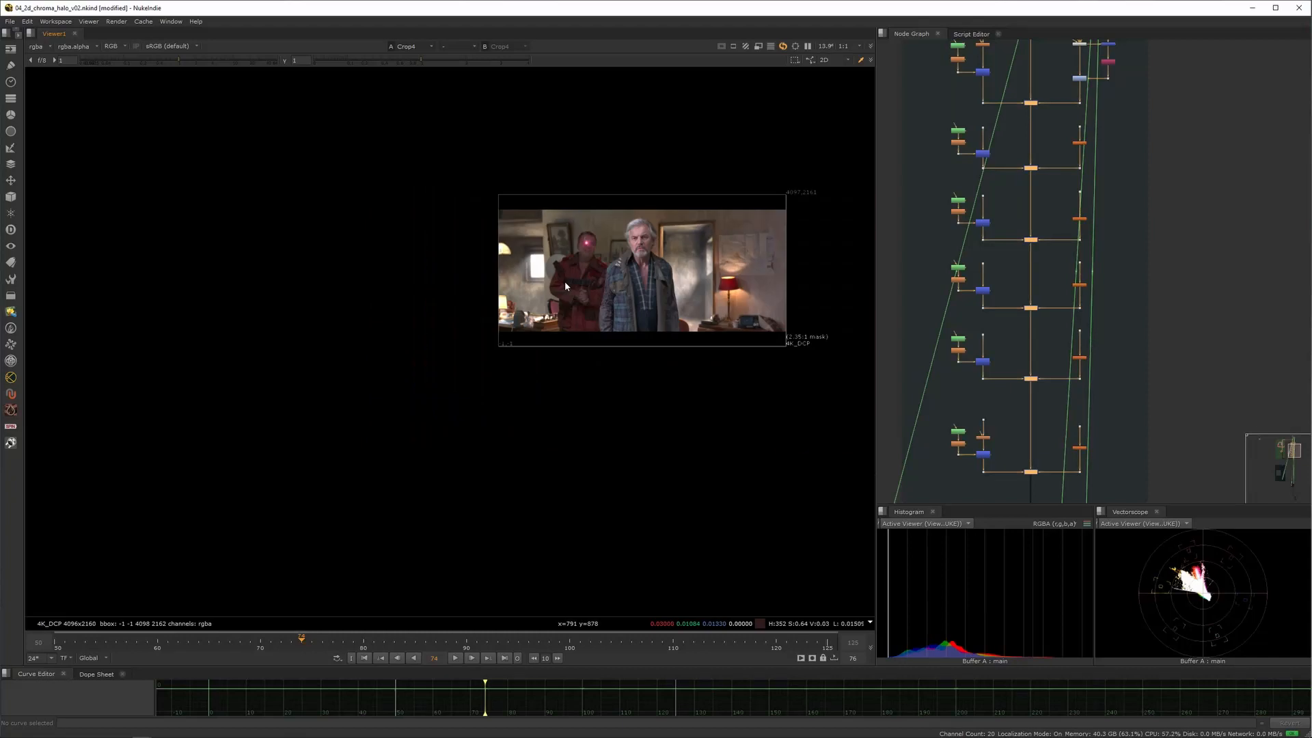
{"action": "key", "text": "f"}
{"action": "scroll", "coordinate": [533, 259], "scroll_direction": "down", "scroll_amount": 2}
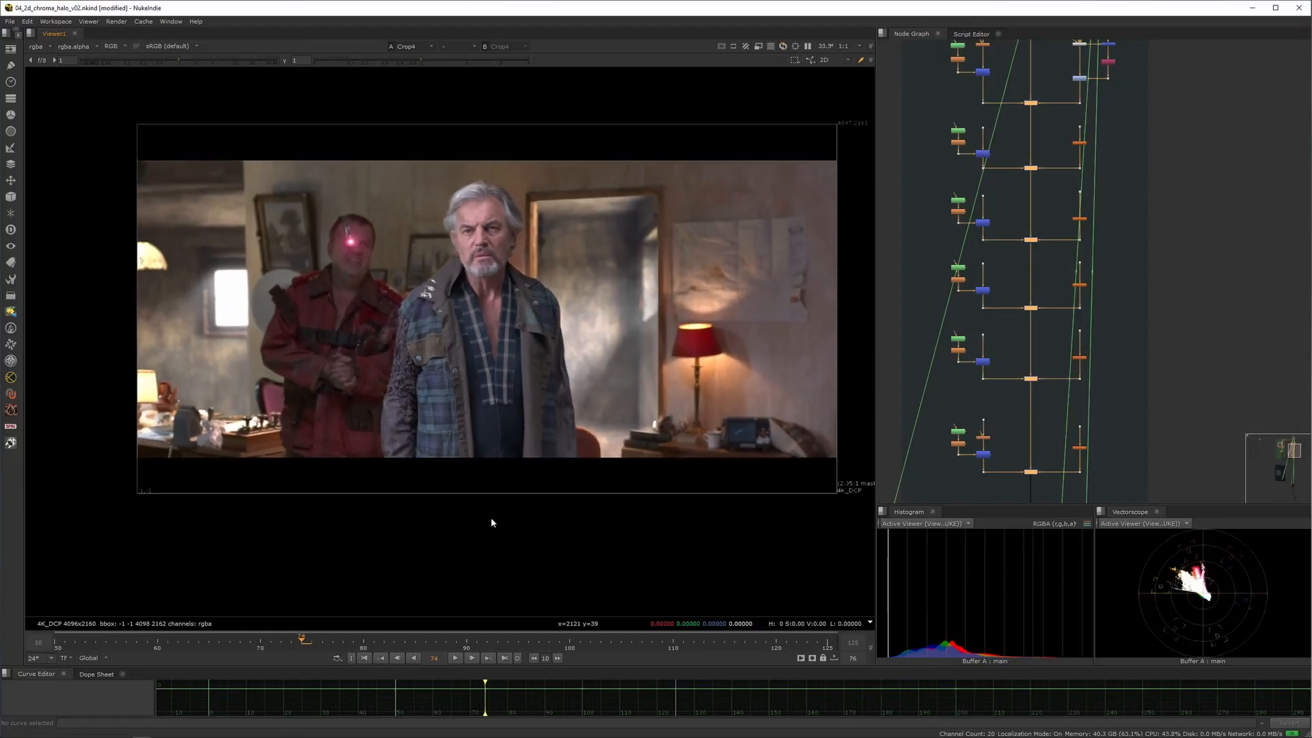
{"action": "left_click", "coordinate": [365, 659]}
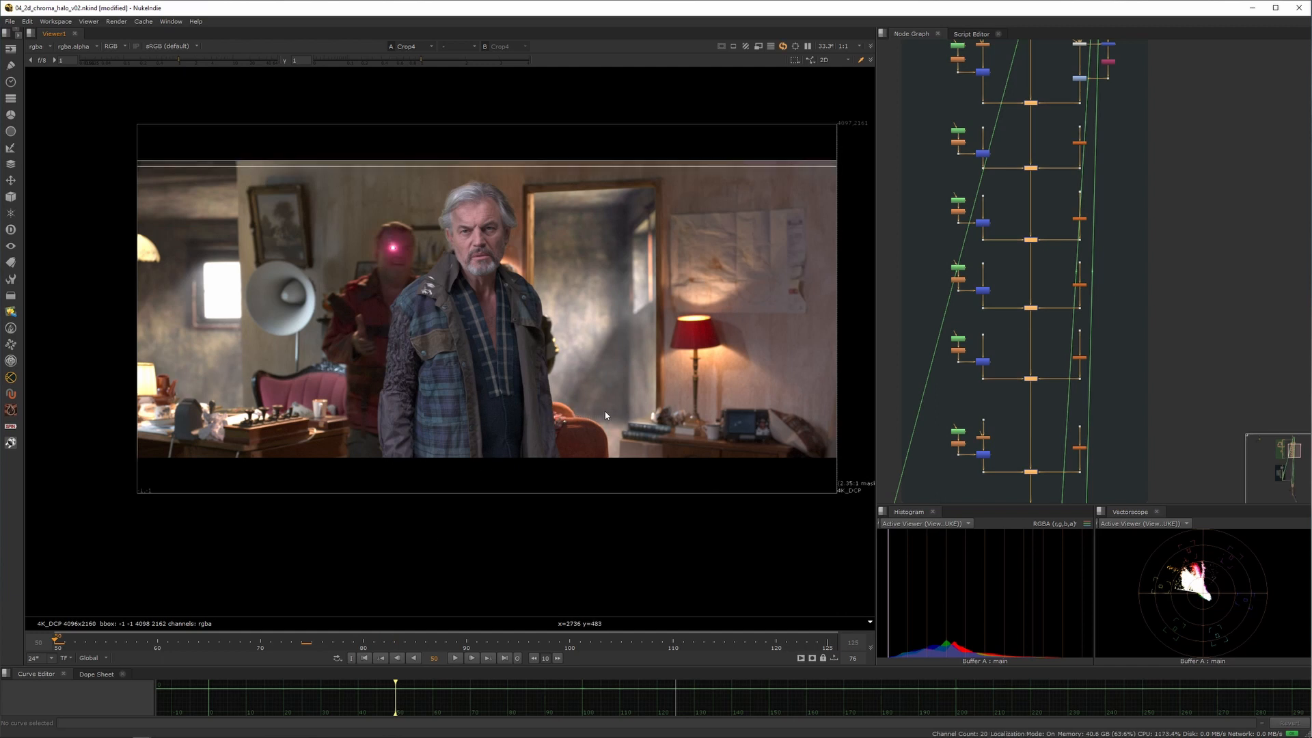
- Inspect the door frame edge beside the grey-haired man up close at the first frame, and return to the full composite
{"action": "middle_click_drag", "start_coordinate": [431, 290], "coordinate": [396, 319]}
{"action": "scroll", "coordinate": [404, 319], "scroll_direction": "up", "scroll_amount": 1}
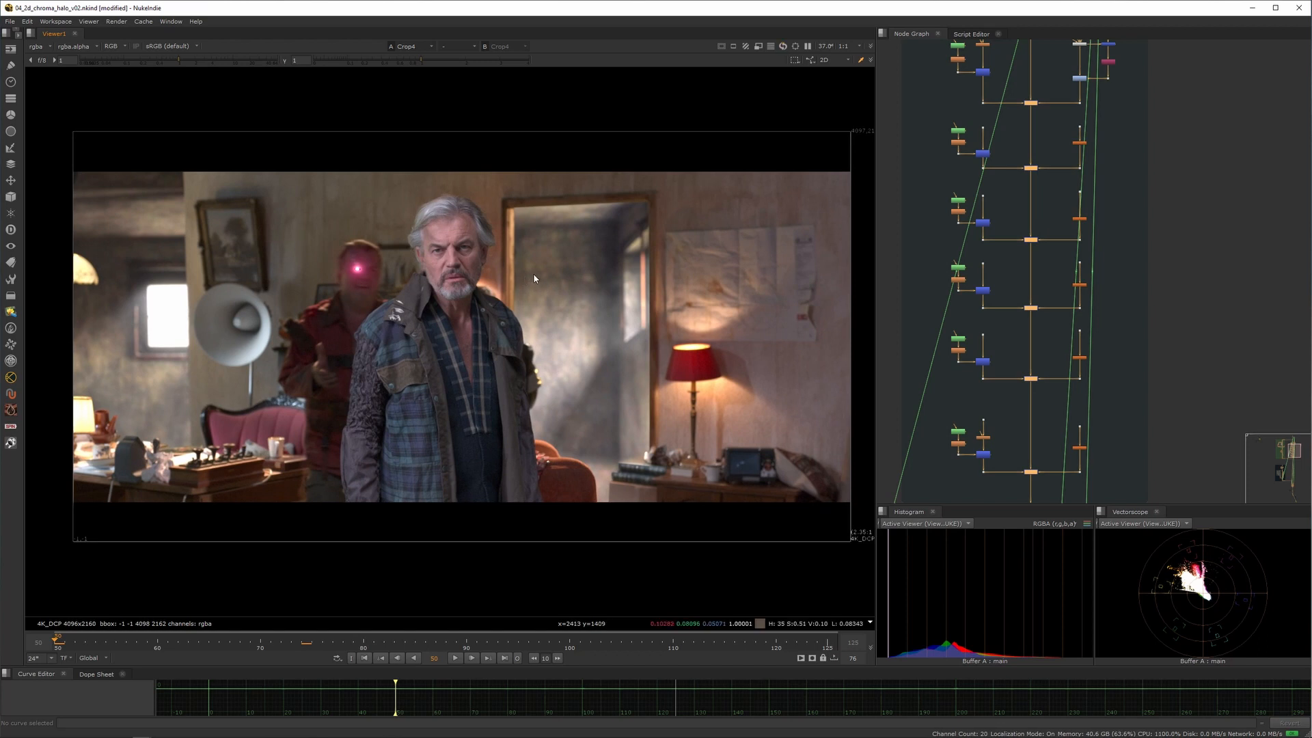
{"action": "scroll", "coordinate": [535, 278], "scroll_direction": "up", "scroll_amount": 1}
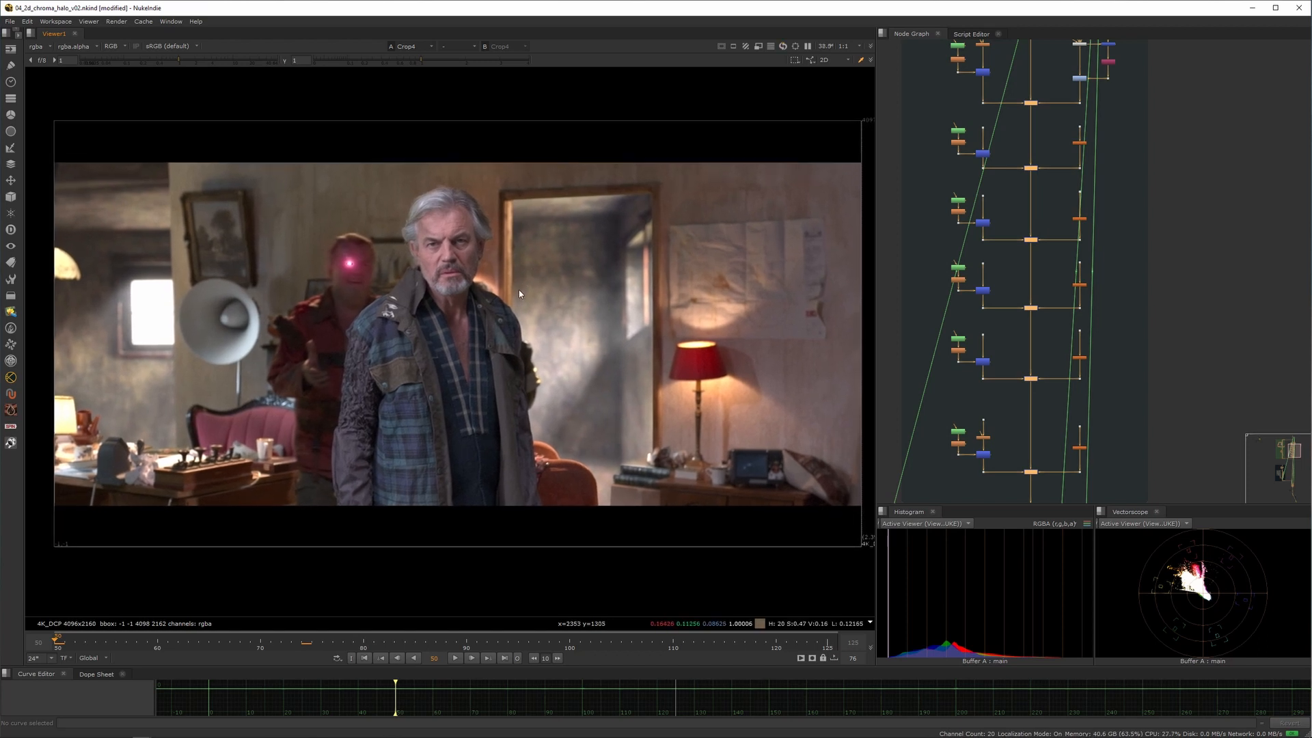
{"action": "scroll", "coordinate": [519, 289], "scroll_direction": "up", "scroll_amount": 1}
{"action": "scroll", "coordinate": [530, 260], "scroll_direction": "up", "scroll_amount": 10}
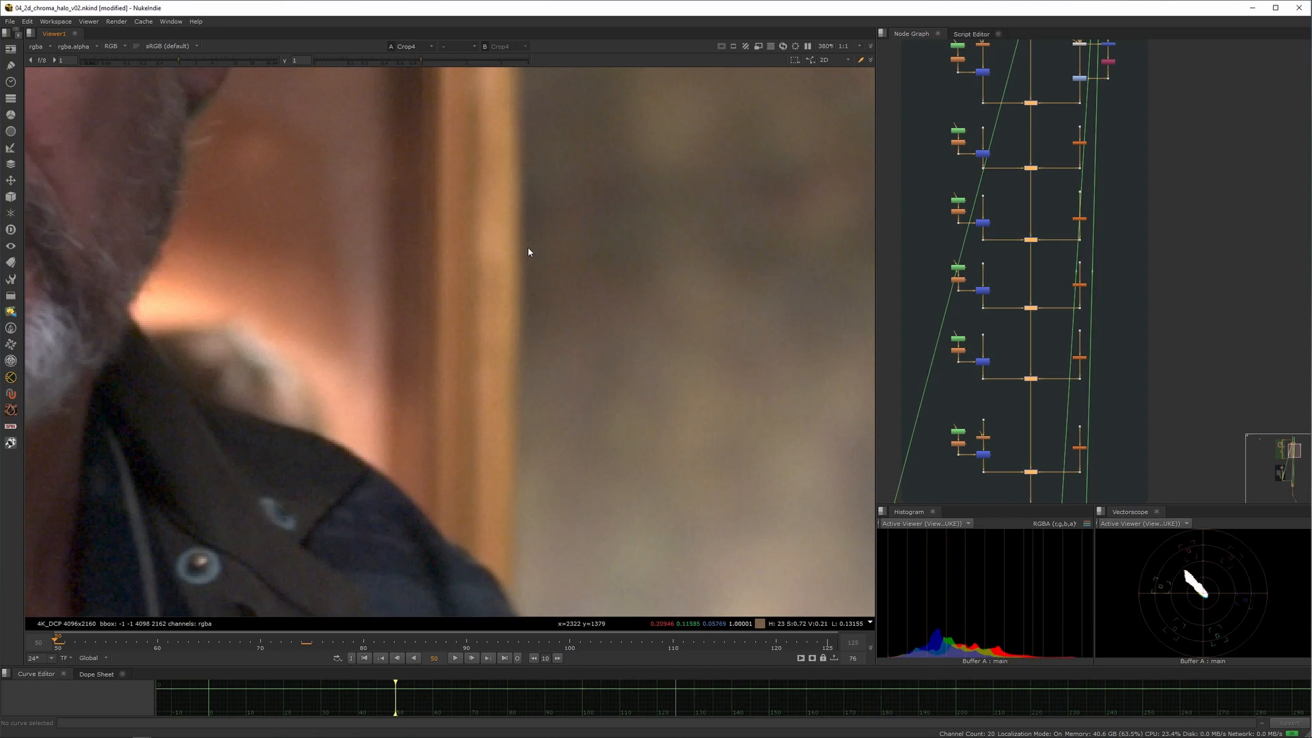
{"action": "scroll", "coordinate": [528, 252], "scroll_direction": "up", "scroll_amount": 6}
{"action": "scroll", "coordinate": [529, 252], "scroll_direction": "down", "scroll_amount": 13}
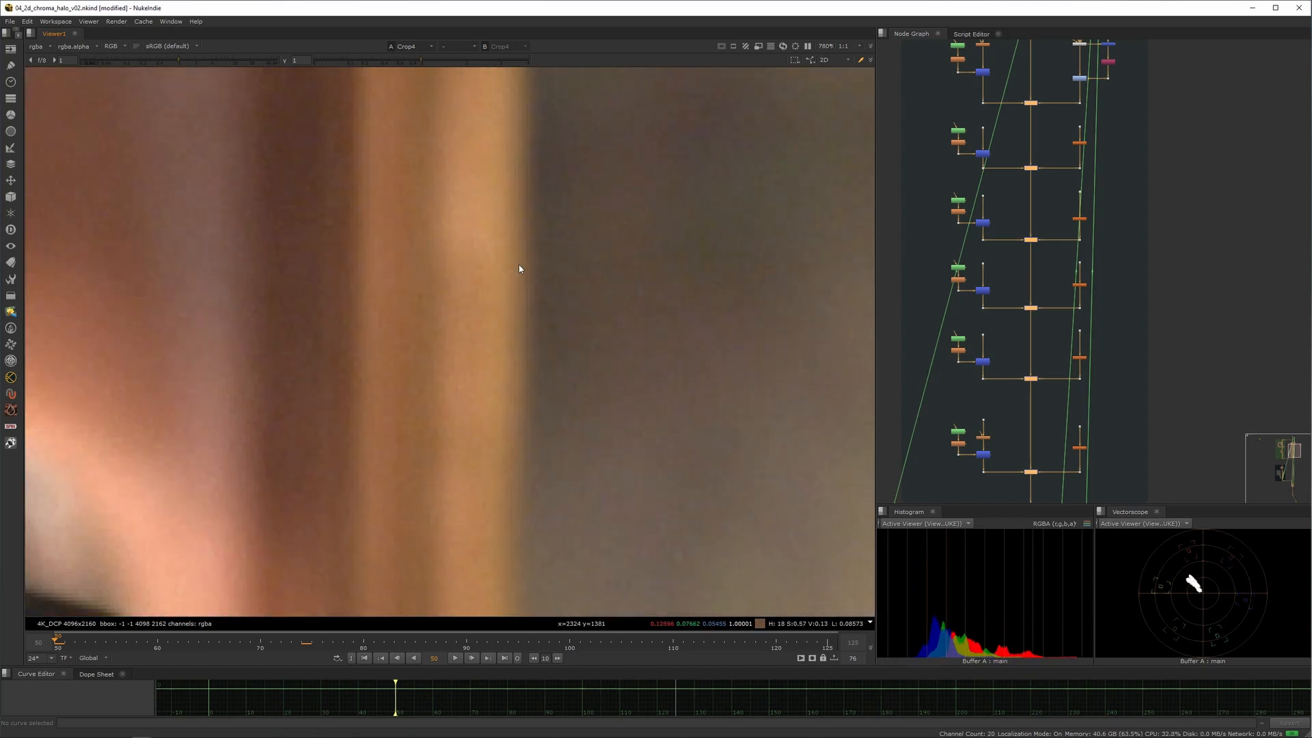
{"action": "scroll", "coordinate": [508, 286], "scroll_direction": "down", "scroll_amount": 3}
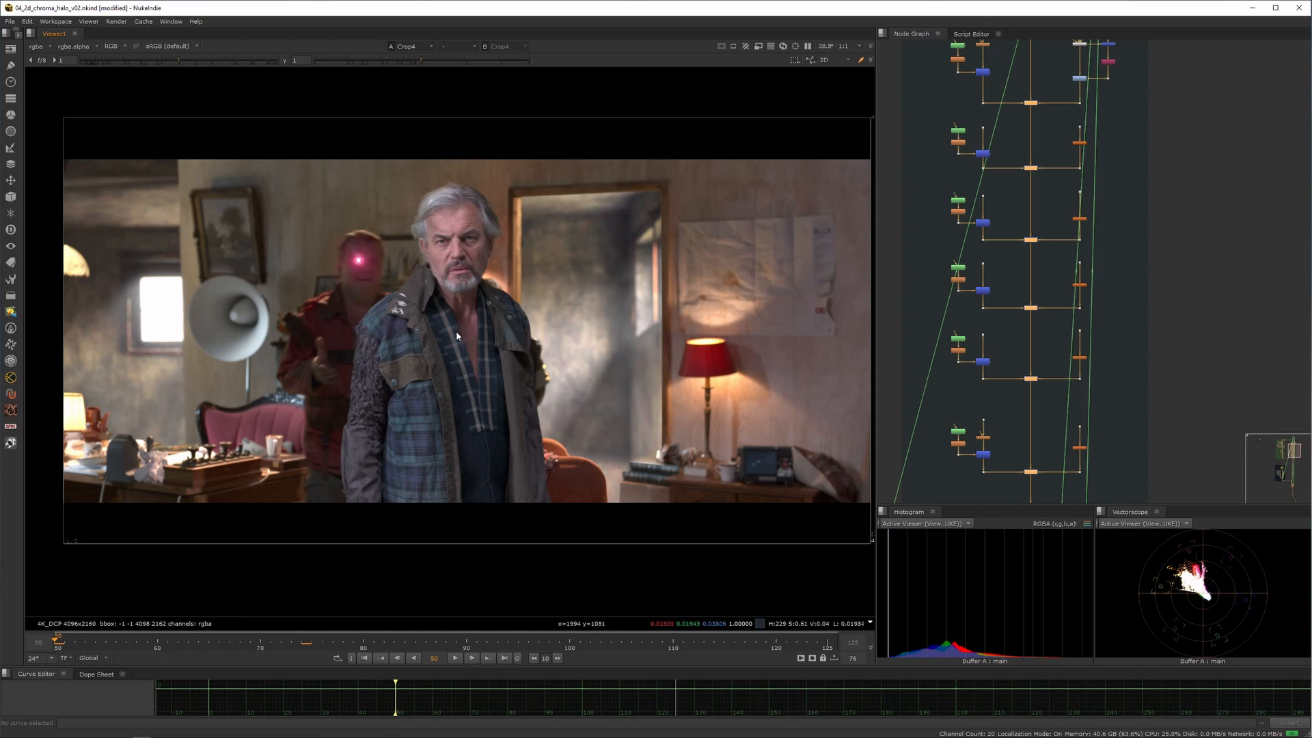
{"action": "middle_click_drag", "start_coordinate": [478, 329], "coordinate": [473, 328]}
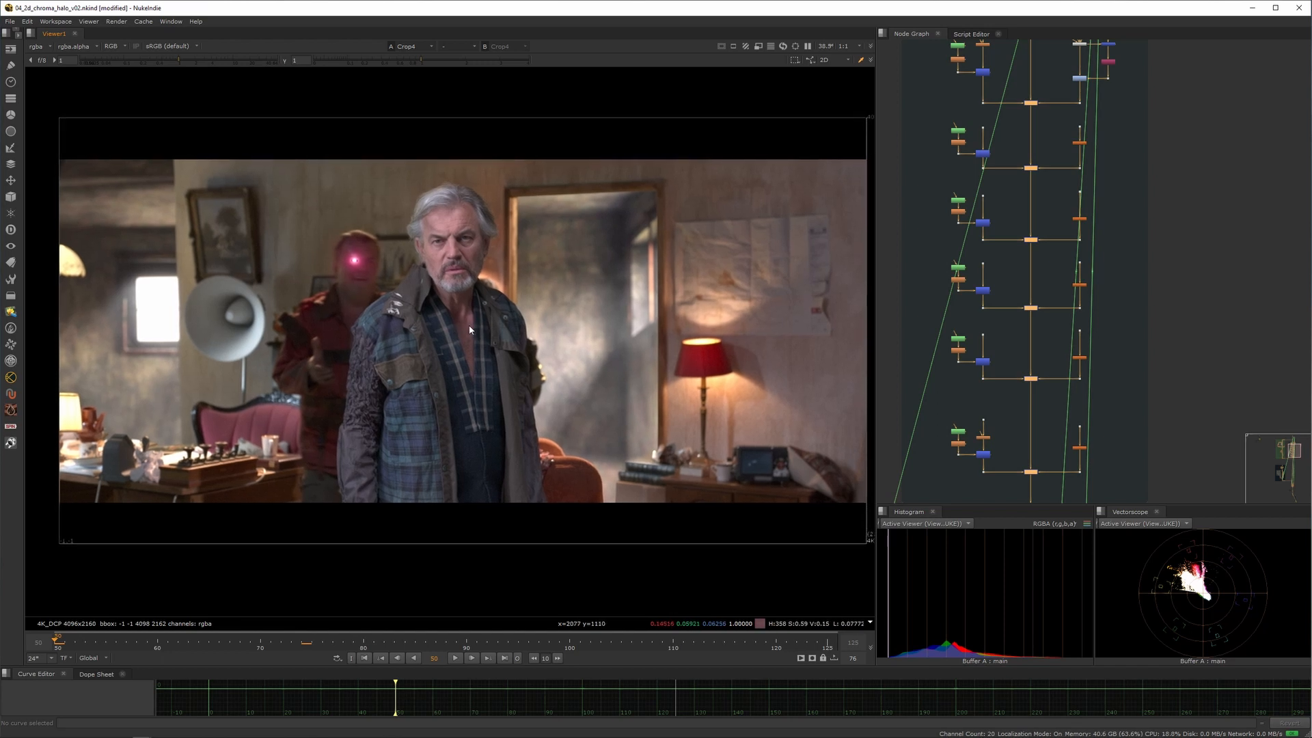
- Look over the layout of the whole node graph, from the Edge_Despill group down to the end of the script
{"action": "scroll", "coordinate": [1024, 240], "scroll_direction": "down", "scroll_amount": 8}
{"action": "middle_click_drag", "start_coordinate": [1004, 291], "coordinate": [1053, 245]}
{"action": "scroll", "coordinate": [1084, 218], "scroll_direction": "up", "scroll_amount": 6}
{"action": "scroll", "coordinate": [1055, 217], "scroll_direction": "up", "scroll_amount": 3}
{"action": "scroll", "coordinate": [1054, 217], "scroll_direction": "down", "scroll_amount": 8}
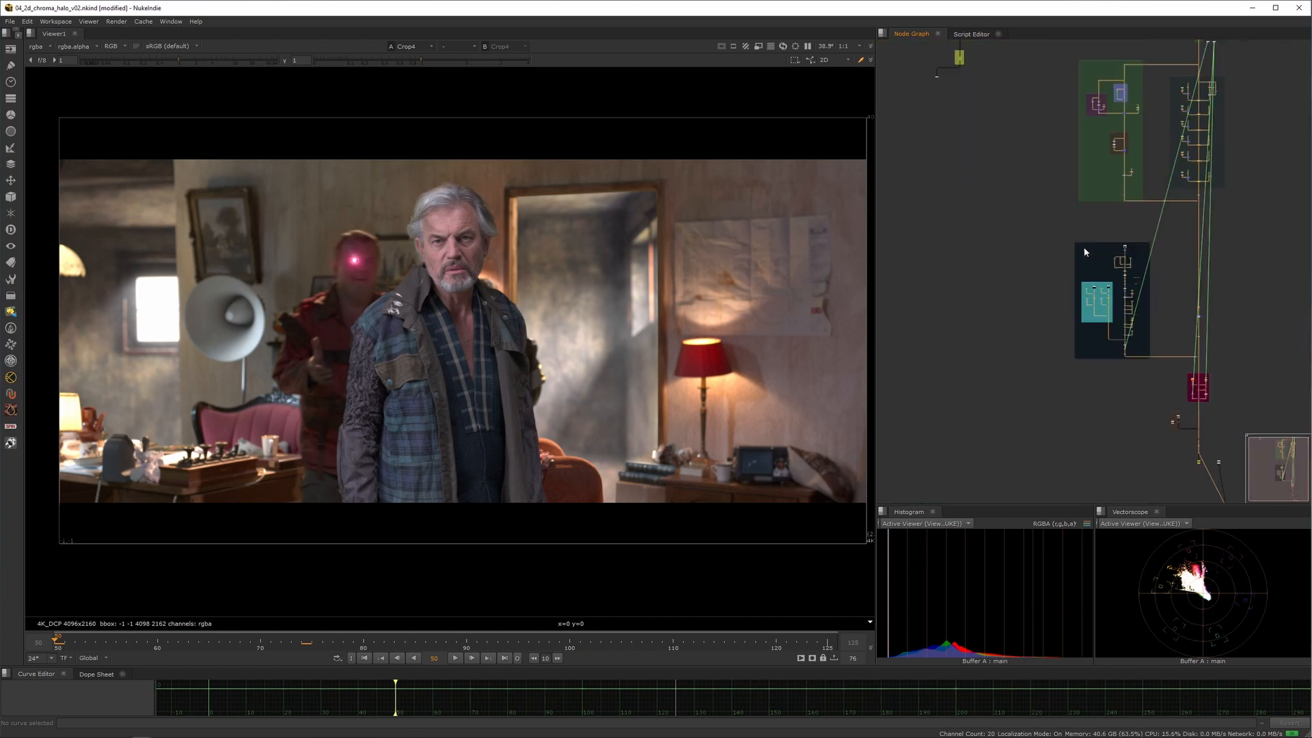
{"action": "middle_click_drag", "start_coordinate": [1011, 337], "coordinate": [1027, 223]}
{"action": "middle_click_drag", "start_coordinate": [1075, 420], "coordinate": [1045, 368]}
{"action": "middle_click_drag", "start_coordinate": [1046, 276], "coordinate": [1043, 367]}
- Return to the end of the script, view the rendered Read3 composite and play it from the first frame
{"action": "middle_click_drag", "start_coordinate": [709, 337], "coordinate": [699, 345]}
{"action": "middle_click_drag", "start_coordinate": [1026, 408], "coordinate": [1112, 334]}
{"action": "scroll", "coordinate": [1045, 362], "scroll_direction": "up", "scroll_amount": 6}
{"action": "key", "text": "2"}
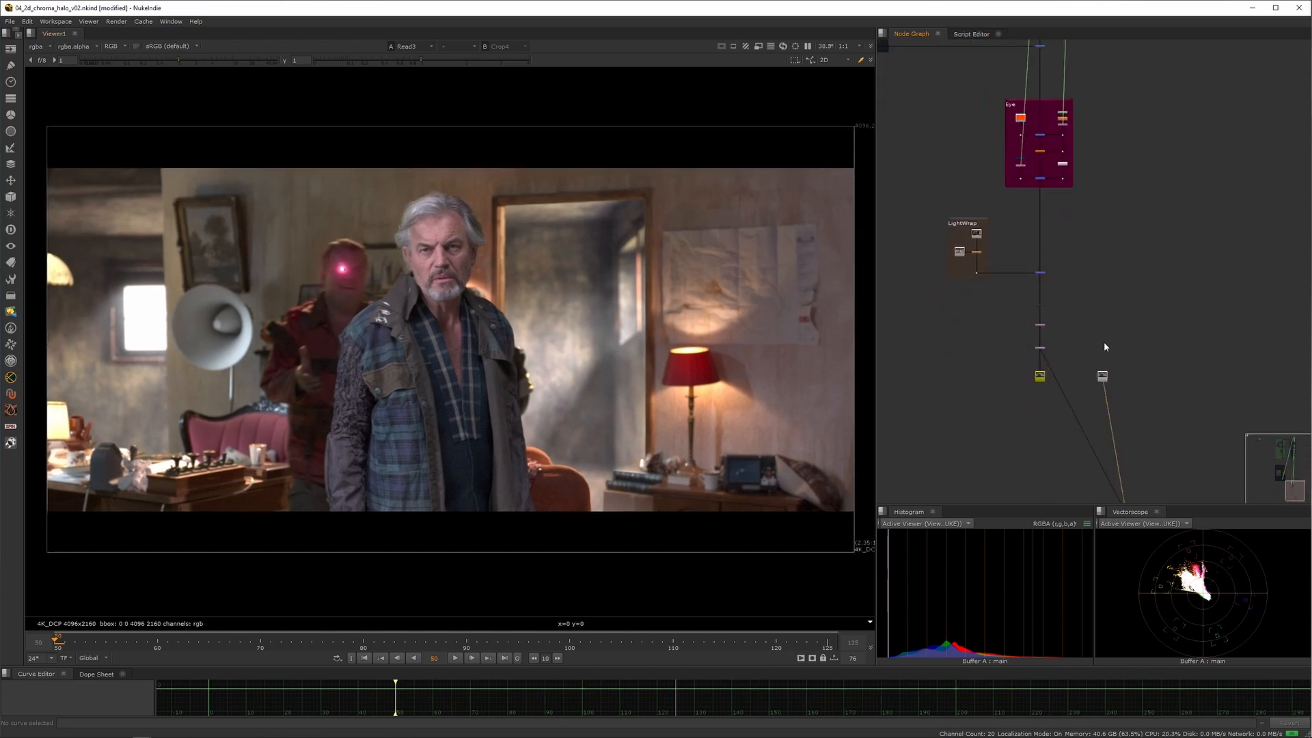
{"action": "middle_click_drag", "start_coordinate": [638, 400], "coordinate": [642, 393]}
{"action": "left_click", "coordinate": [455, 658]}
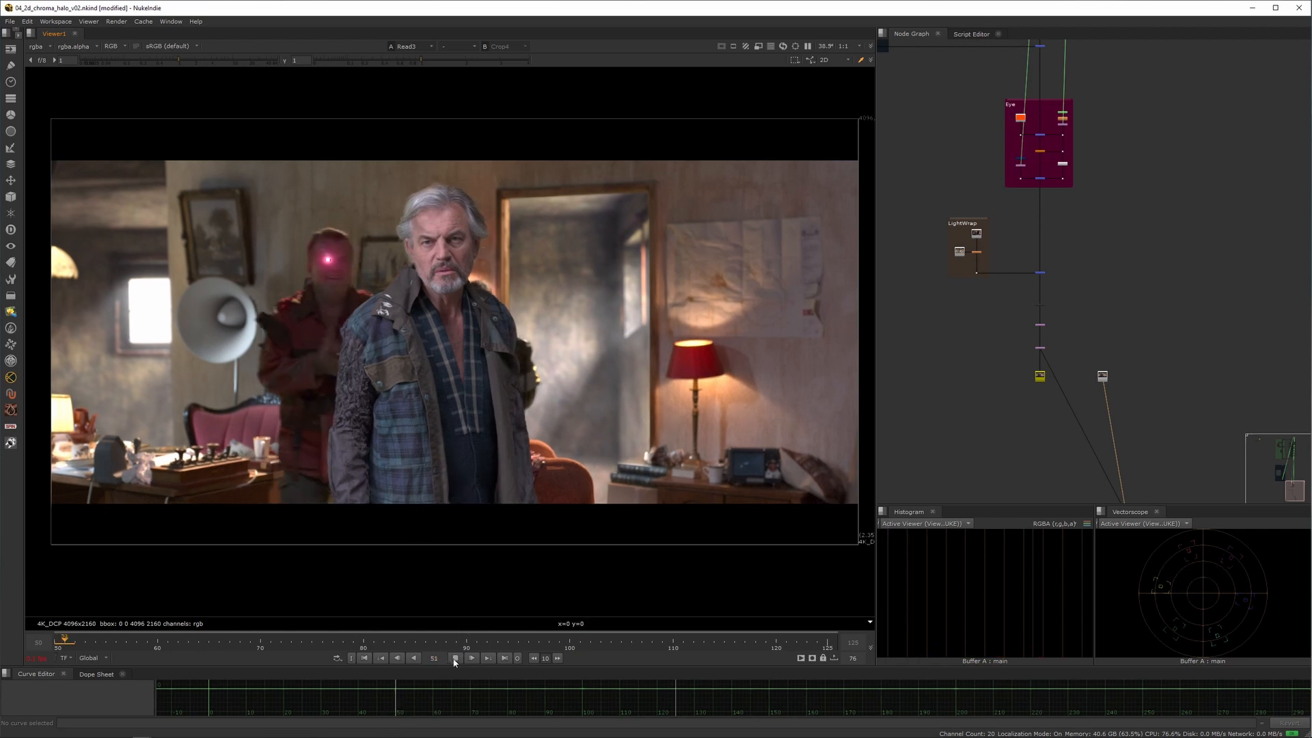